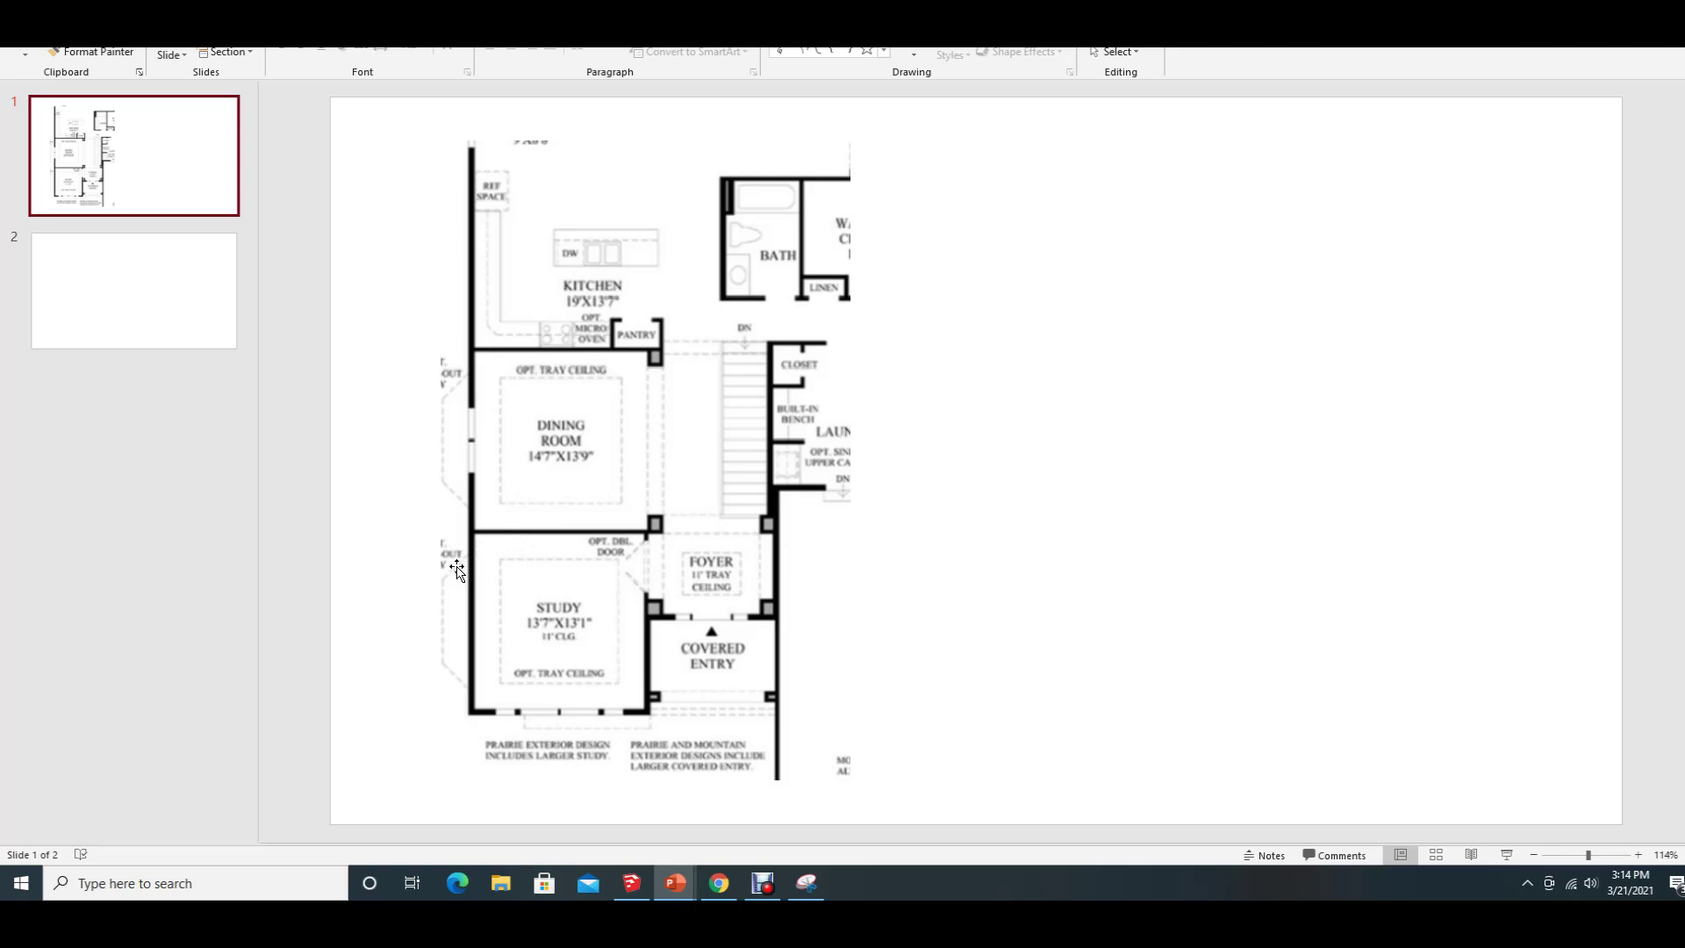
- Draw a large rectangle across the blank slide 2
click(148, 279)
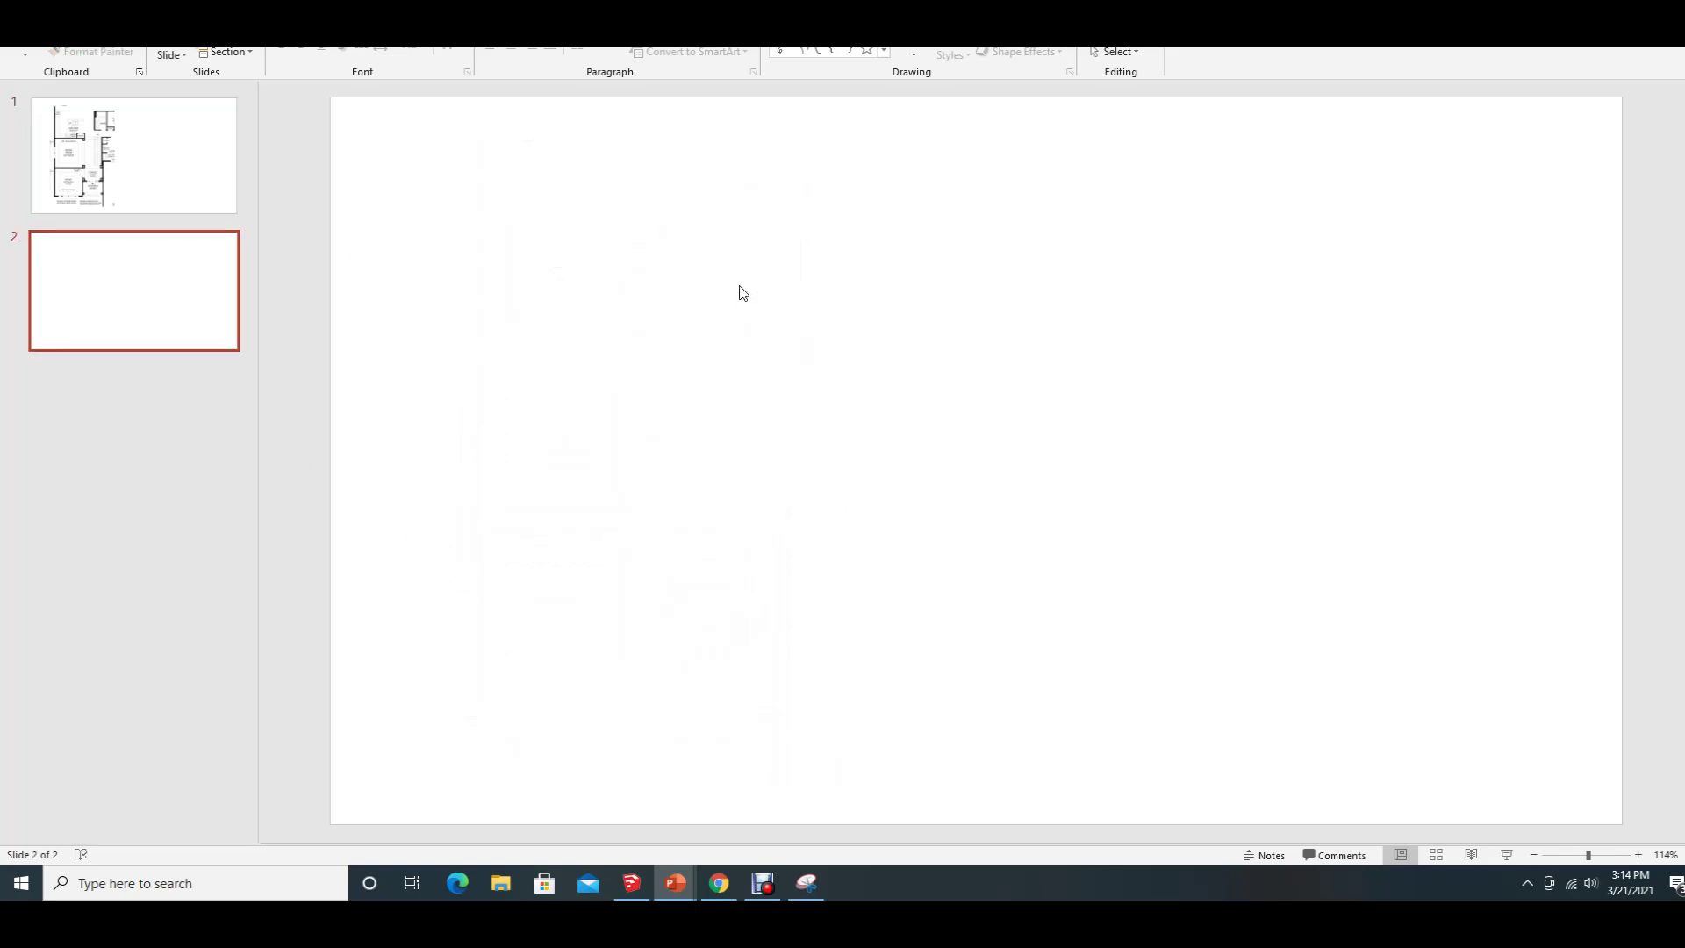
click(133, 91)
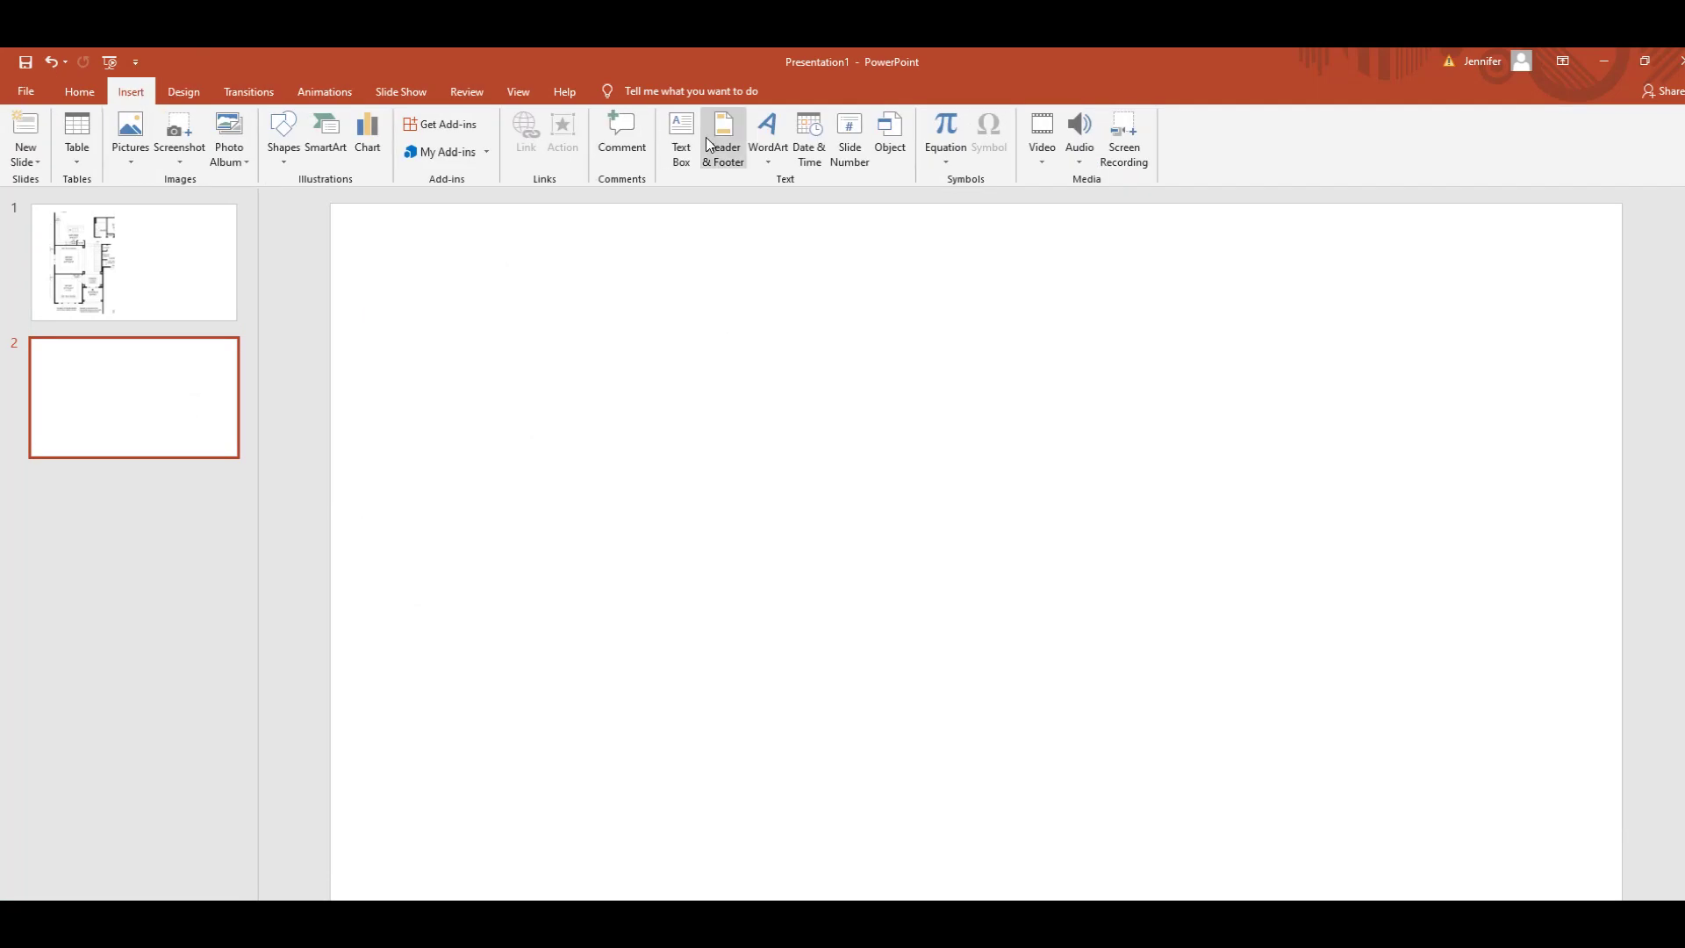
click(282, 164)
click(330, 198)
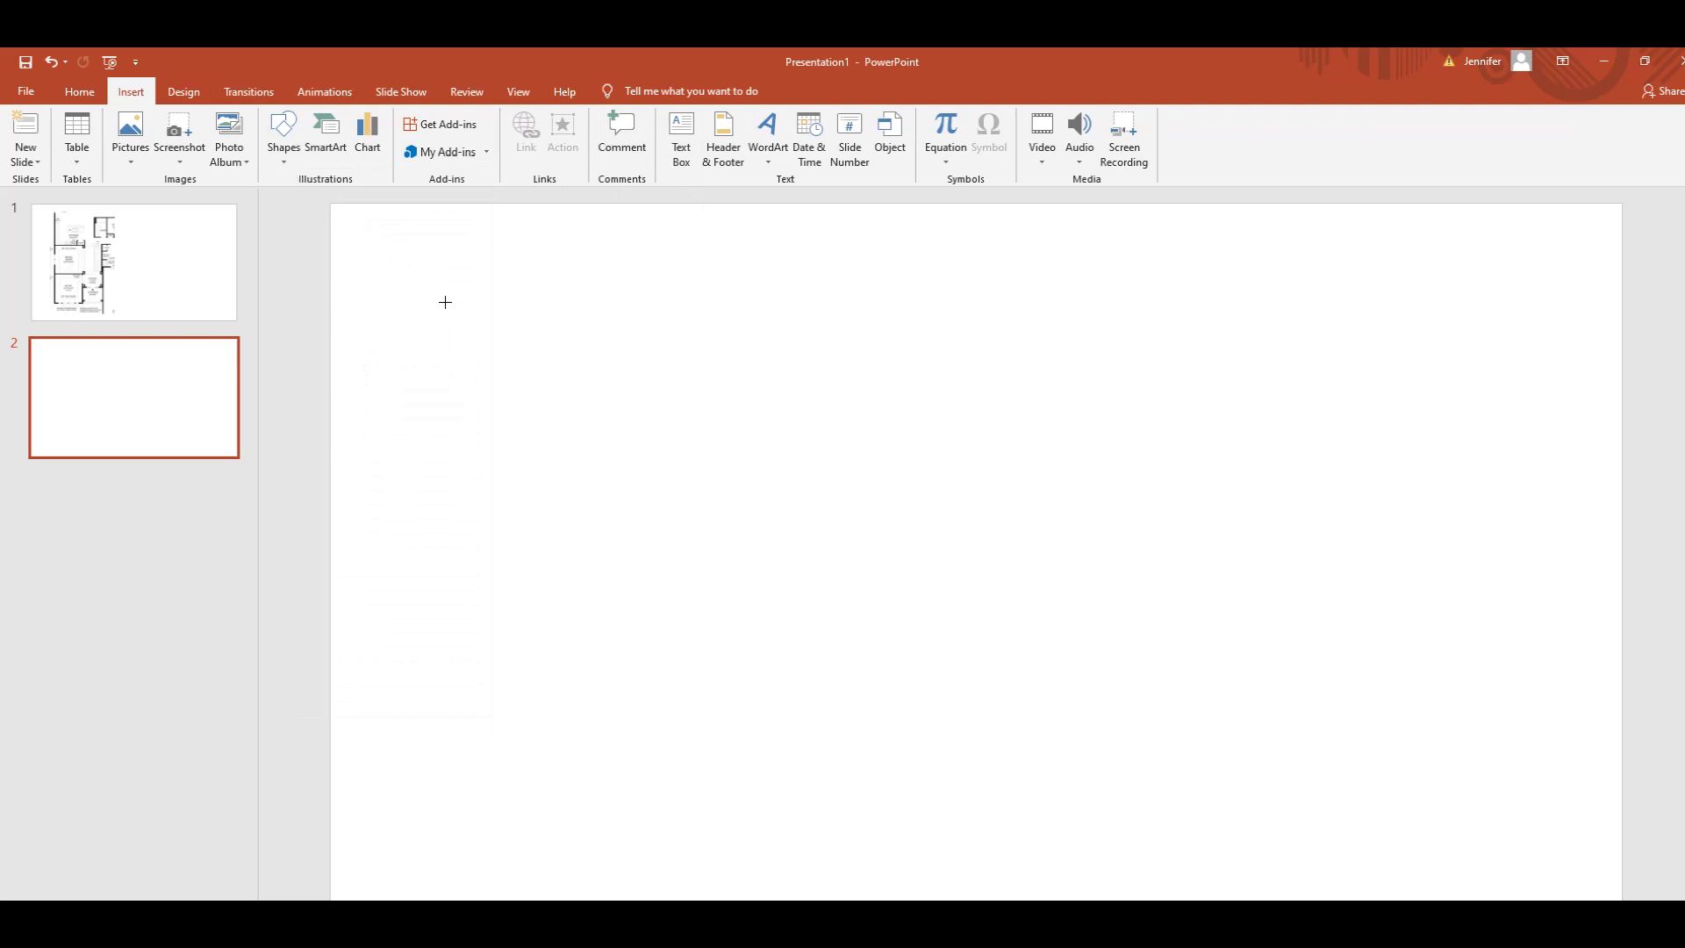
drag(445, 302, 1392, 817)
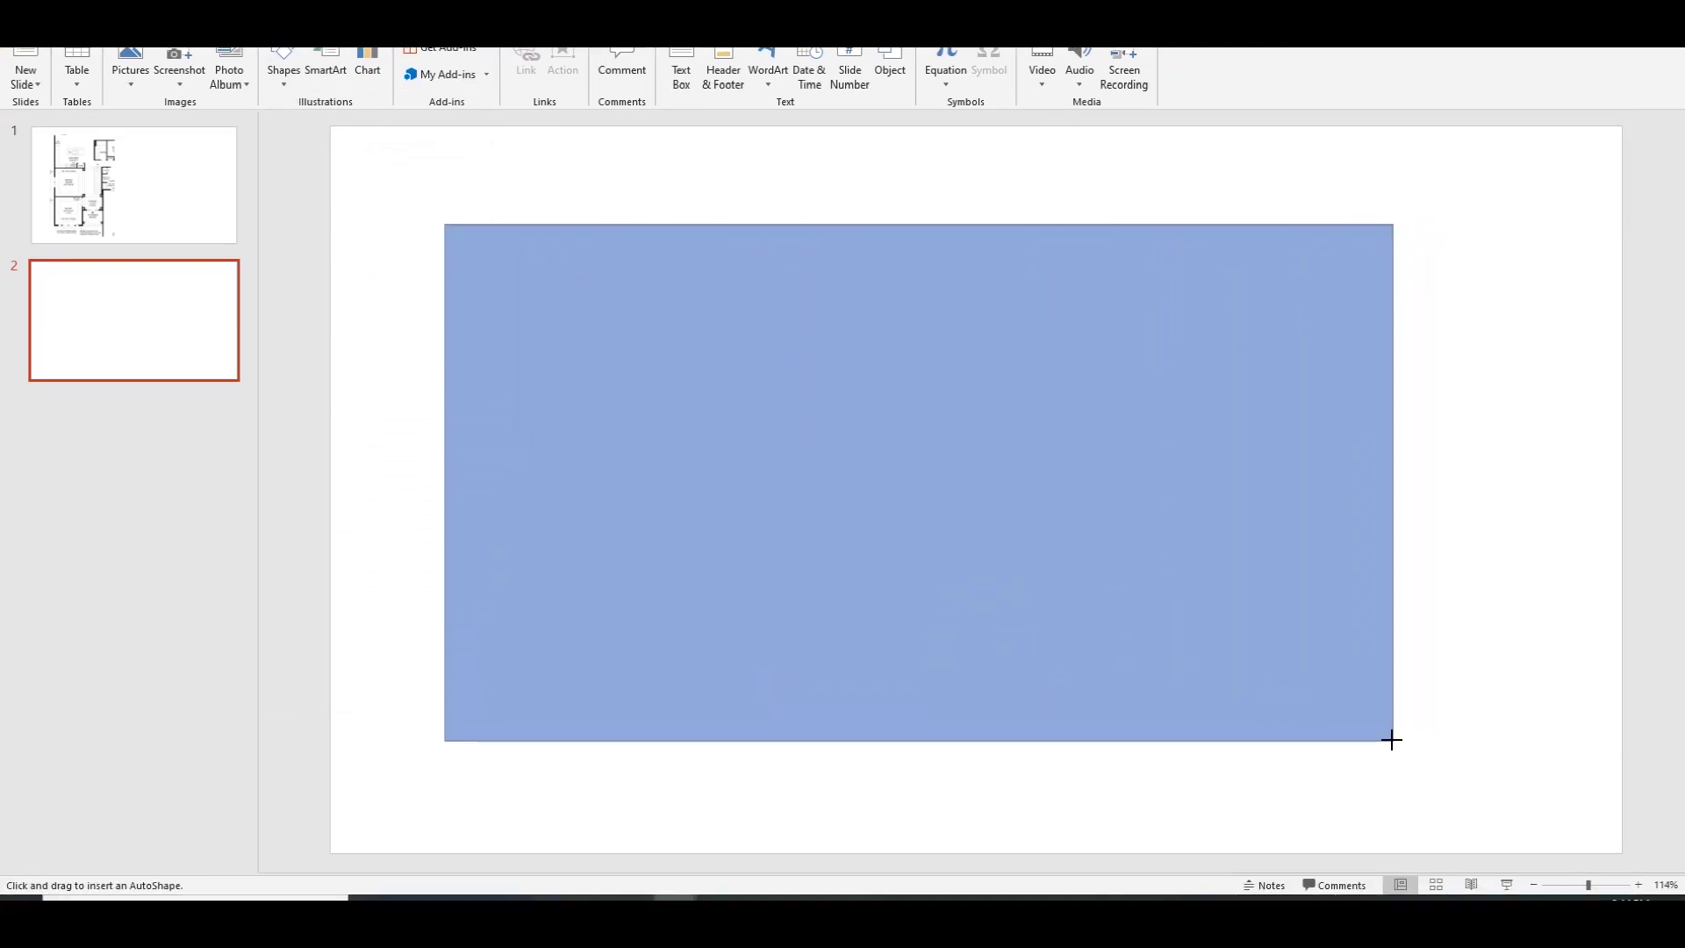
mouse_move(1392, 740)
mouse_down()
mouse_move(1369, 782)
mouse_move(1370, 752)
mouse_up()
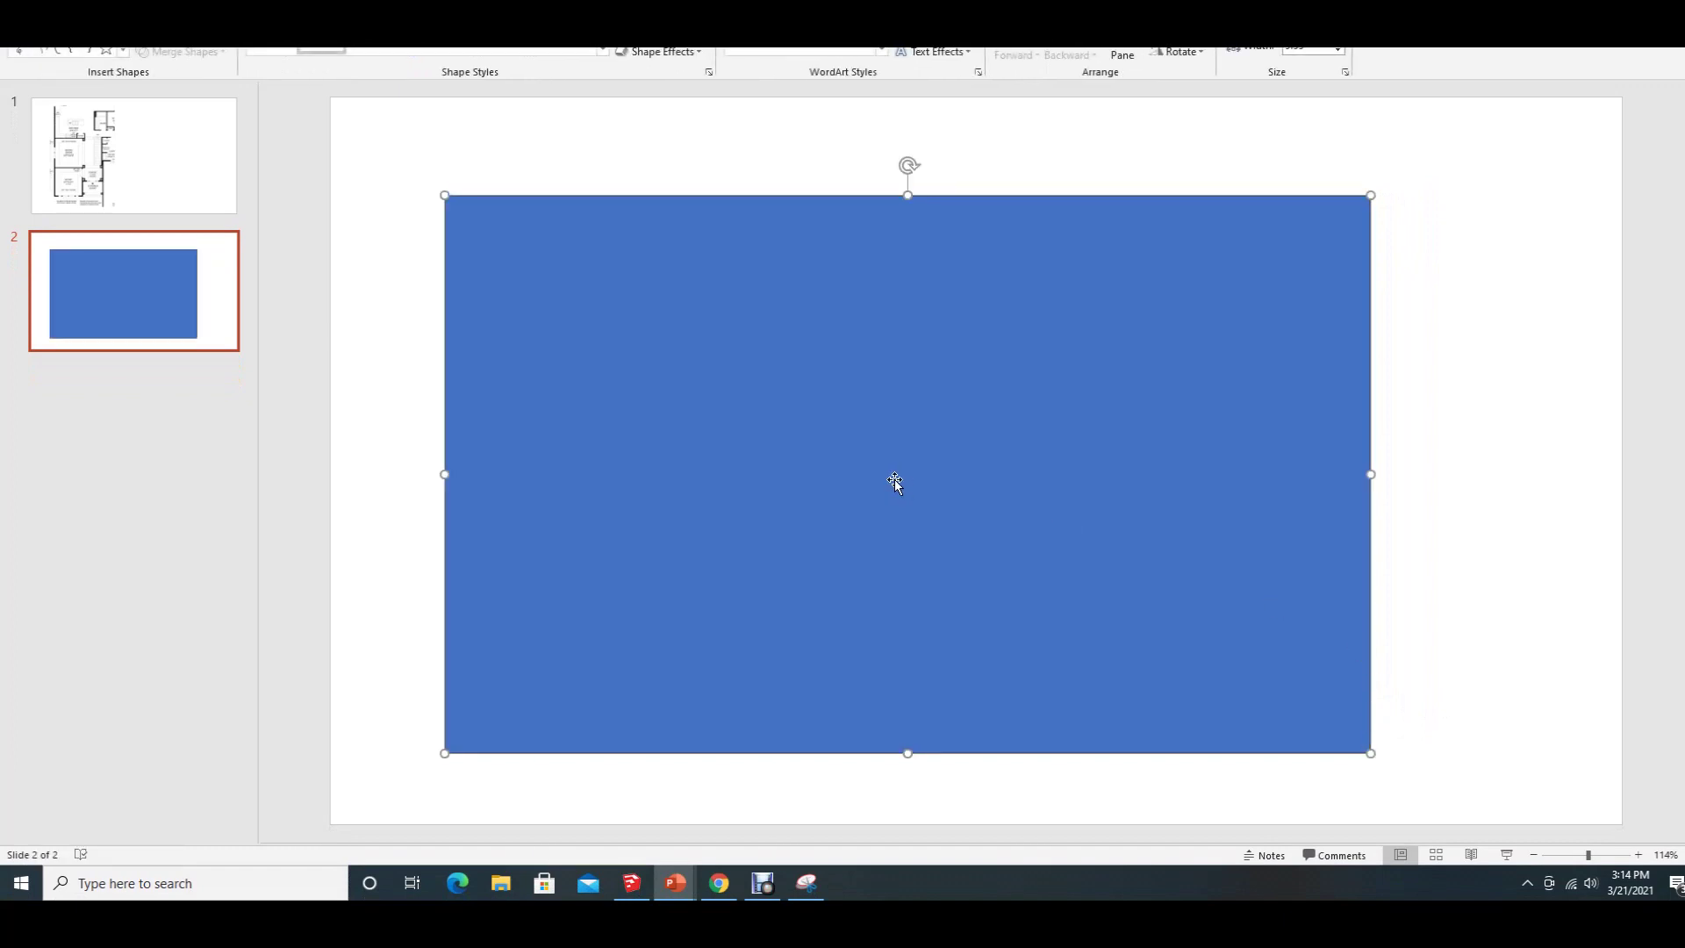
mouse_move(896, 482)
mouse_down()
mouse_move(929, 433)
mouse_move(960, 431)
mouse_up()
click(413, 395)
- Fill the rectangle light grey
click(633, 318)
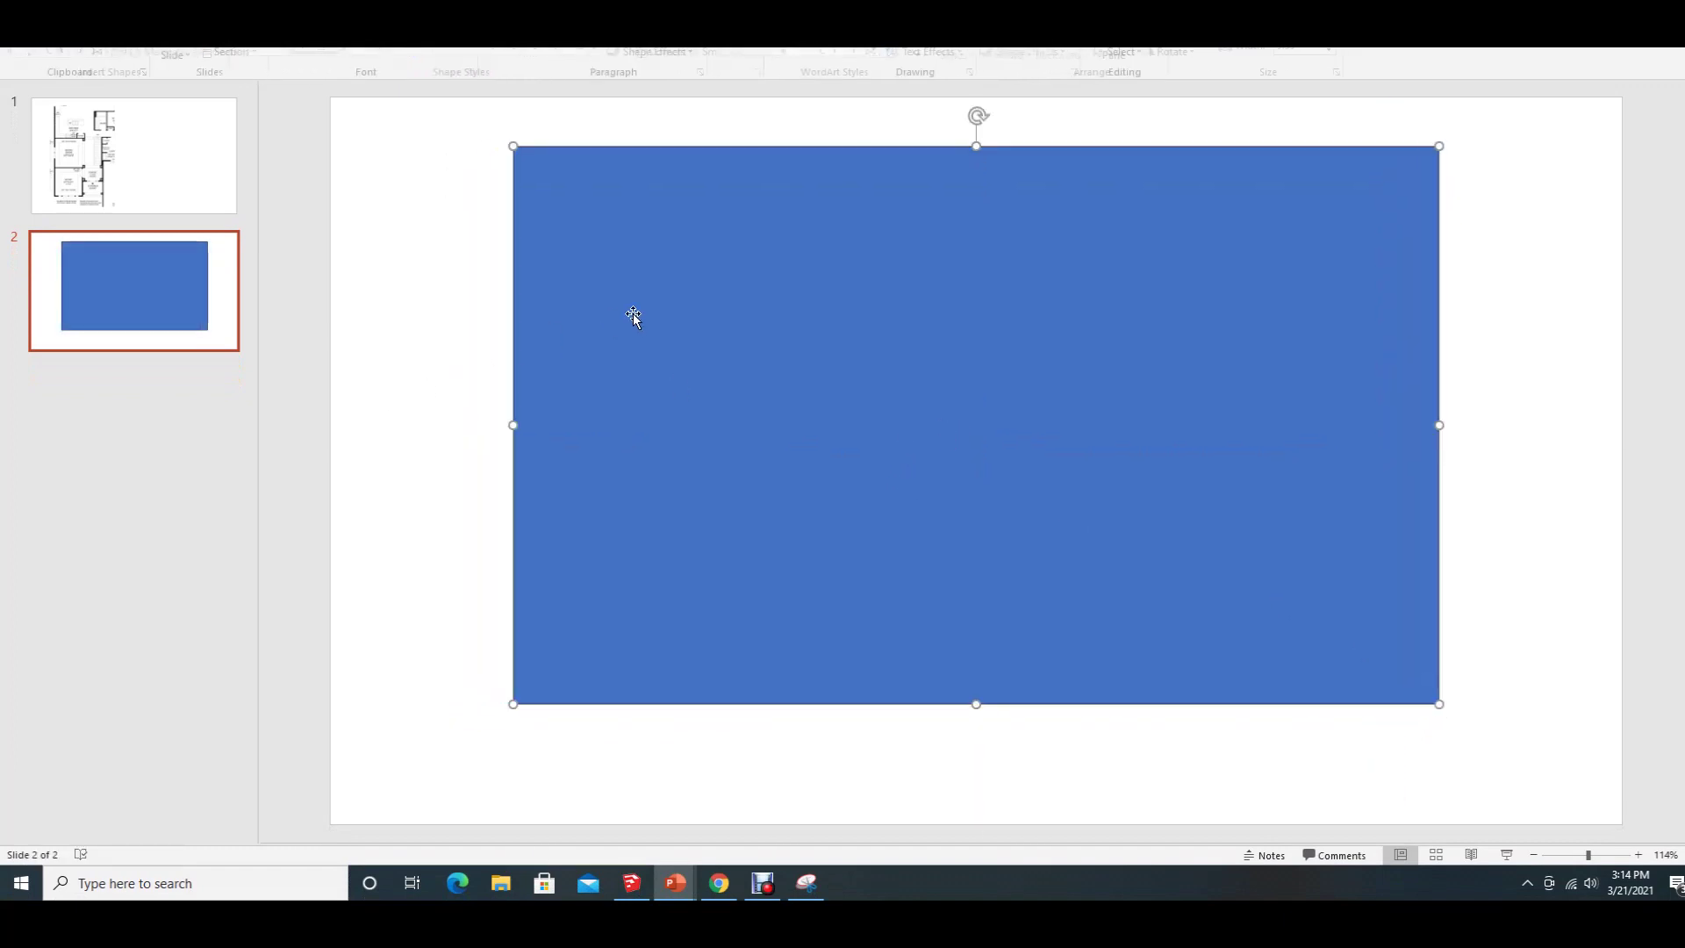
right_click(634, 317)
key(Escape)
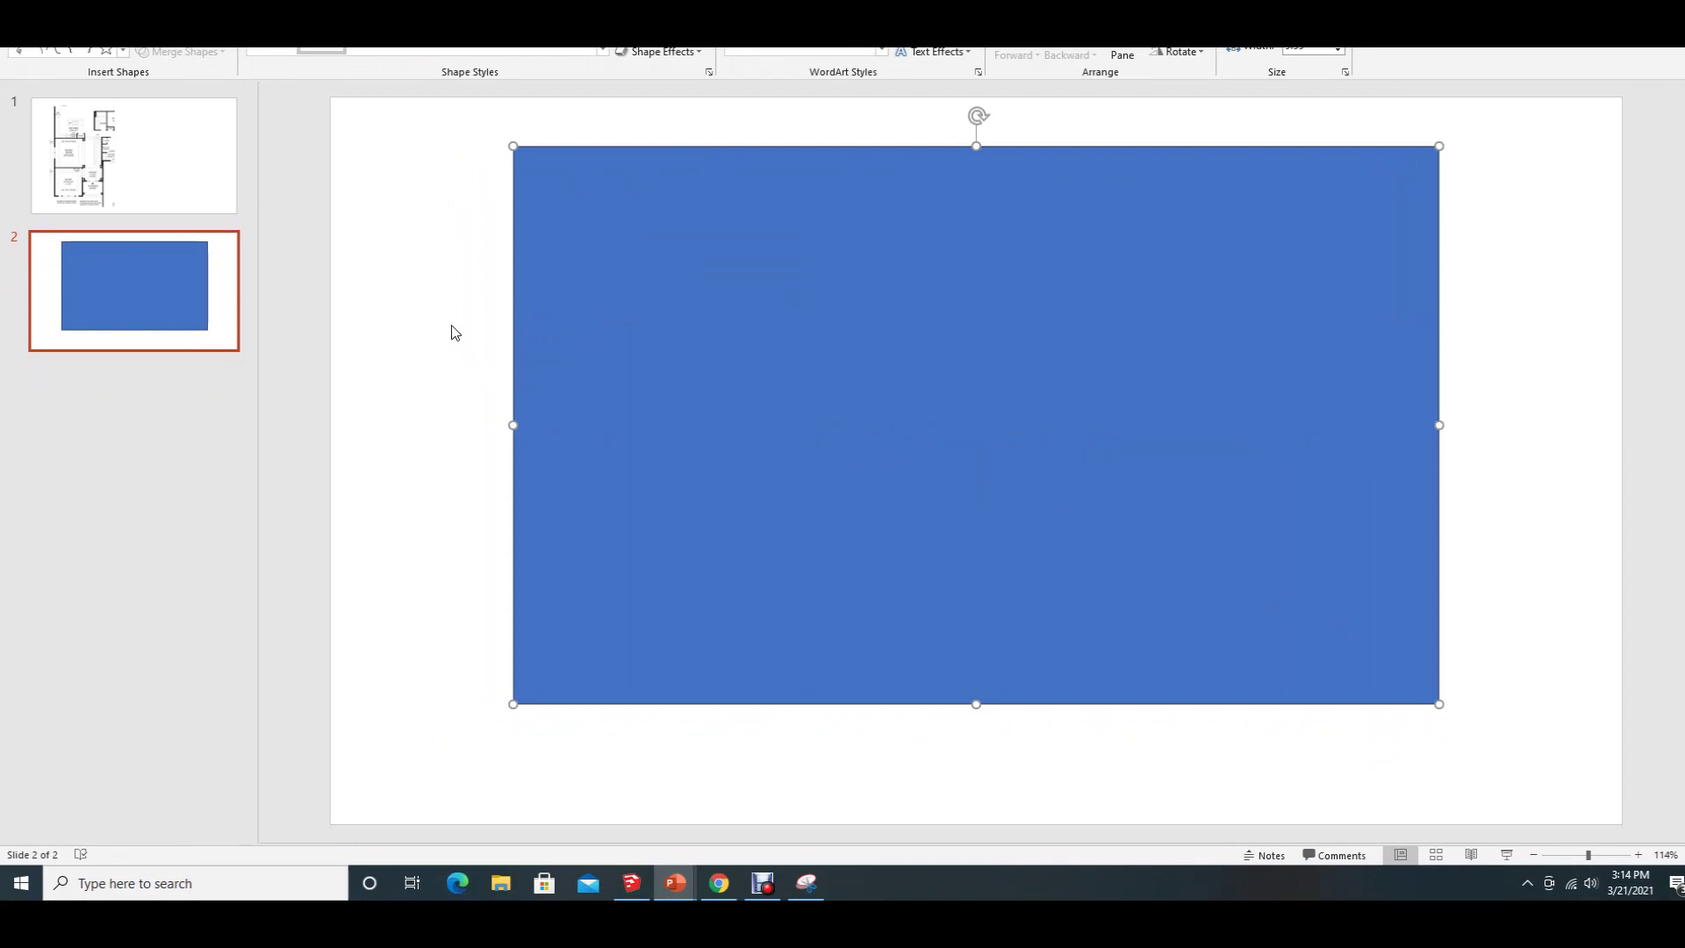
right_click(603, 327)
click(658, 279)
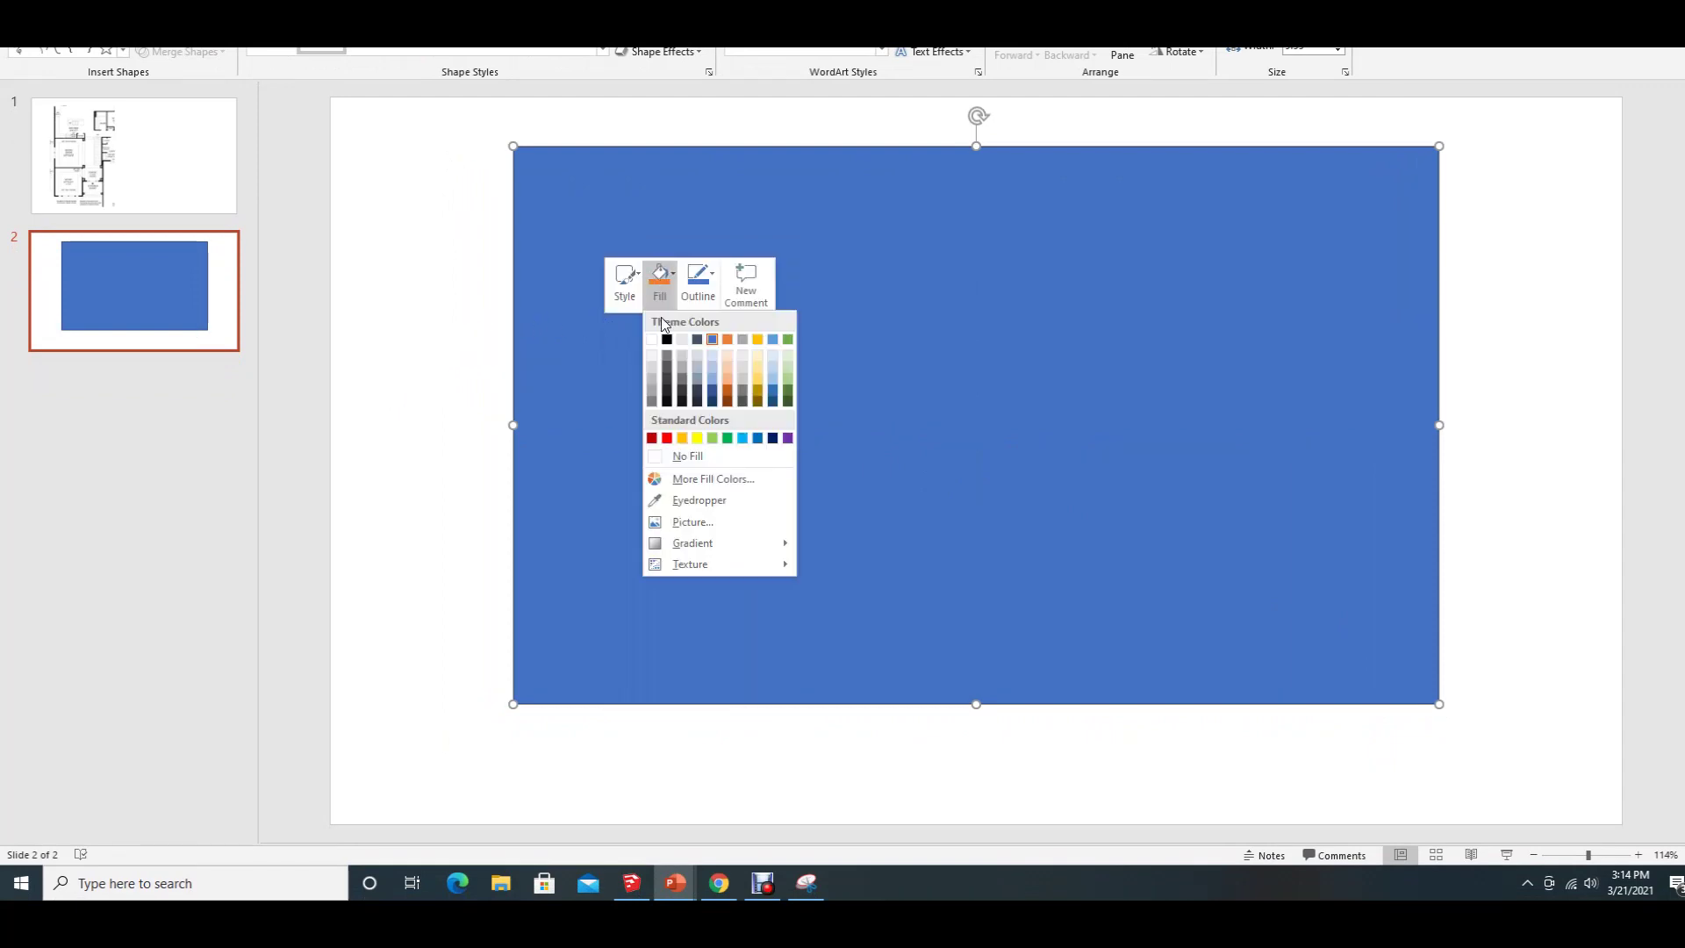
click(651, 355)
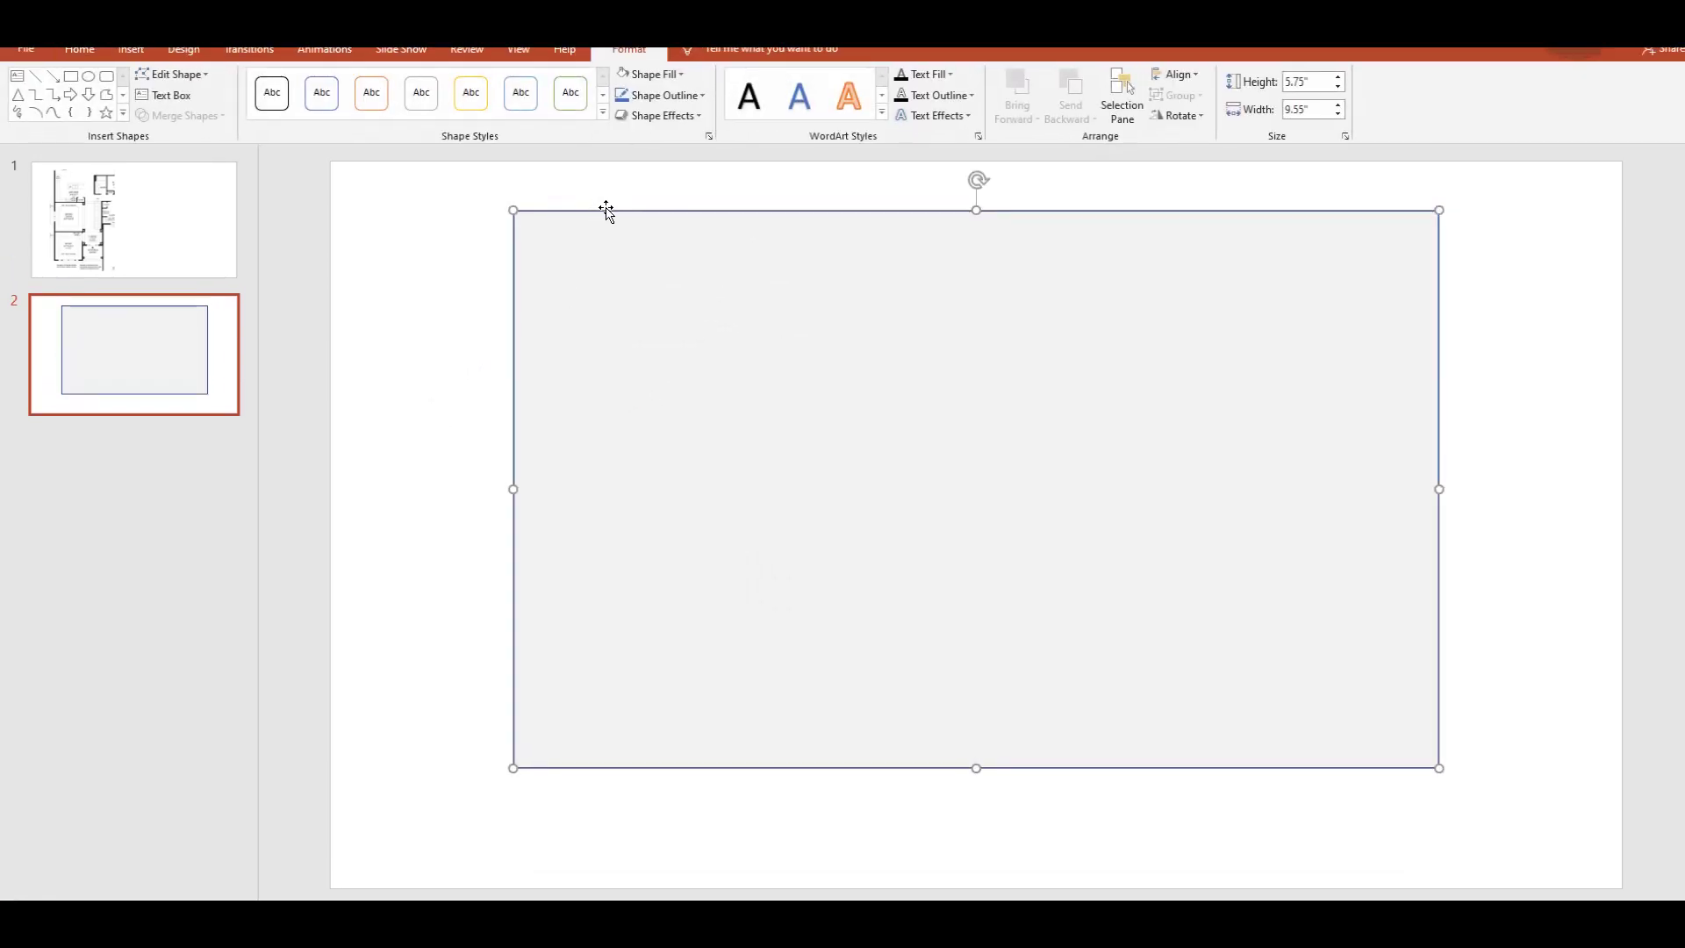
- Give the rectangle a White, Background 1, Darker 15% grey outline
right_click(597, 213)
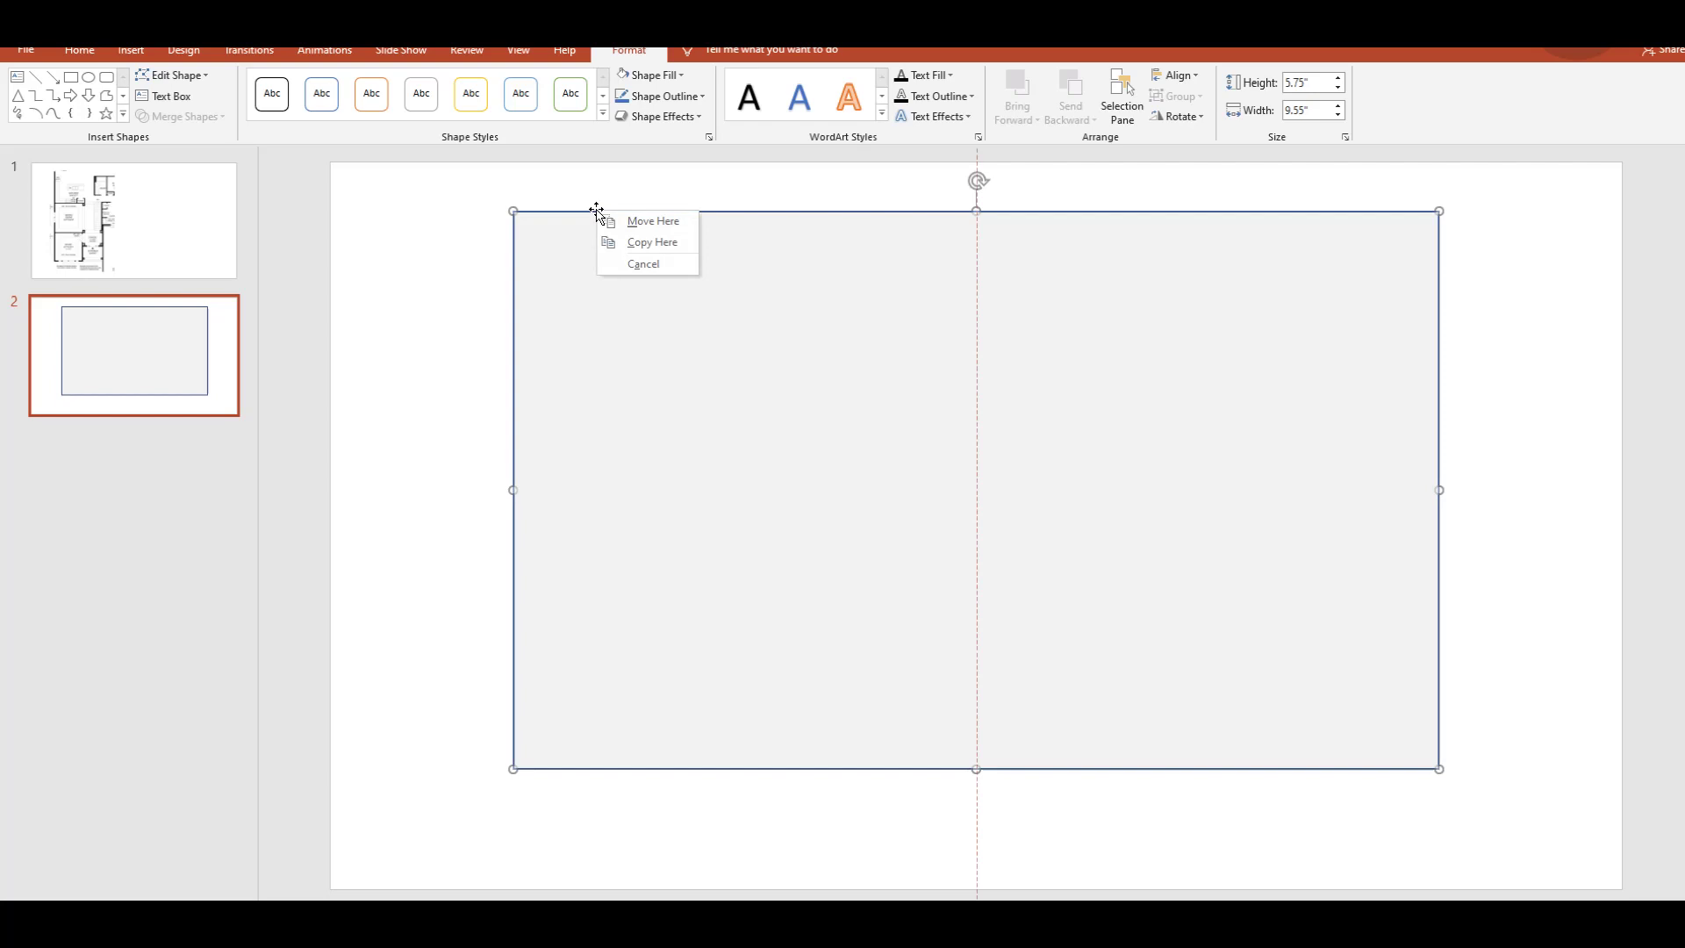
key(Escape)
right_click(545, 317)
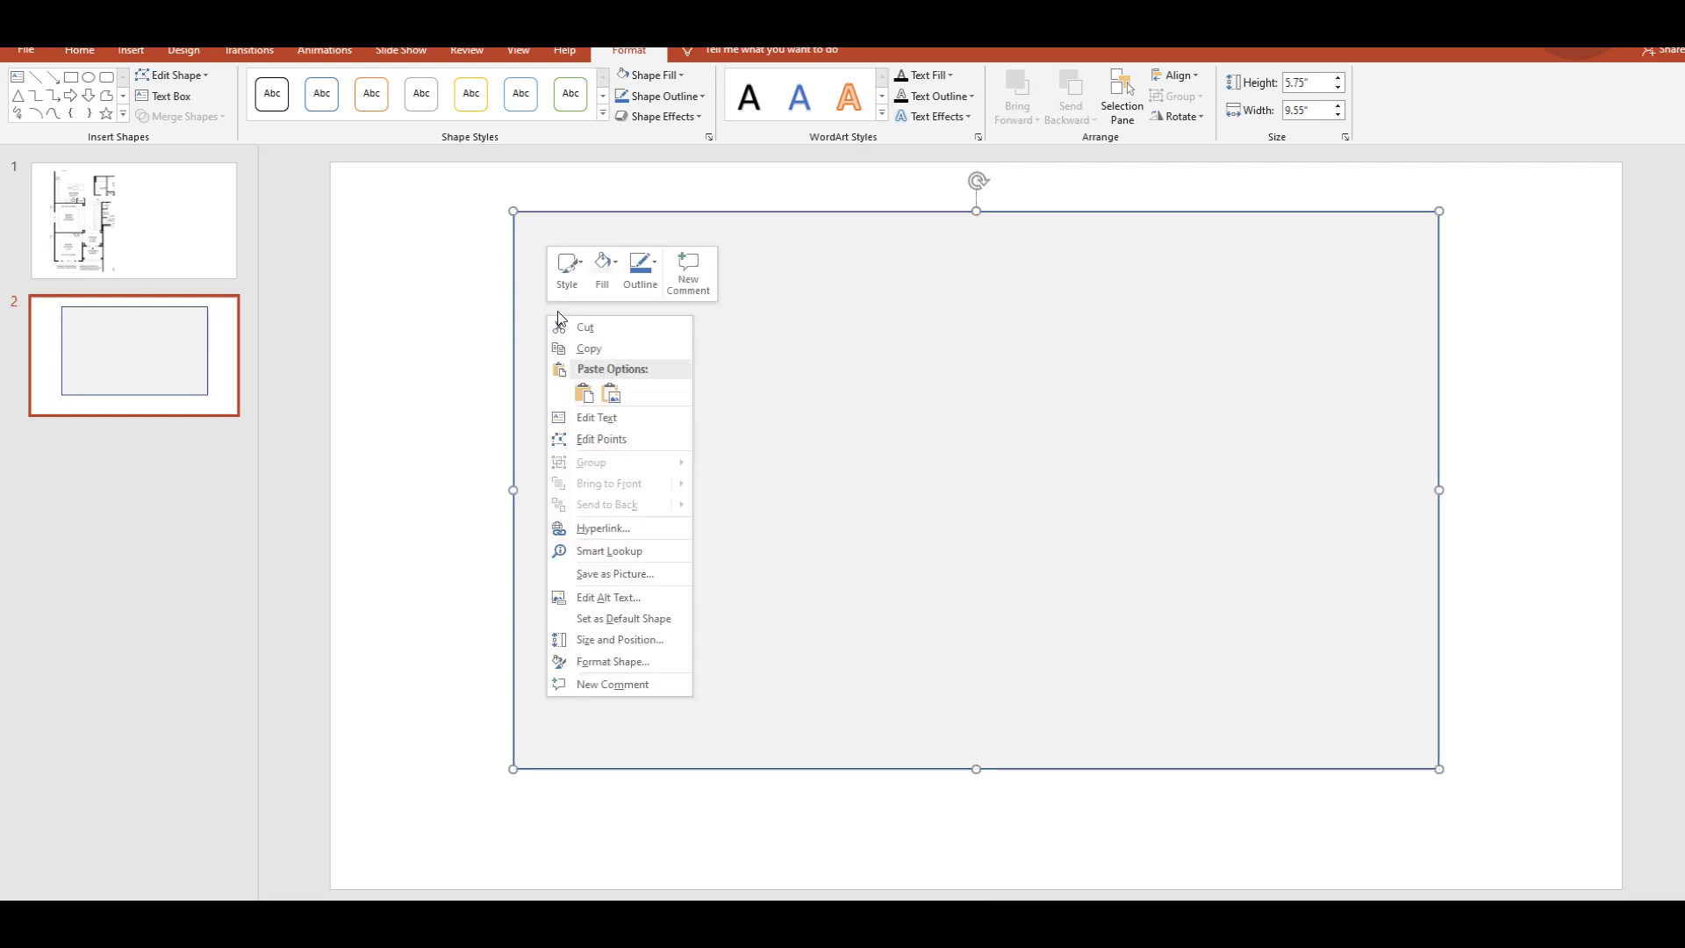
click(638, 277)
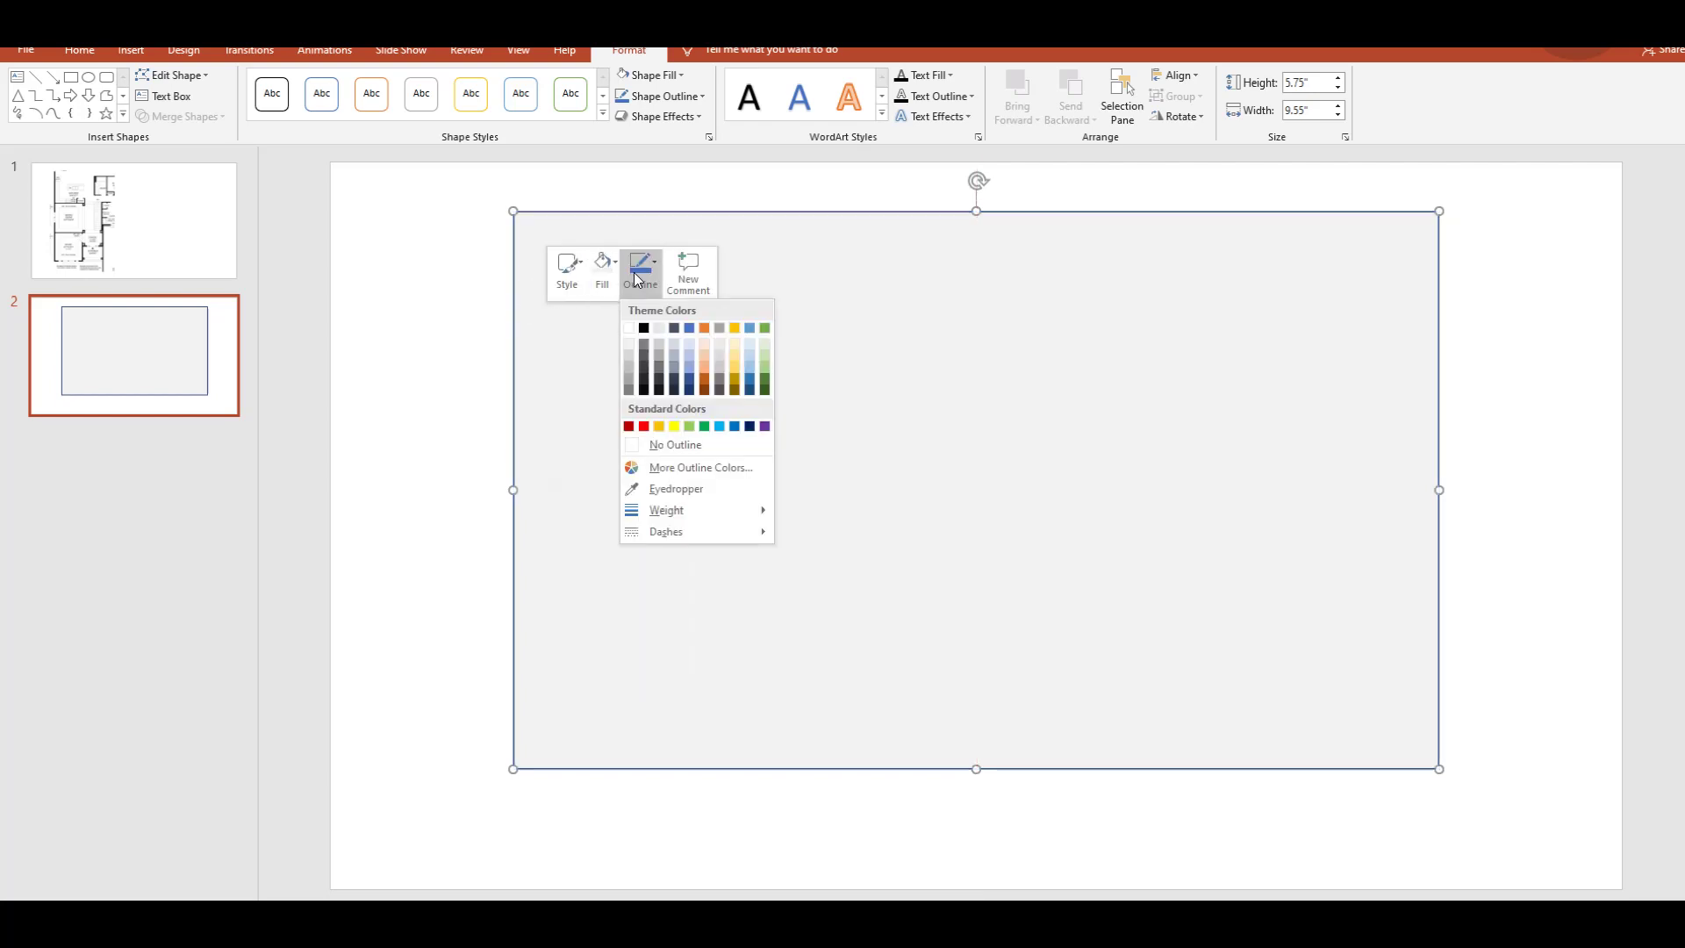
click(627, 359)
click(441, 445)
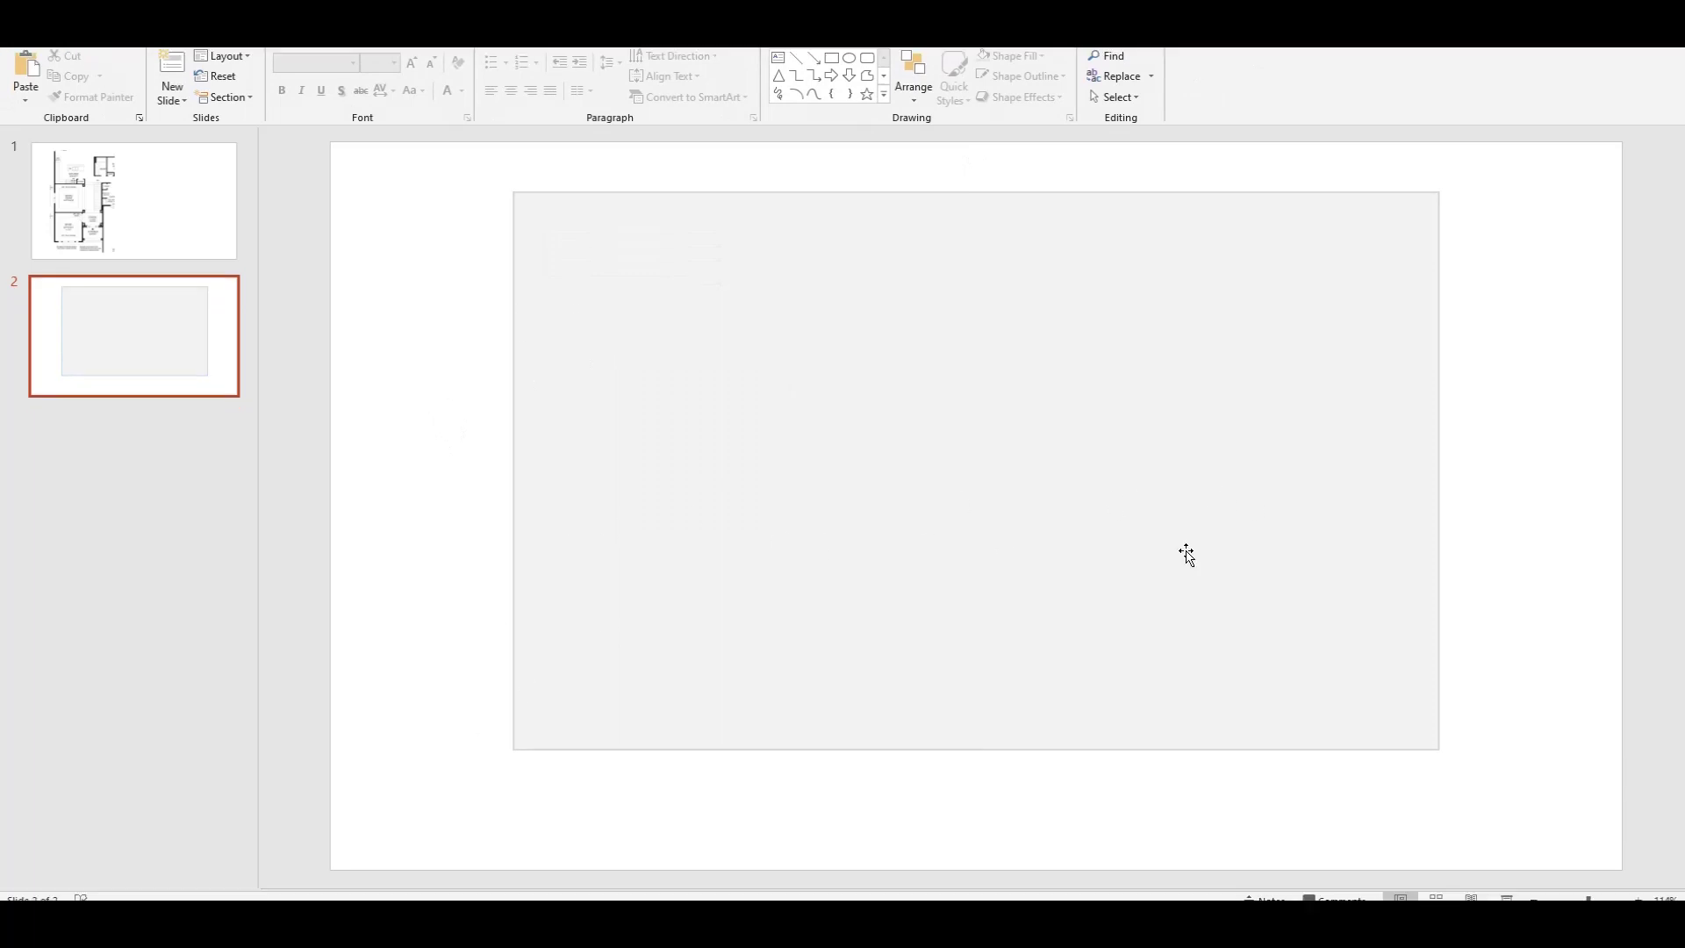
- Nudge the grey rectangle slightly lower and compare it with slide 1's floor plan
drag(936, 358, 937, 372)
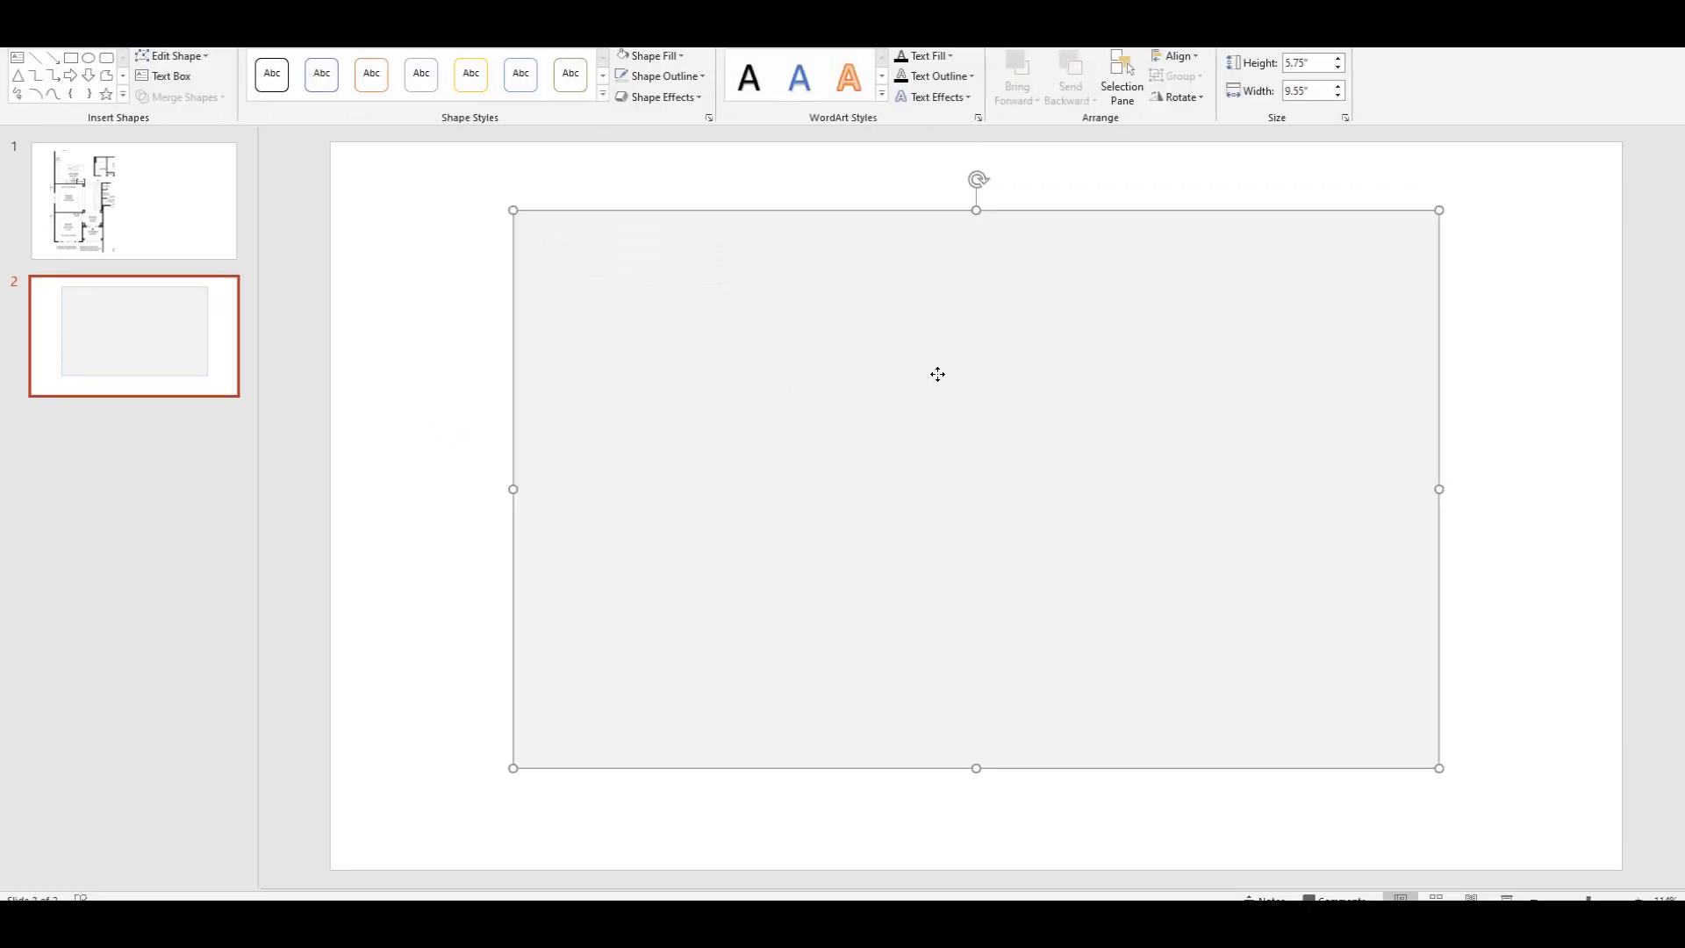
click(185, 229)
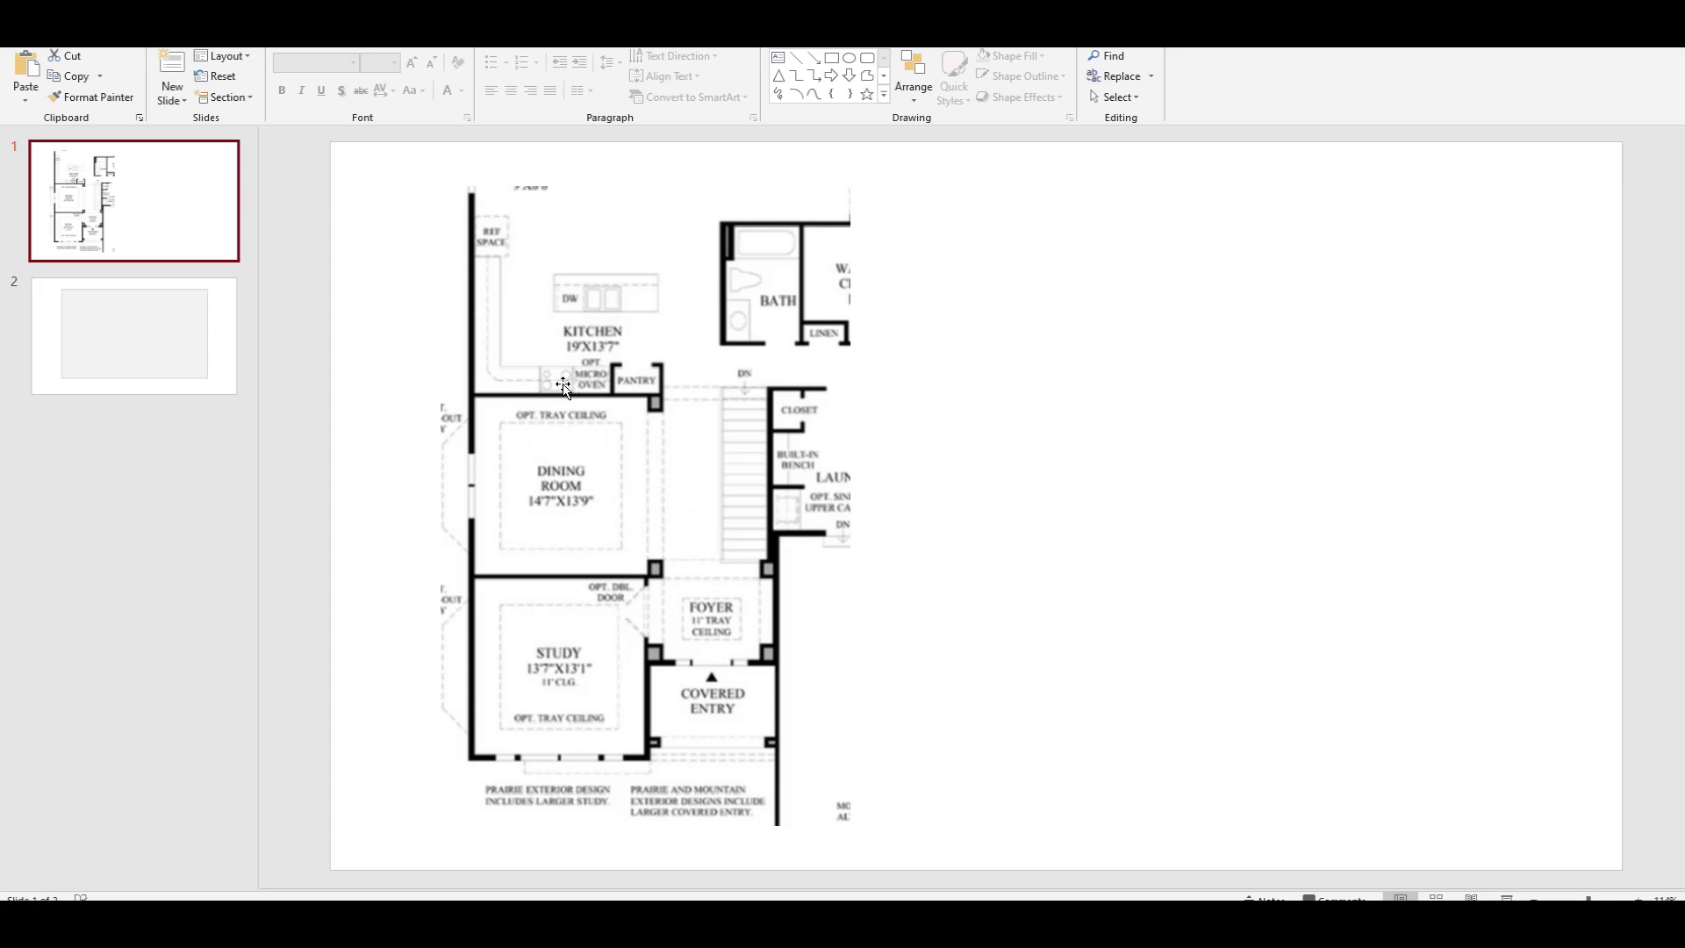
click(153, 338)
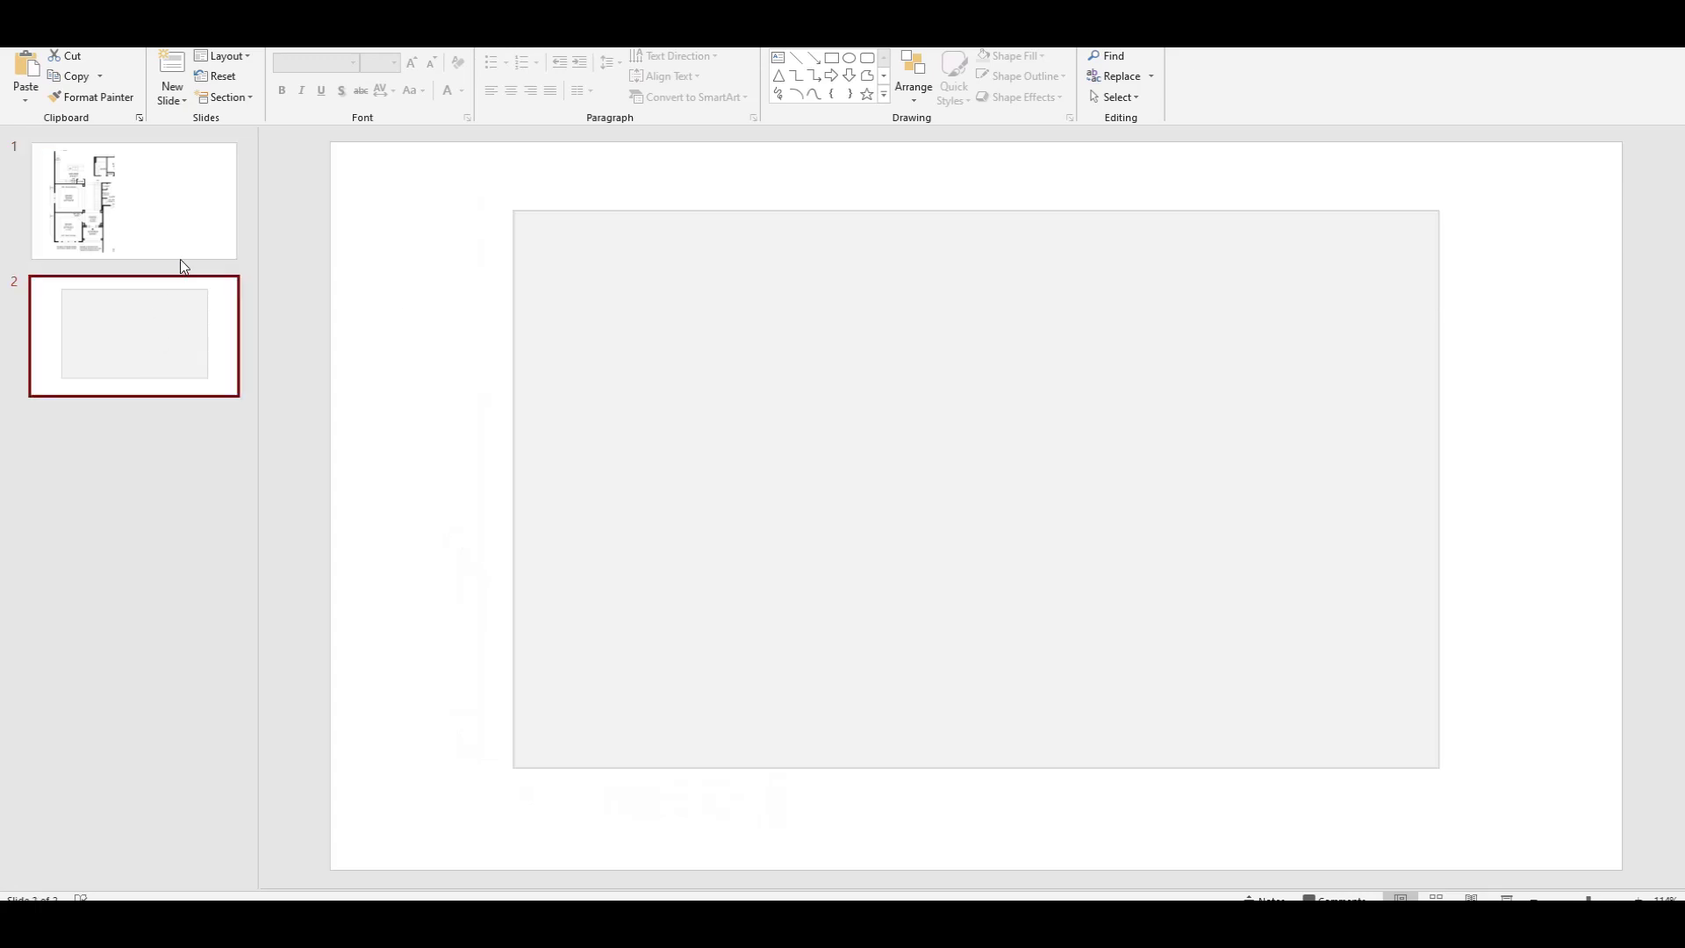
- Check the rectangle's selection, then switch to the City Furniture Holden table page
click(1532, 430)
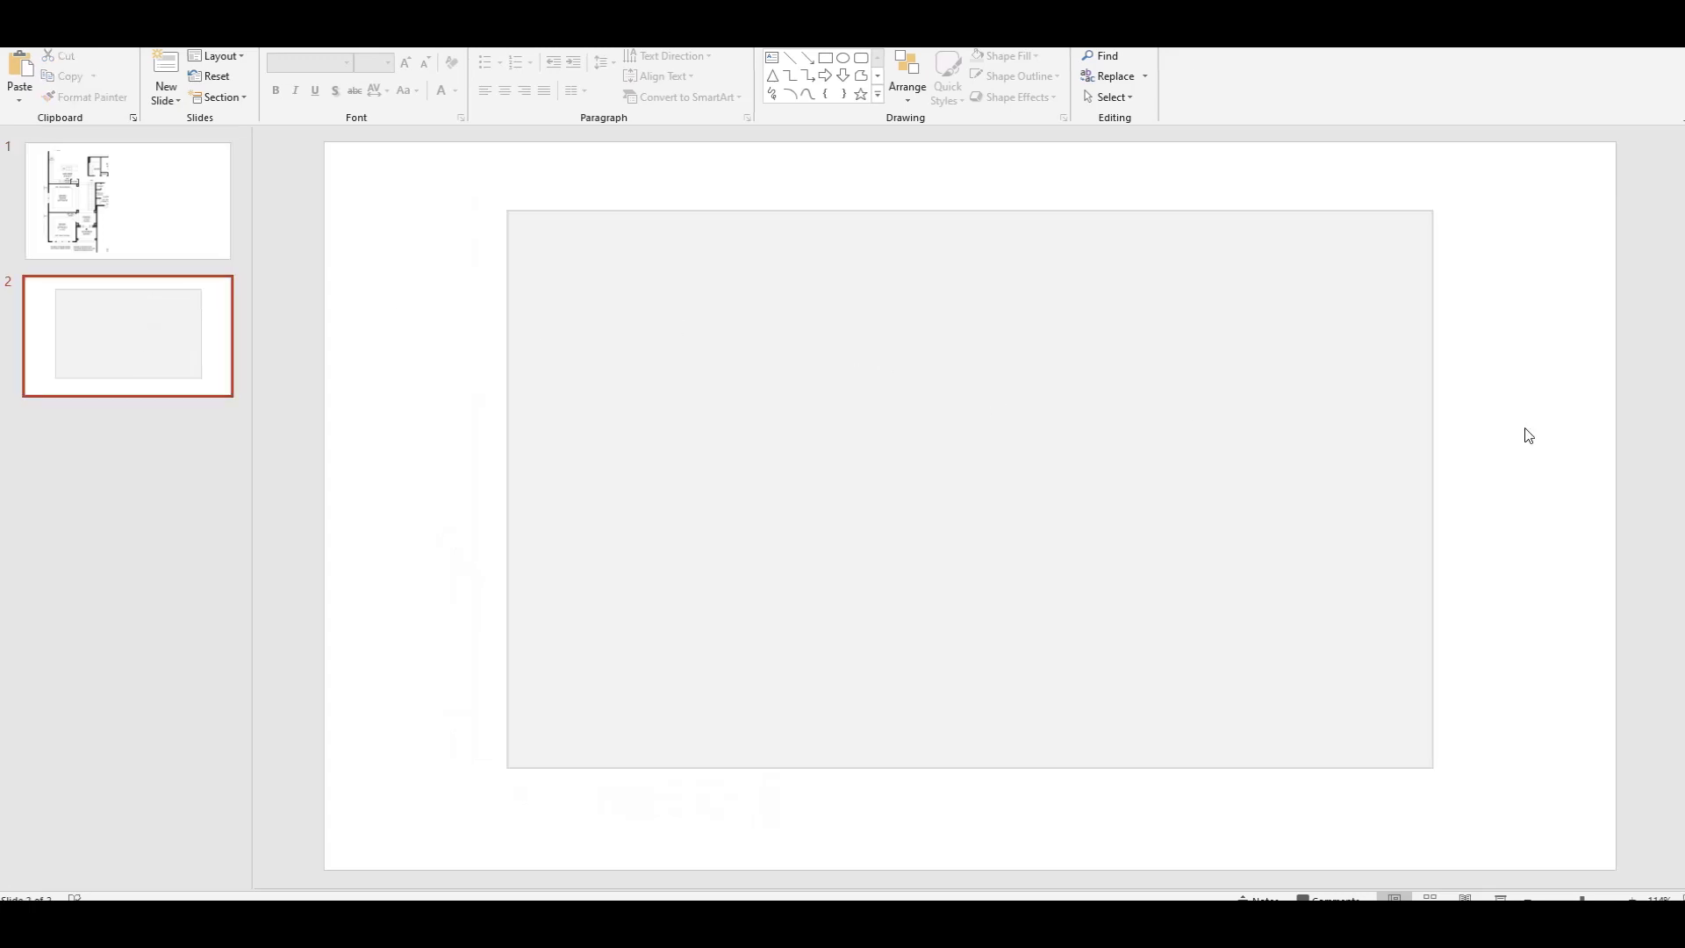
click(878, 478)
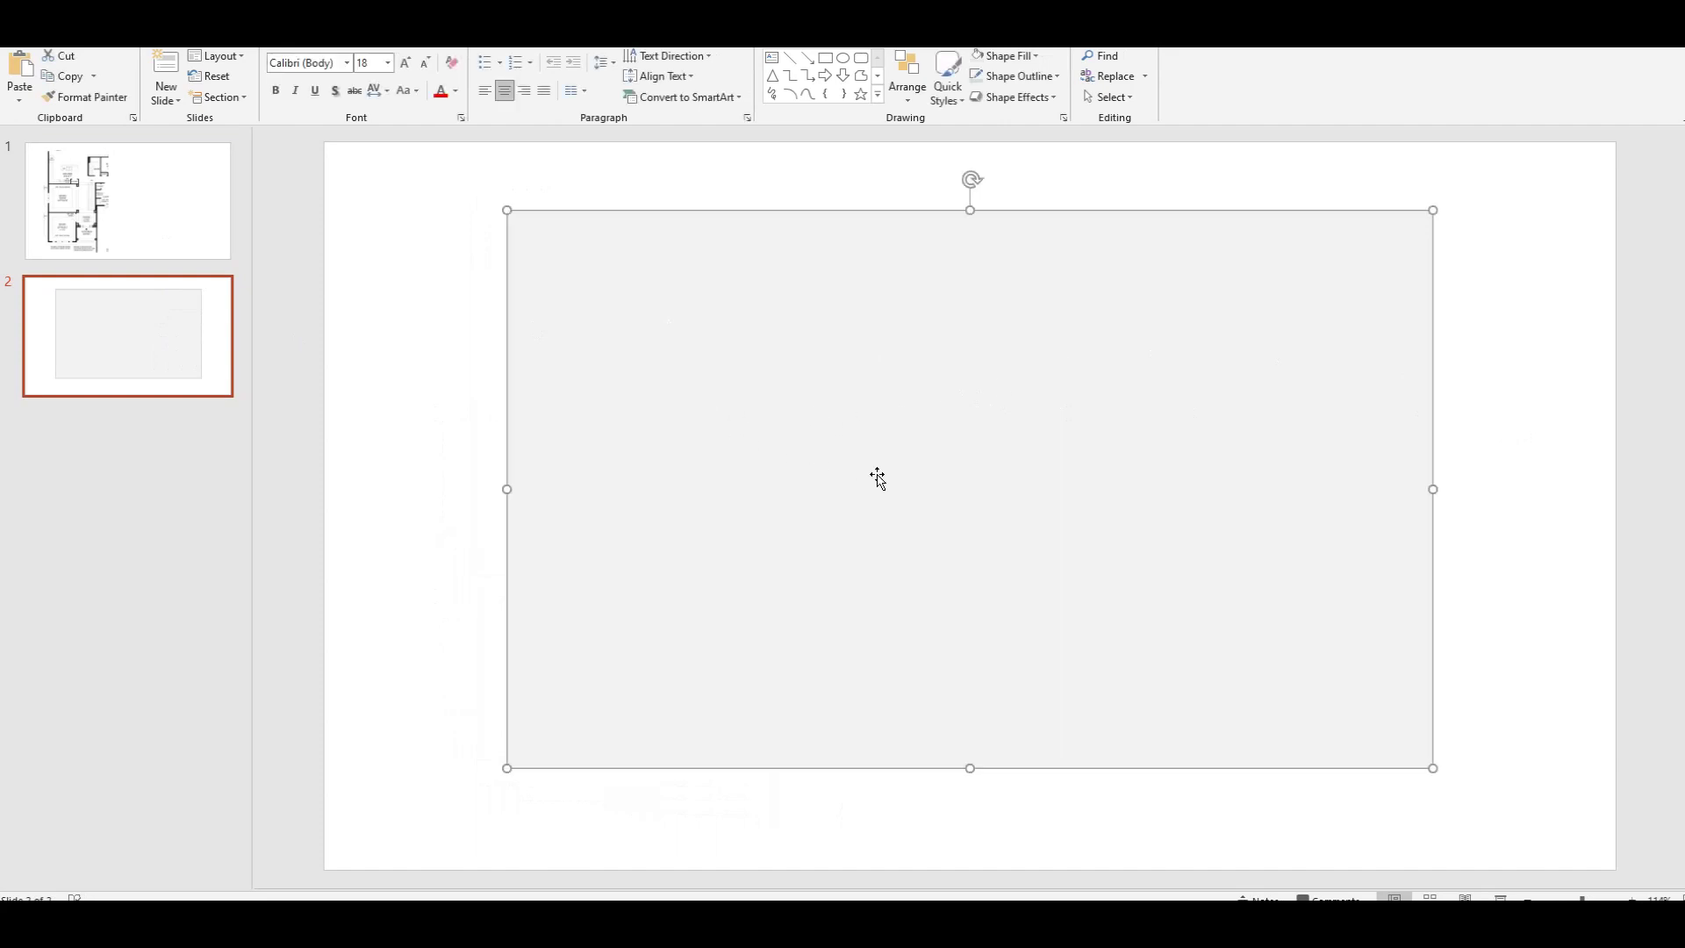
click(465, 538)
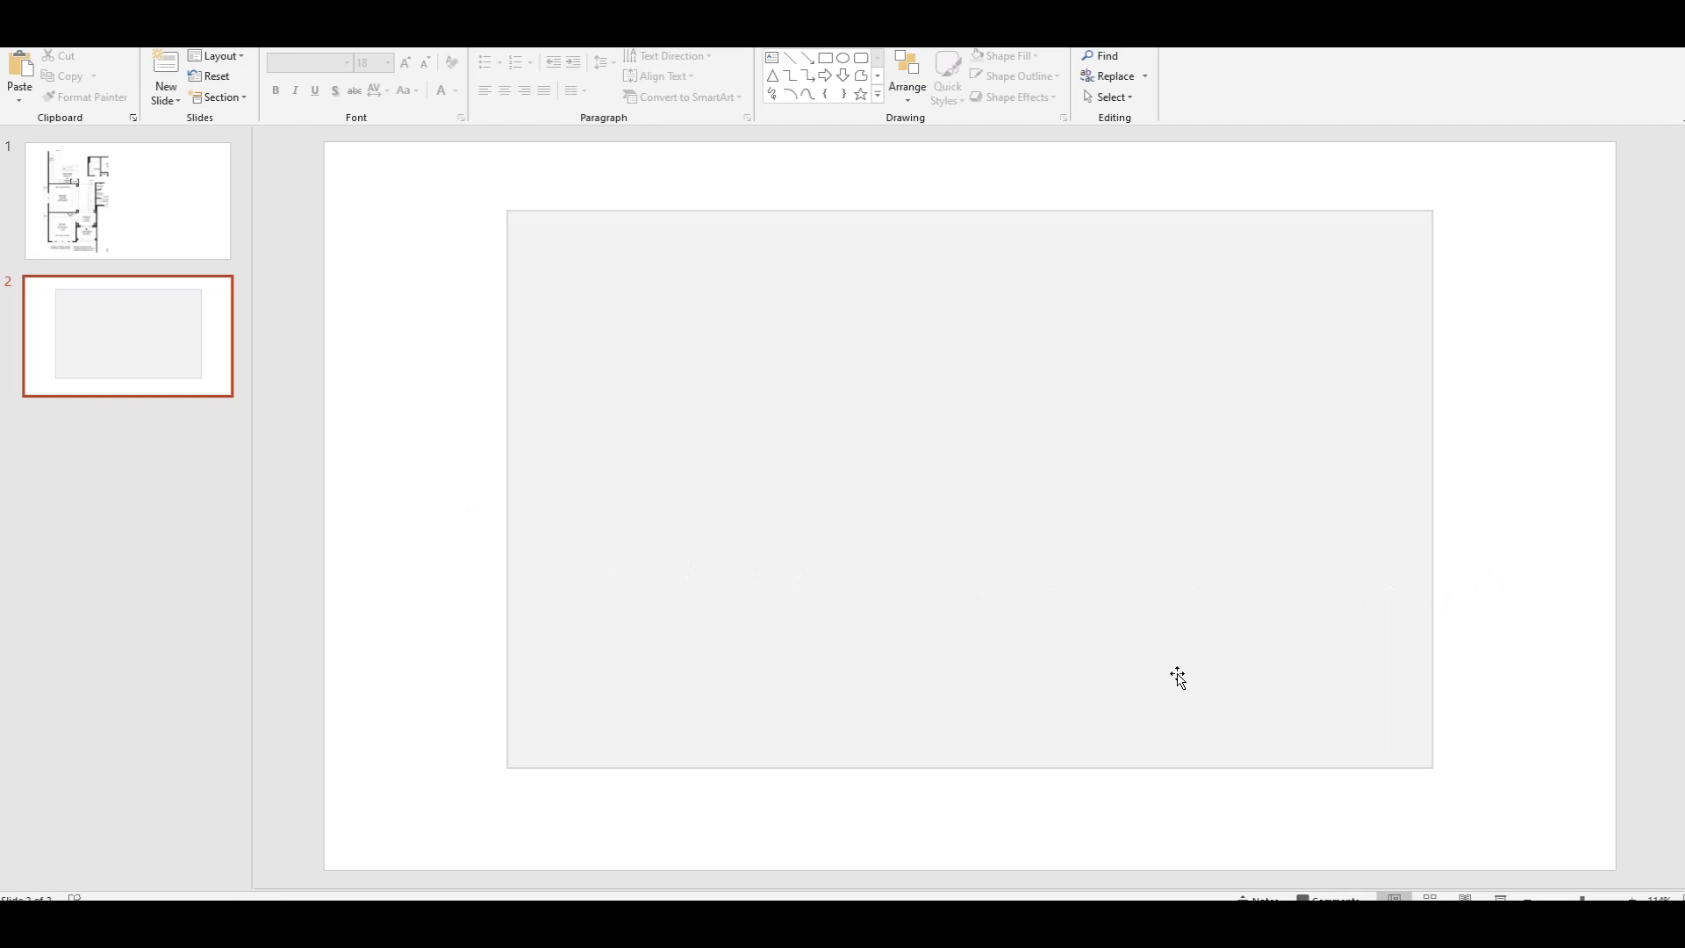
click(711, 884)
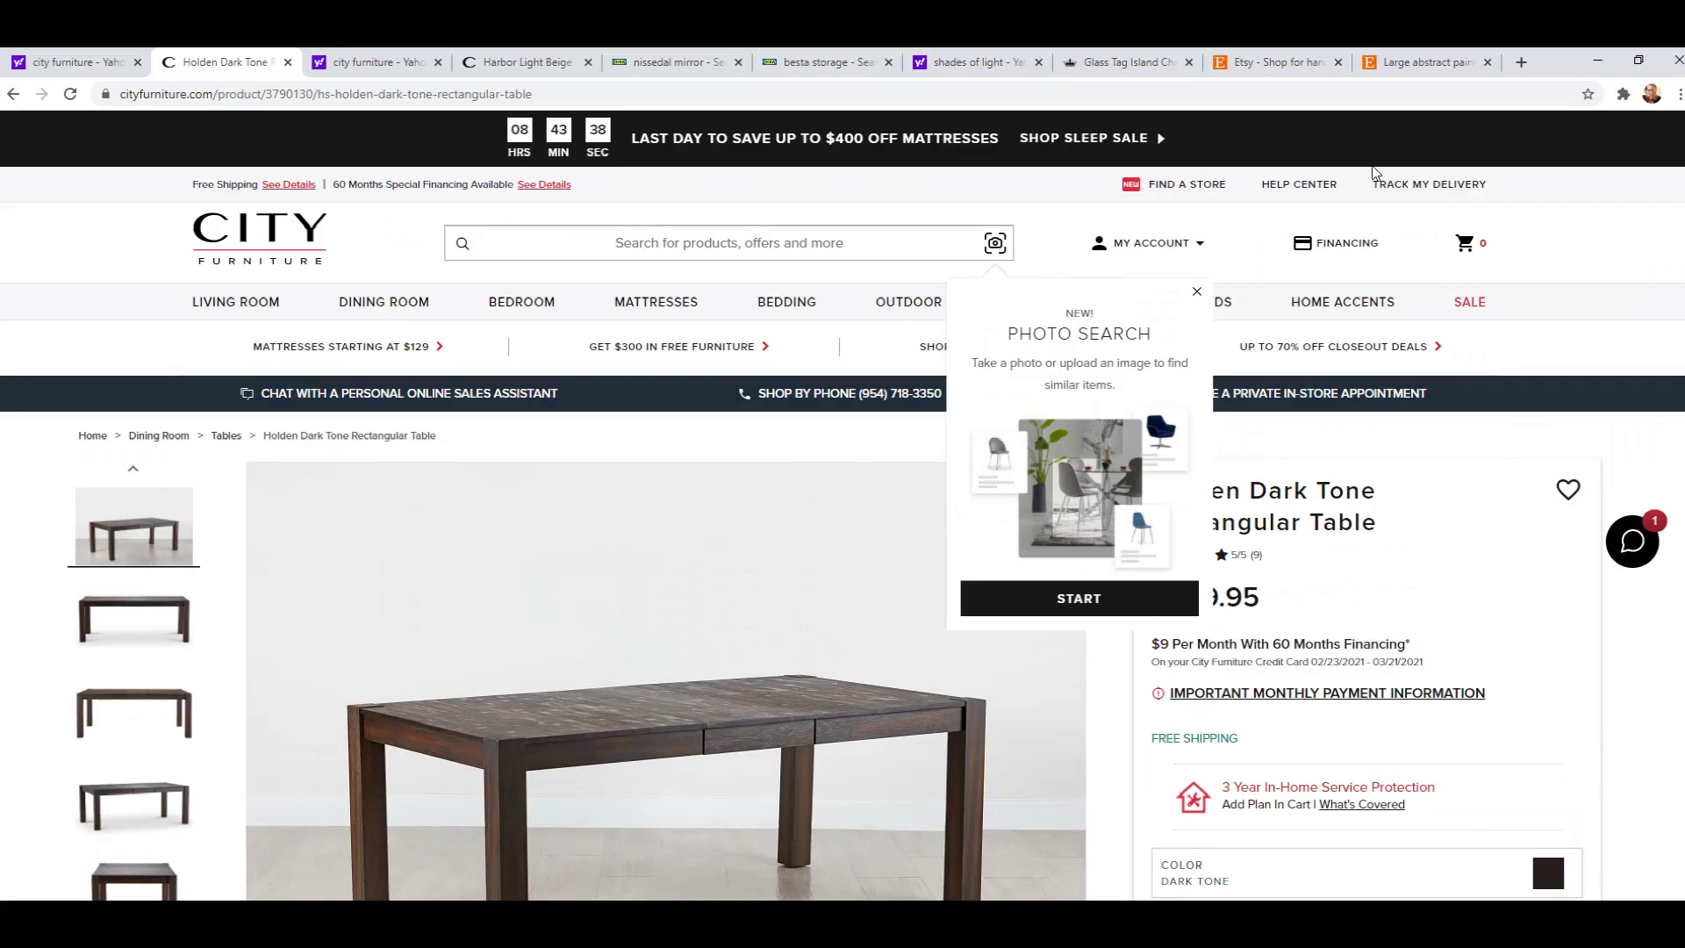
- Flip through the open product tabs to reach the IKEA 'besta storage' results
click(1128, 63)
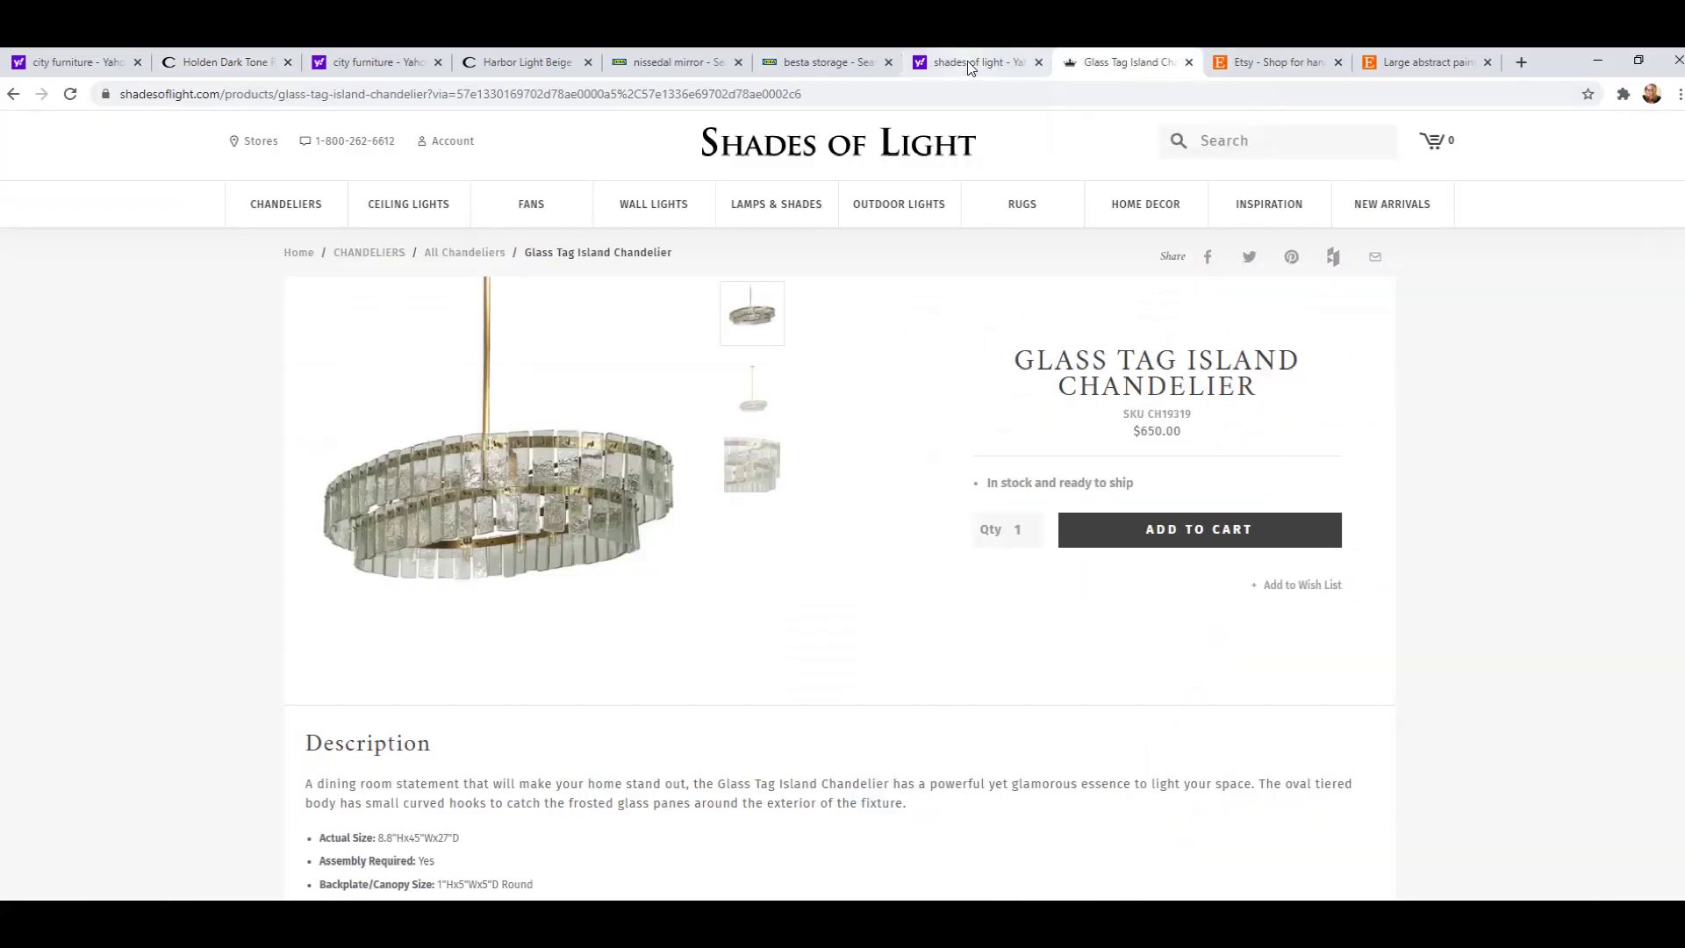
click(1431, 60)
click(1277, 61)
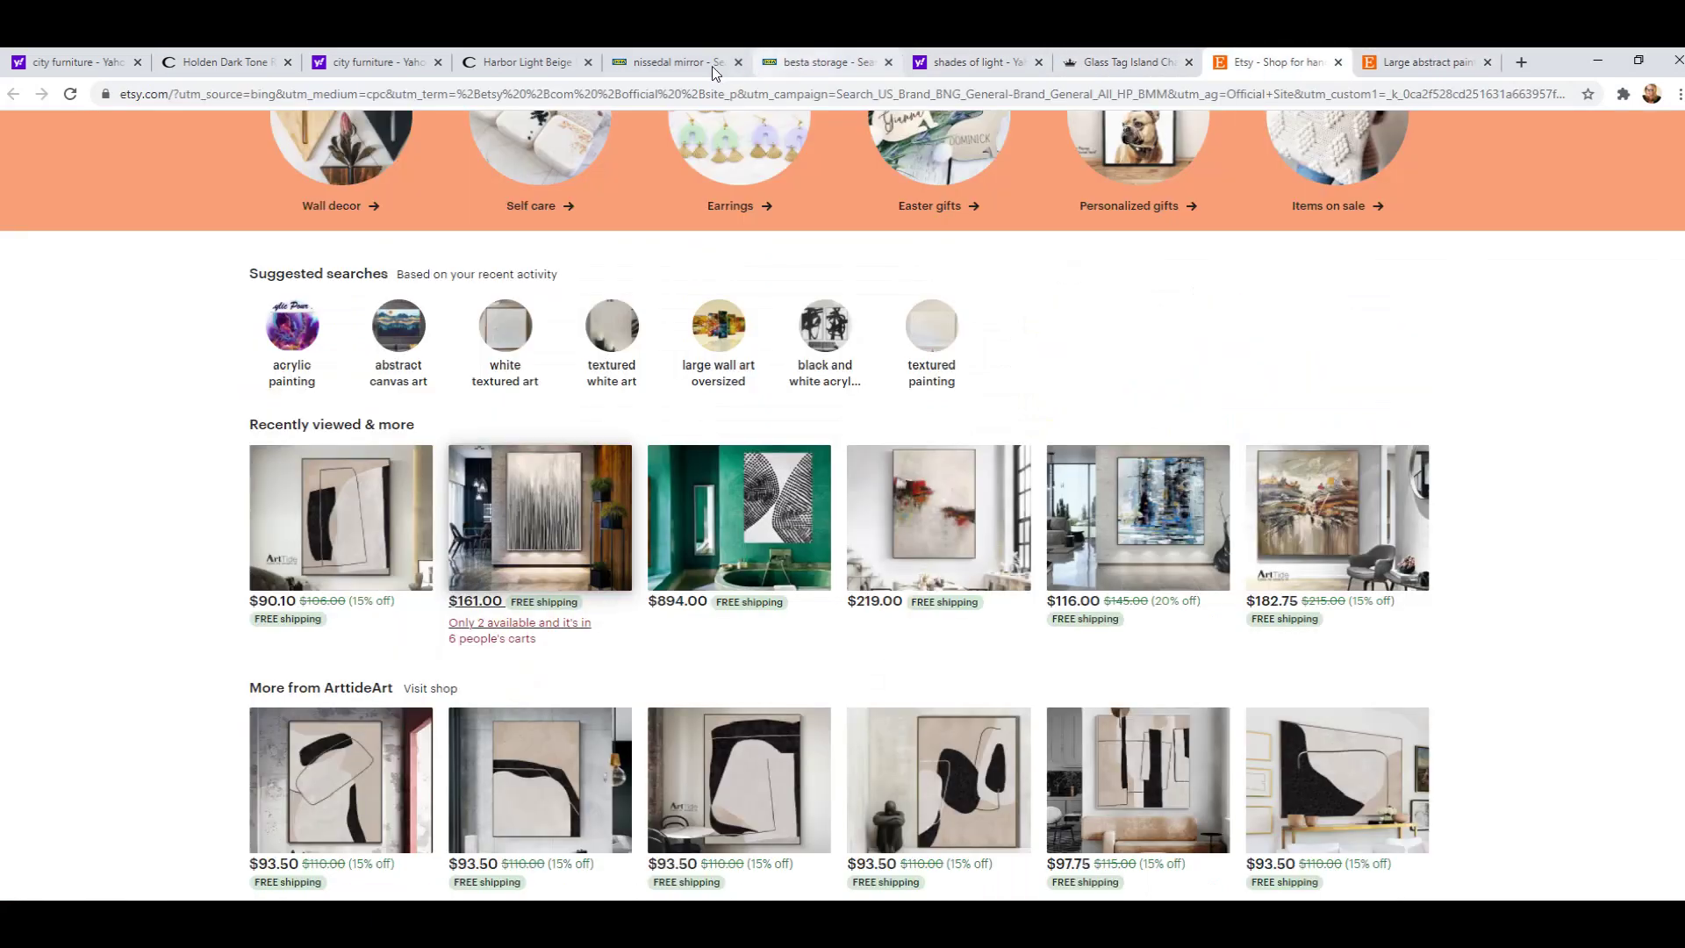
click(715, 72)
click(821, 65)
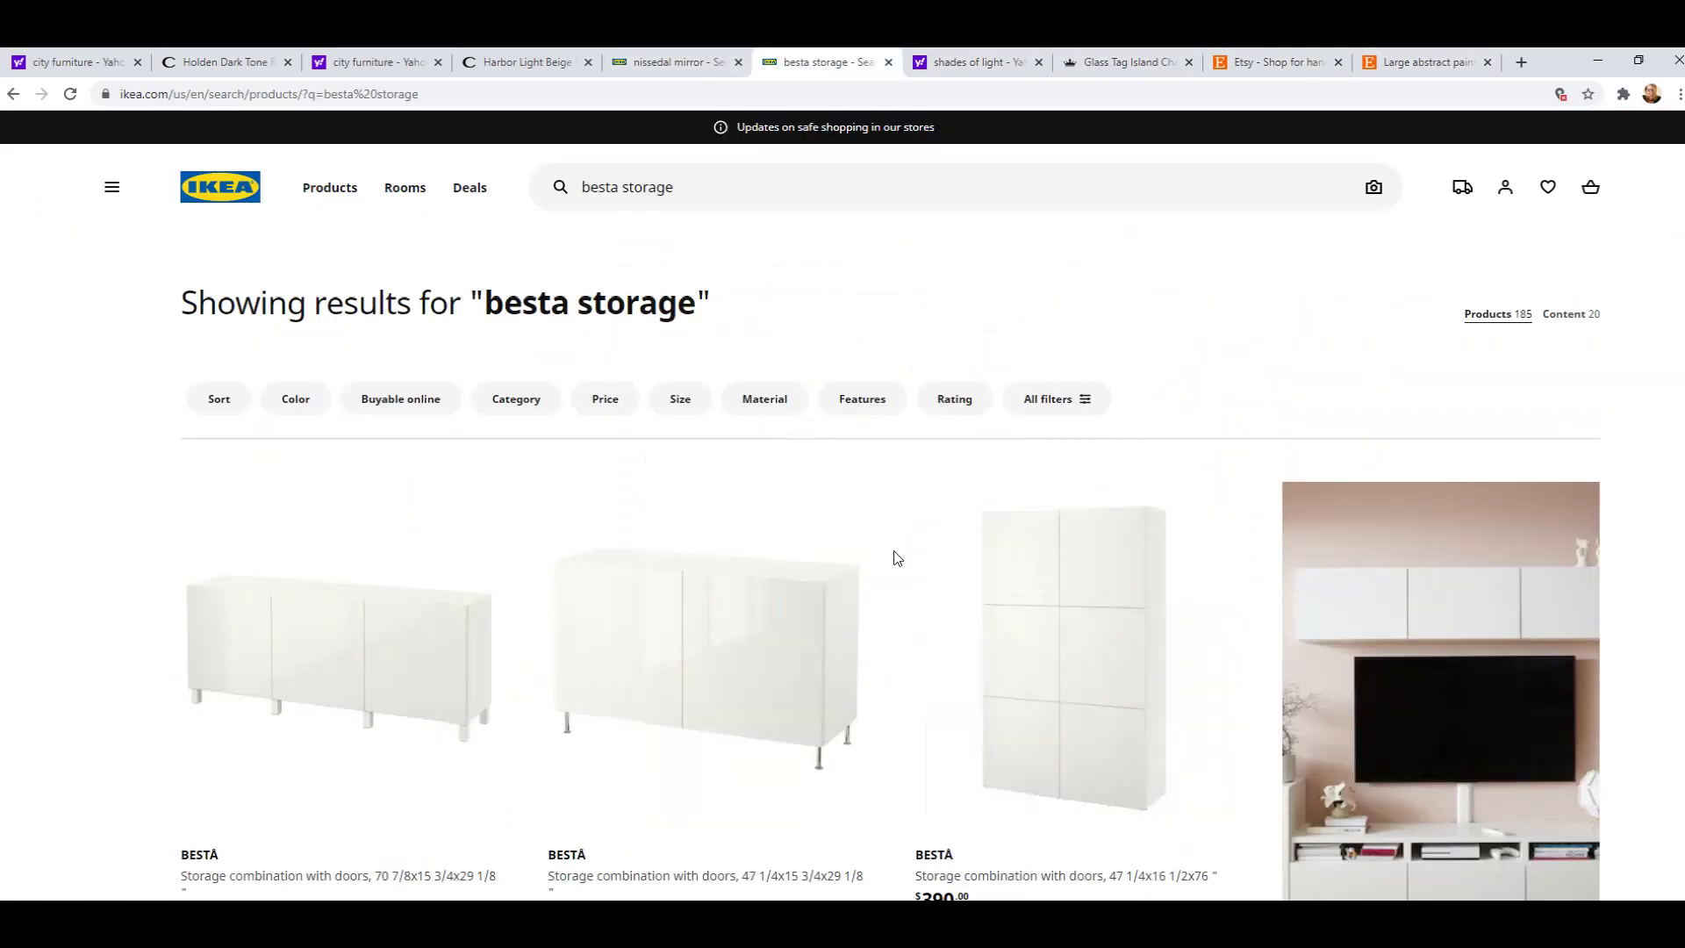
- Browse the BESTÅ frames, TV units and storage combinations, returning to the top
scroll(892, 557, down, 2)
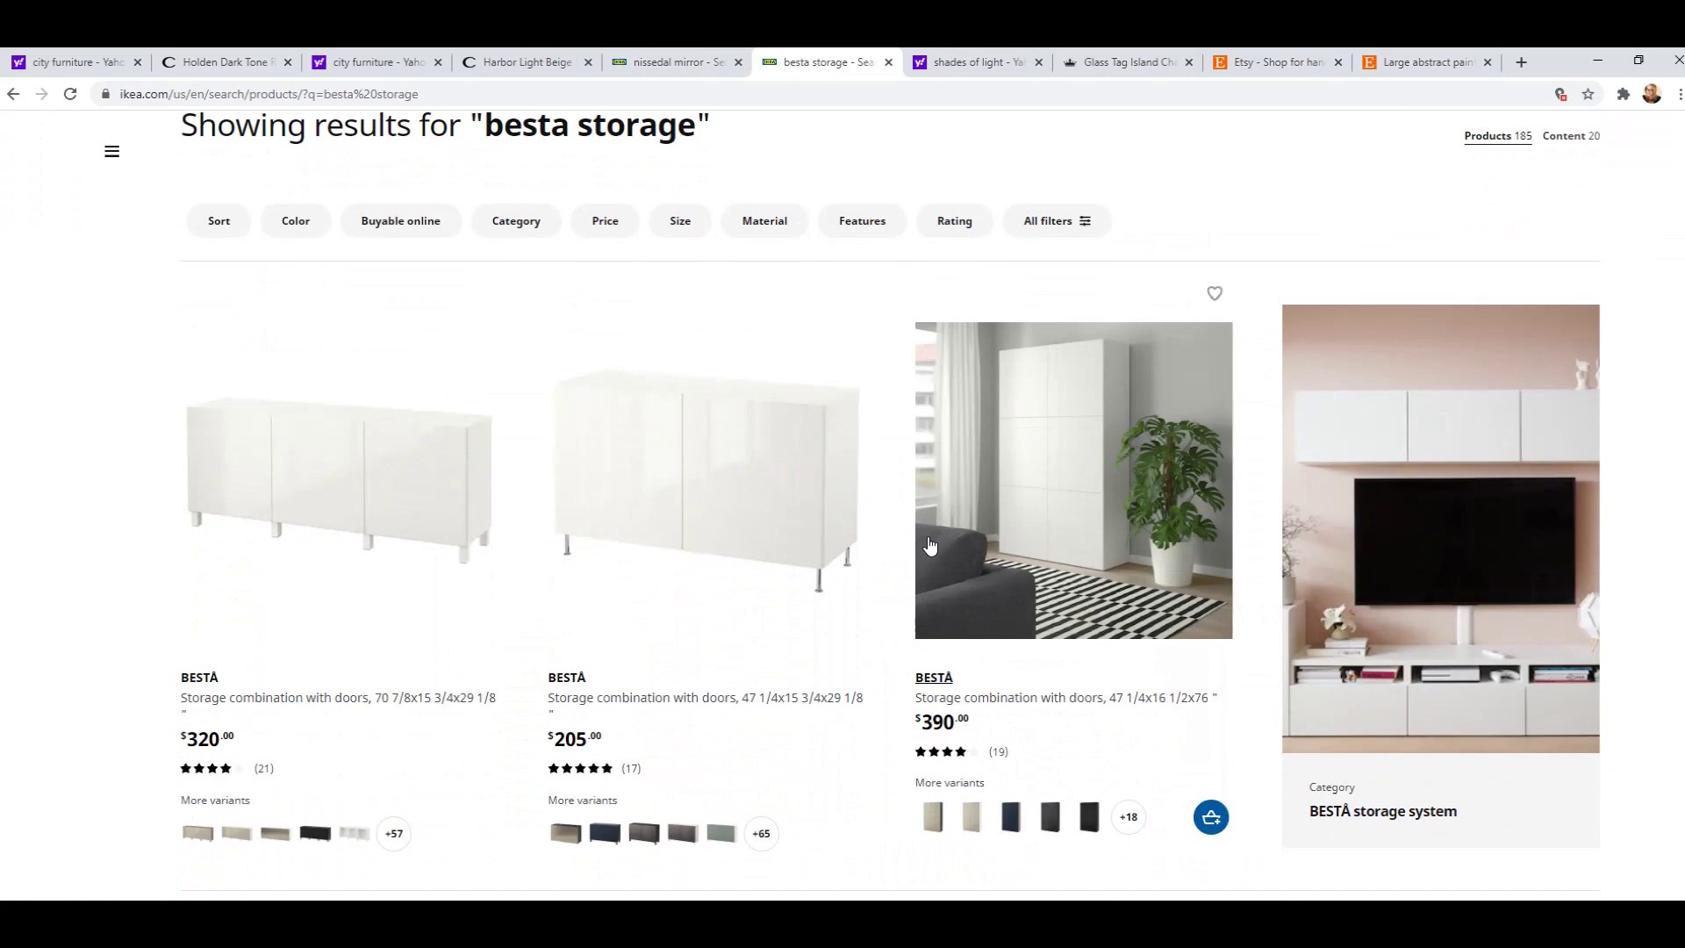
scroll(698, 627, down, 2)
scroll(695, 631, down, 2)
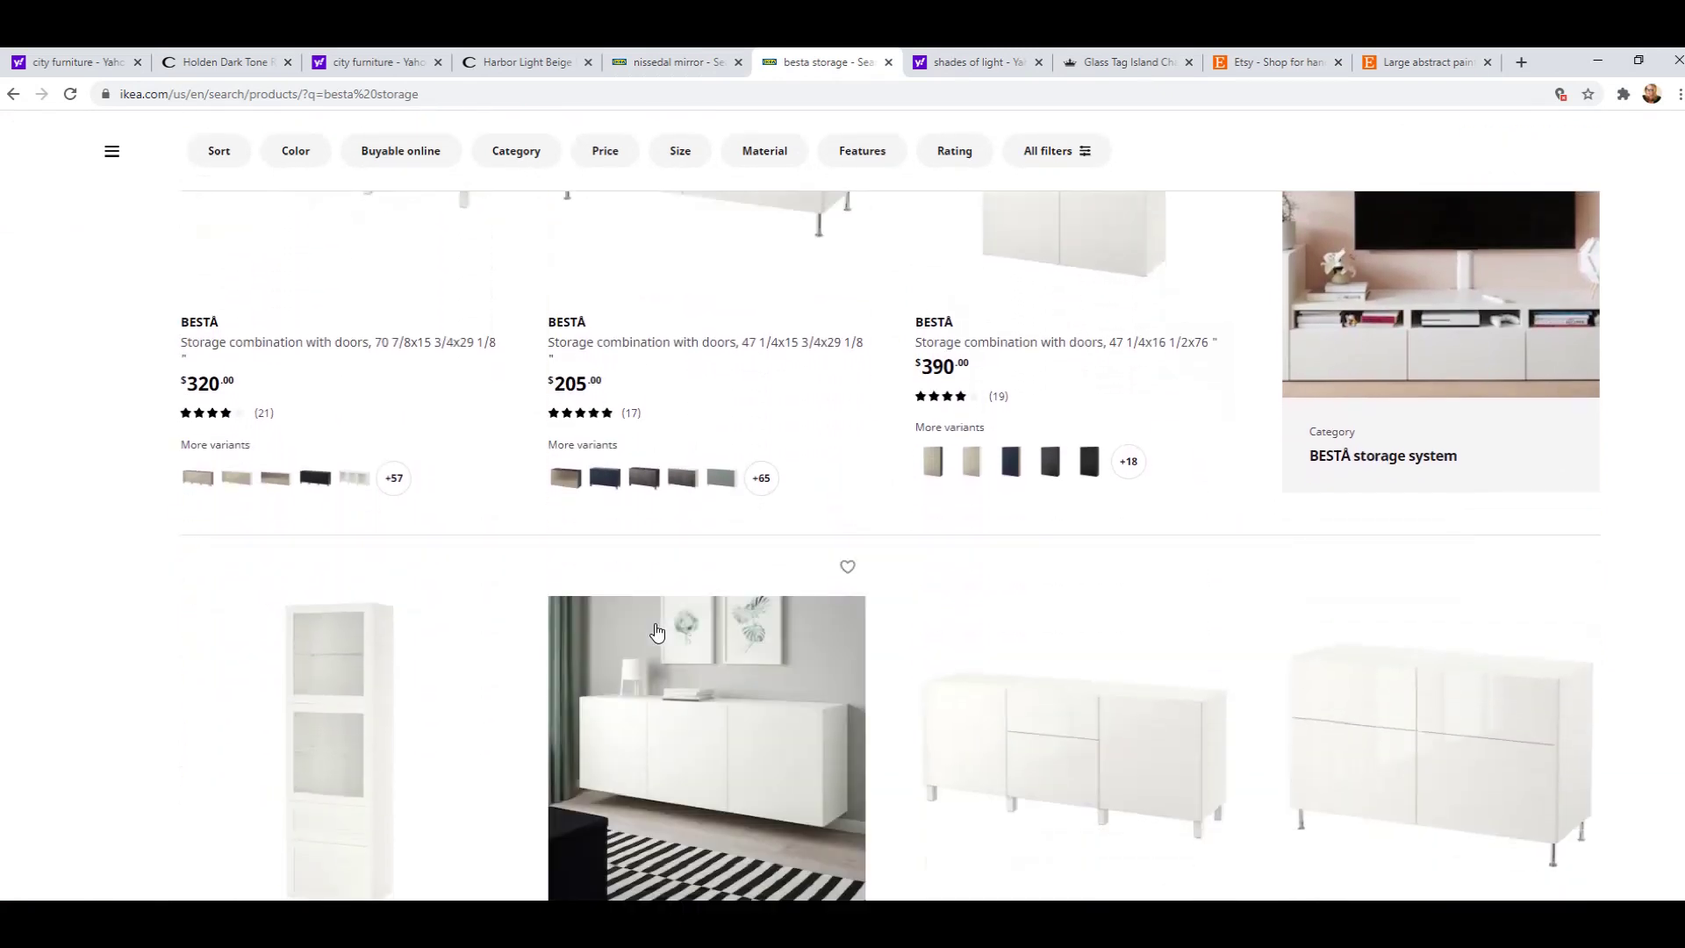
scroll(656, 632, up, 5)
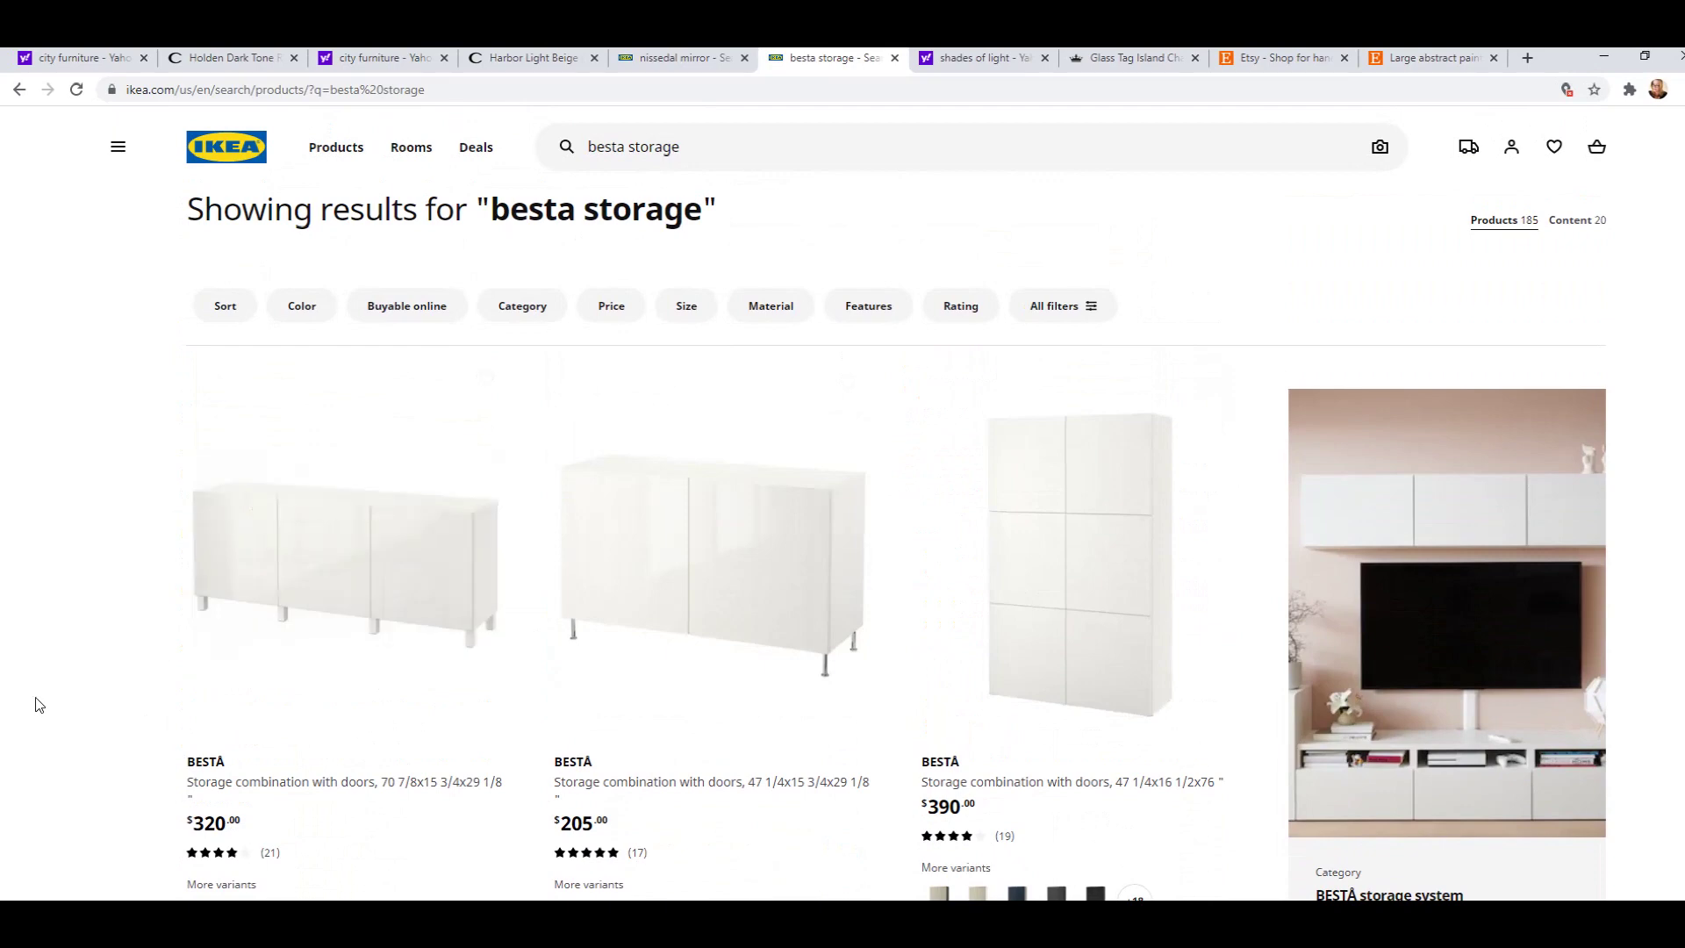
scroll(103, 492, down, 2)
scroll(109, 472, up, 2)
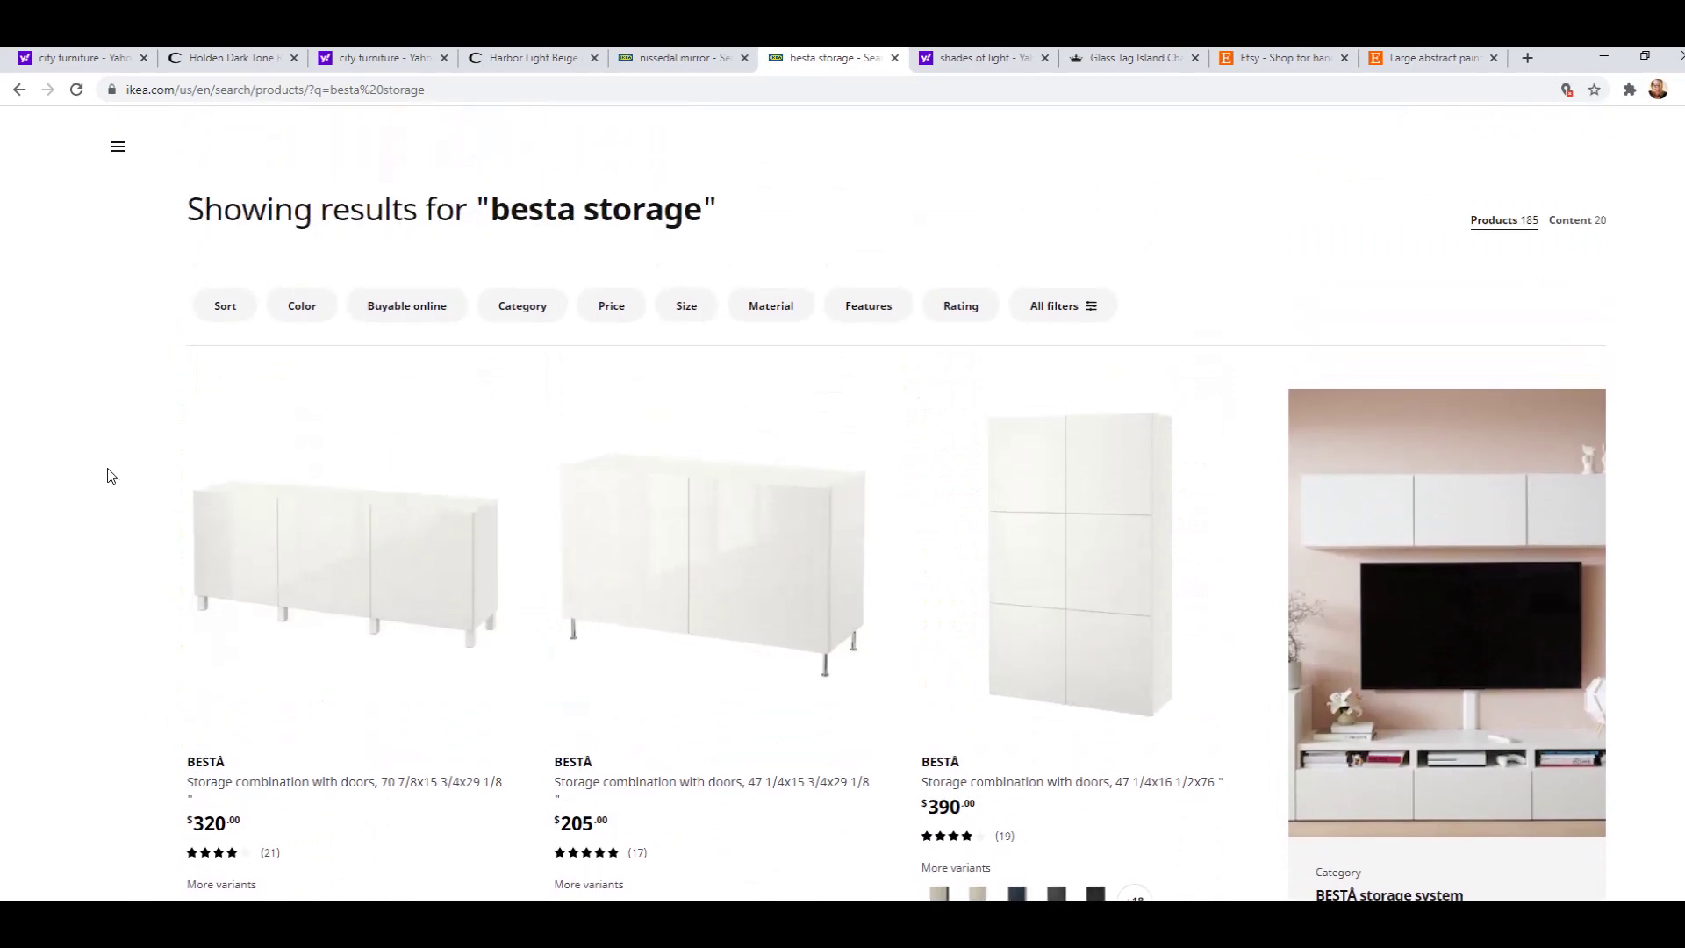
scroll(112, 465, up, 1)
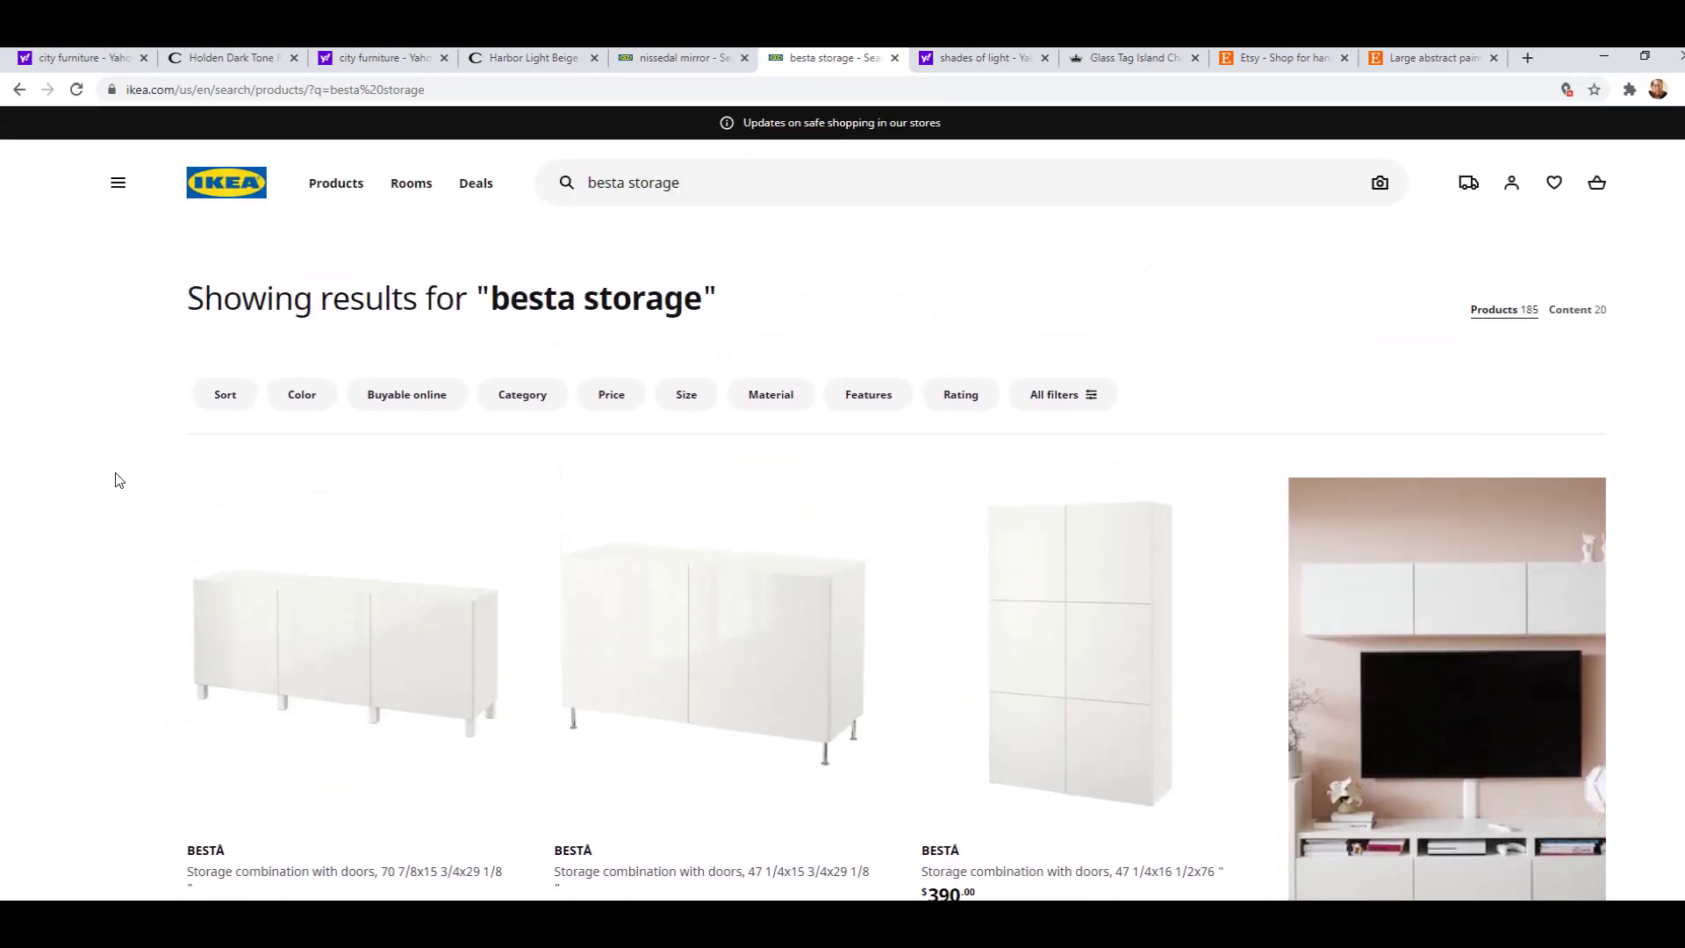
scroll(1278, 535, down, 3)
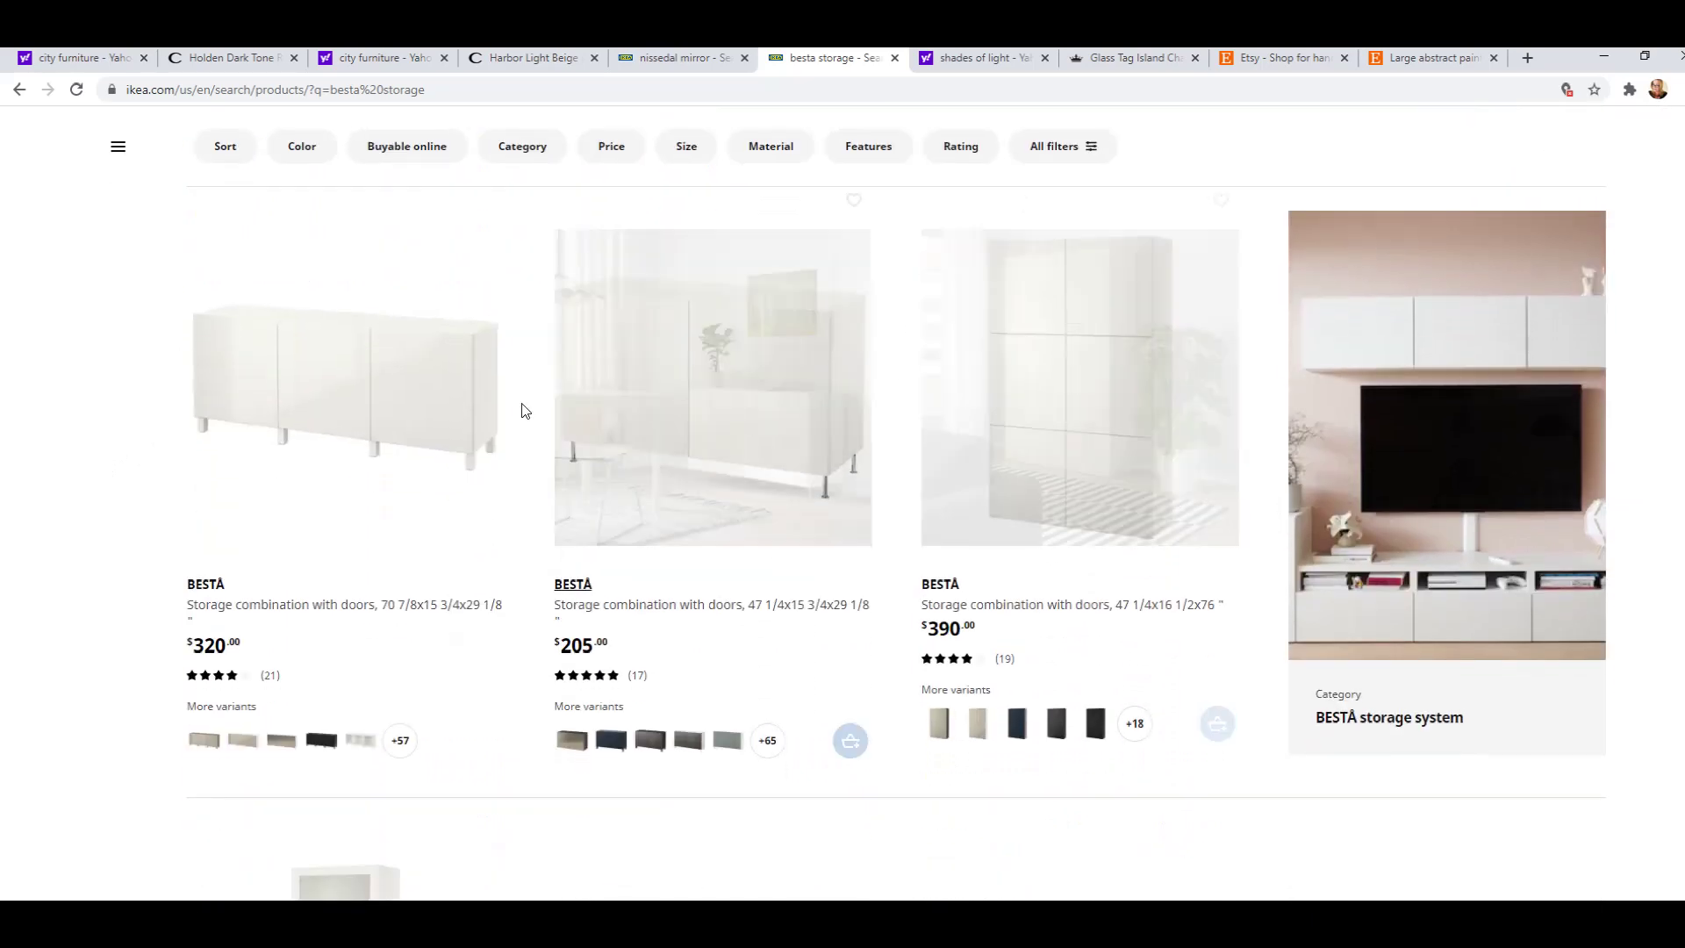
scroll(1065, 715, down, 5)
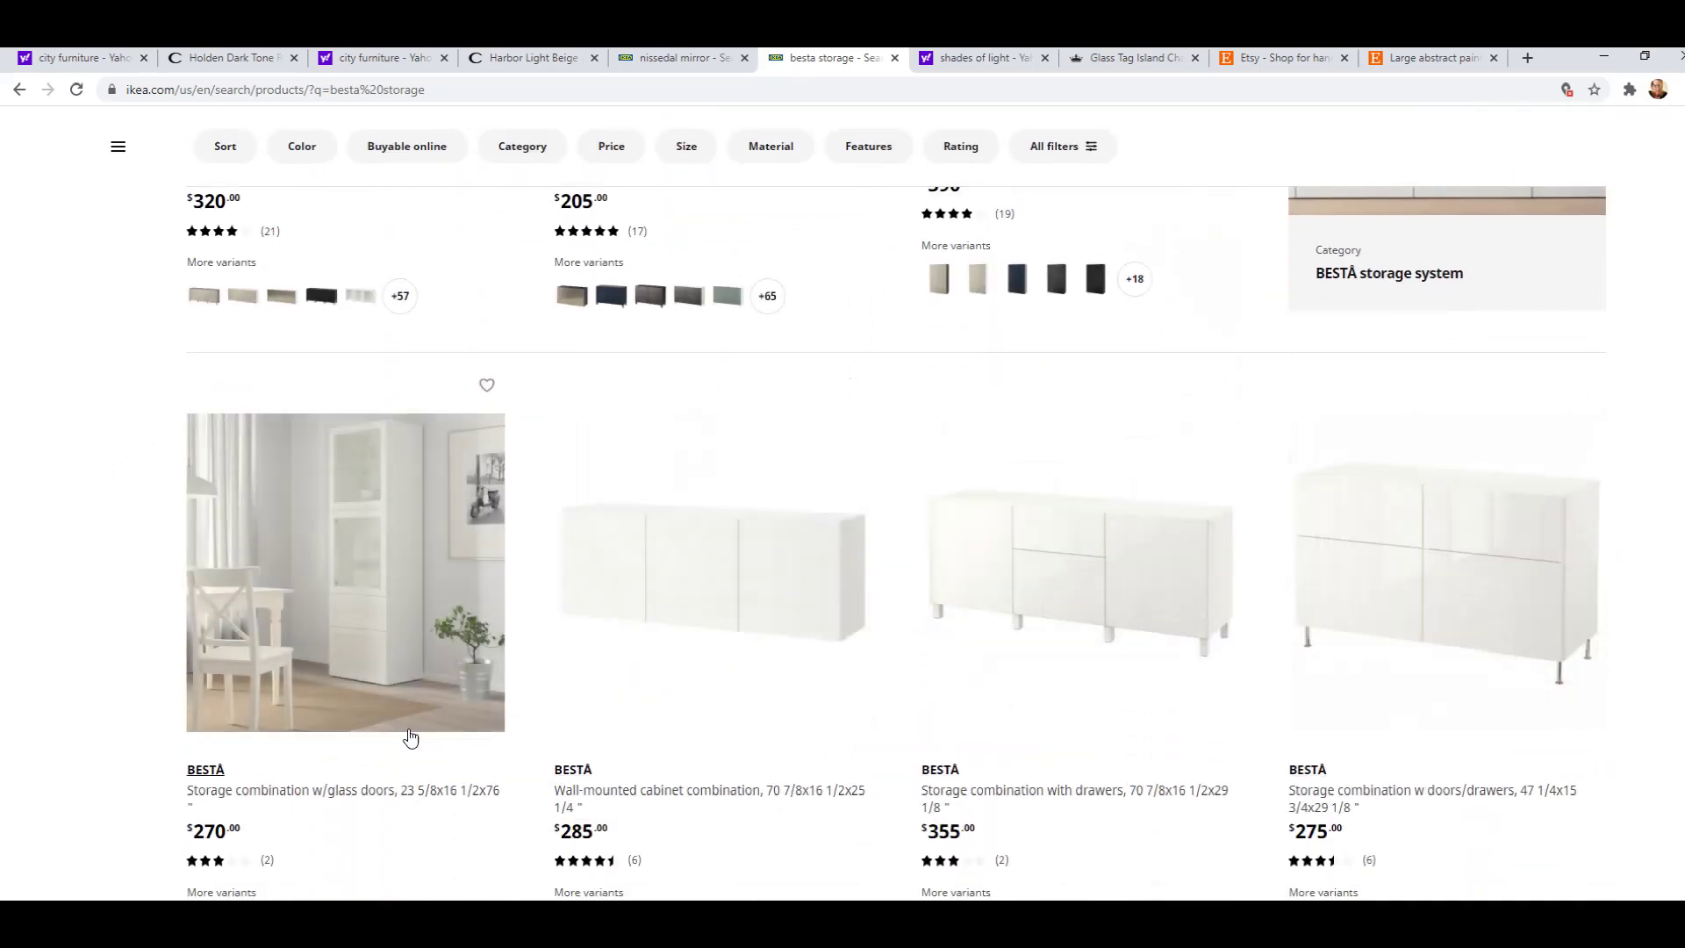
scroll(411, 737, down, 6)
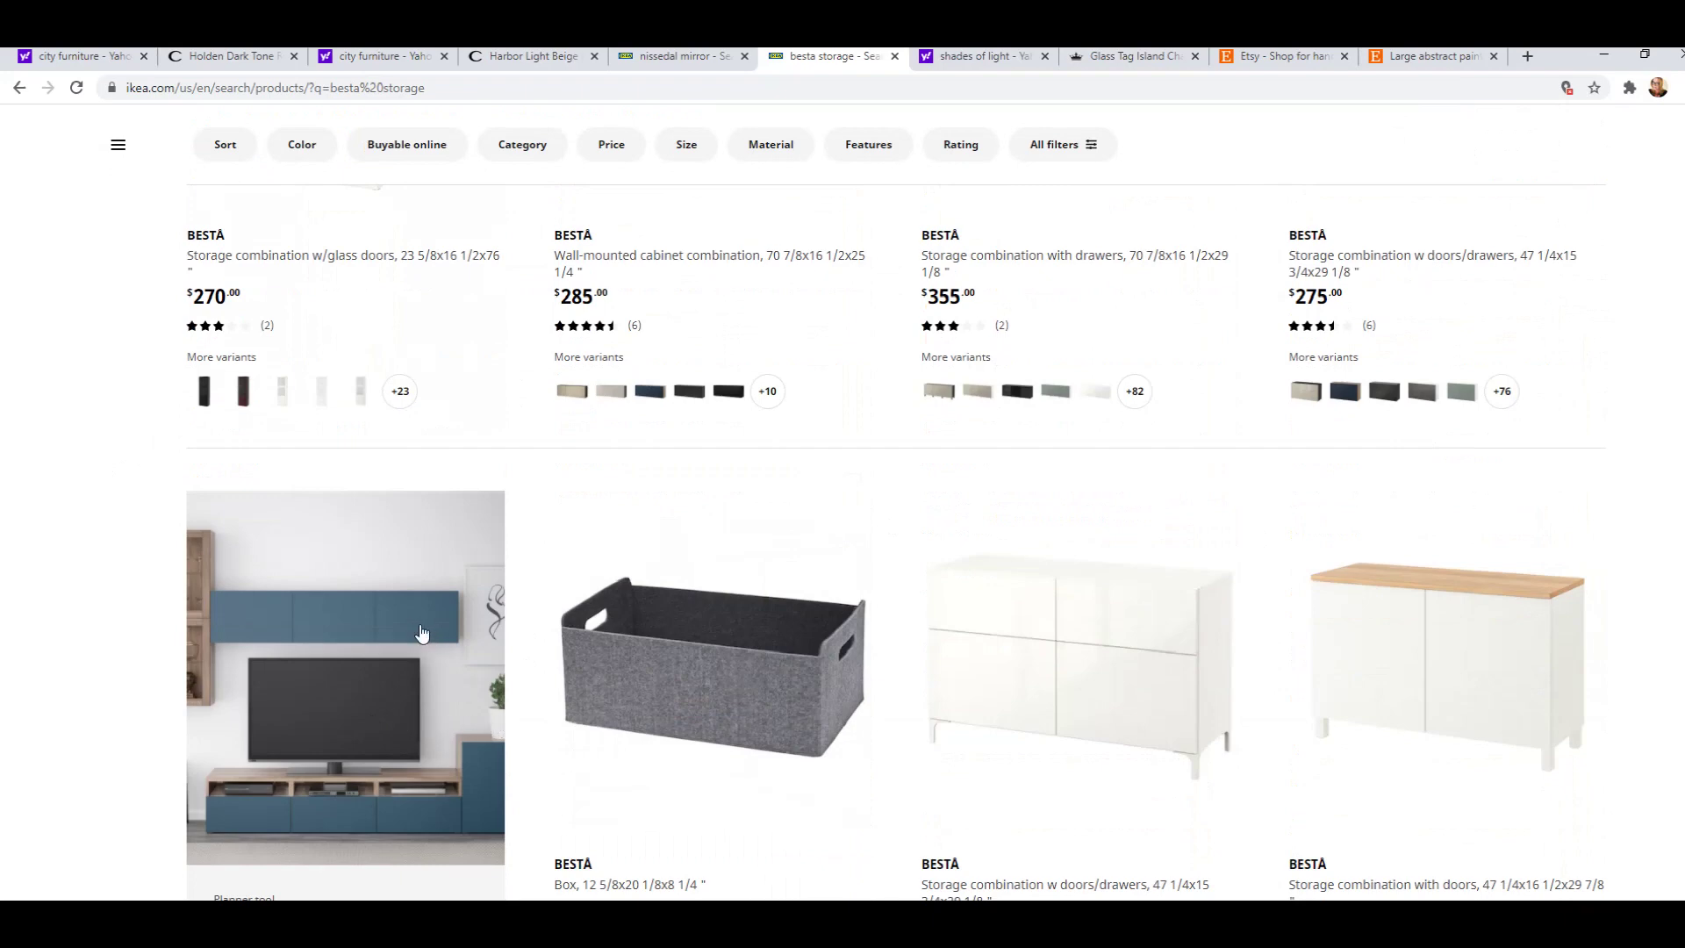
scroll(1324, 707, down, 3)
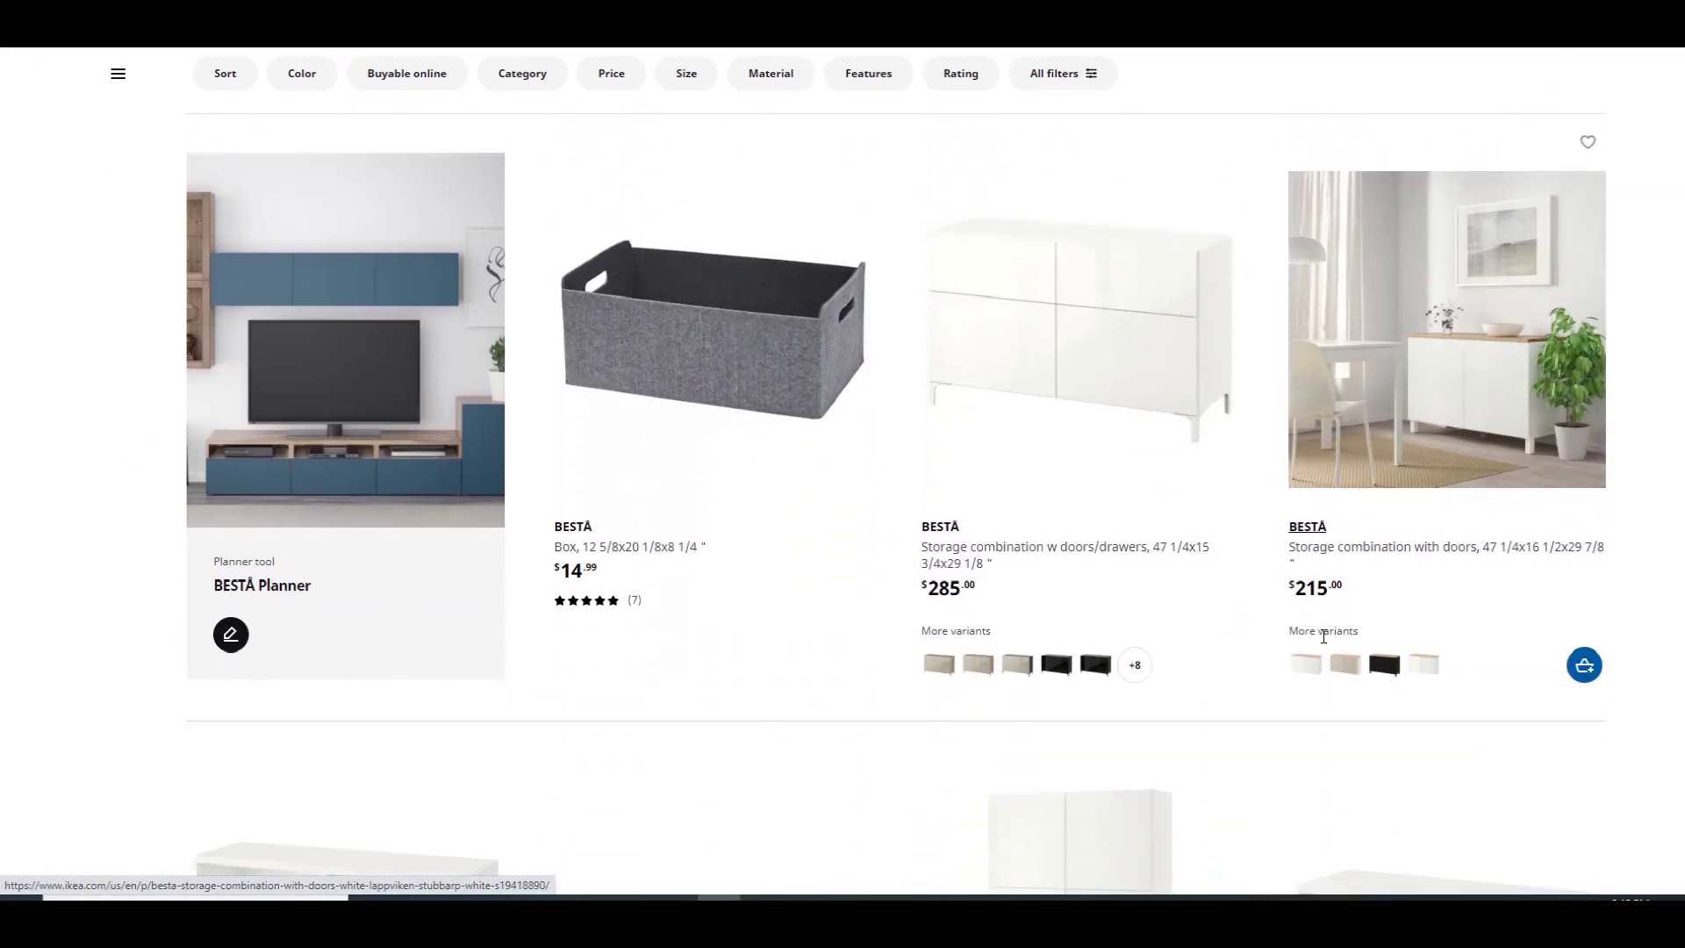
scroll(1324, 636, down, 2)
scroll(1237, 643, down, 1)
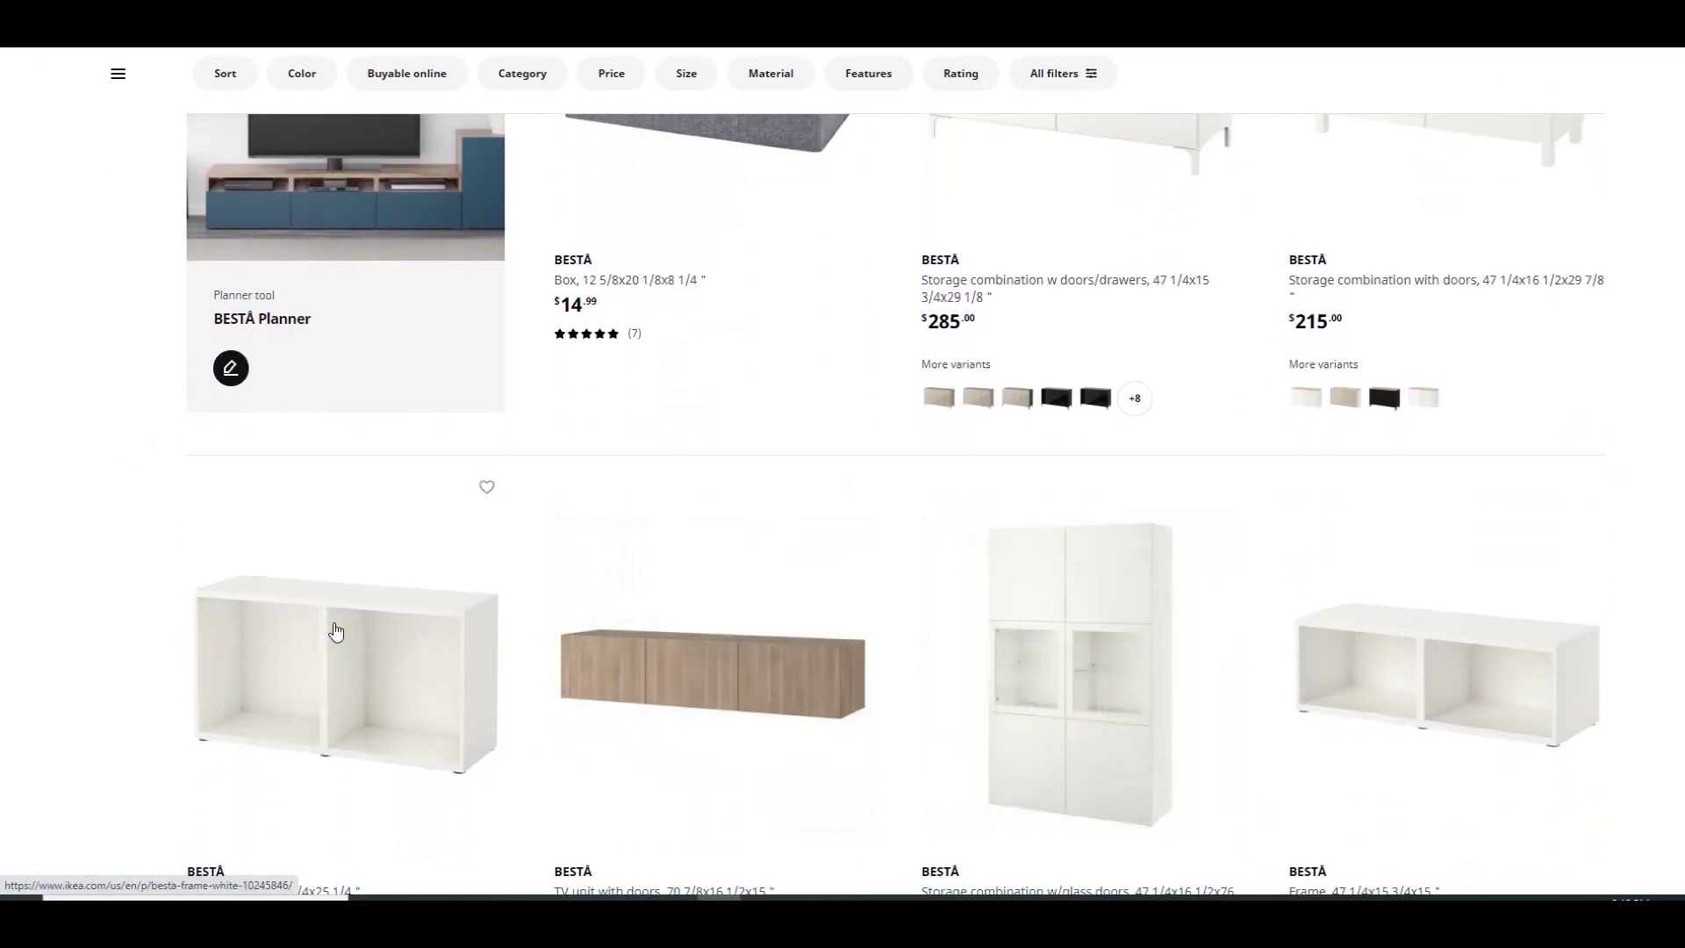
scroll(366, 661, down, 1)
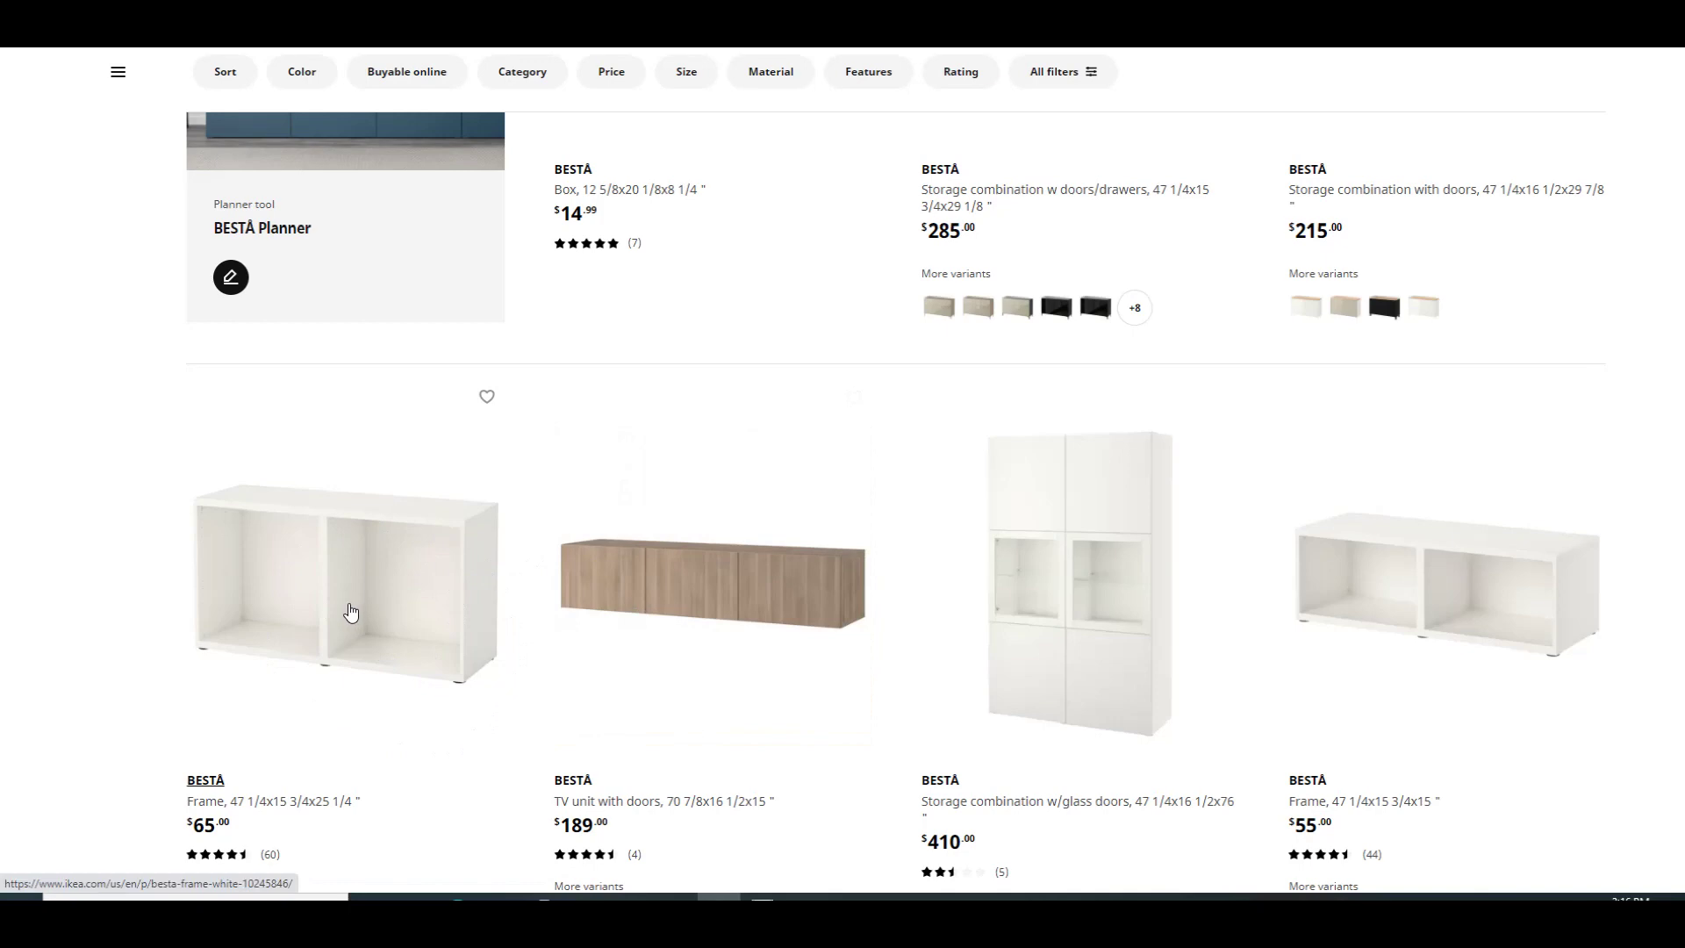
scroll(638, 425, up, 8)
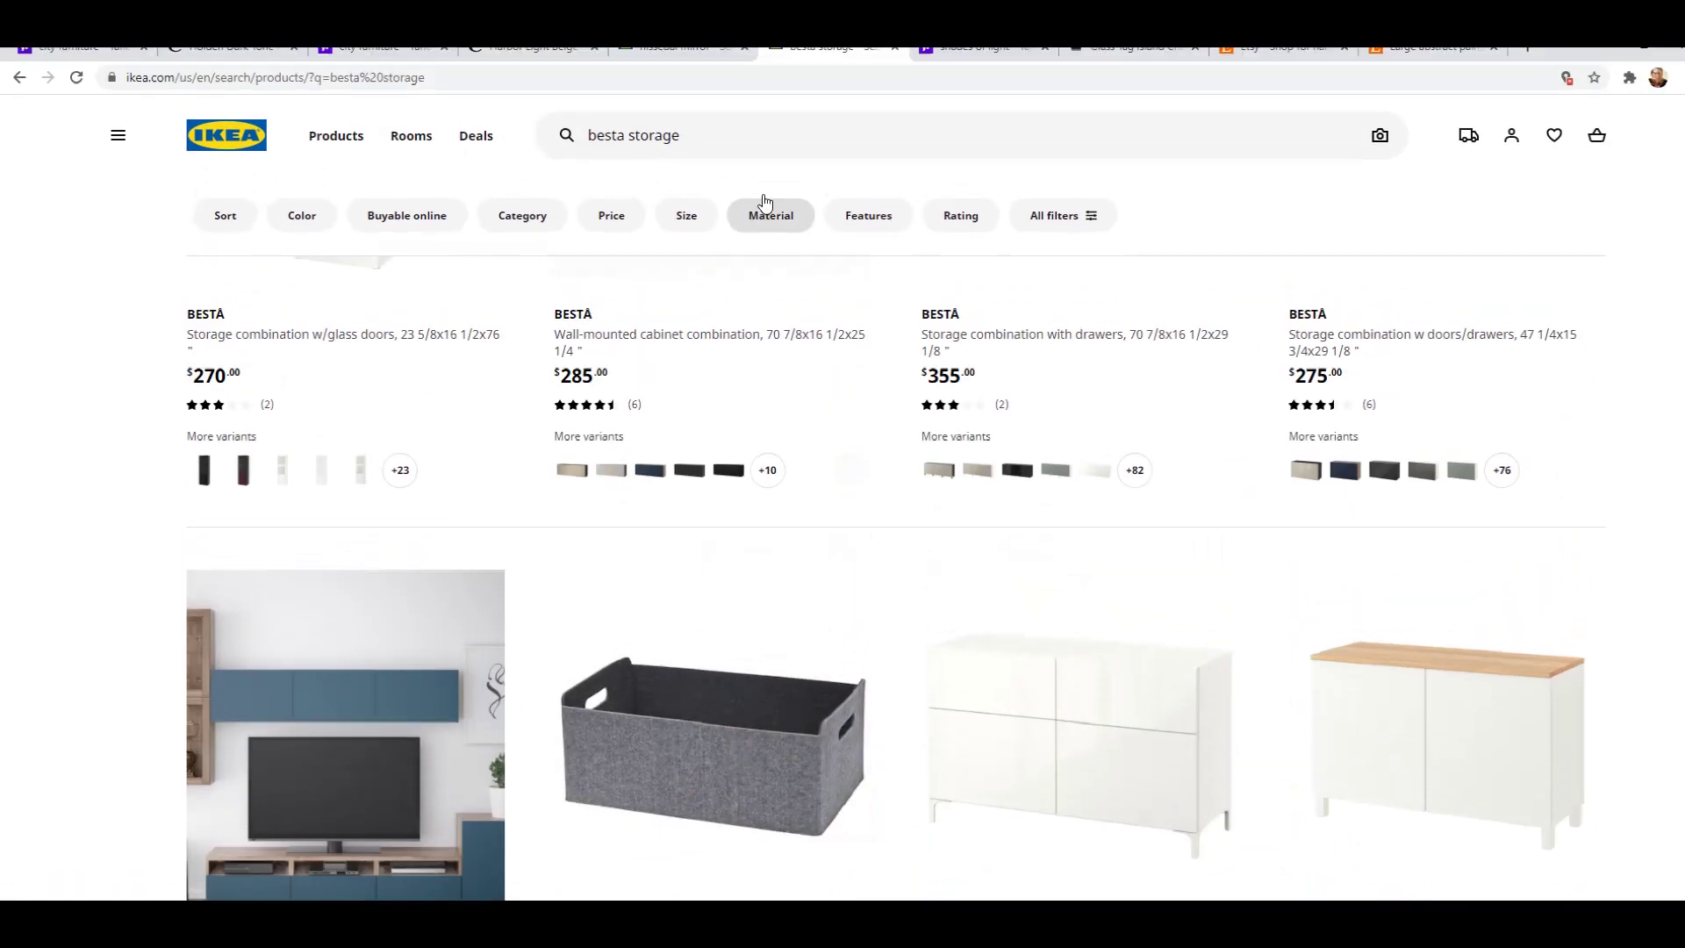
click(767, 166)
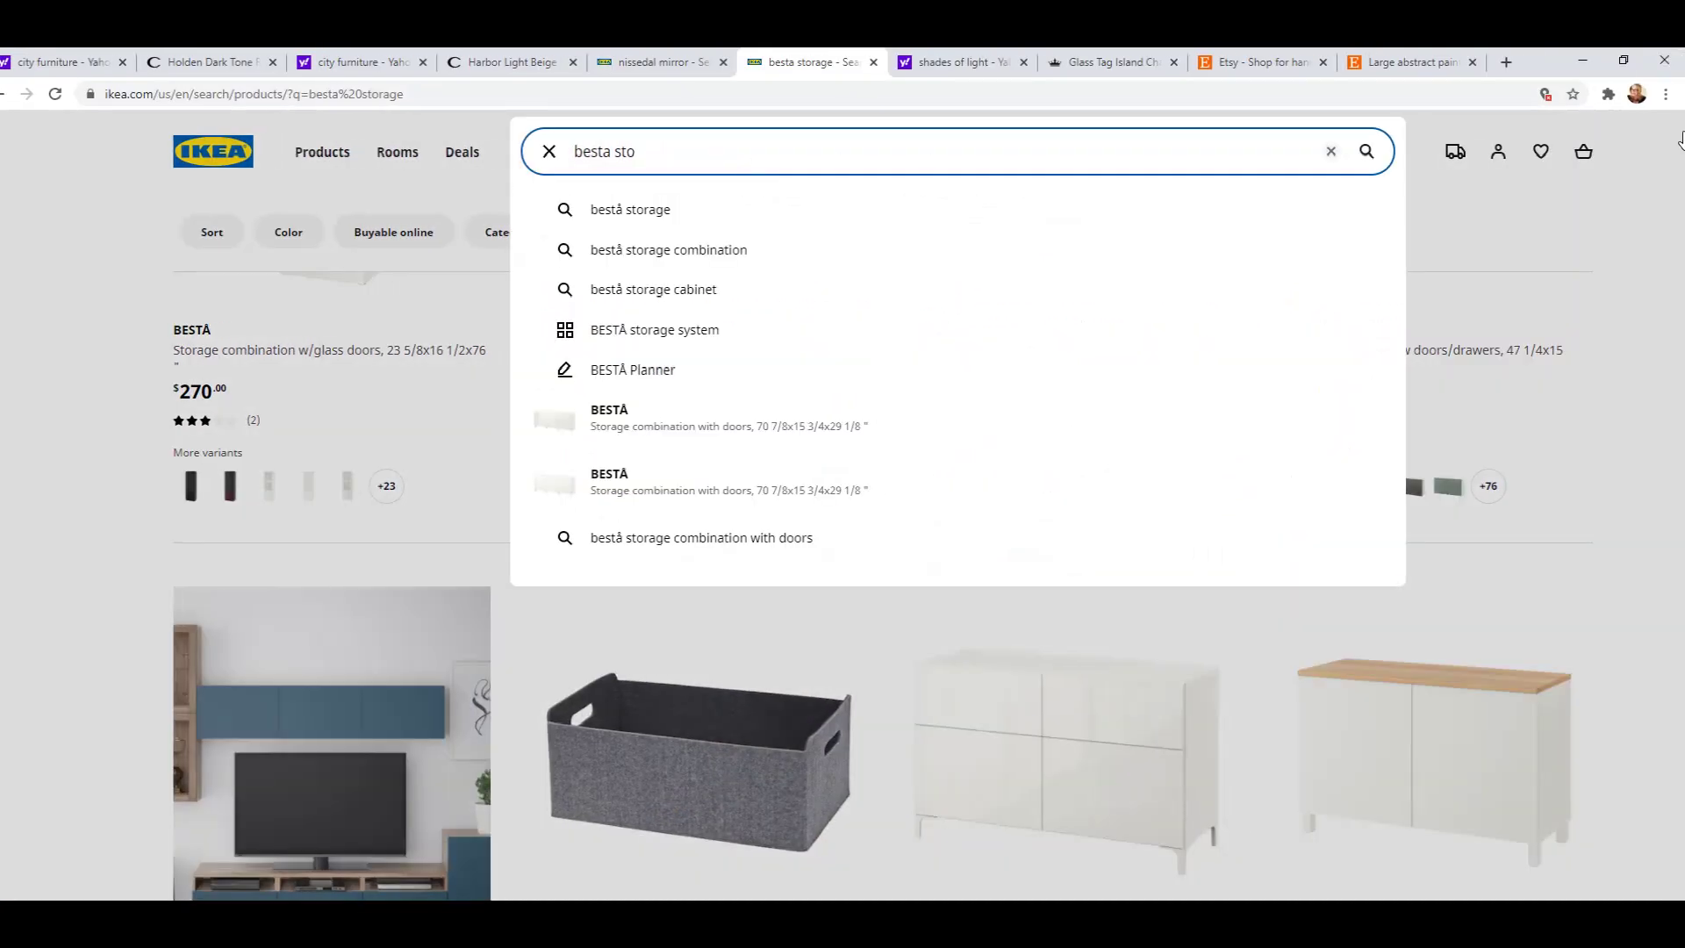
- Search IKEA for 'besta door' and browse the LAPPVIKEN, SELSVIKEN and HANVIKEN doors
text(besta doo)
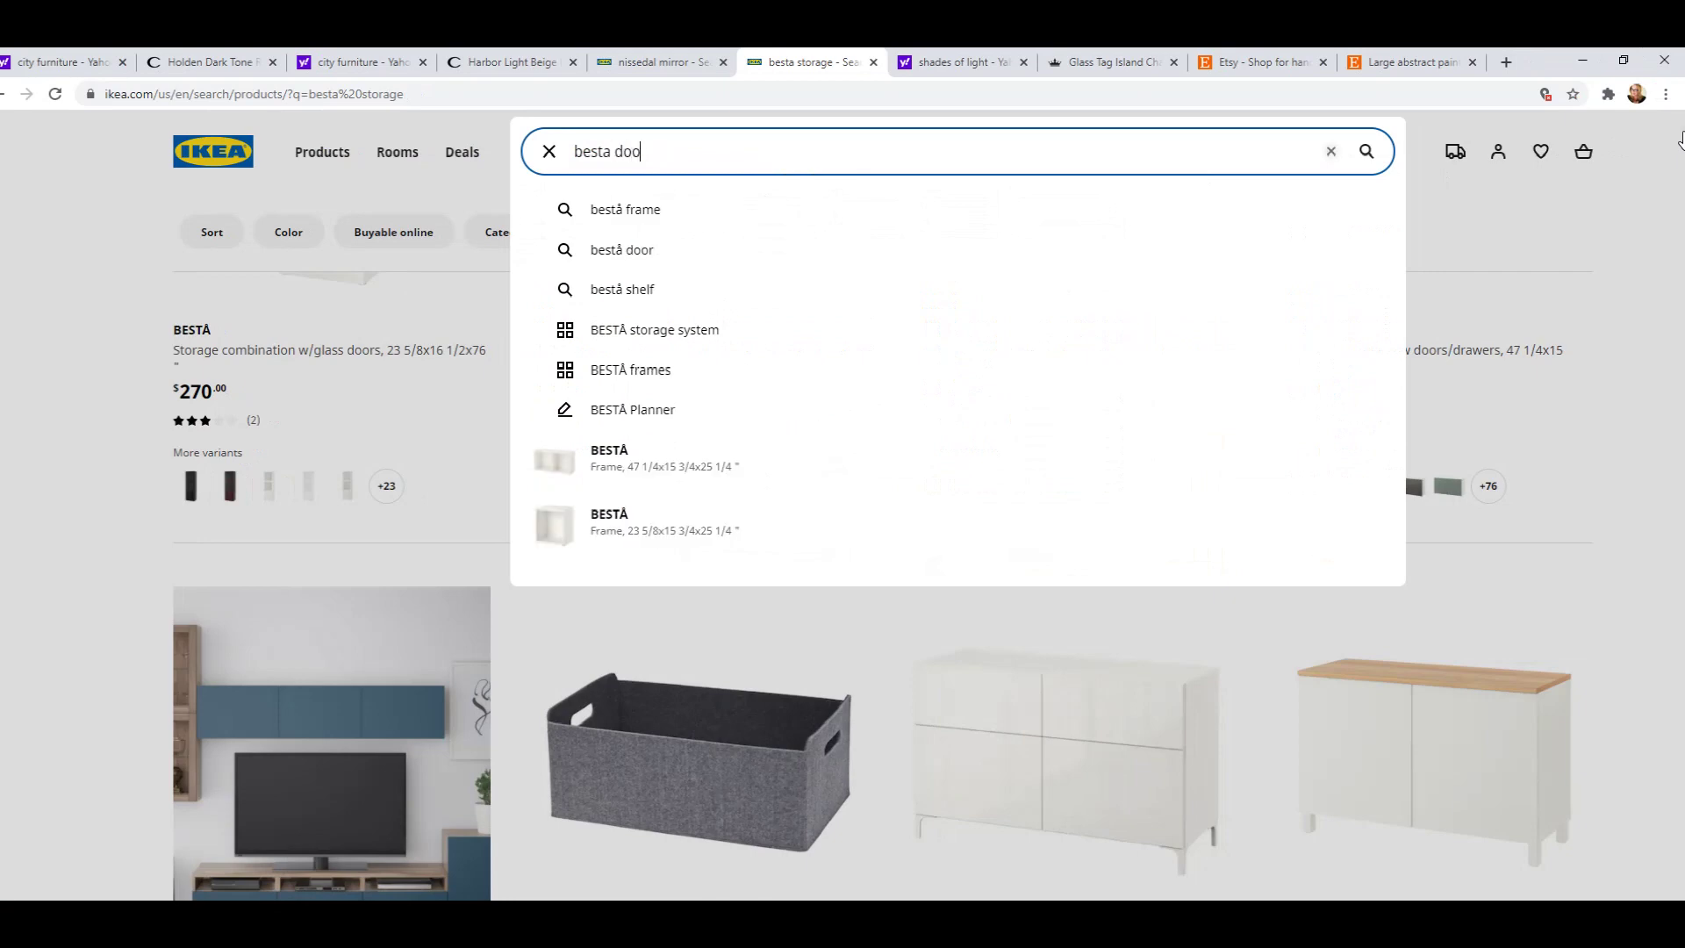
text(r)
key(Return)
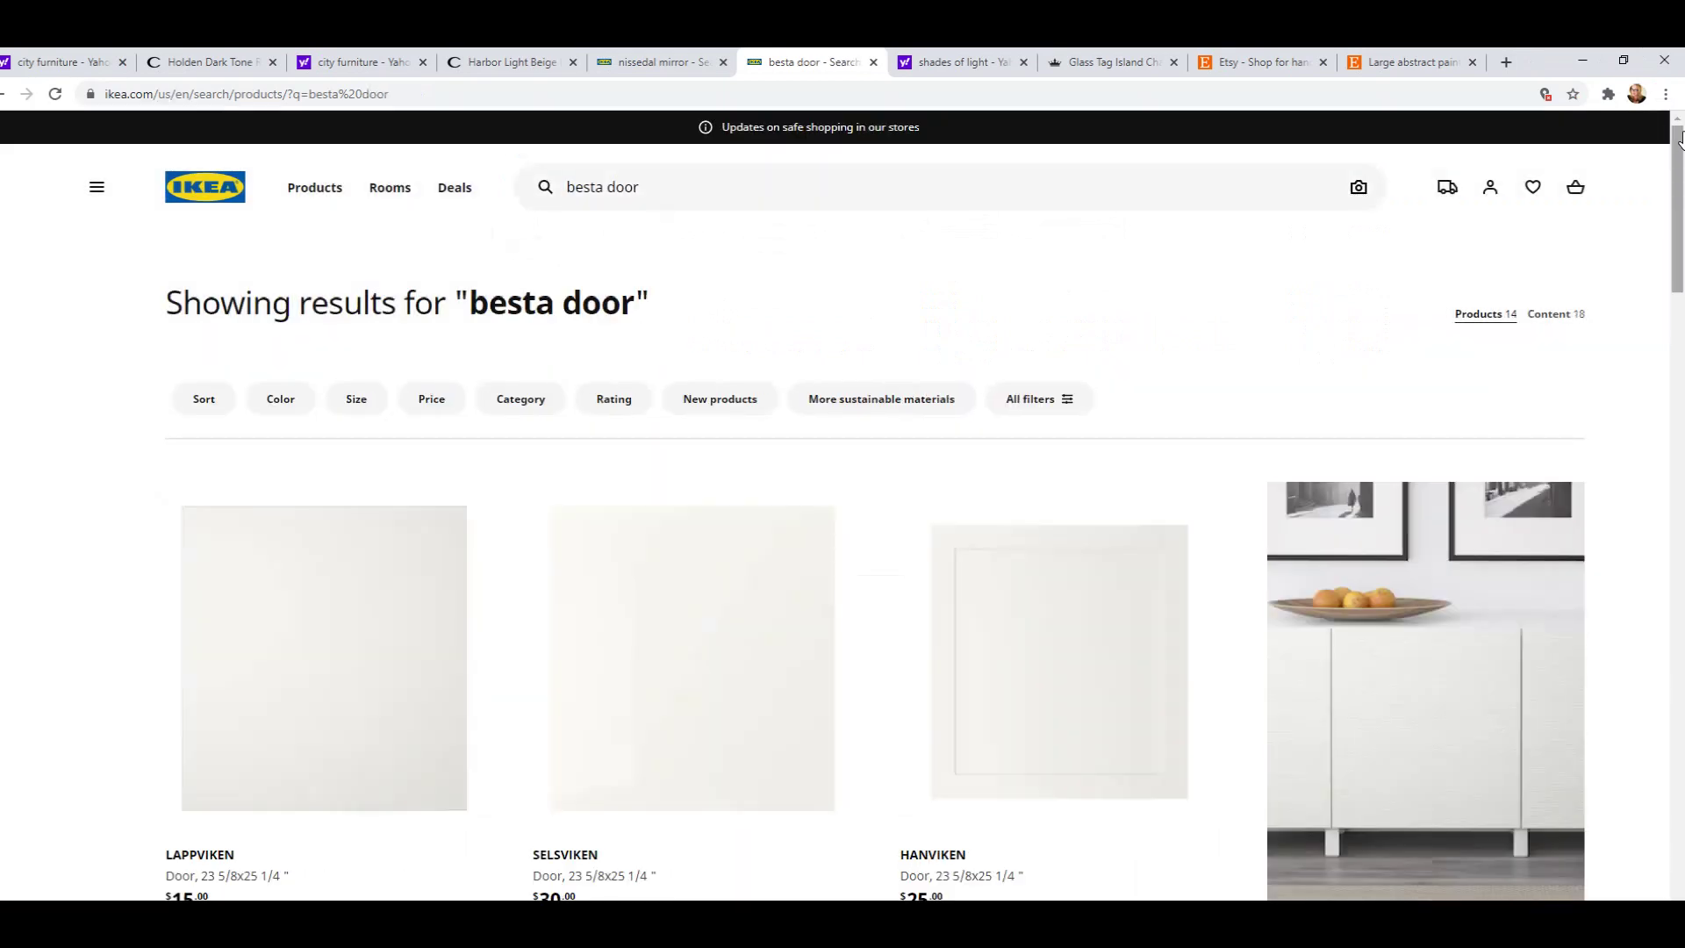
scroll(1400, 526, down, 2)
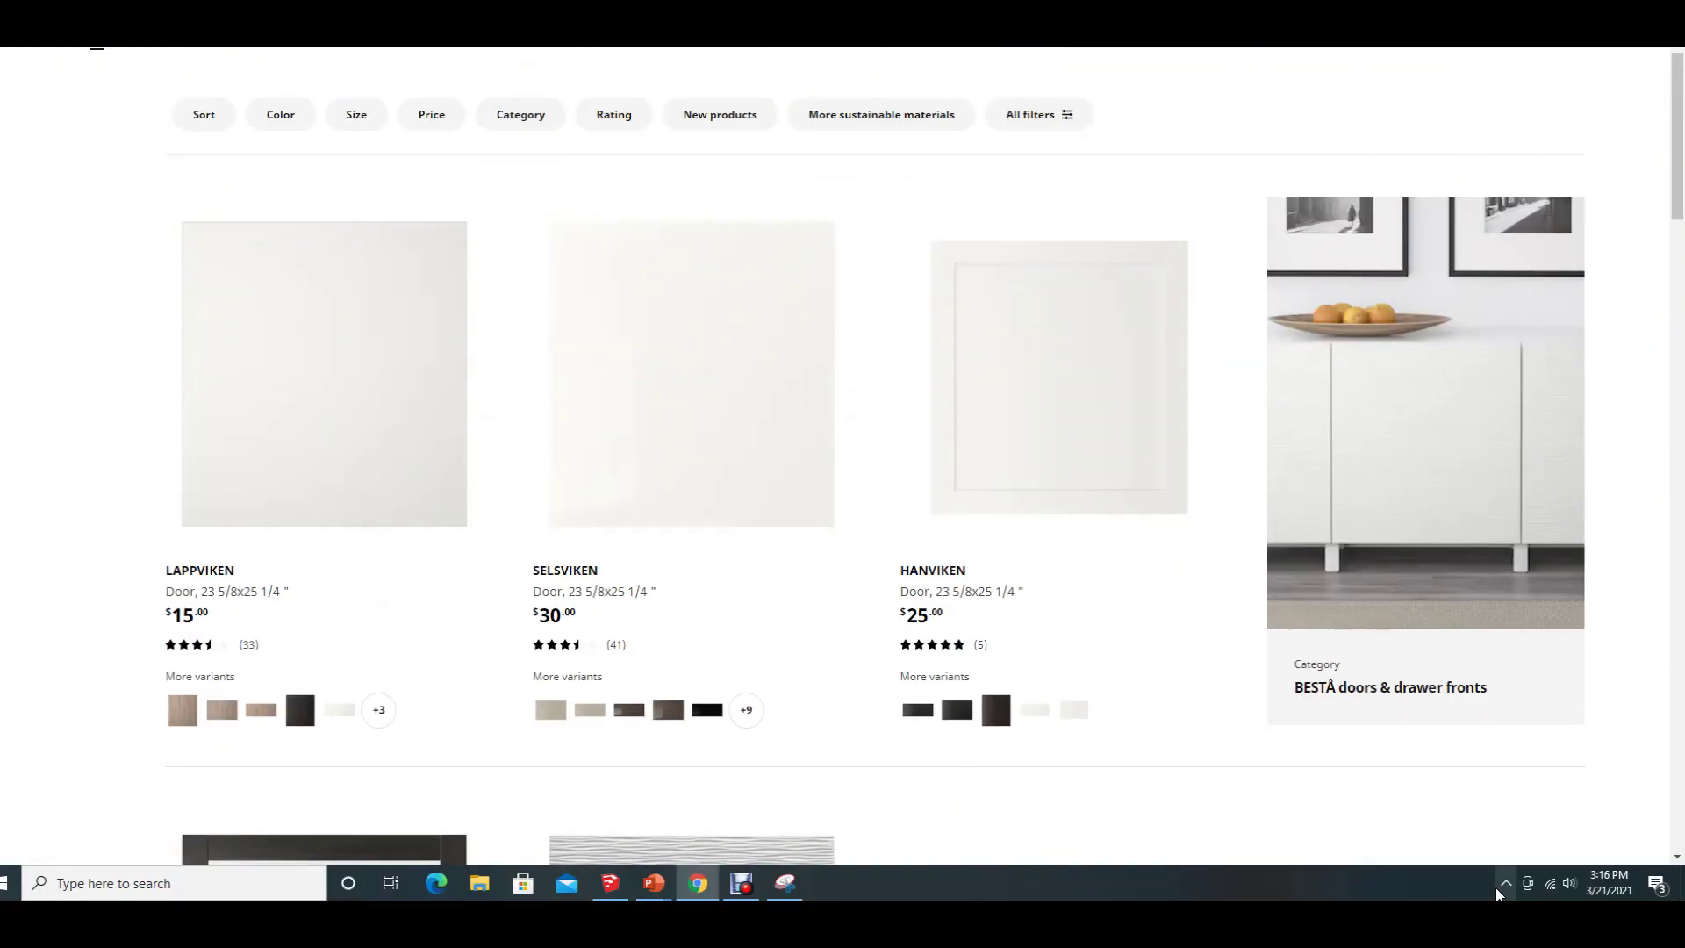
scroll(1464, 856, down, 1)
scroll(1362, 809, down, 3)
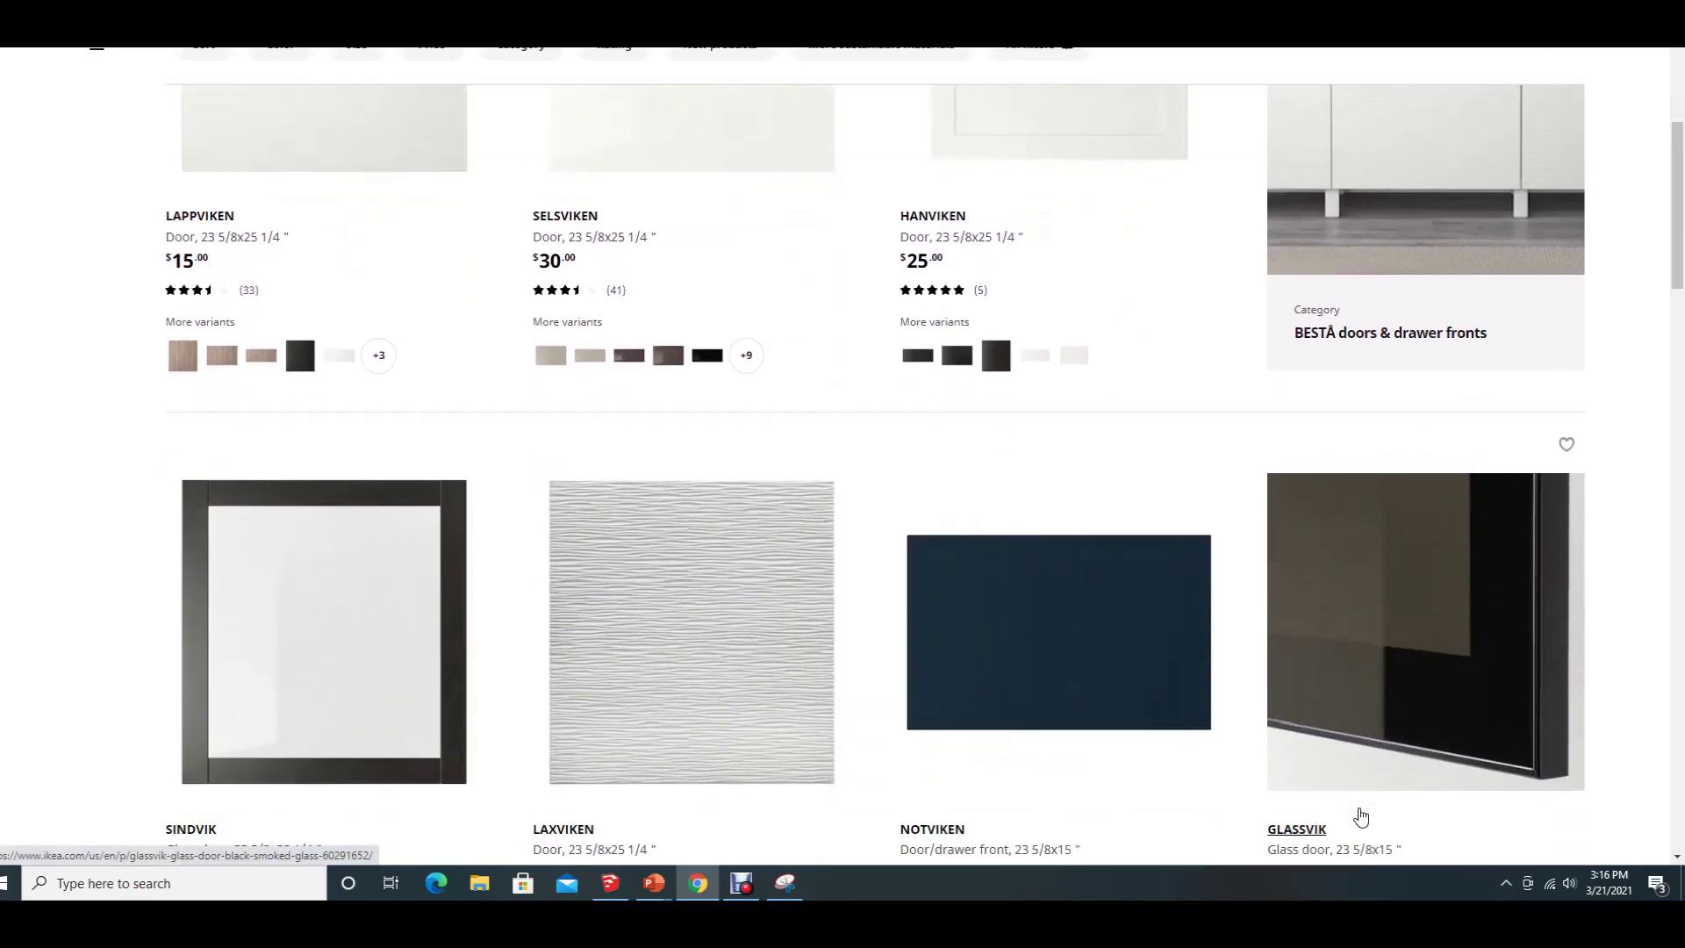
scroll(1361, 809, up, 4)
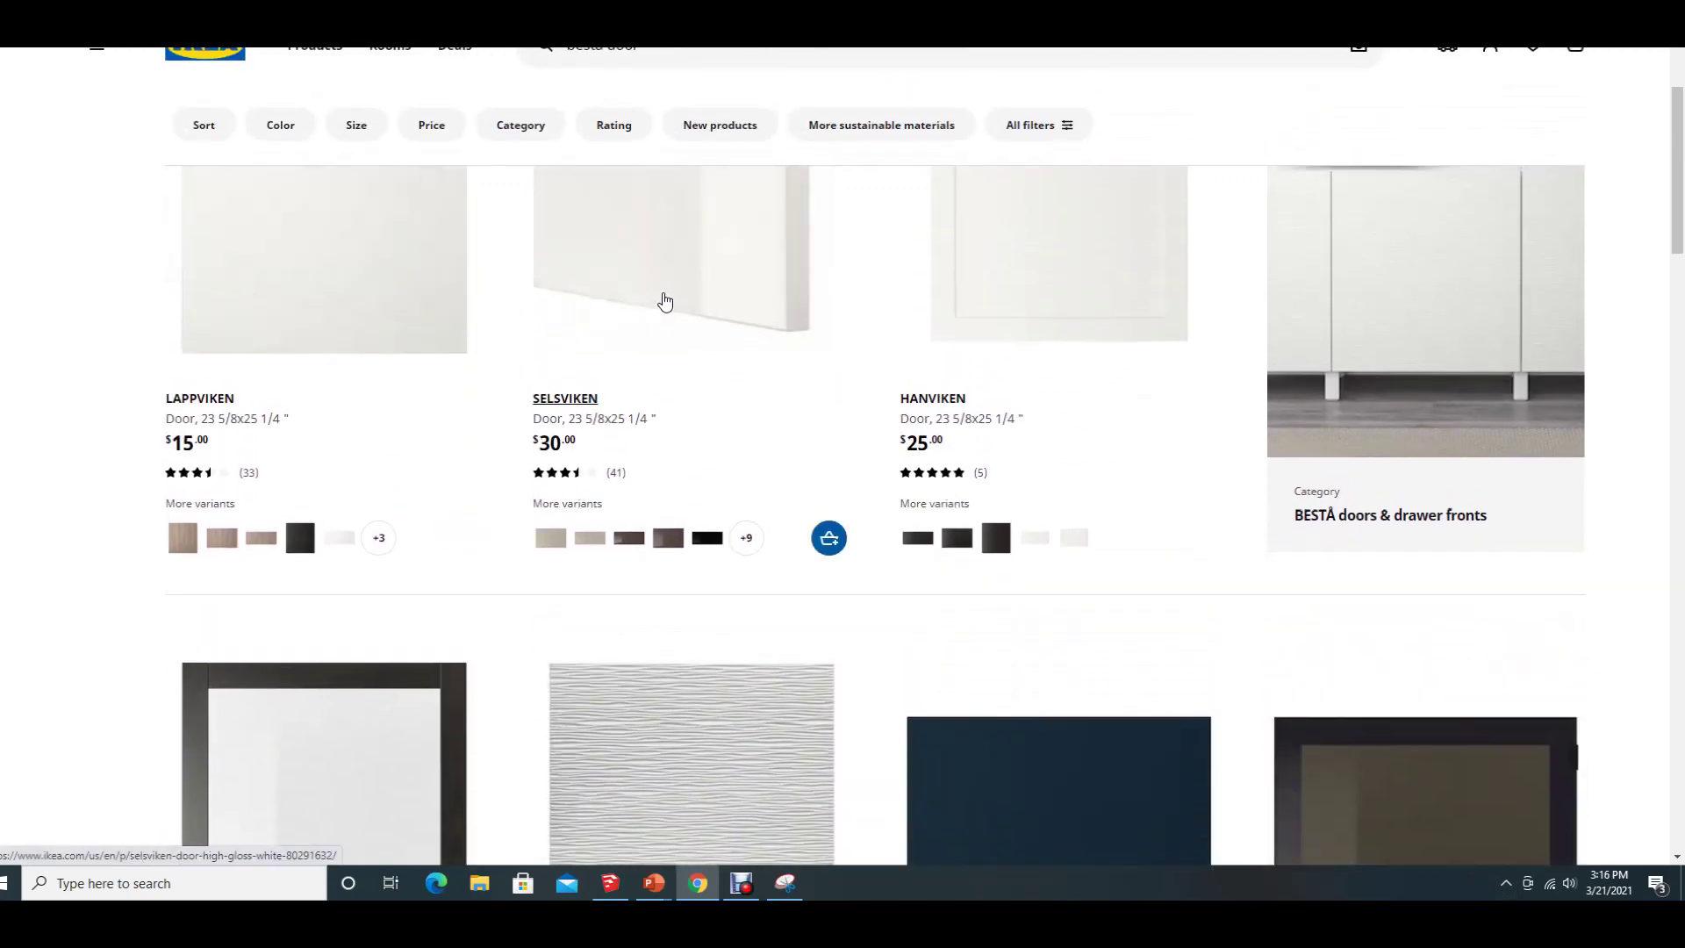
scroll(672, 343, up, 2)
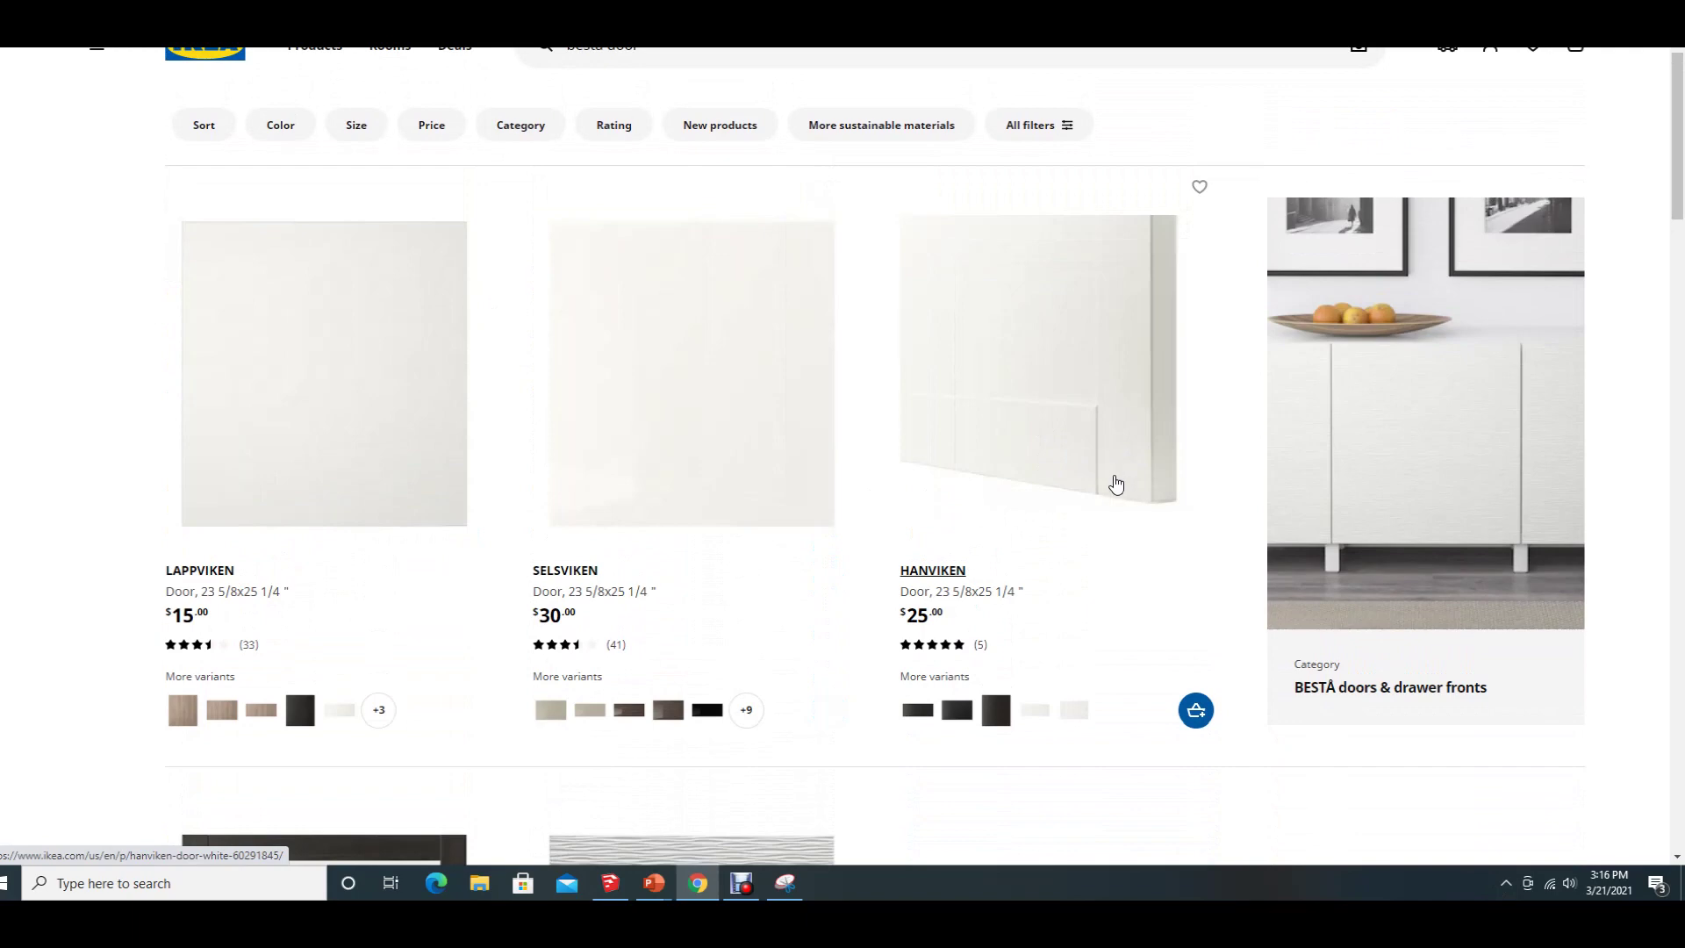
scroll(1113, 482, down, 1)
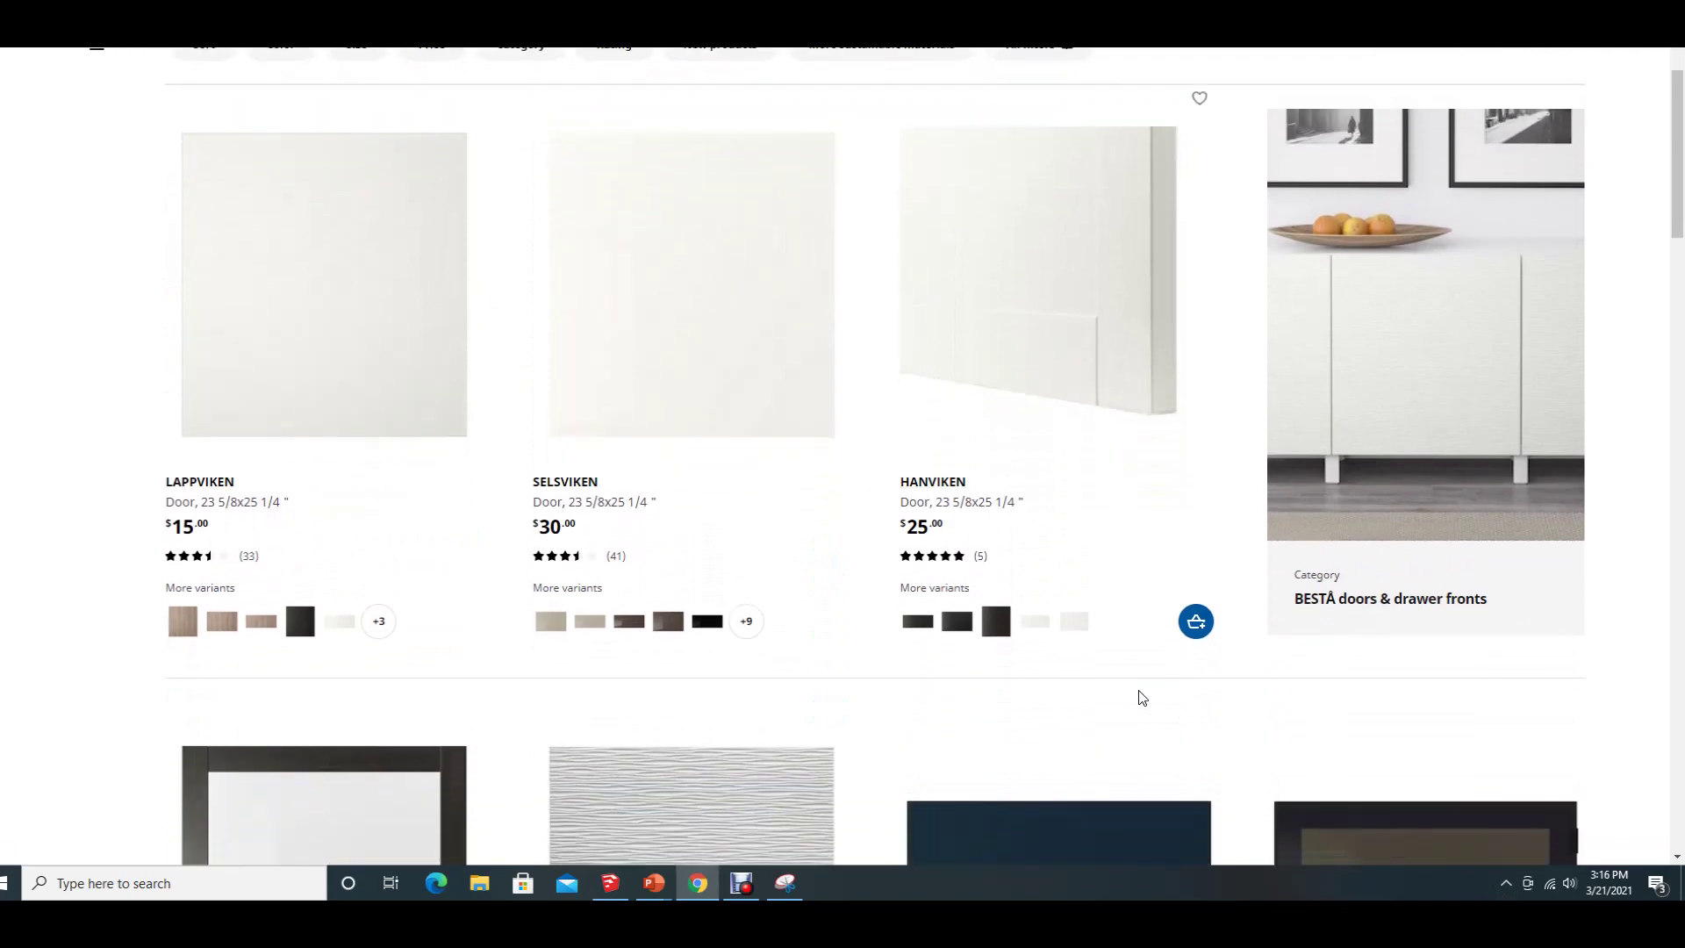
scroll(1012, 667, down, 3)
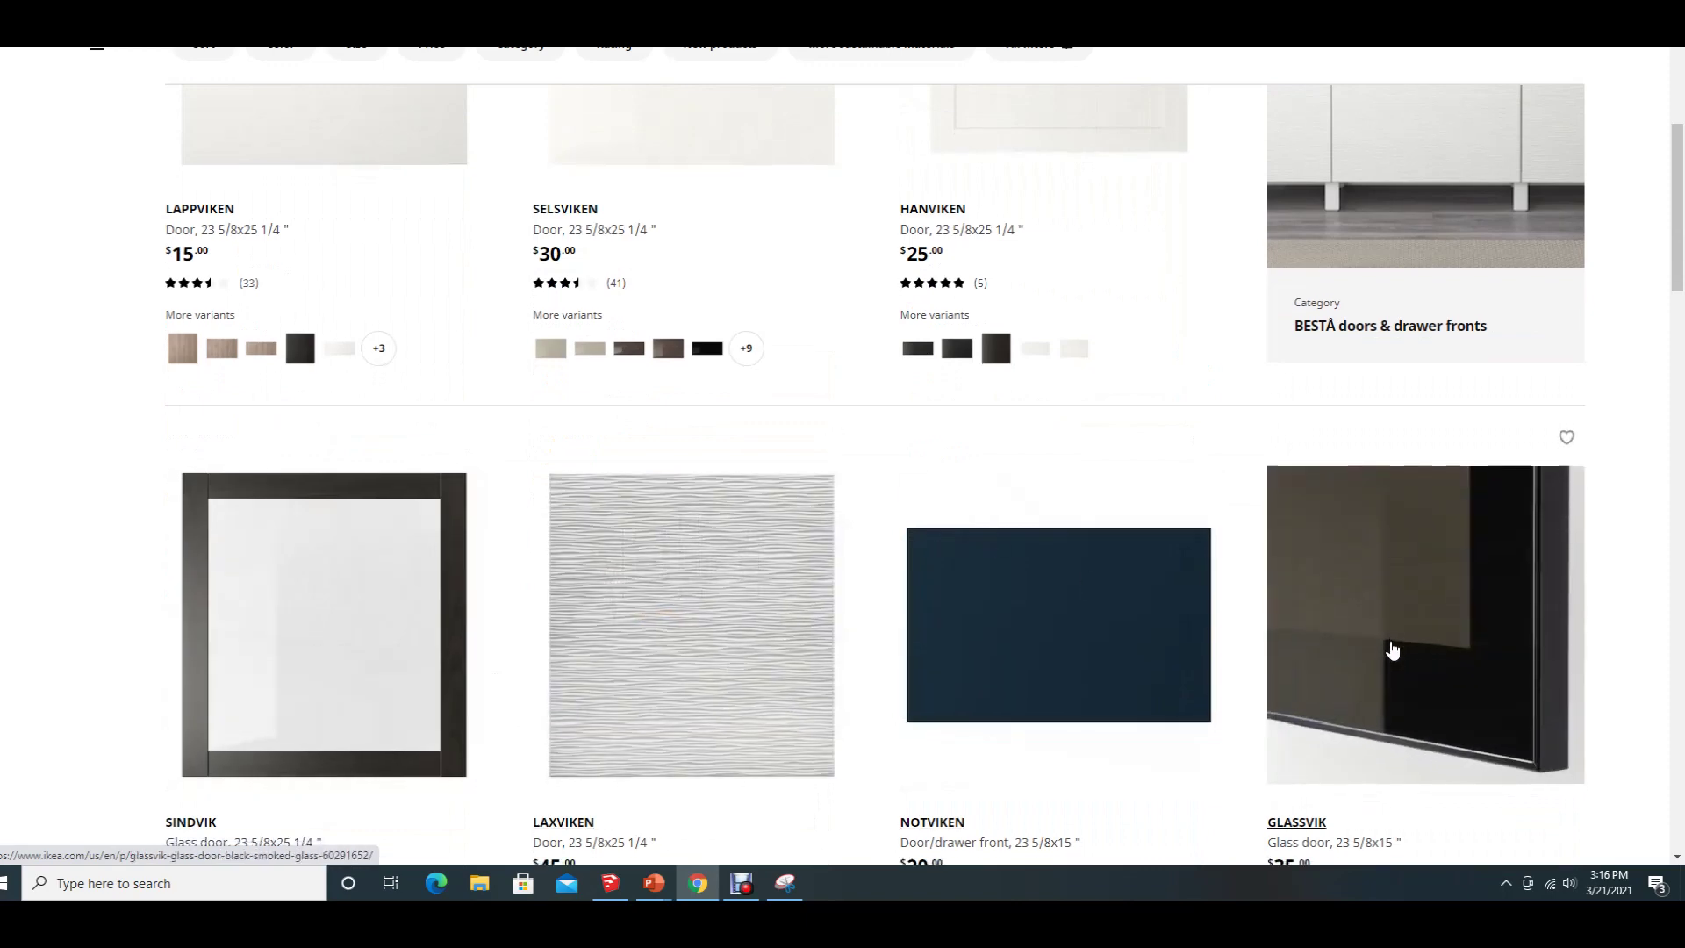
scroll(1395, 651, down, 3)
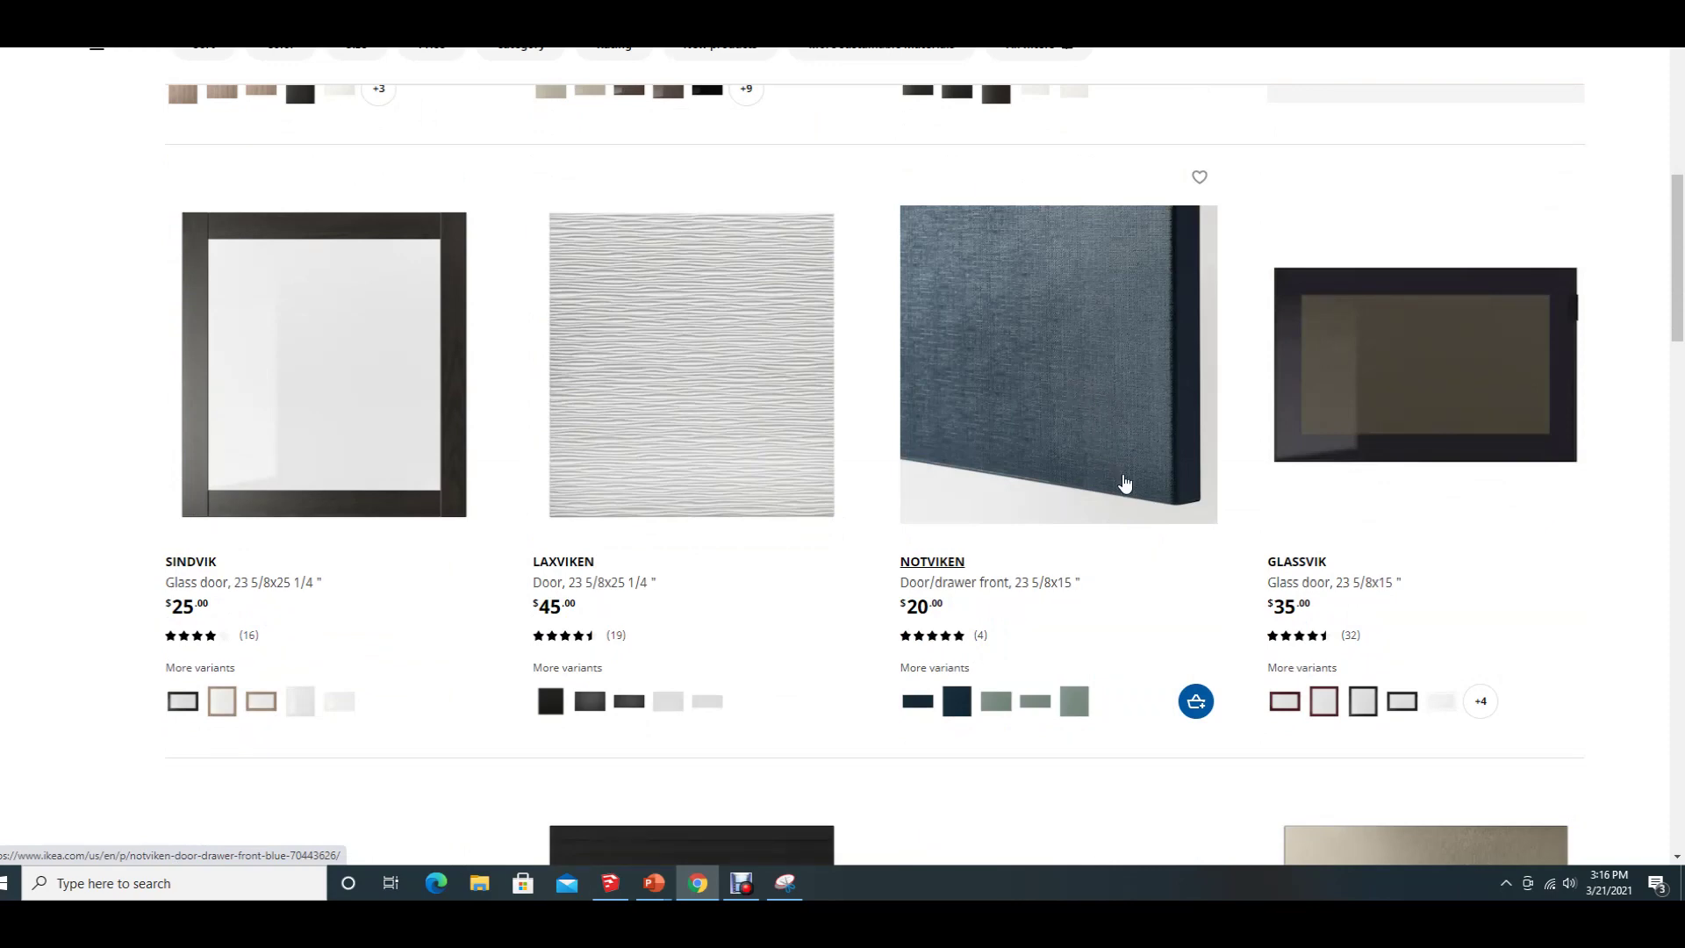
scroll(1091, 465, down, 5)
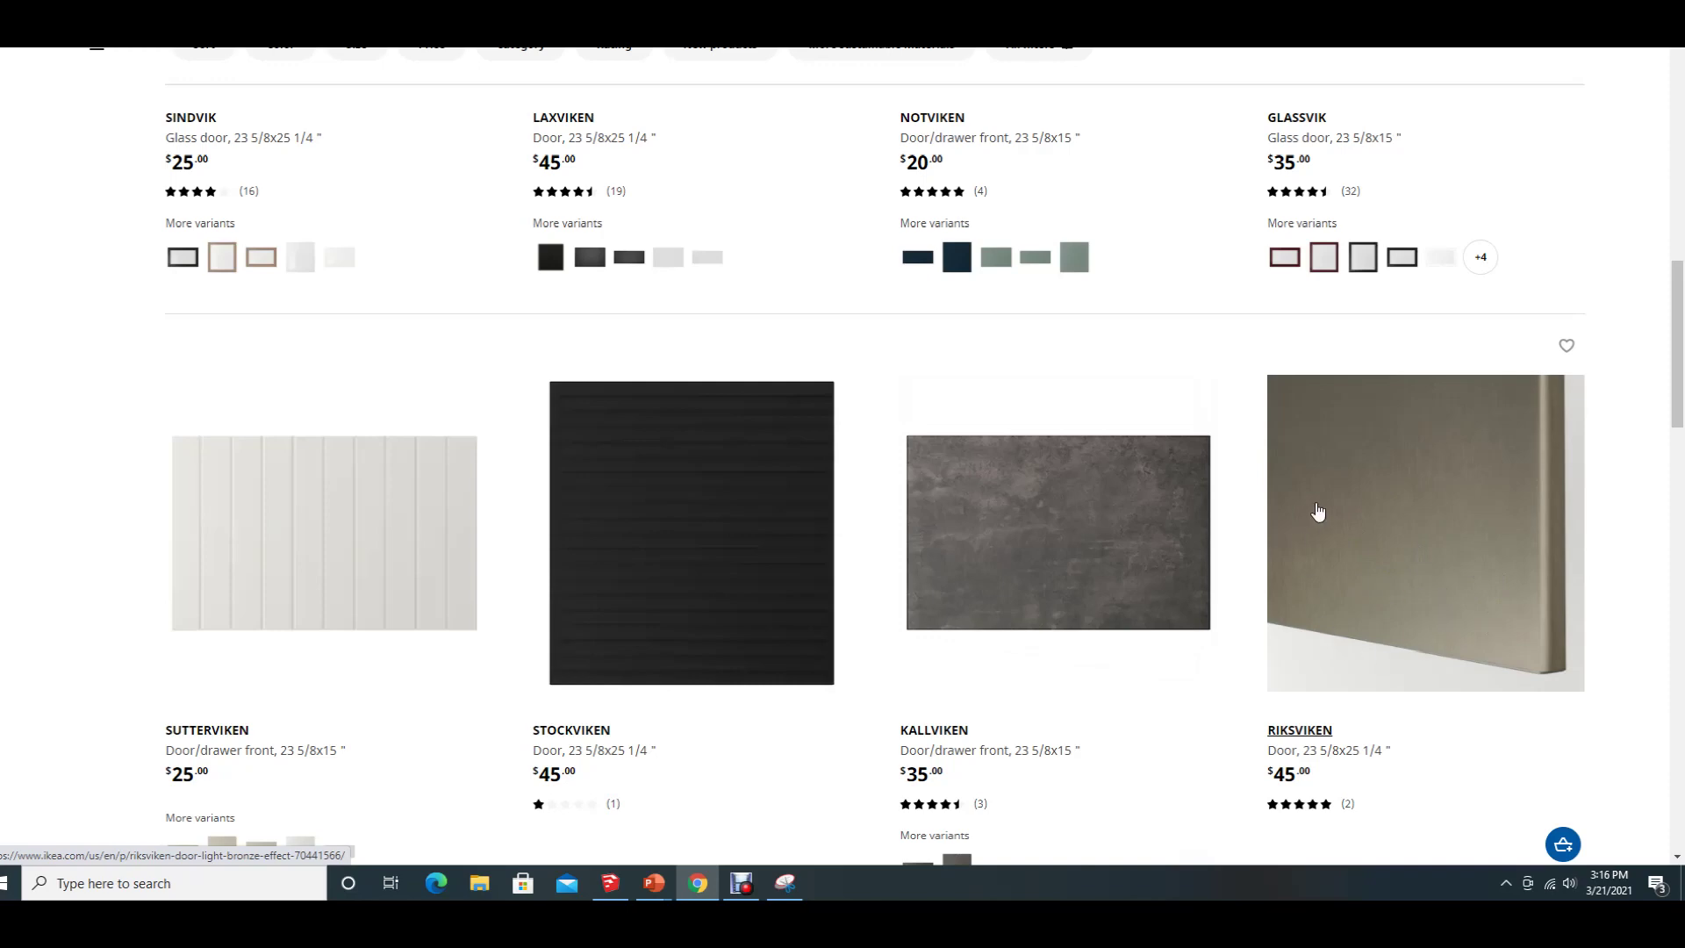
- Scroll back up the door results and return to PowerPoint's slide 2
scroll(1408, 565, down, 1)
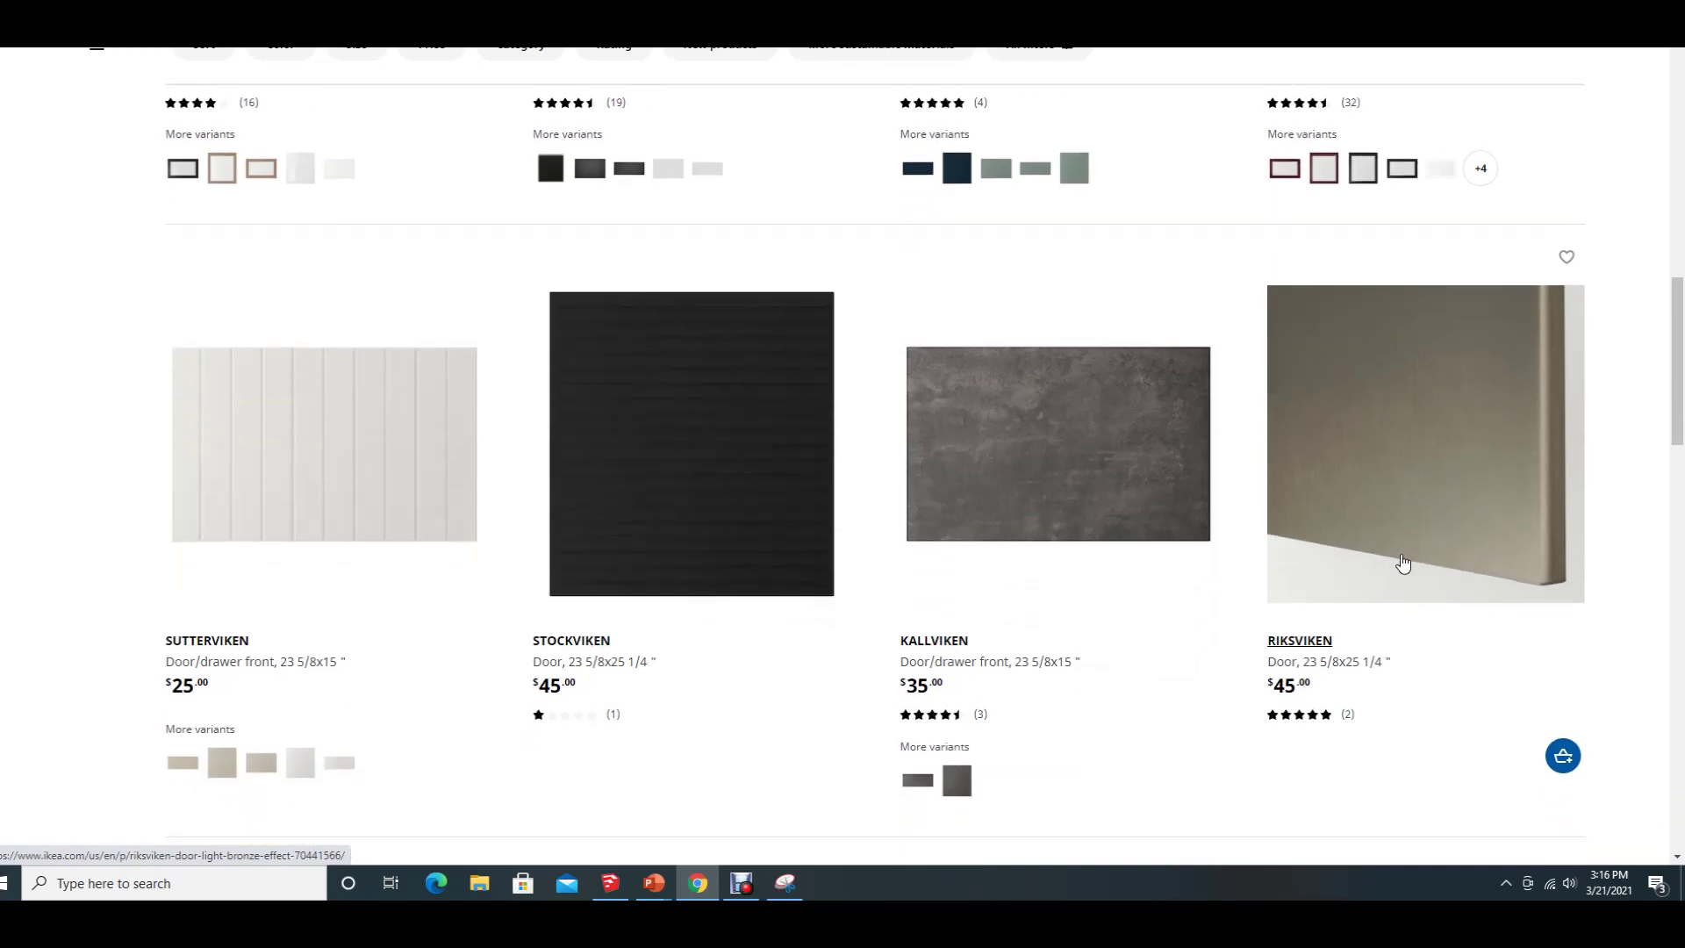
scroll(1403, 563, up, 10)
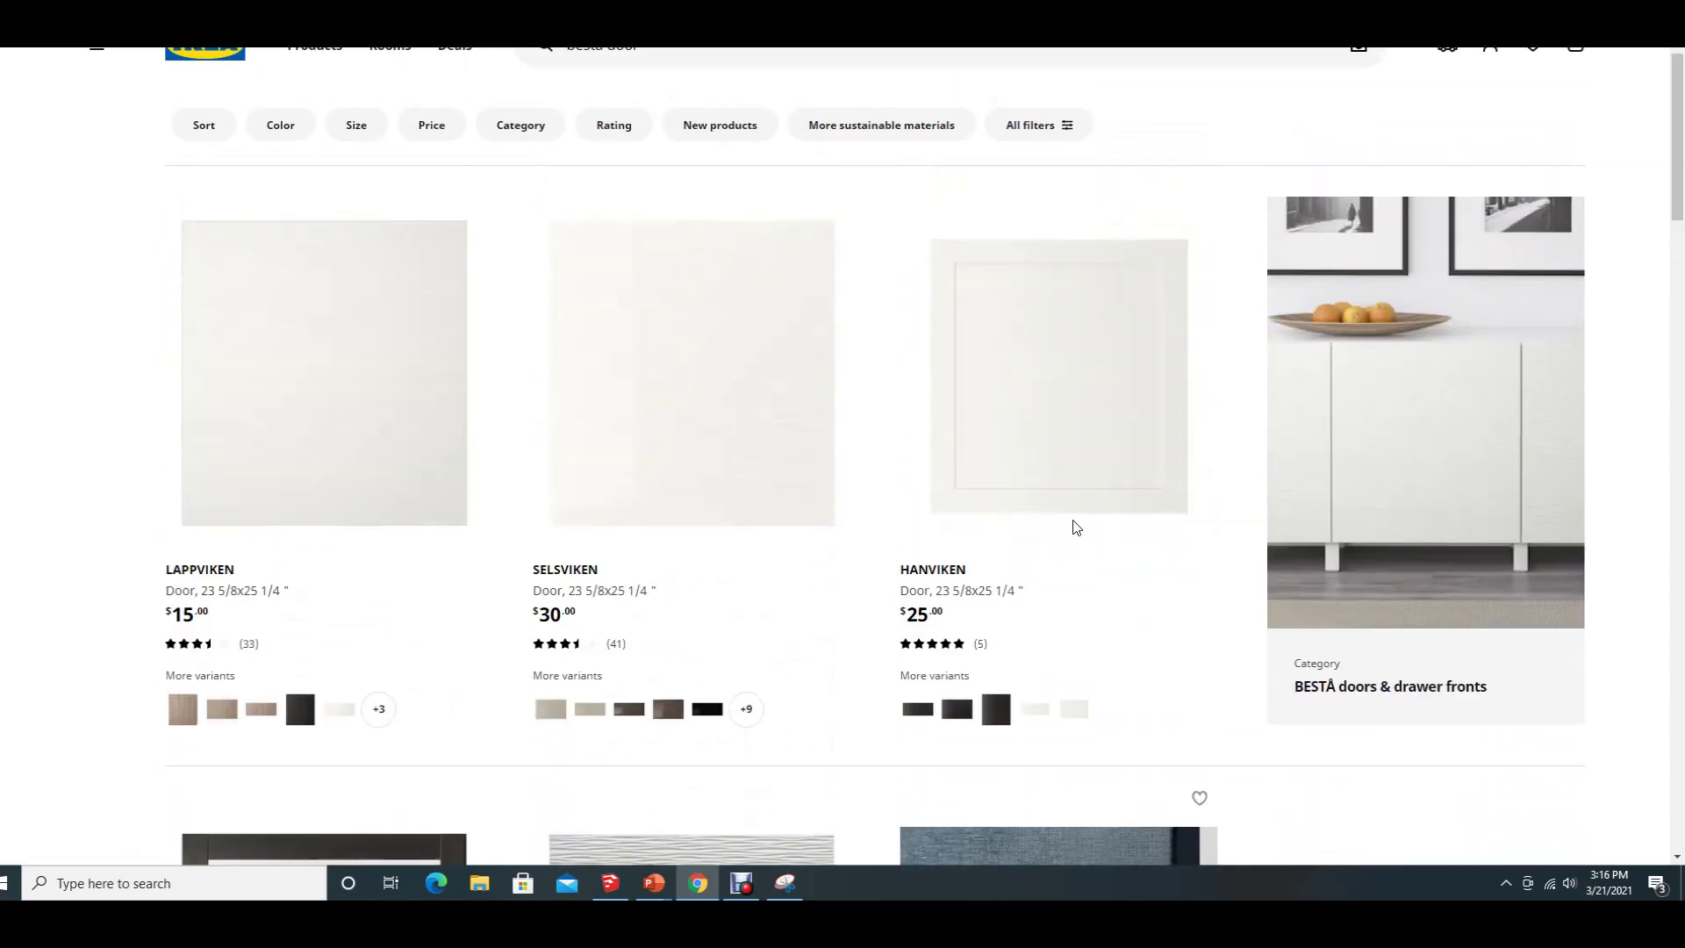
scroll(933, 523, up, 1)
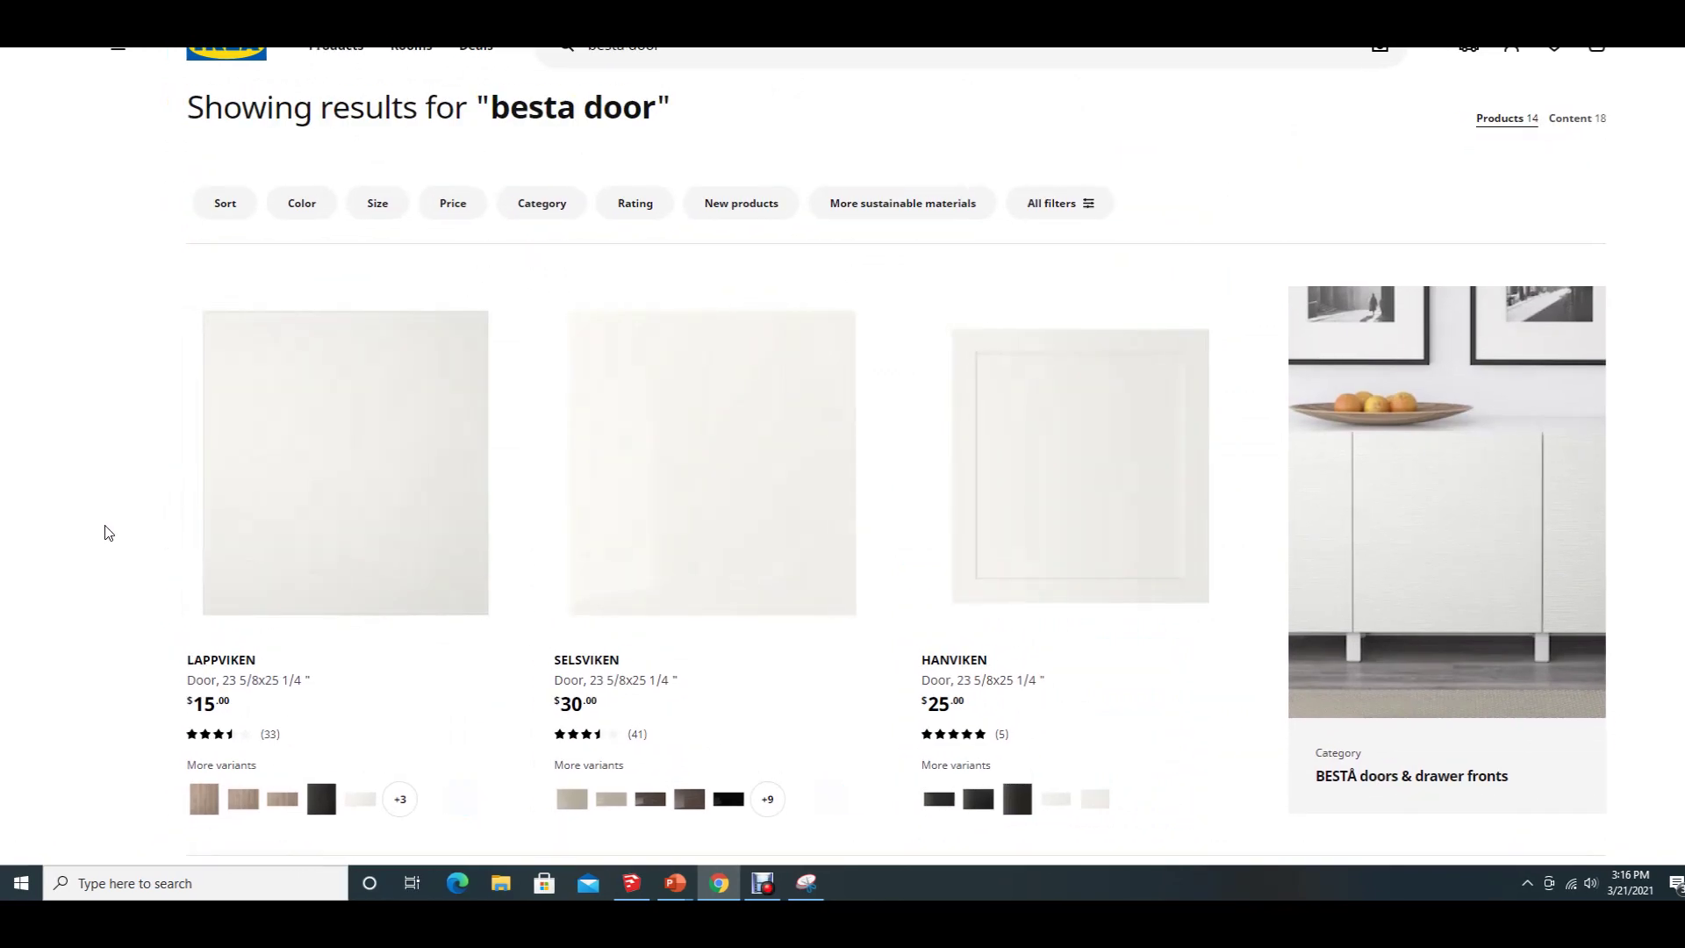
scroll(108, 533, up, 1)
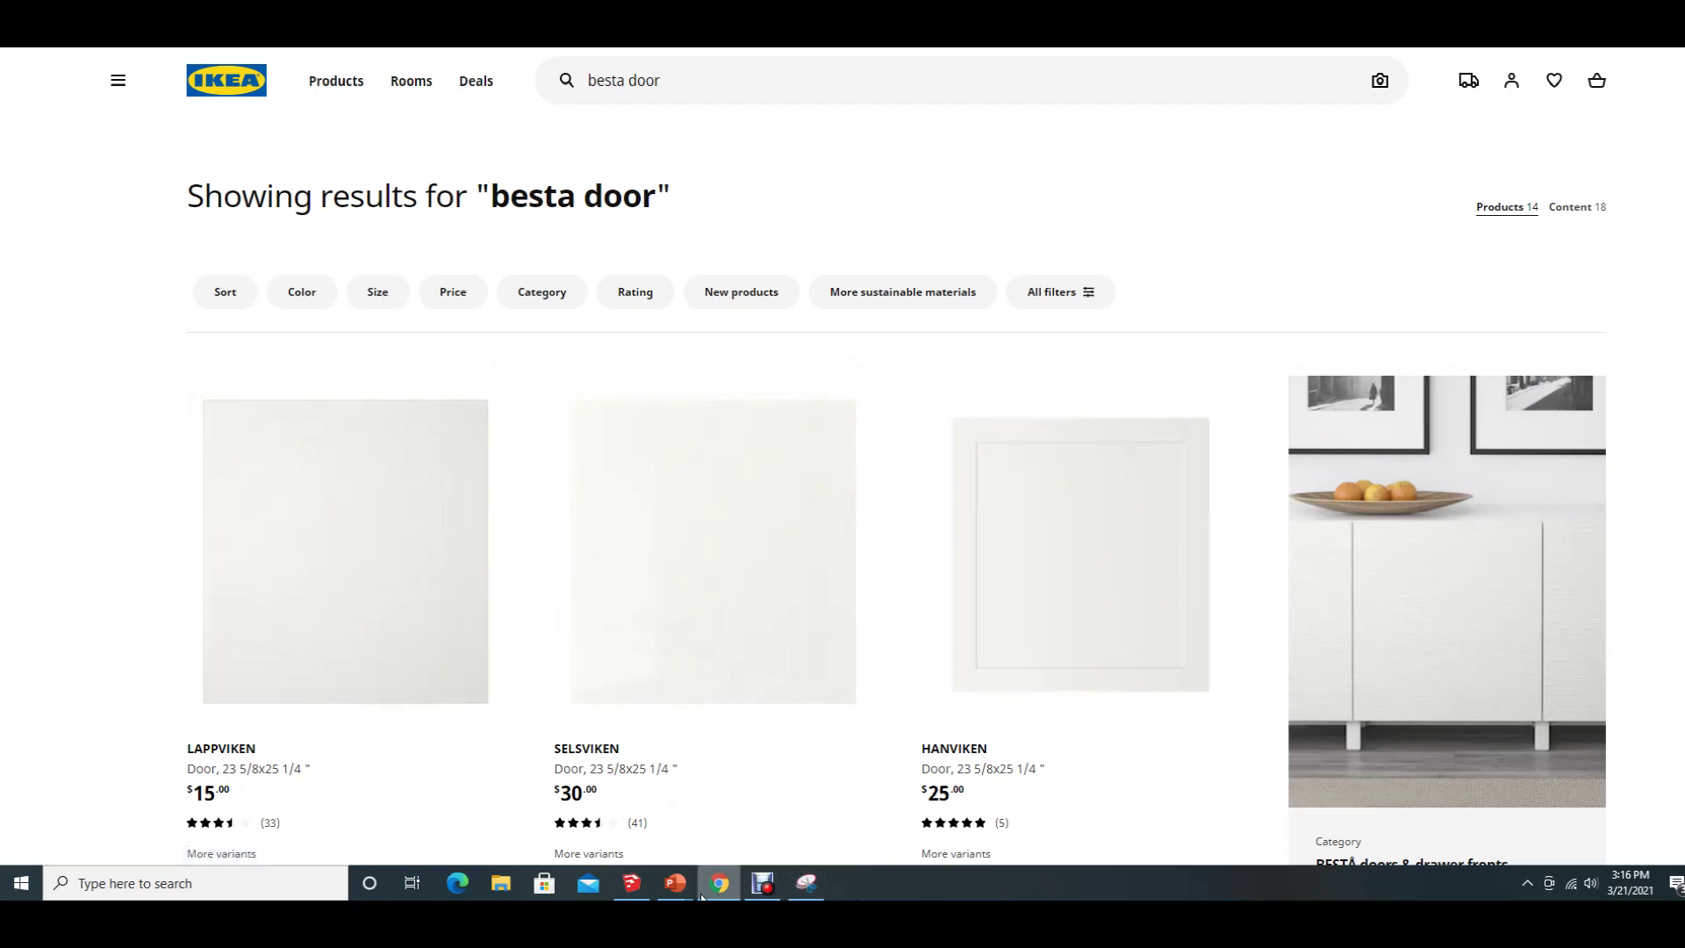
mouse_move(686, 897)
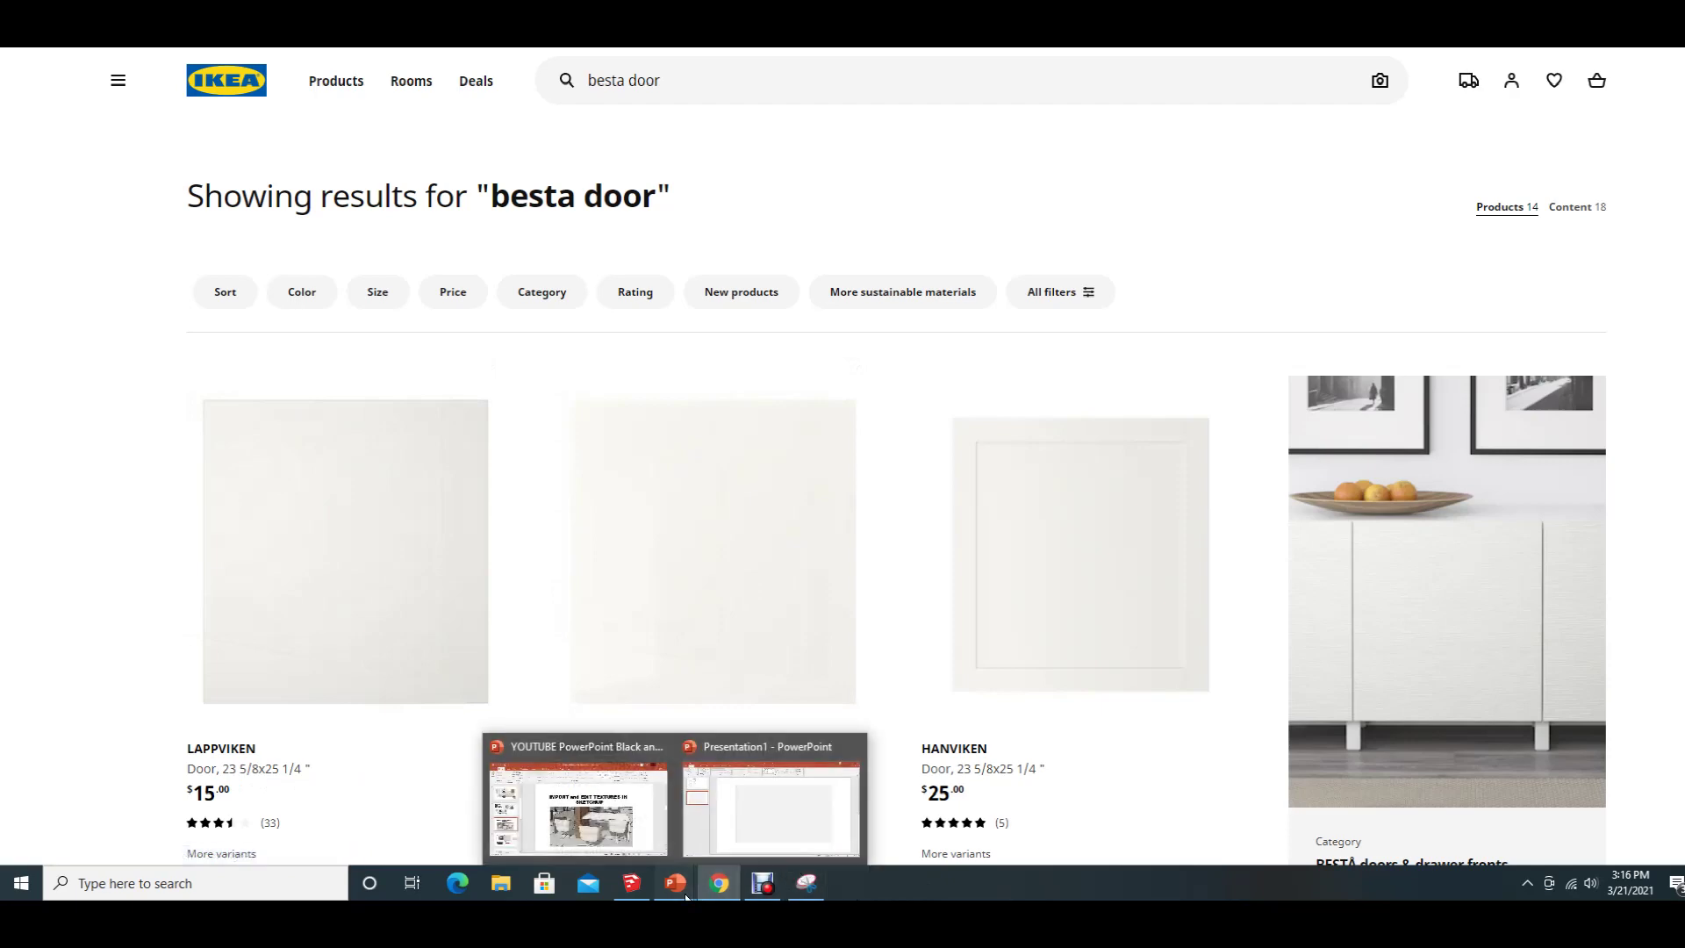
click(739, 847)
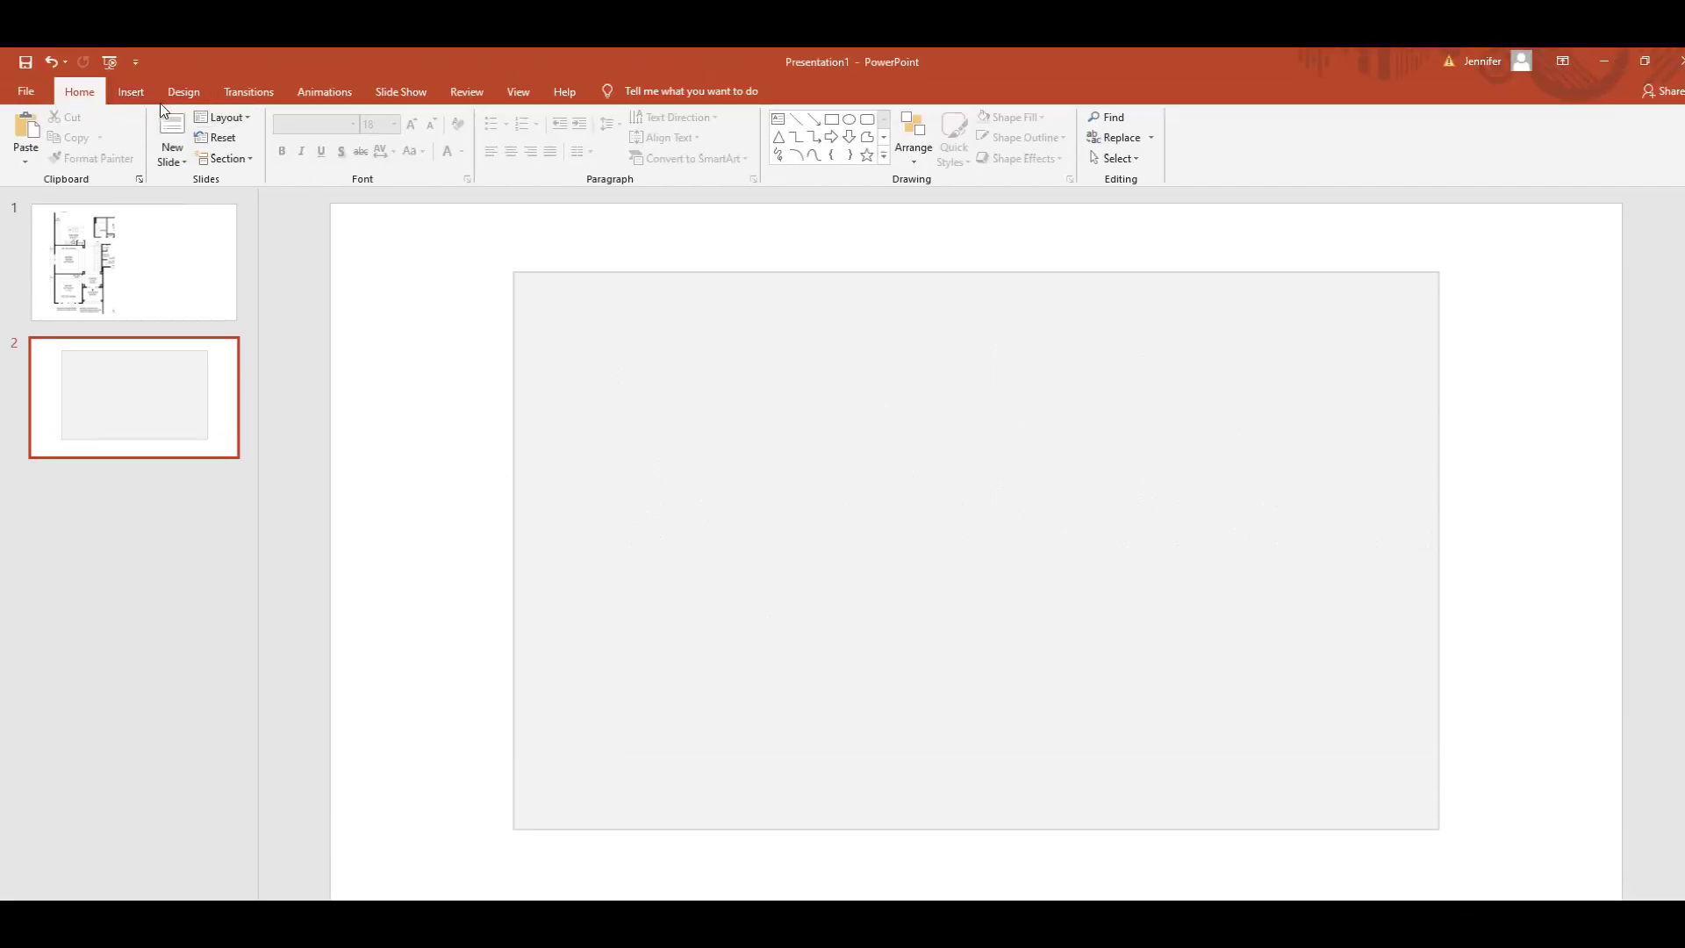
- Draw a small blue square, about 1 inch wide, near the grey panel's lower left
click(129, 94)
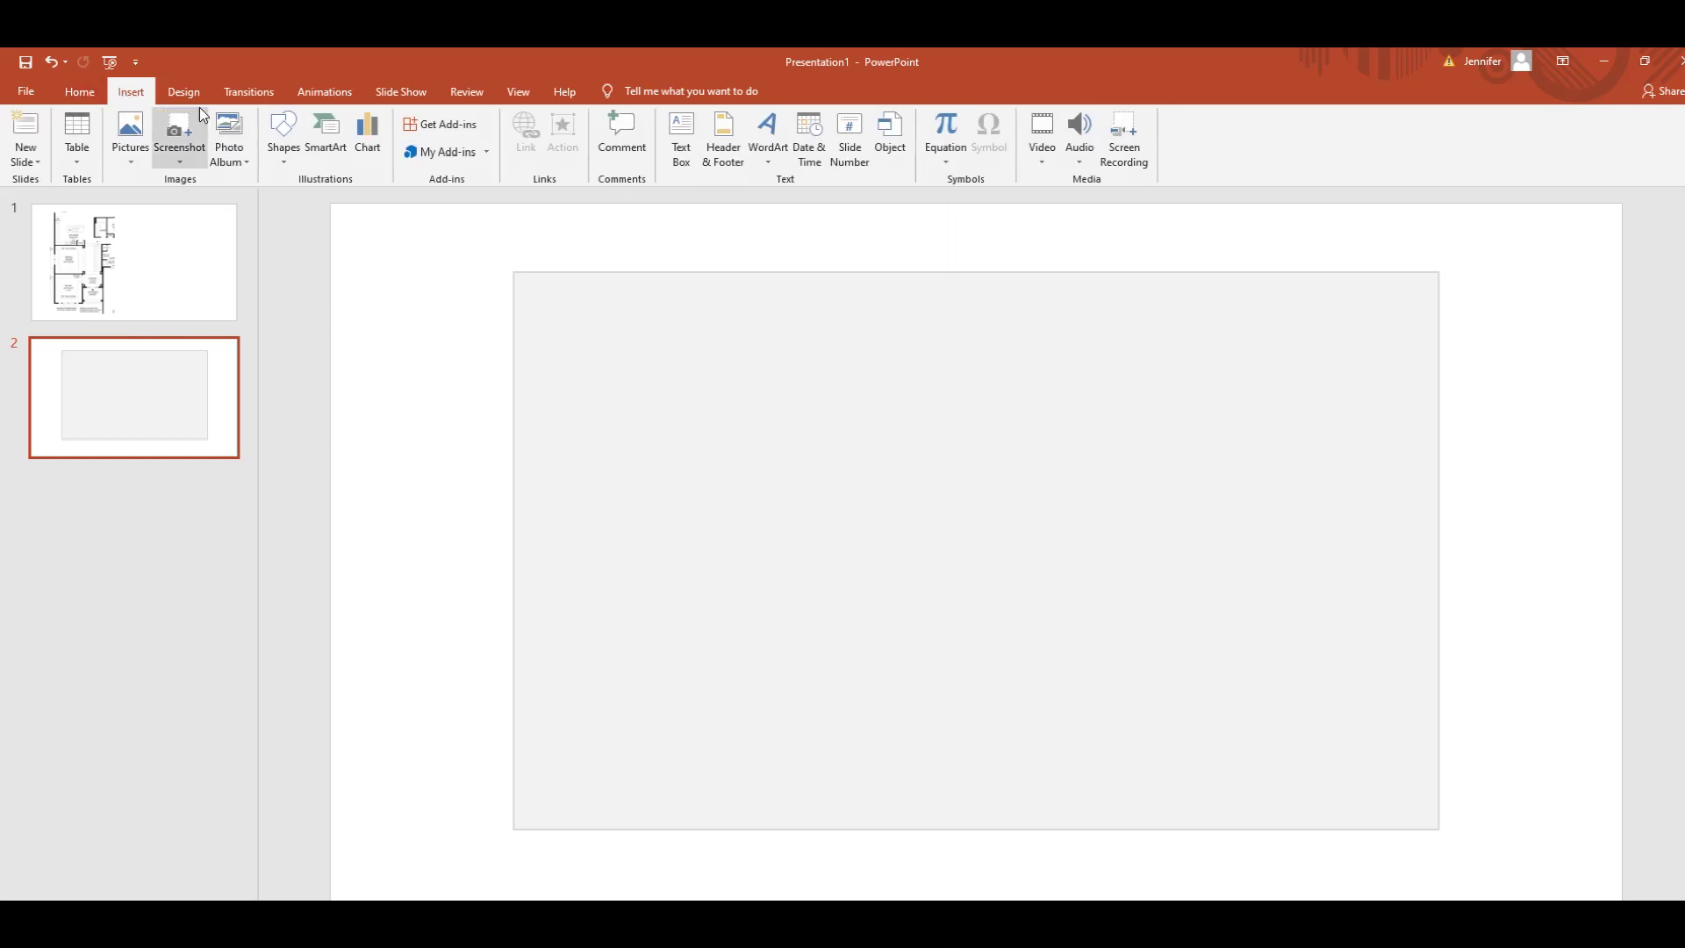
click(278, 160)
click(335, 206)
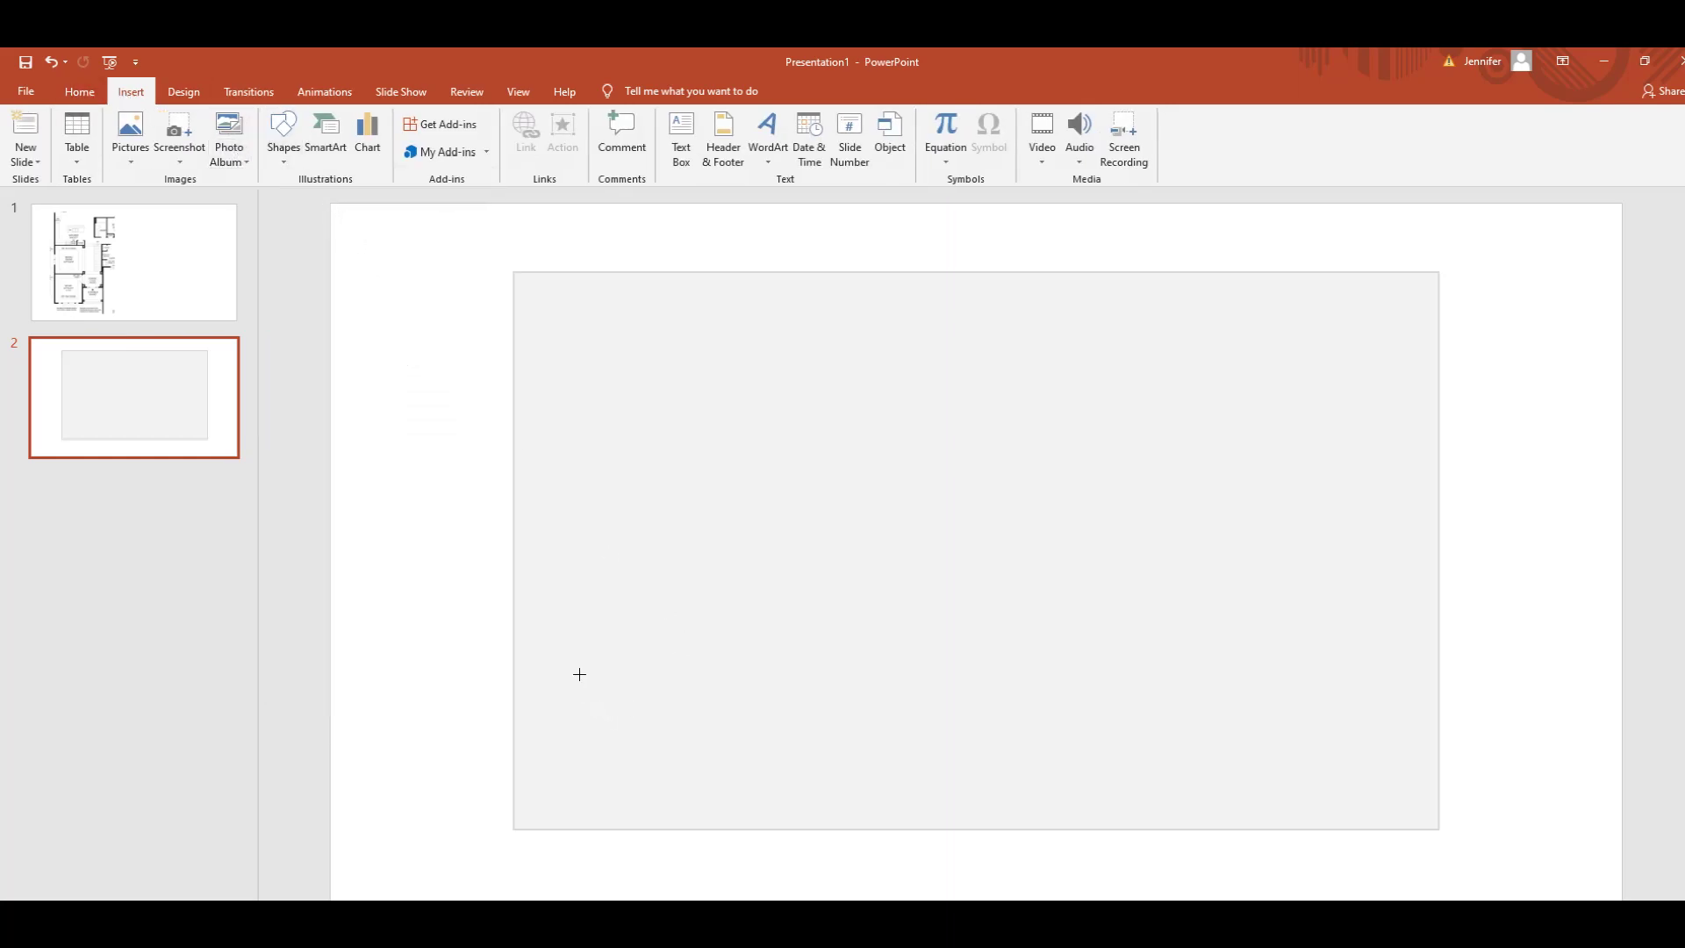
mouse_move(589, 697)
mouse_down()
mouse_move(659, 765)
mouse_move(681, 772)
mouse_move(685, 744)
mouse_up()
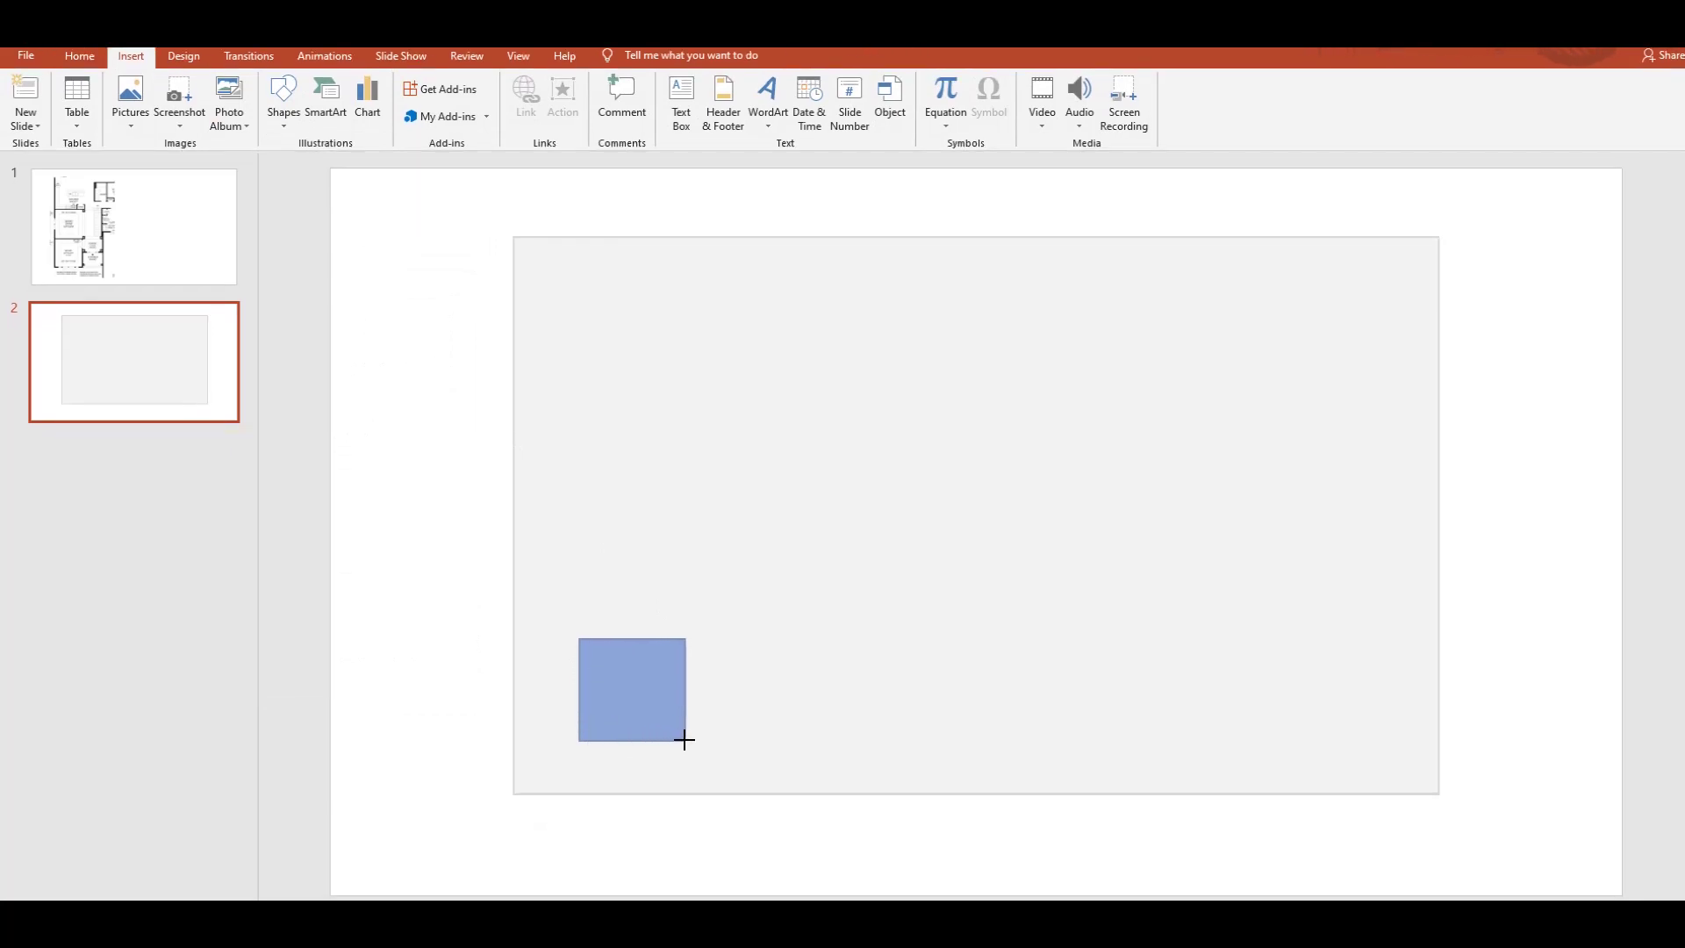
drag(685, 740, 685, 741)
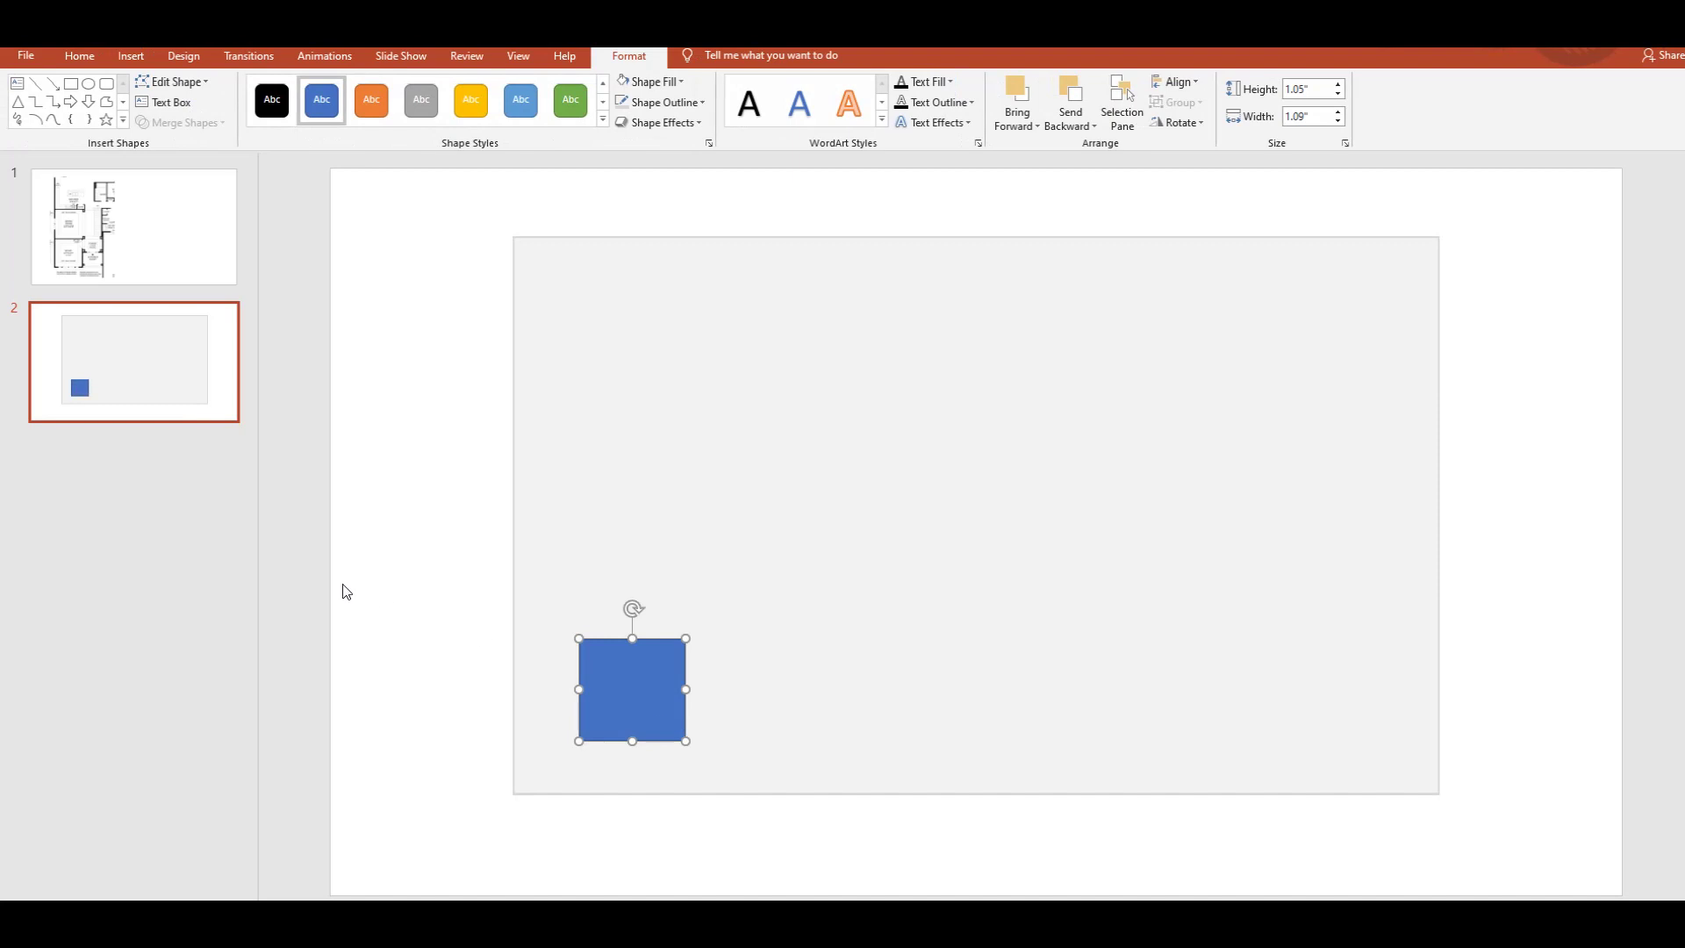
click(398, 614)
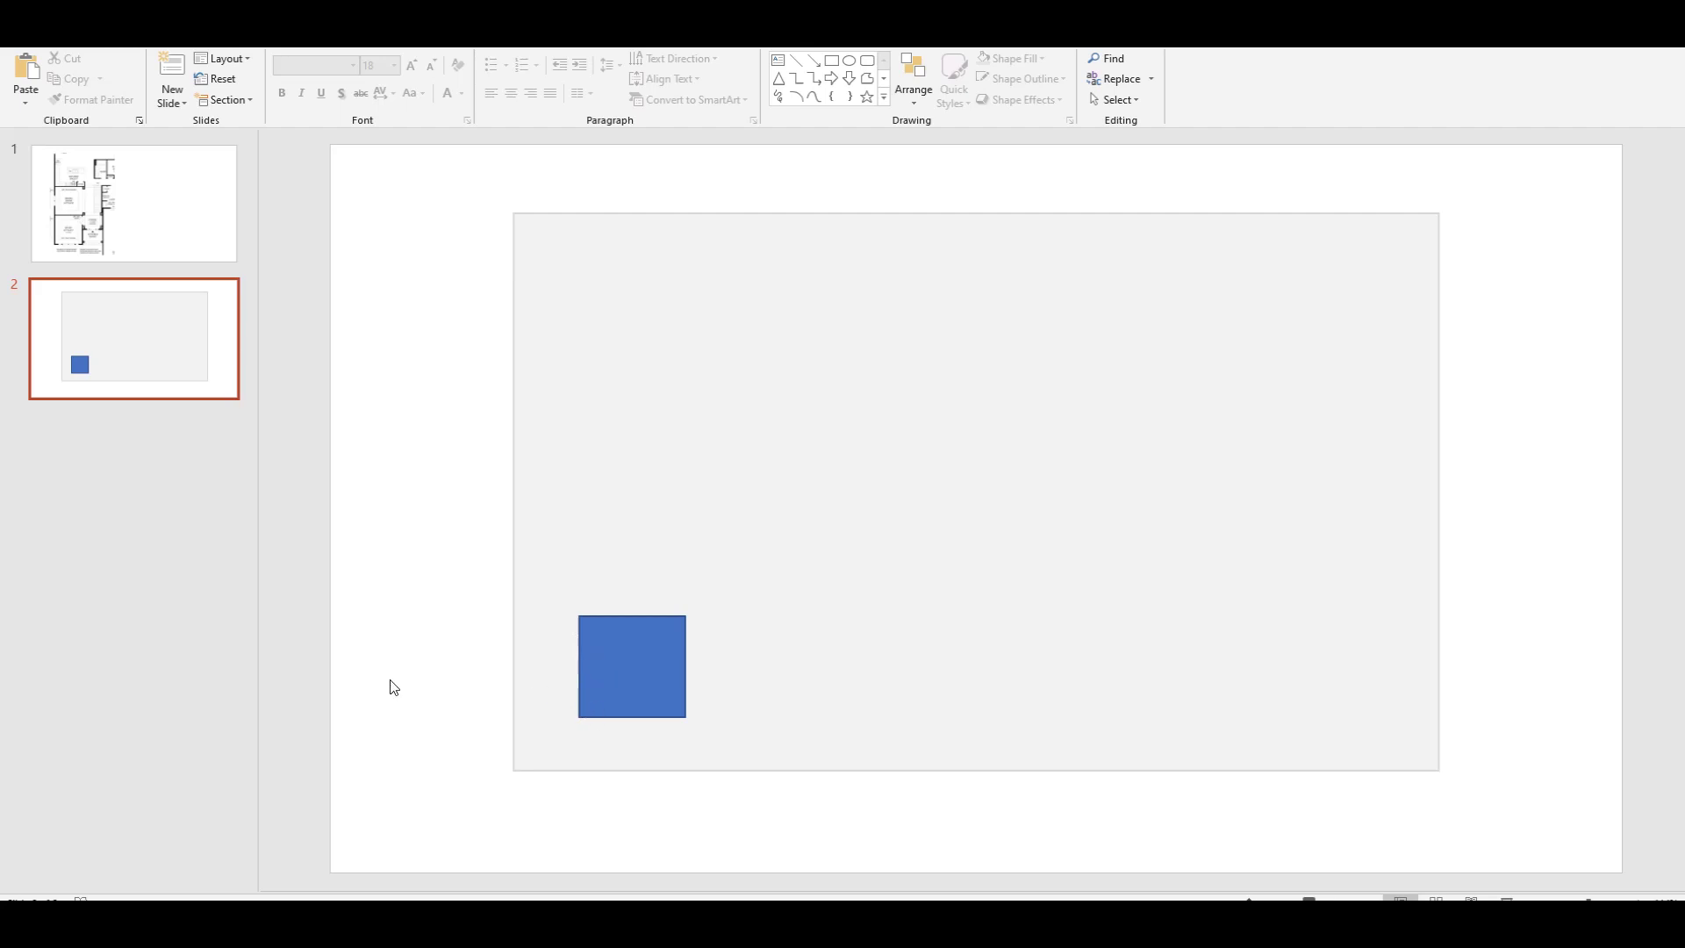
- Move the square into the panel's bottom-left corner, checking against the slide 1 floor plan
click(624, 670)
drag(625, 670, 569, 723)
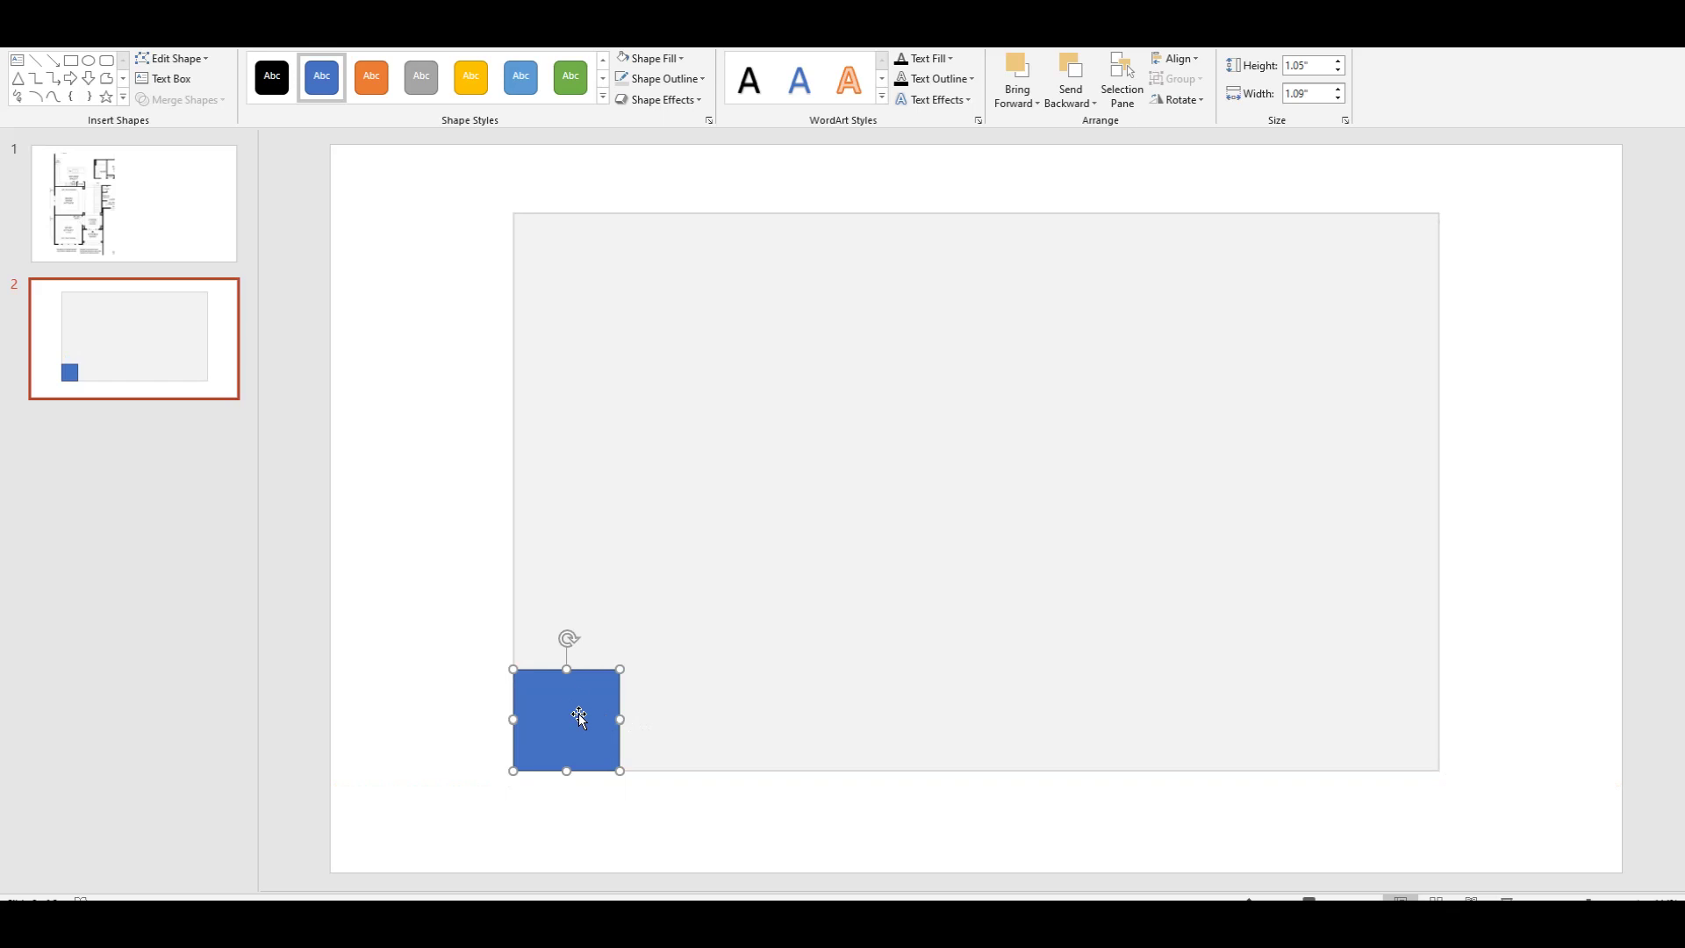
click(188, 222)
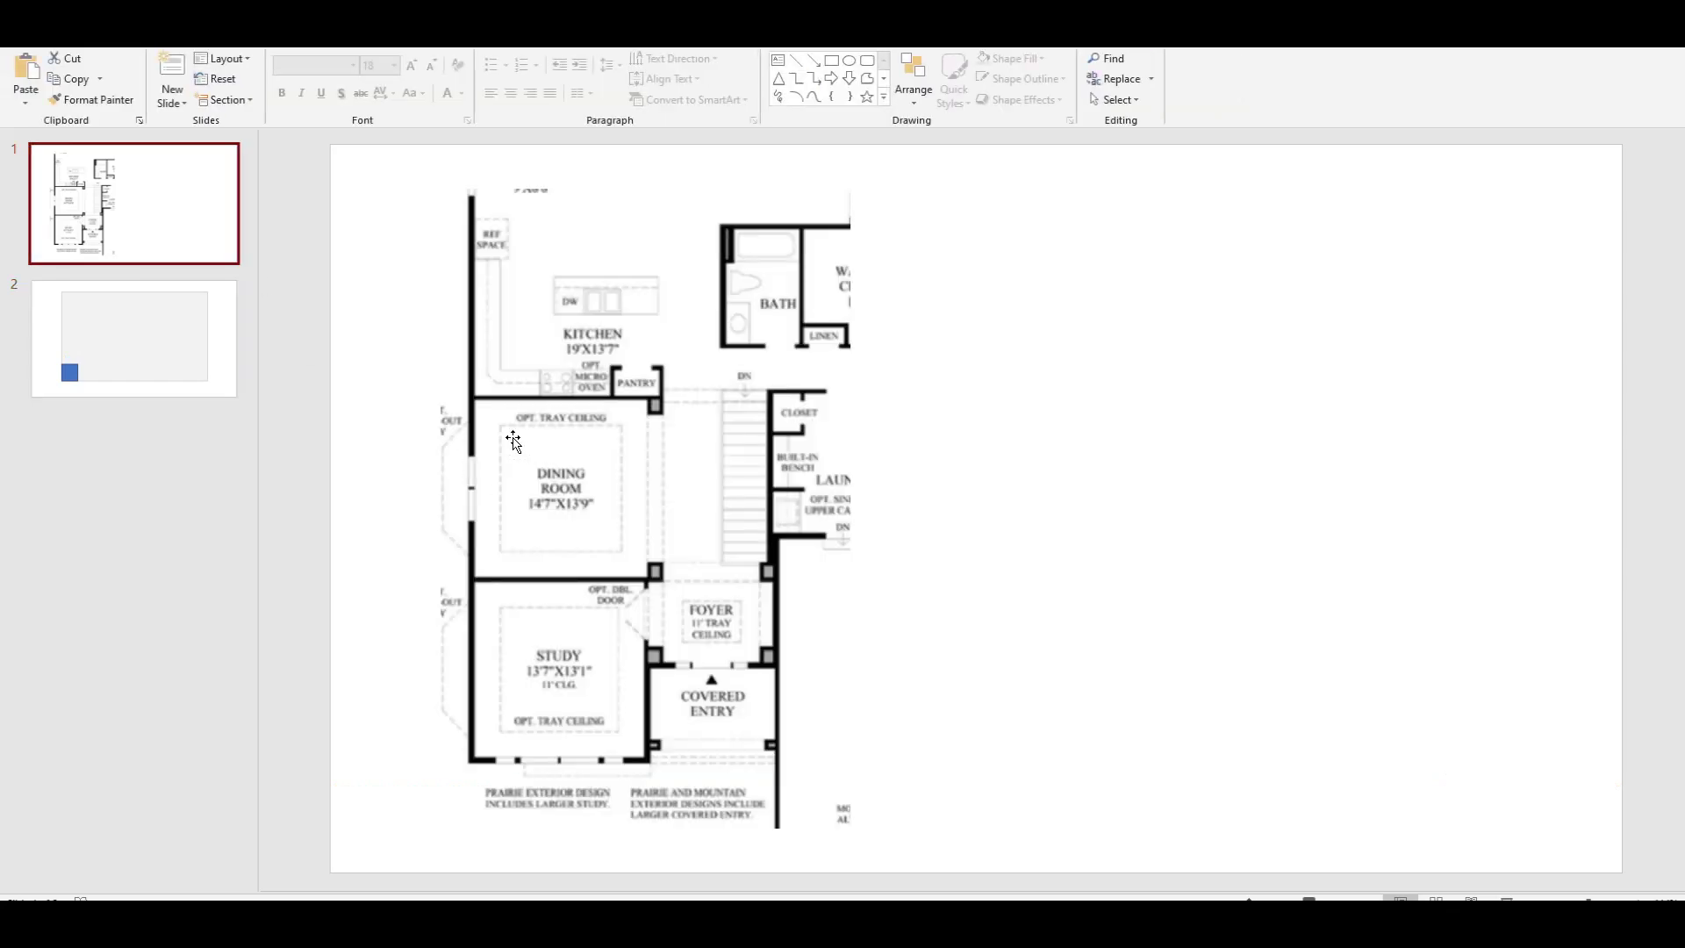
click(211, 365)
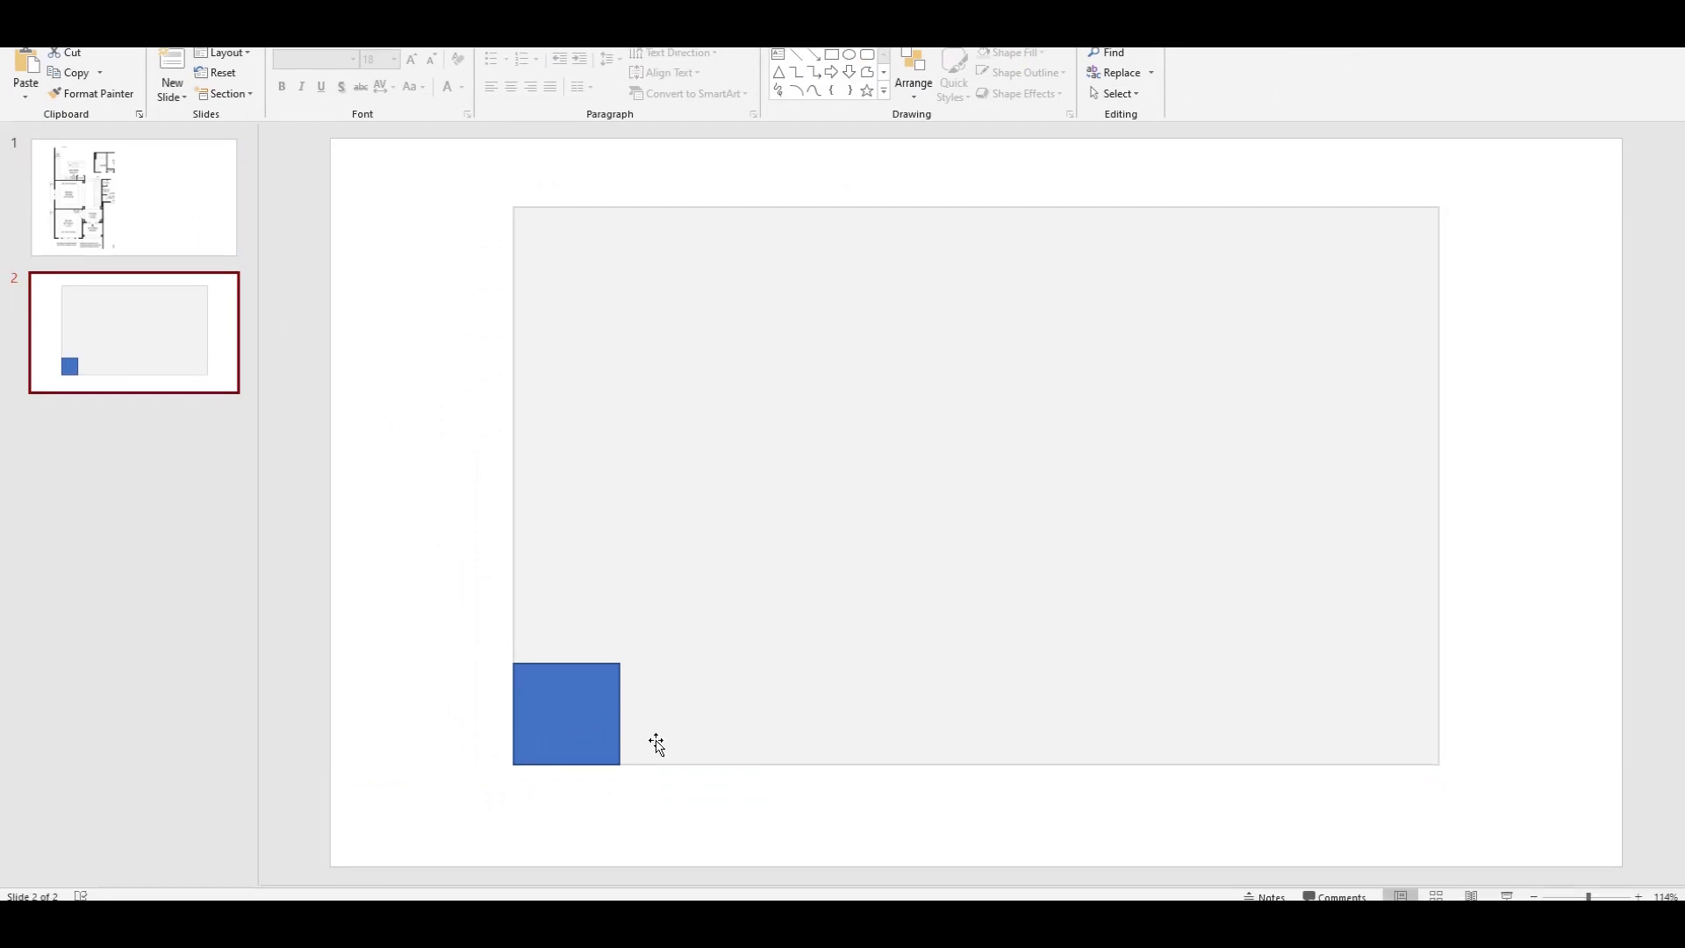
click(606, 734)
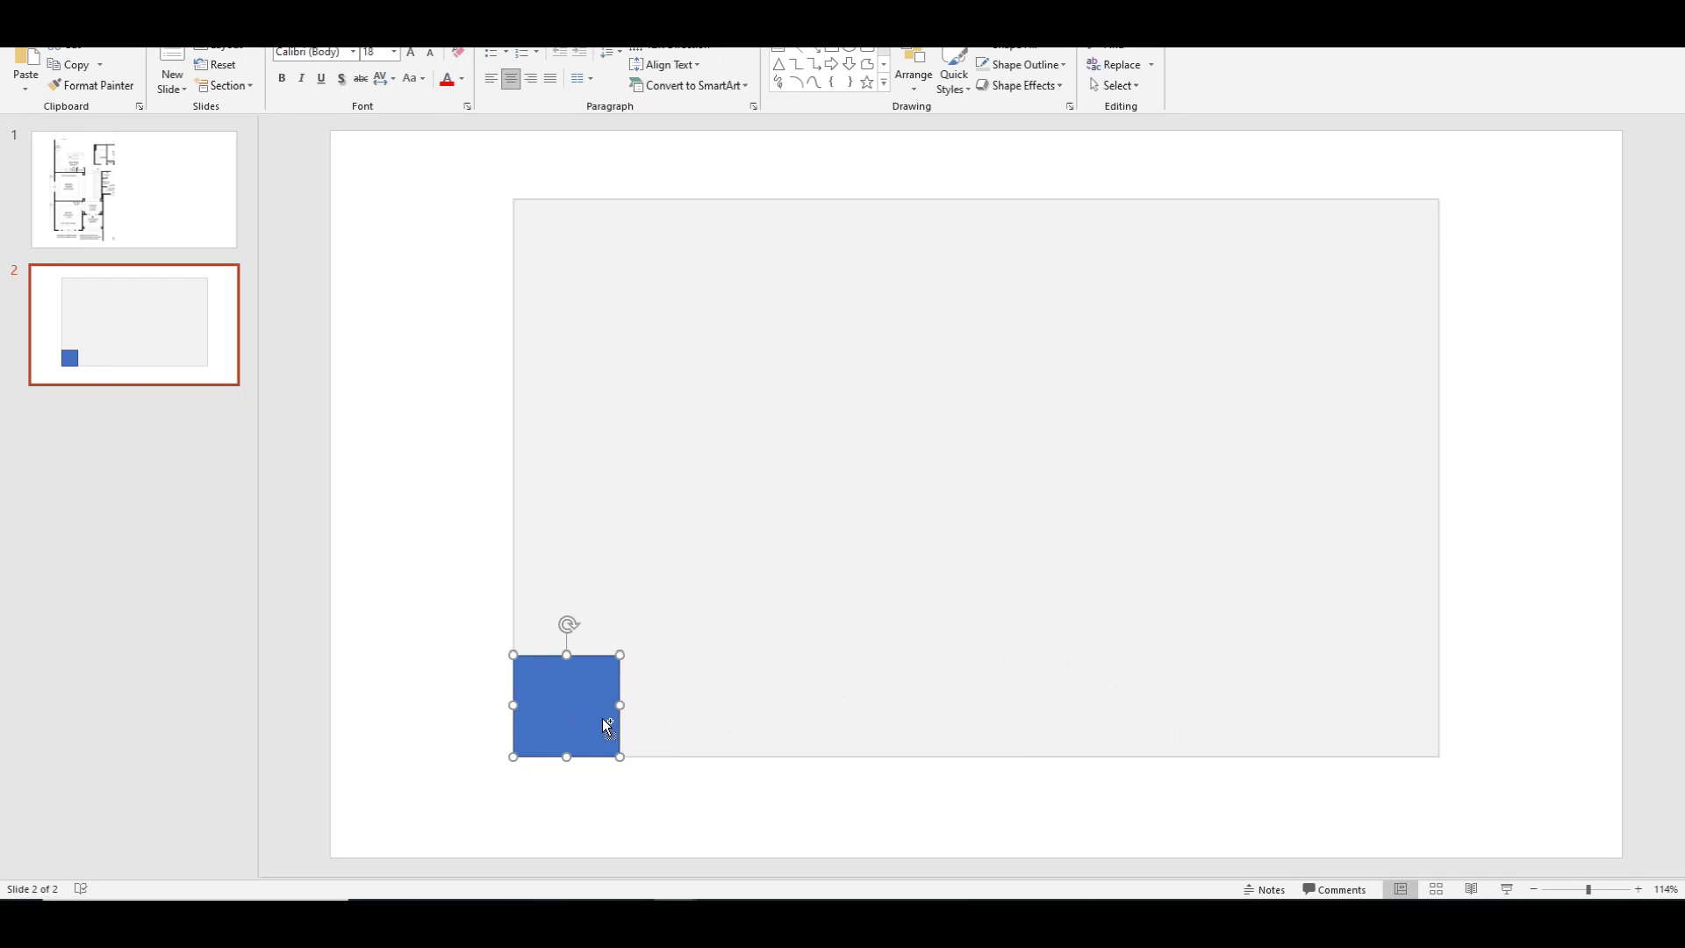
- Duplicate the blue square six times with Ctrl+D, spacing copies into a seven-square bottom row
key(ctrl+d)
drag(604, 721, 691, 722)
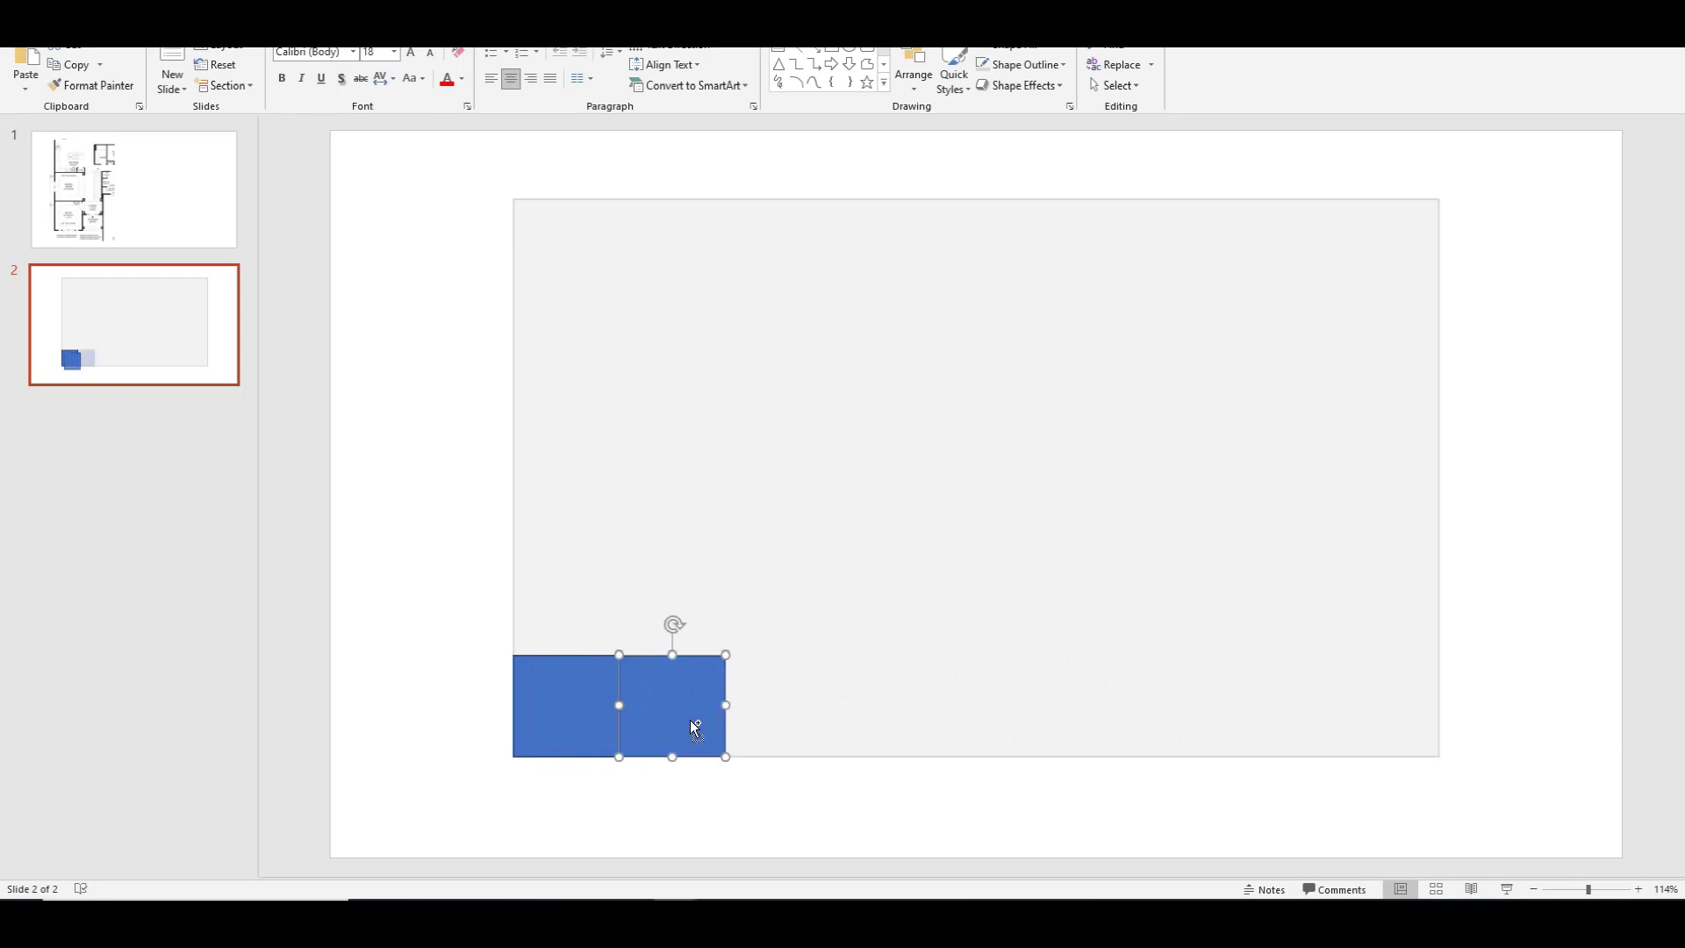
key(ctrl+d)
drag(582, 731, 772, 715)
key(ctrl+d)
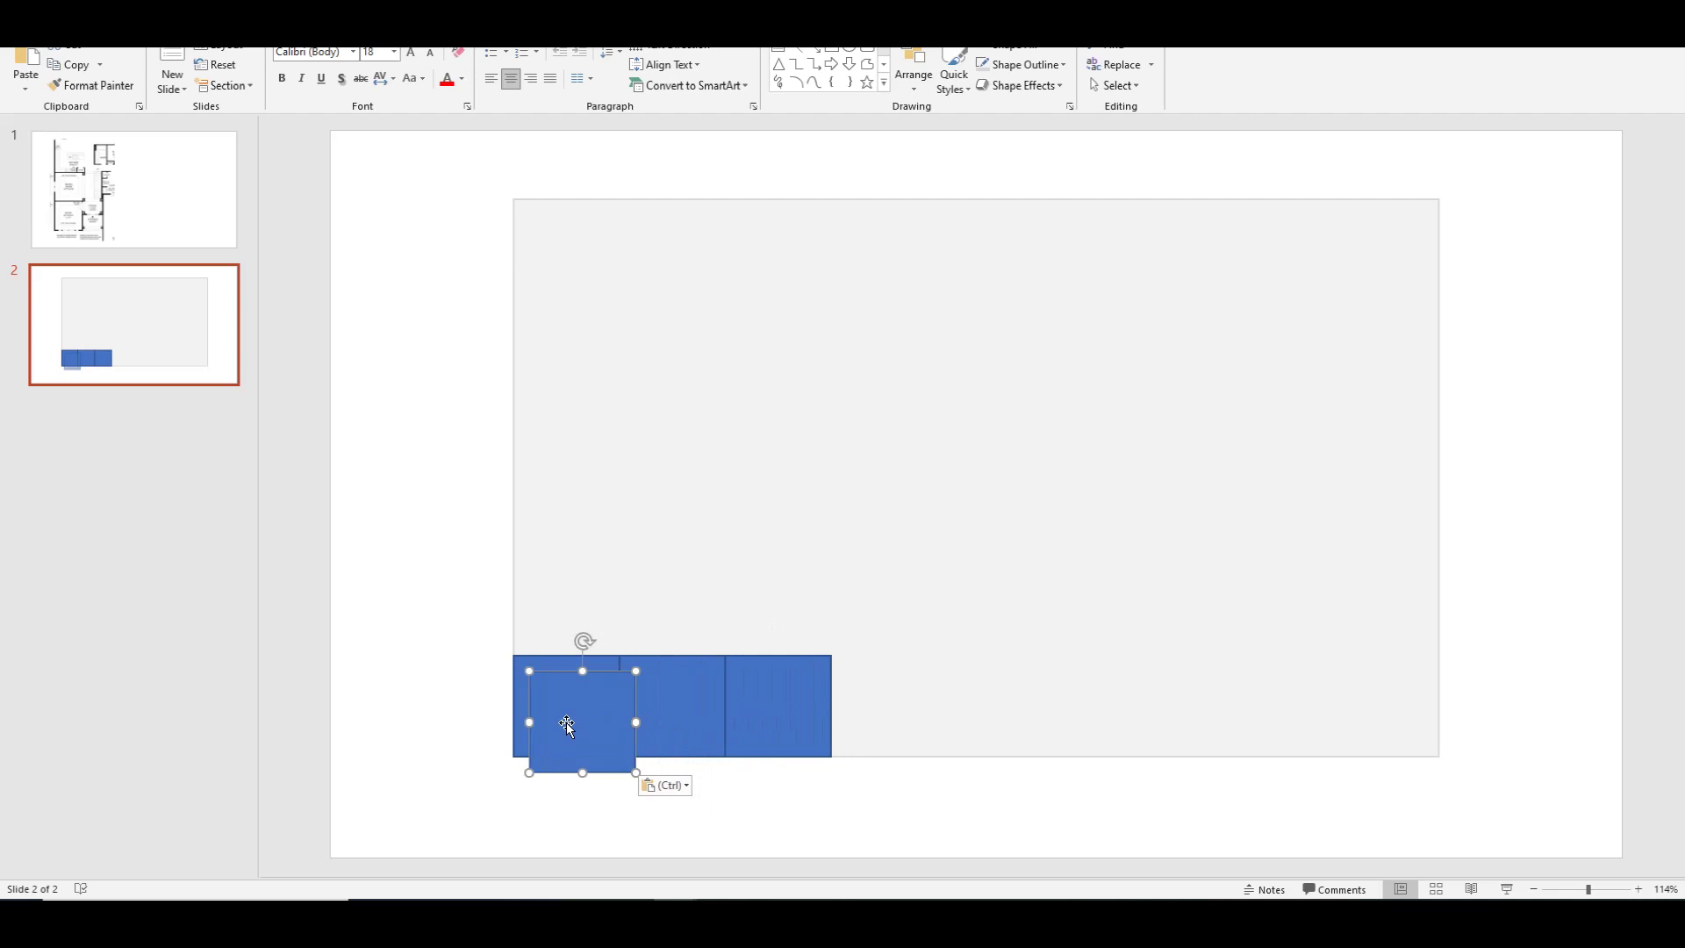
drag(567, 725, 869, 706)
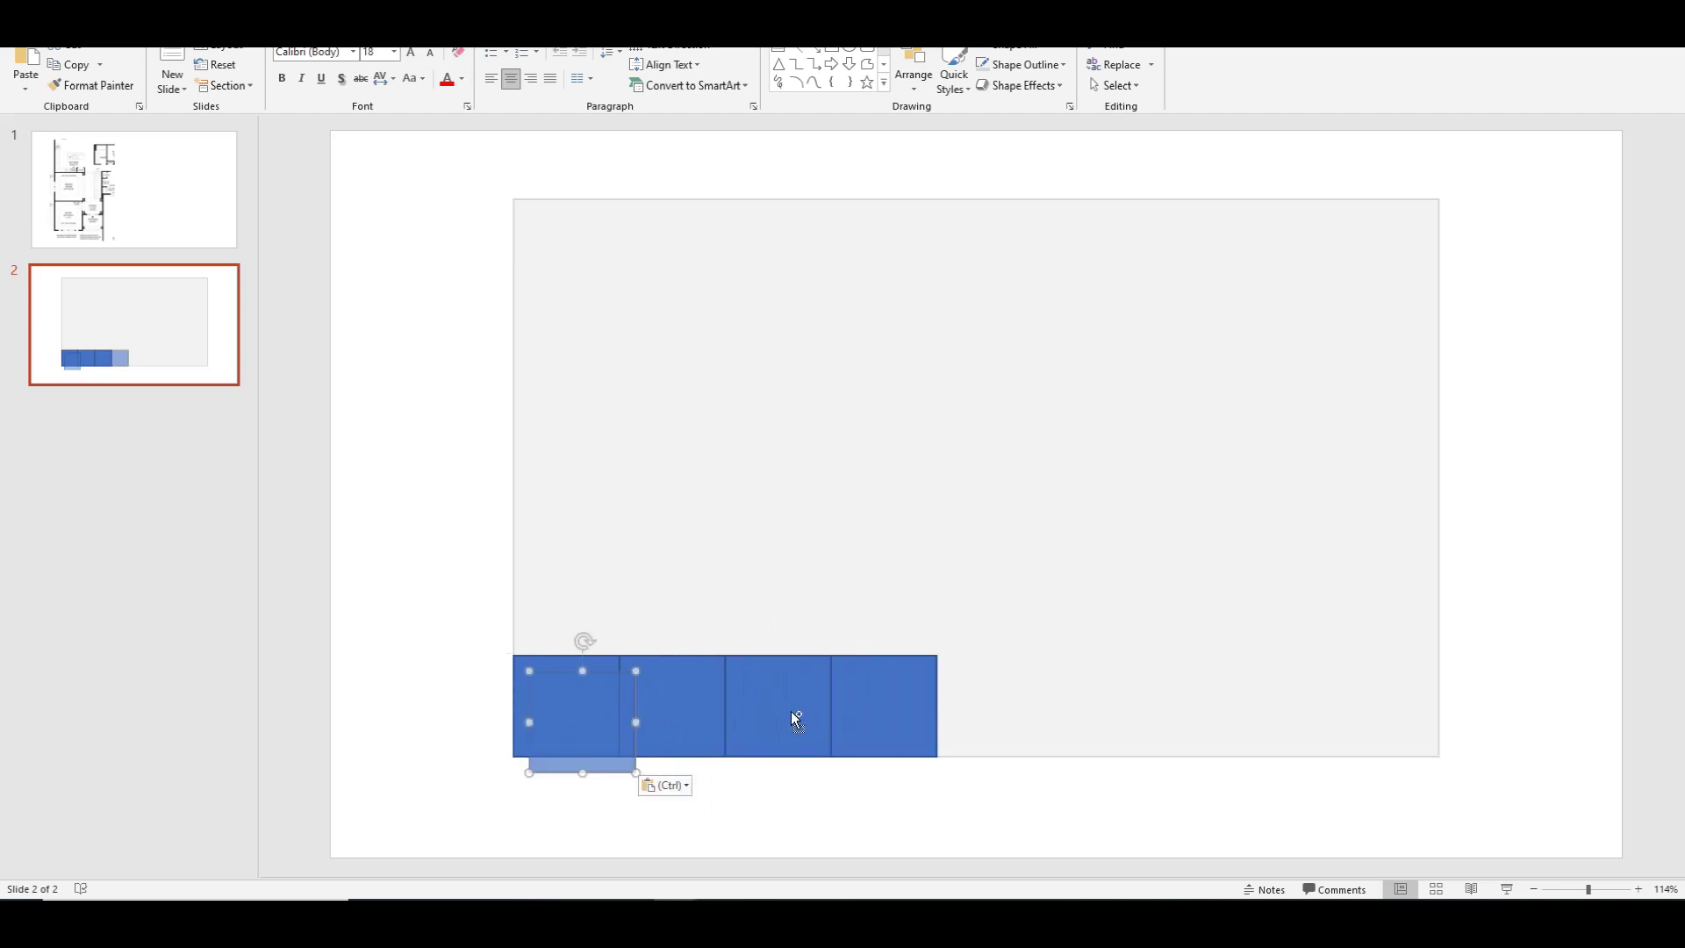
drag(609, 723, 1016, 700)
key(ctrl+d)
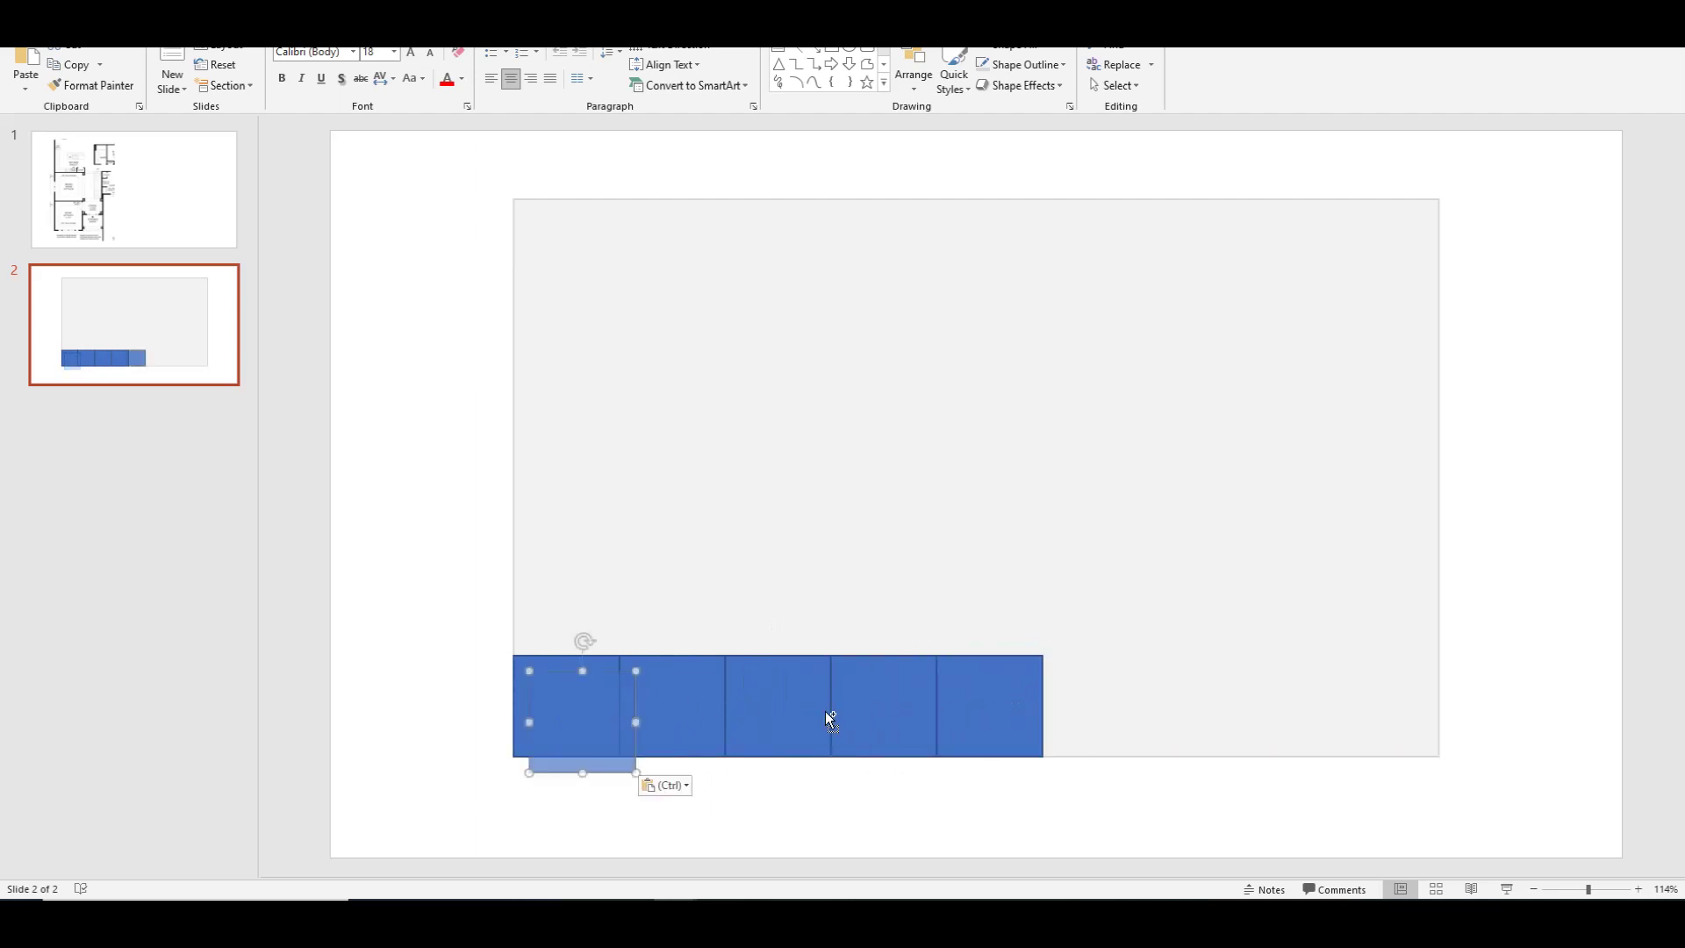
drag(553, 750, 1121, 697)
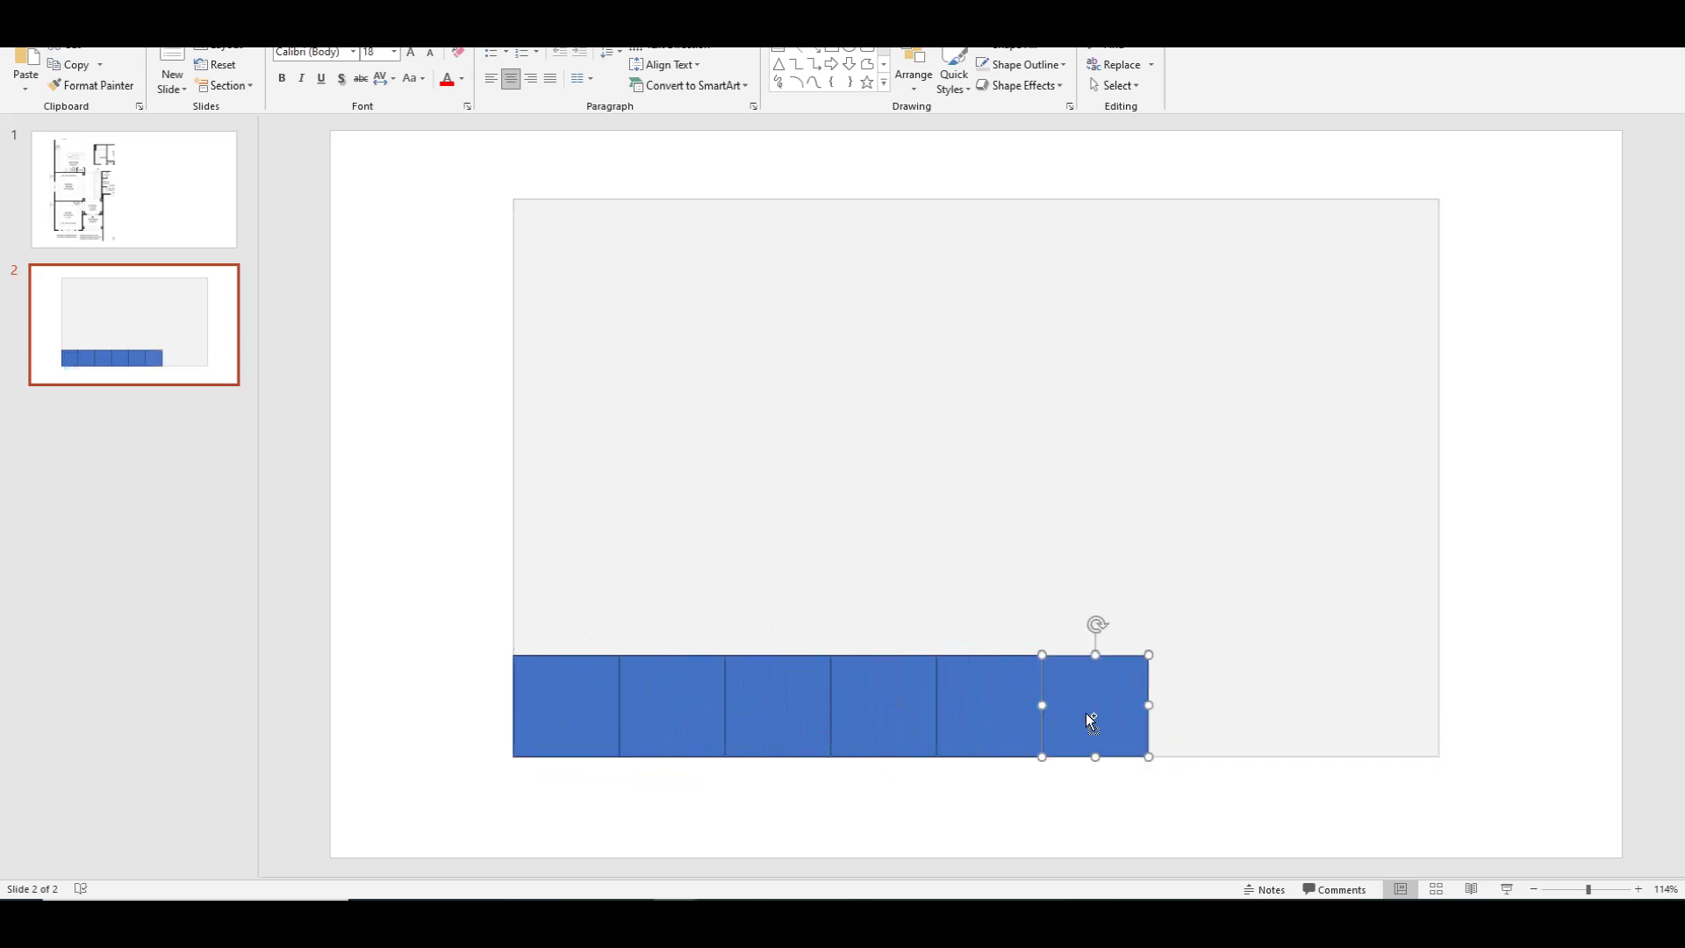
key(ctrl+d)
drag(606, 715, 1227, 702)
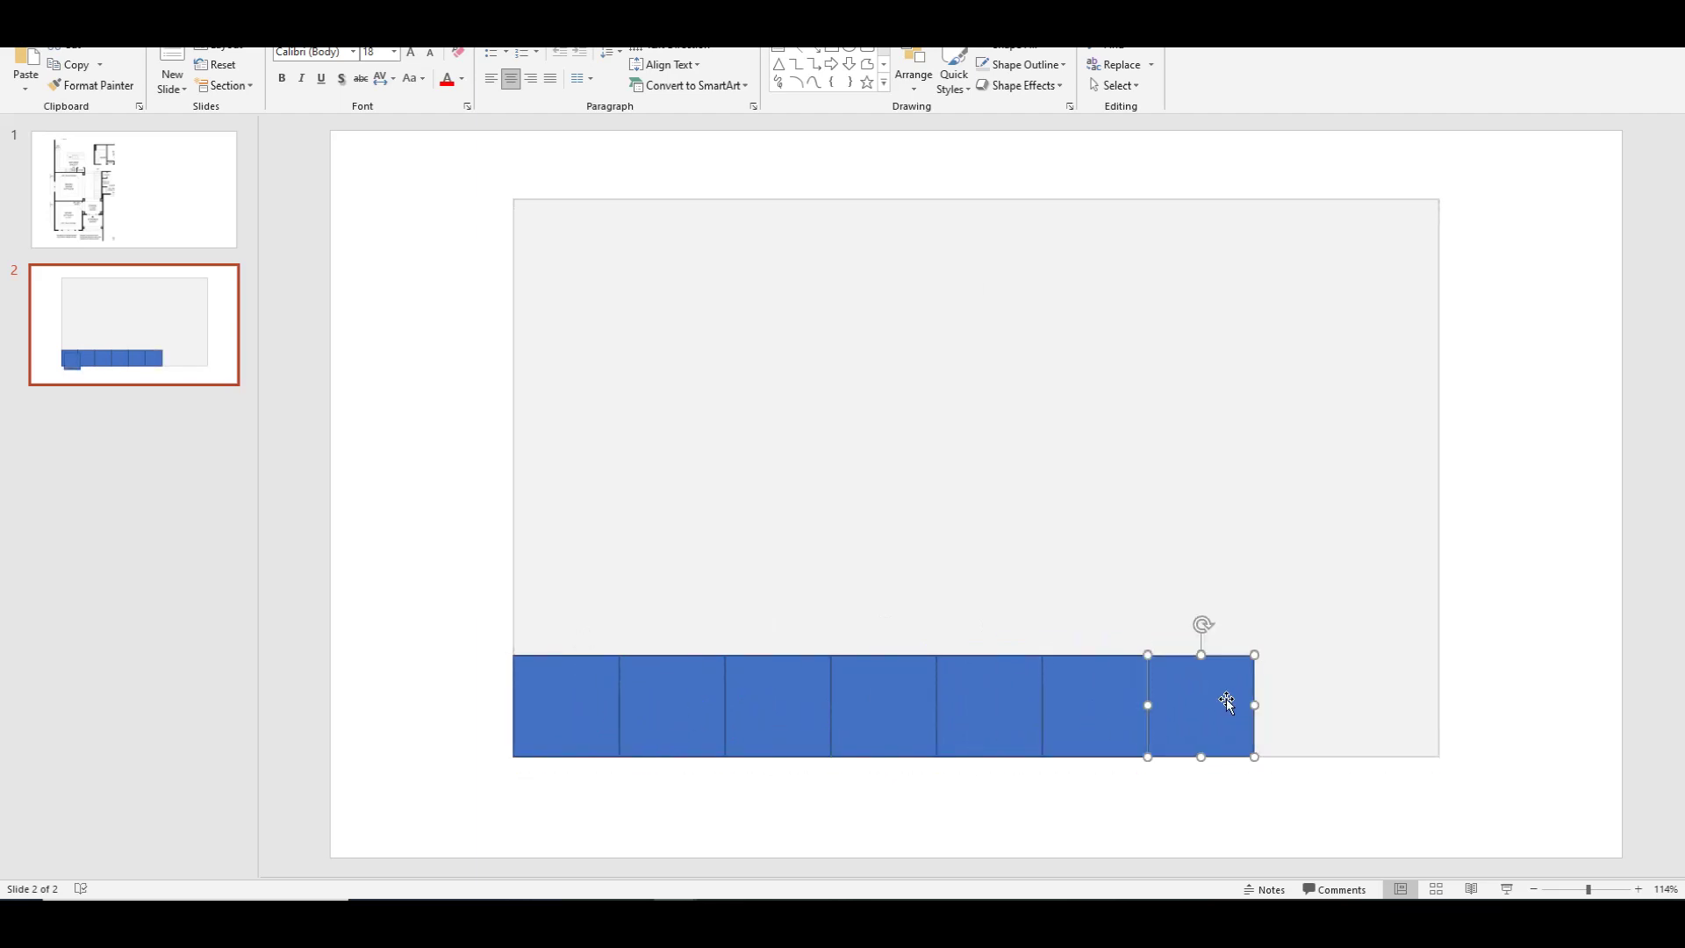
click(486, 658)
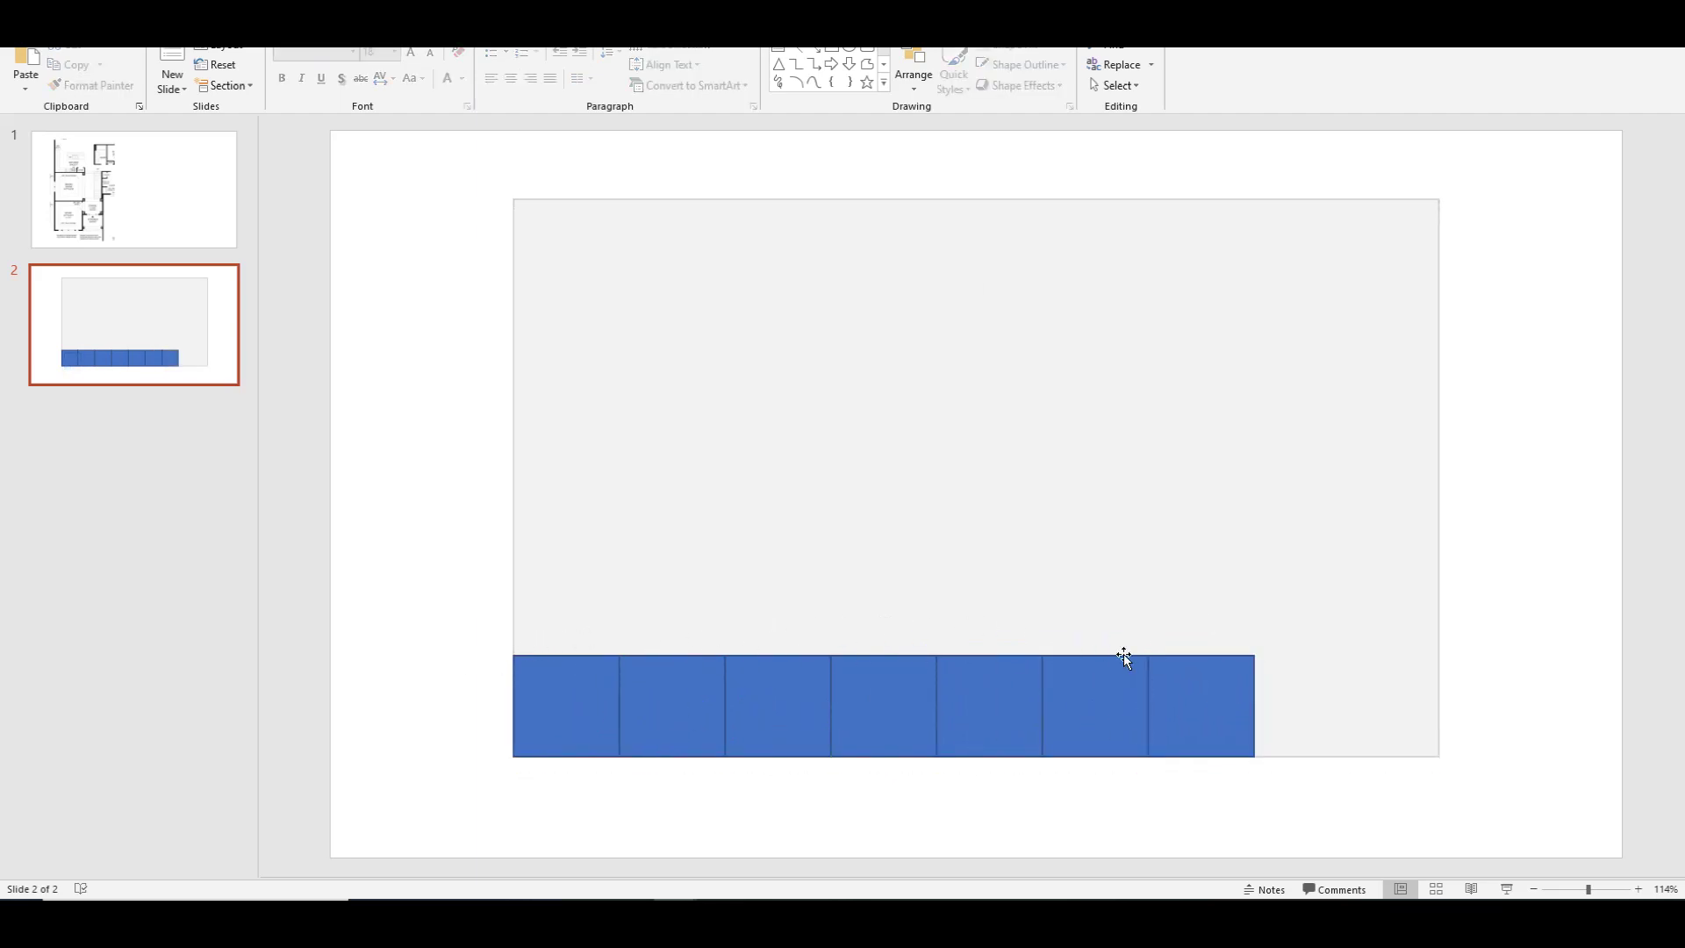
- Narrow the grey wall to the row's end and stack squares into a right-hand column
click(1368, 594)
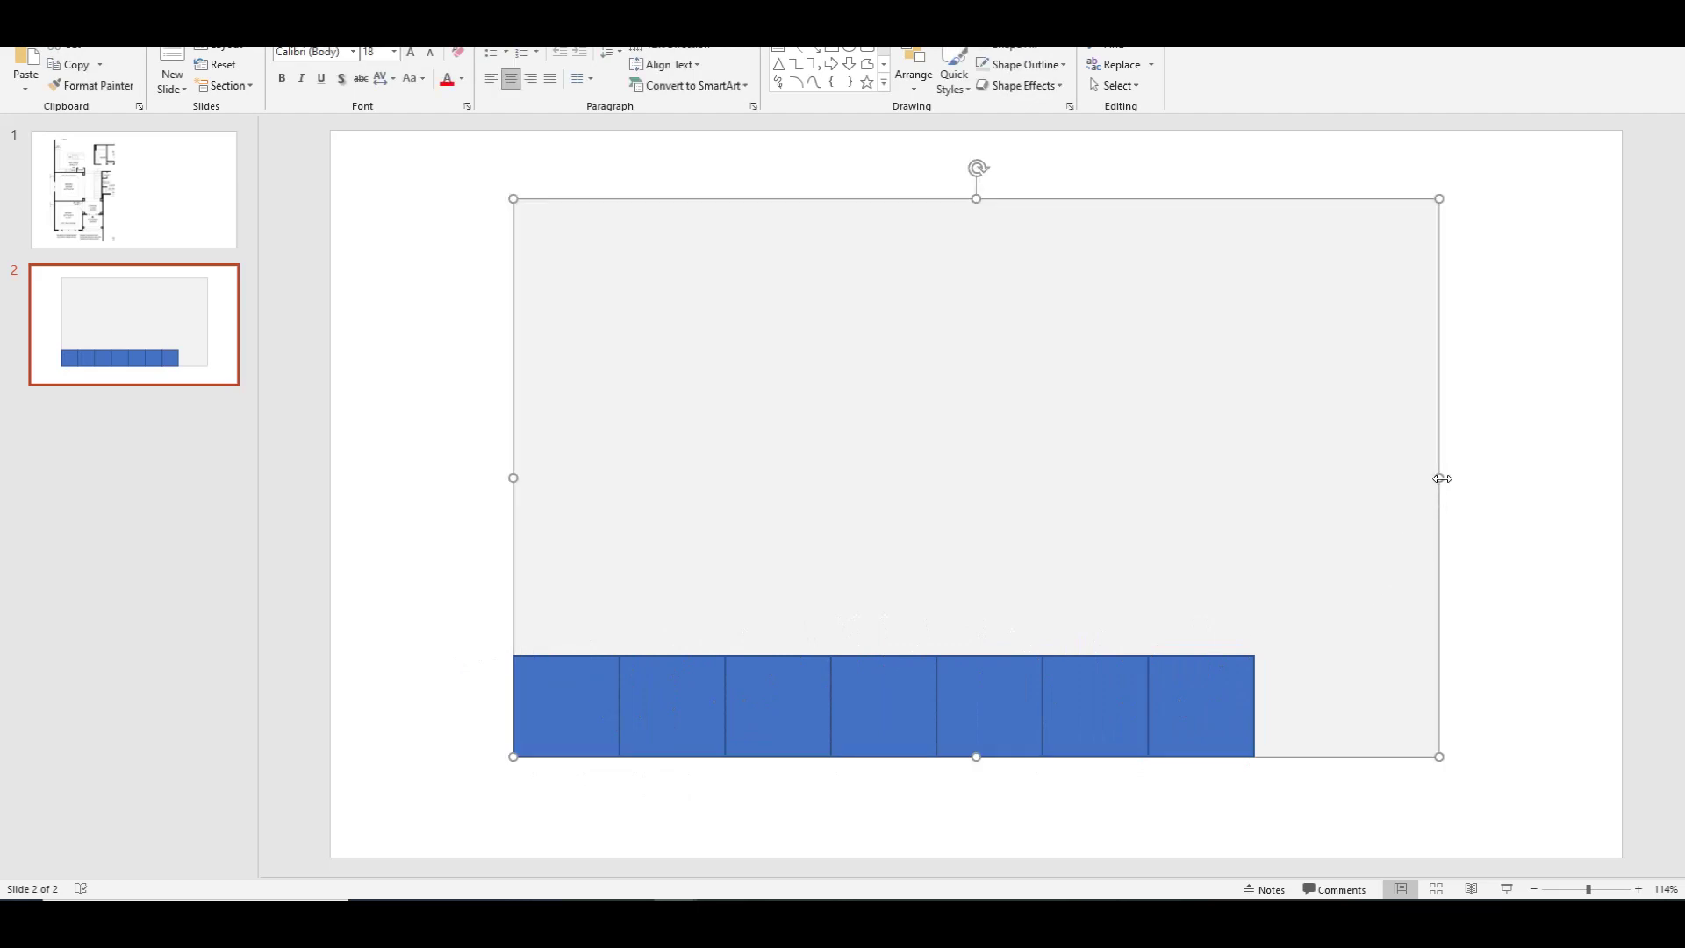
drag(1443, 479, 1255, 510)
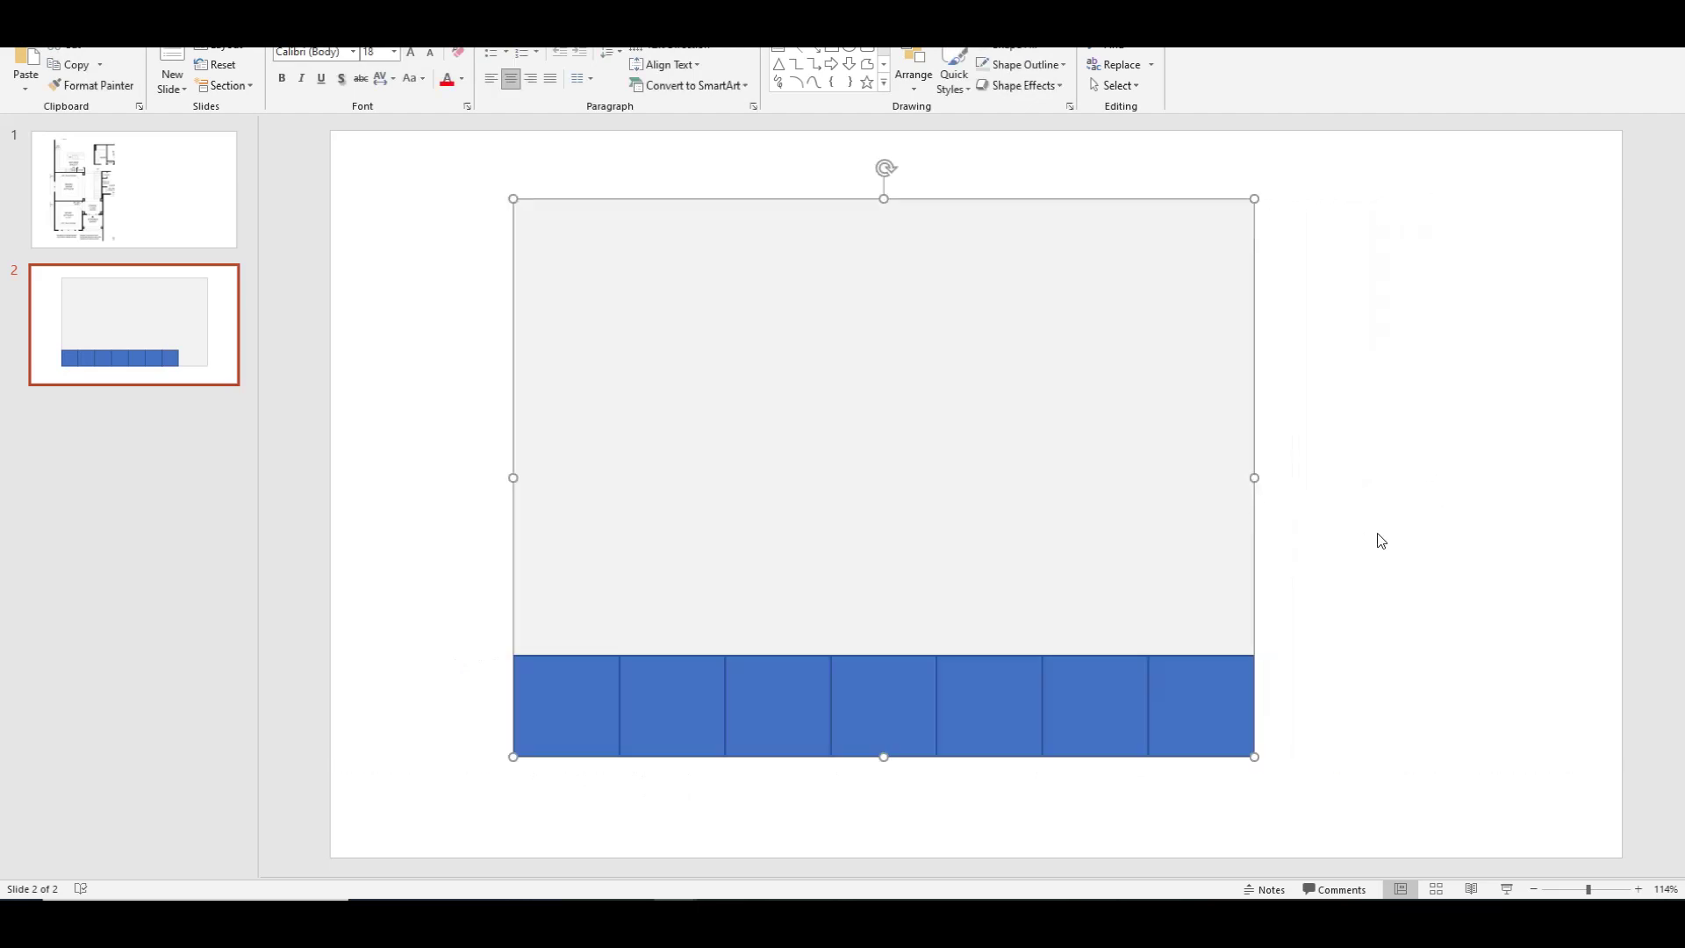
click(1404, 536)
click(1200, 703)
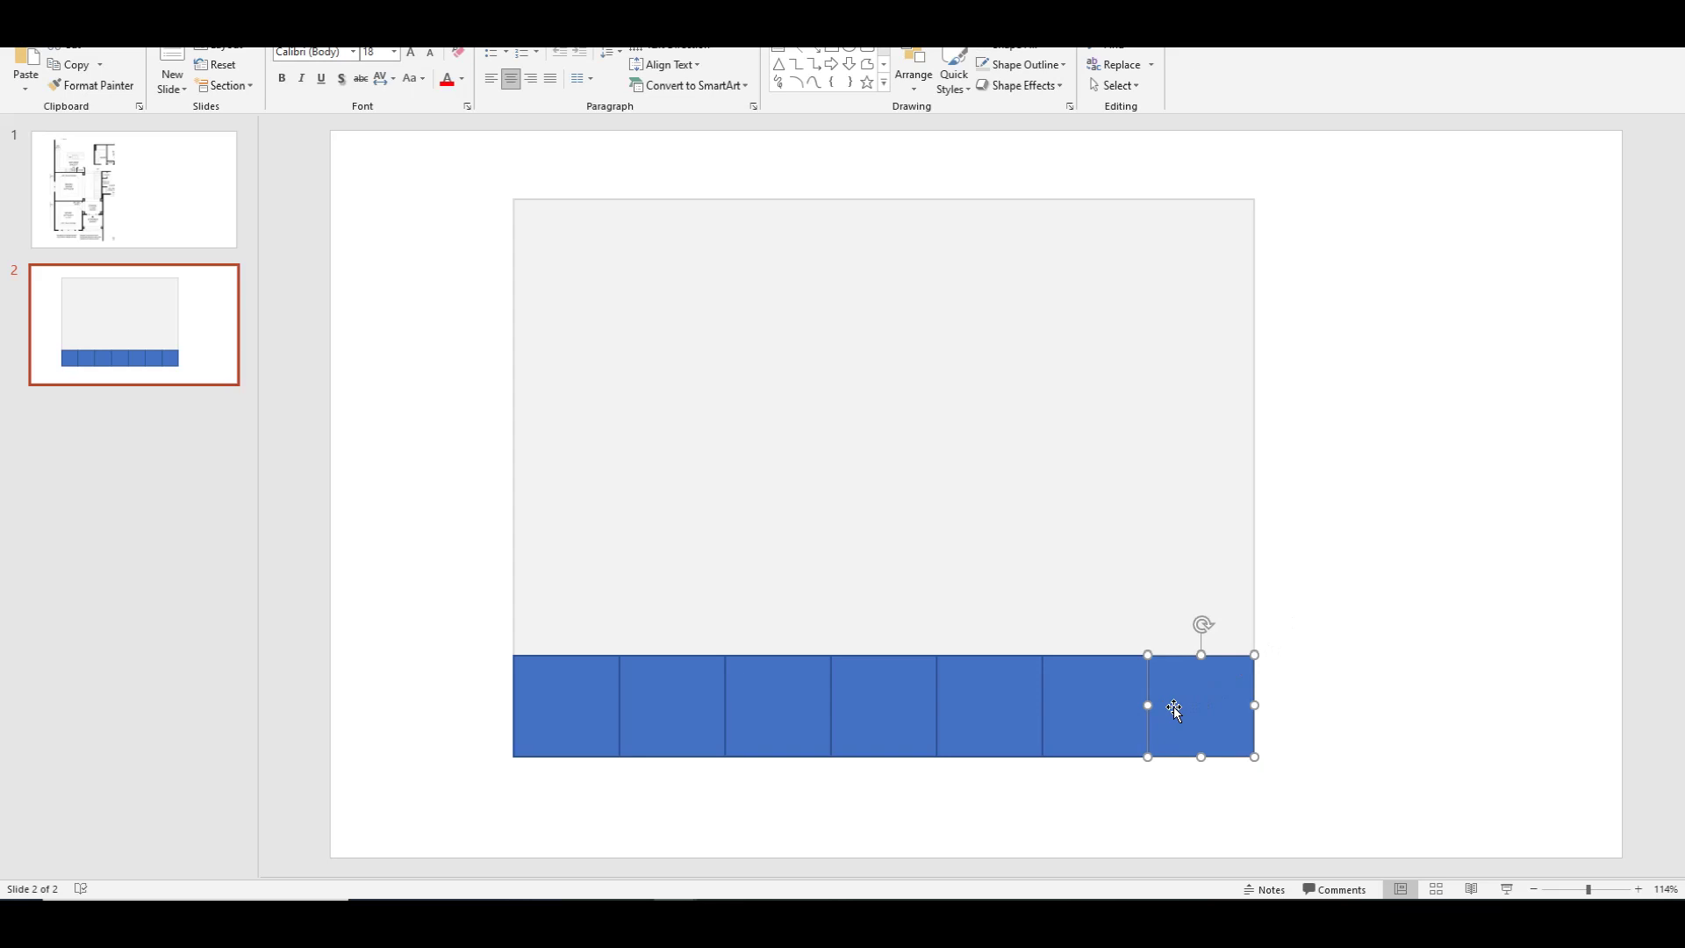
drag(1175, 710, 1180, 603)
drag(1042, 696, 1222, 489)
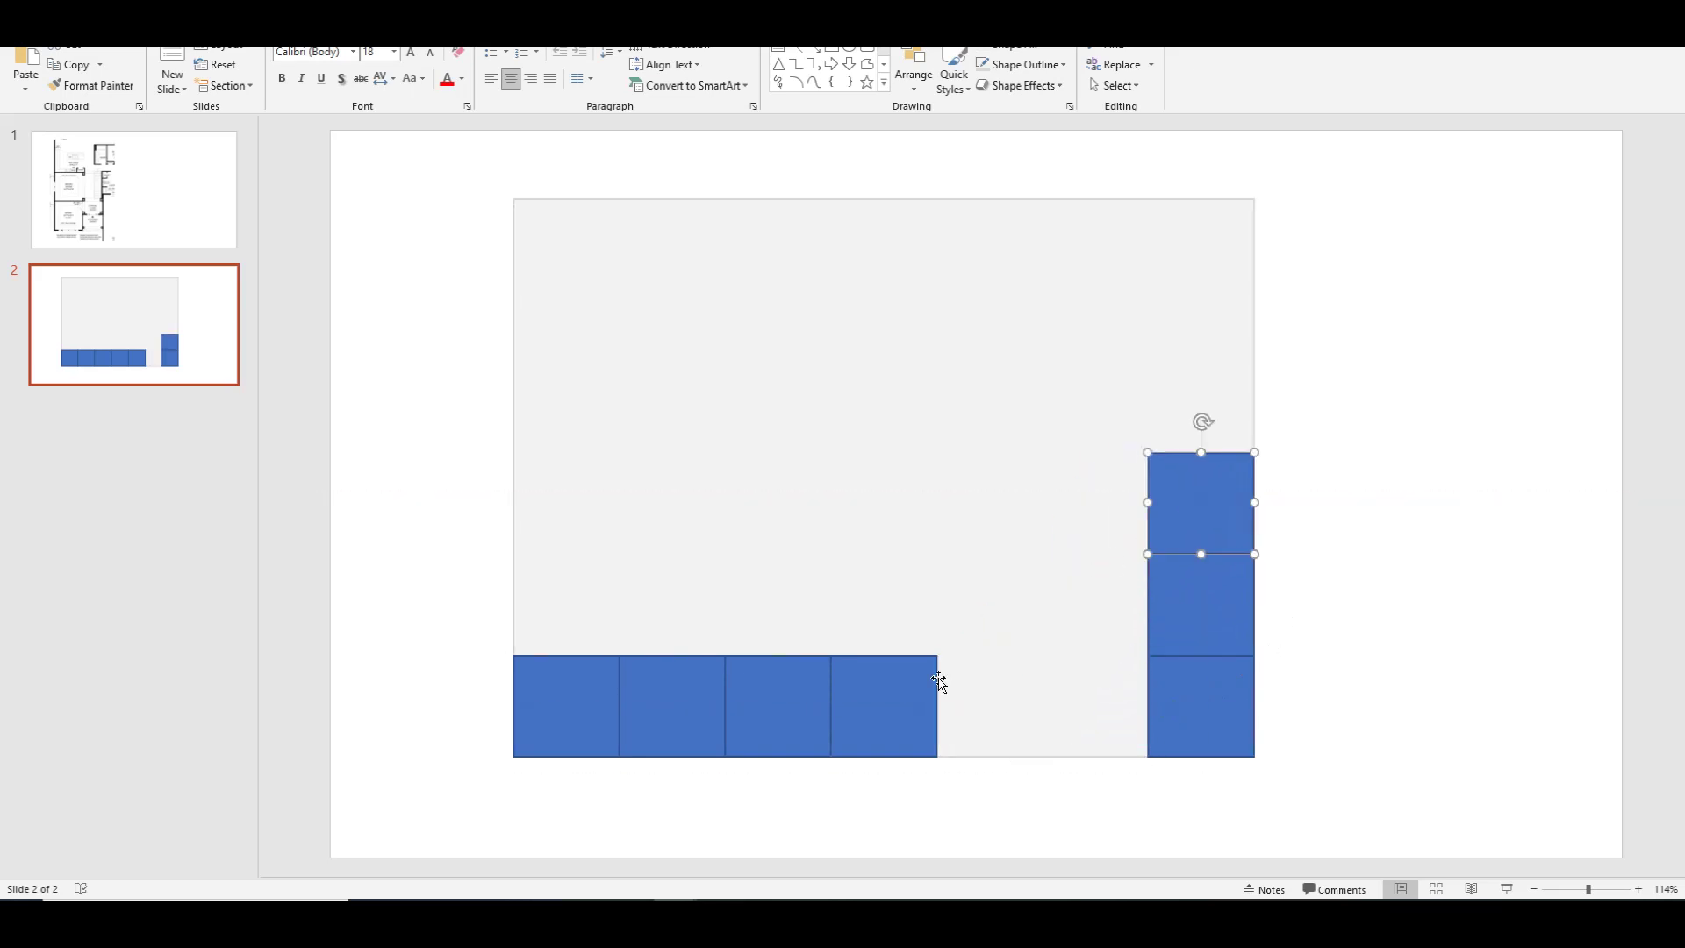
drag(939, 682, 1208, 392)
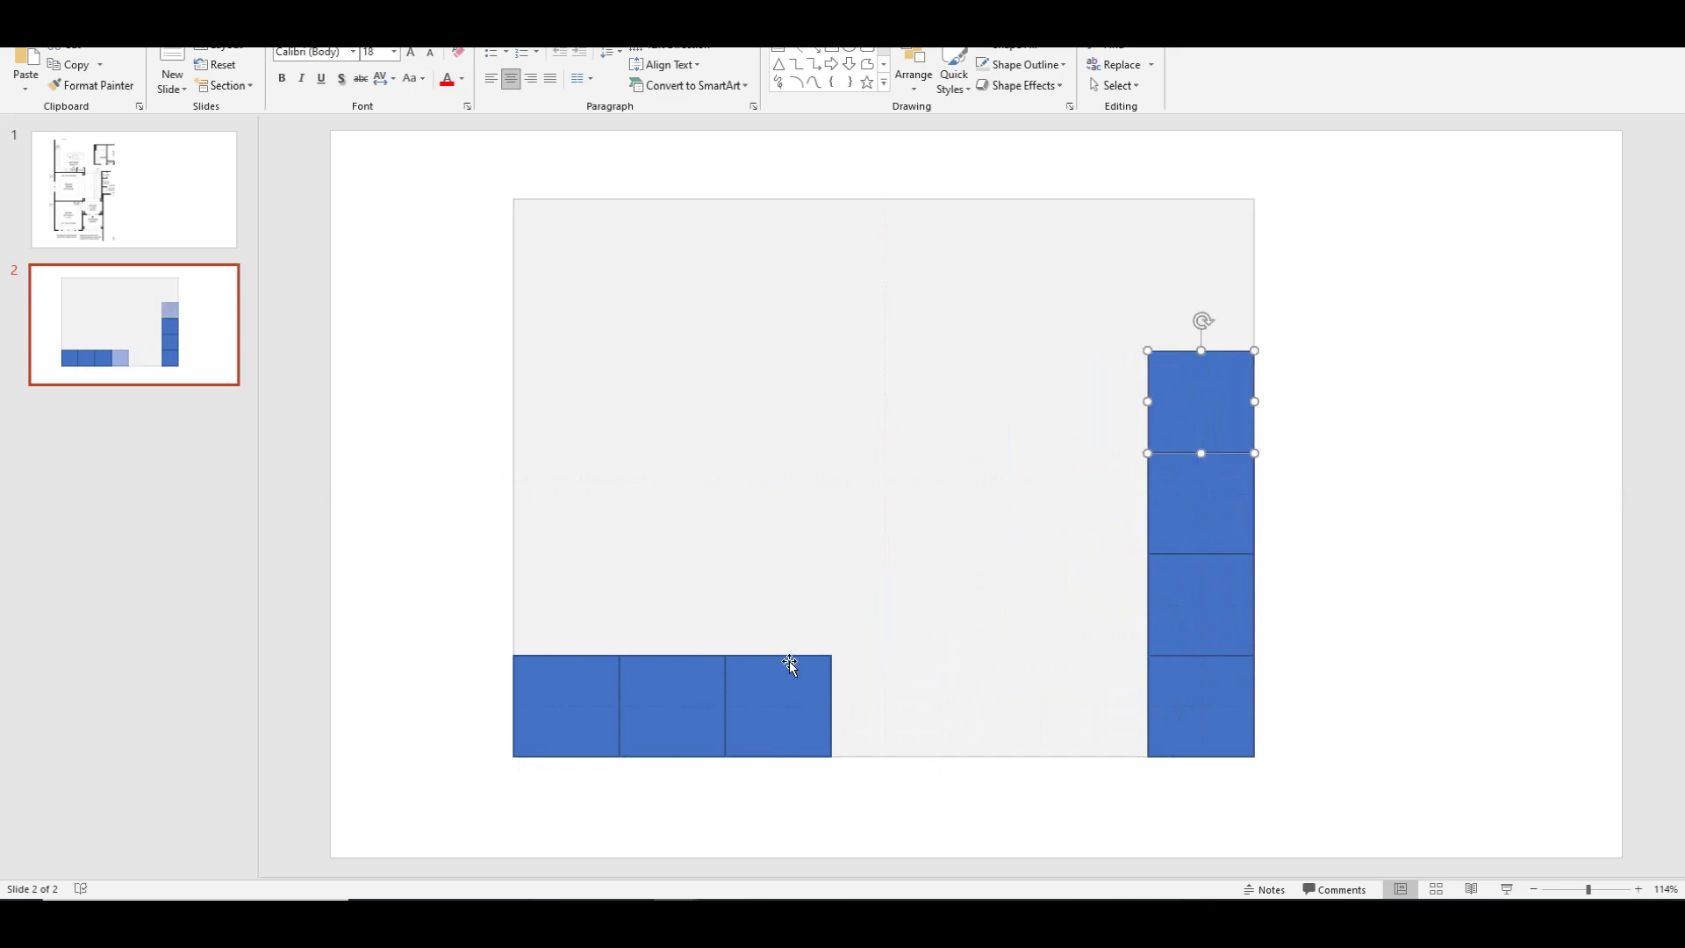
drag(790, 664, 1211, 258)
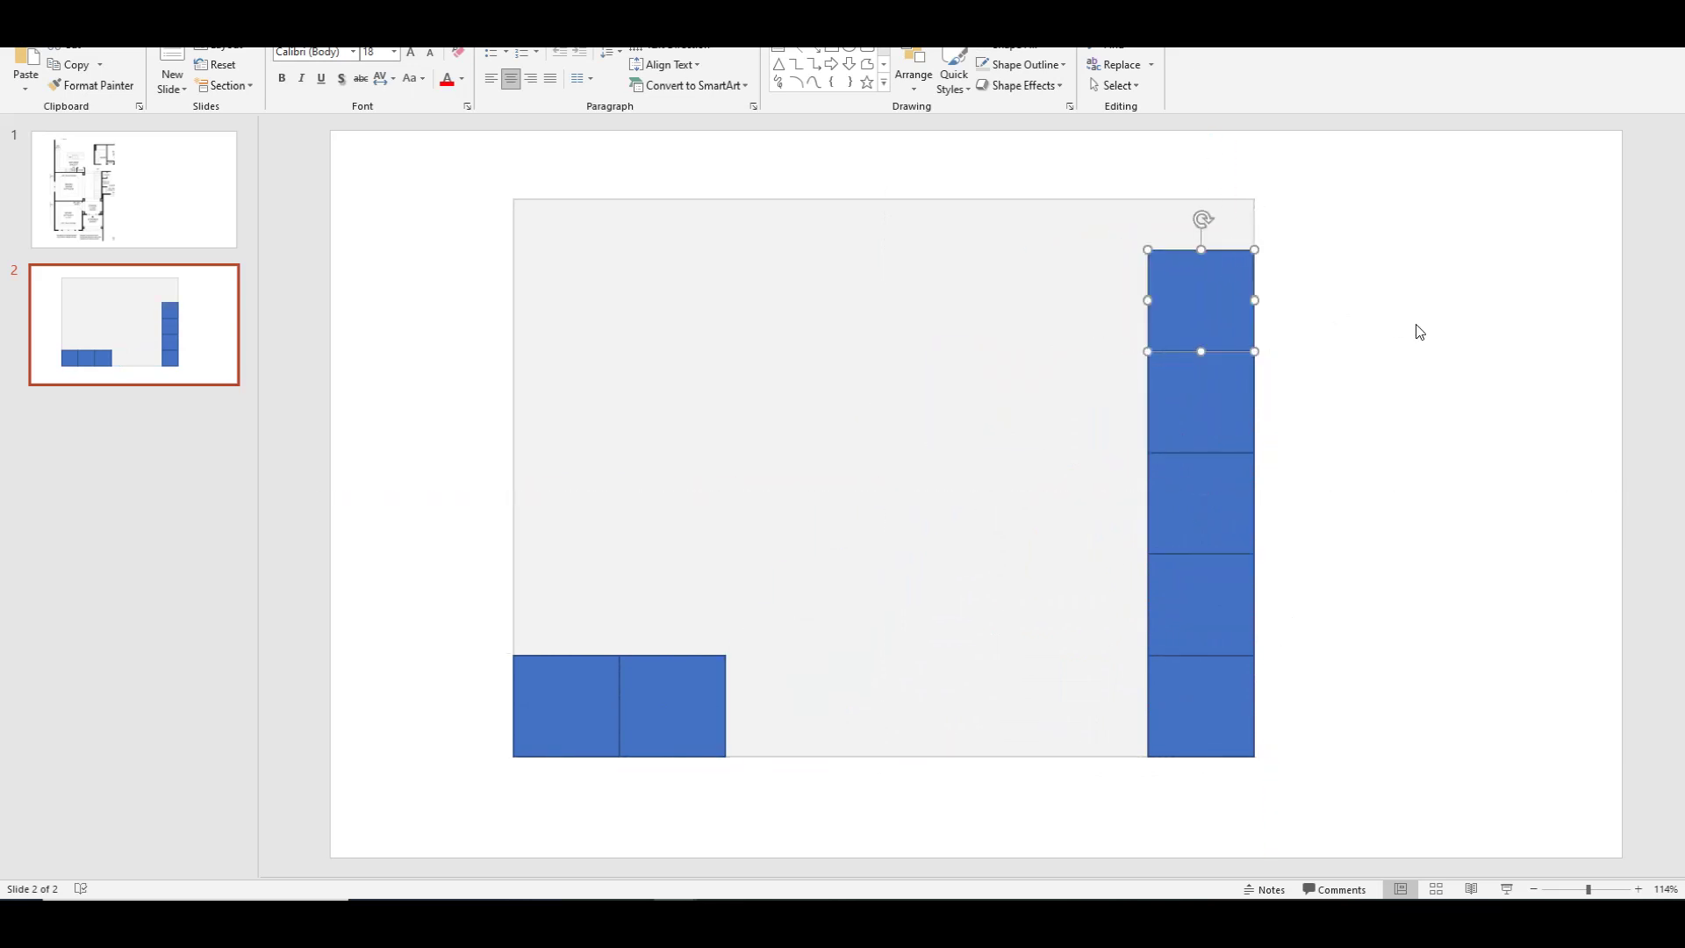
click(1419, 332)
- Lower the grey wall's top edge level with the square column
click(914, 201)
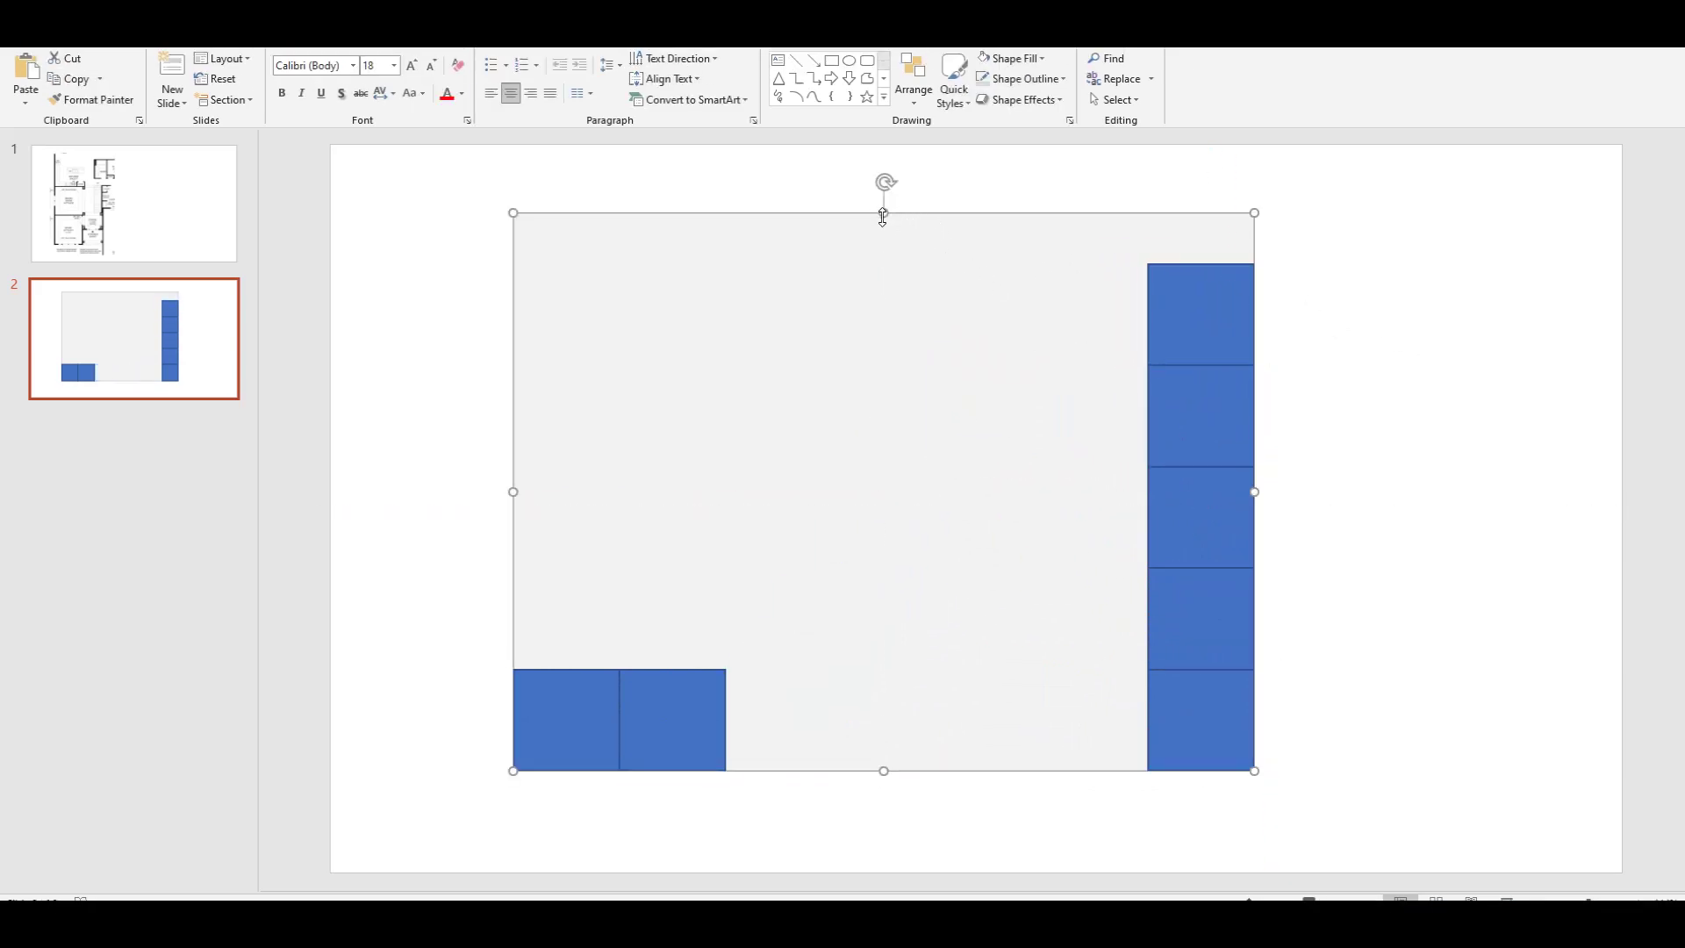
drag(883, 216, 883, 218)
click(1422, 312)
click(887, 220)
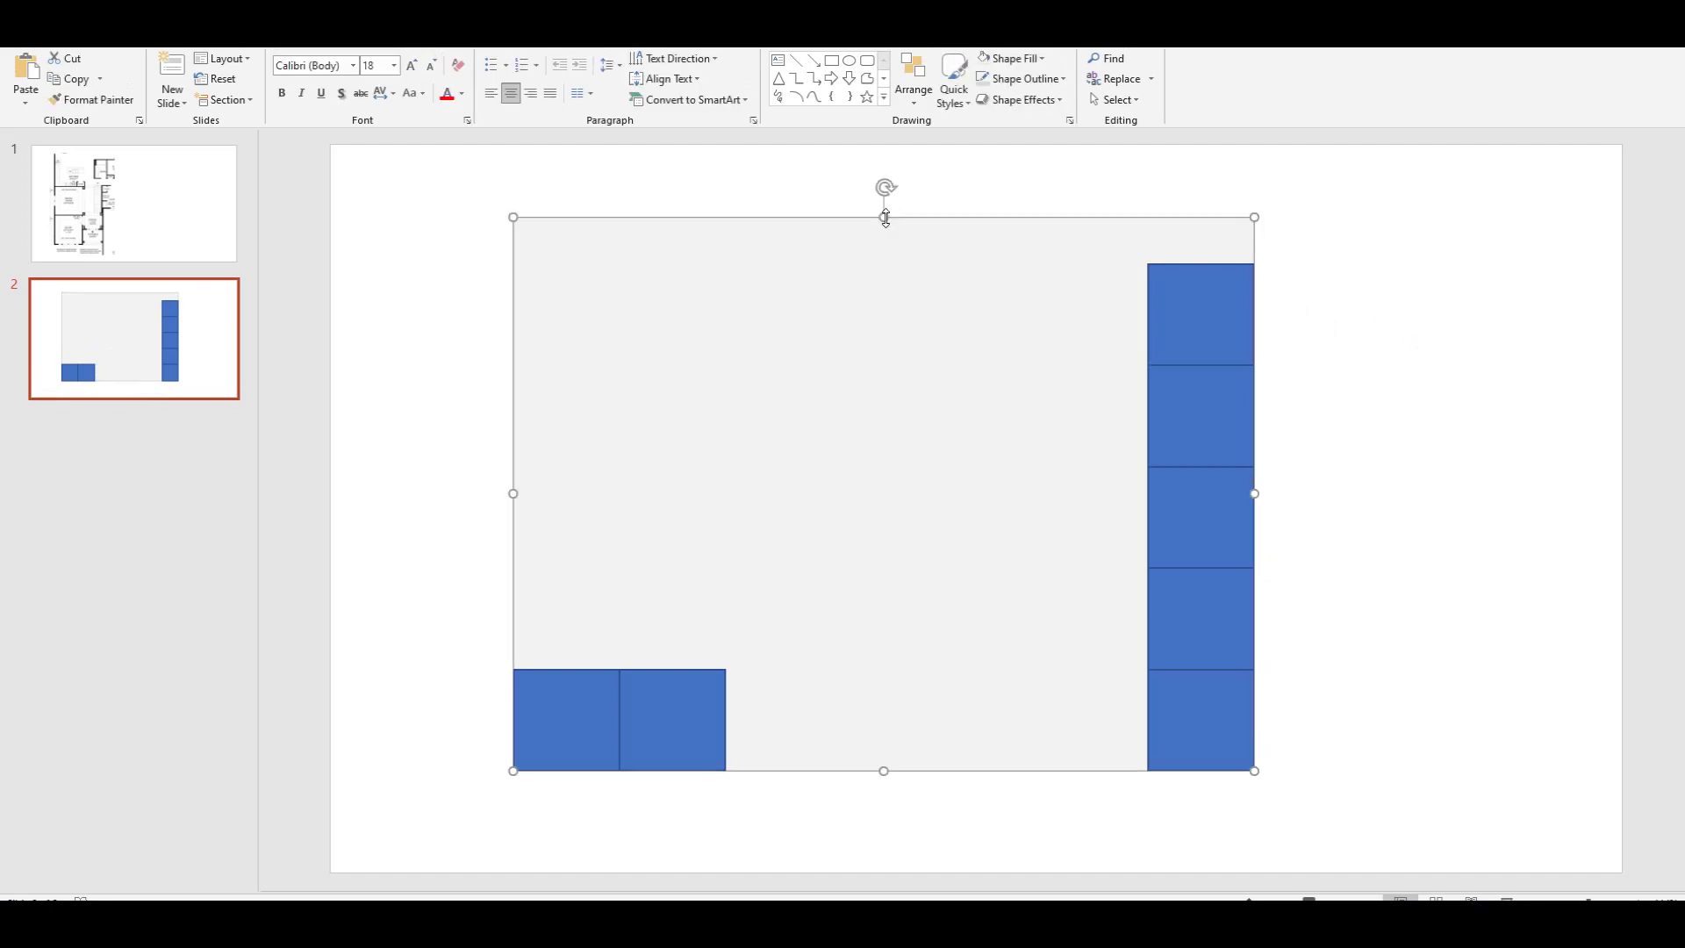
drag(883, 217, 884, 263)
click(1398, 390)
- Delete the extra squares and move the last one to the wall's lower left
click(696, 718)
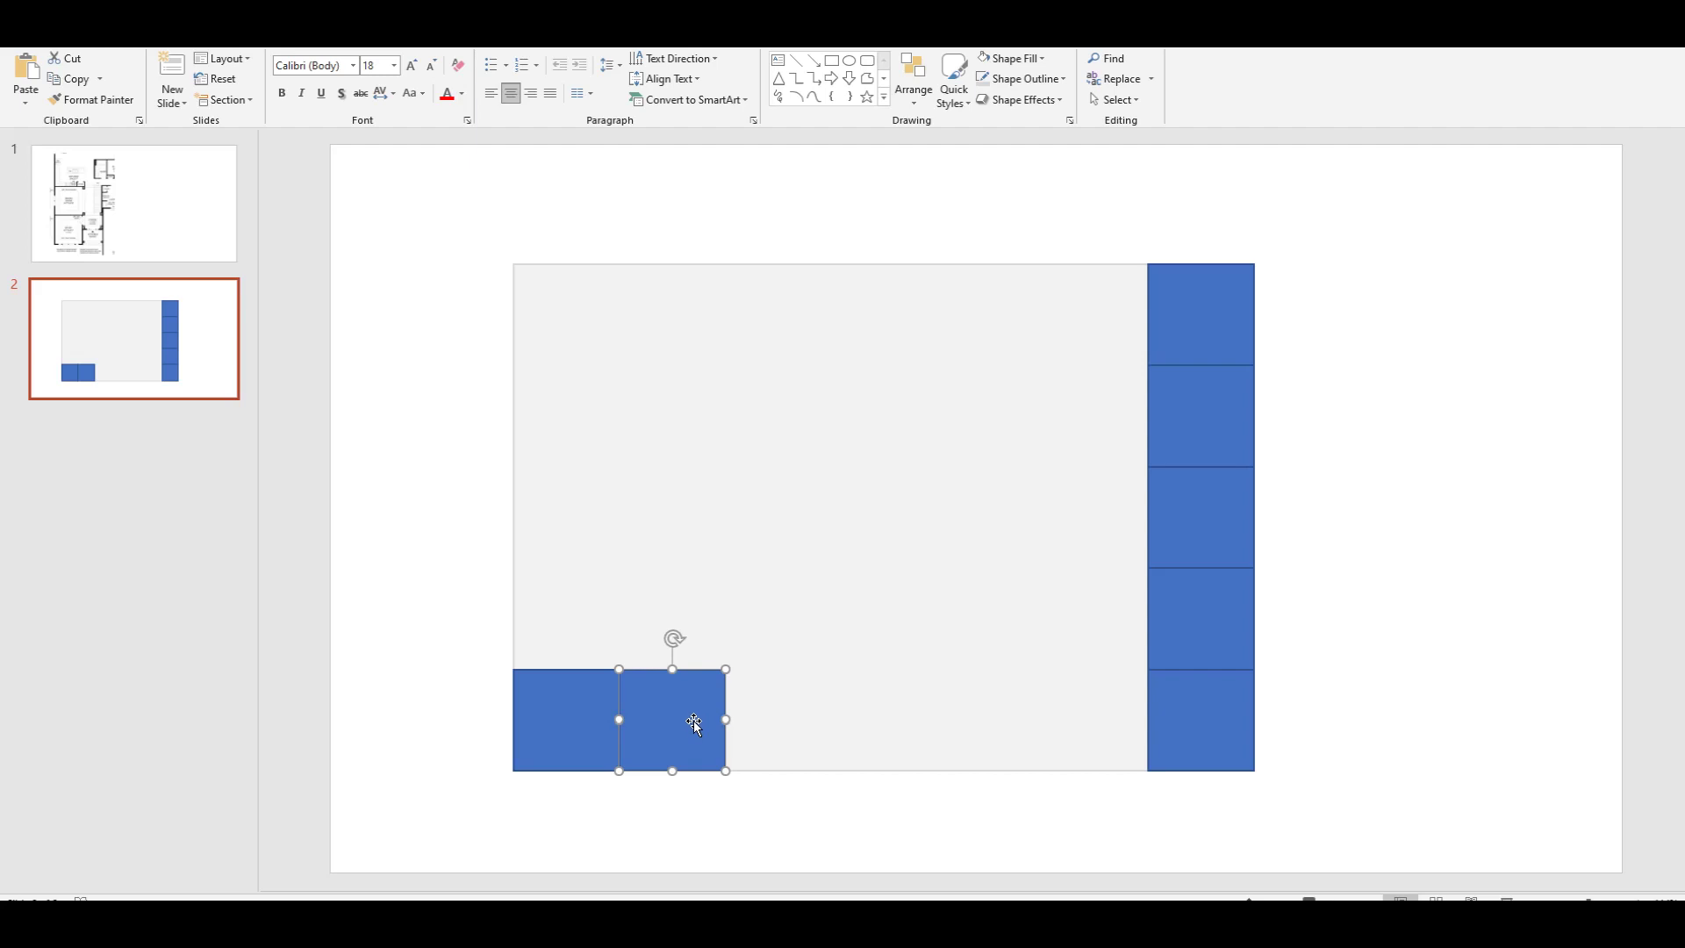
key(Delete)
click(591, 740)
key(Delete)
click(1197, 703)
drag(1196, 703, 1188, 625)
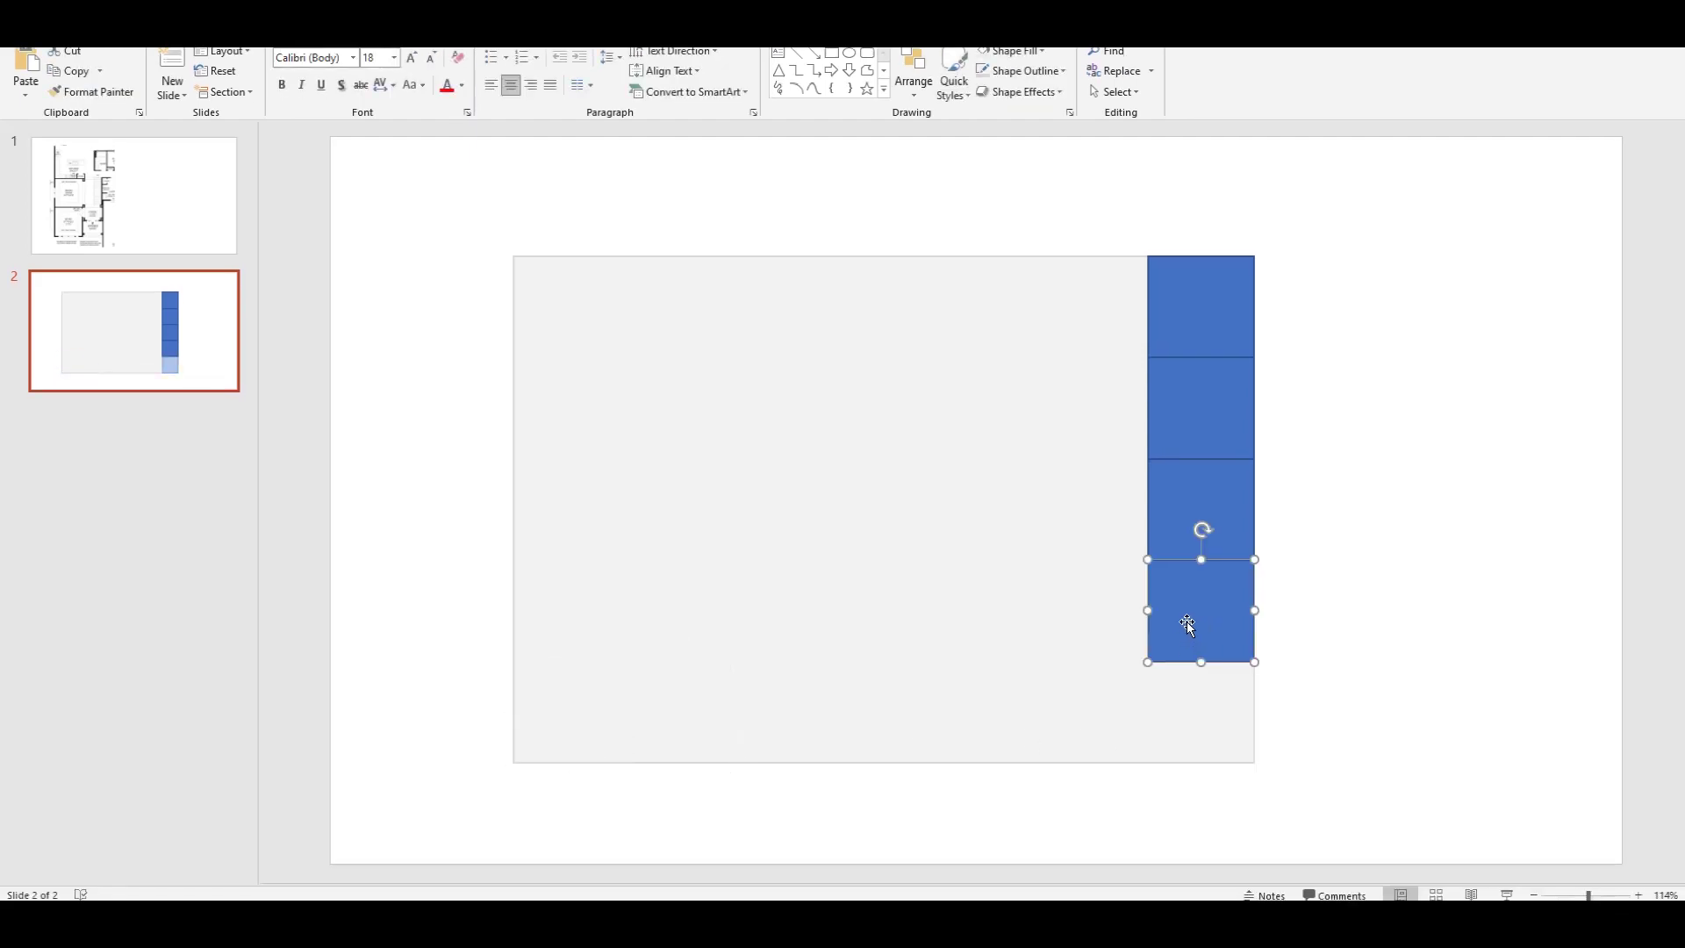
key(Delete)
click(1199, 527)
key(Delete)
click(1203, 440)
key(Delete)
click(1209, 335)
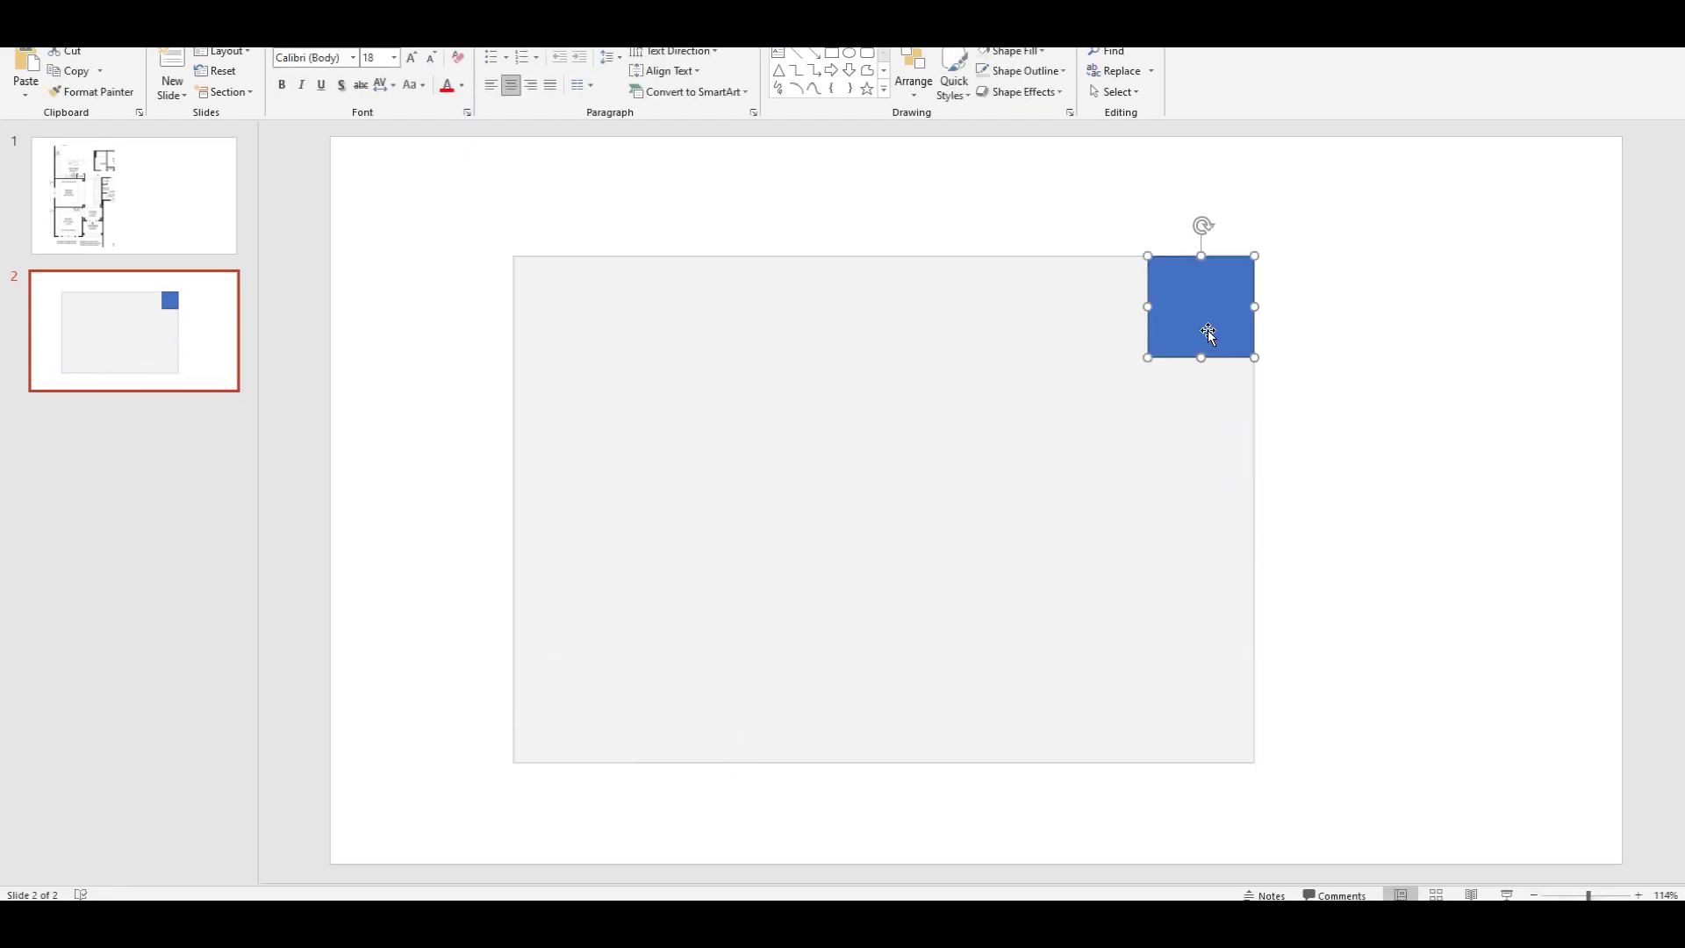
drag(1208, 335, 679, 622)
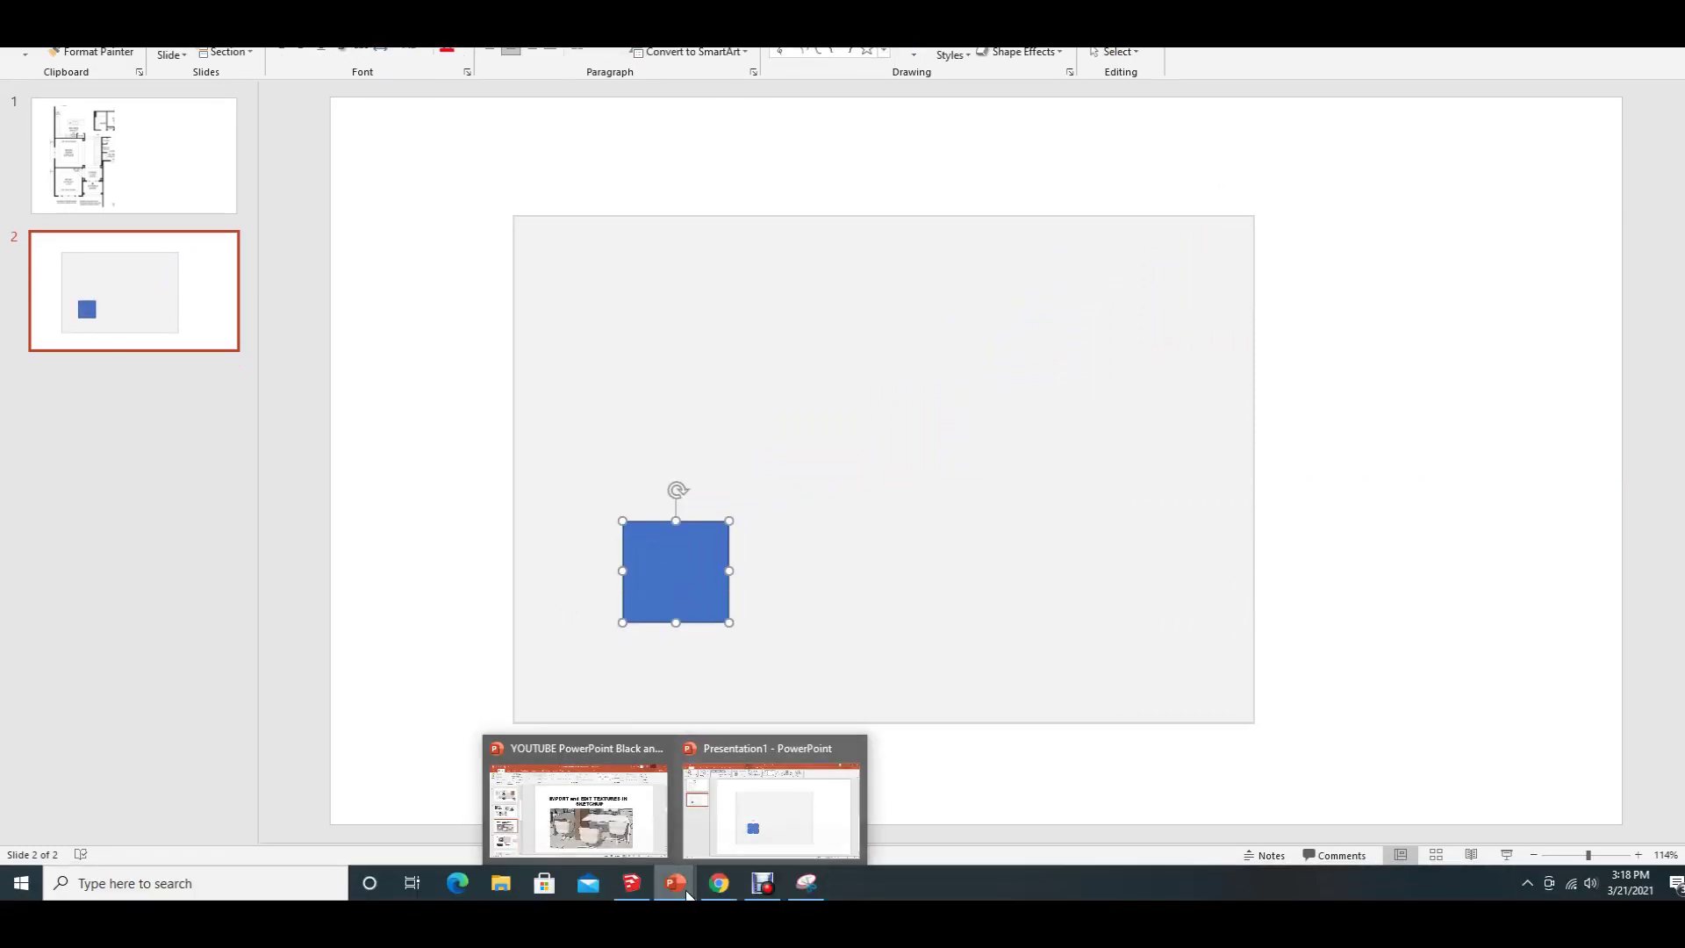
- Open the LAPPVIKEN door product page from the IKEA 'besta door' results
click(719, 883)
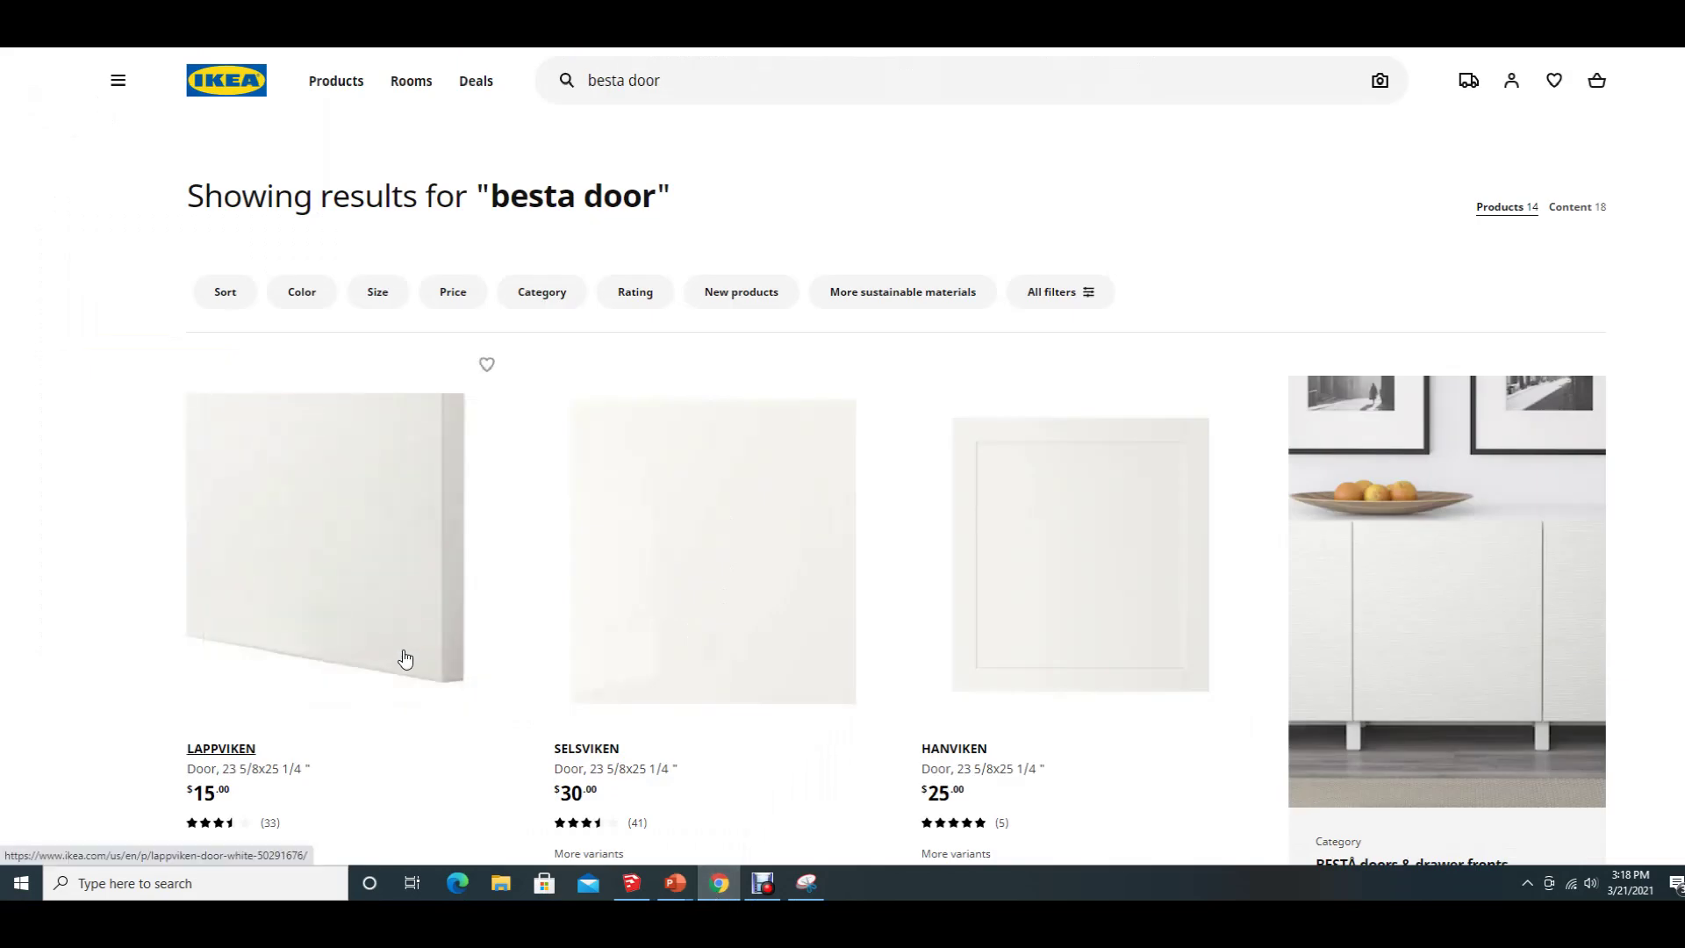
scroll(411, 657, down, 4)
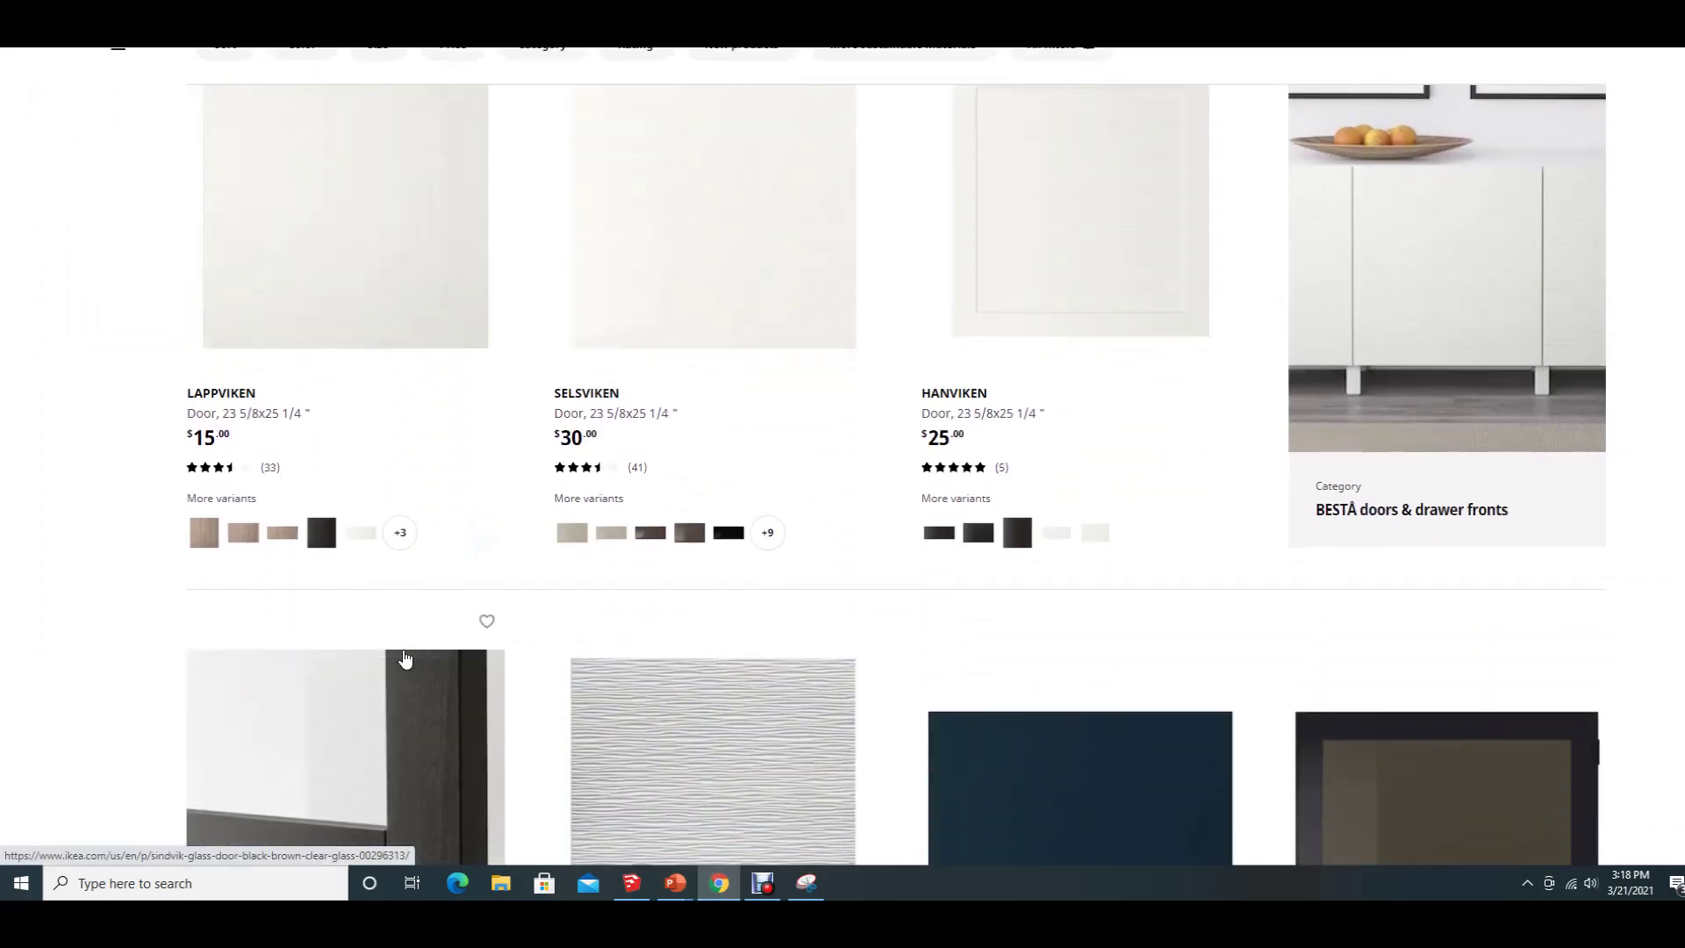
scroll(405, 658, up, 1)
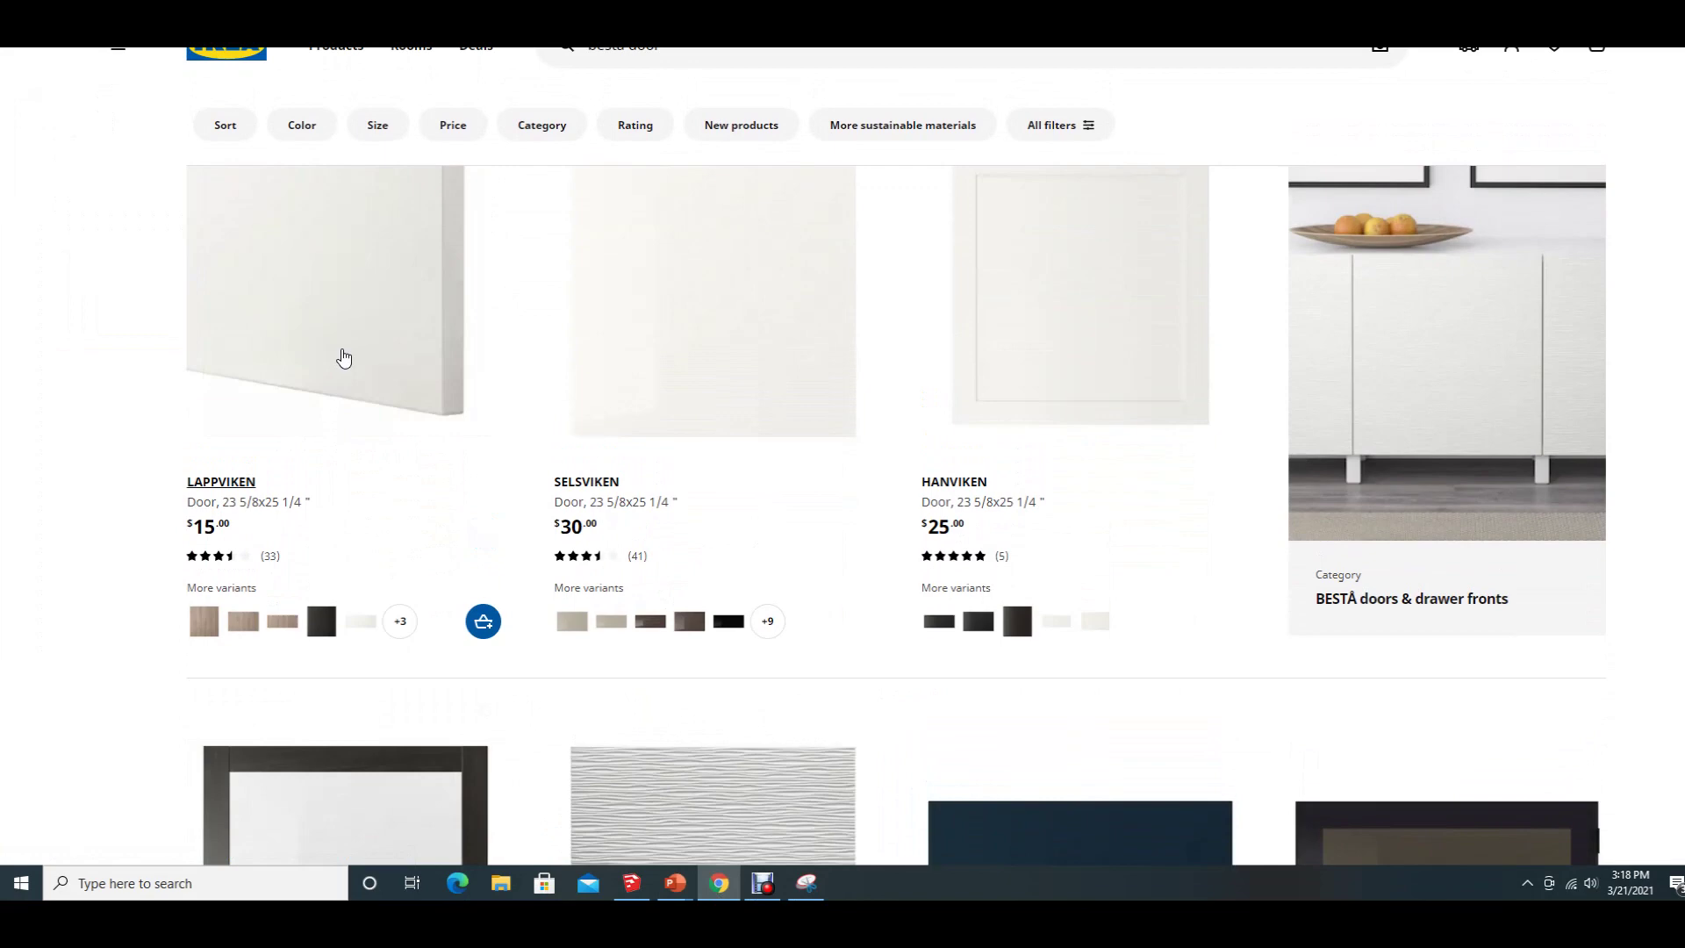
scroll(343, 361, up, 2)
click(343, 357)
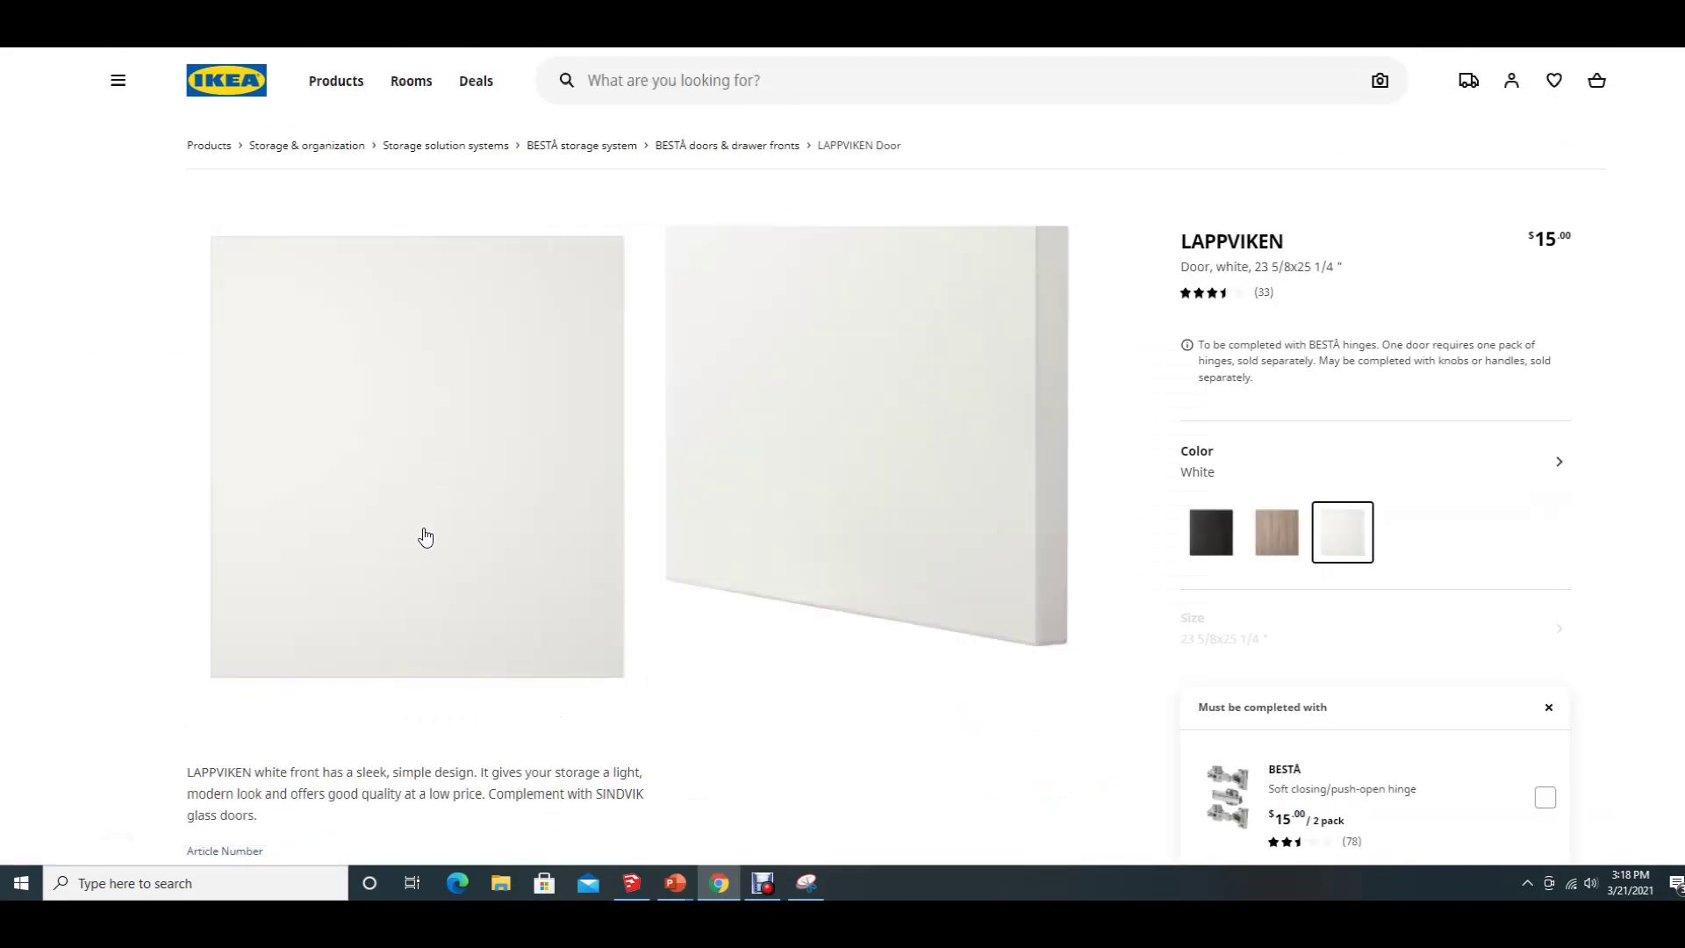
- Switch the LAPPVIKEN door to Black-brown and bring up Snipping Tool
scroll(496, 608, down, 2)
scroll(497, 602, down, 1)
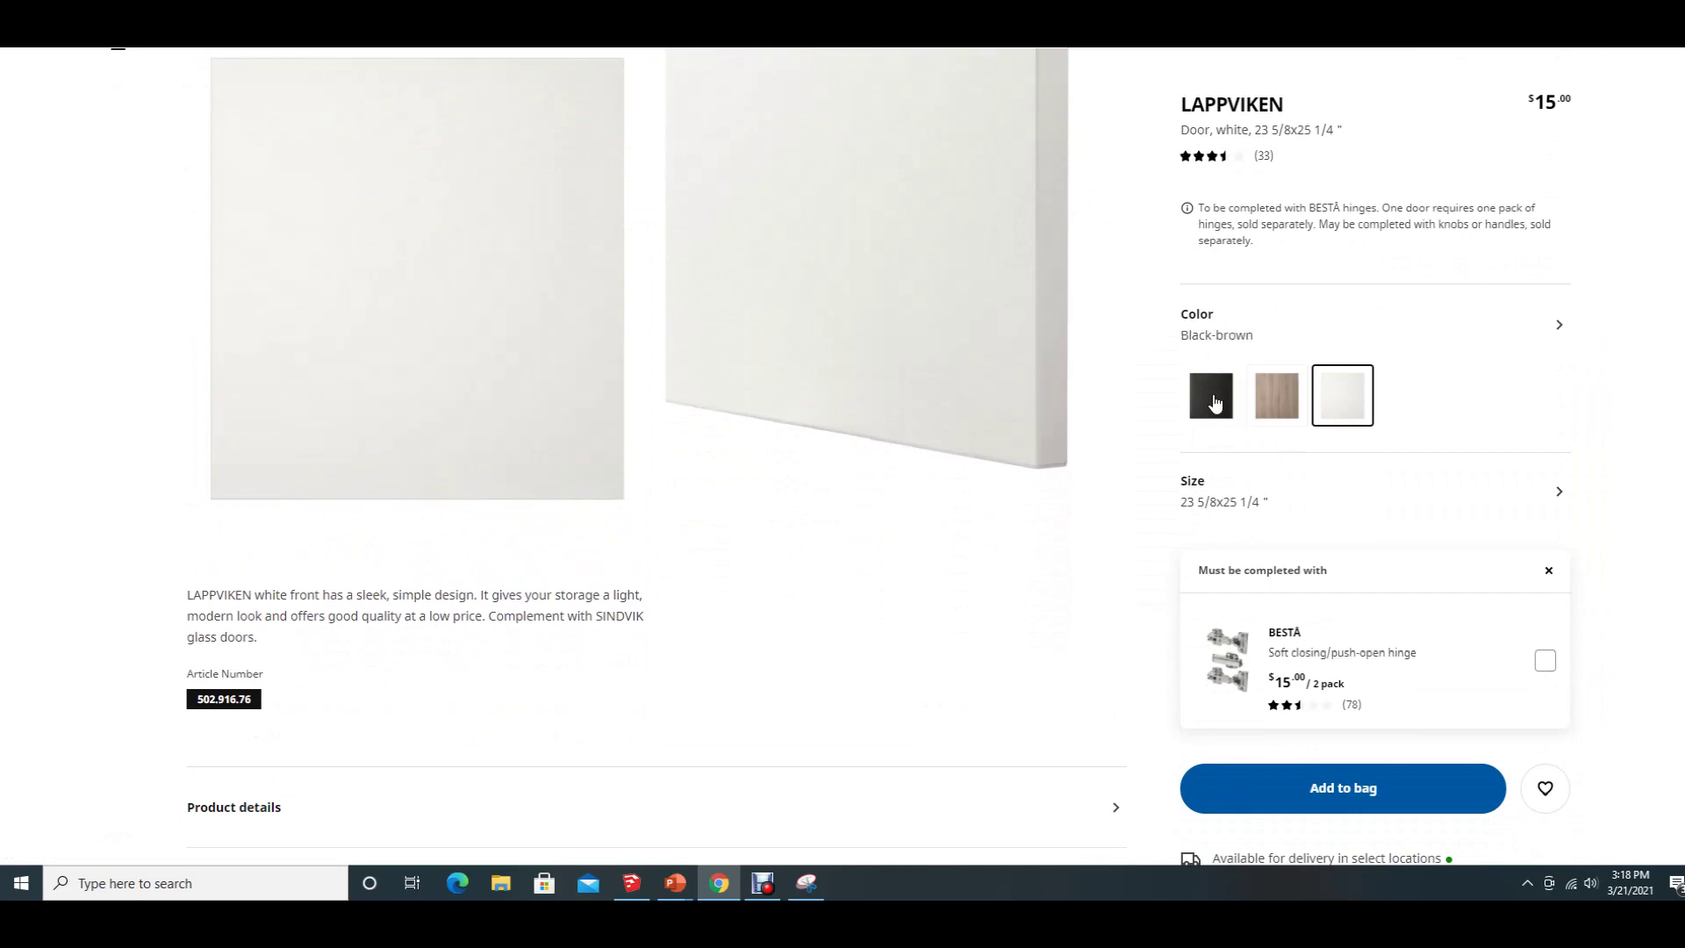
click(1213, 399)
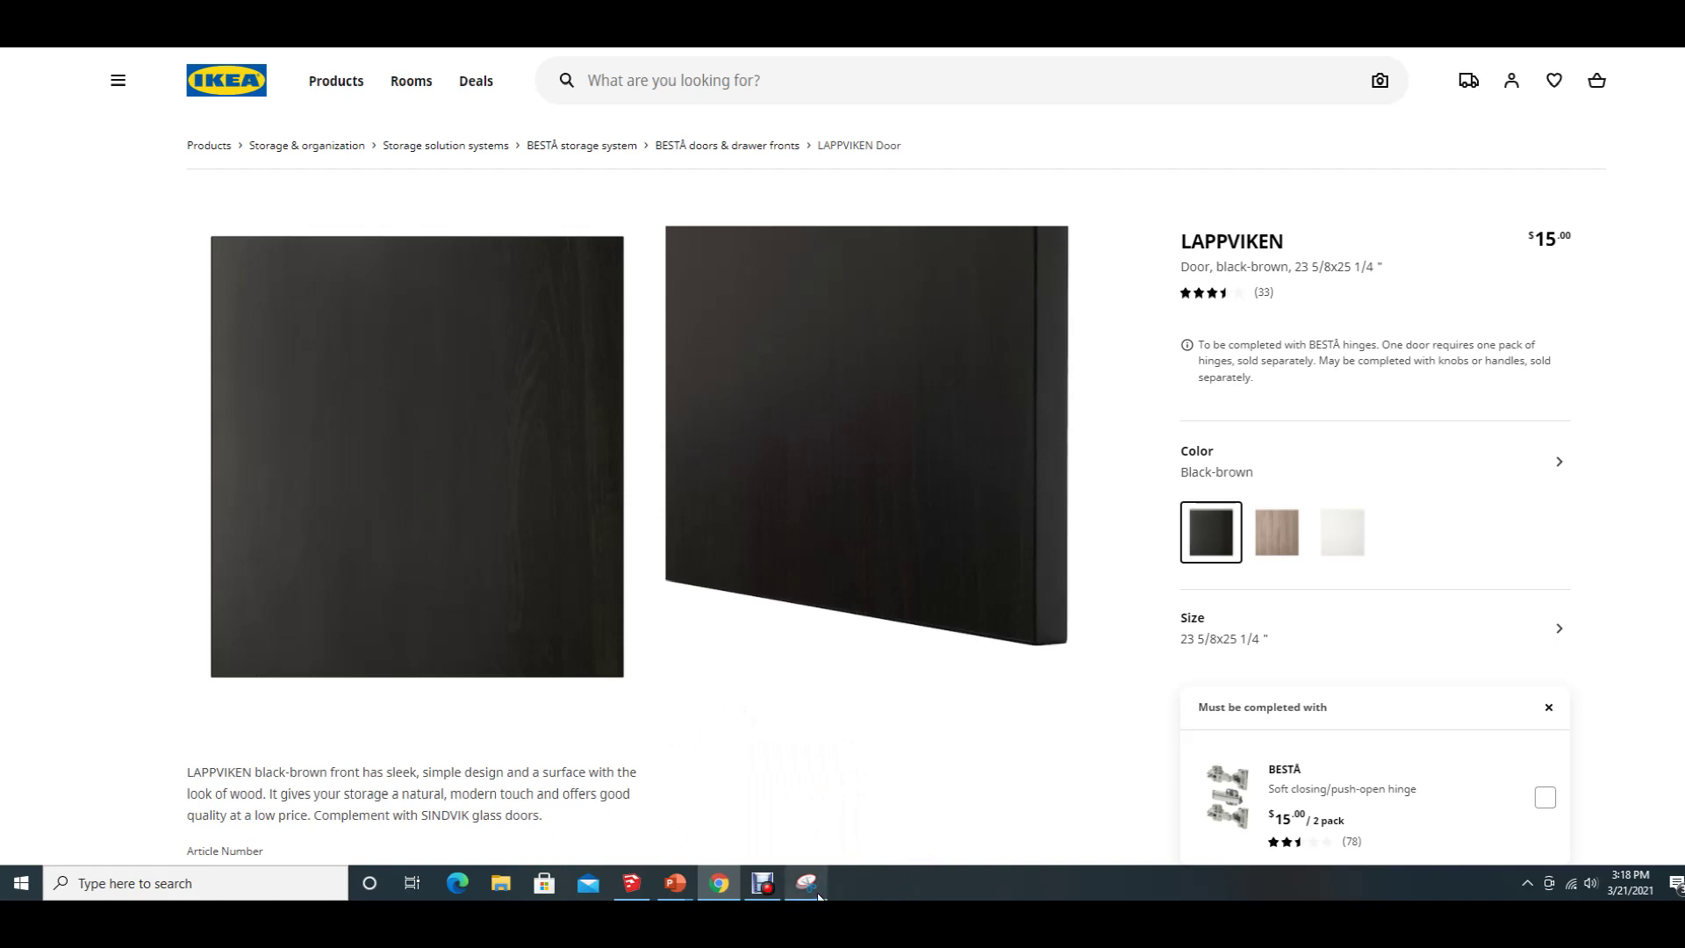
click(817, 893)
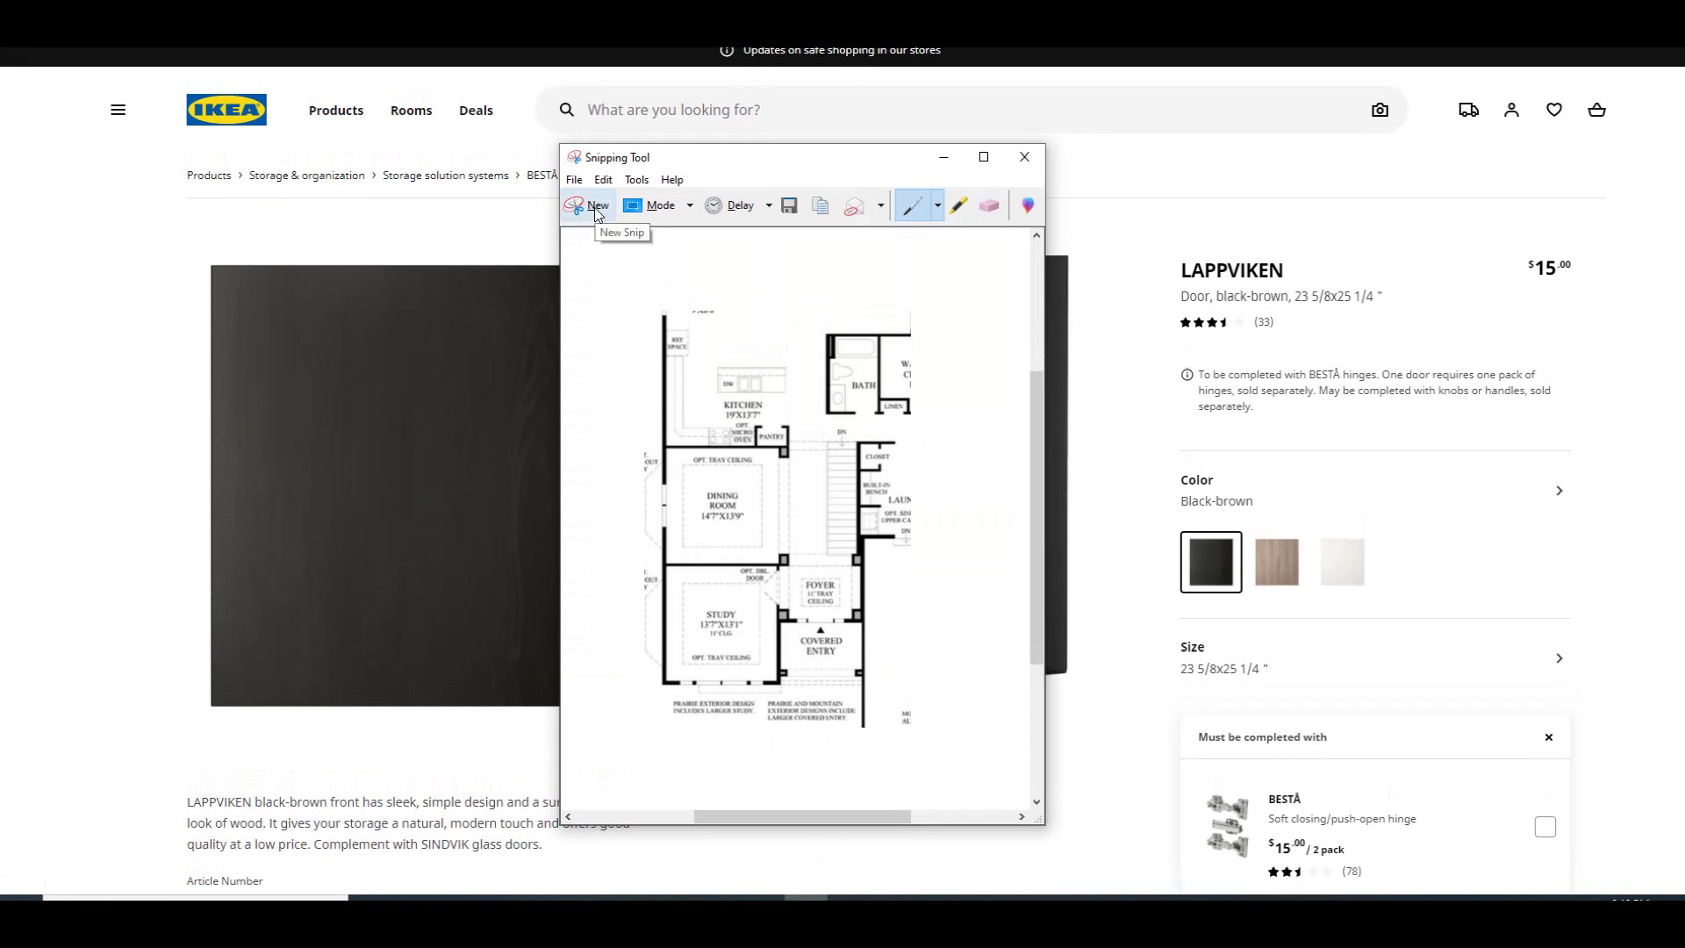
- Snip the black-brown LAPPVIKEN door front image and copy the snip
click(596, 213)
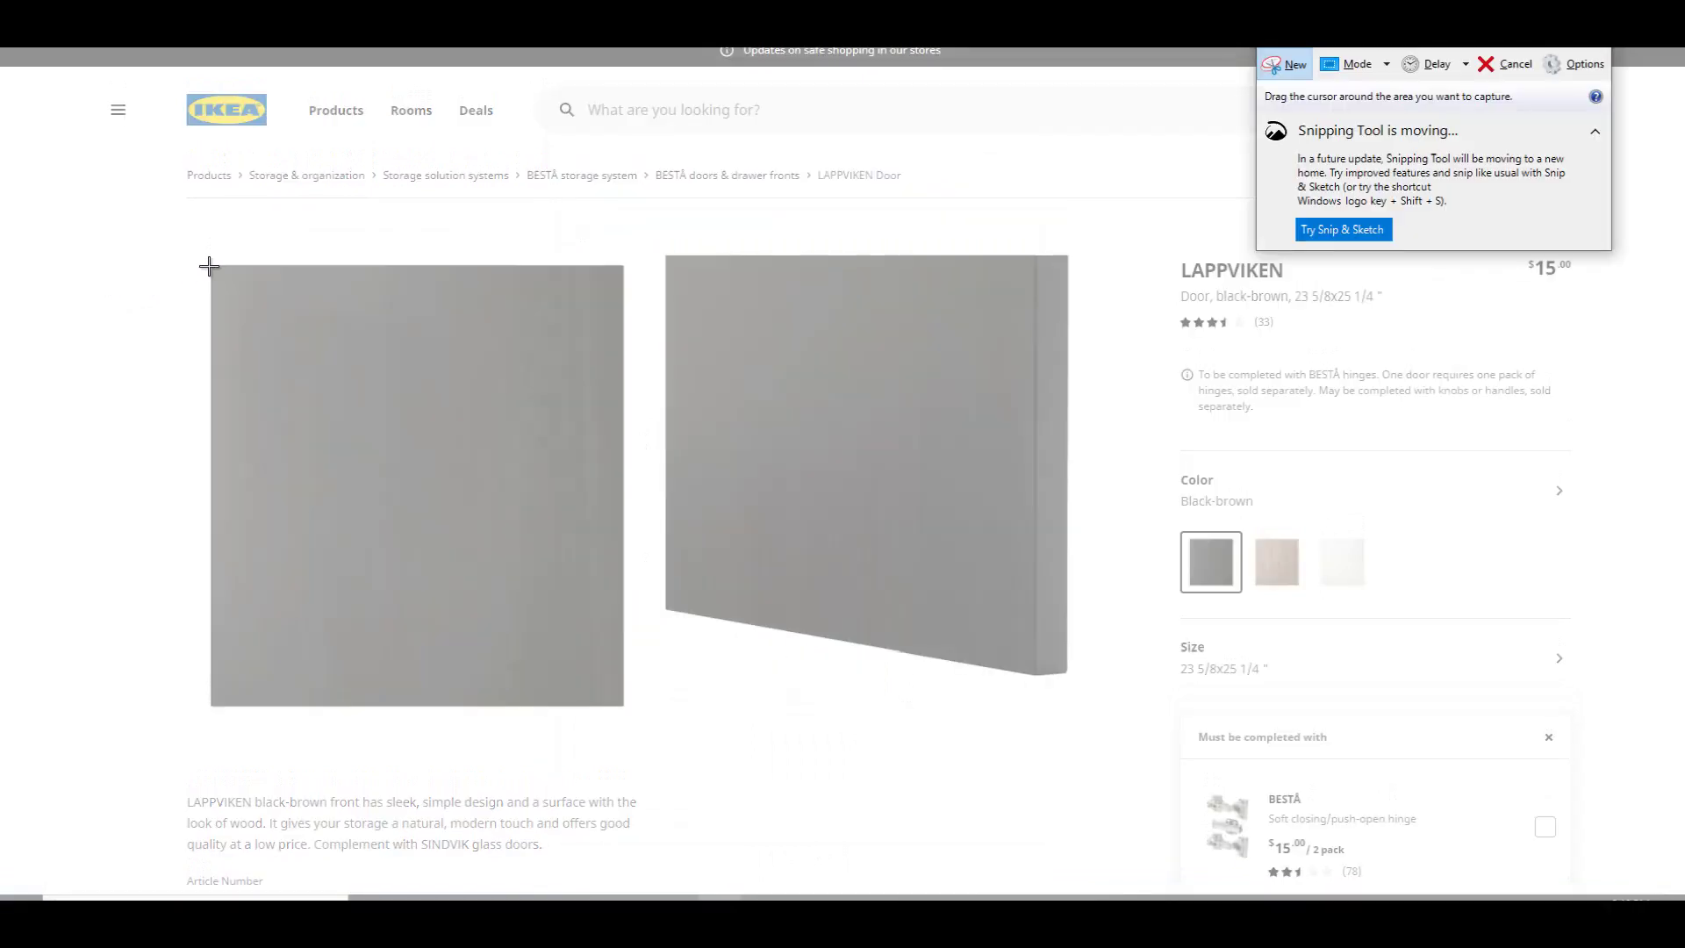
drag(209, 266, 622, 703)
right_click(458, 477)
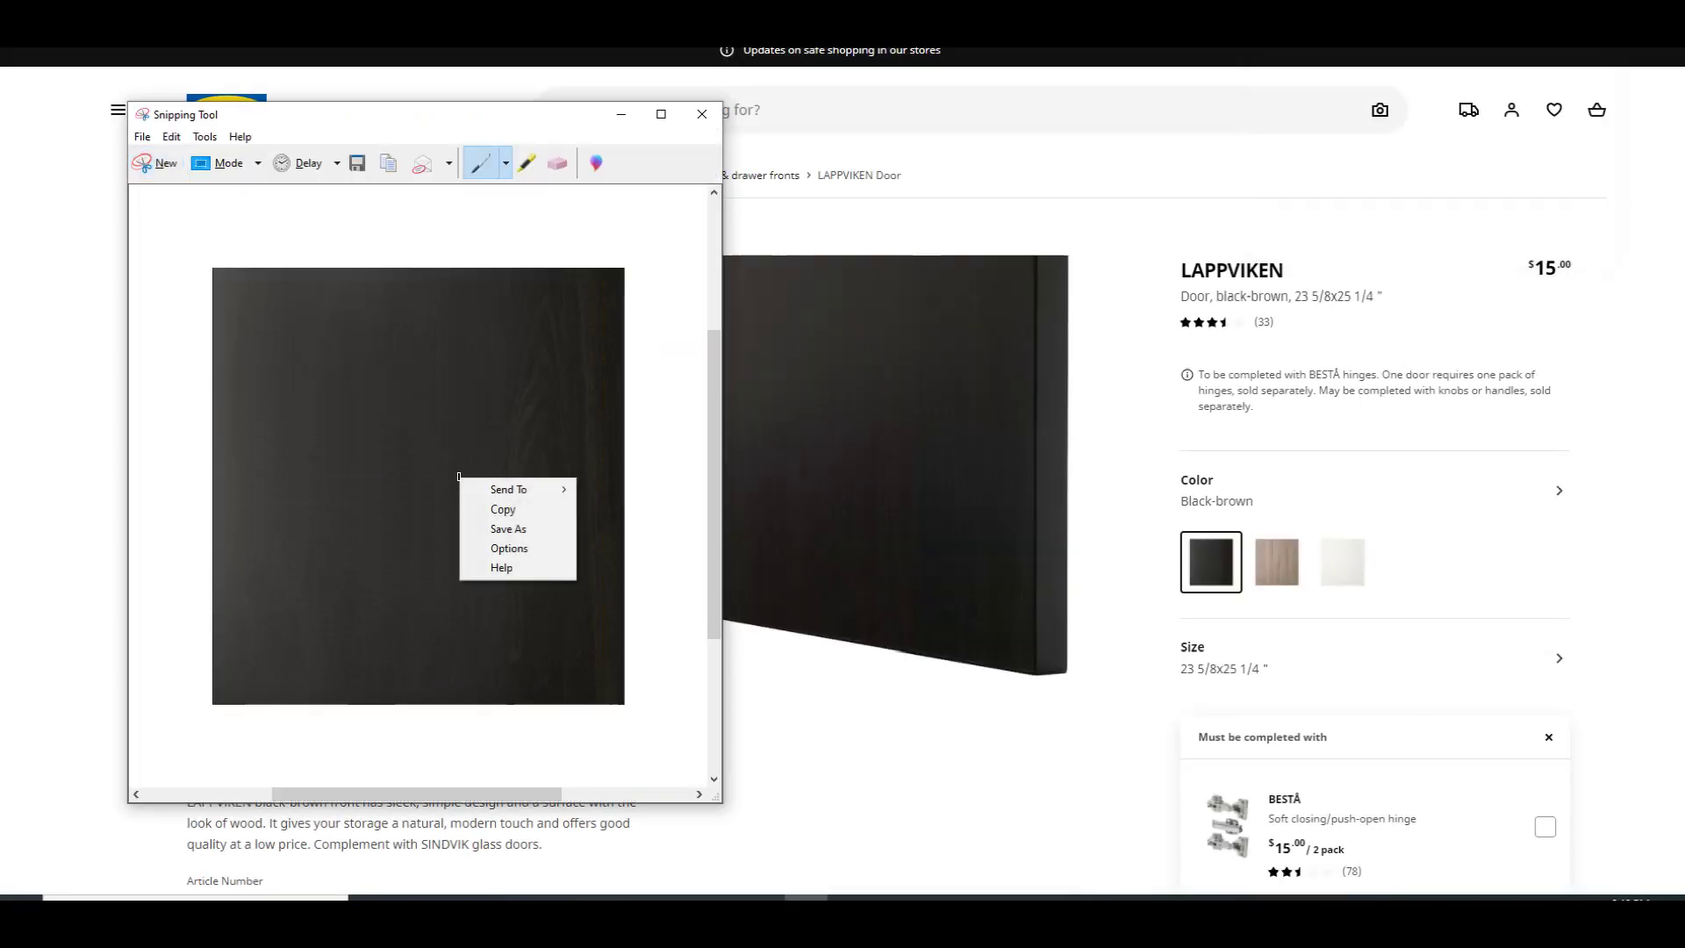
click(505, 513)
- Paste the black-brown door snip onto the PowerPoint slide
mouse_move(676, 885)
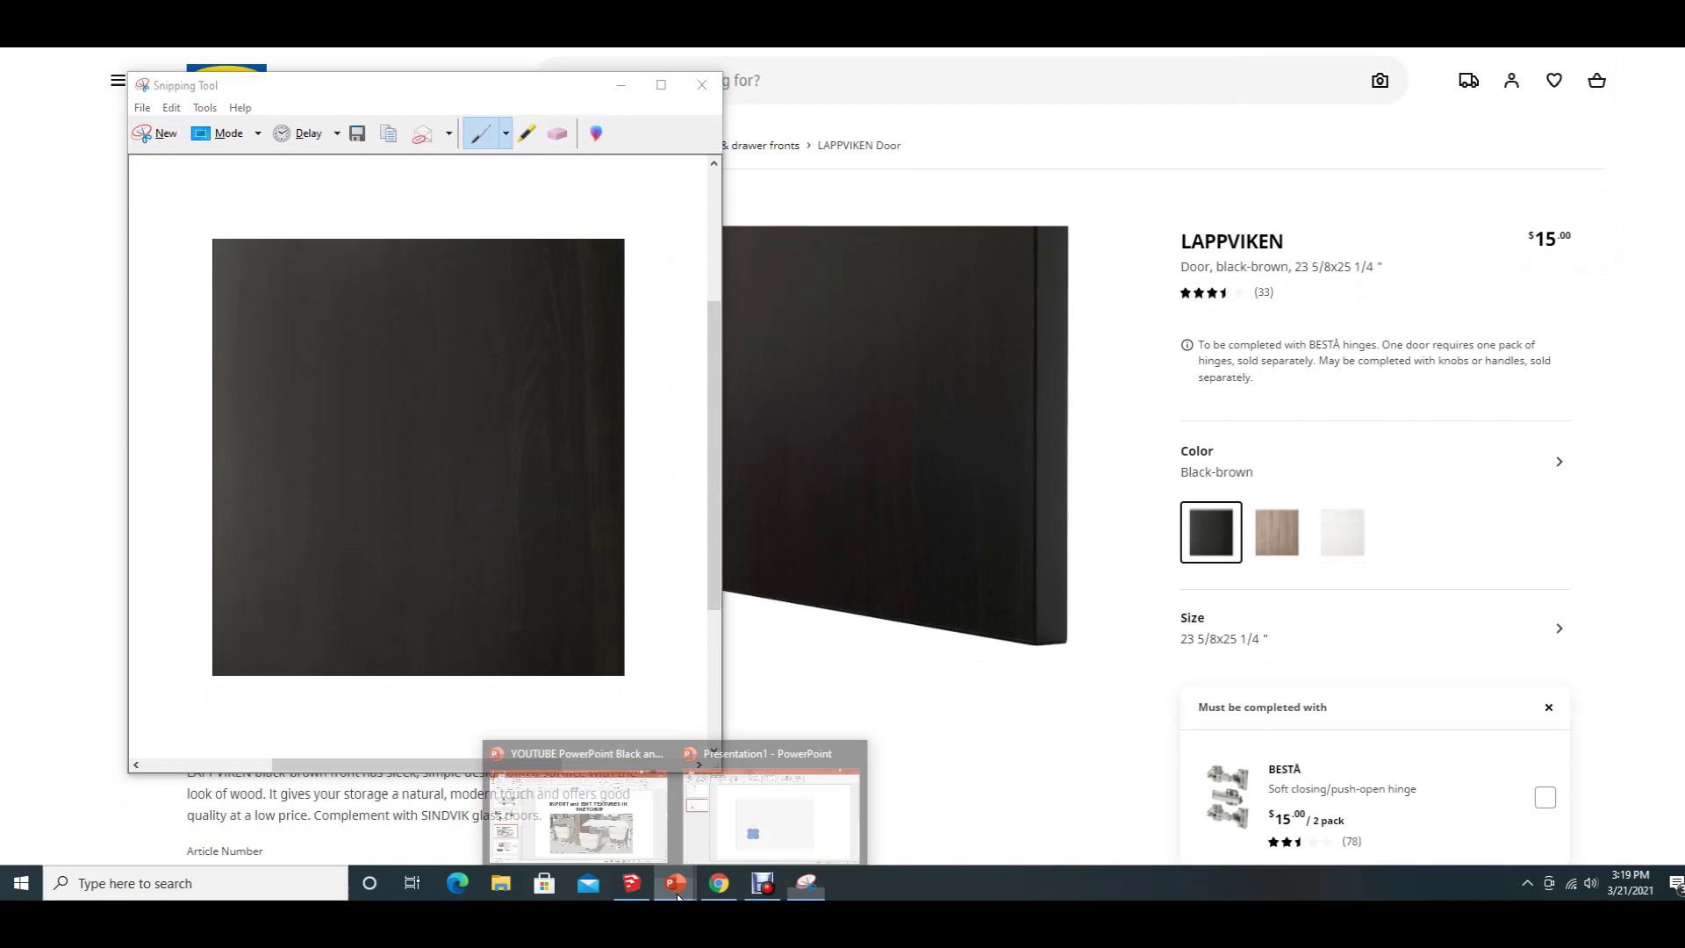
click(779, 775)
click(834, 538)
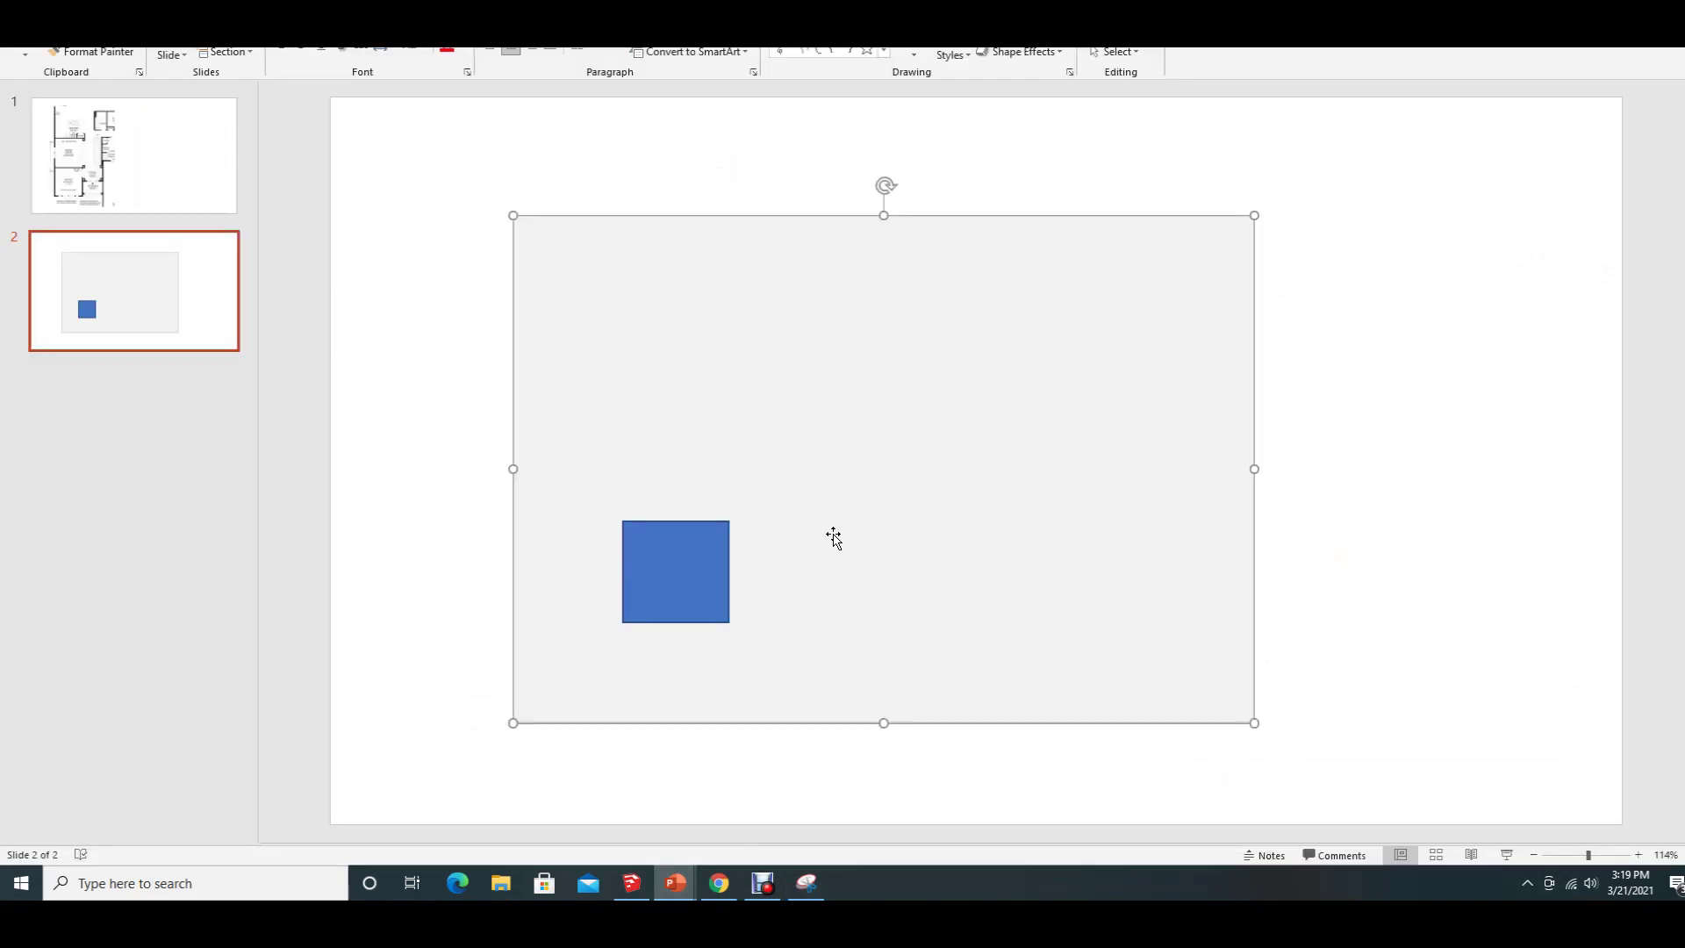
right_click(458, 562)
click(489, 595)
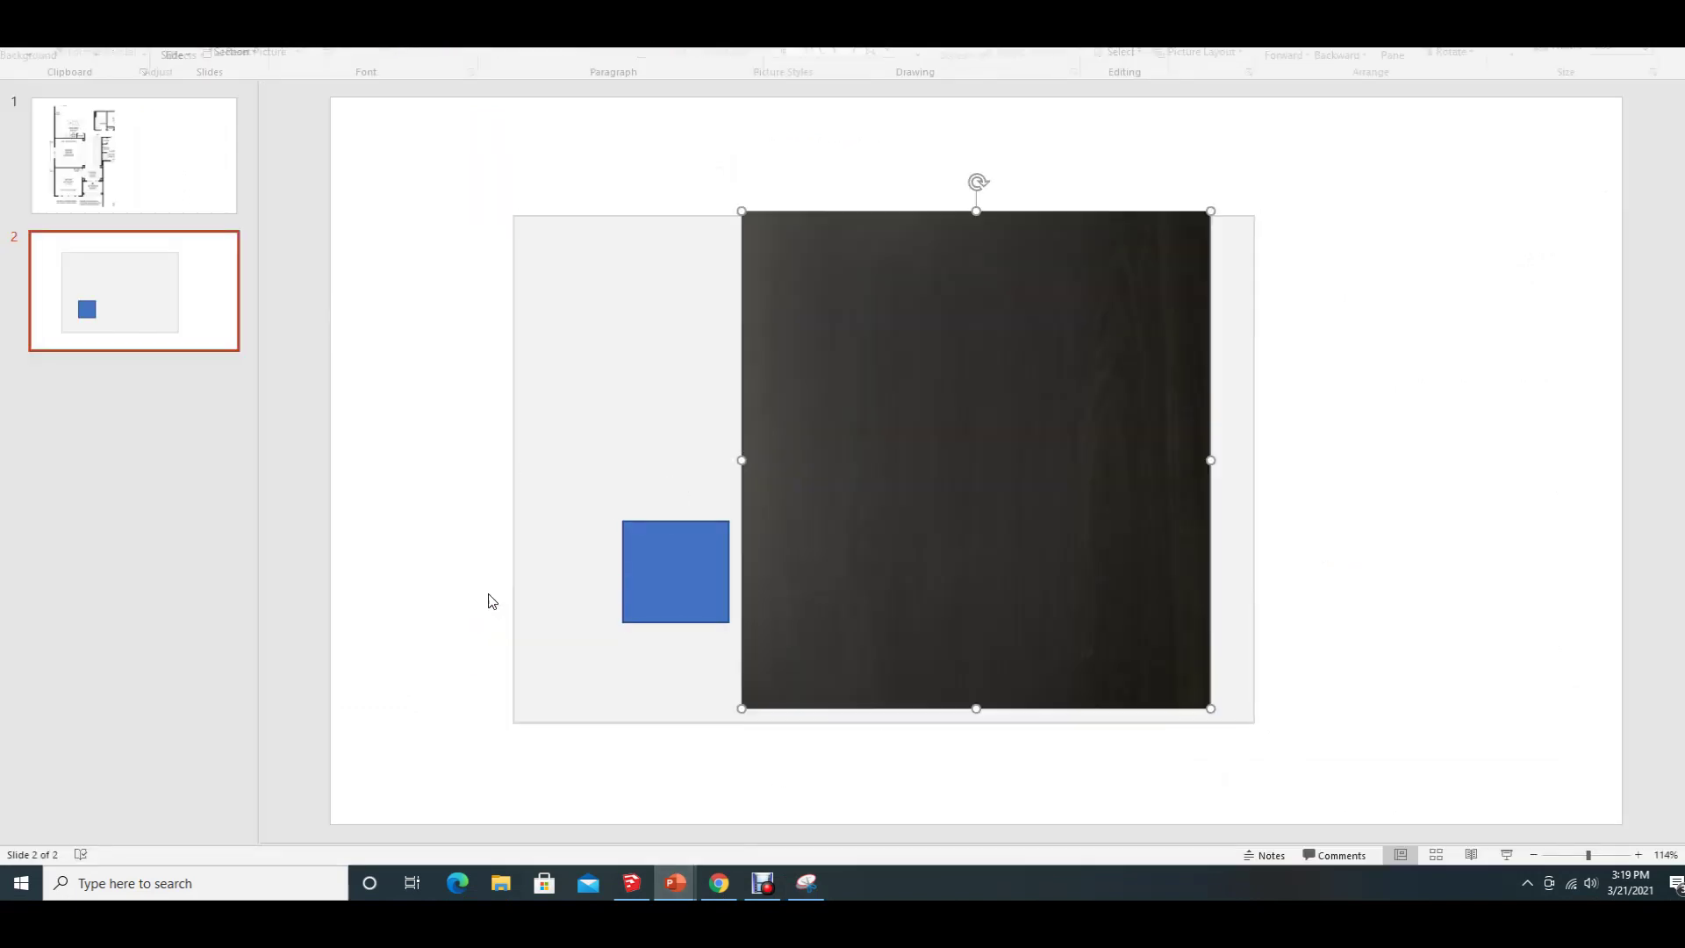
- Shrink the door picture to the blue square's size and place it over the square
drag(1211, 211, 850, 586)
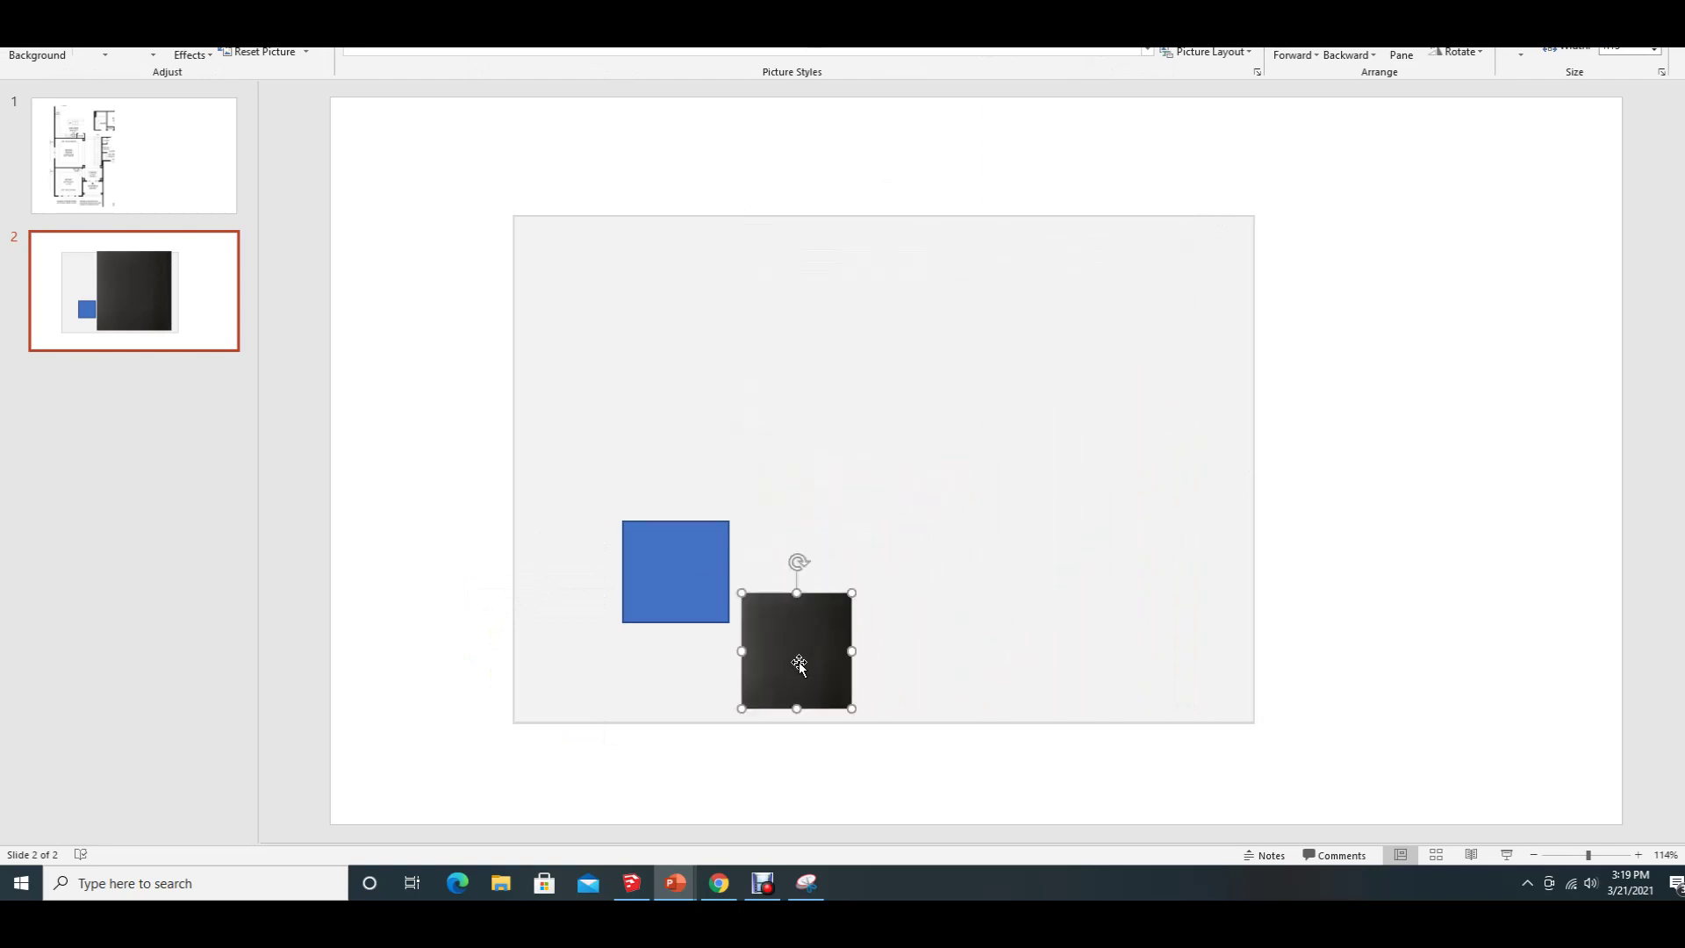
drag(793, 662, 681, 593)
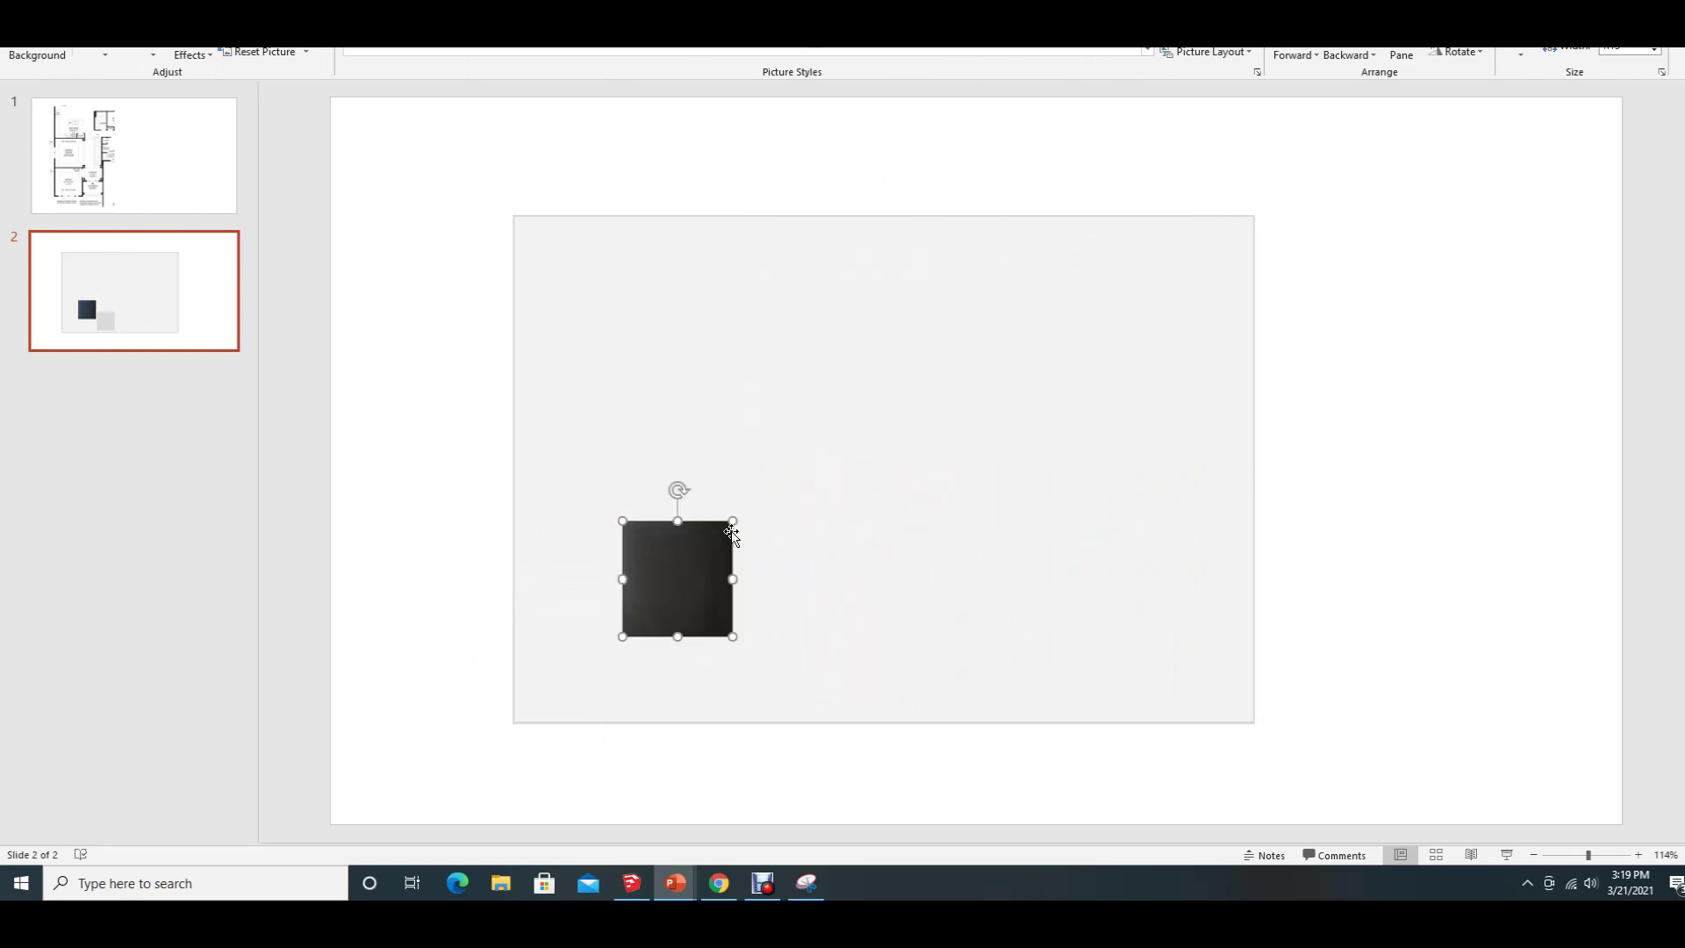
drag(732, 521, 729, 530)
drag(682, 583, 802, 571)
click(703, 583)
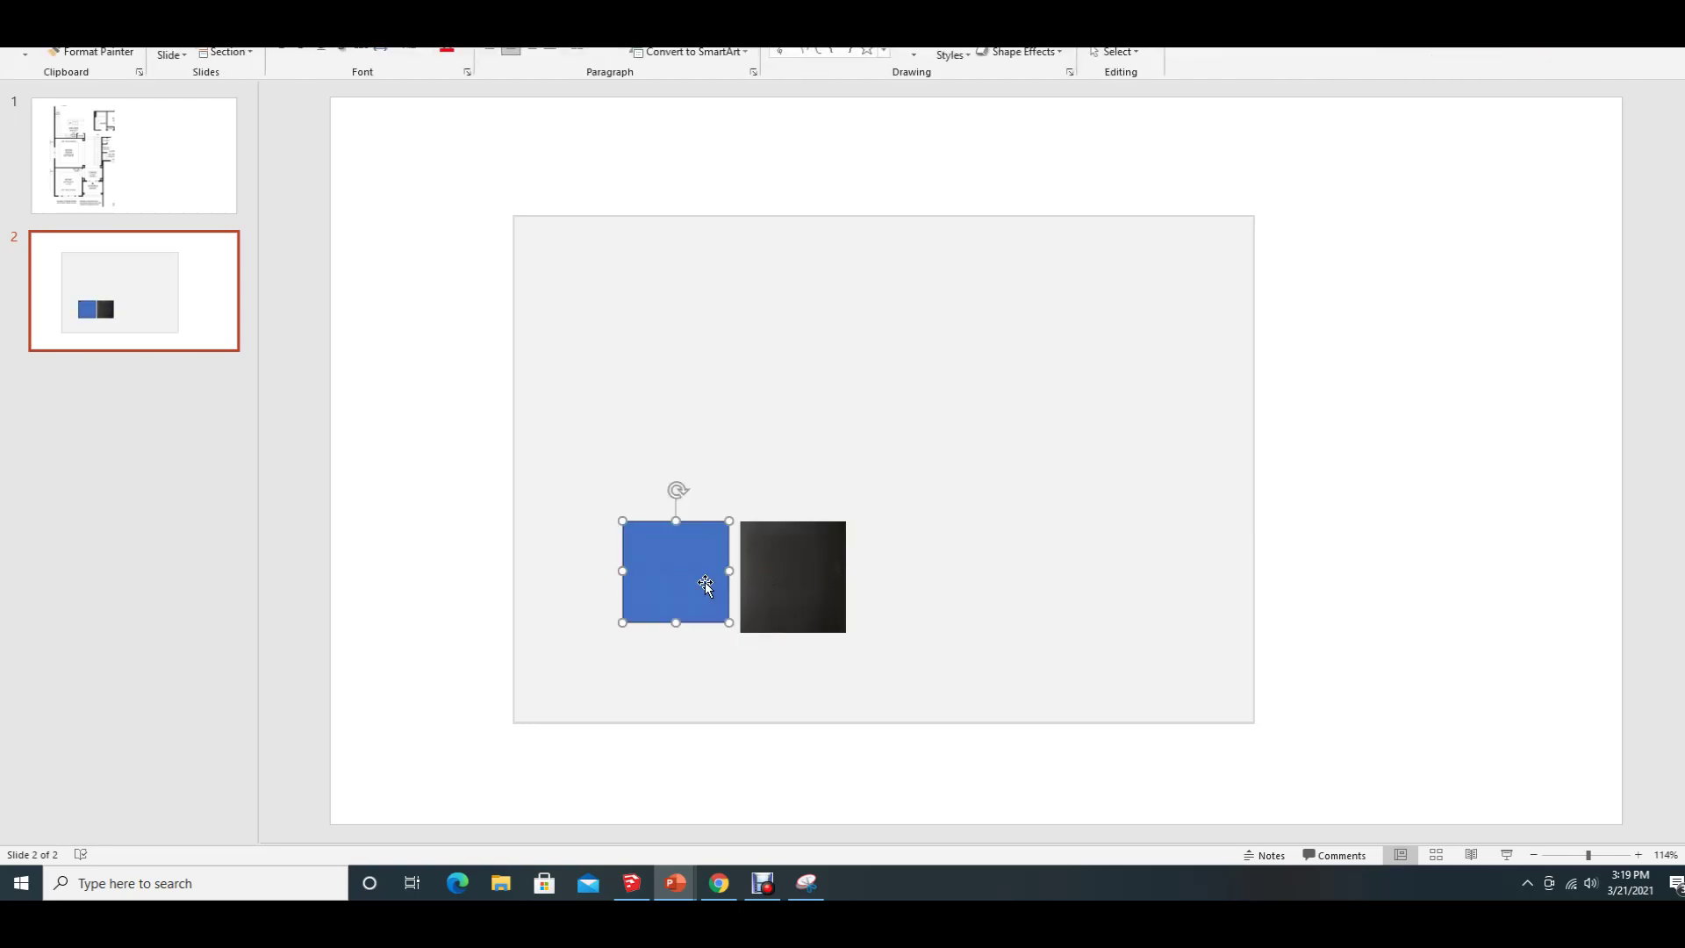
click(794, 564)
drag(782, 576, 688, 580)
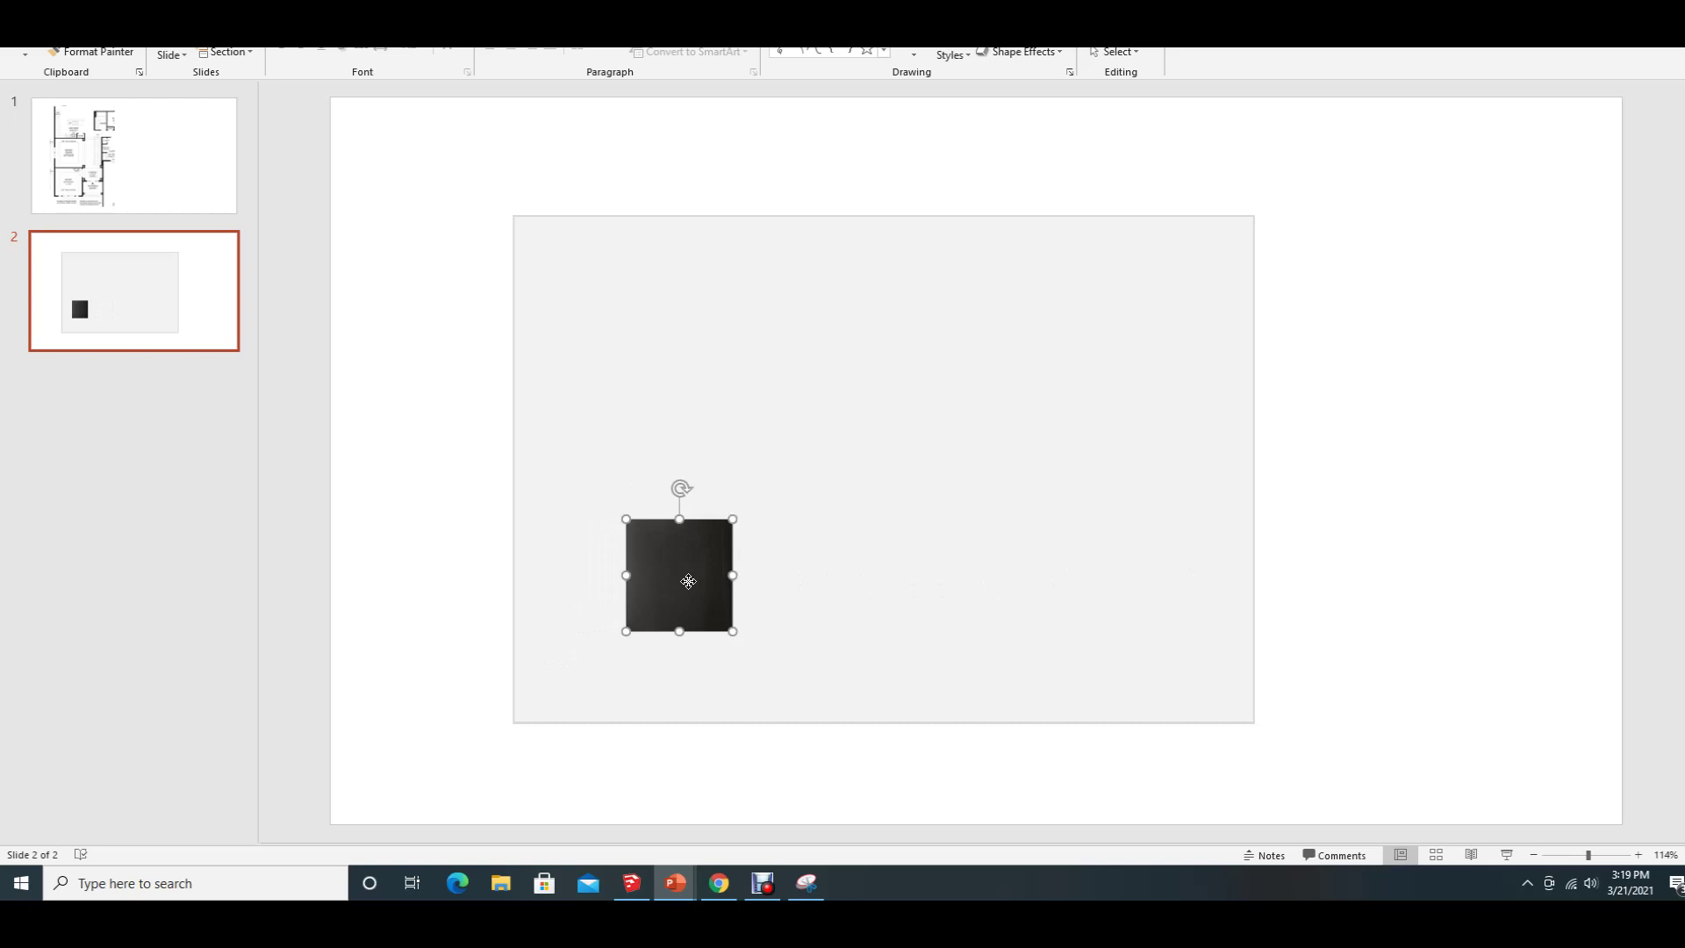
- Draw a long rectangle bar along the grey backdrop's bottom edge
click(349, 653)
click(131, 91)
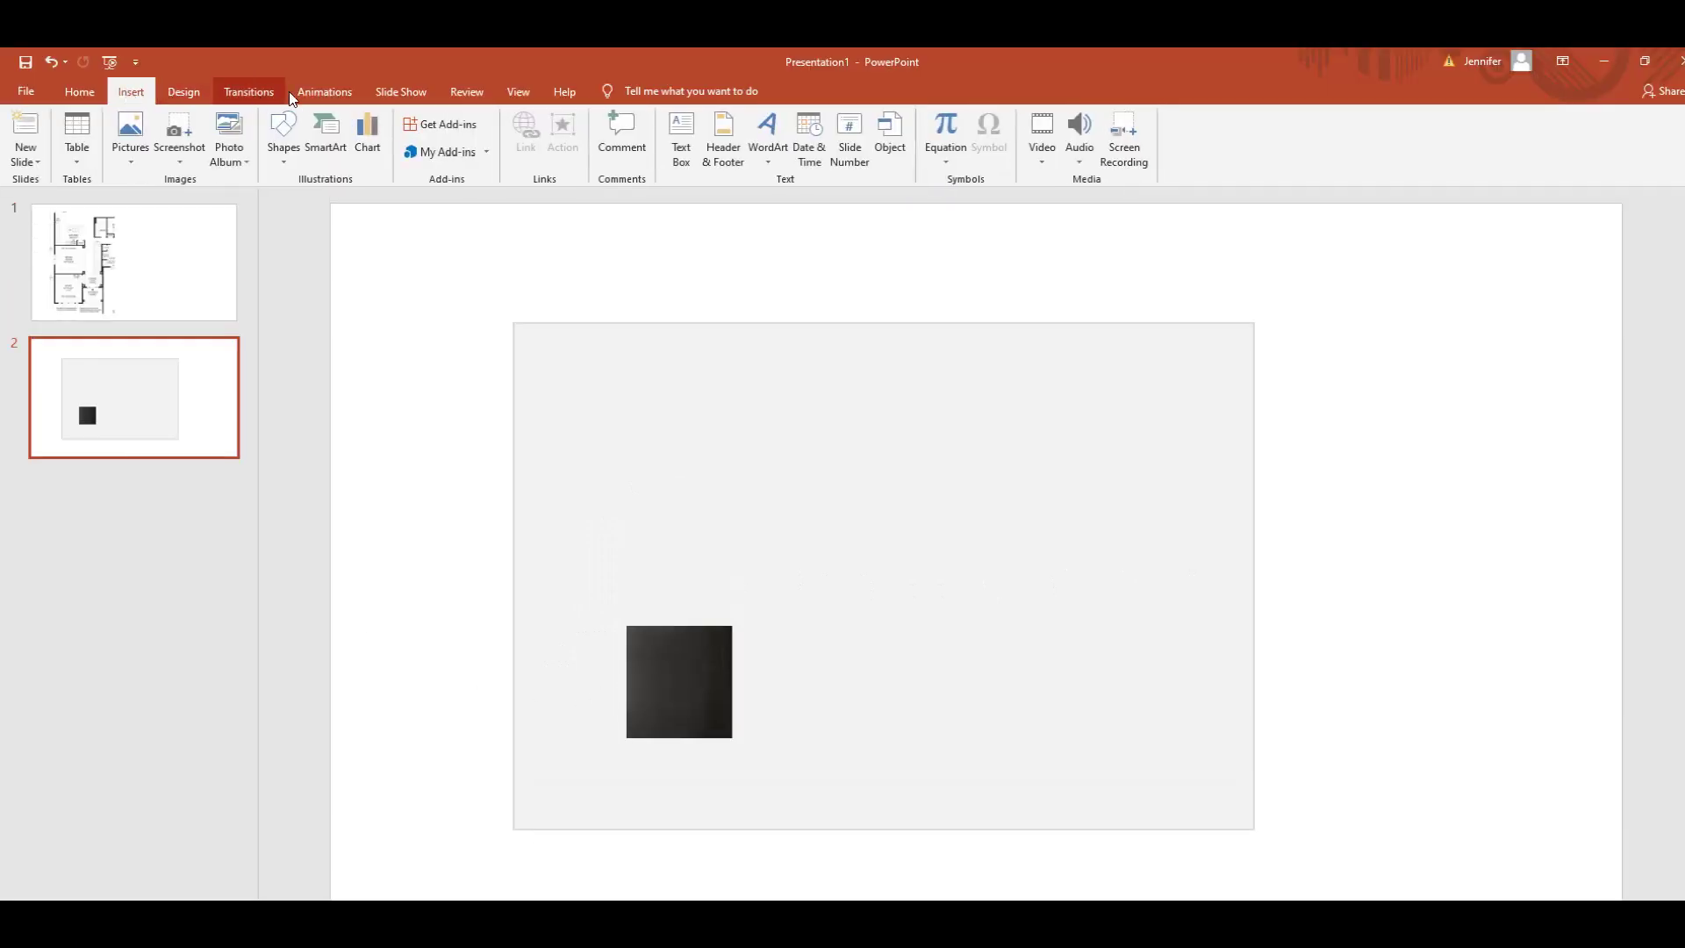
click(284, 157)
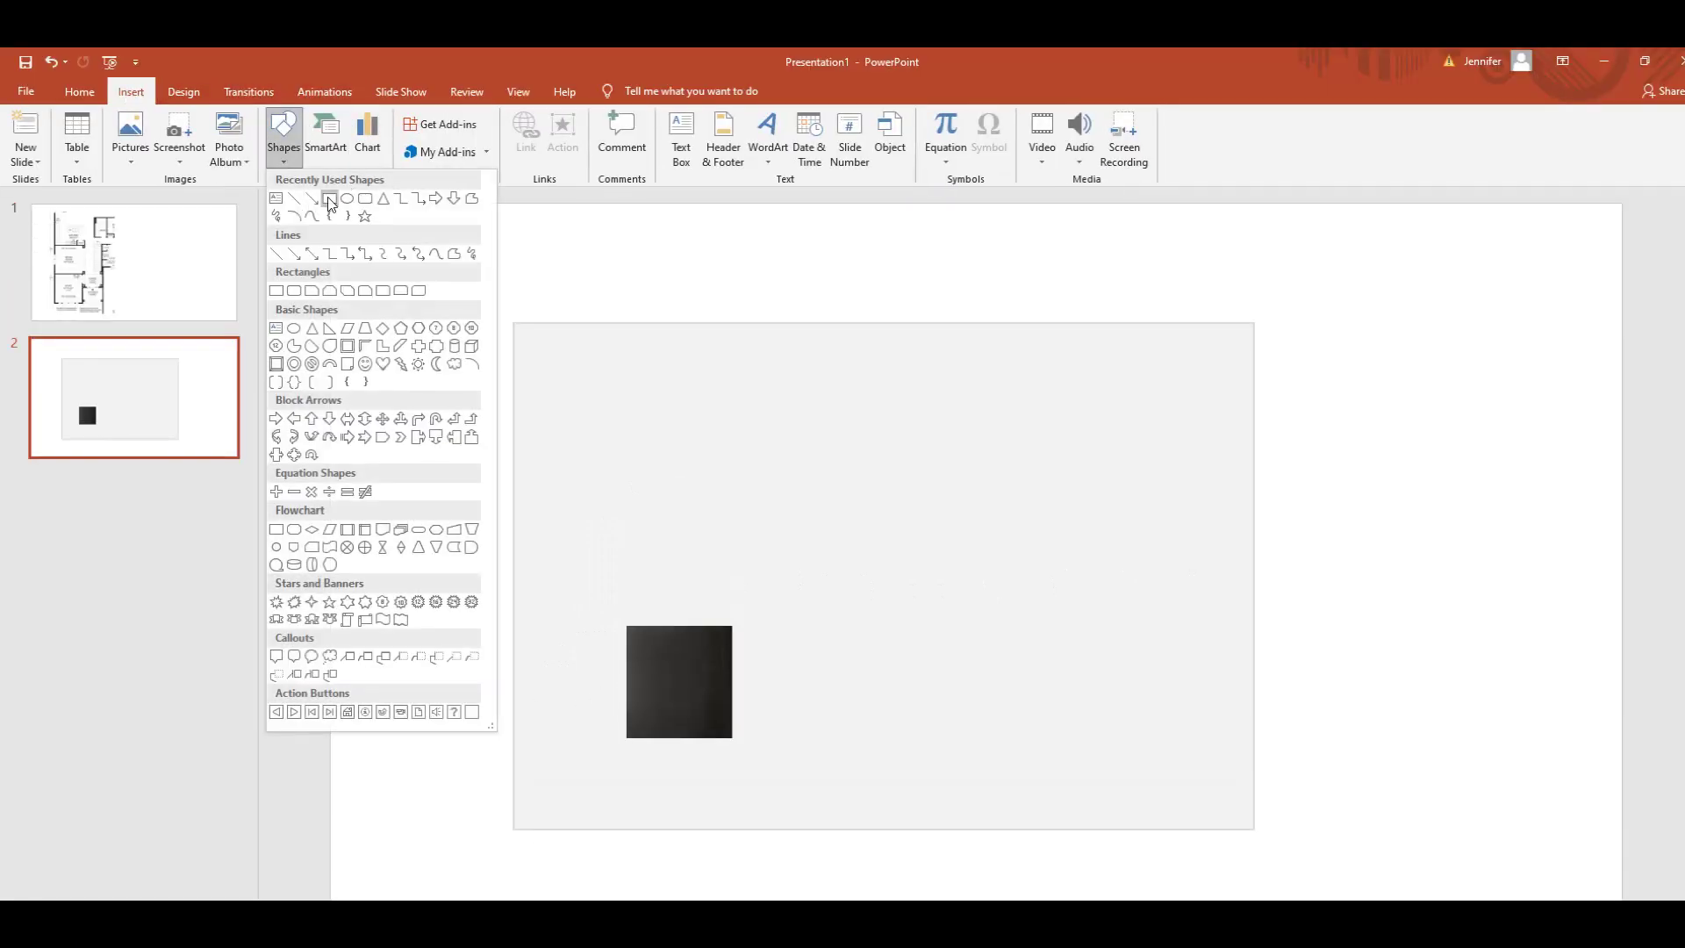
click(330, 201)
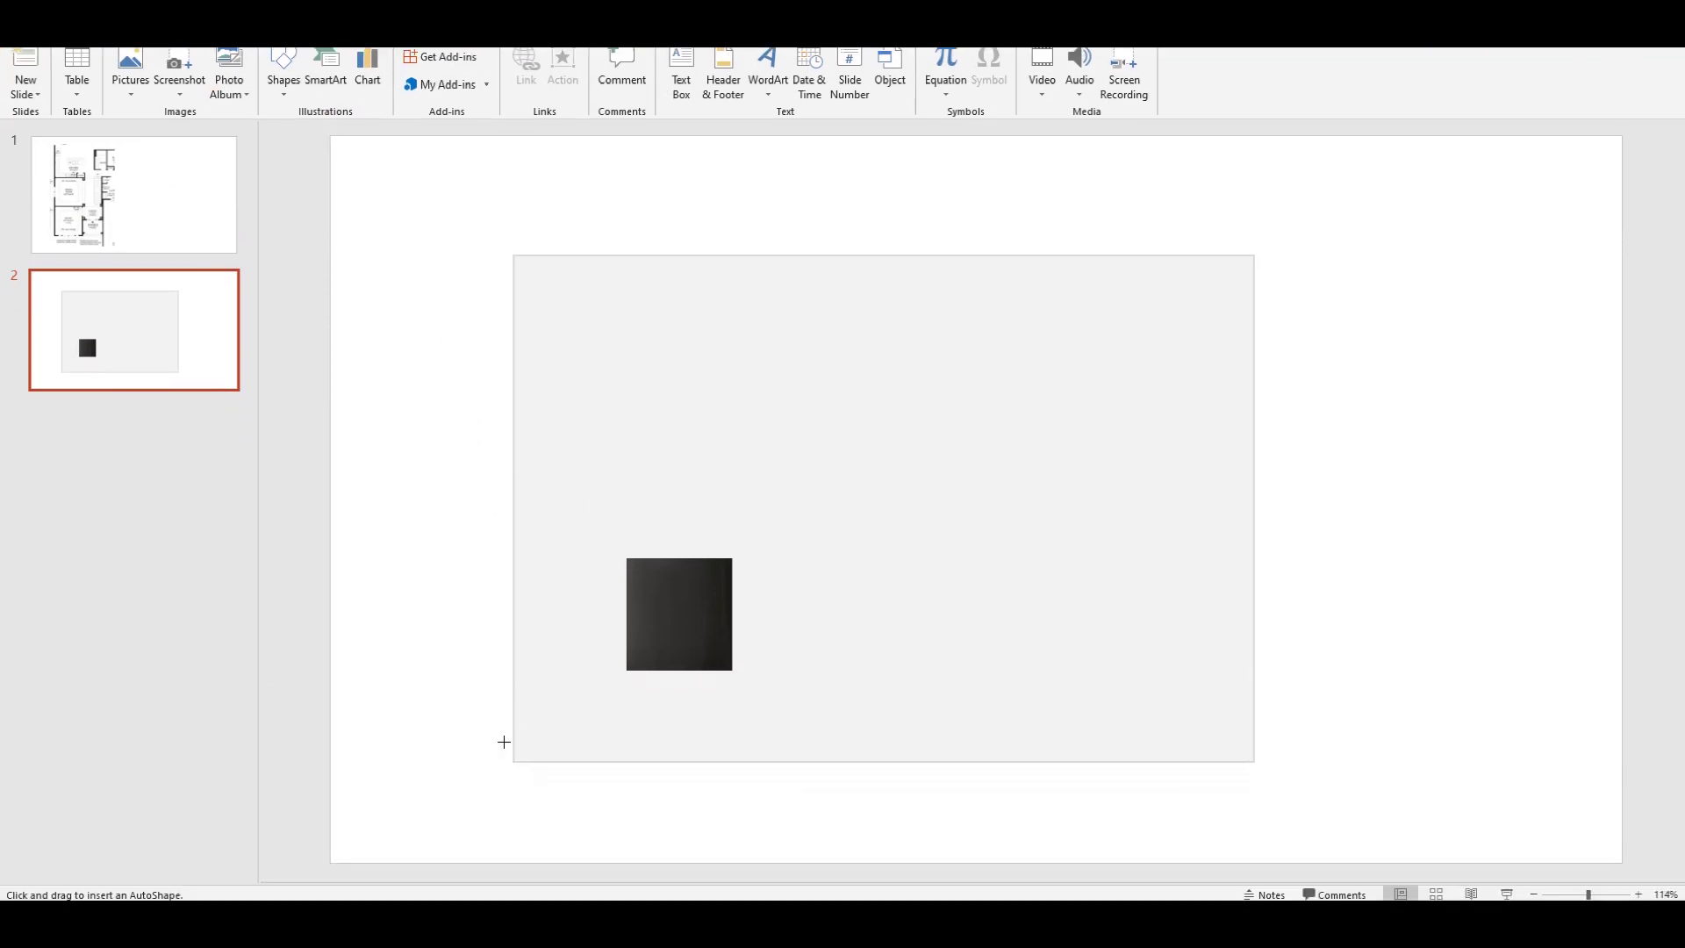
mouse_move(517, 738)
mouse_down()
mouse_move(1254, 754)
mouse_move(1255, 738)
mouse_up()
- Give the bar a white fill and a light outline colour
right_click(926, 729)
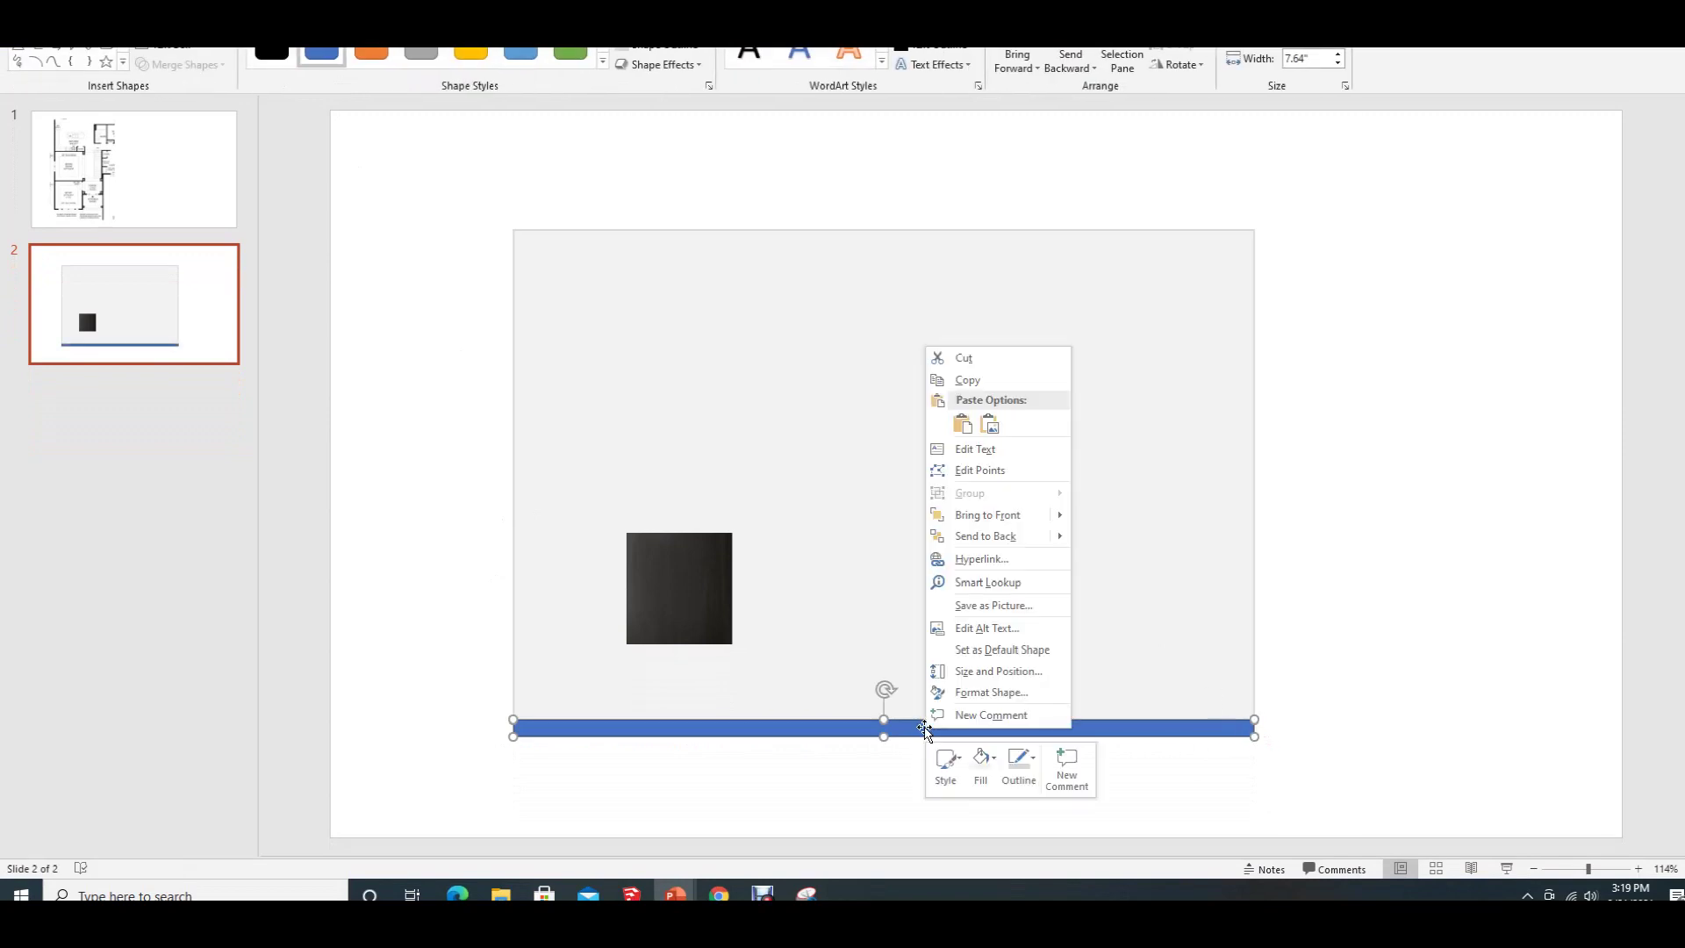
click(981, 762)
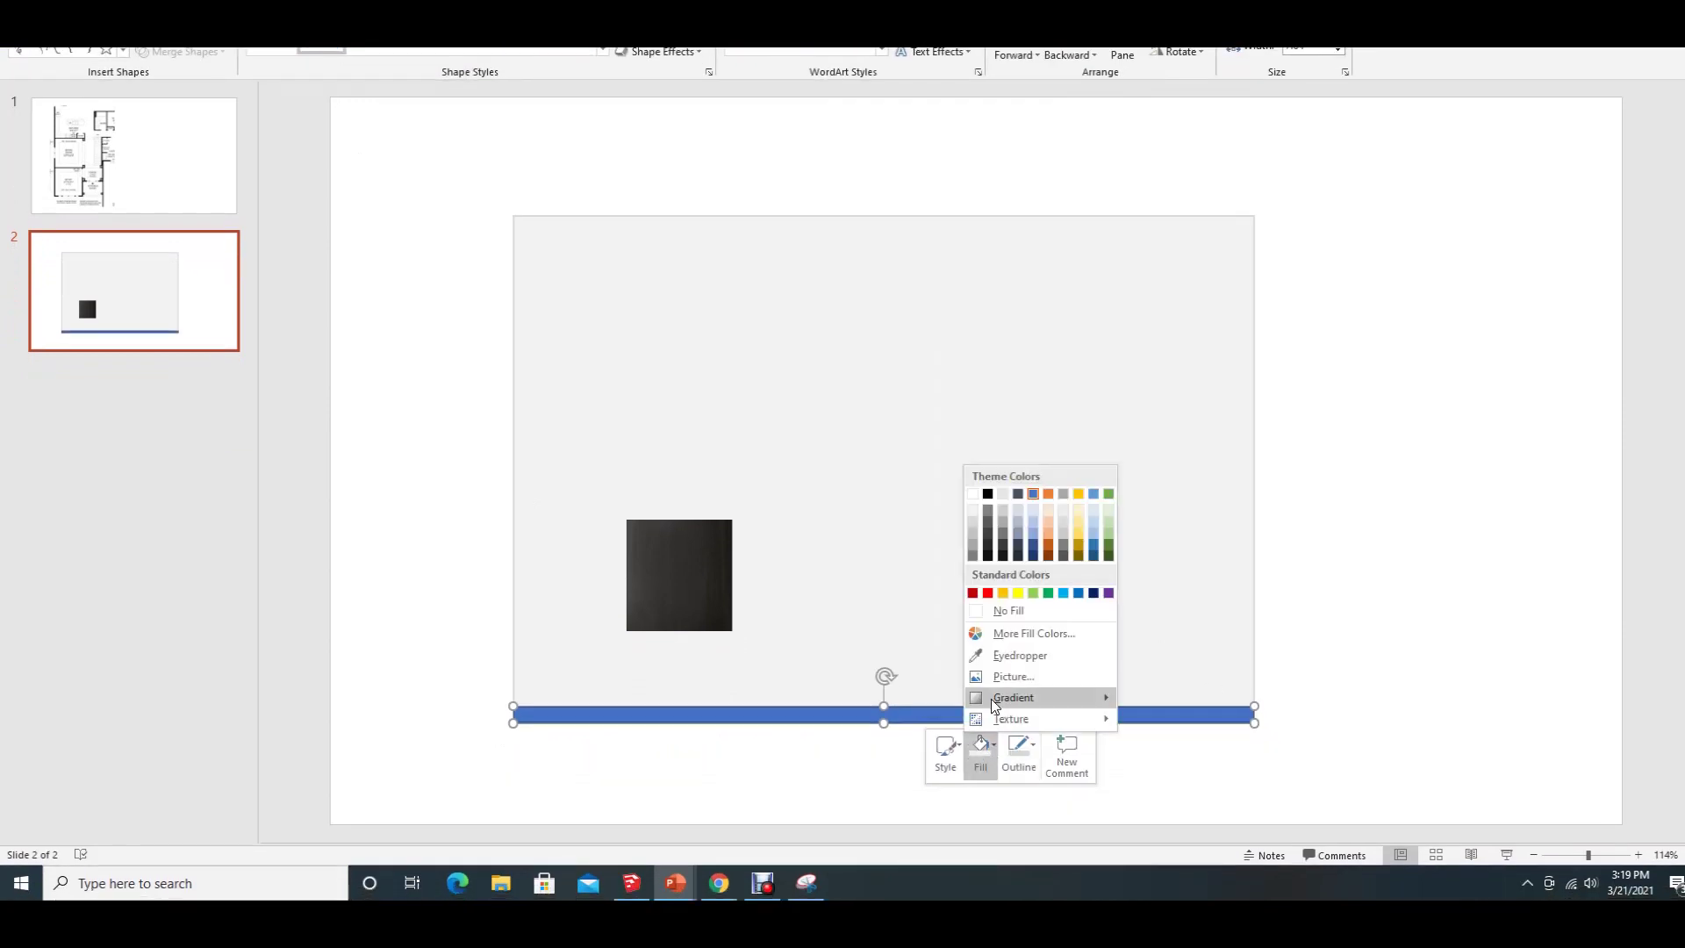
click(974, 494)
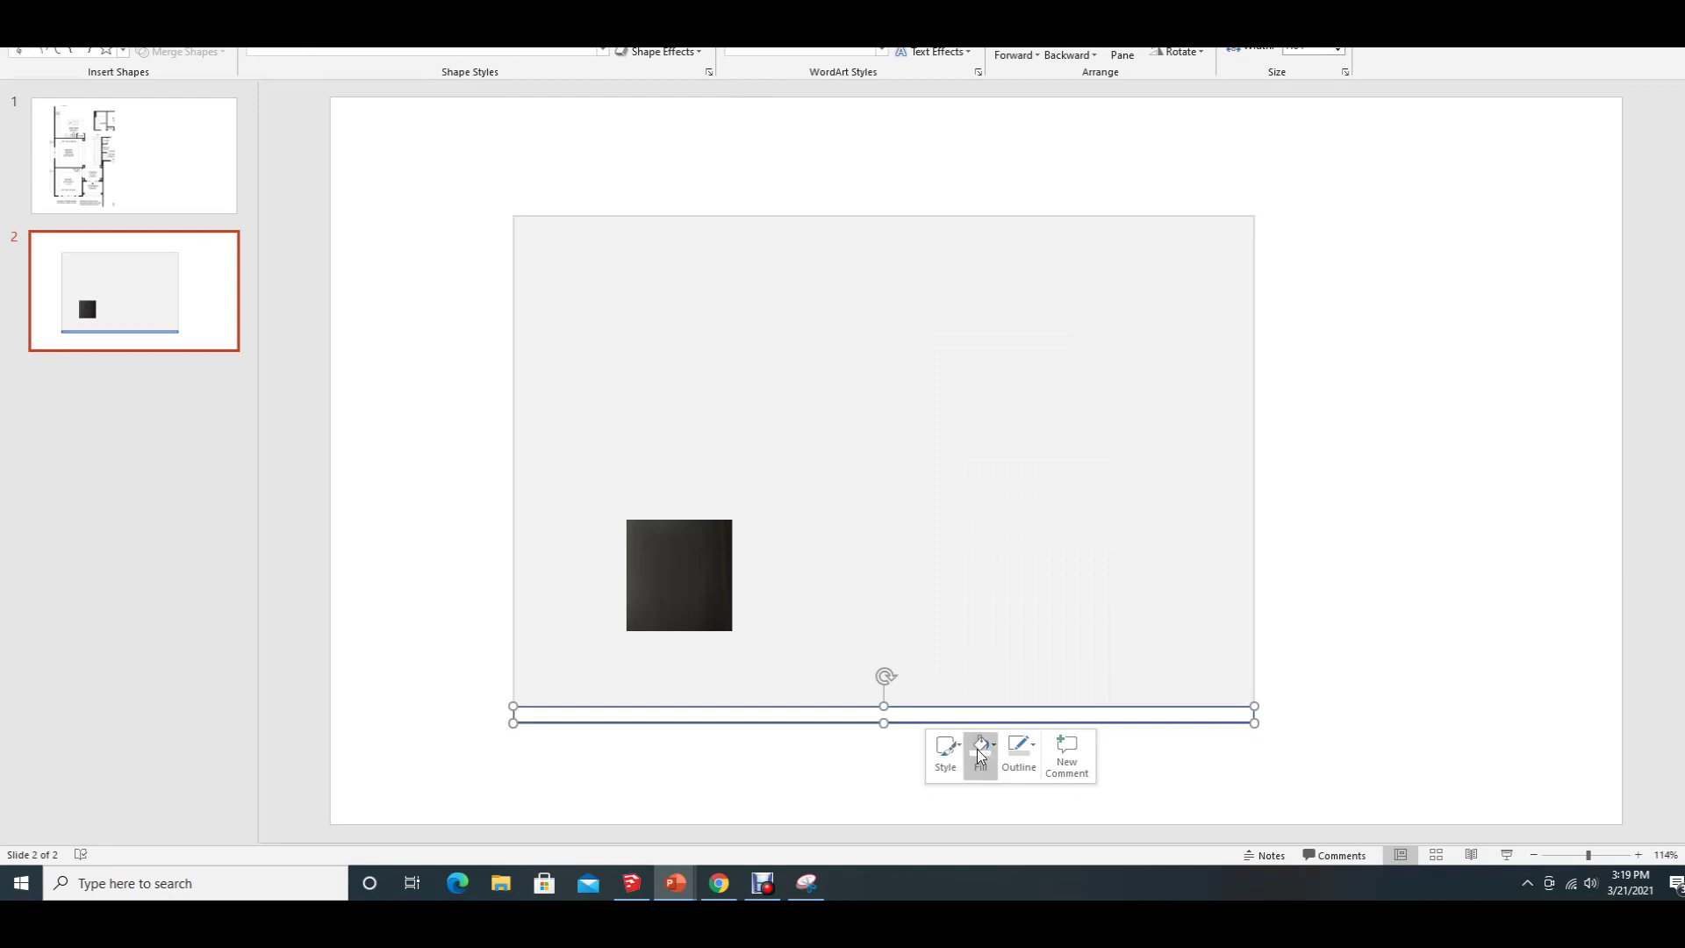
click(1016, 755)
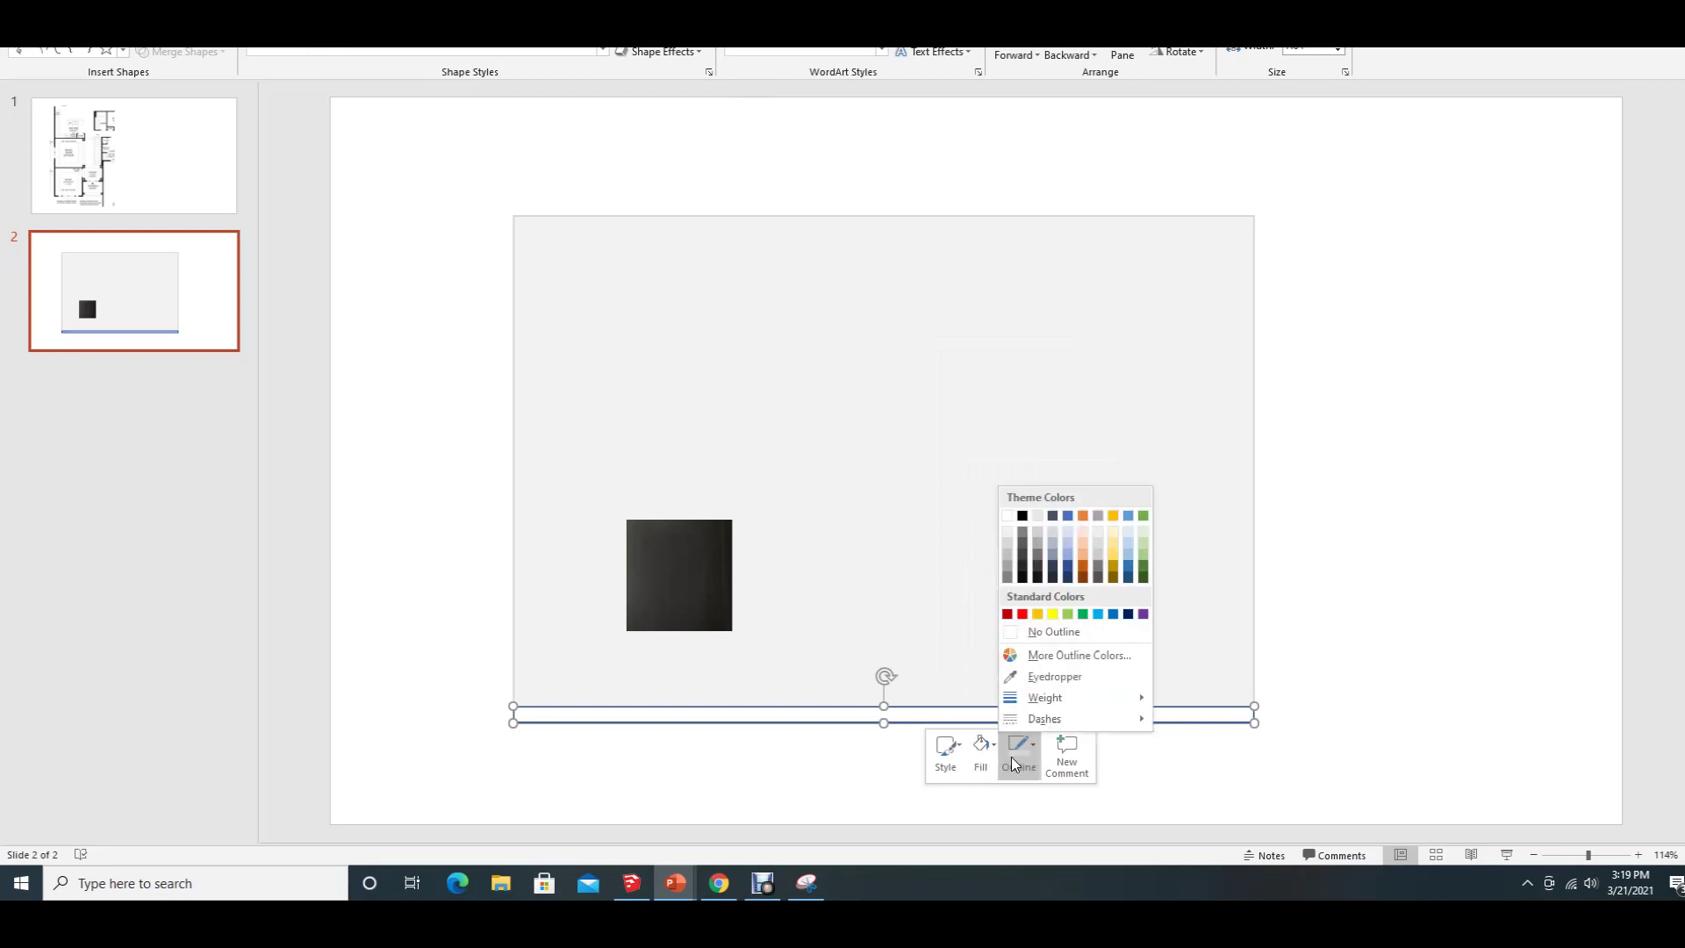
click(1007, 550)
- Nudge the dark square slightly to the right
click(478, 588)
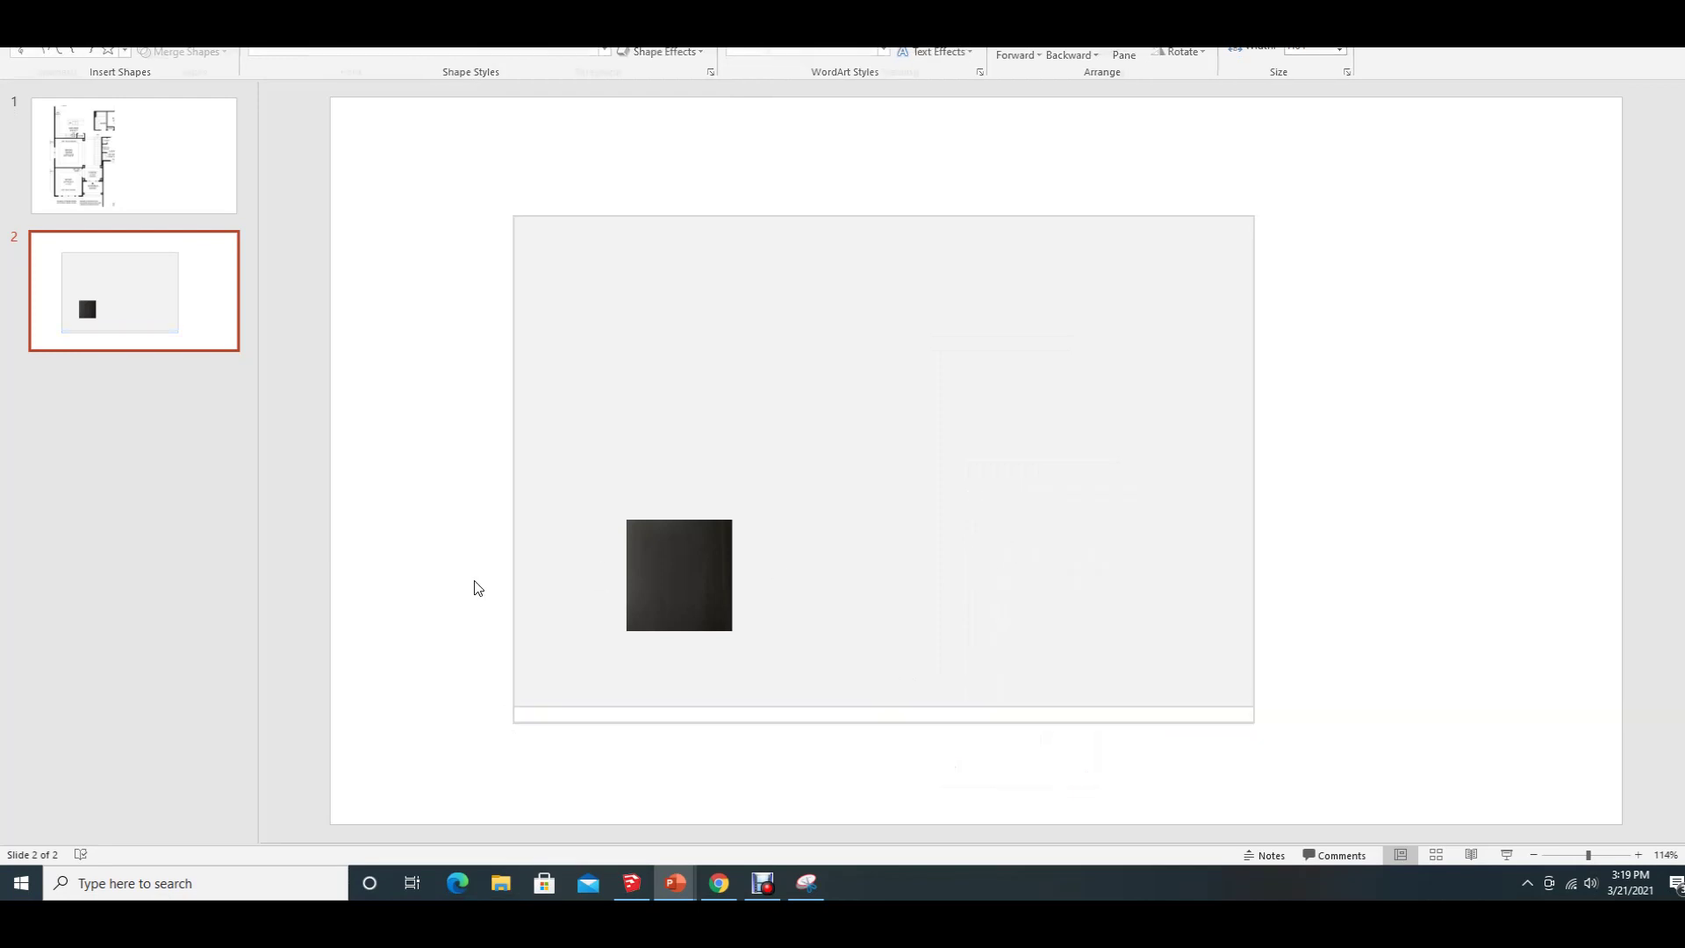
click(662, 564)
drag(681, 575, 703, 577)
click(446, 591)
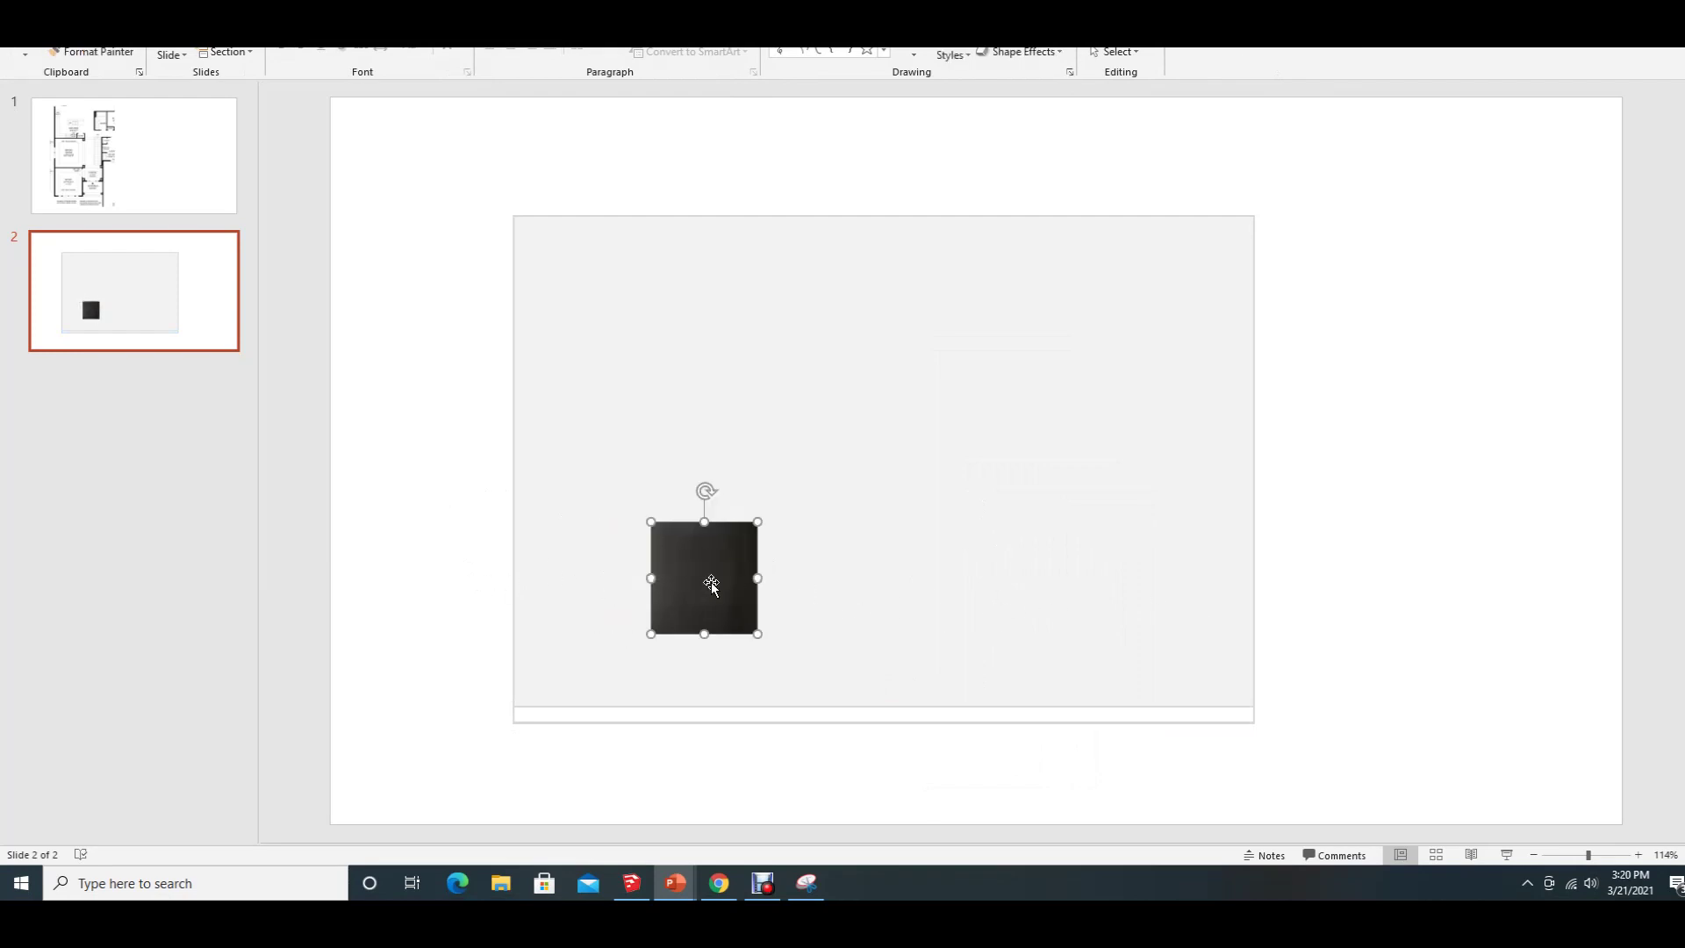
click(391, 588)
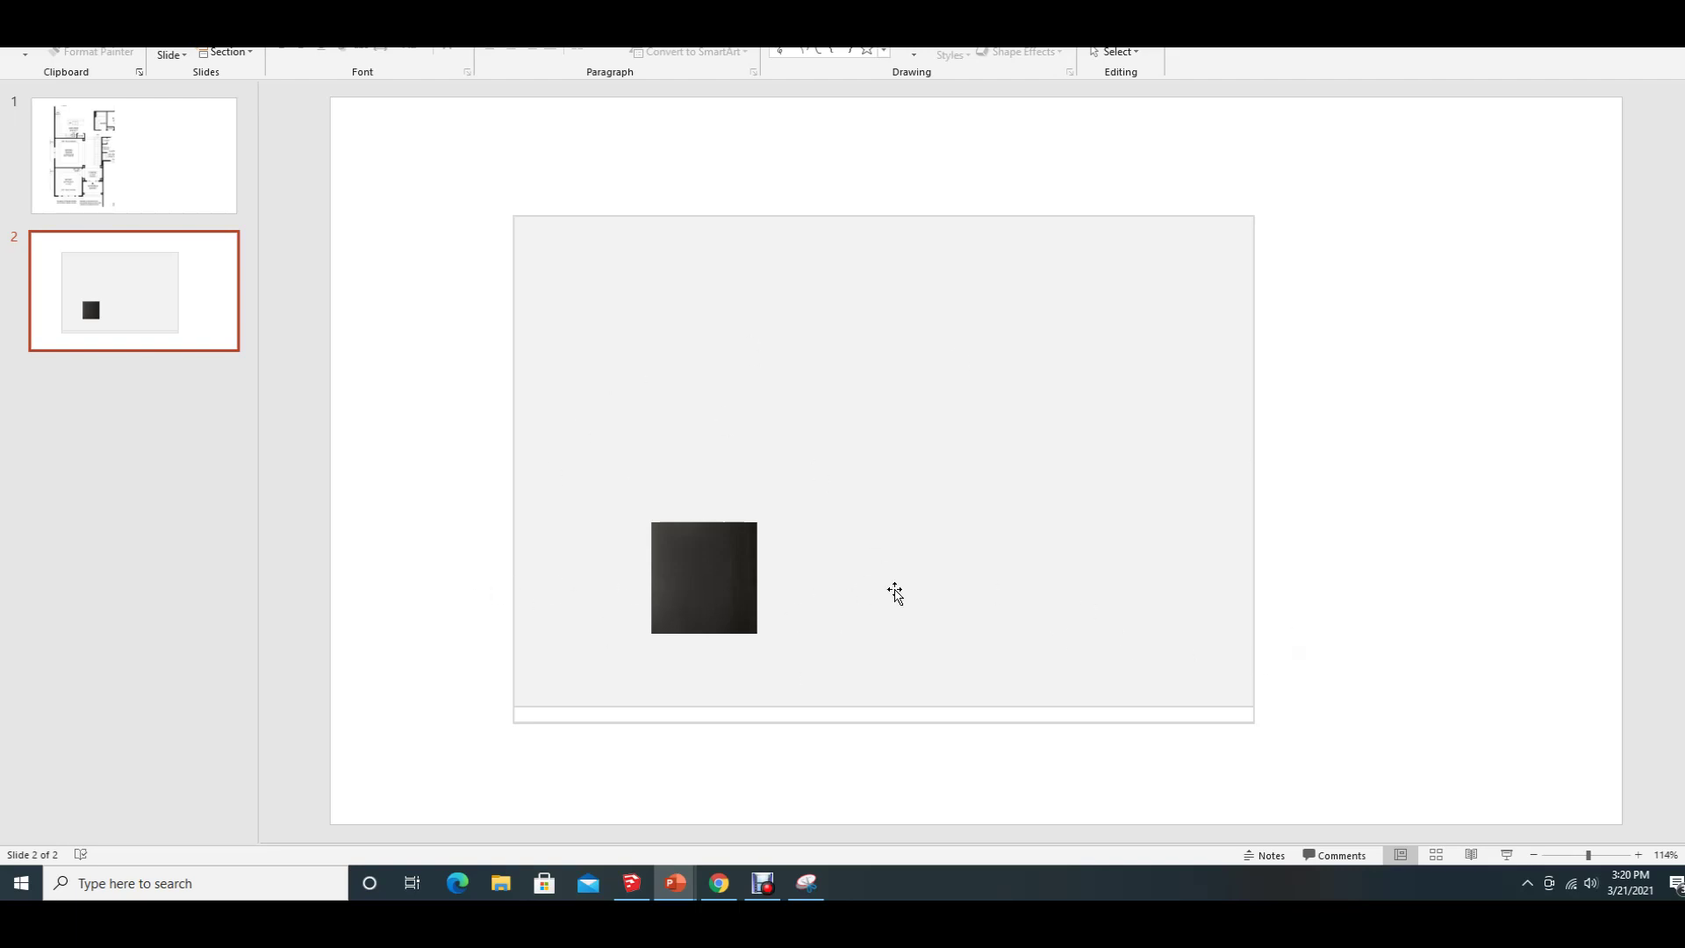
click(710, 577)
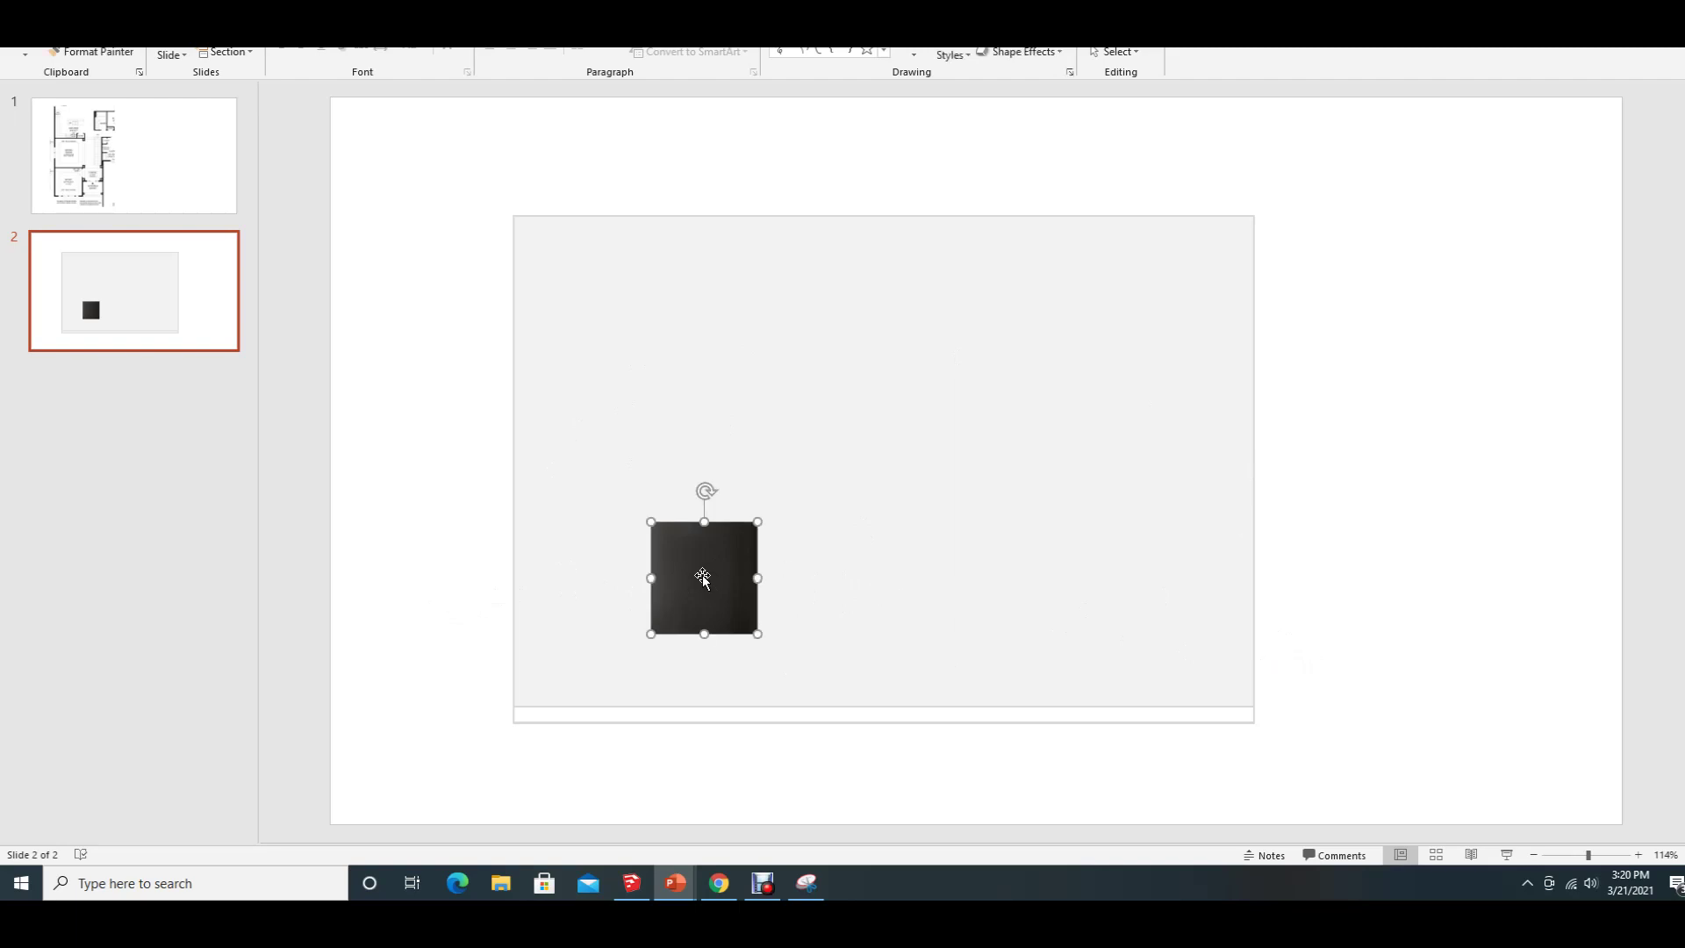
- Paste three copies of the dark square and line them up to its right
key(ctrl+v)
drag(726, 583, 808, 560)
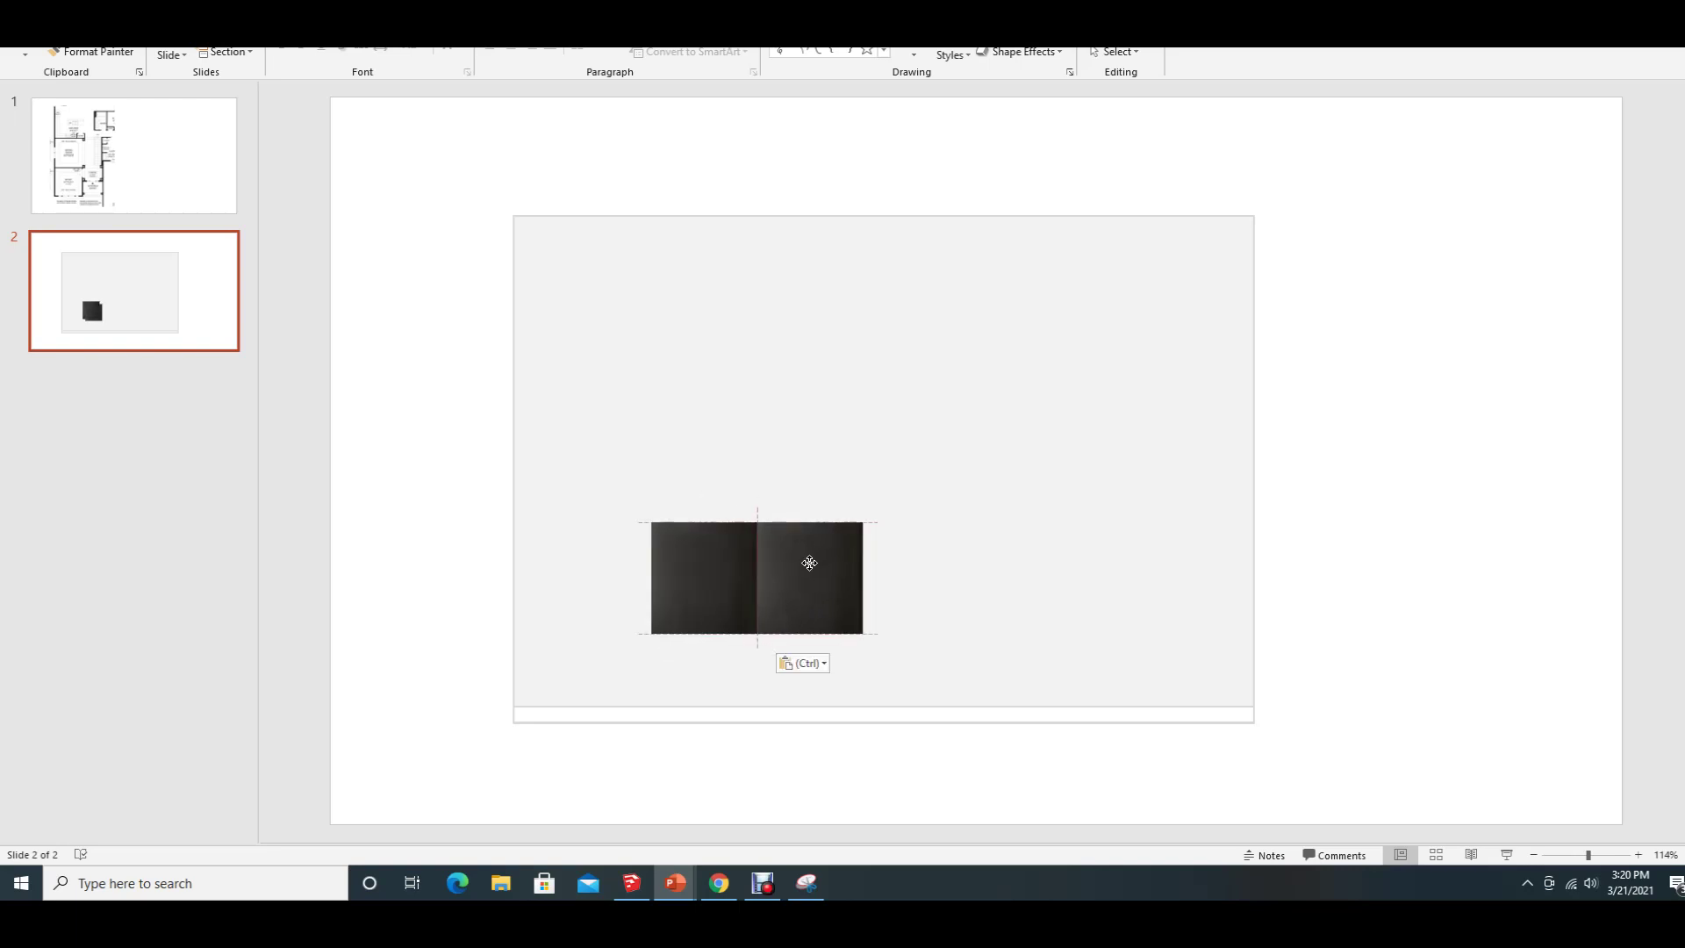
key(ctrl+v)
drag(694, 604, 890, 581)
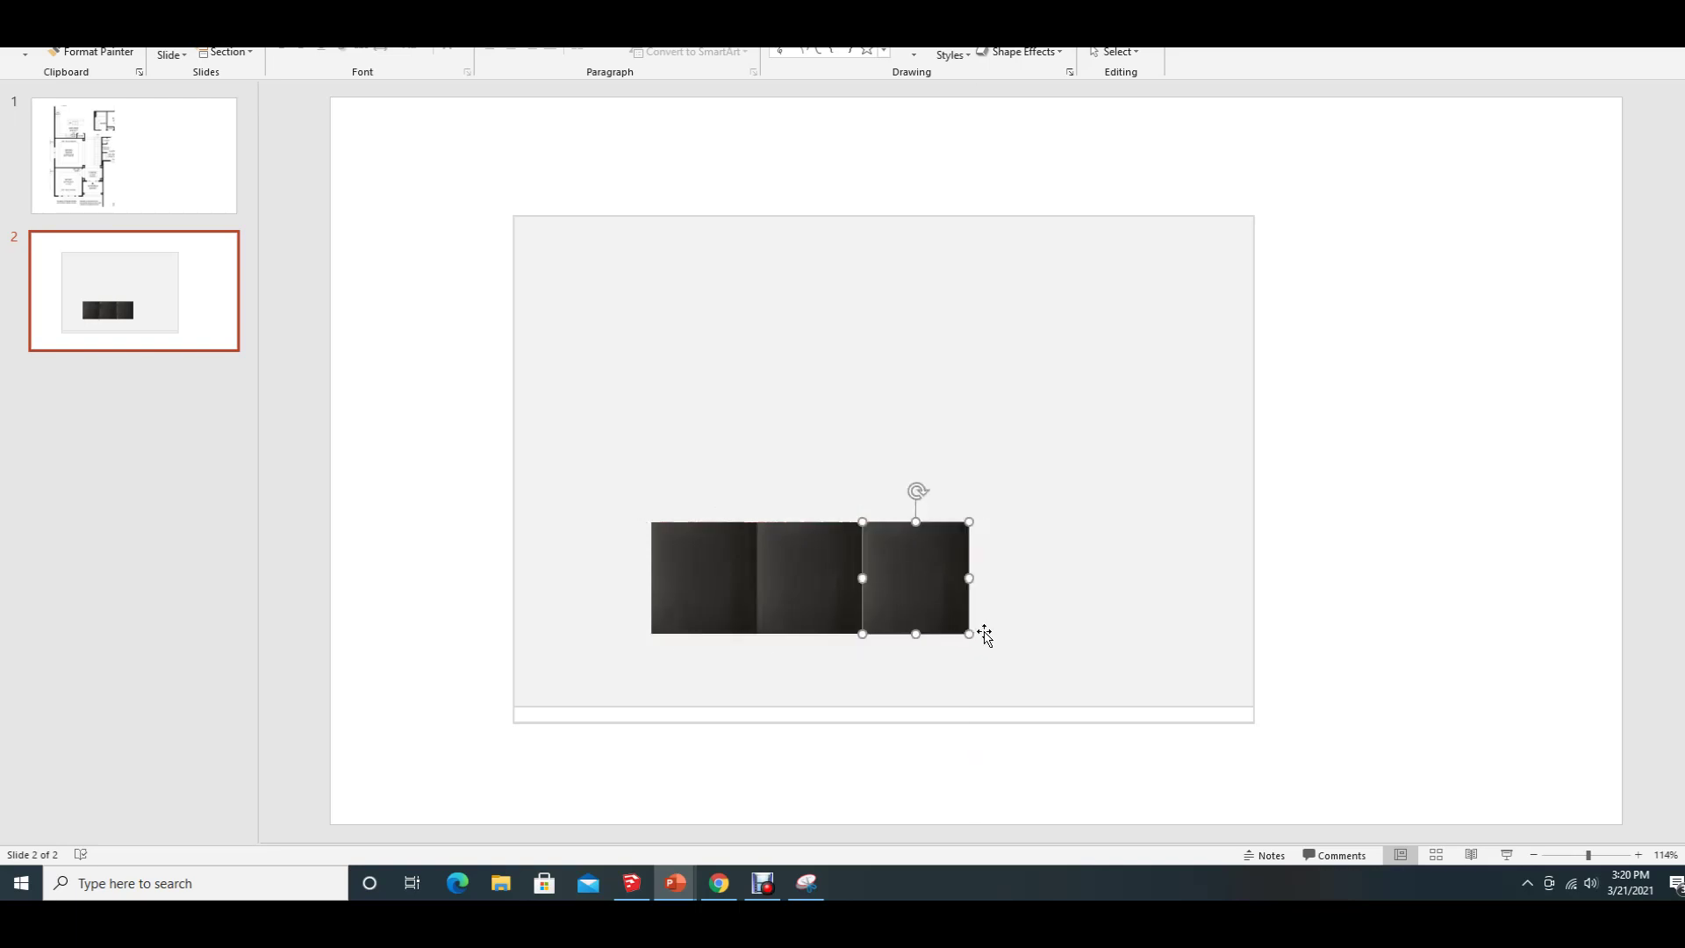
key(ctrl+v)
drag(723, 594, 1021, 566)
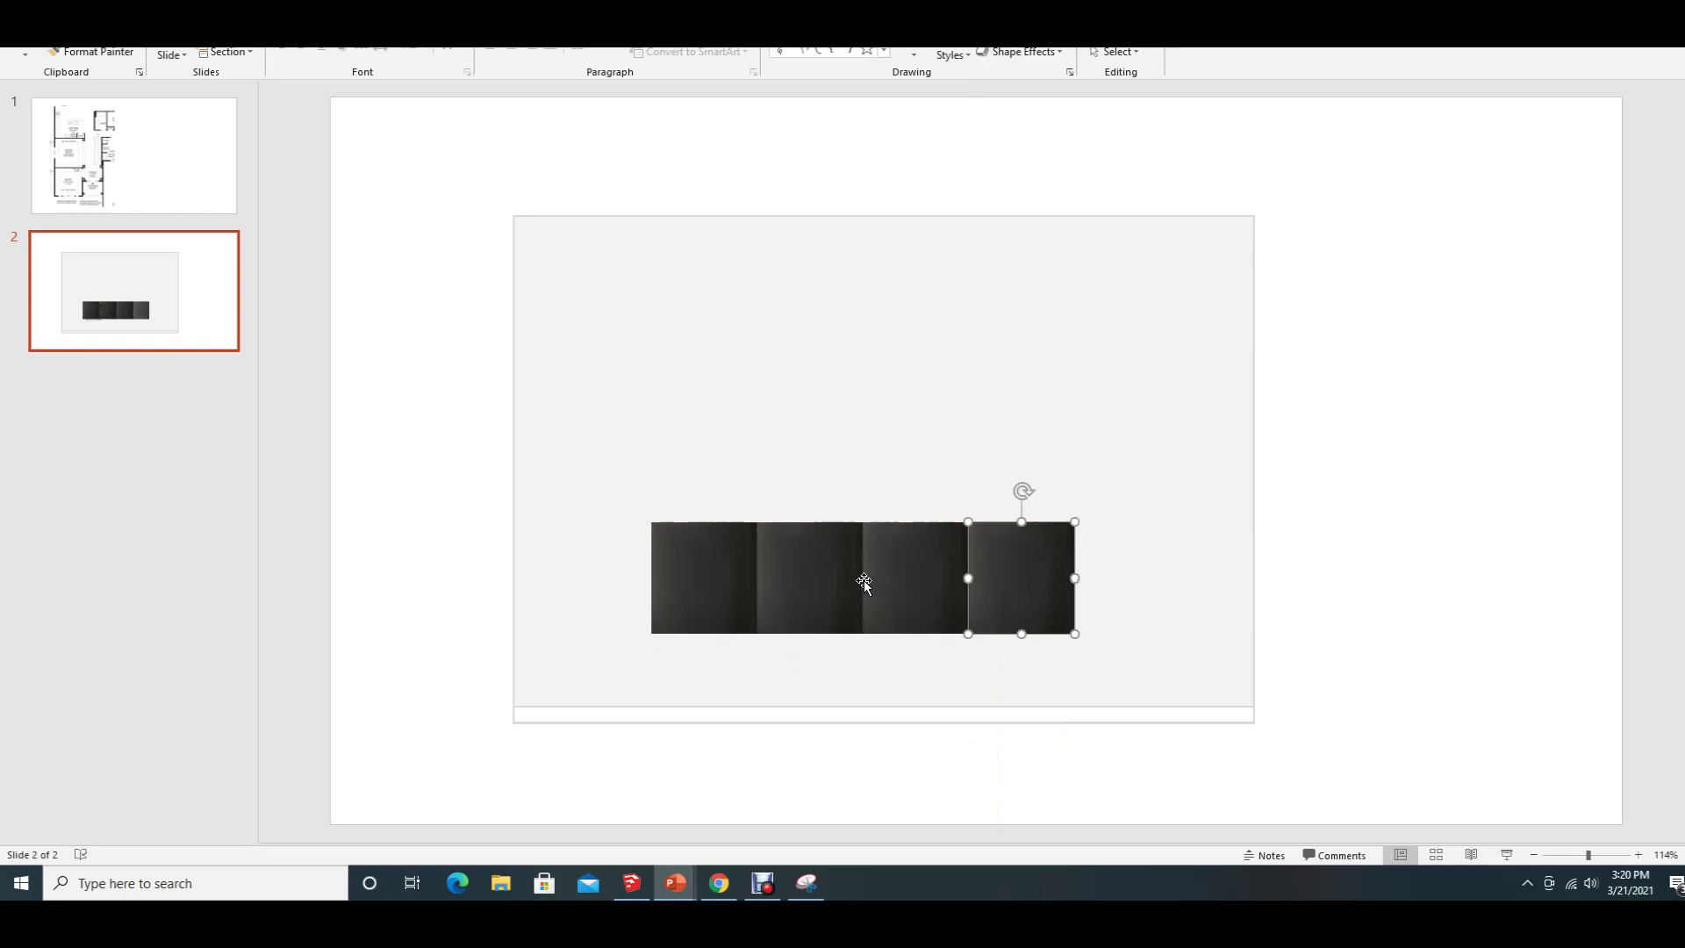
- Slide each of the four squares so they sit flush edge to edge
click(724, 585)
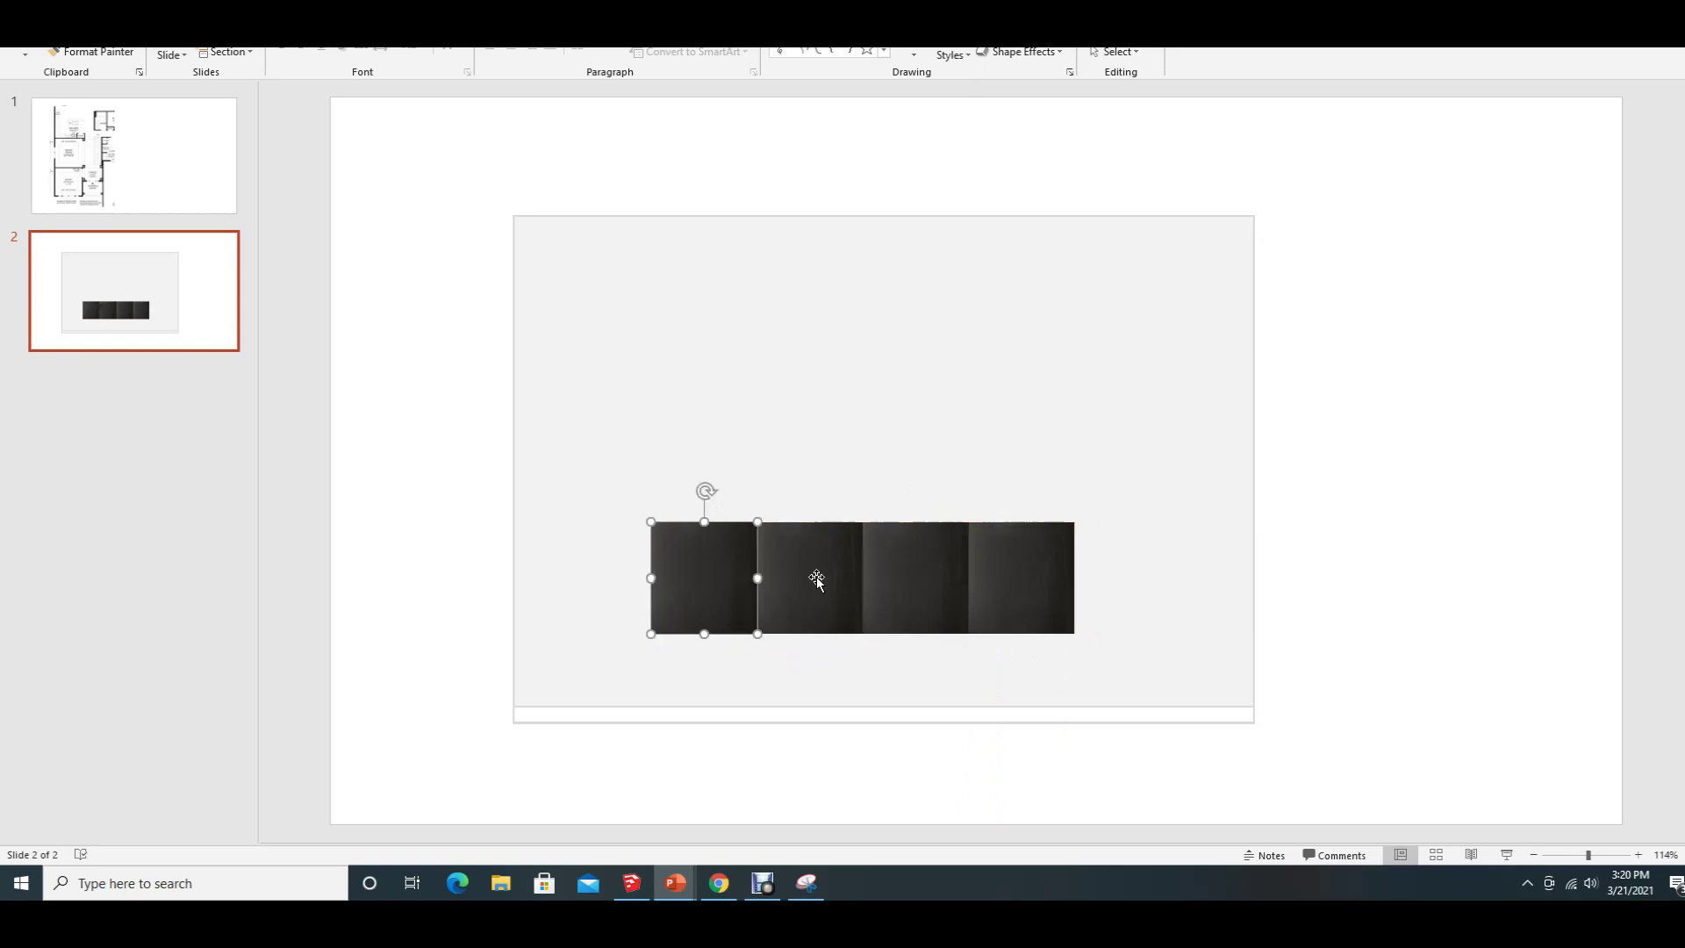
click(449, 581)
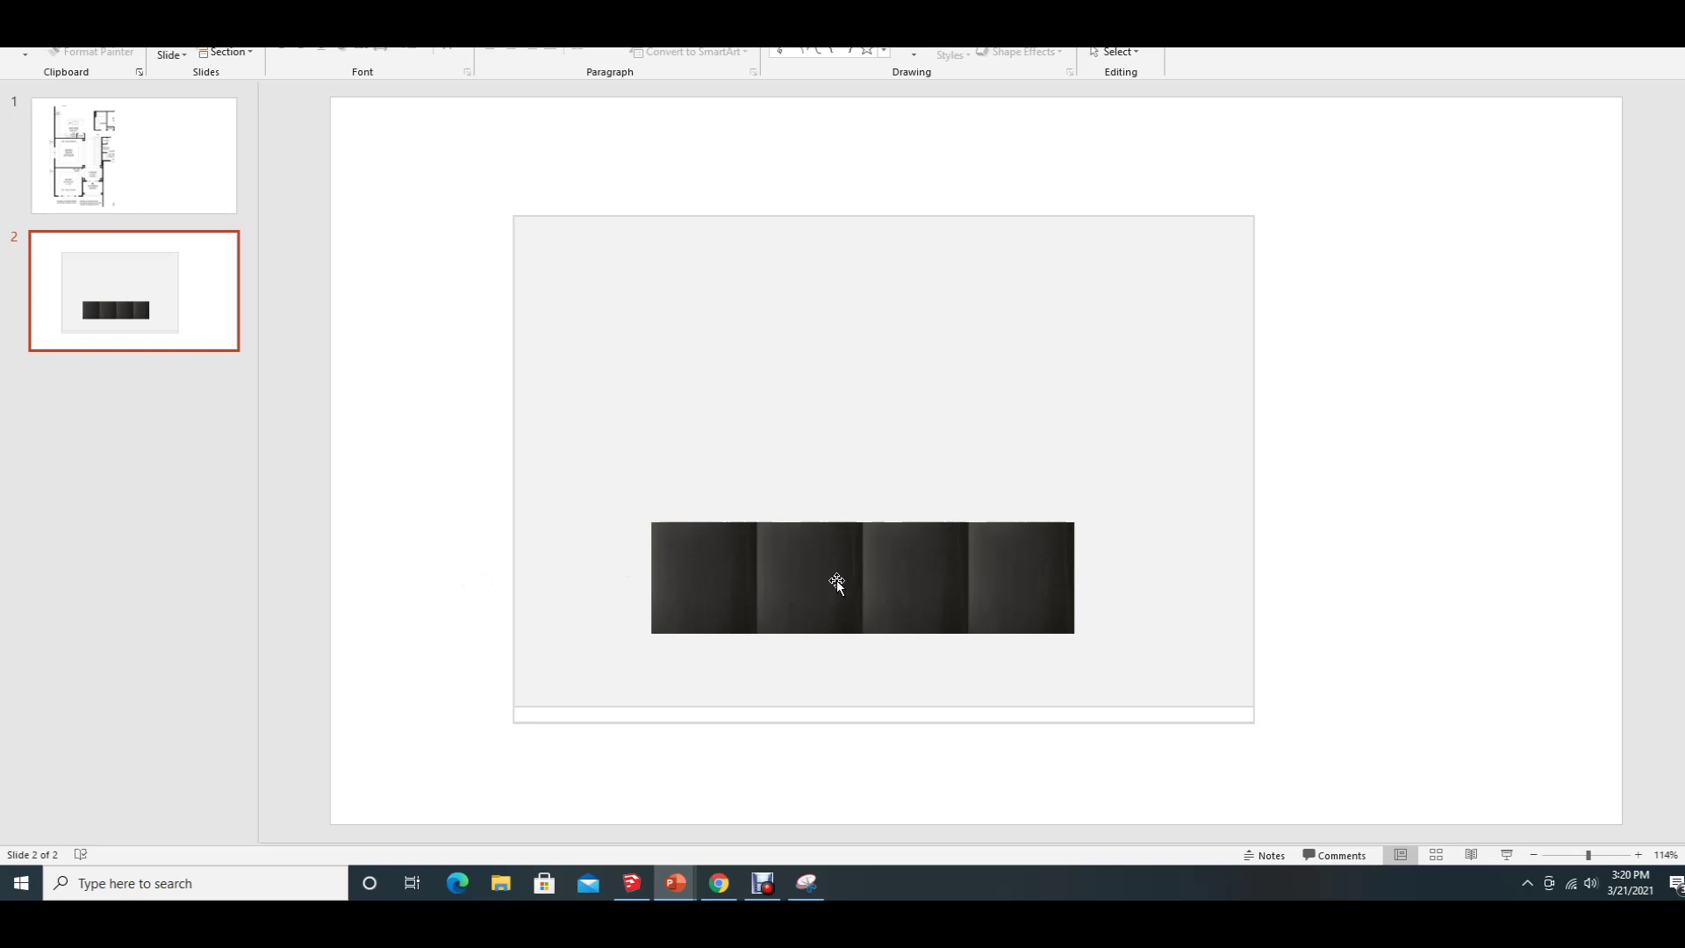
click(726, 583)
drag(726, 583, 704, 583)
drag(816, 583, 804, 583)
drag(914, 583, 905, 581)
click(1012, 579)
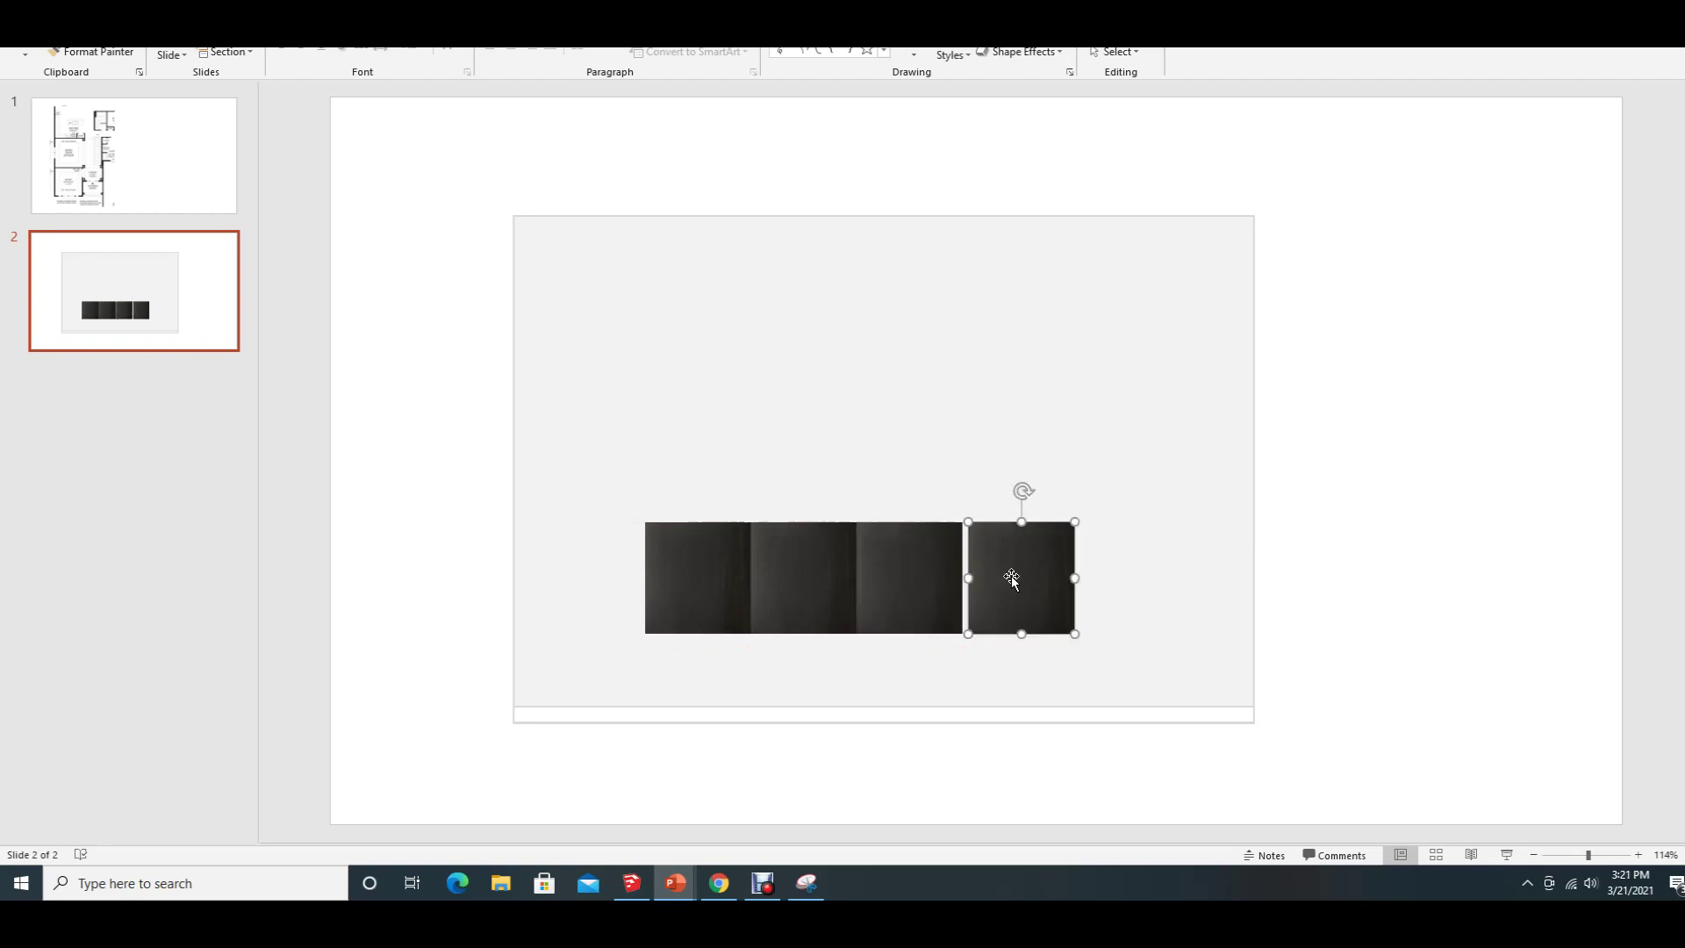
drag(1012, 580, 1008, 578)
- Select all four squares together and shift the row slightly right
click(1383, 578)
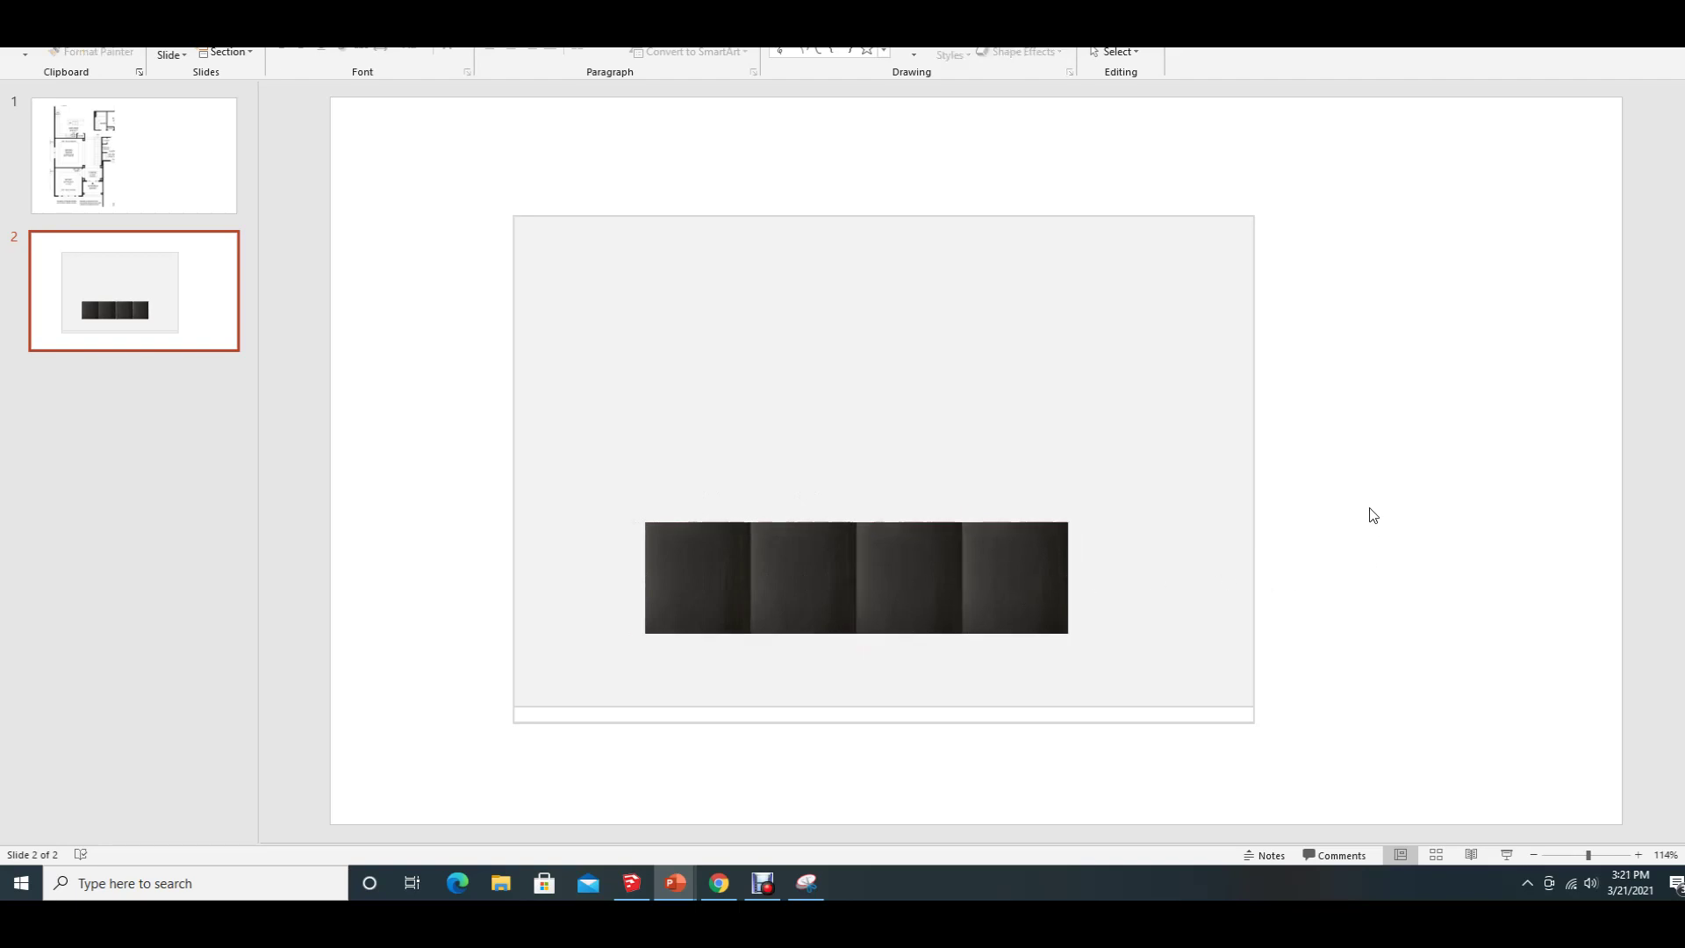
click(1036, 573)
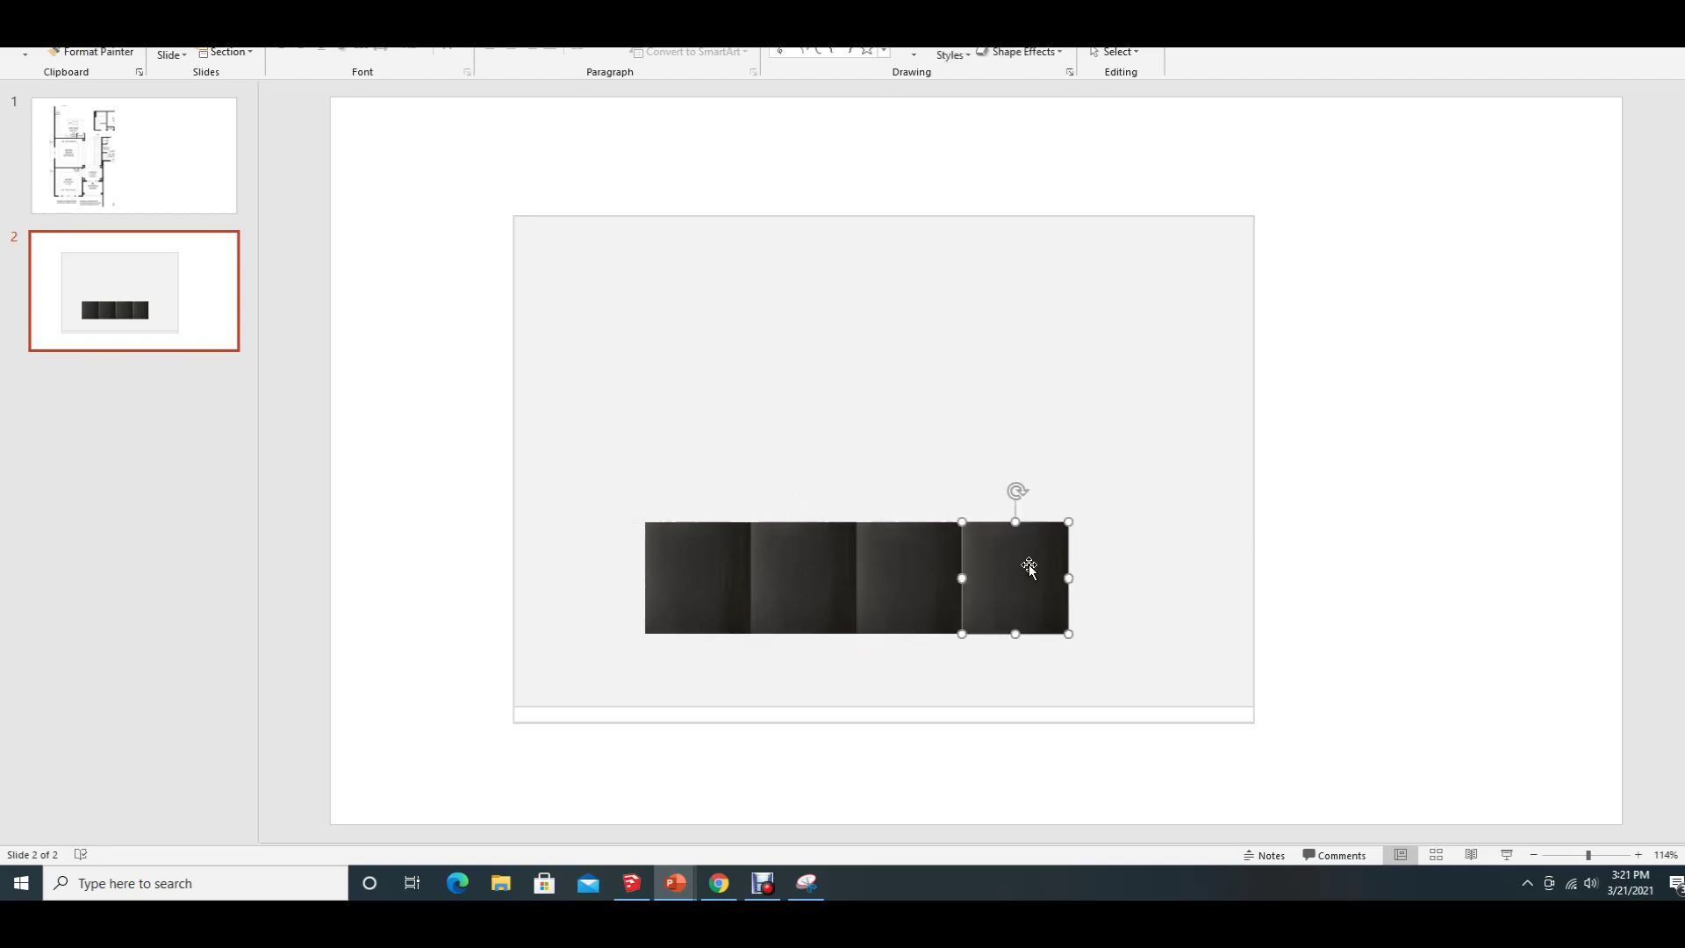
shift+click(901, 566)
shift+click(772, 584)
shift+click(703, 590)
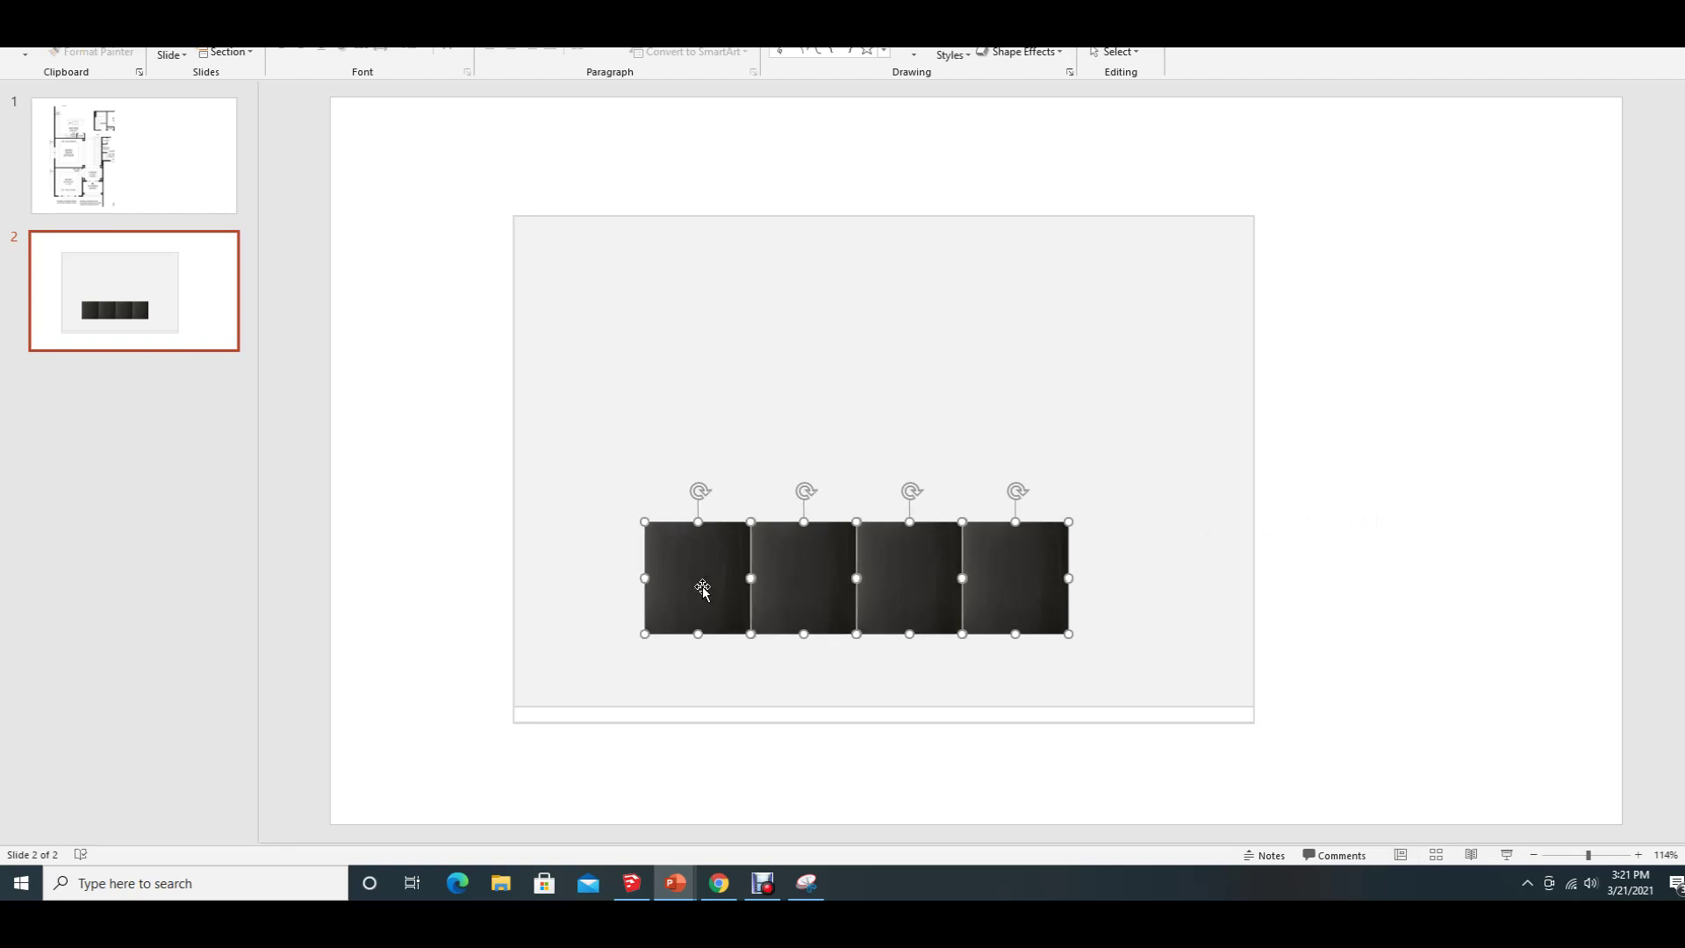
drag(889, 579, 894, 578)
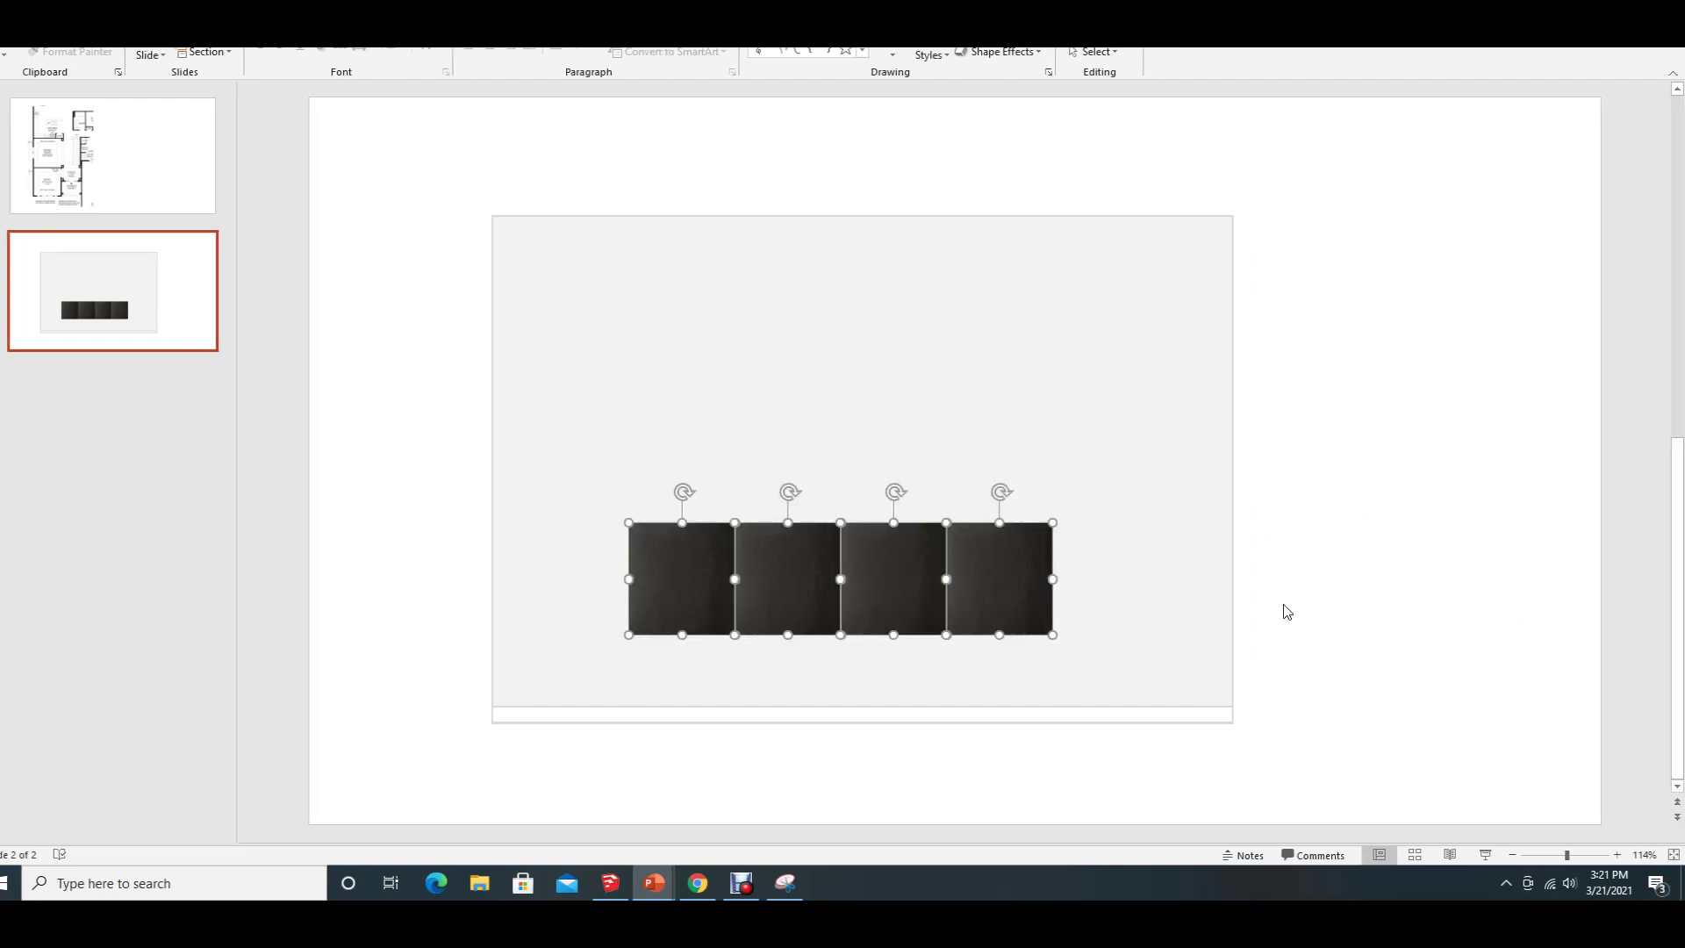
- Select all four squares and move the row slightly down and to the right
click(1356, 600)
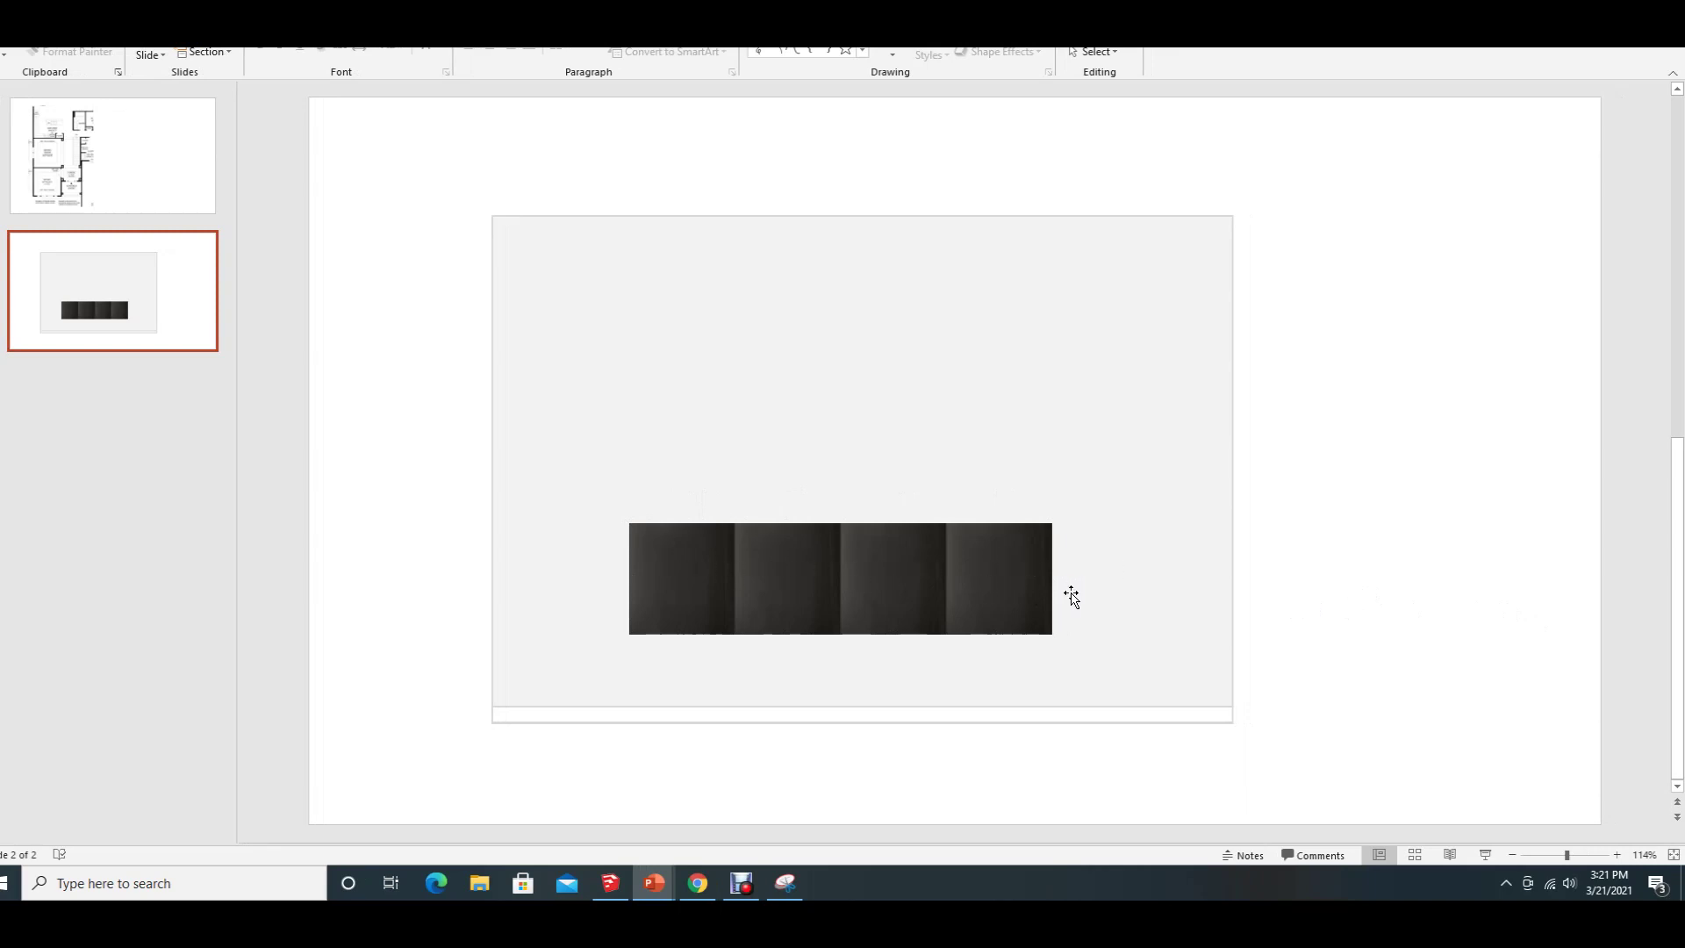
click(797, 585)
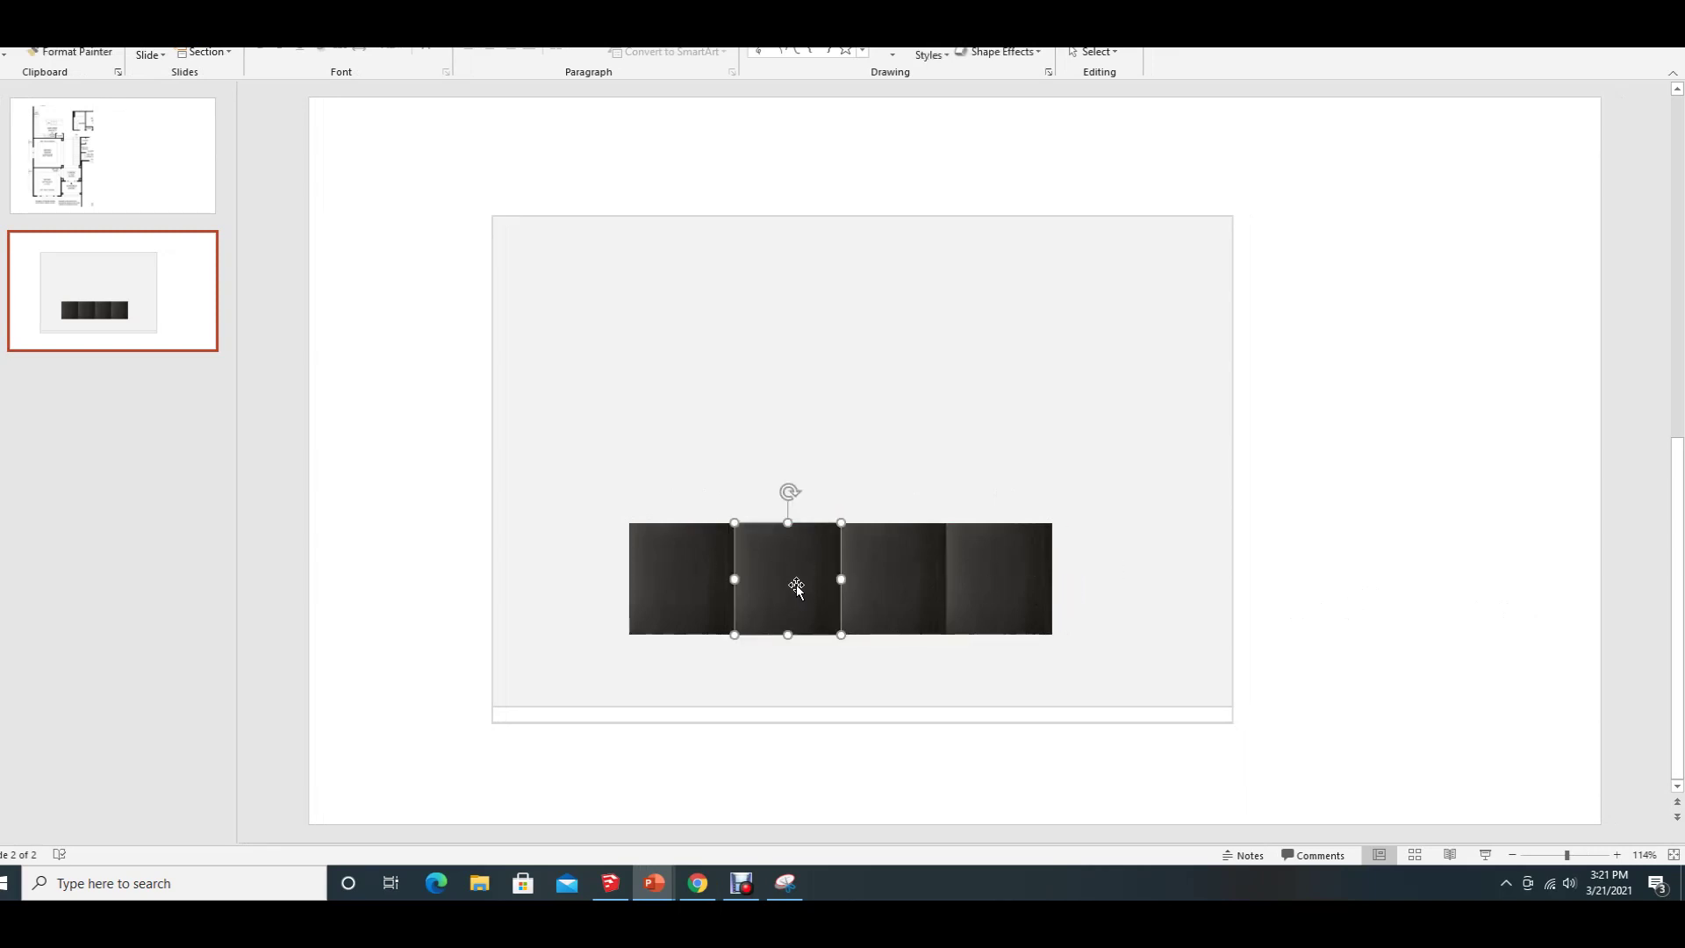
click(372, 596)
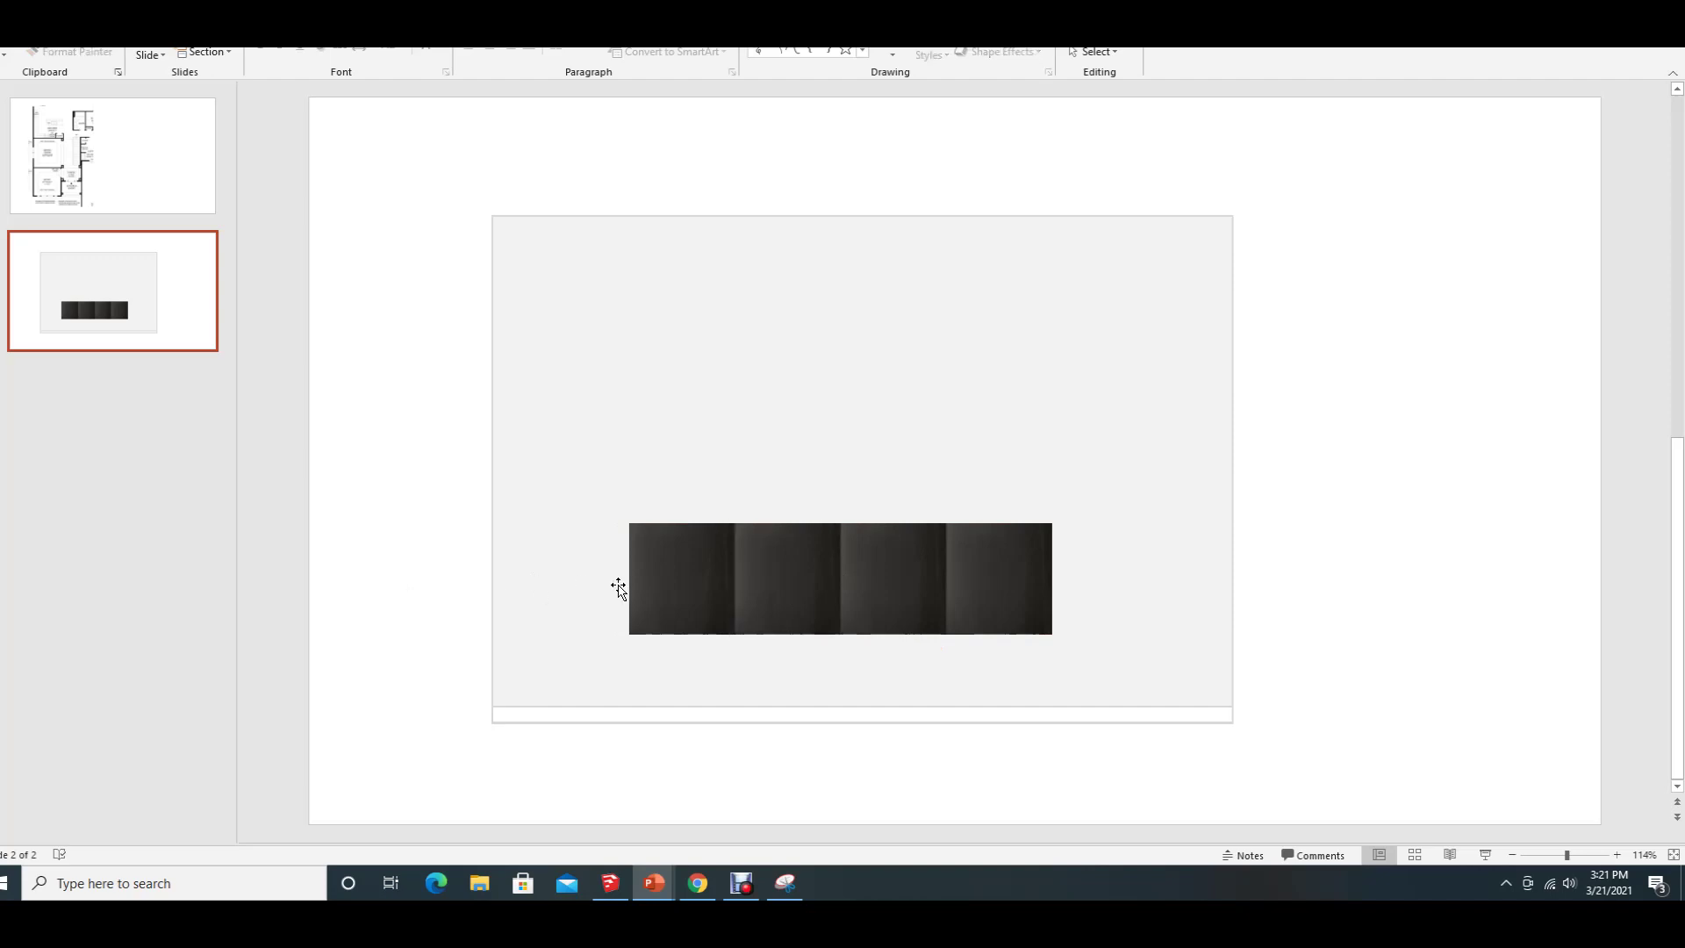
click(660, 587)
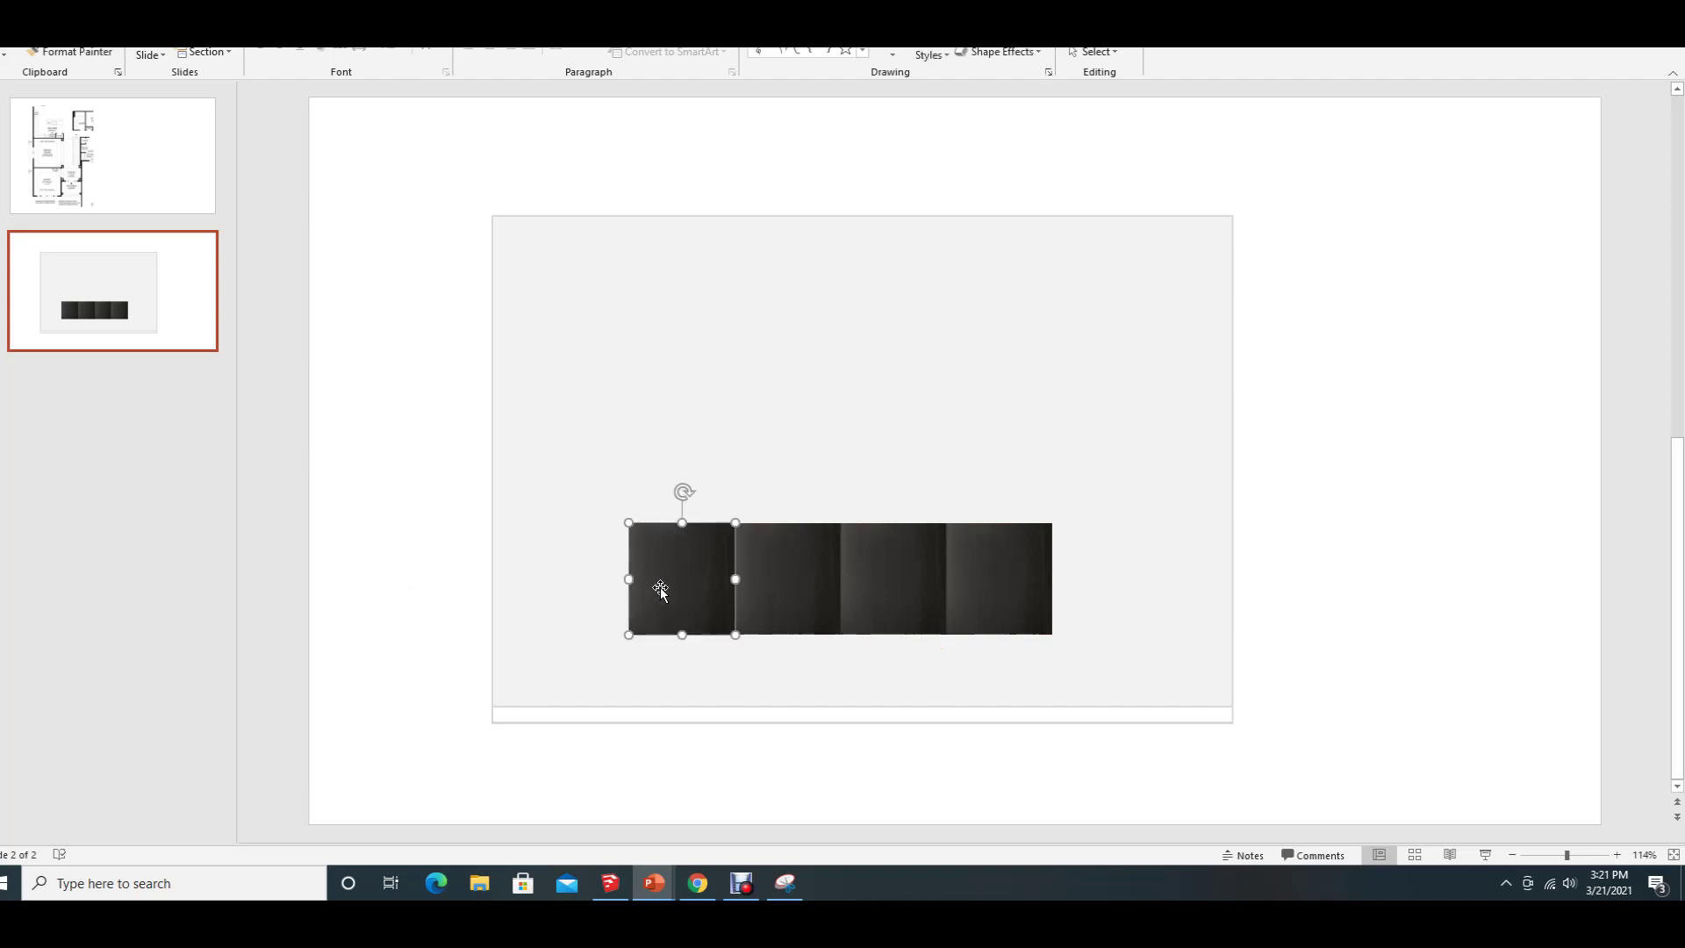
shift+click(782, 592)
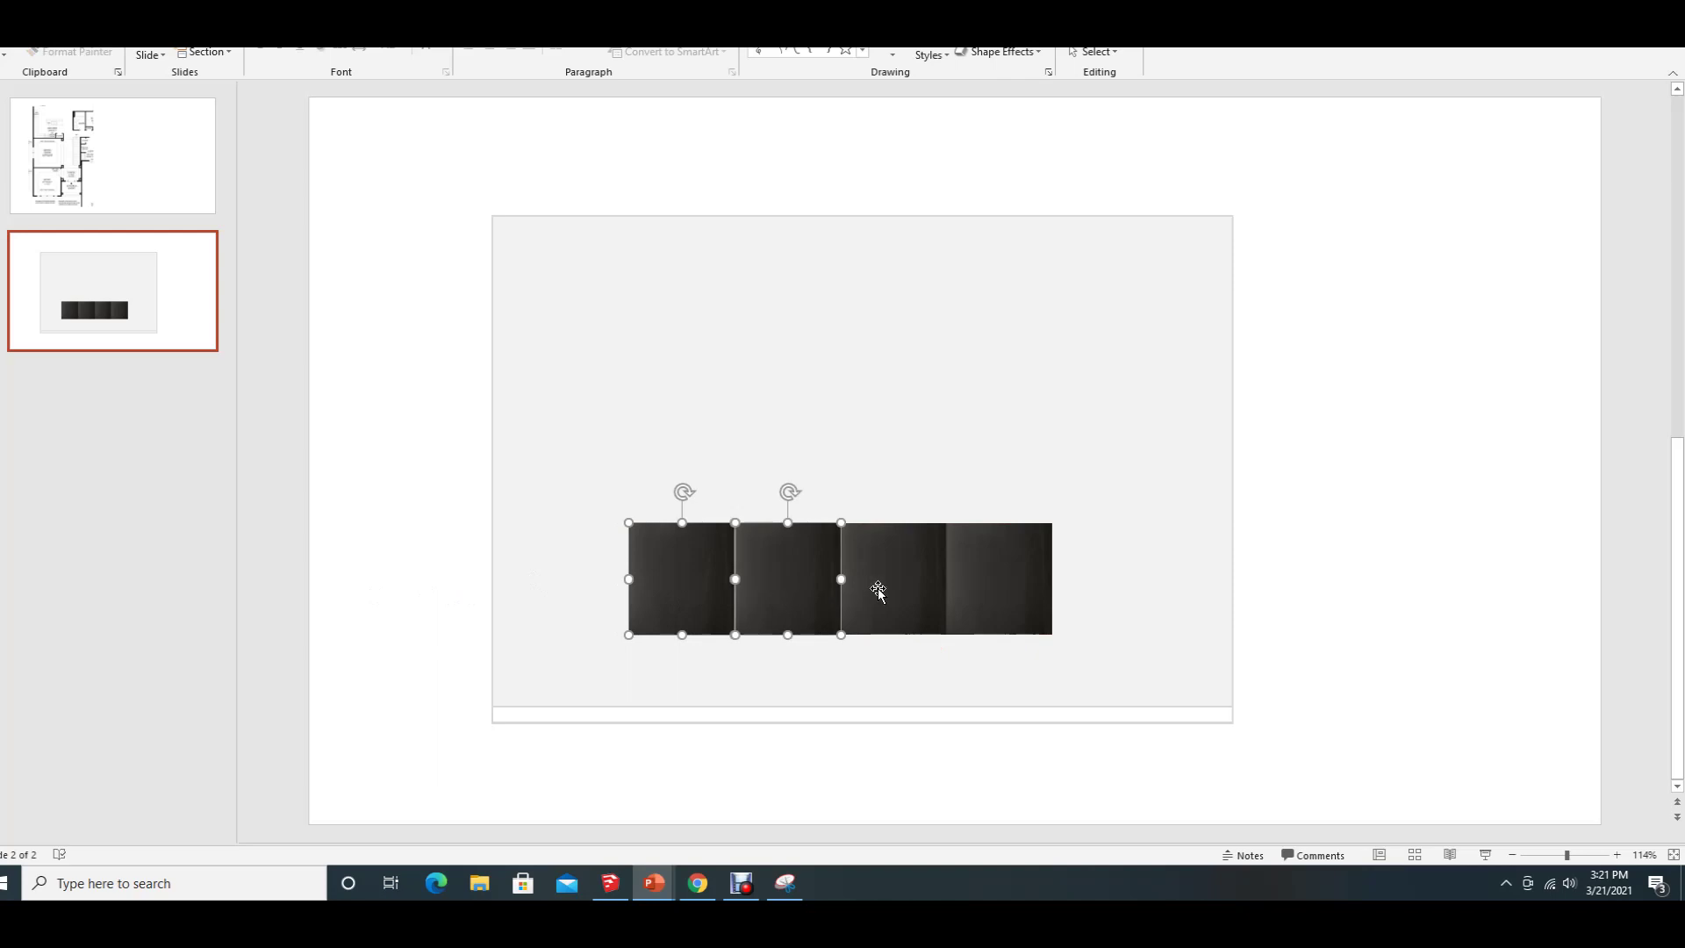
shift+click(878, 591)
shift+click(997, 592)
drag(851, 576, 861, 588)
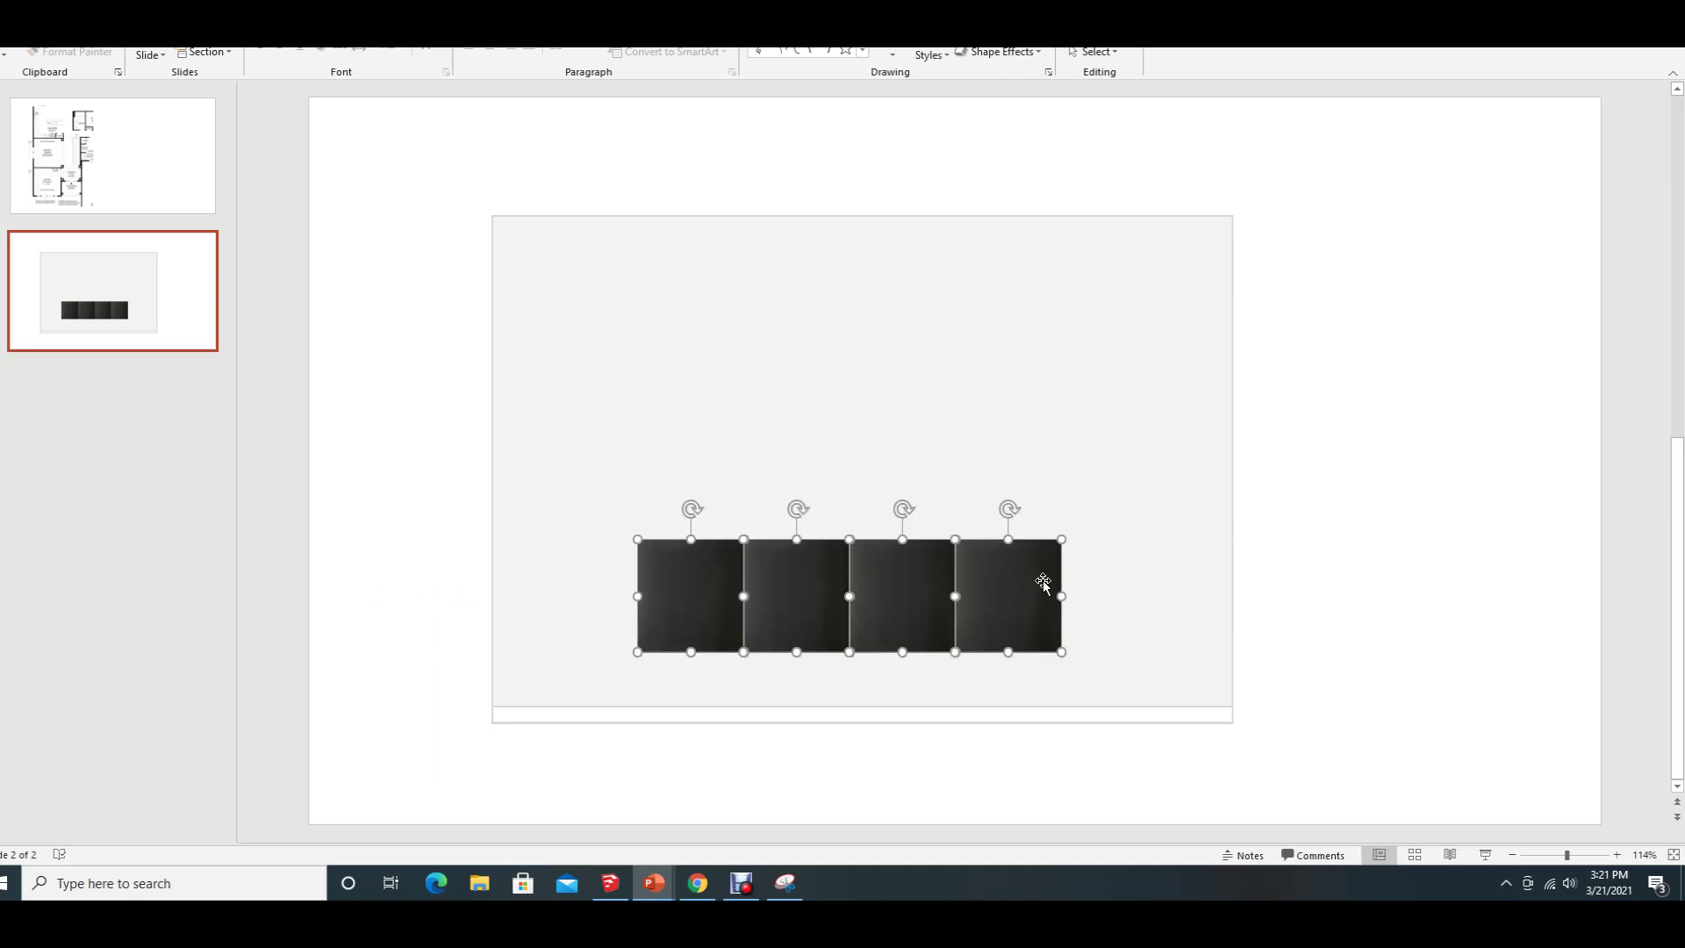
- Show the floor-plan slide, then return to the IKEA door page in the browser
click(1414, 582)
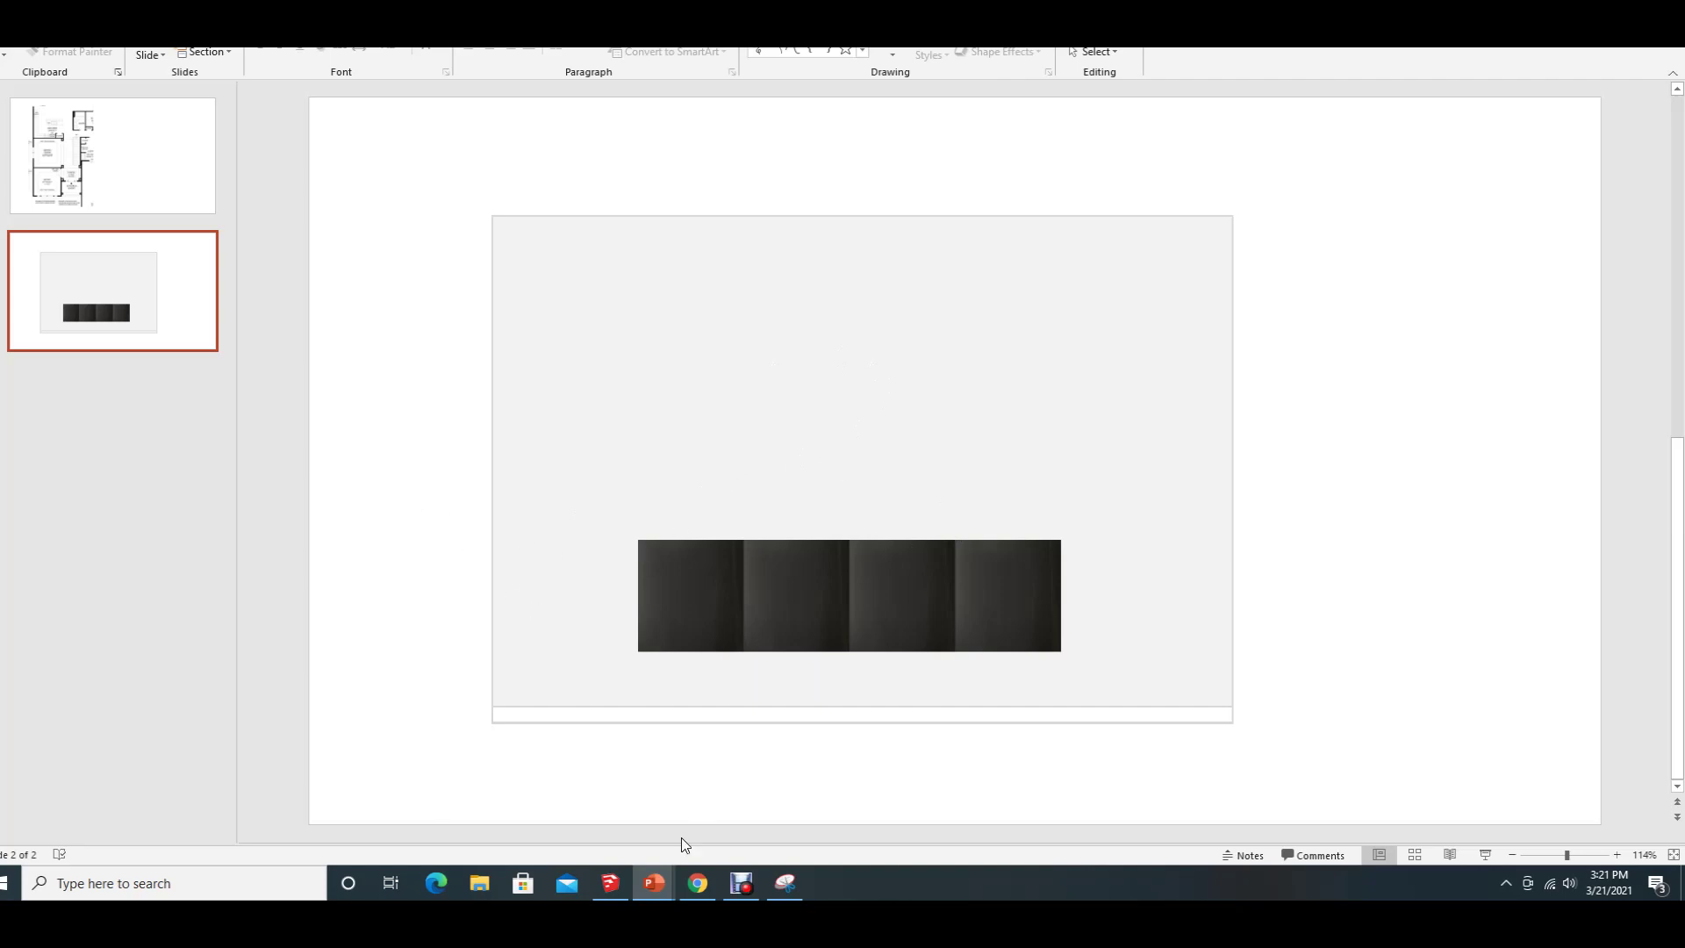
click(118, 184)
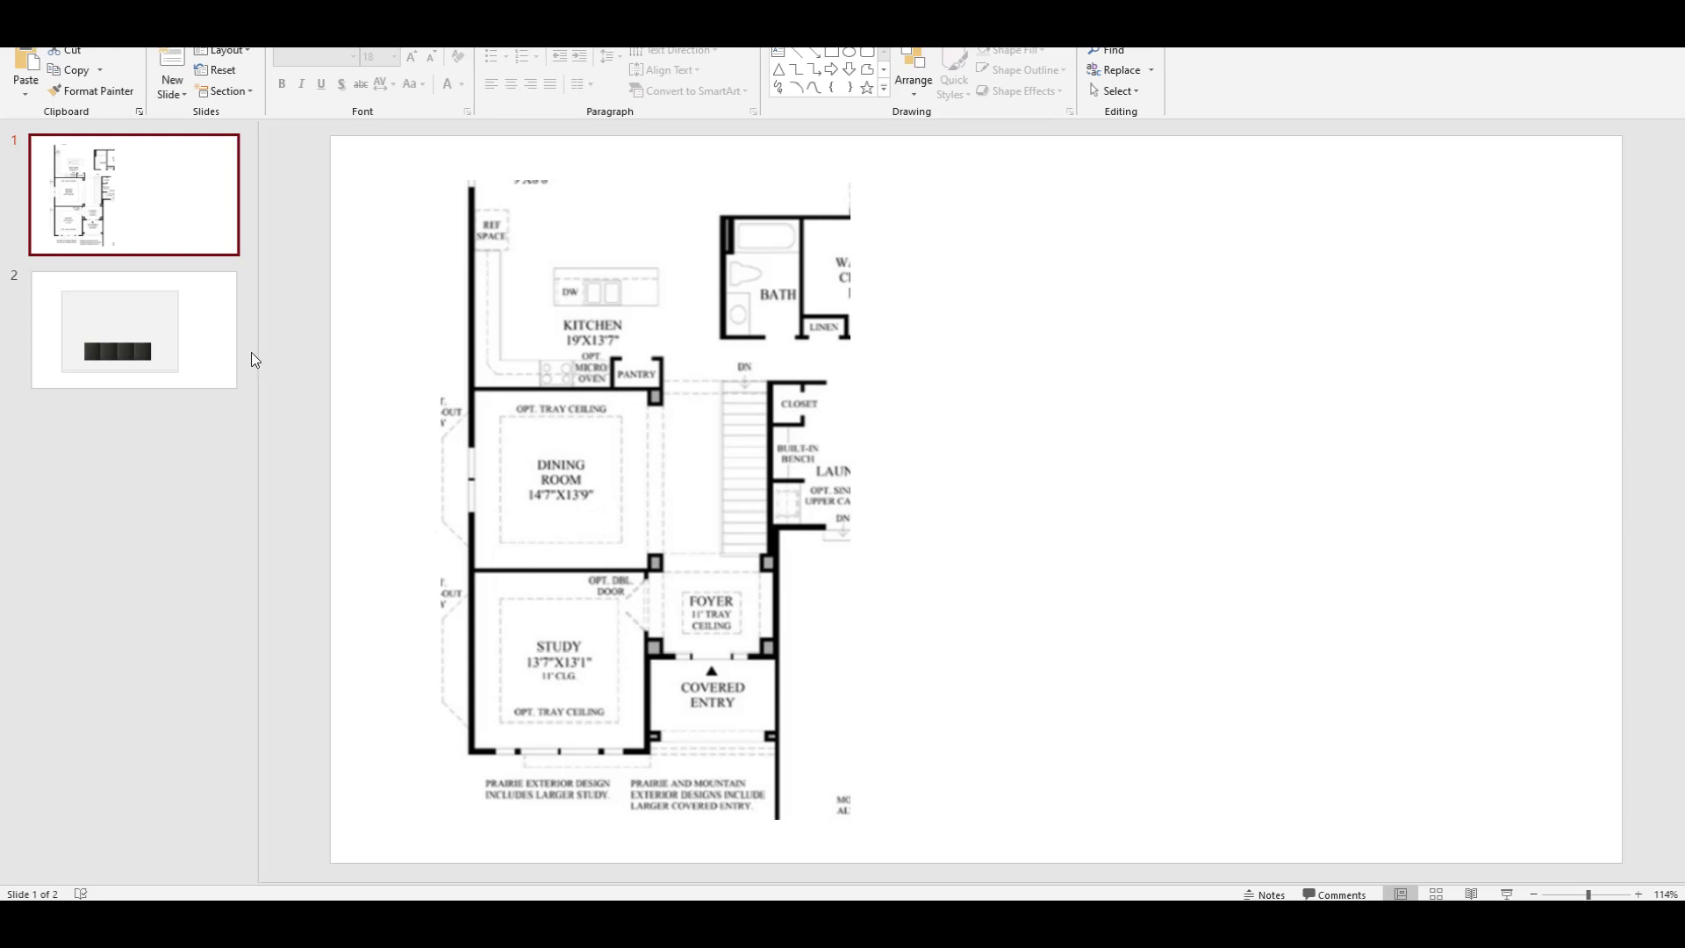
click(719, 883)
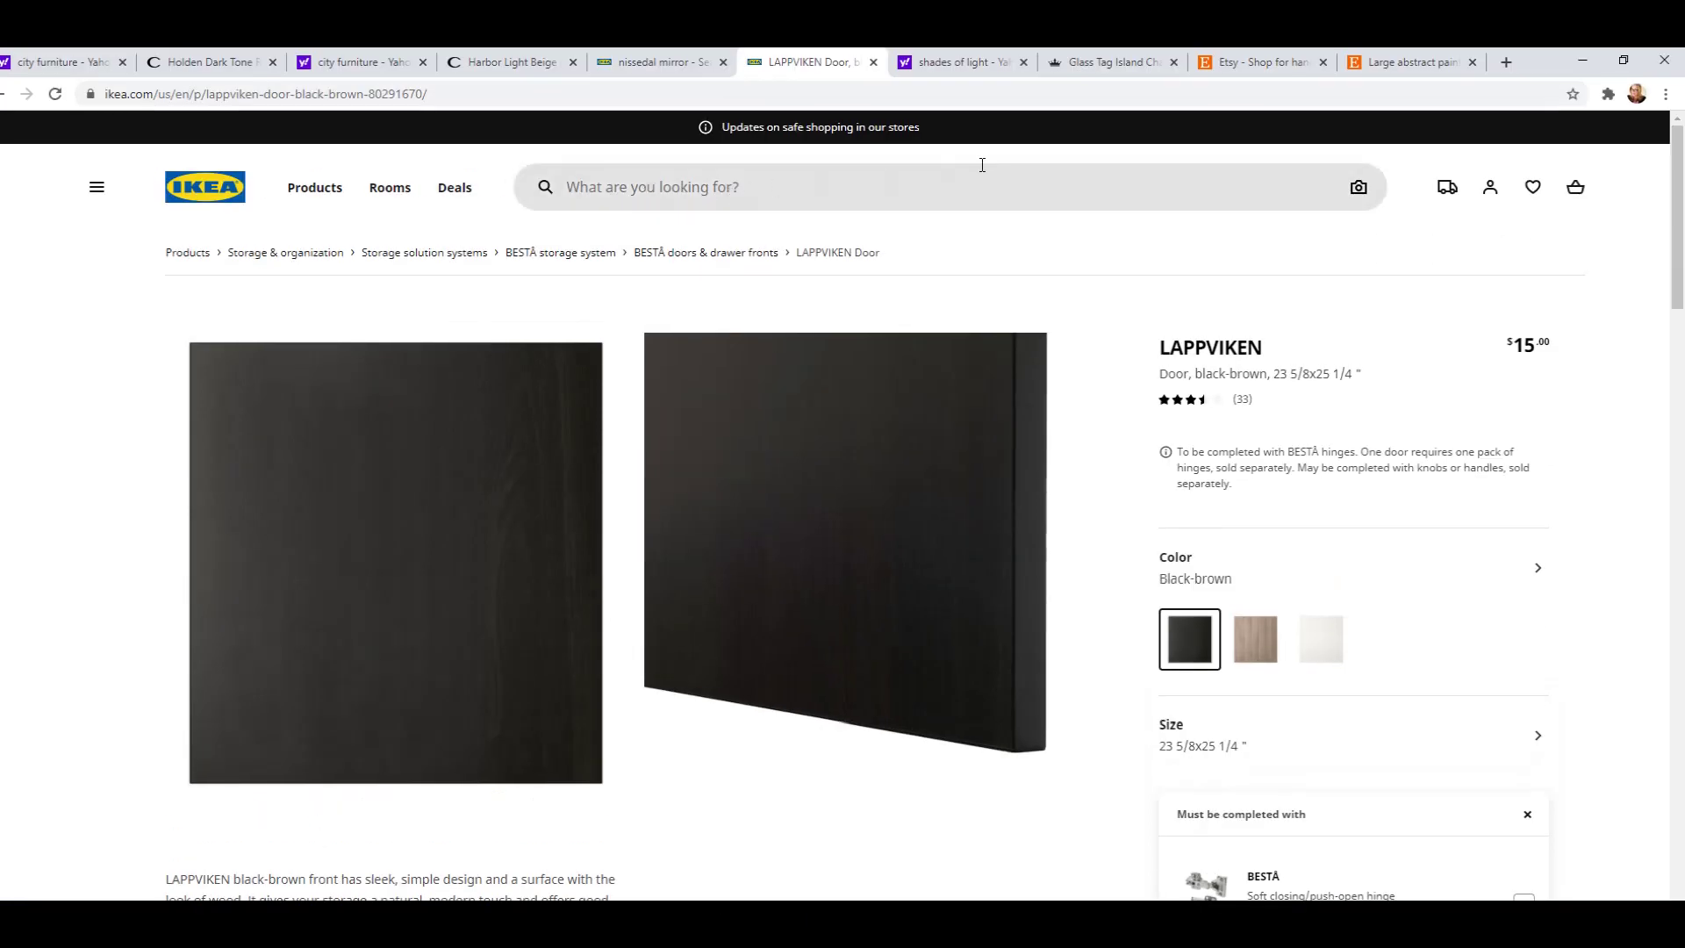
- Scroll through the IKEA NISSEDAL mirror results and restore the Snipping Tool window
click(652, 60)
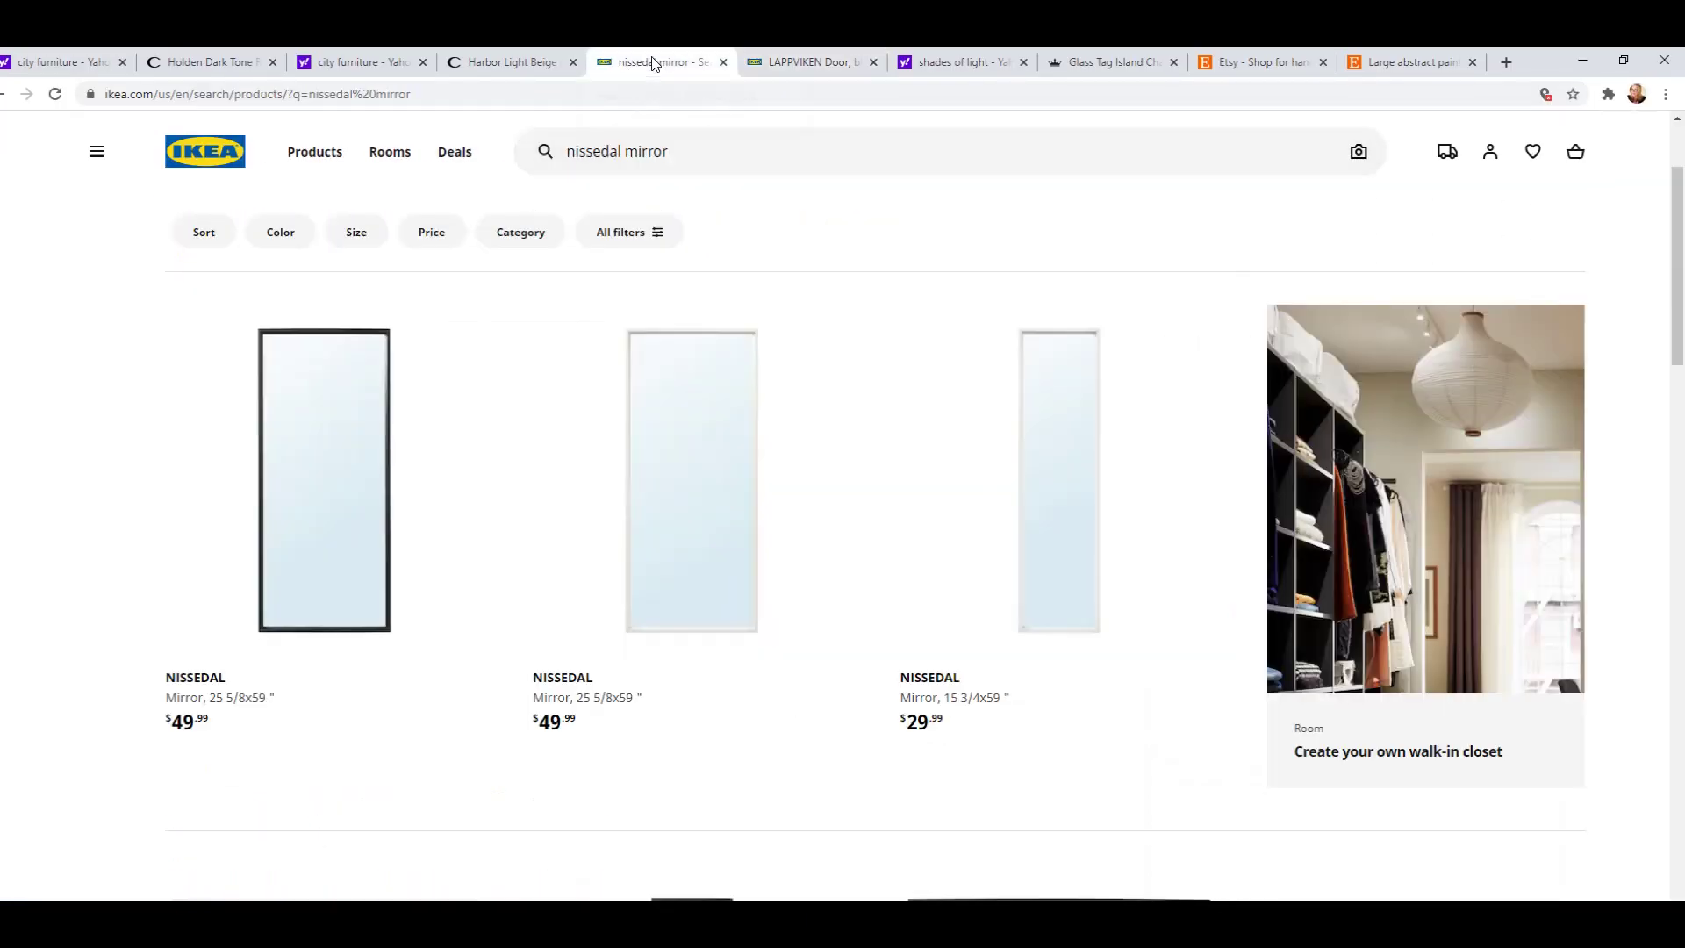
scroll(847, 641, down, 2)
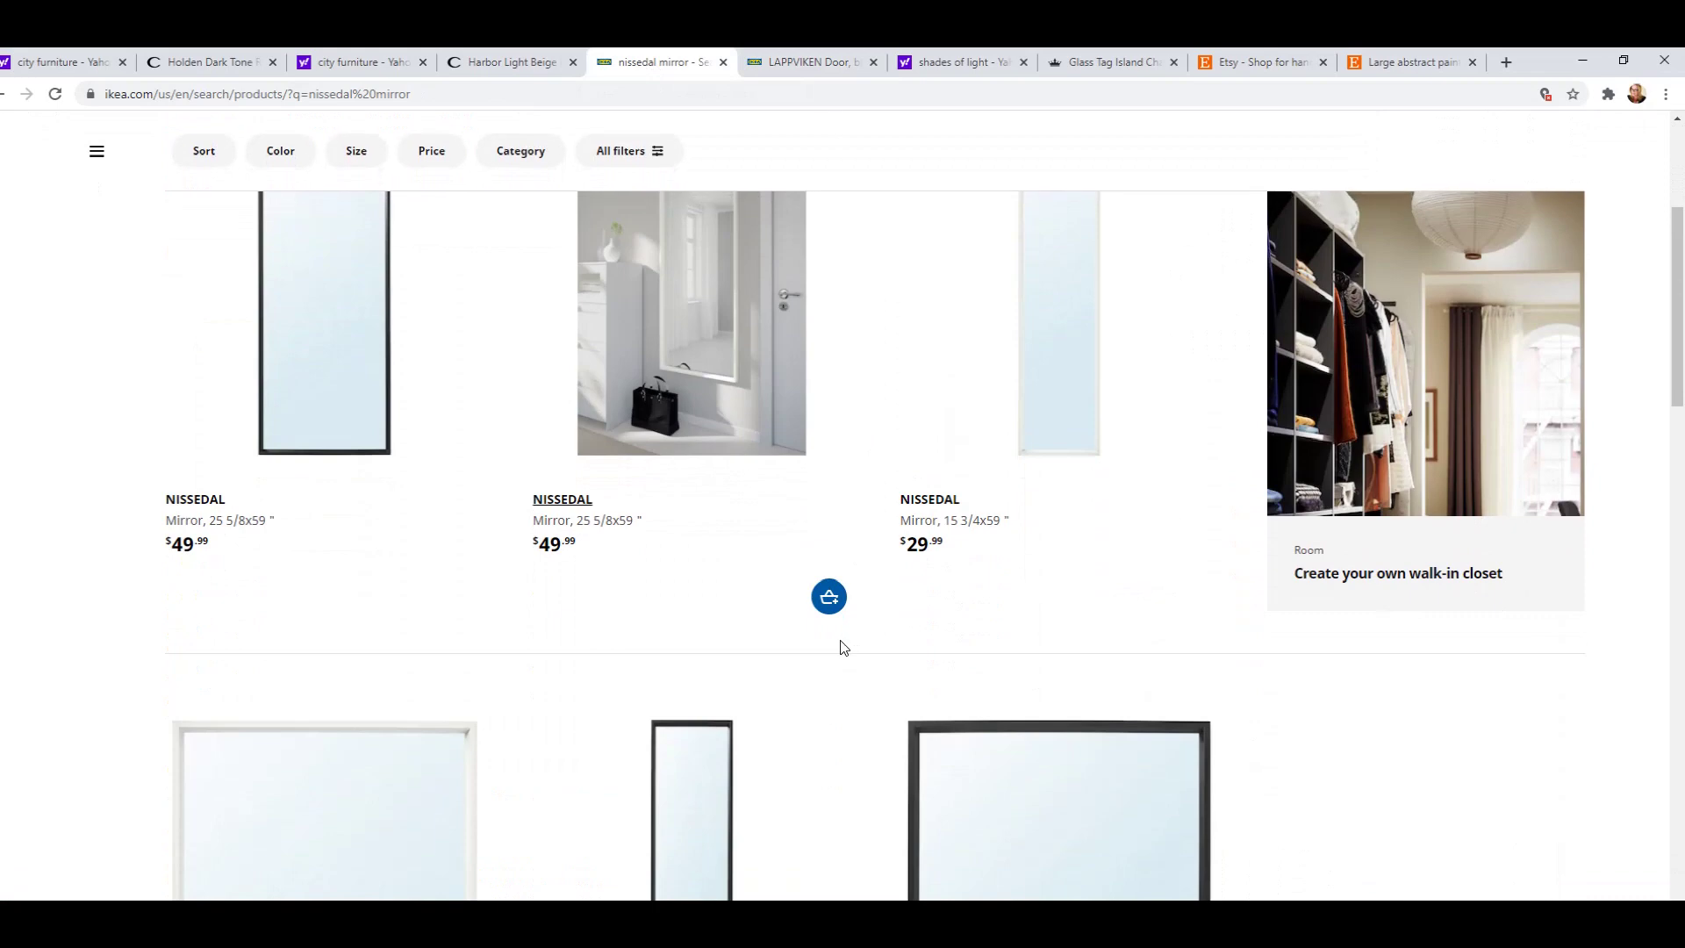
scroll(842, 648, down, 3)
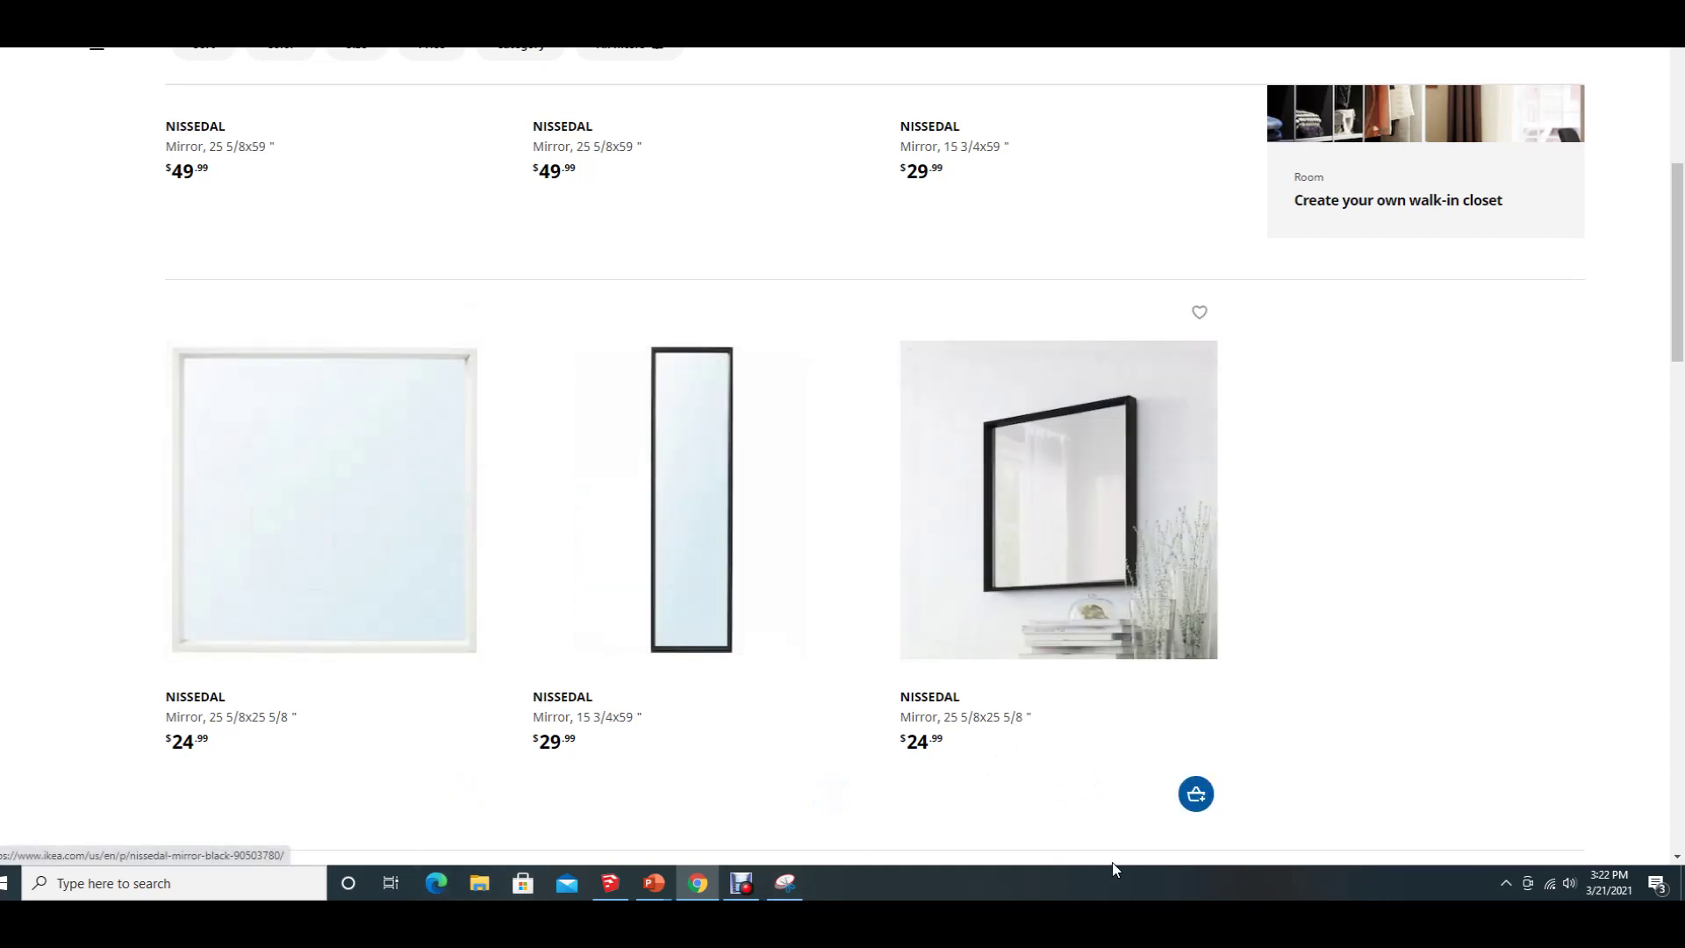
mouse_move(786, 896)
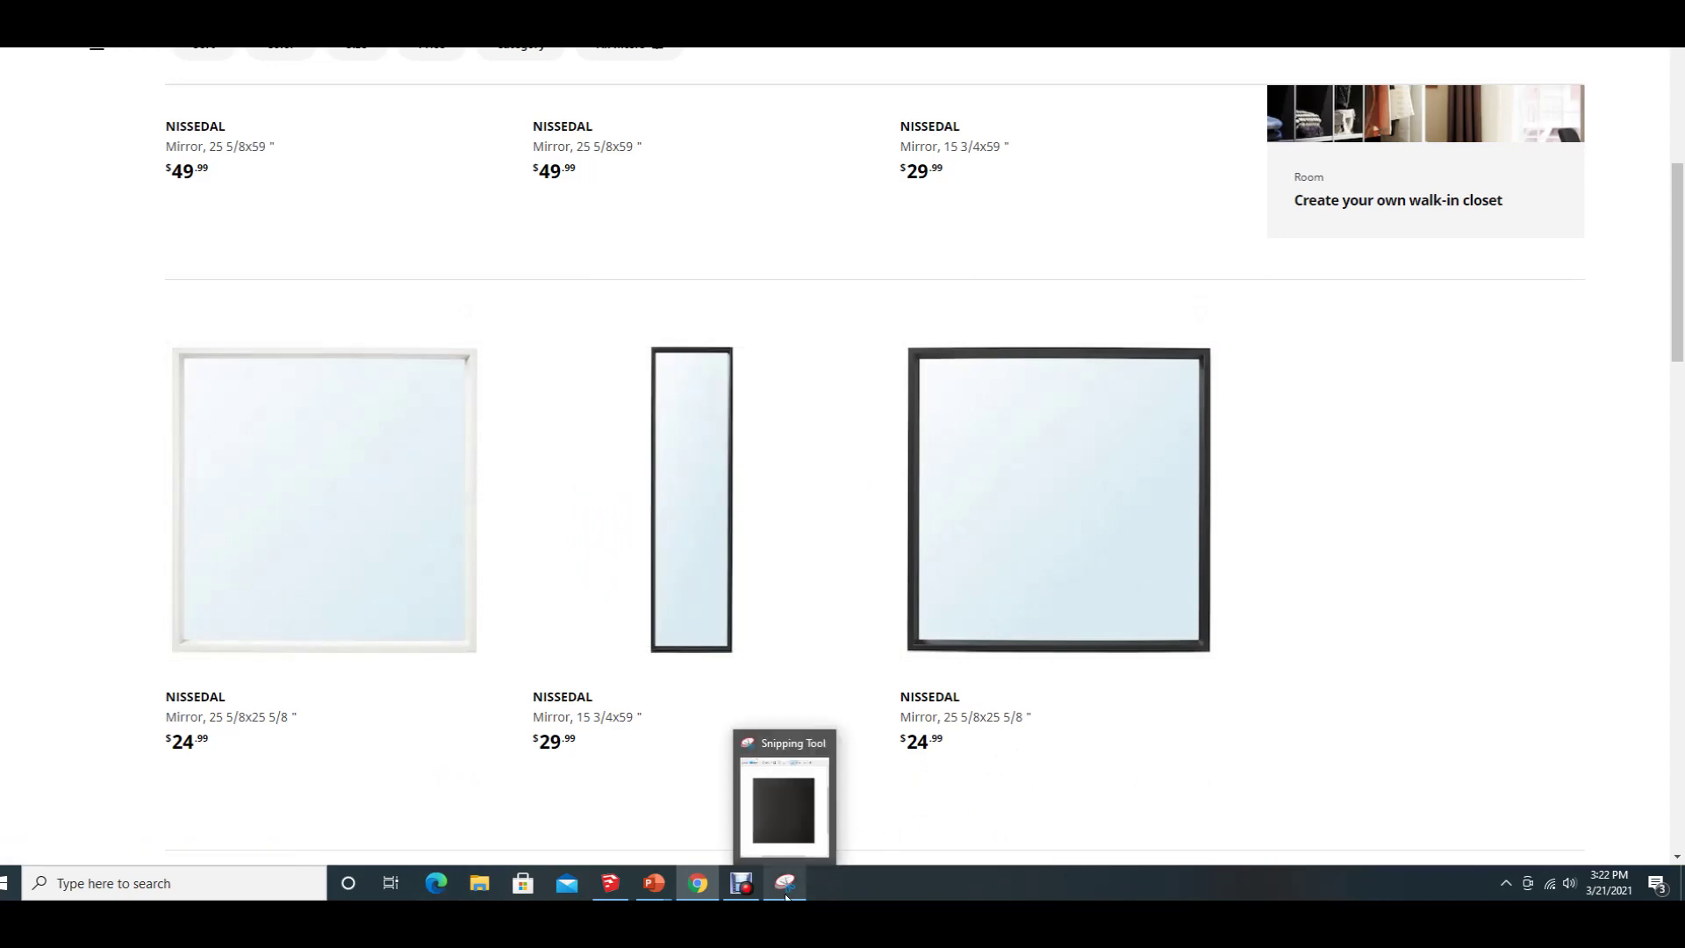
click(786, 896)
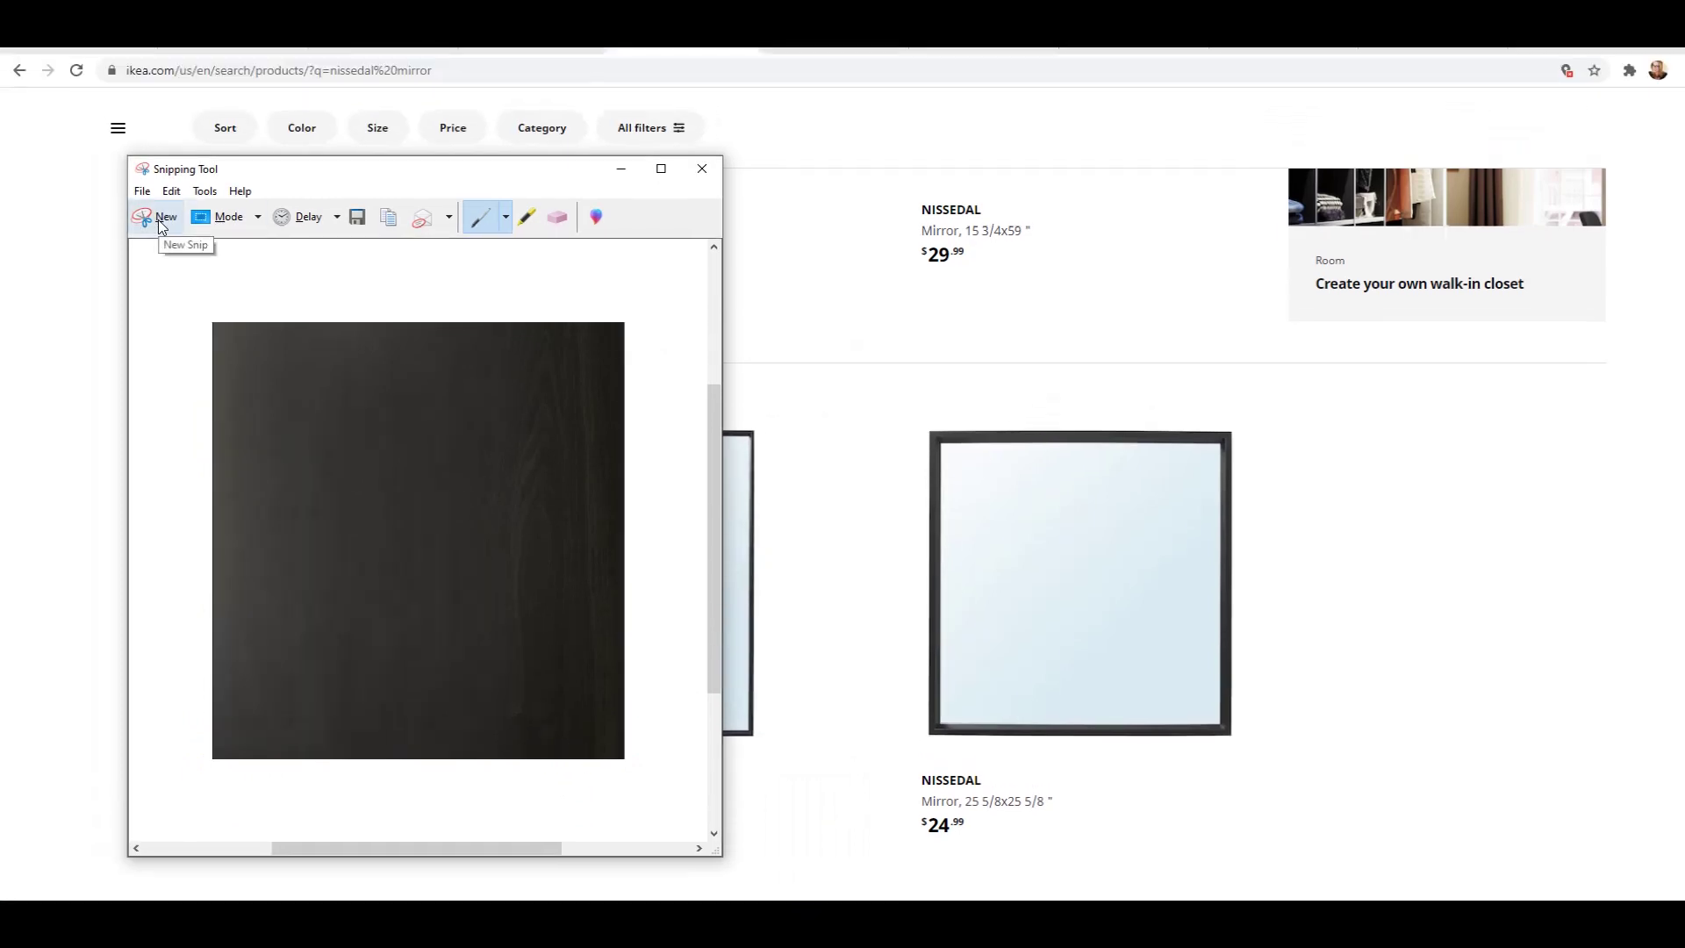
- Snip the black-framed square NISSEDAL mirror image and copy it to the clipboard
click(161, 220)
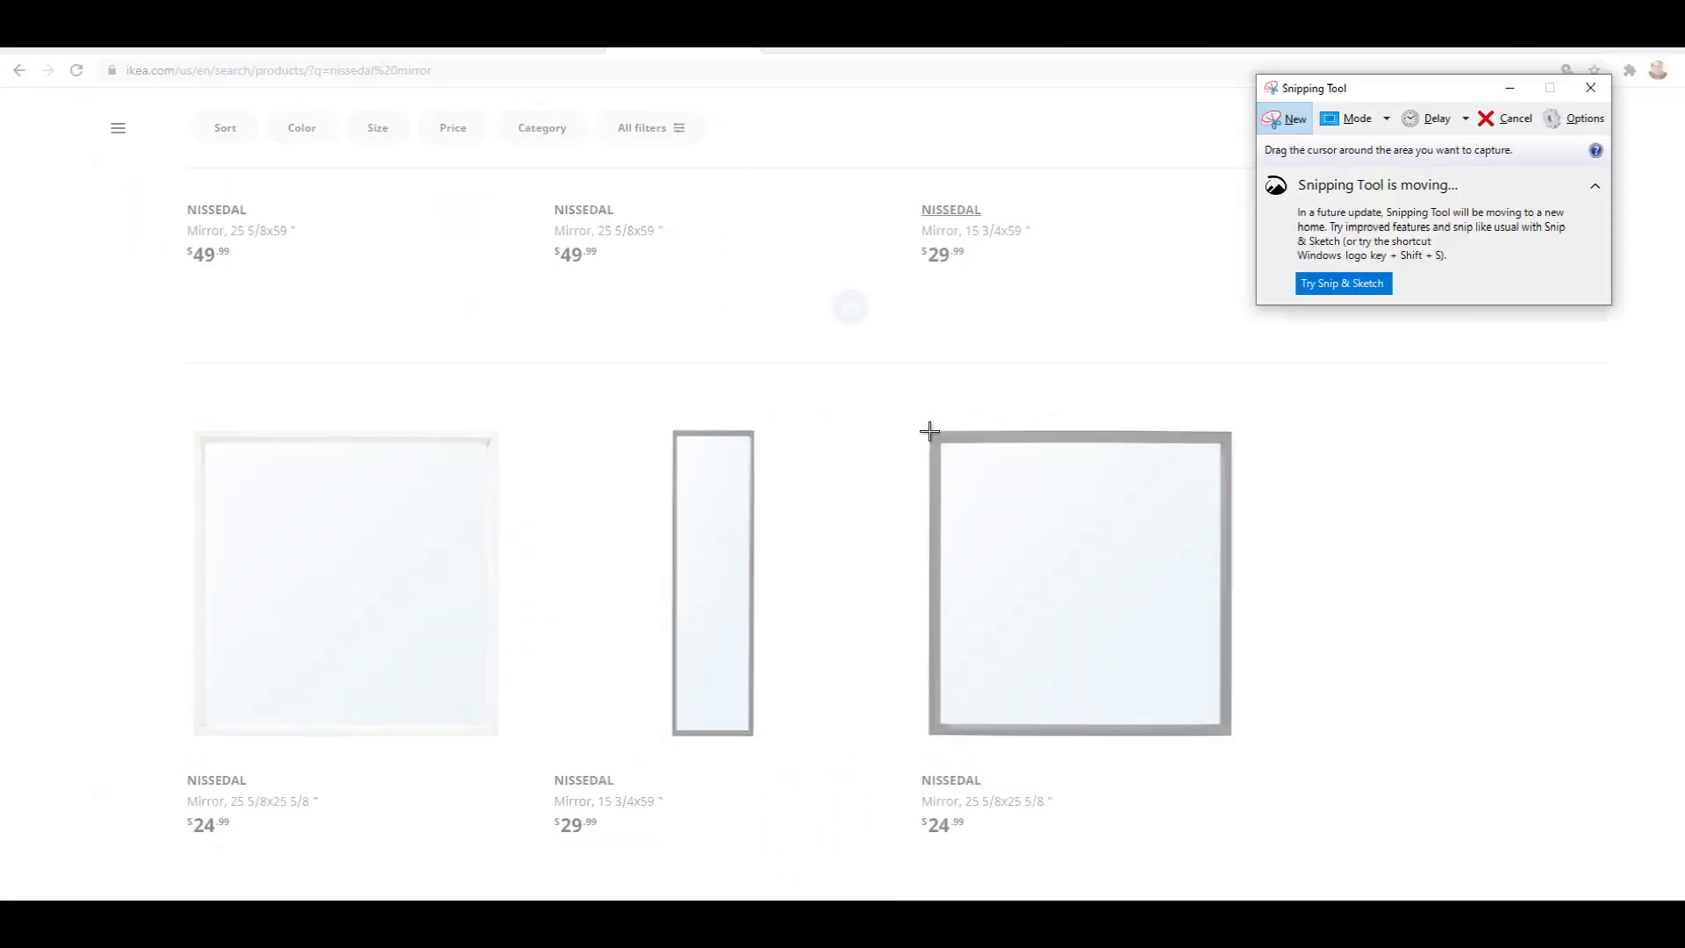
drag(930, 433, 1230, 736)
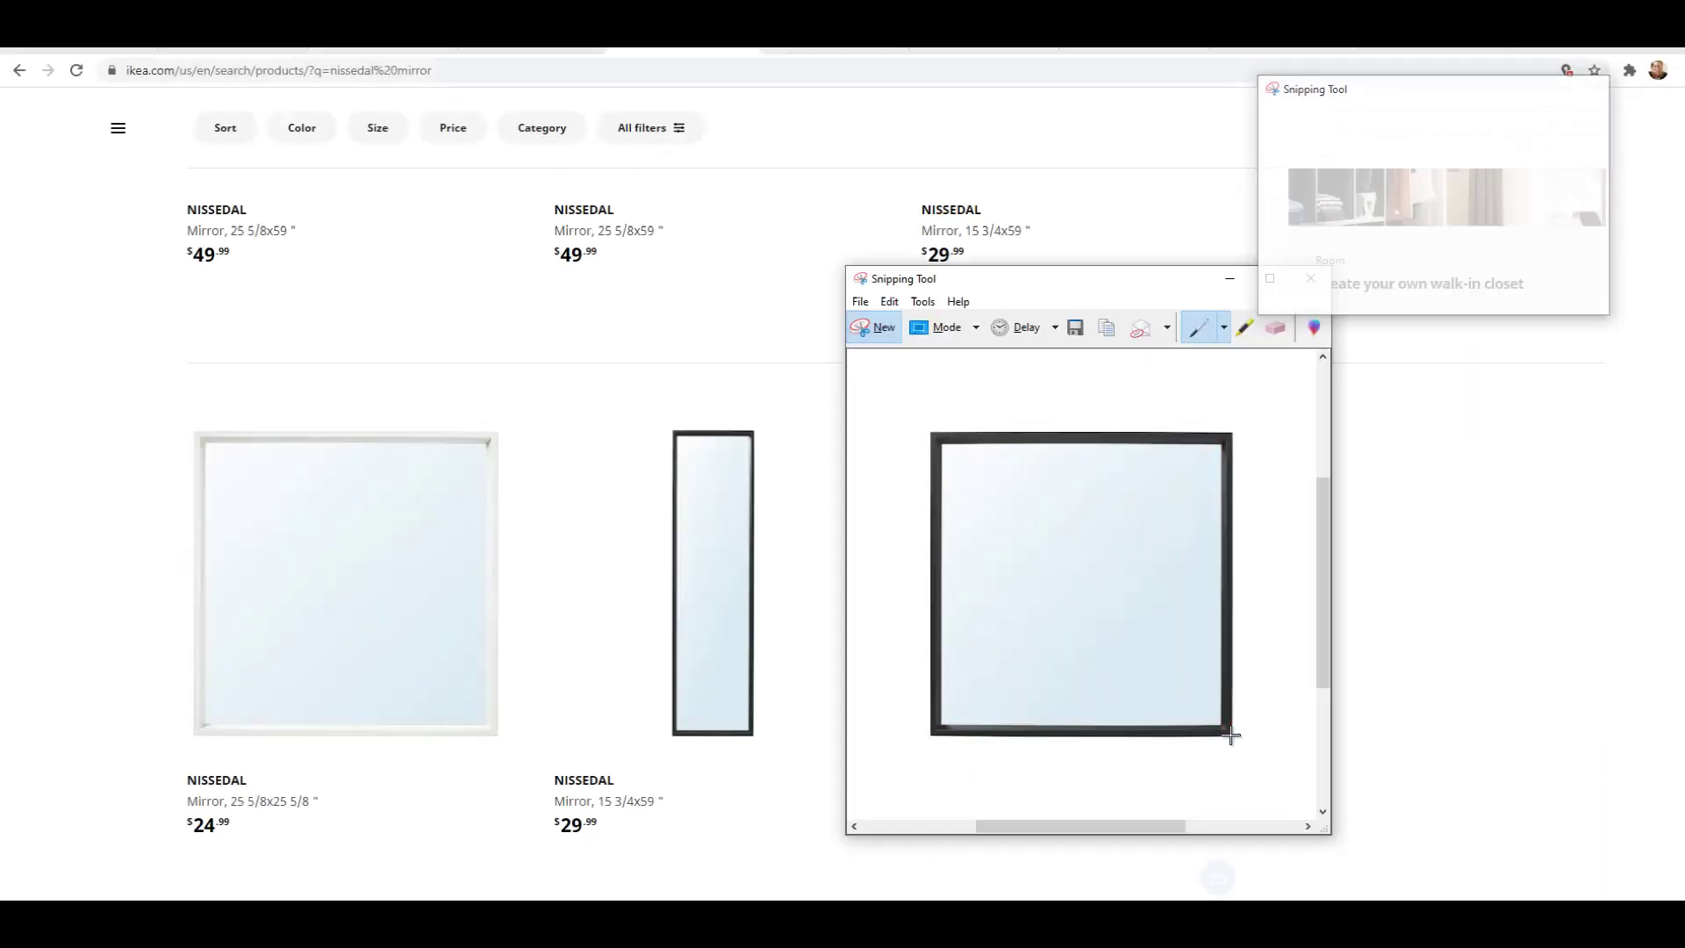
right_click(1058, 608)
click(1062, 631)
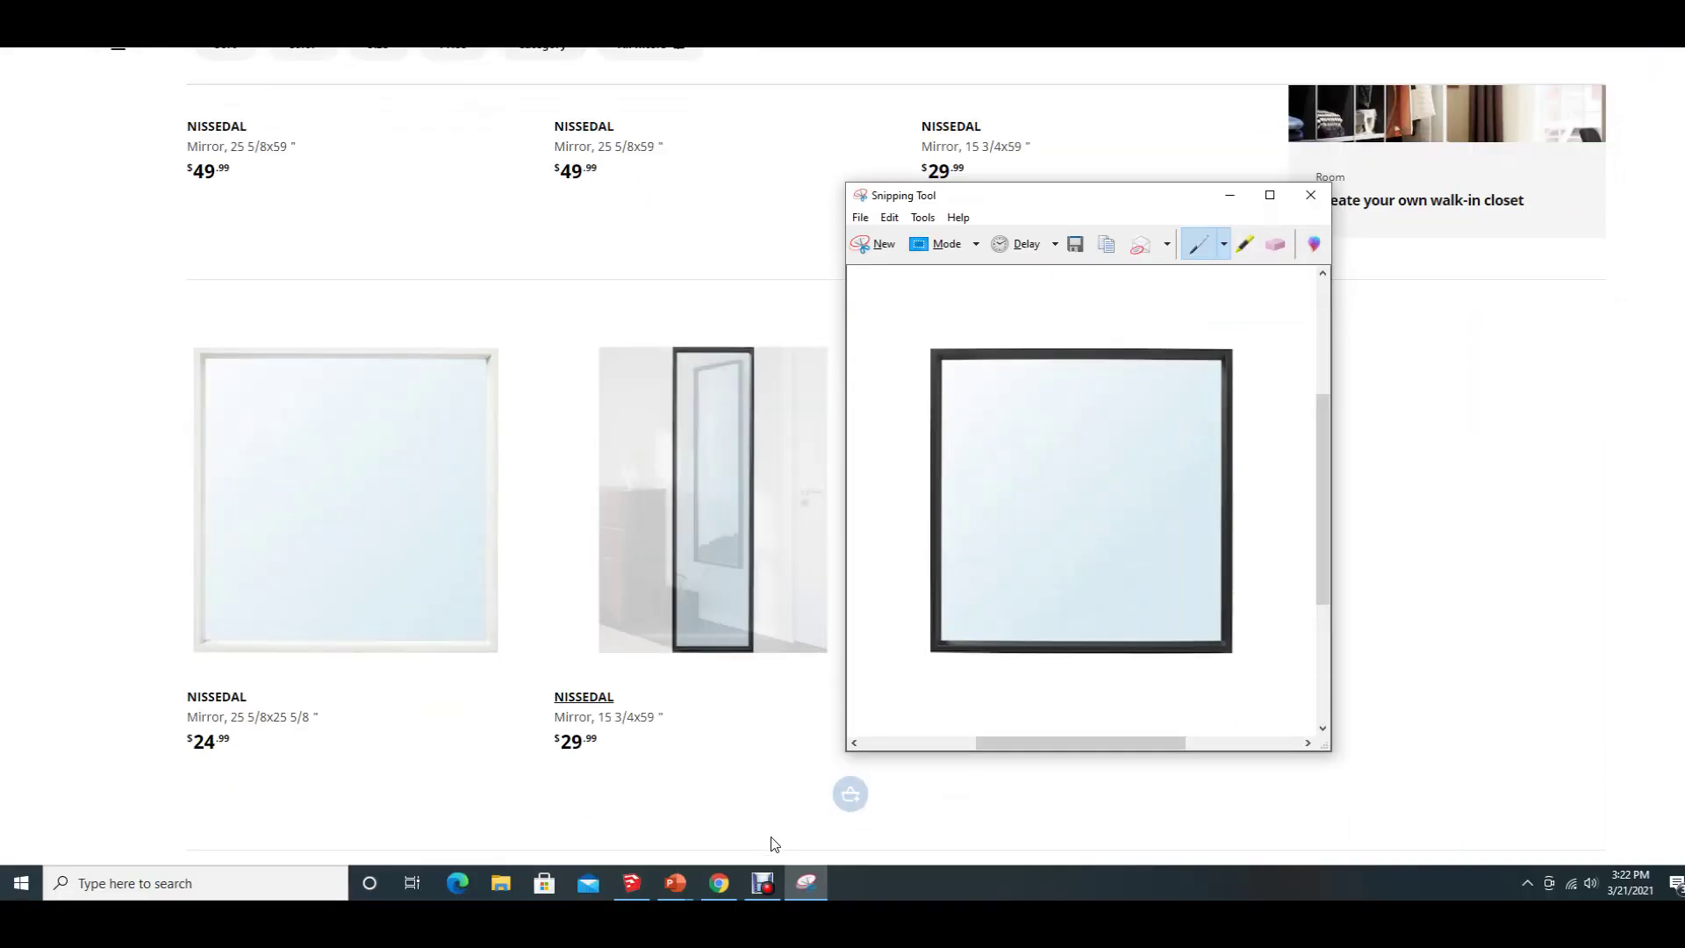
click(685, 895)
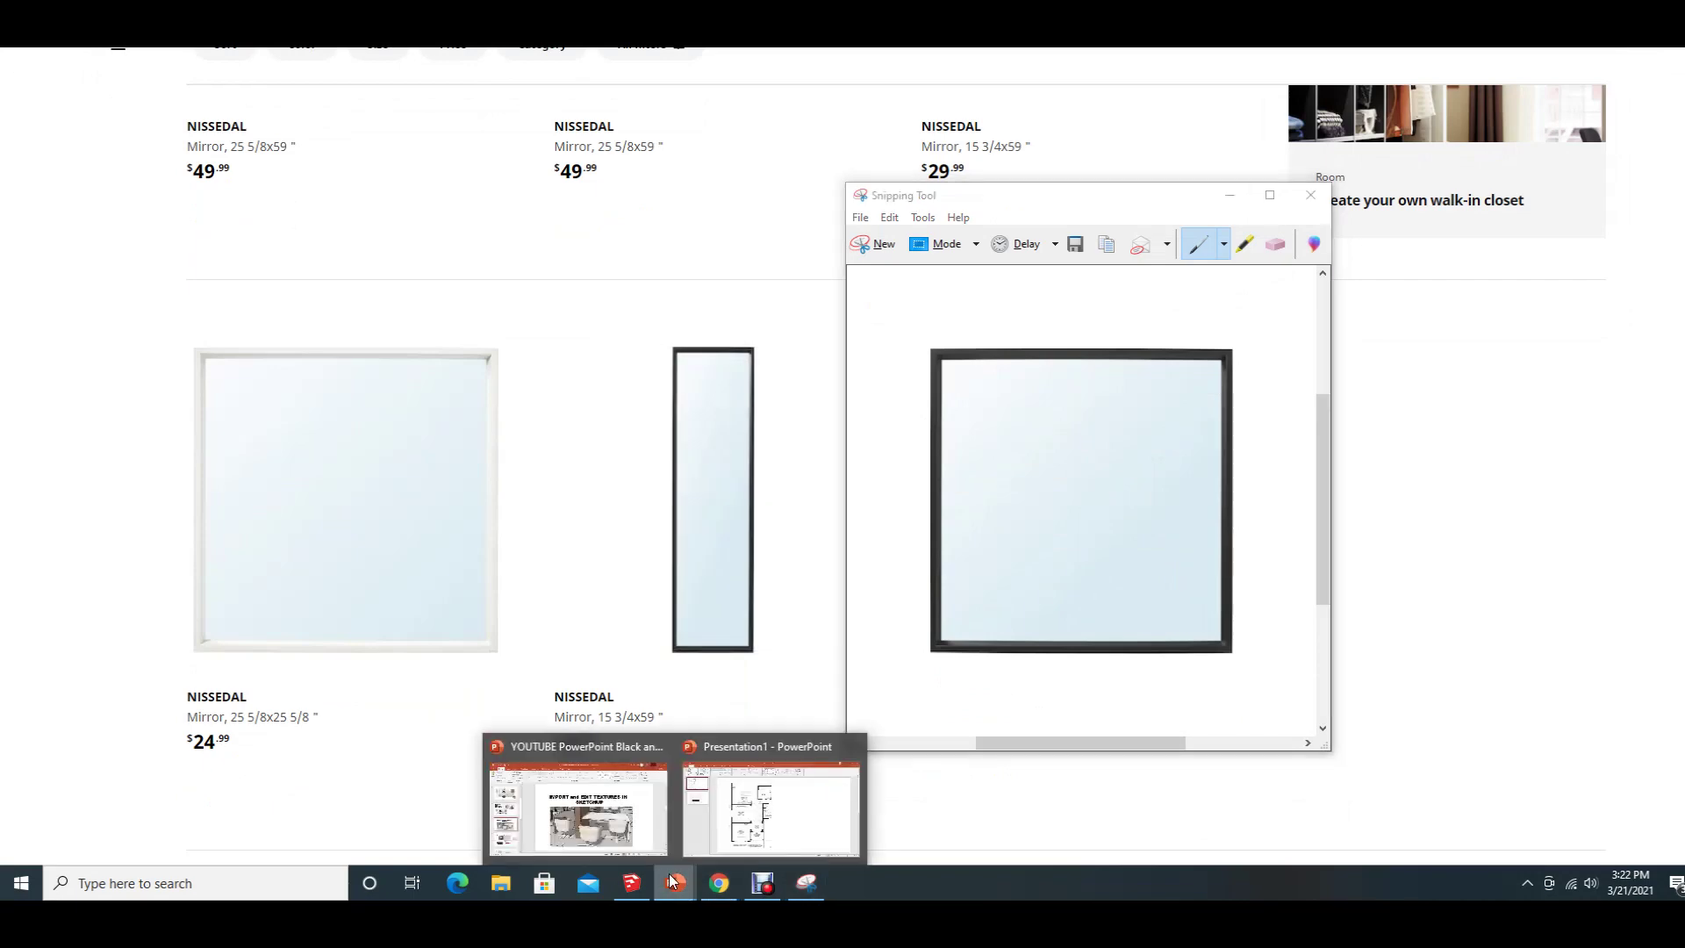
- Paste the mirror snip as a picture onto slide 2 of Presentation1
click(771, 807)
click(197, 317)
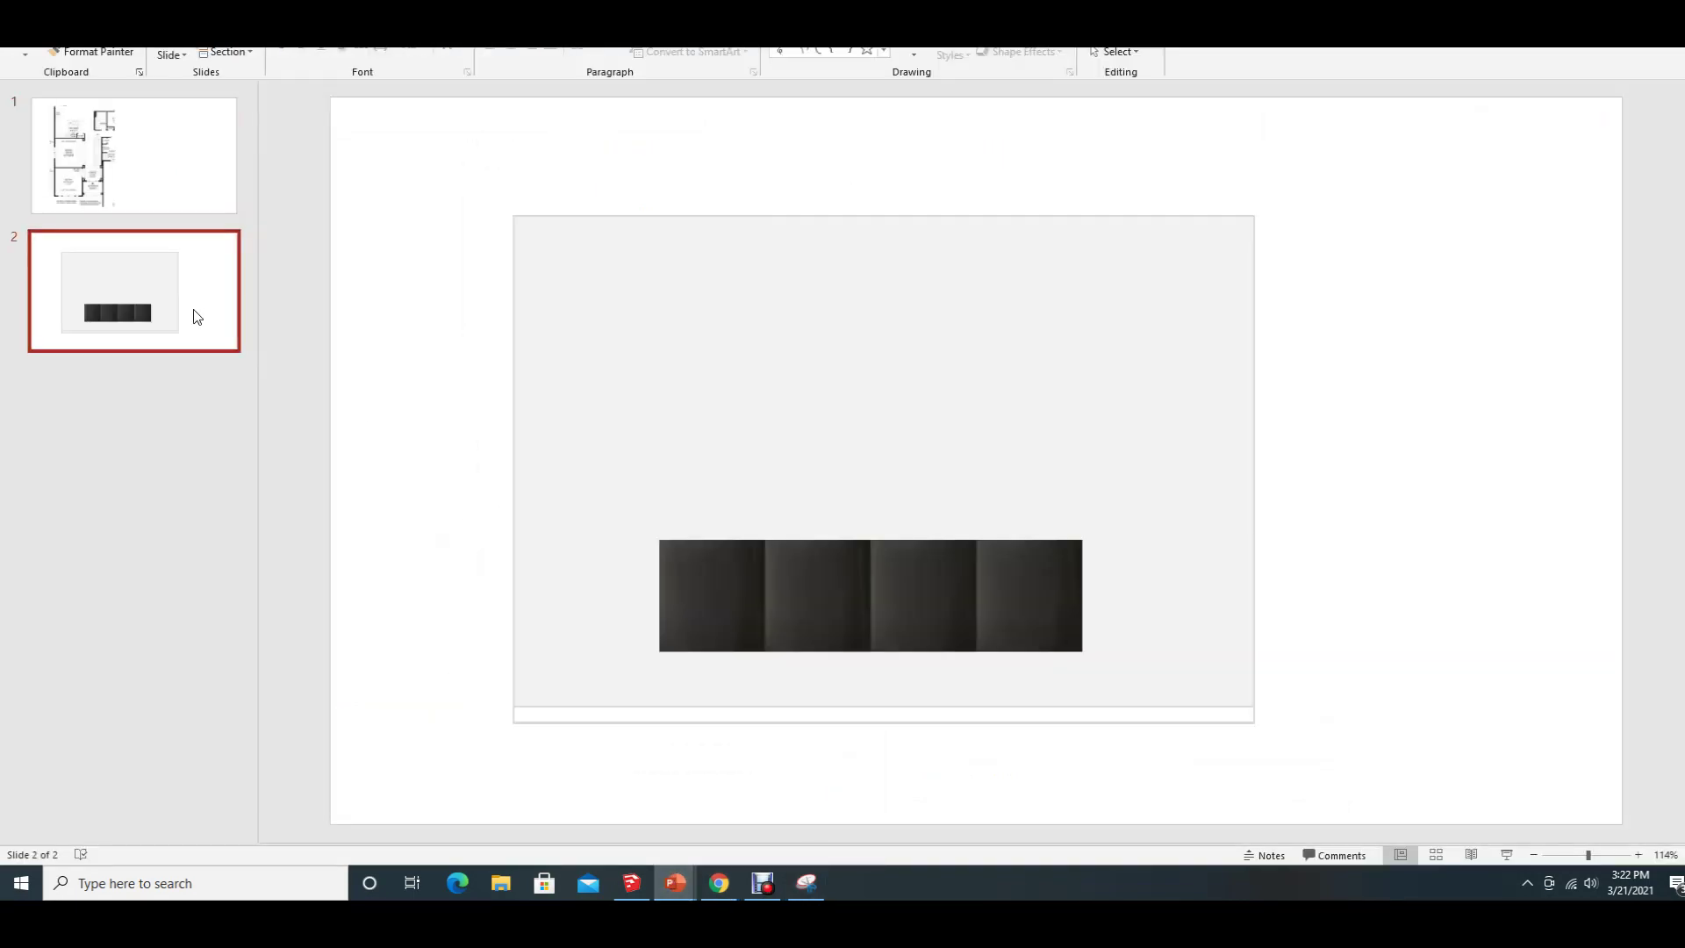
click(1444, 408)
right_click(1381, 473)
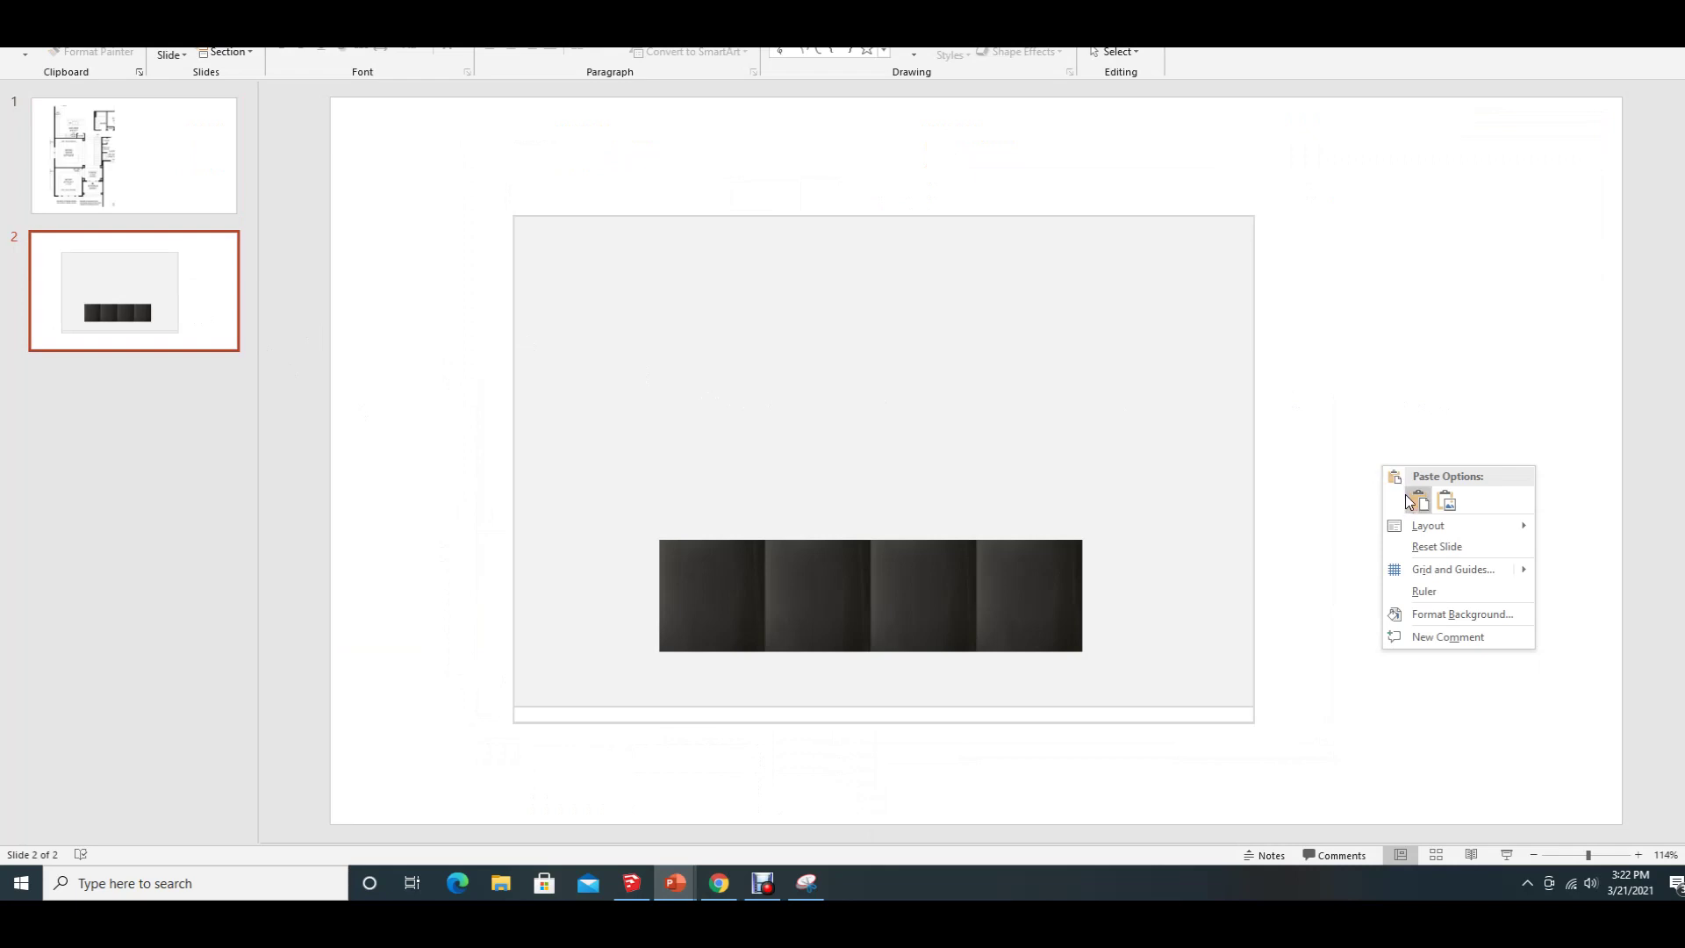
click(1409, 494)
- Shrink the mirror to door-square size and sit it above the leftmost dark square
drag(1147, 287, 923, 525)
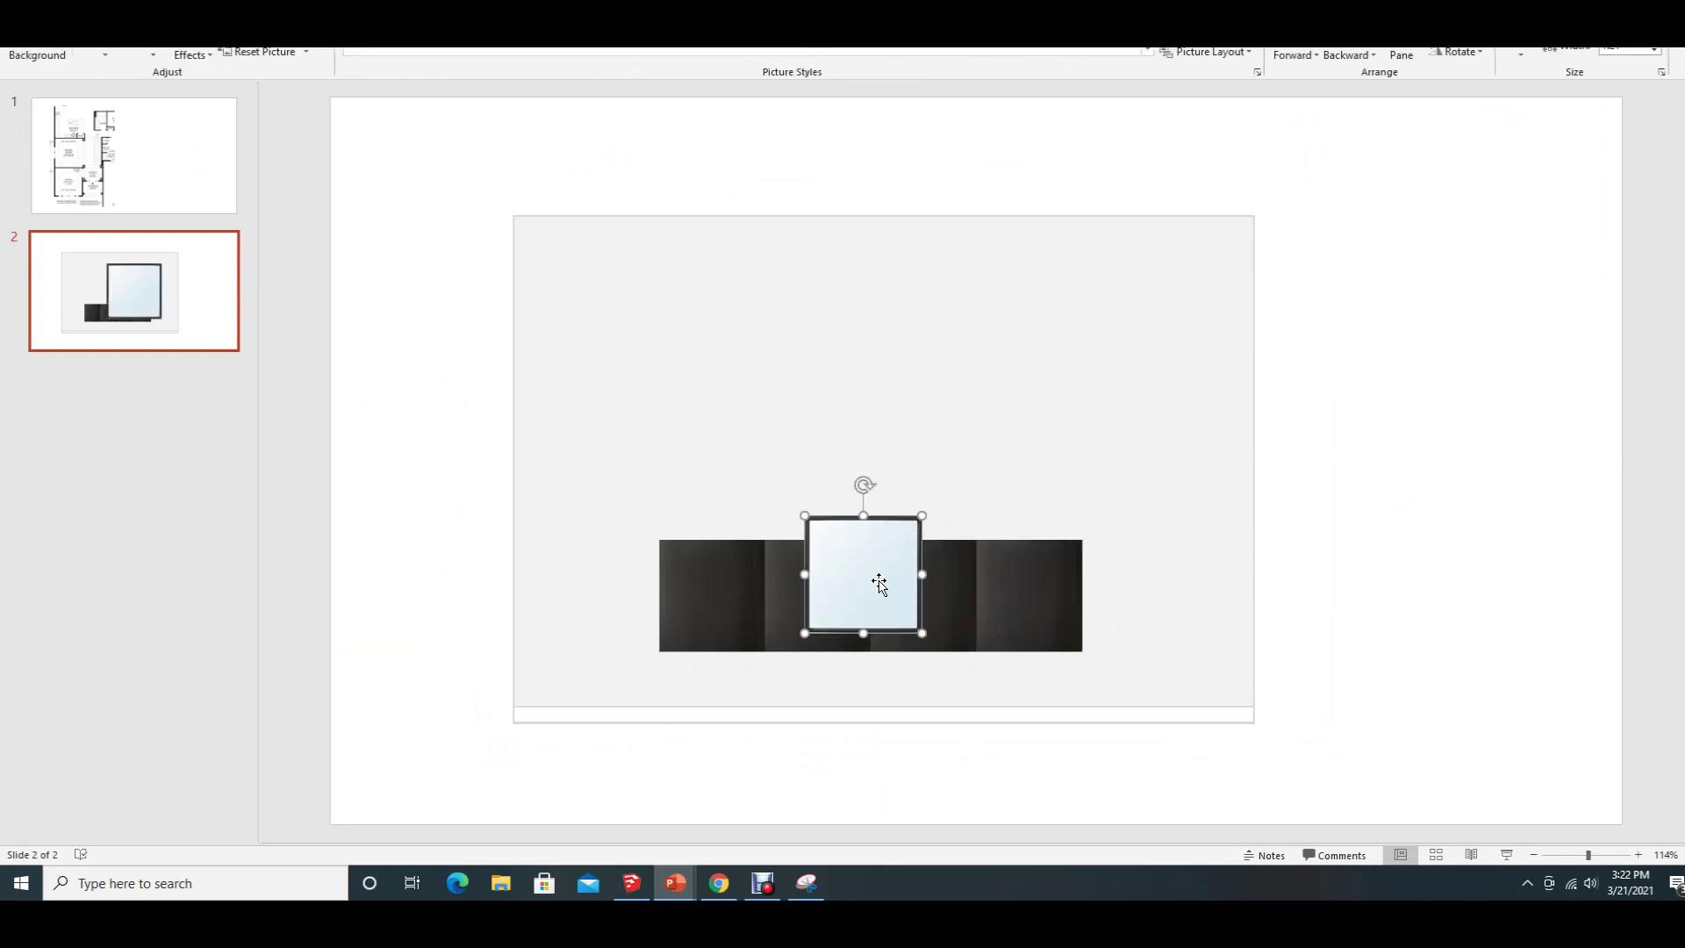
drag(880, 583, 728, 474)
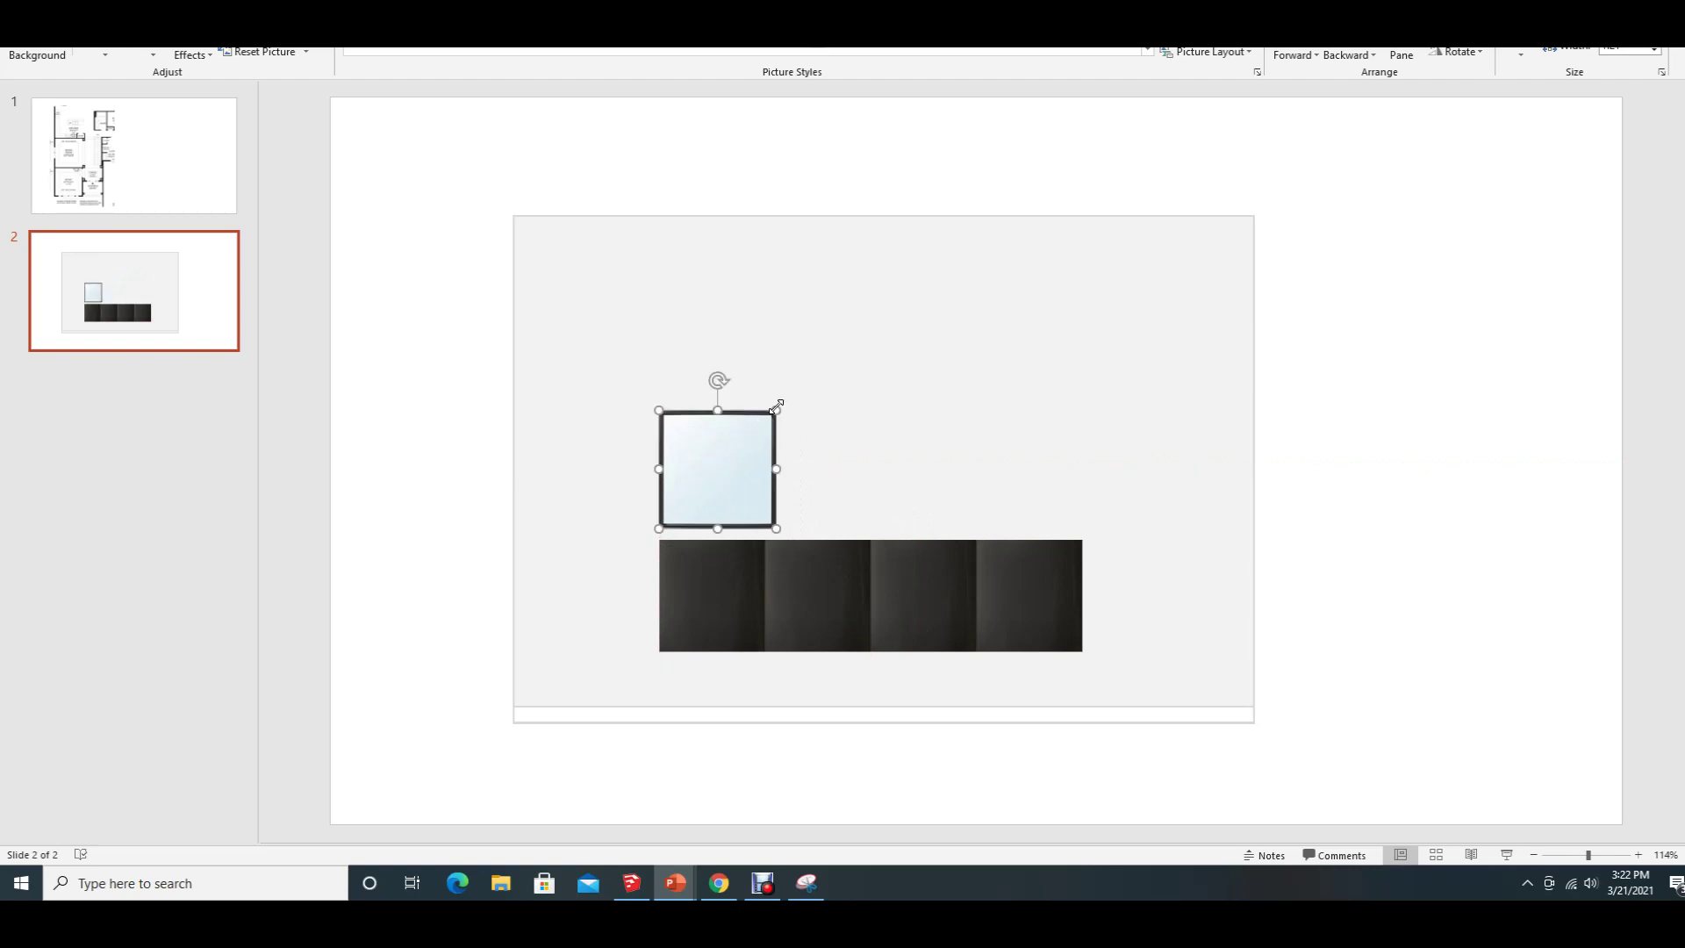
drag(777, 409, 755, 425)
click(1431, 423)
click(711, 484)
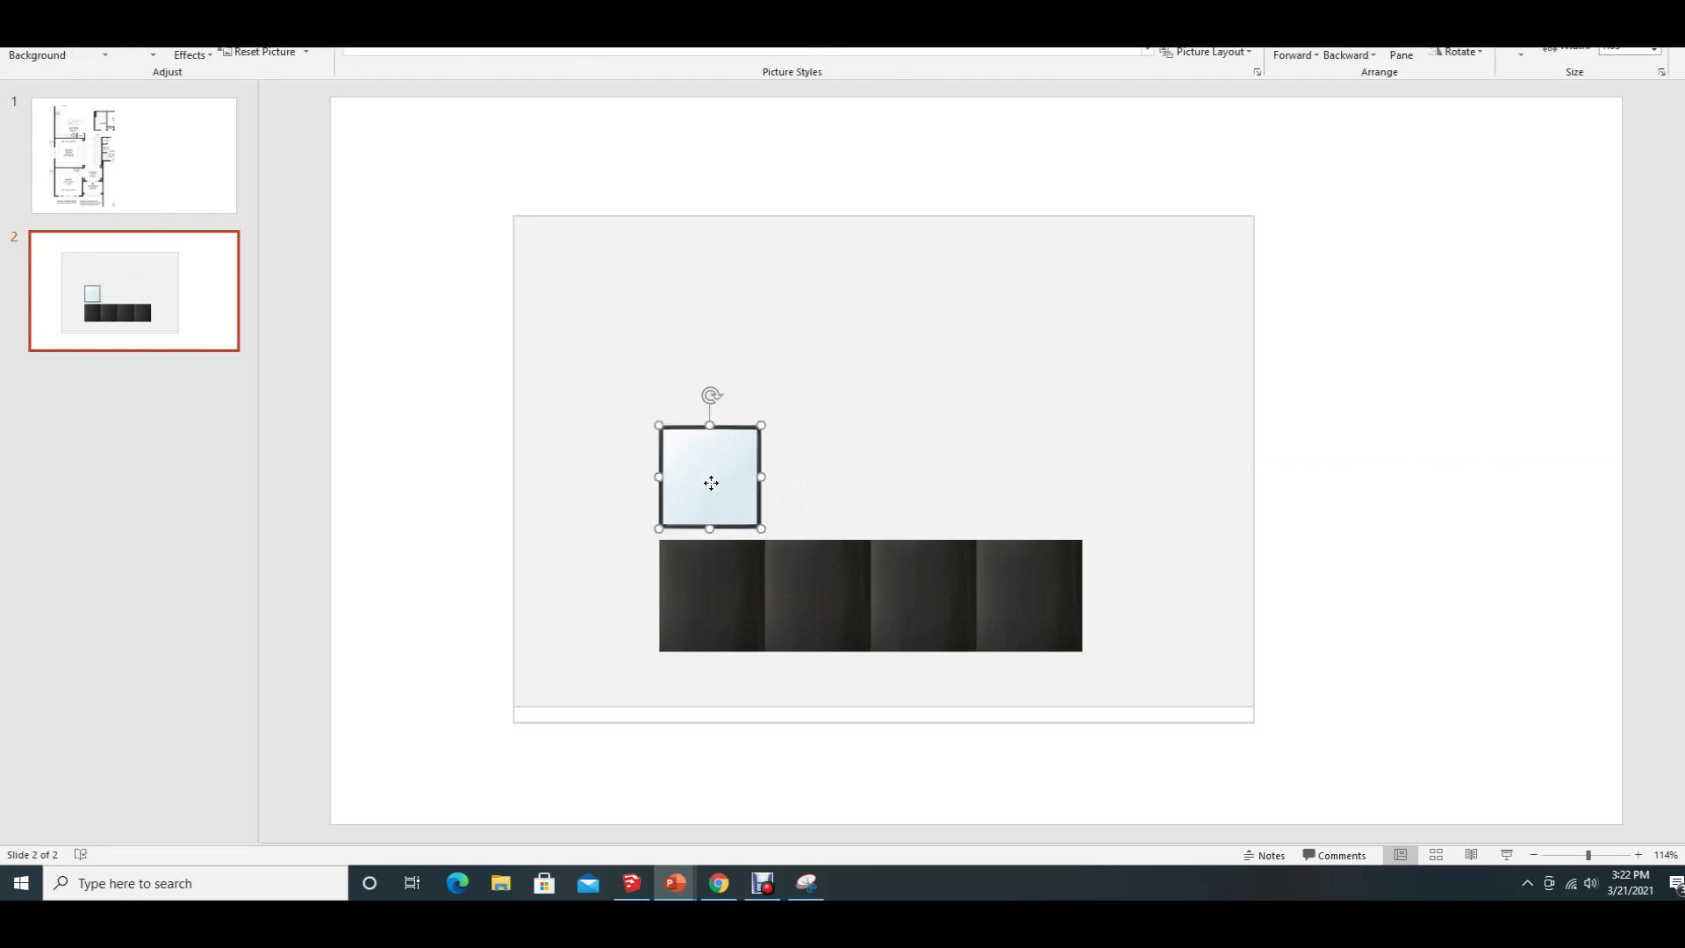
click(725, 895)
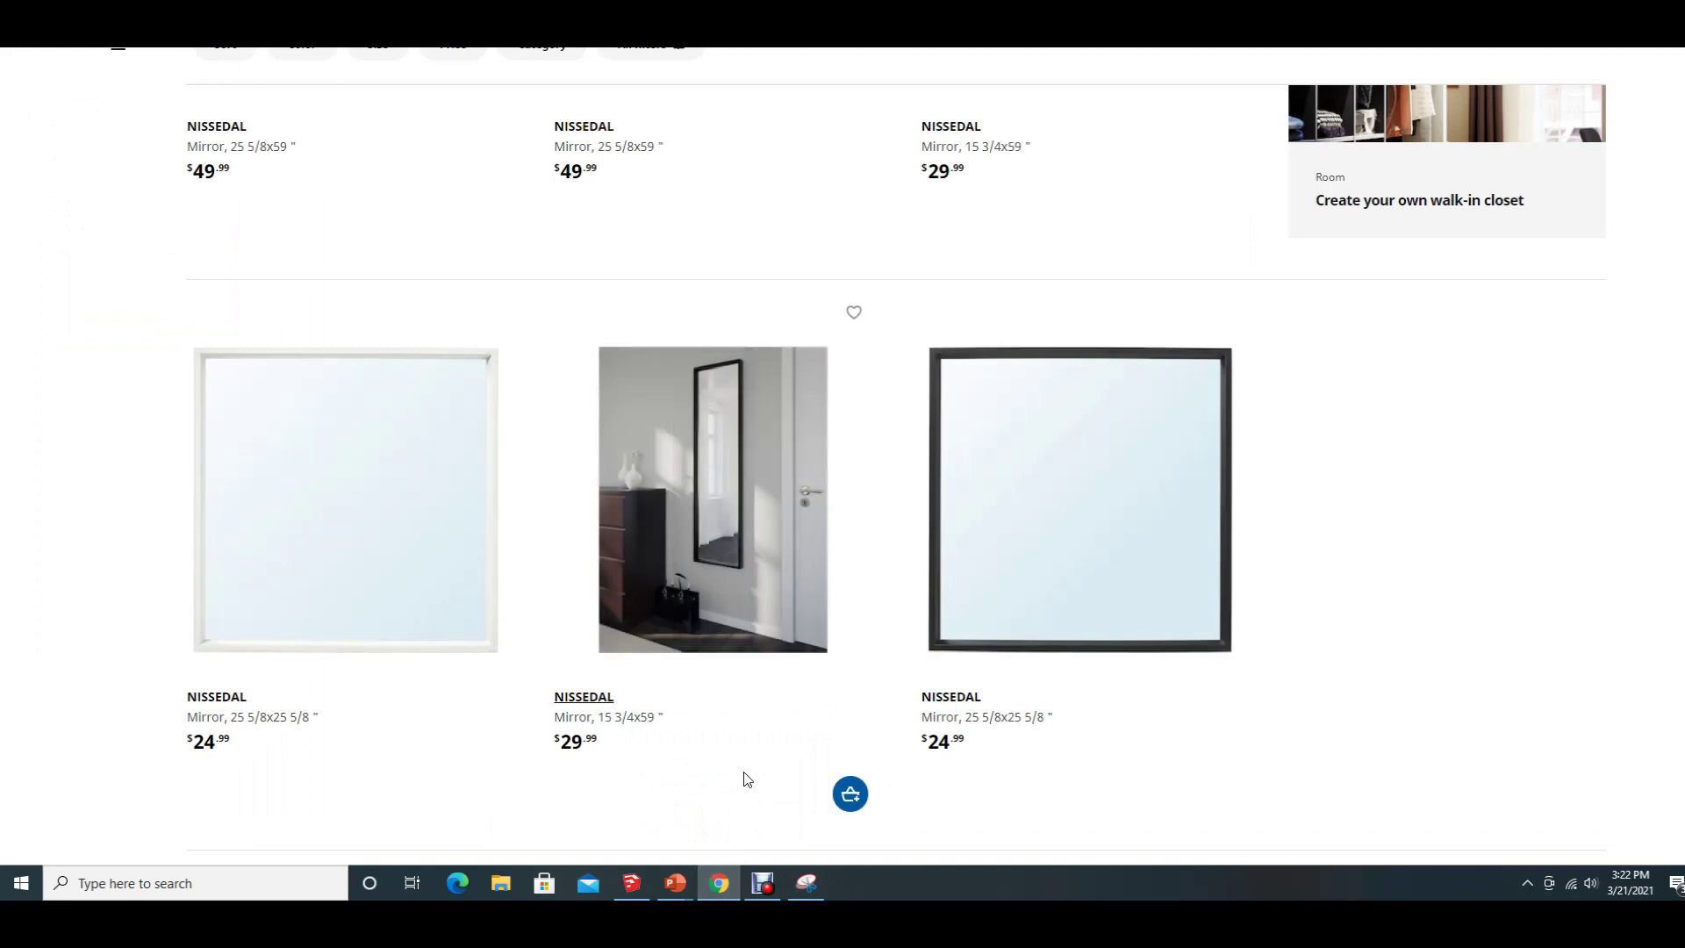
mouse_move(698, 883)
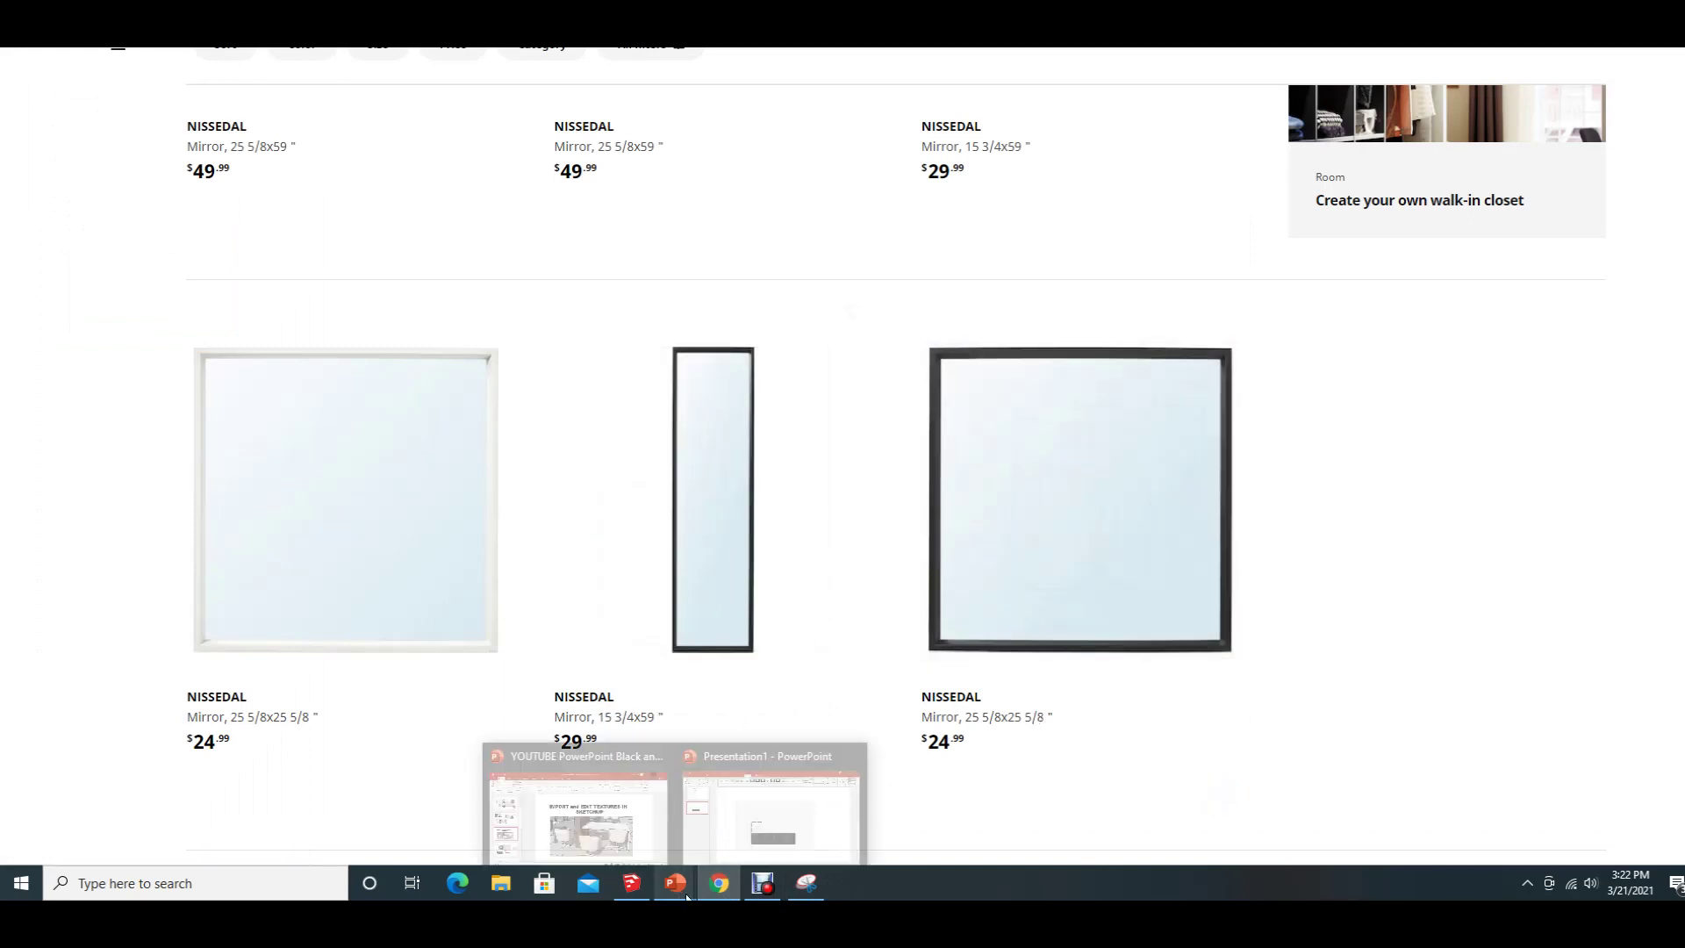
click(766, 809)
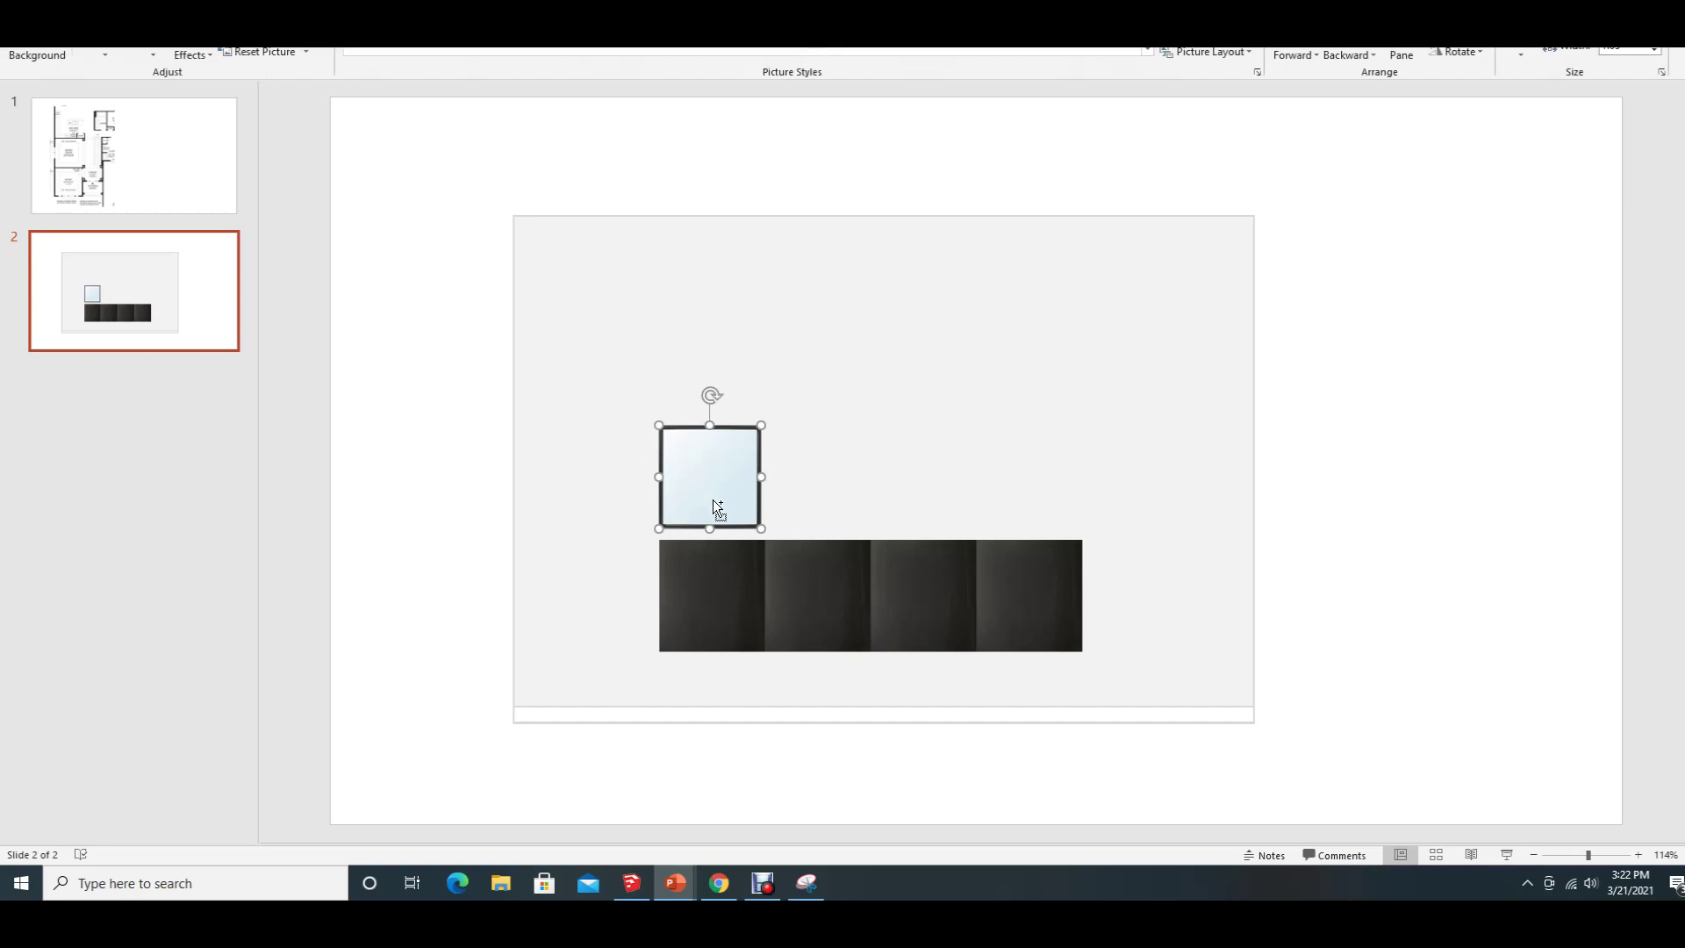
- Stack a mirror copy above the original and place two copies above the strip's right end
drag(712, 498, 717, 390)
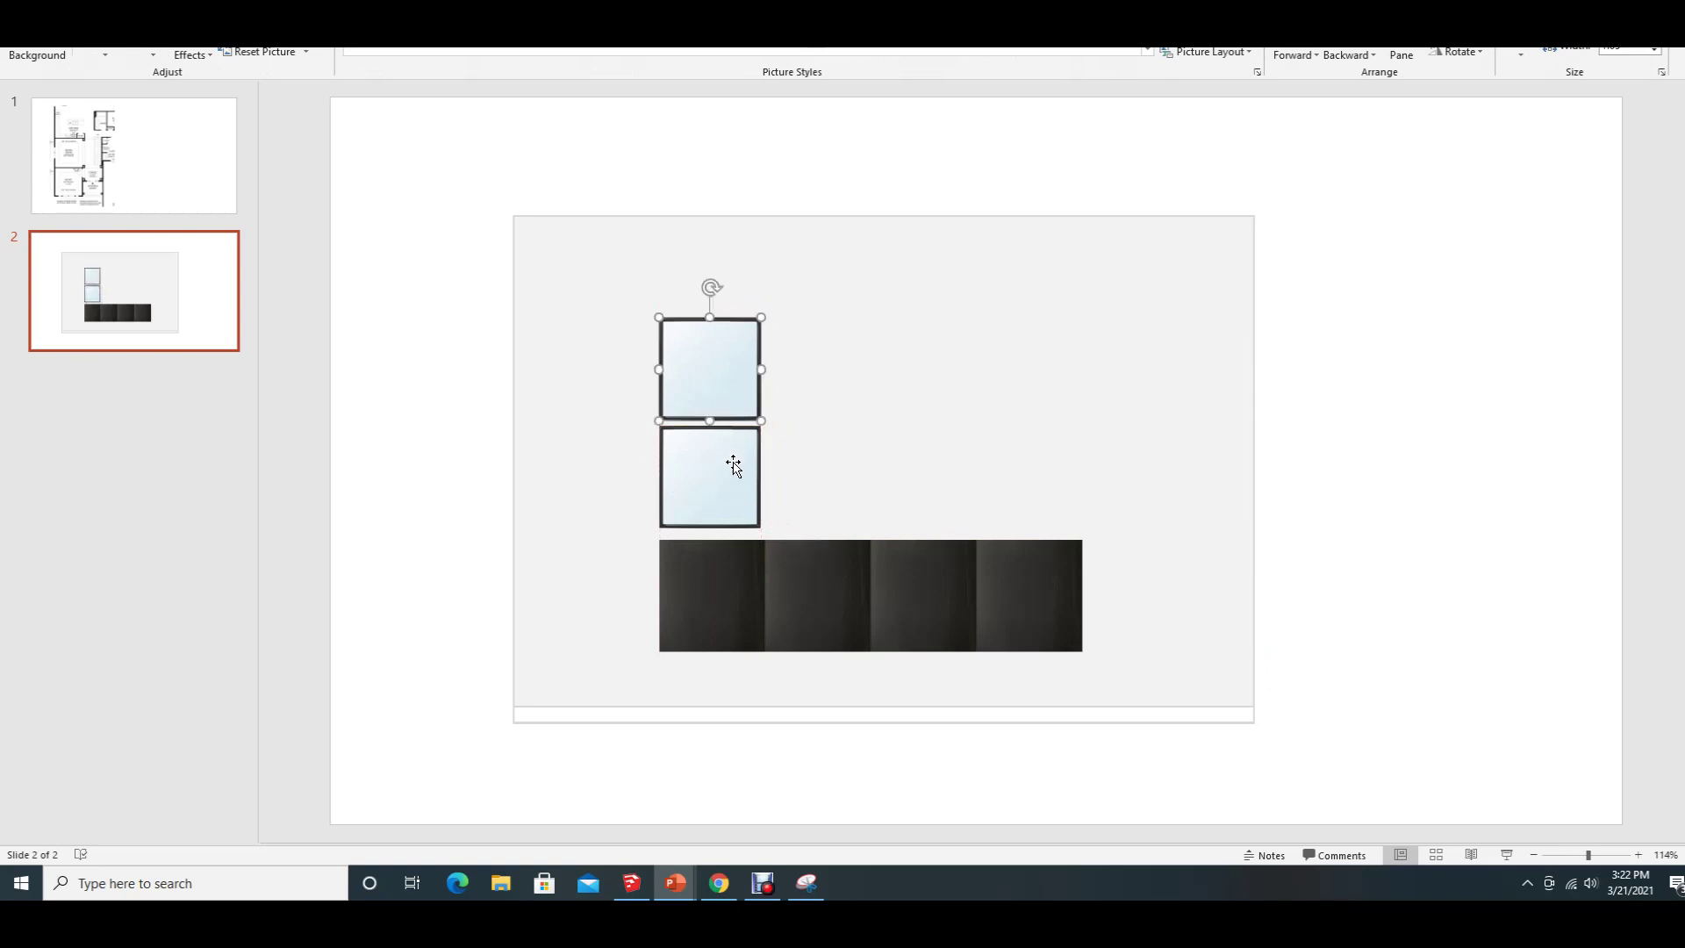
key(ctrl+v)
drag(723, 503, 1035, 489)
key(ctrl+v)
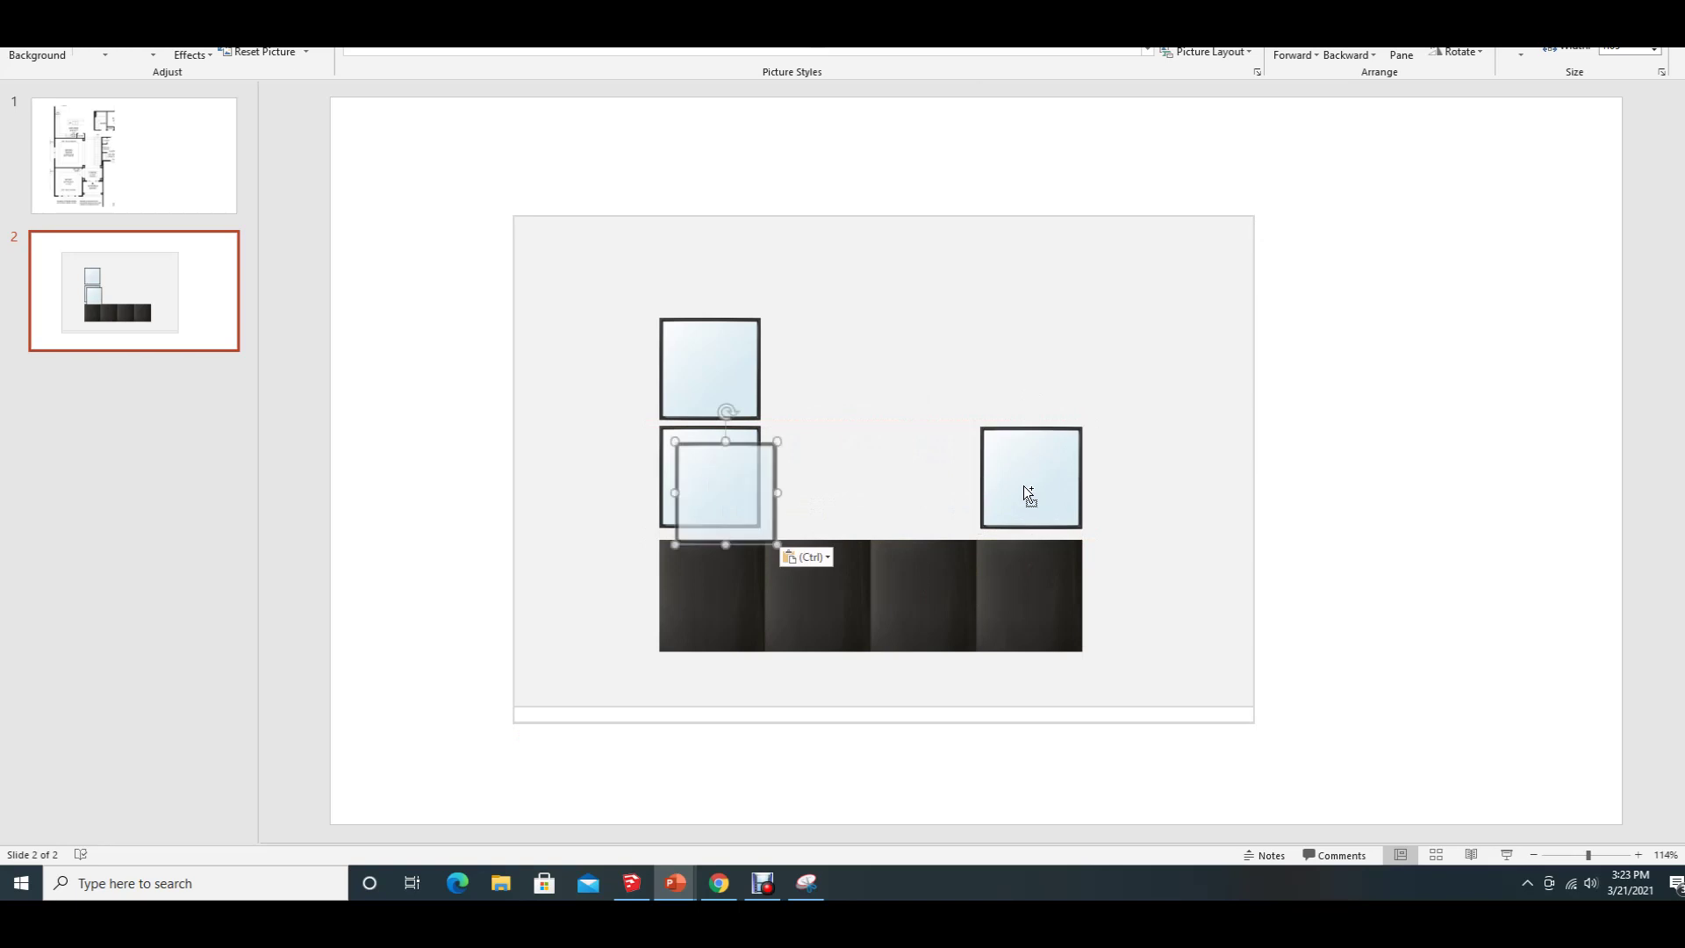
drag(719, 504, 1023, 381)
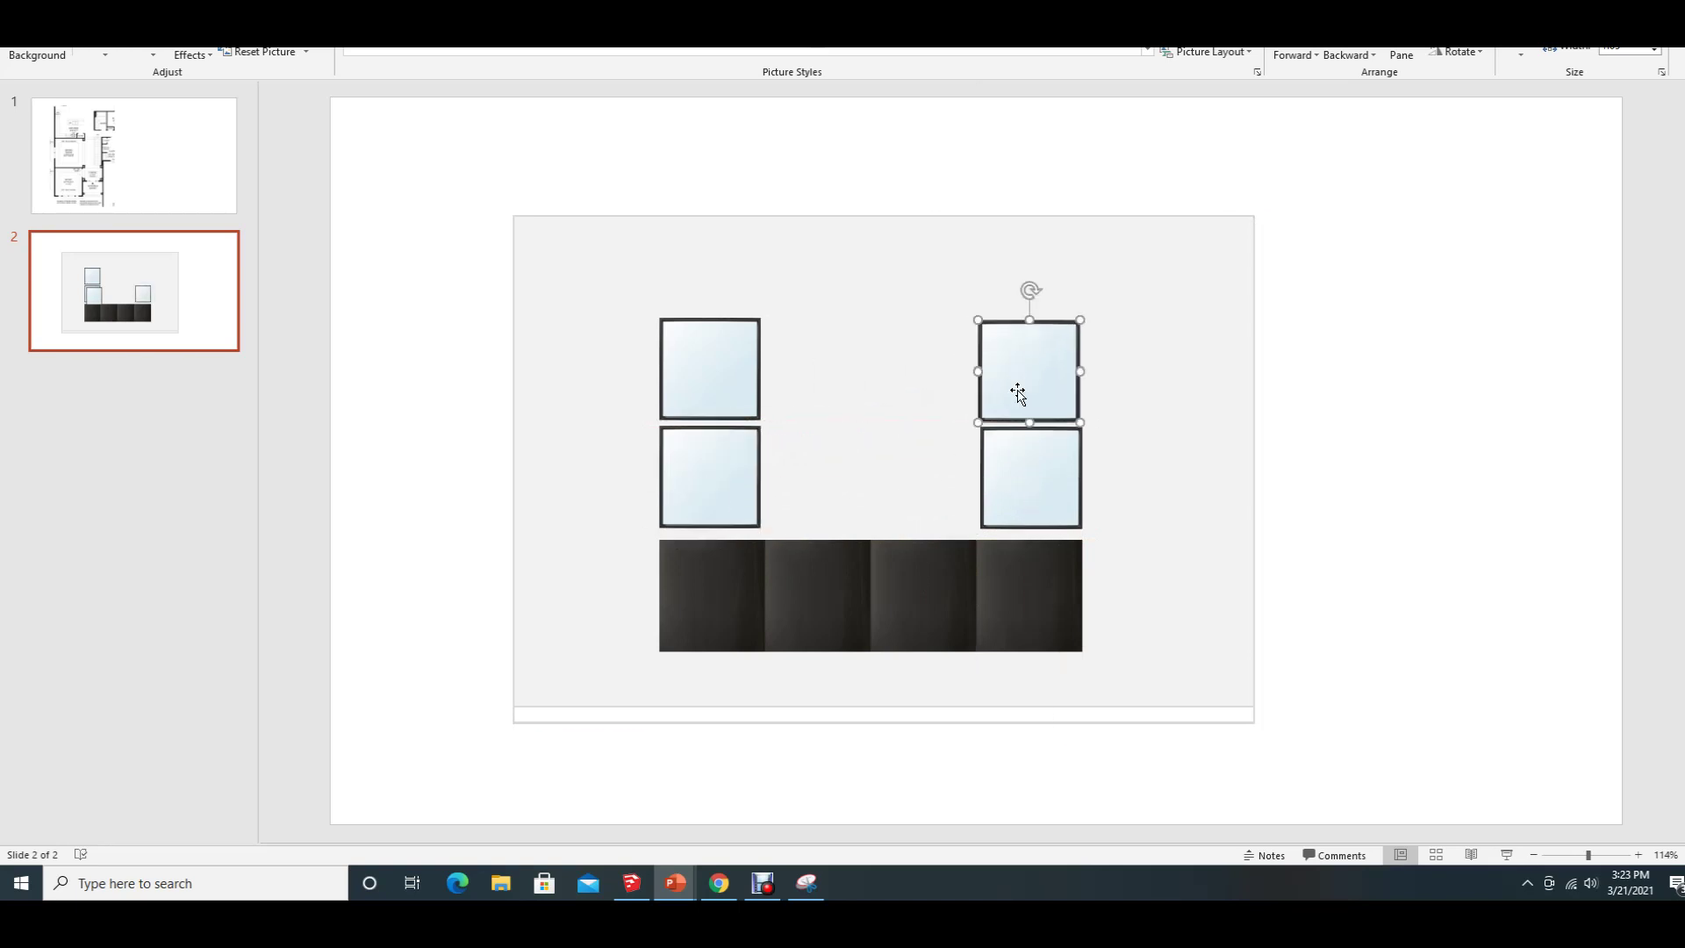
- Align the right dark panel and mirrors, adding a third mirror atop the right column
click(1024, 595)
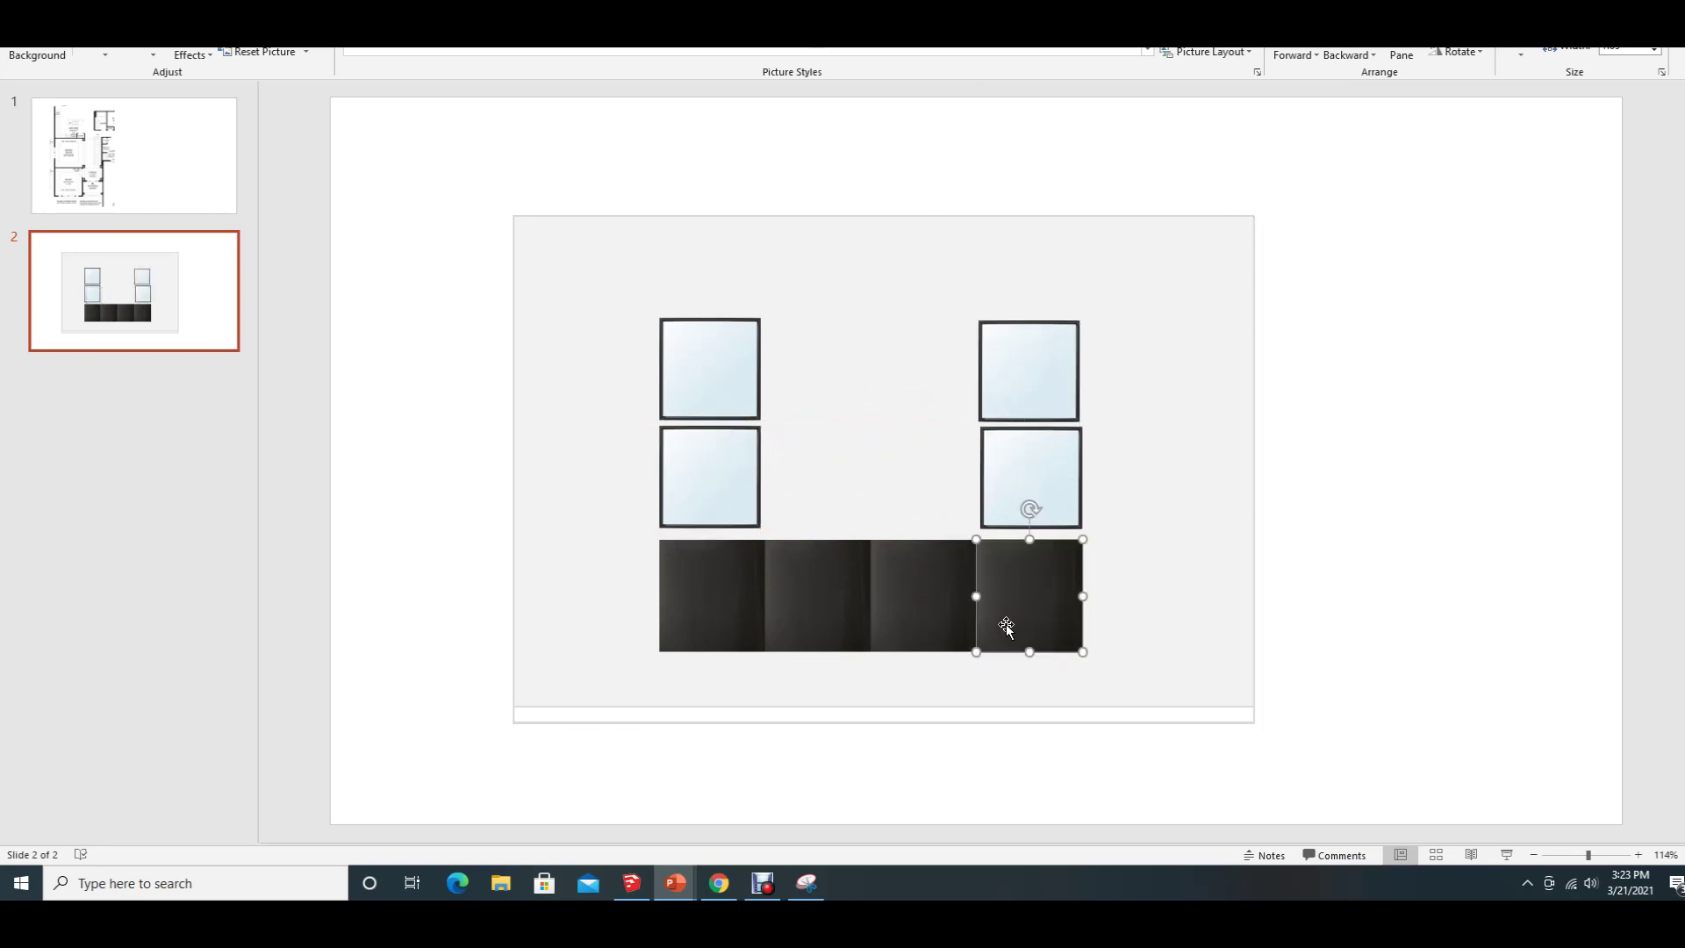
drag(992, 630, 728, 618)
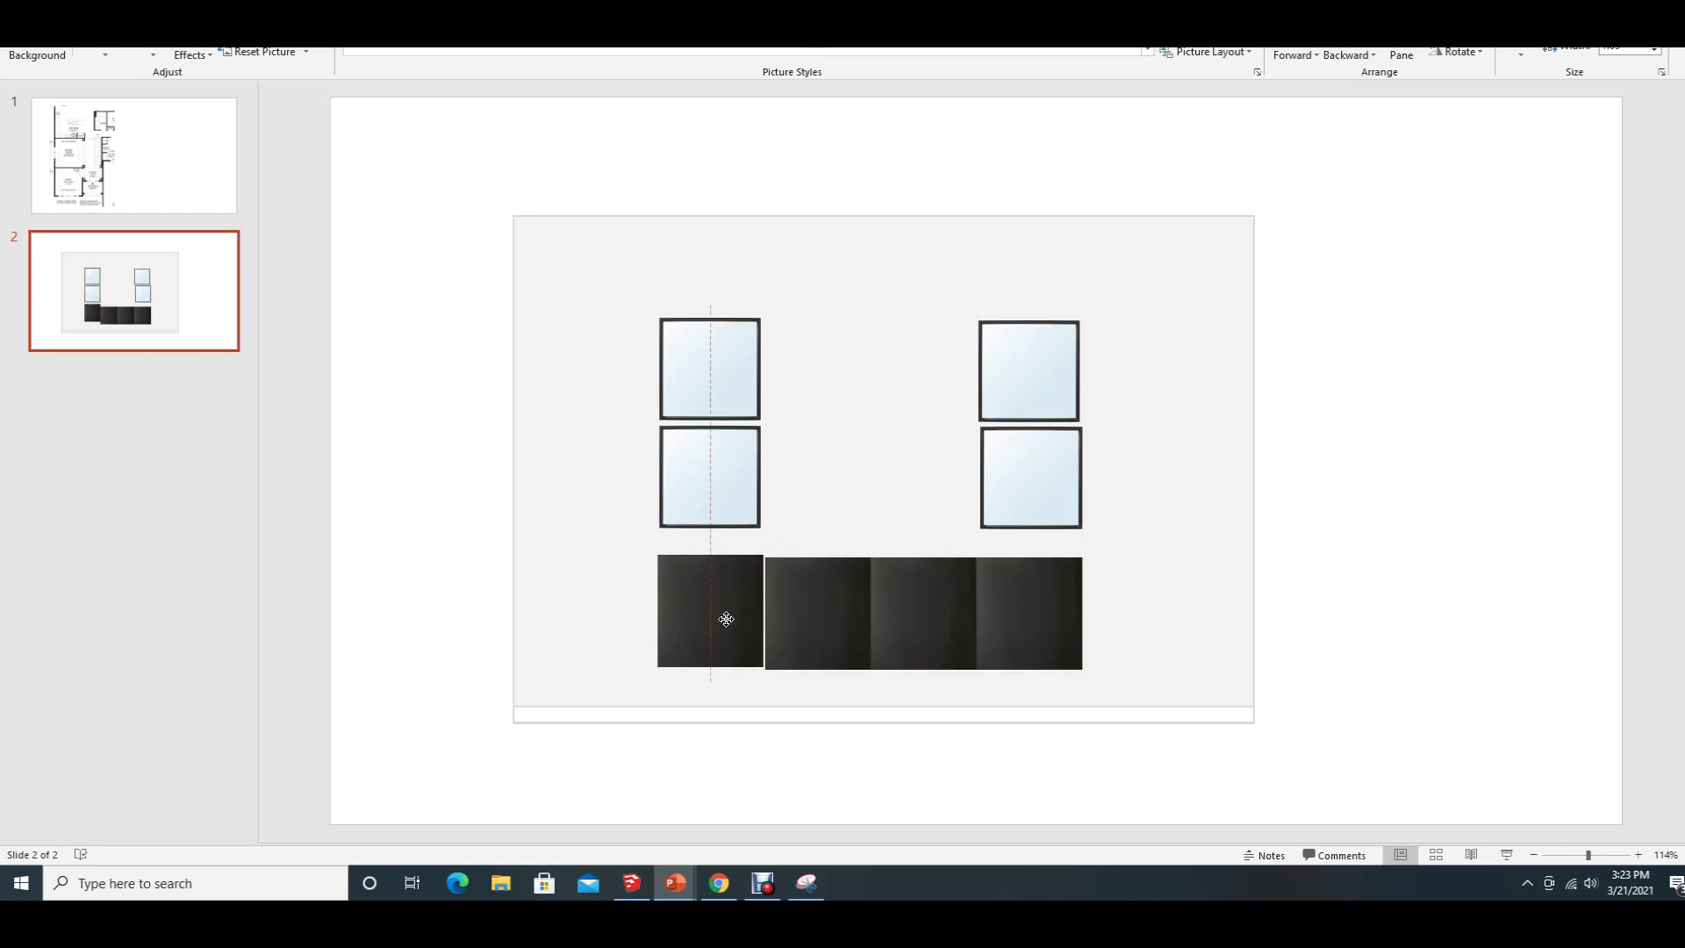
click(1032, 487)
drag(1031, 487, 1032, 508)
drag(1035, 372, 1039, 392)
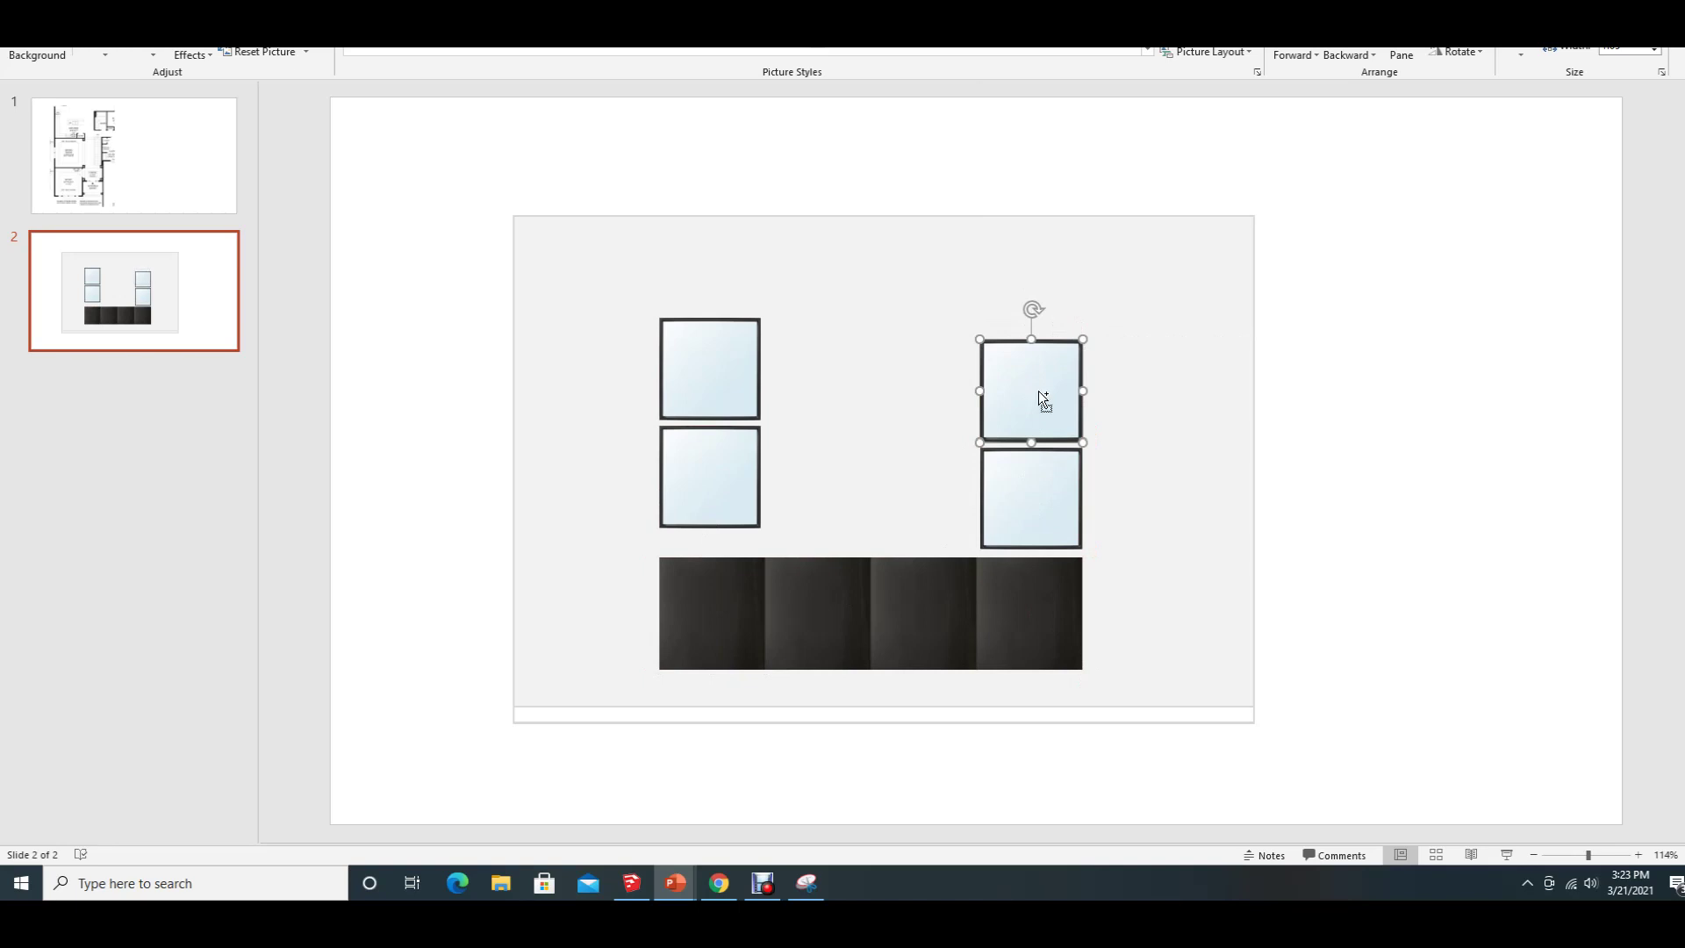
key(ctrl+v)
drag(1039, 392, 1025, 283)
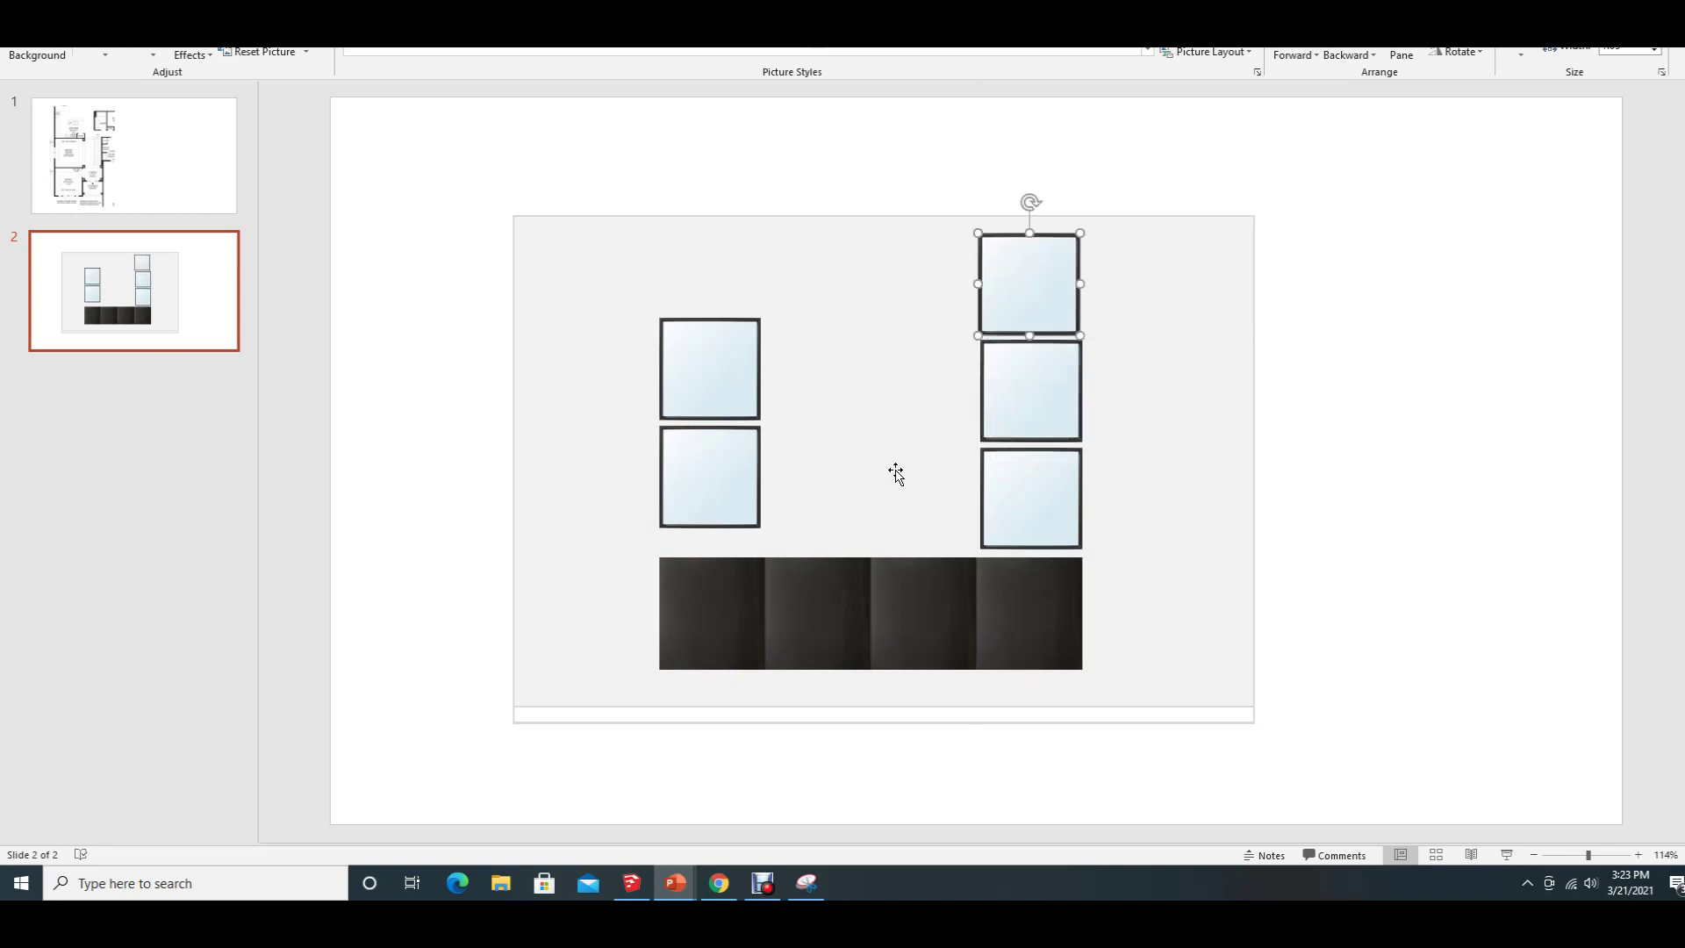
click(439, 481)
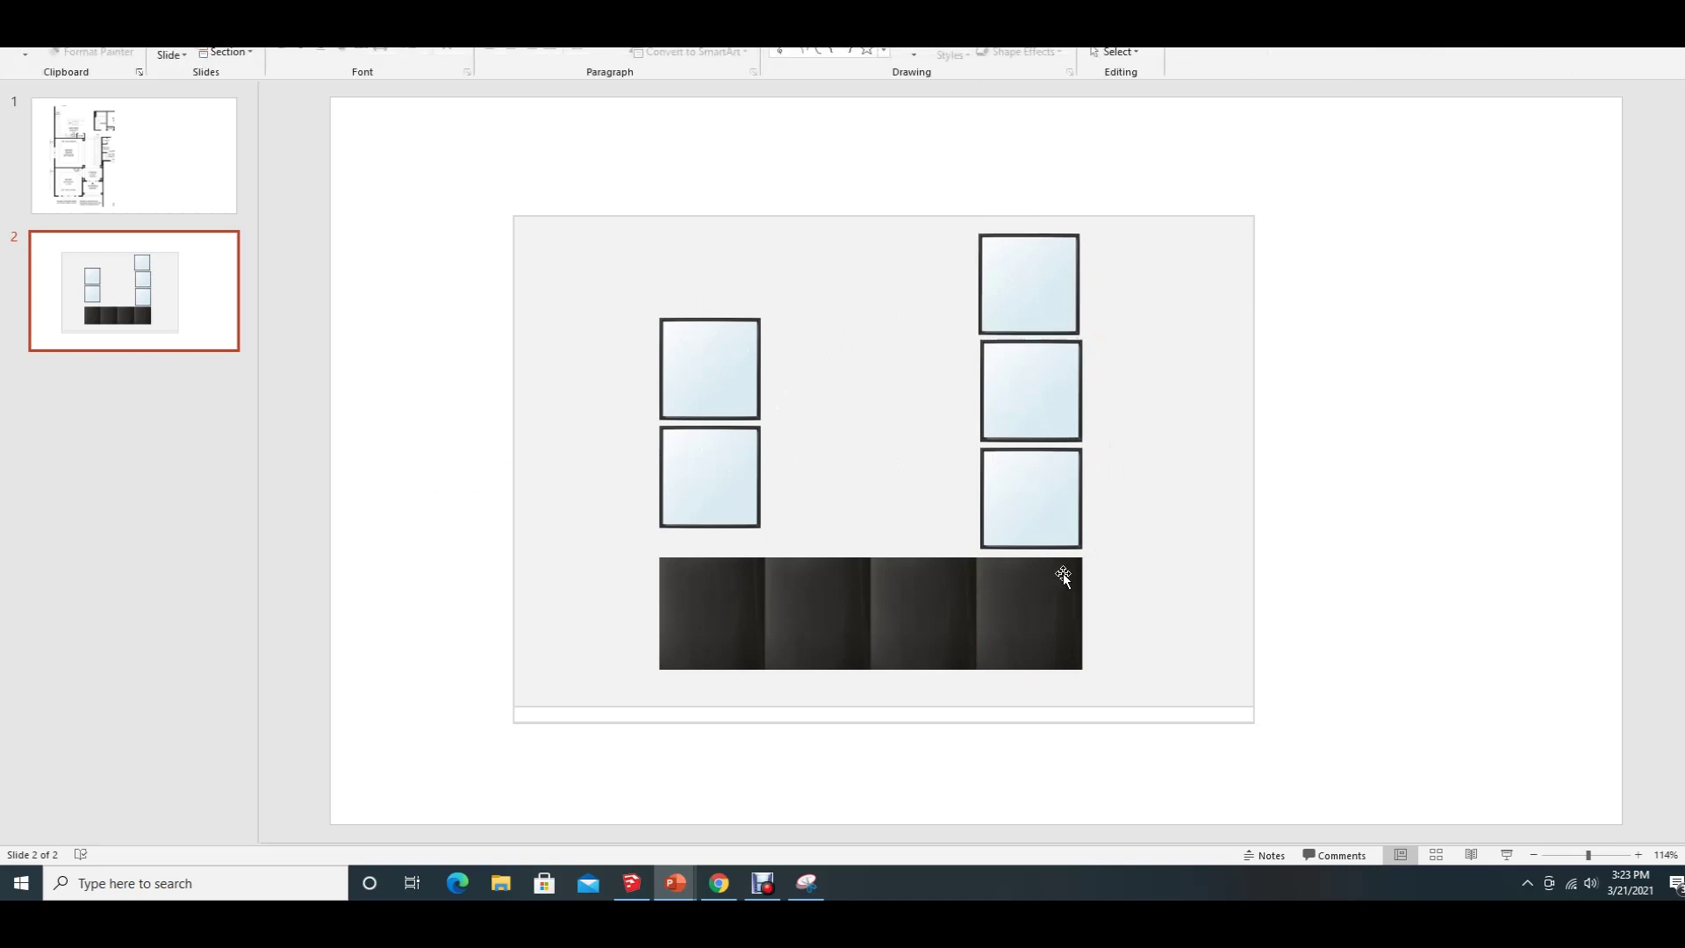
- Copy the three right-column mirrors and move the pasted column to the left side
click(1047, 508)
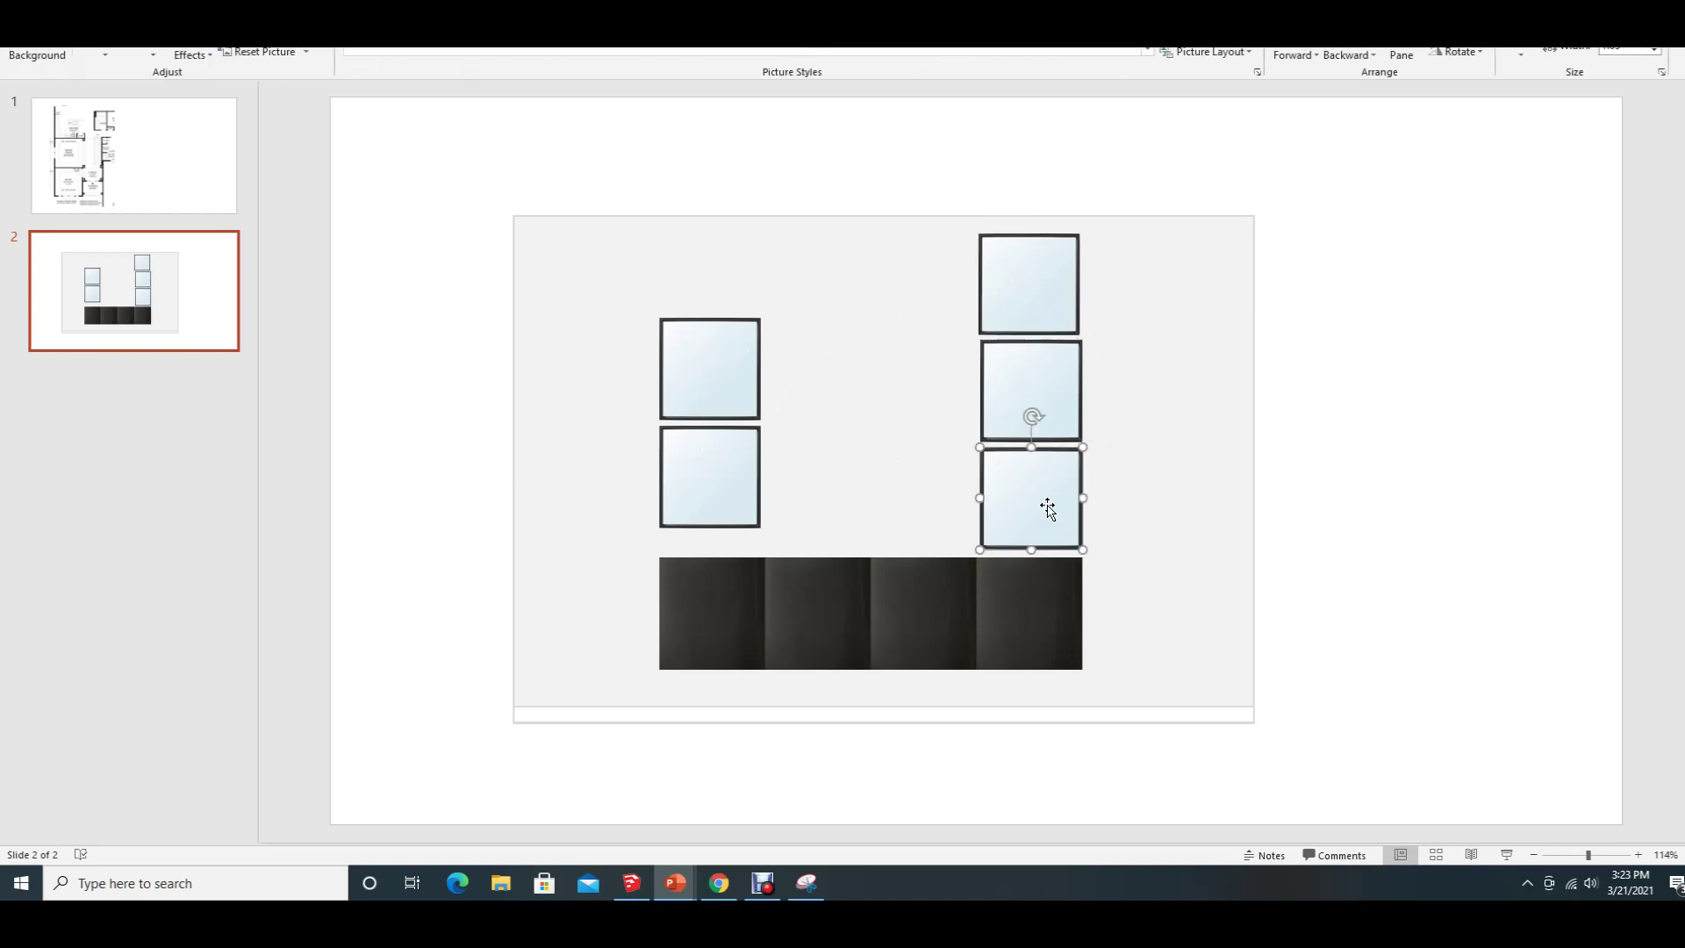
shift+click(1046, 403)
shift+click(1022, 296)
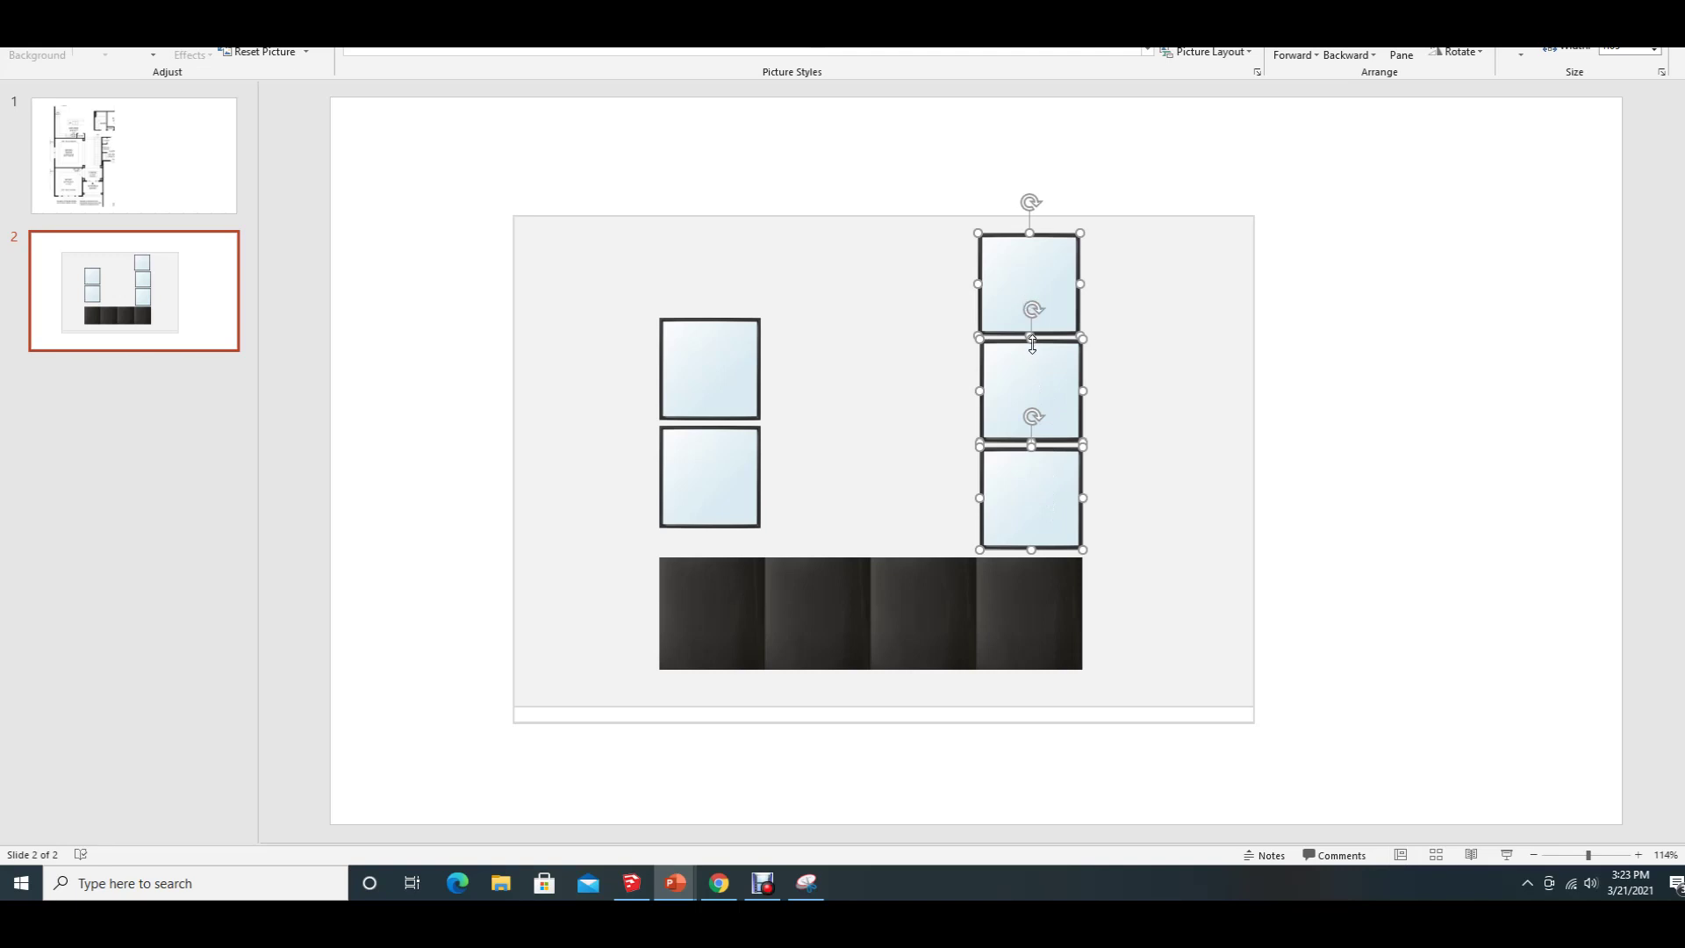
key(ctrl+c)
key(ctrl+v)
drag(1053, 402, 737, 392)
- Delete the two old left mirror frames and align the new left column with the strip's edge
click(660, 383)
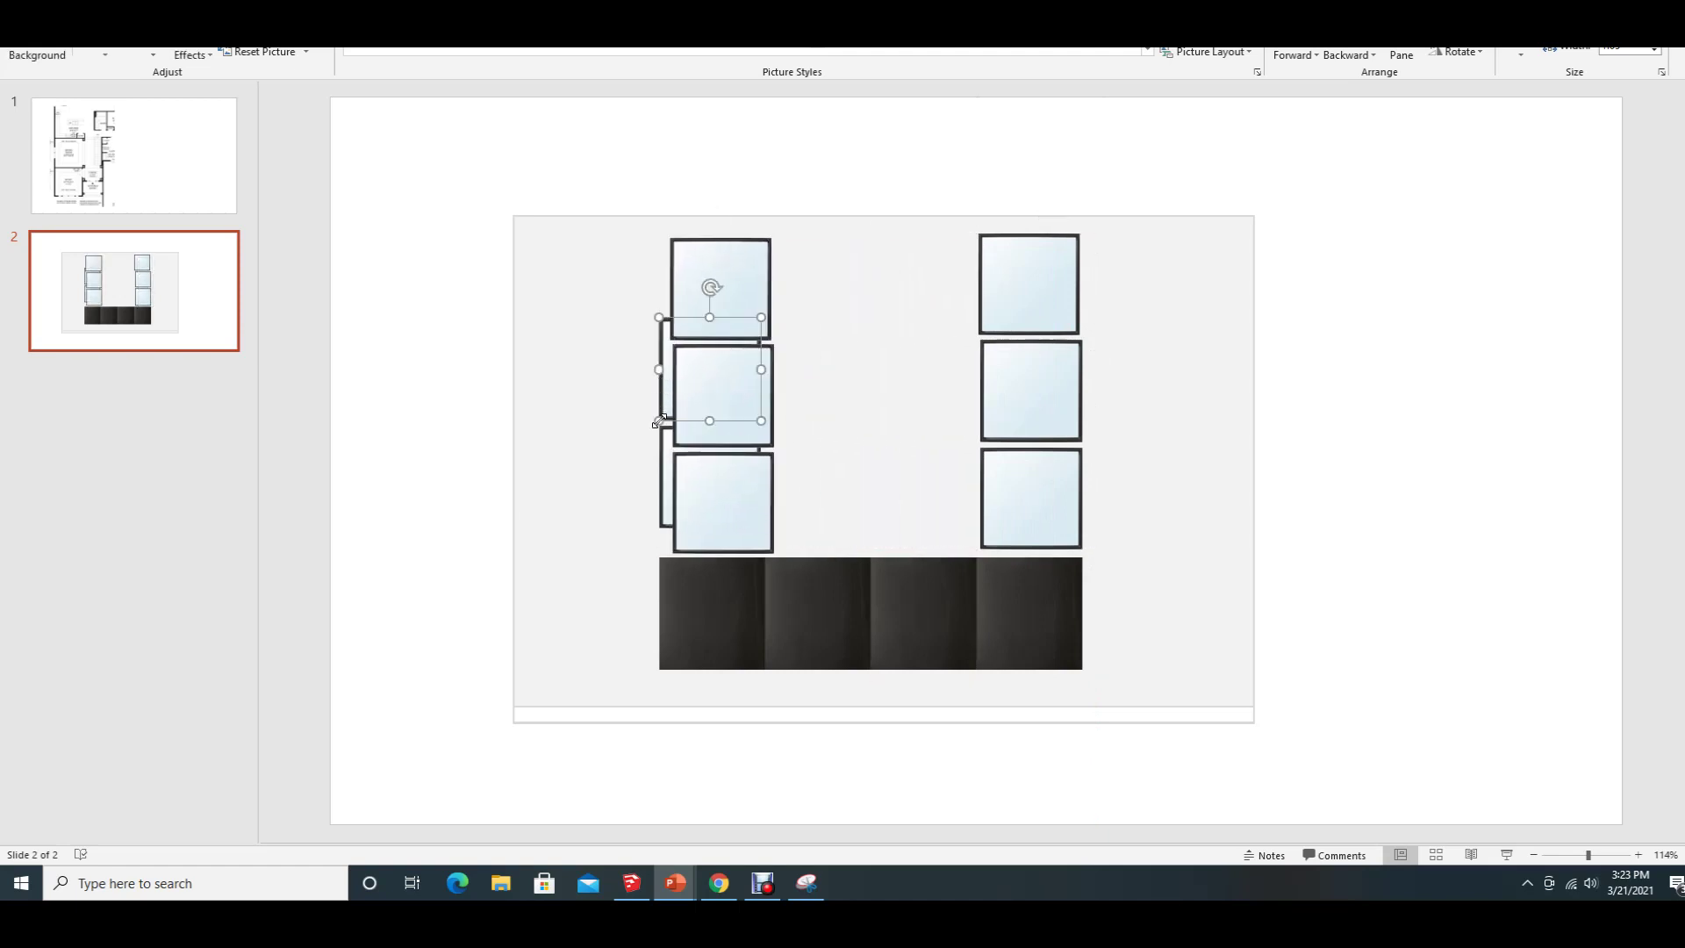
key(Delete)
click(661, 469)
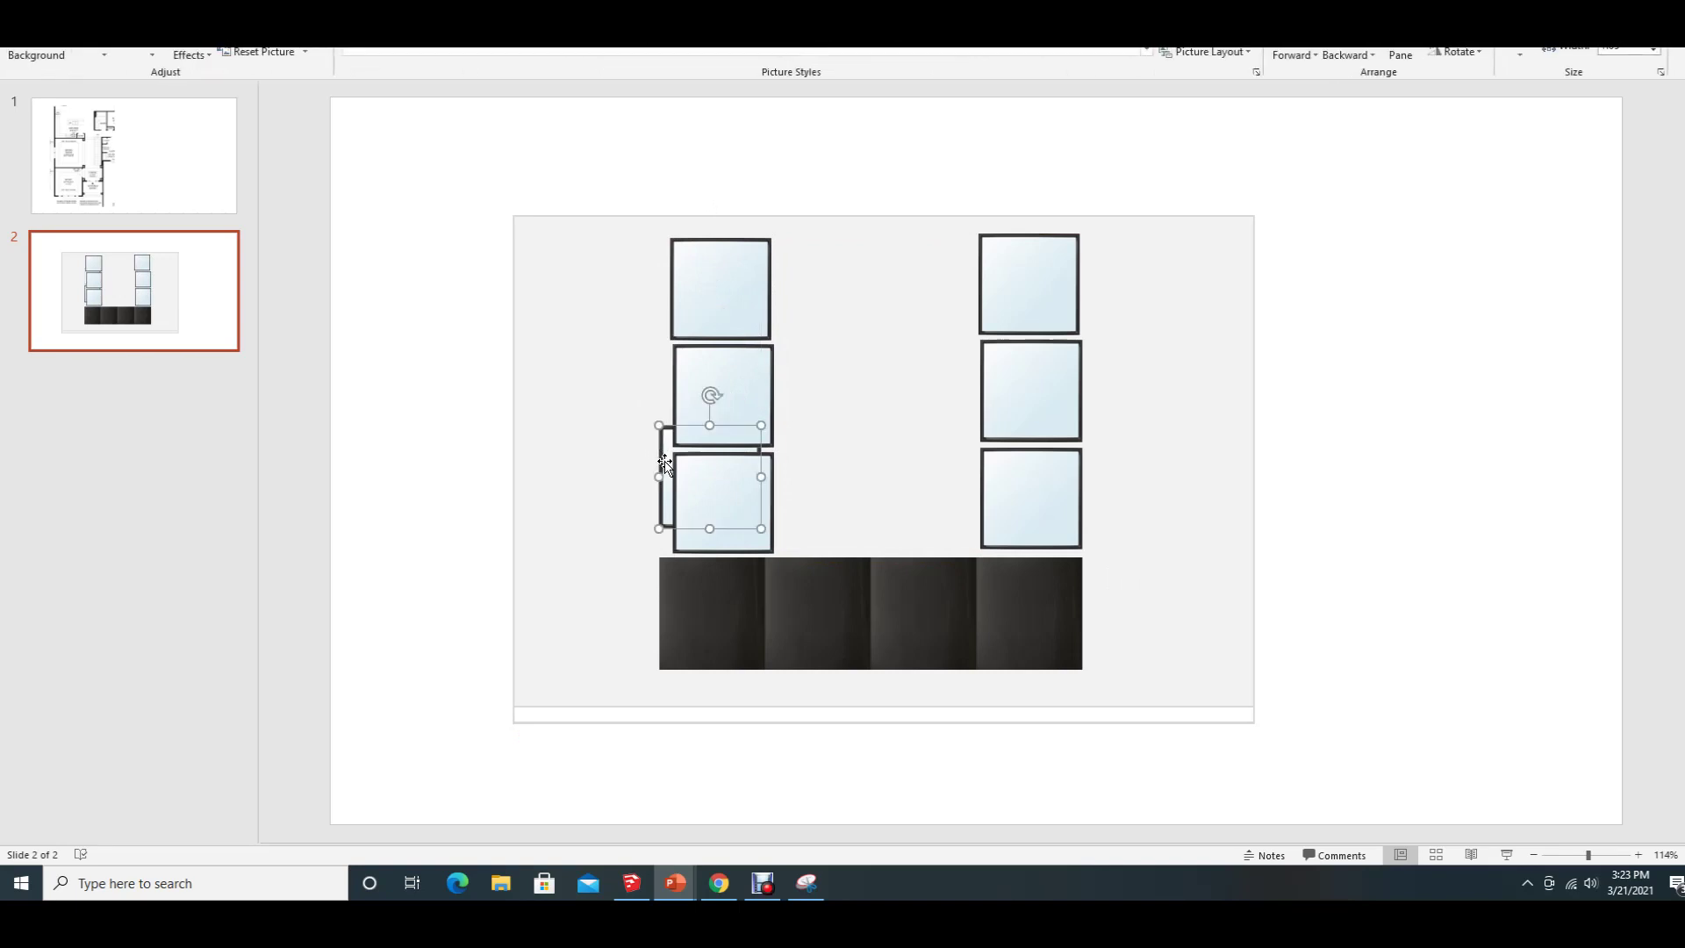
key(Delete)
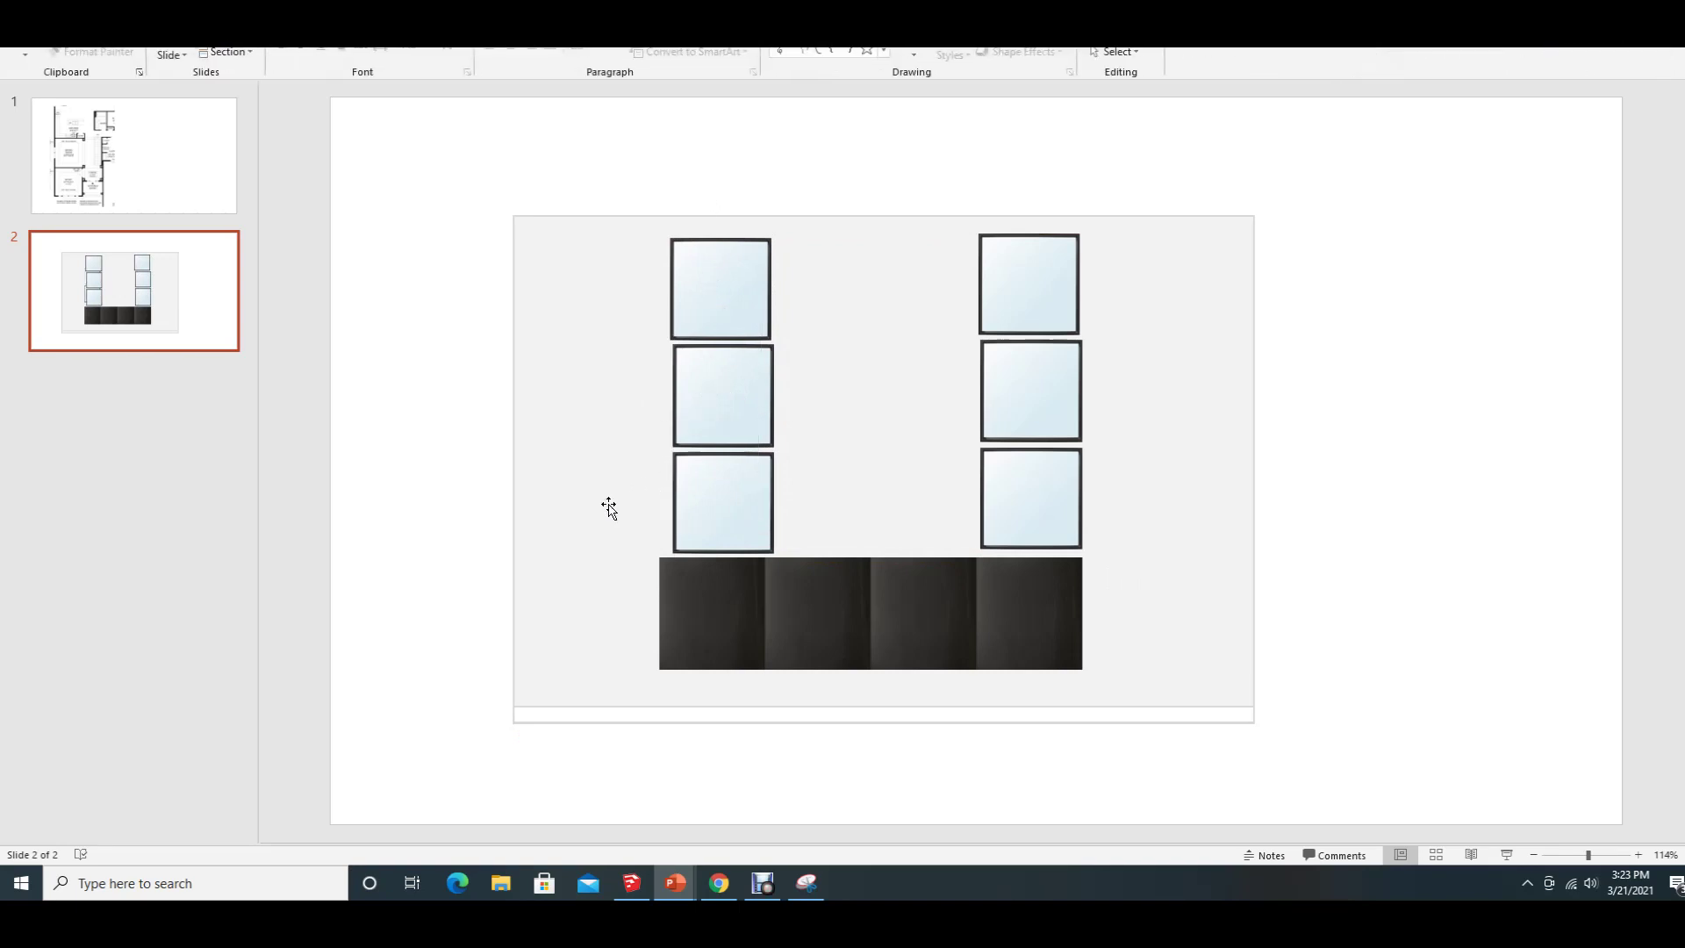
click(726, 506)
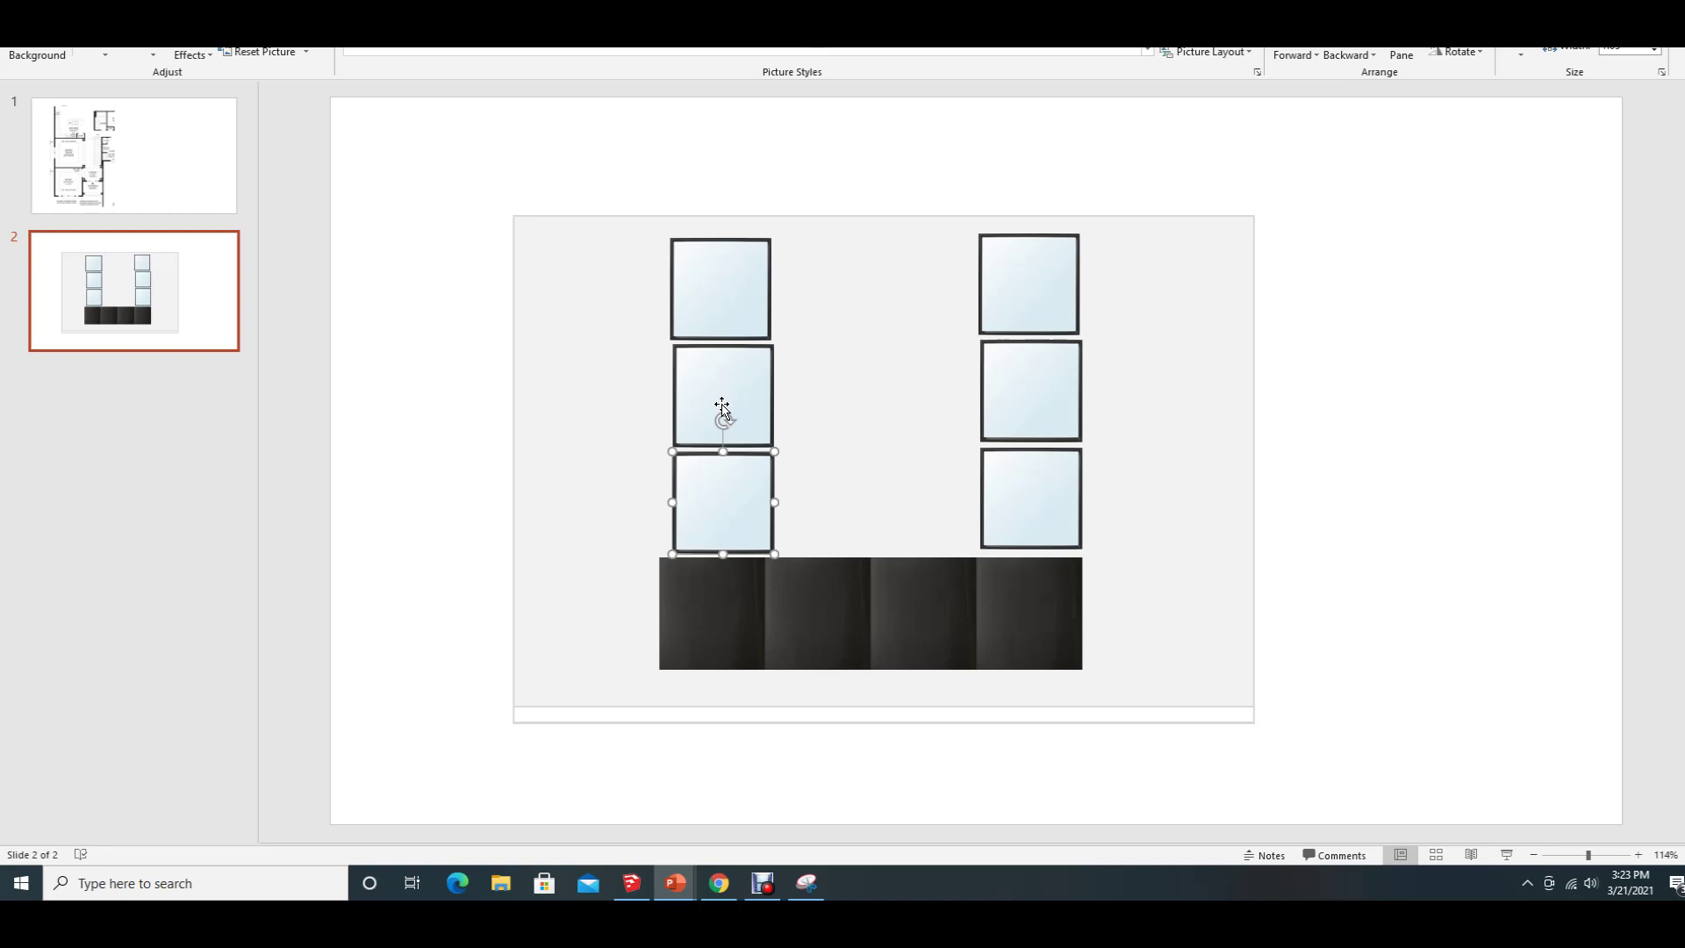
shift+click(722, 405)
shift+click(720, 294)
drag(740, 391, 729, 384)
click(1478, 482)
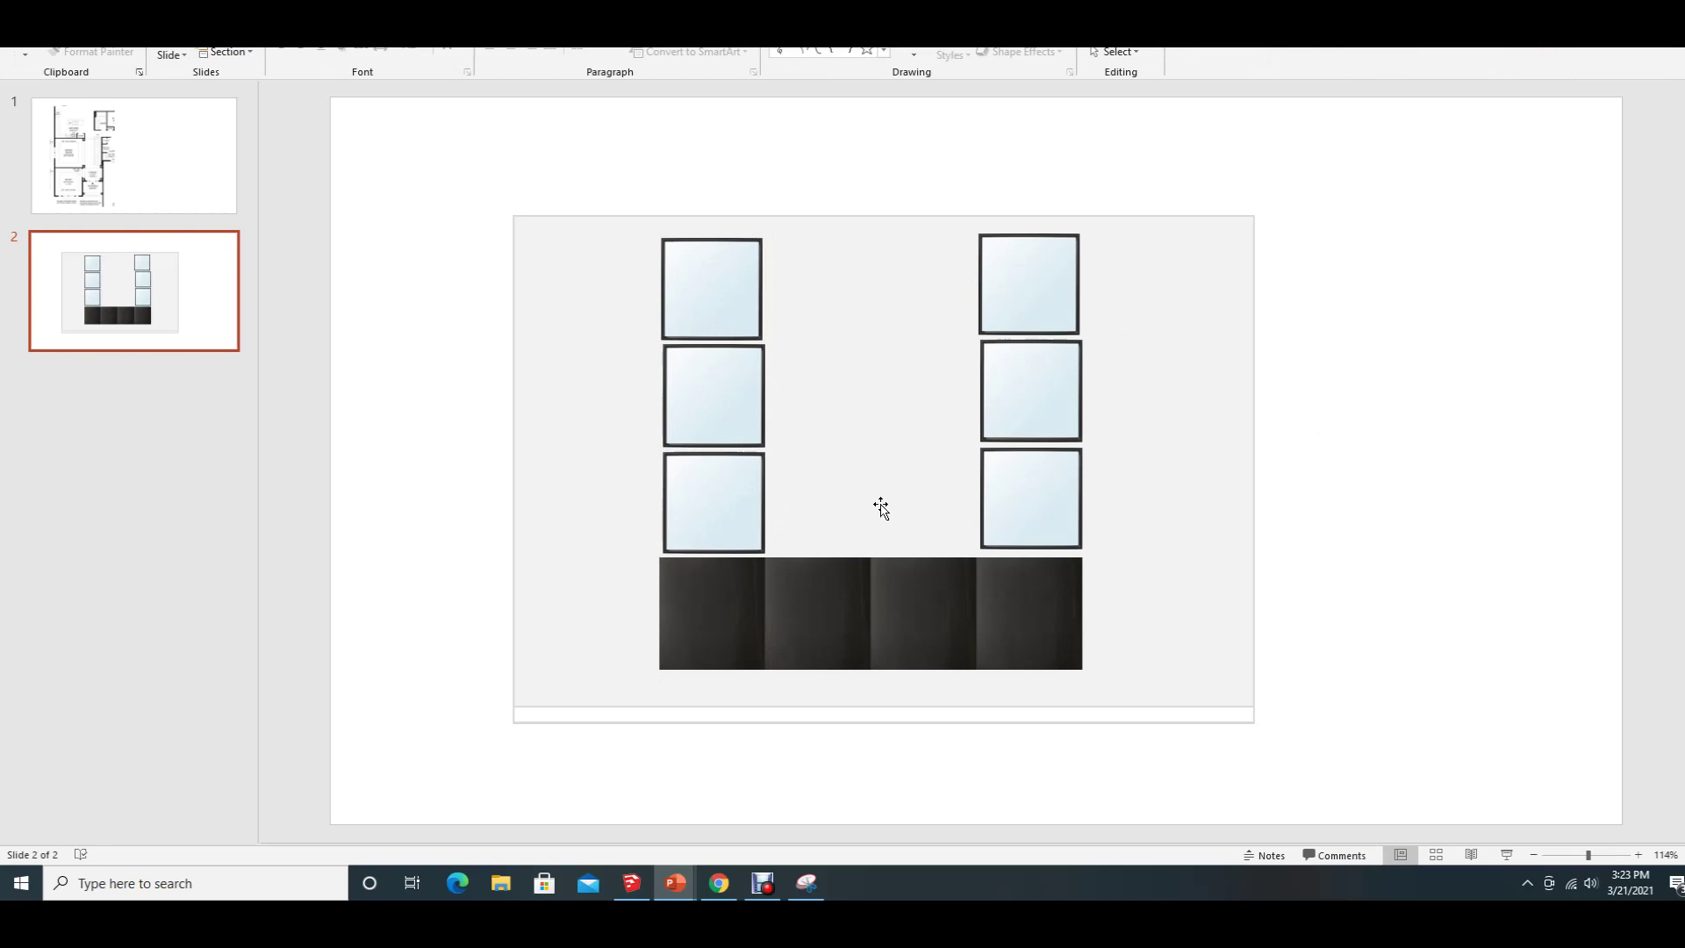
- Go to the Etsy home page tab and browse down to the ArttideArt painting cards
click(721, 889)
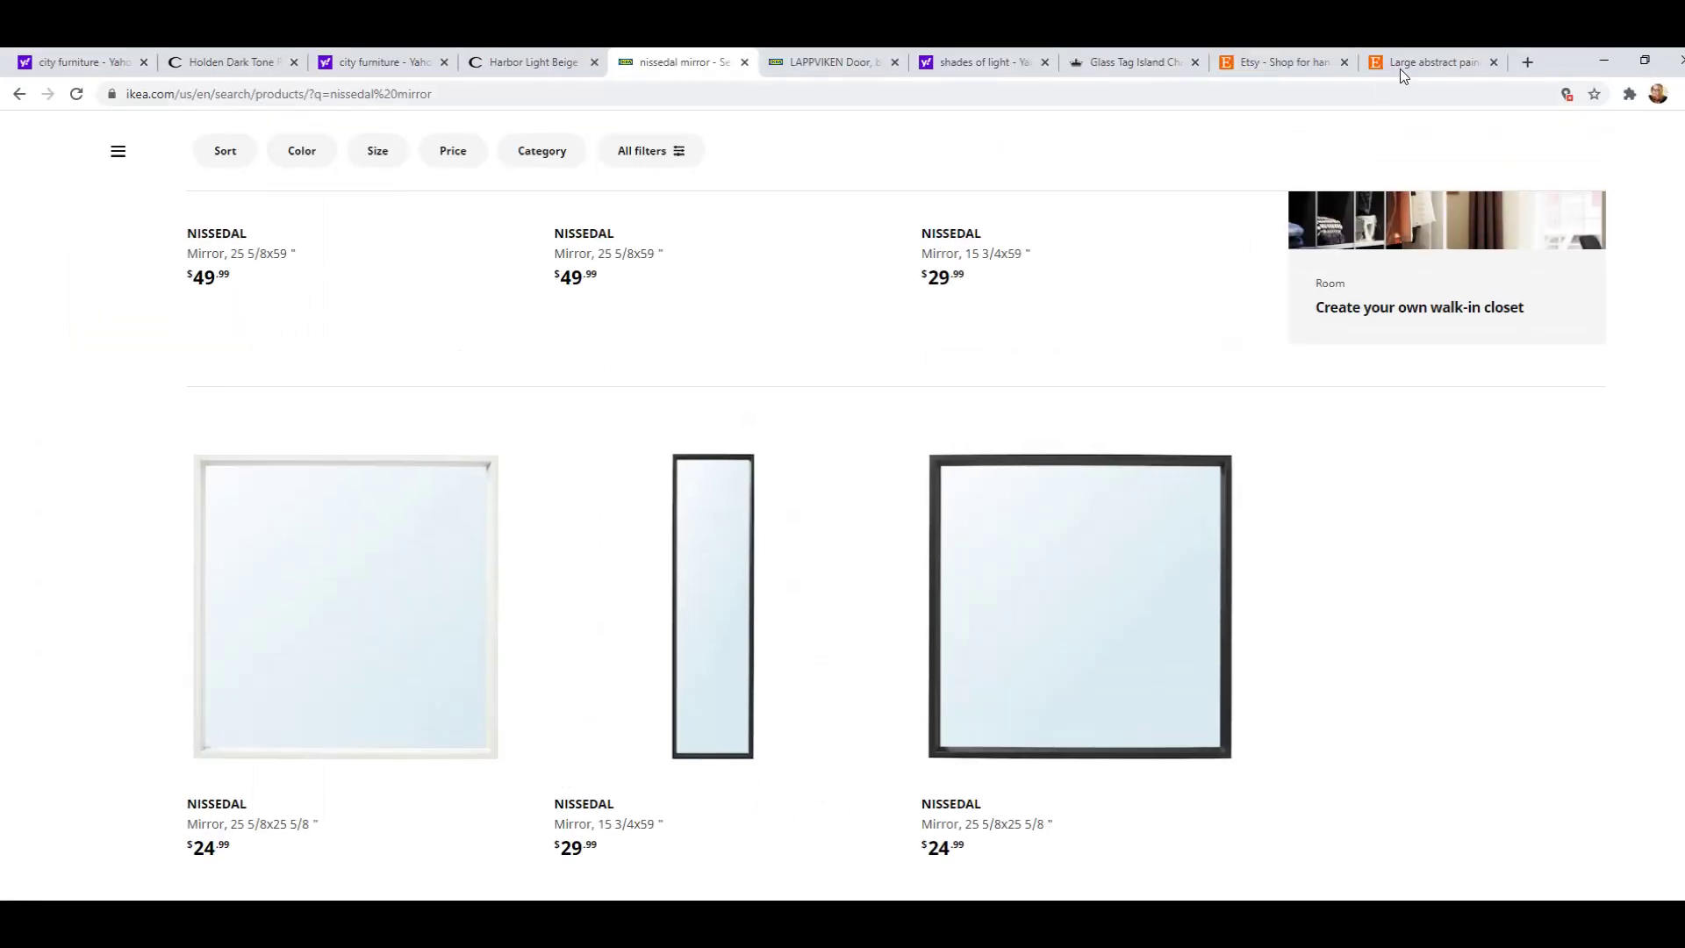
click(1415, 63)
click(1290, 63)
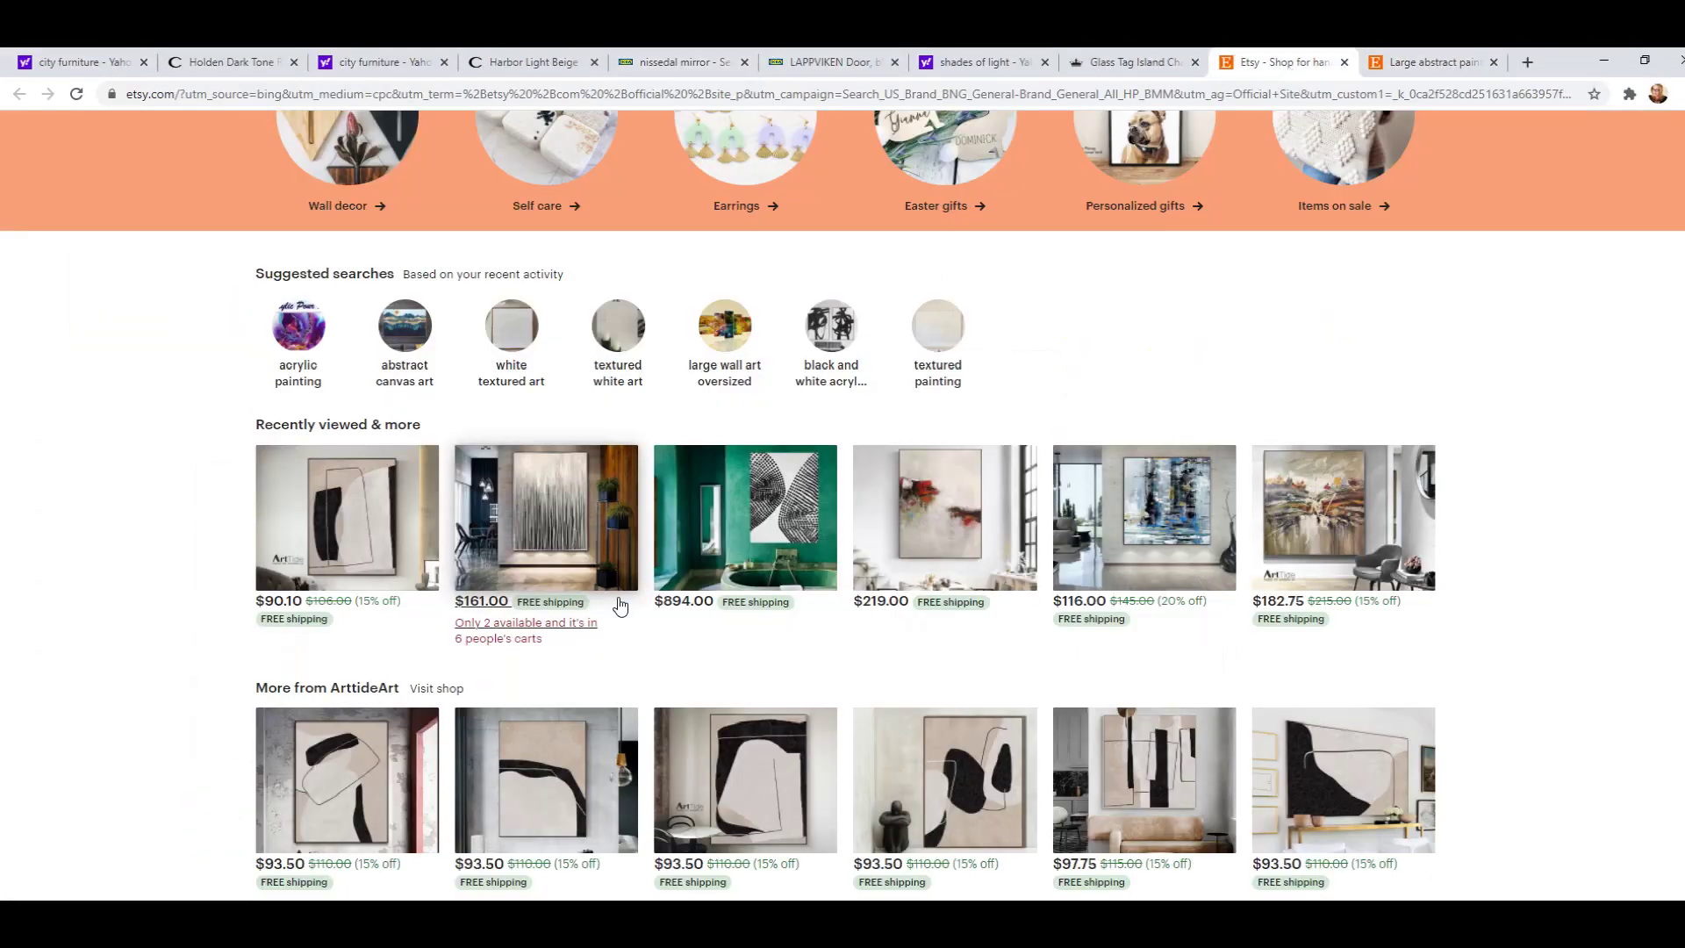
scroll(1211, 772, down, 1)
scroll(809, 748, down, 2)
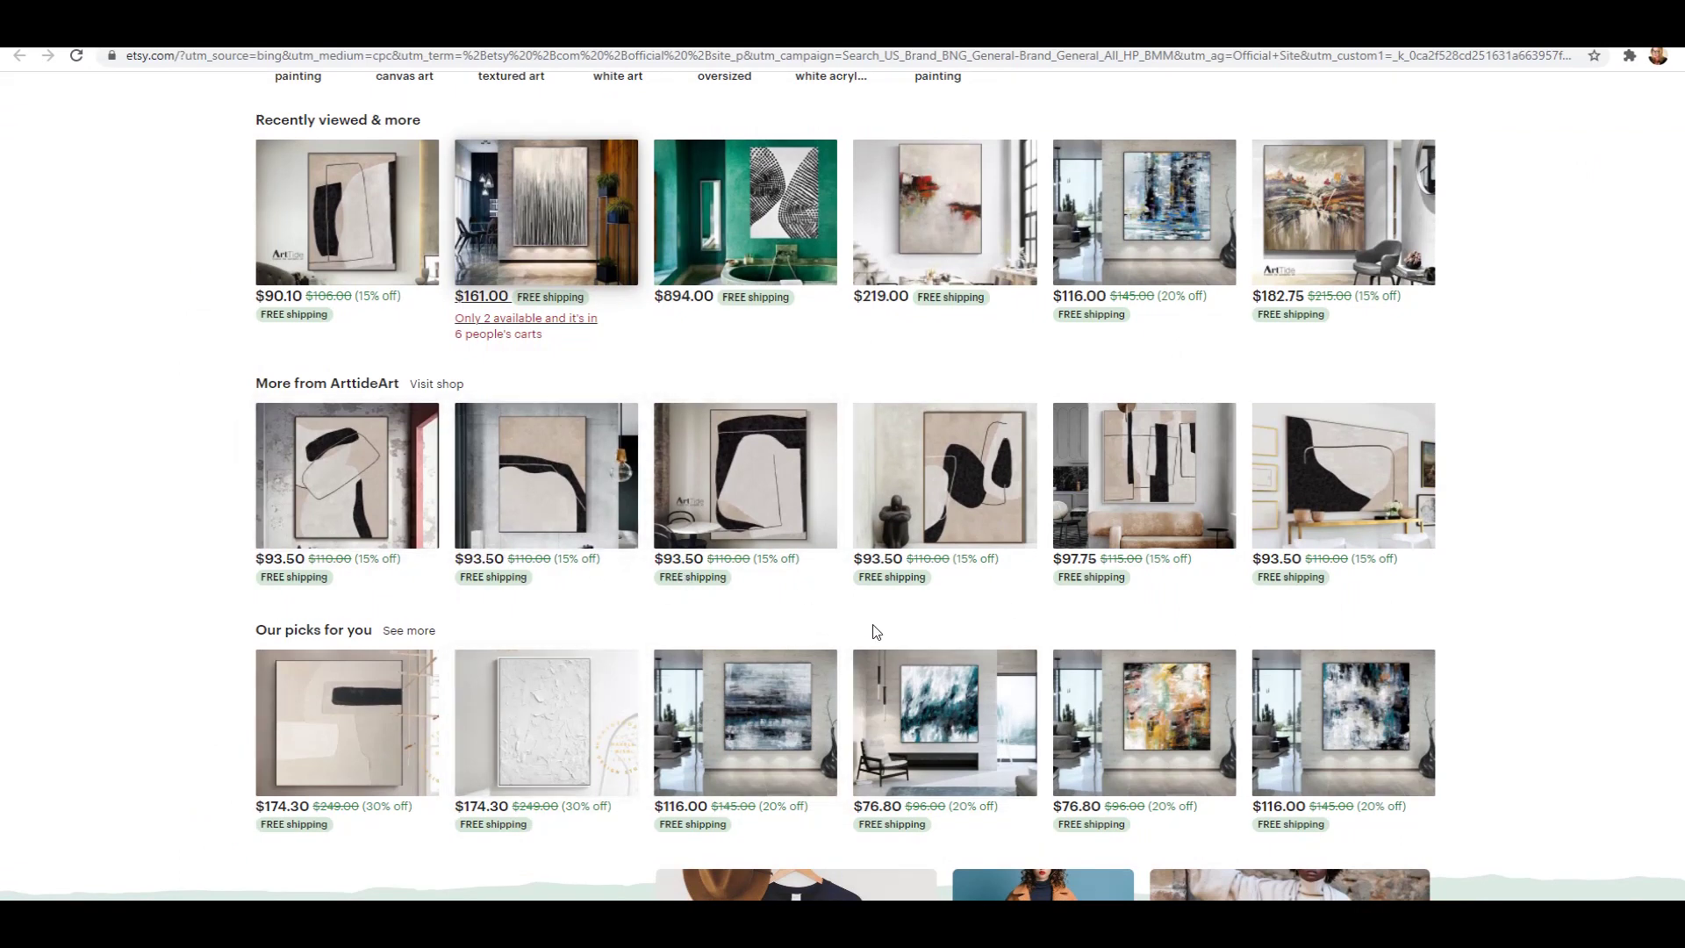
scroll(1132, 650, down, 2)
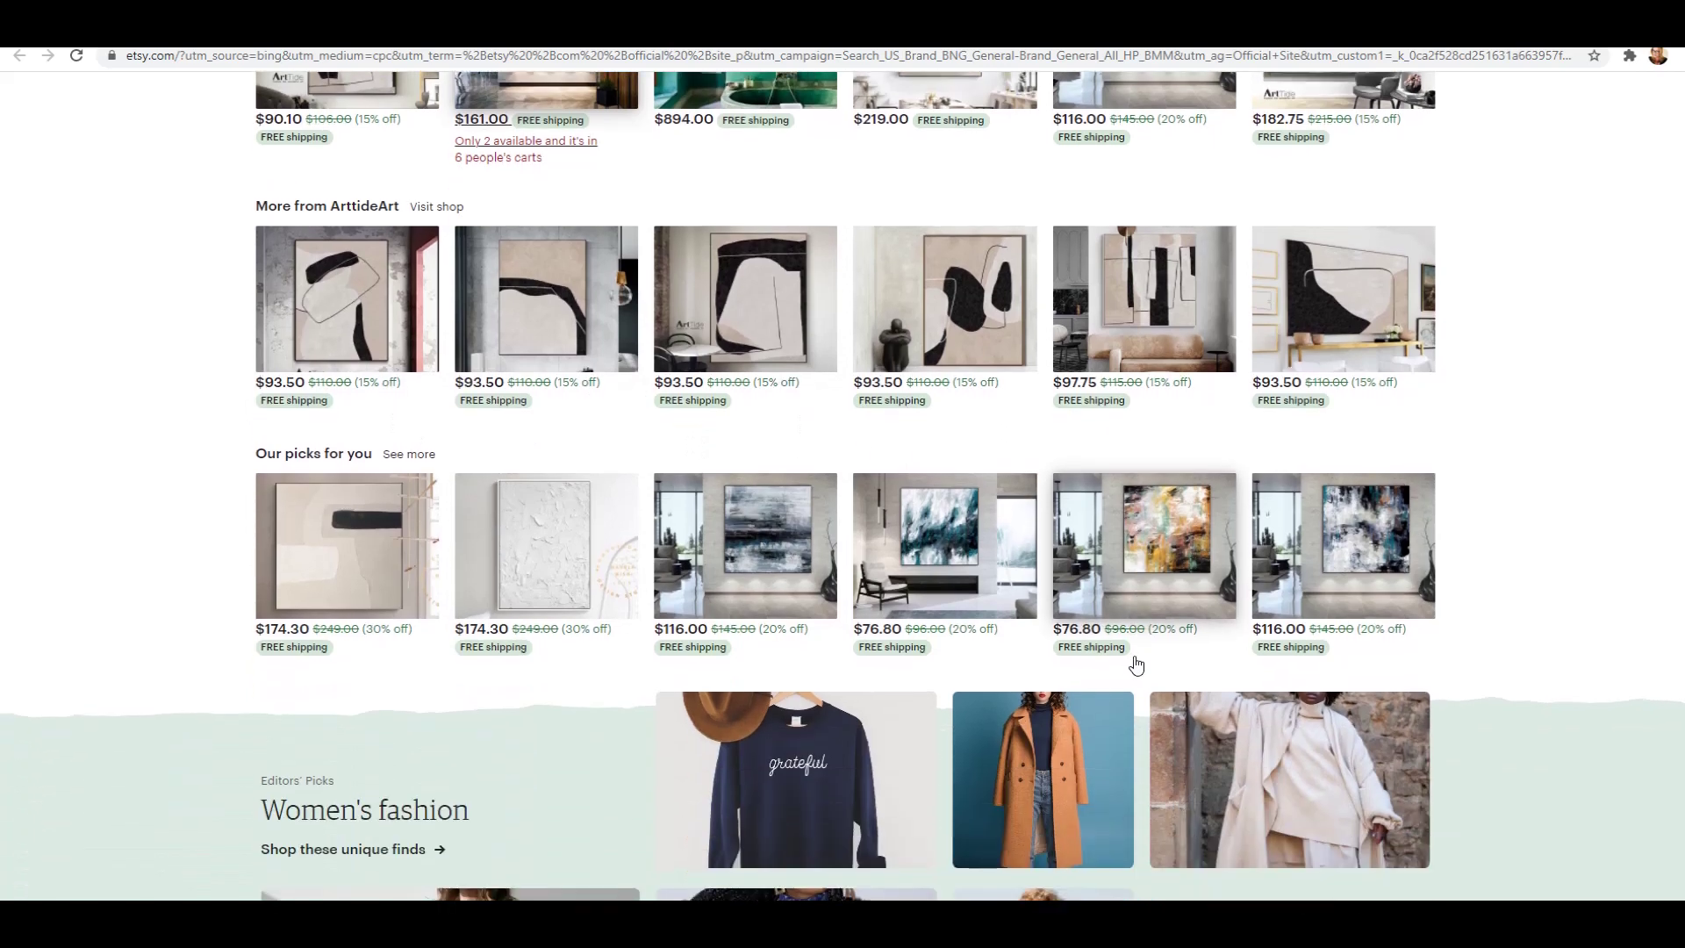
scroll(1080, 645, up, 2)
scroll(1083, 641, up, 1)
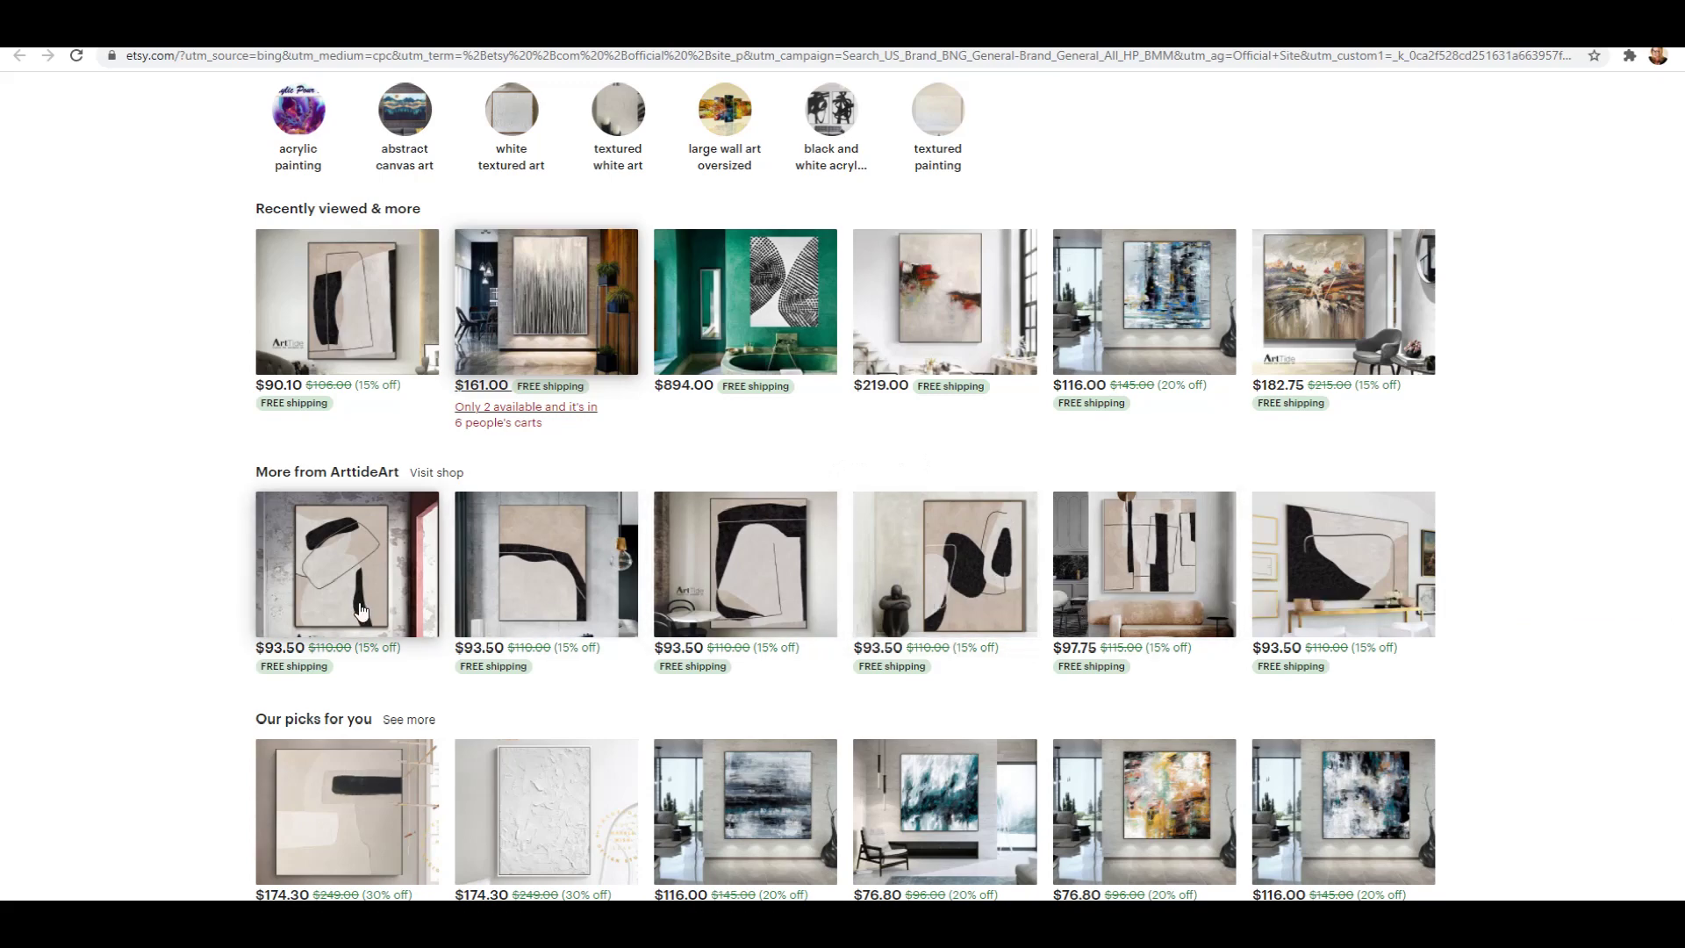
- Open the first ArttideArt painting and choose the 40x30 (102x76cm) size at $253.30
click(357, 601)
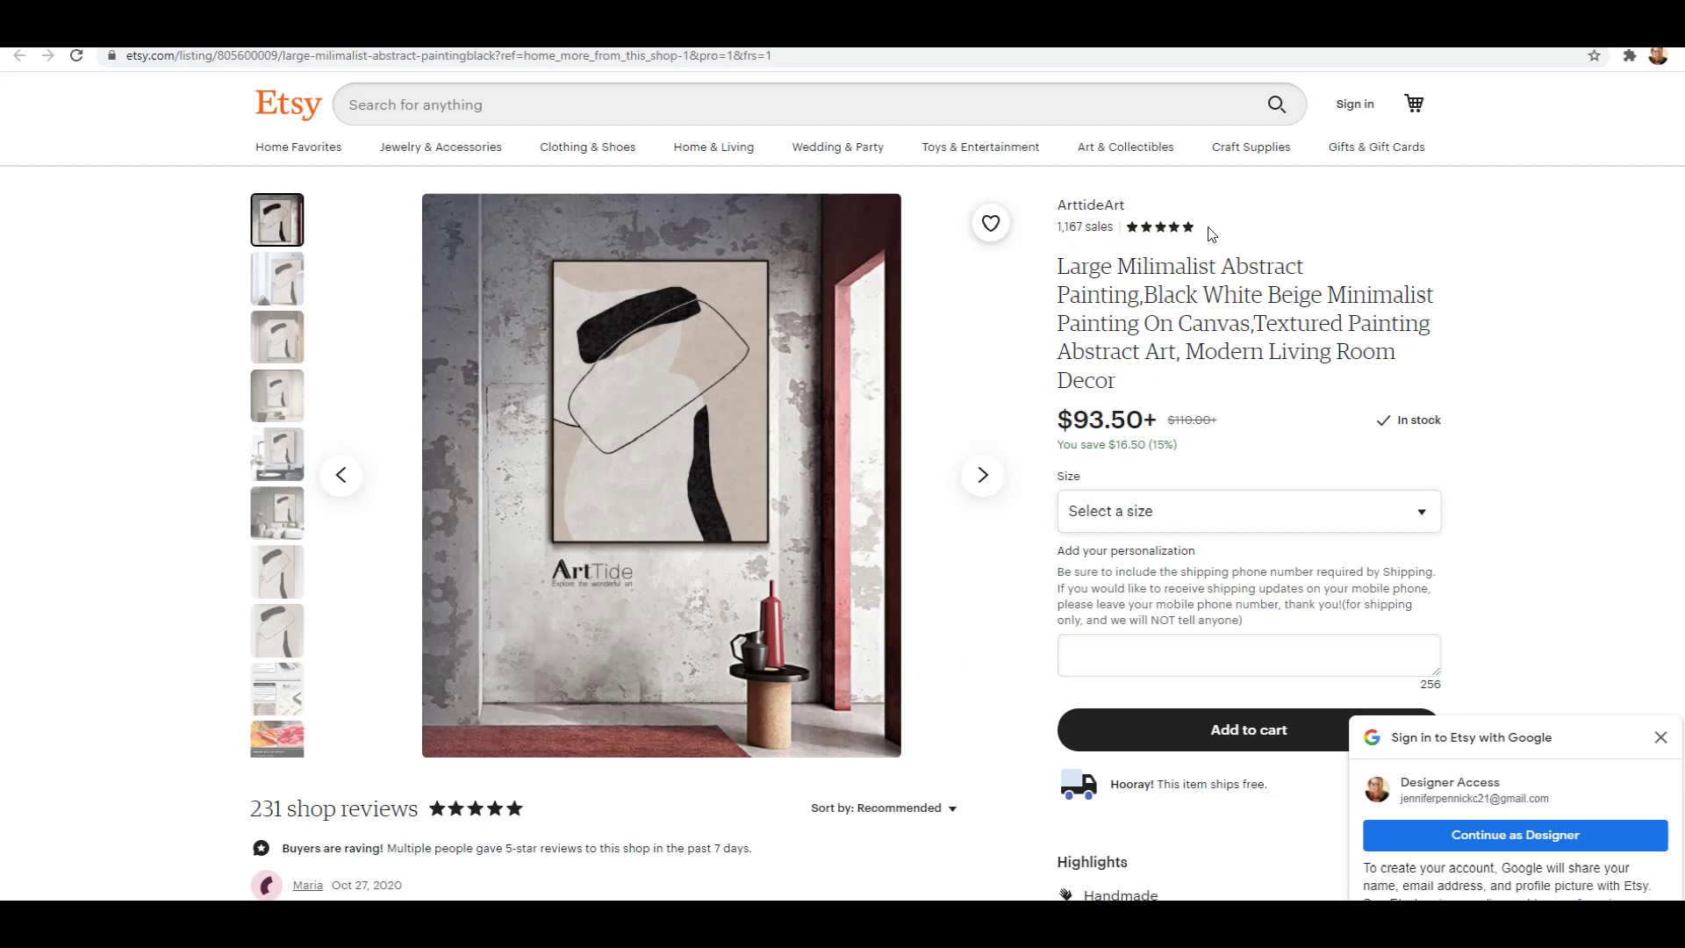
click(1426, 520)
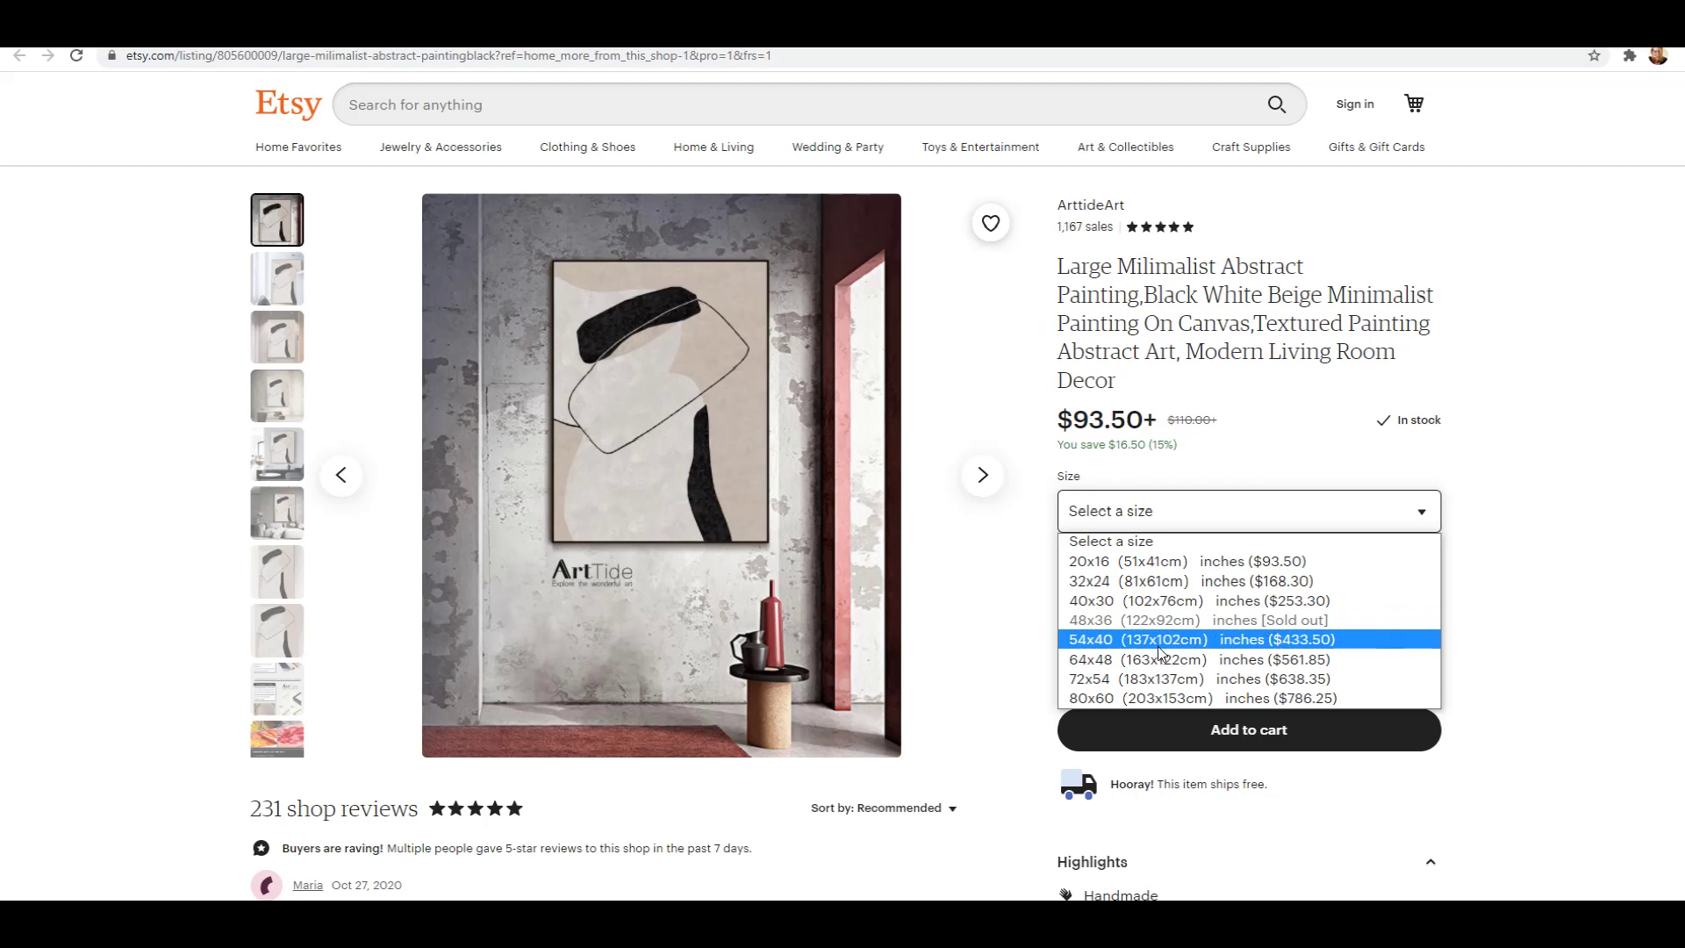
click(1156, 602)
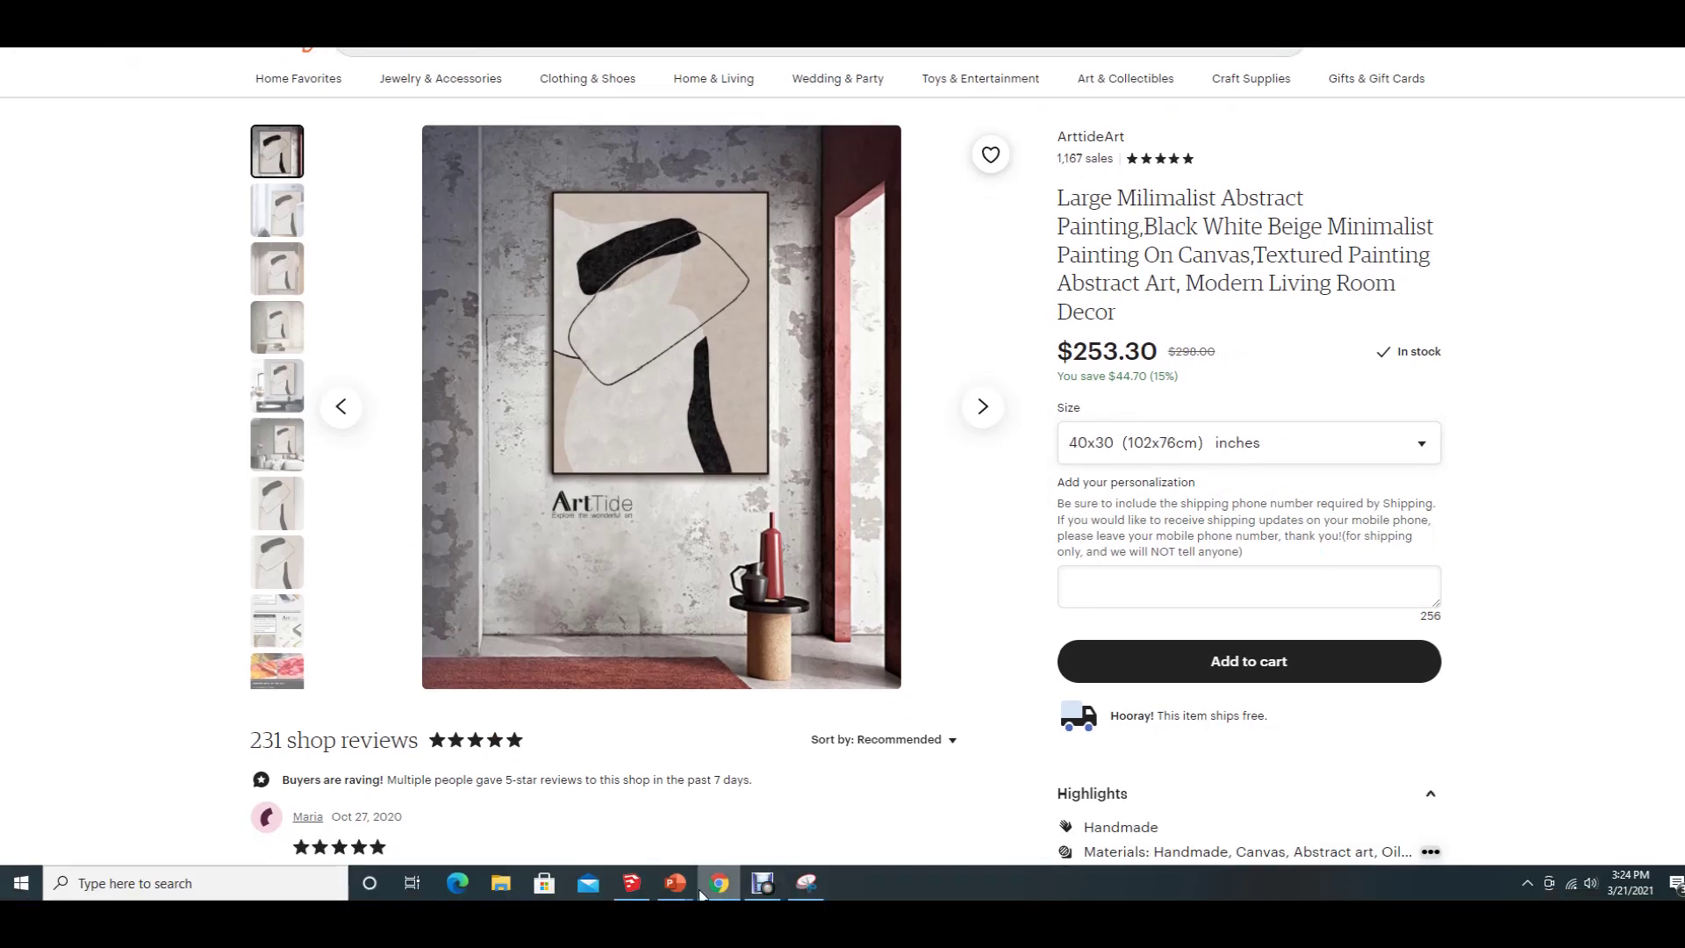
- Snip the black-and-beige abstract painting from the Etsy listing photo and copy the snip
click(806, 883)
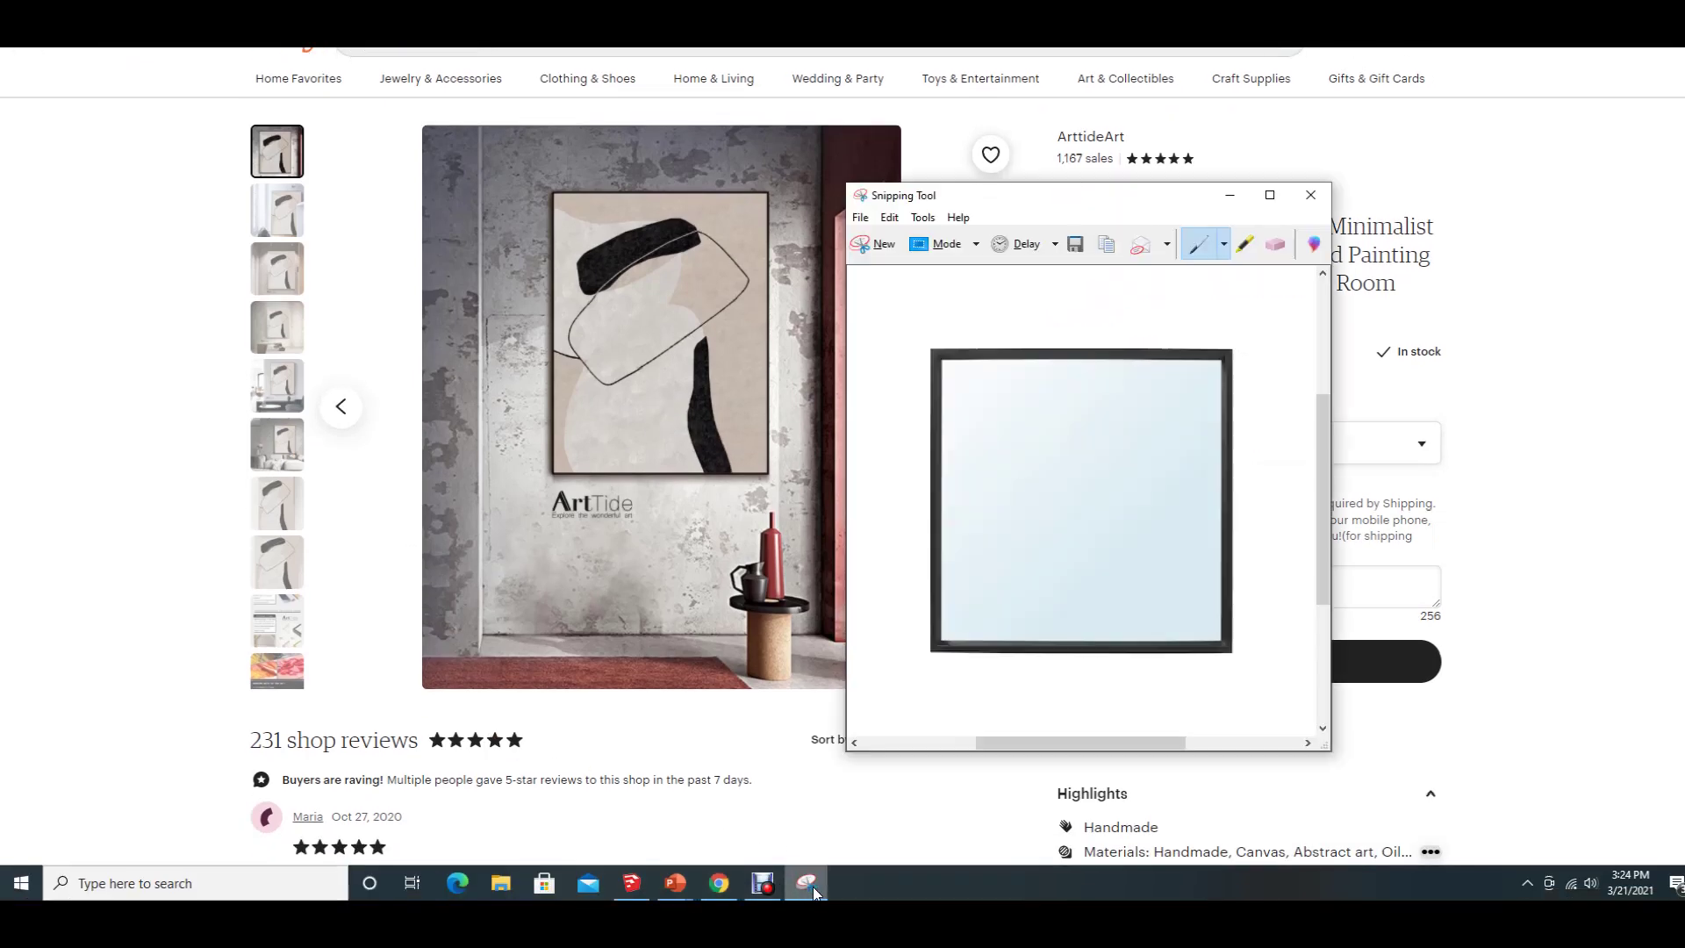
click(896, 248)
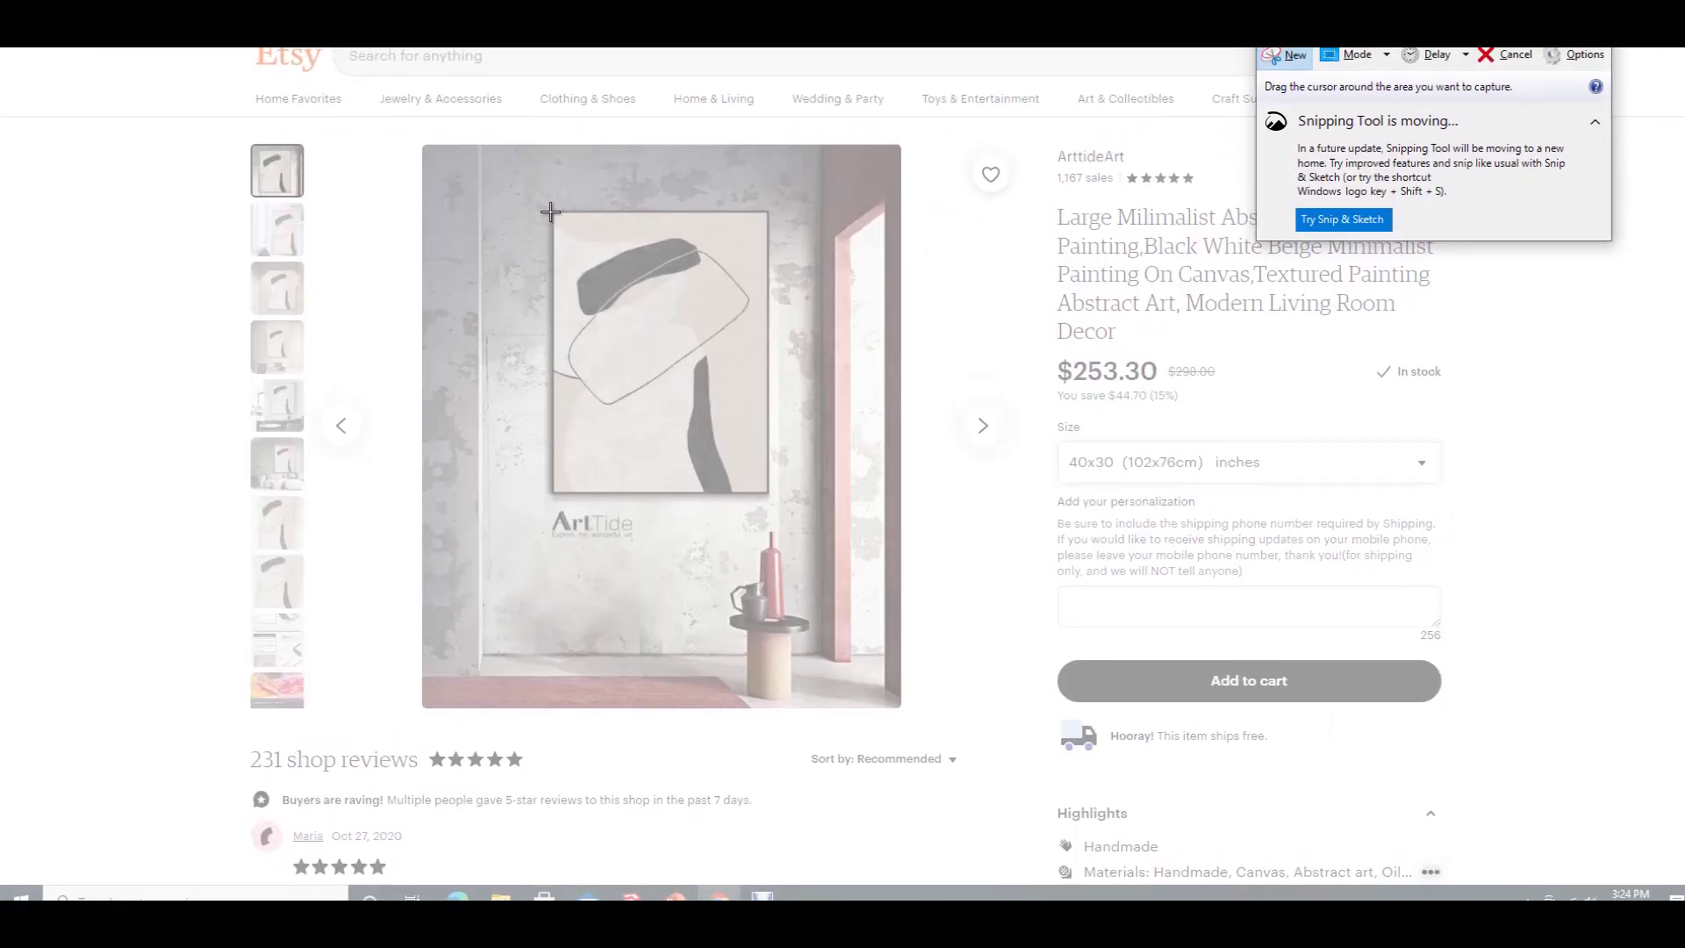
mouse_move(550, 211)
mouse_down()
mouse_move(713, 335)
mouse_move(768, 491)
mouse_up()
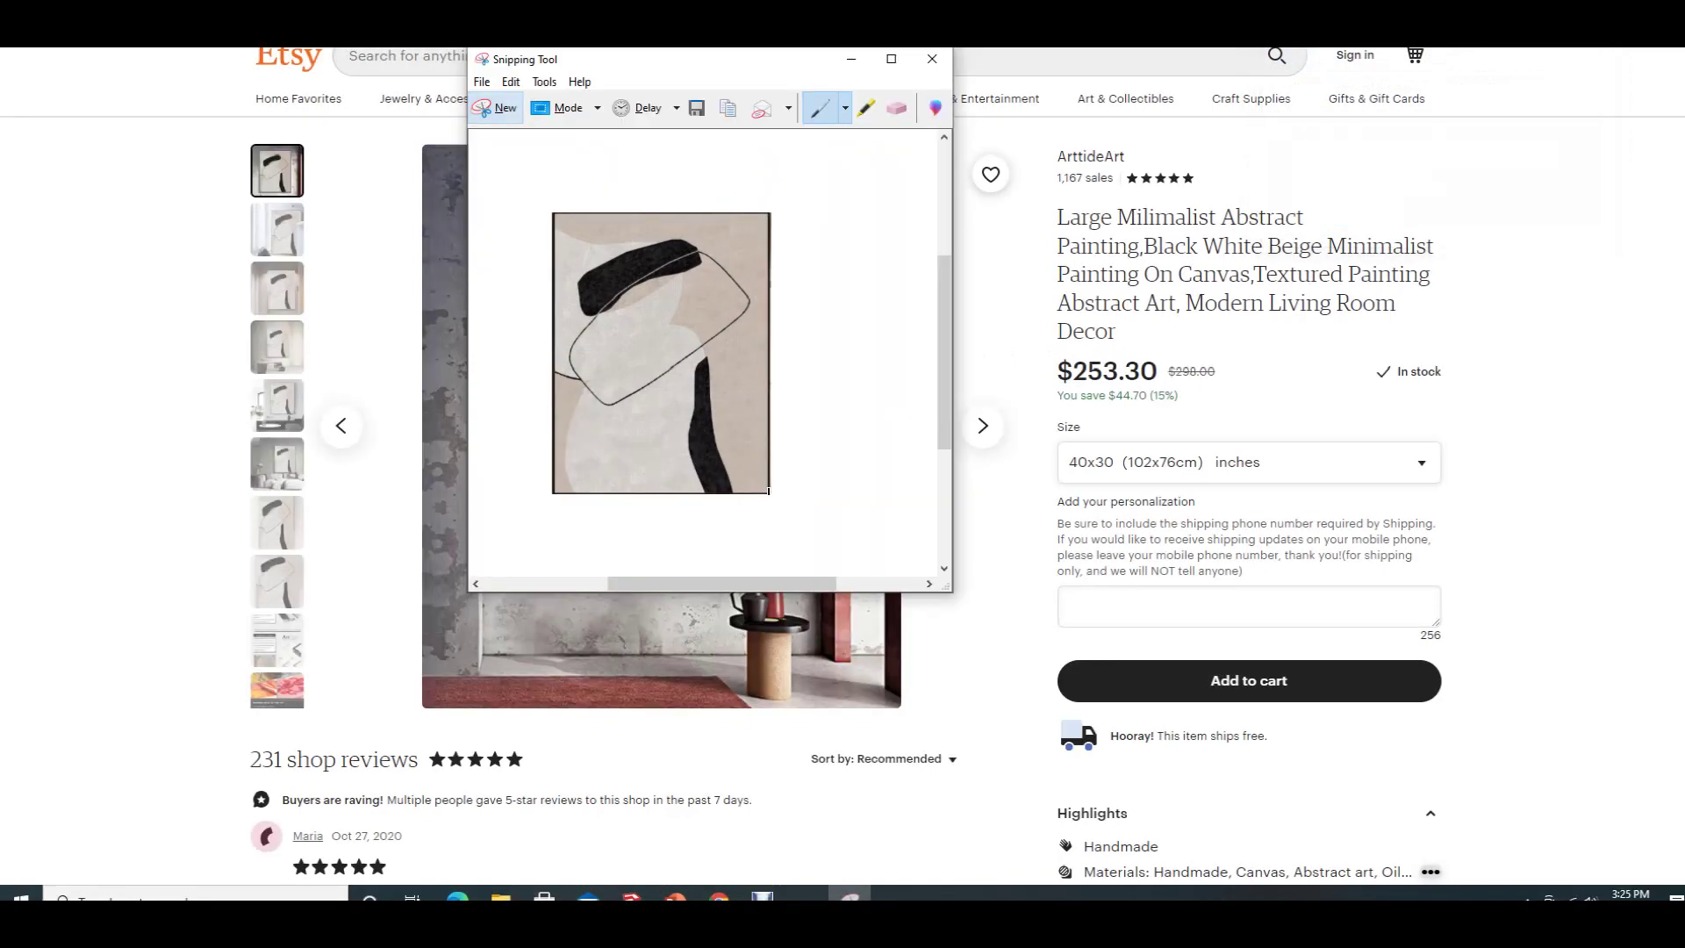
right_click(676, 332)
click(771, 360)
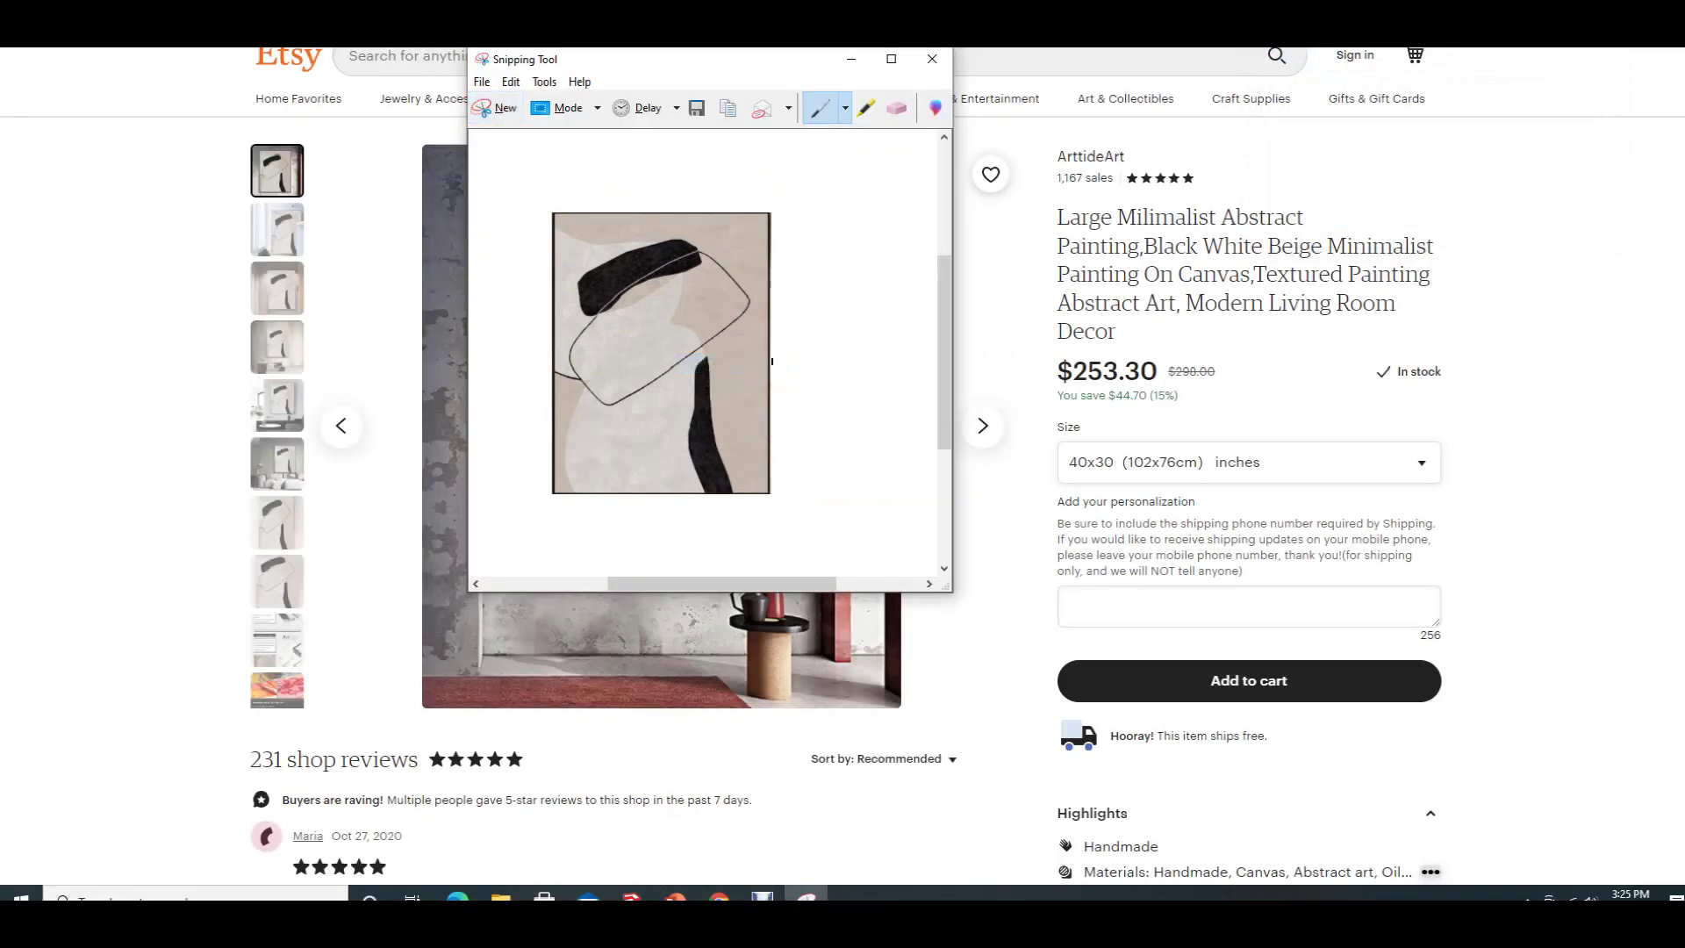
- Paste the abstract painting onto slide 2, shrink it, and centre it between the mirror columns
click(694, 799)
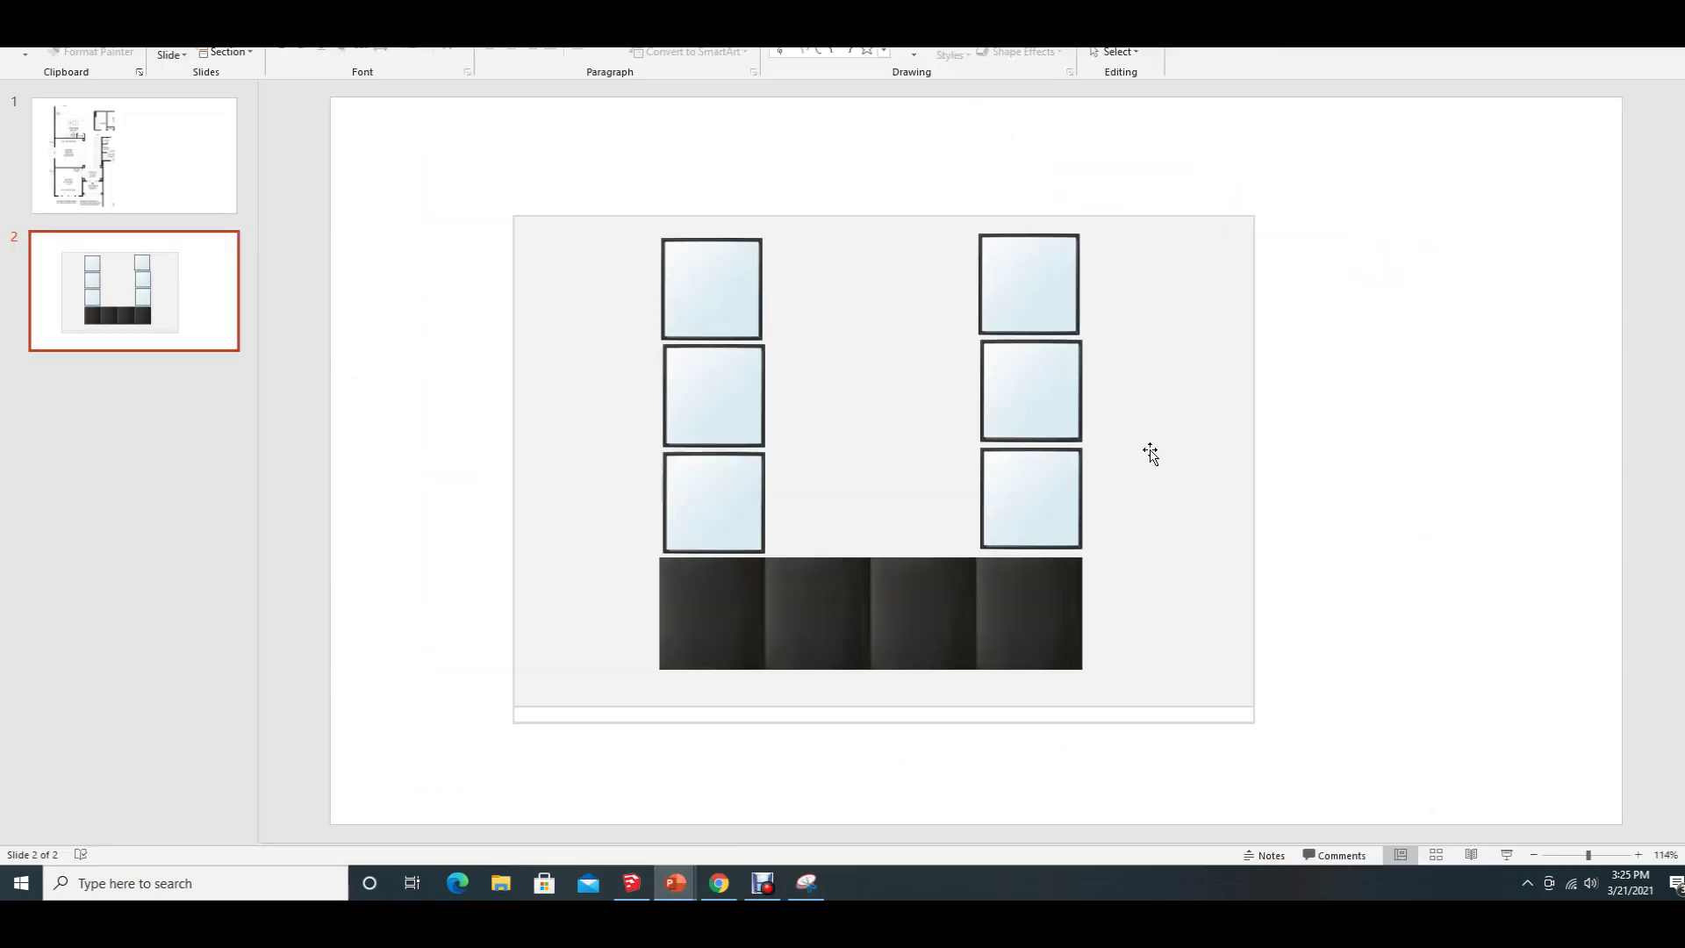
right_click(1350, 382)
click(1374, 407)
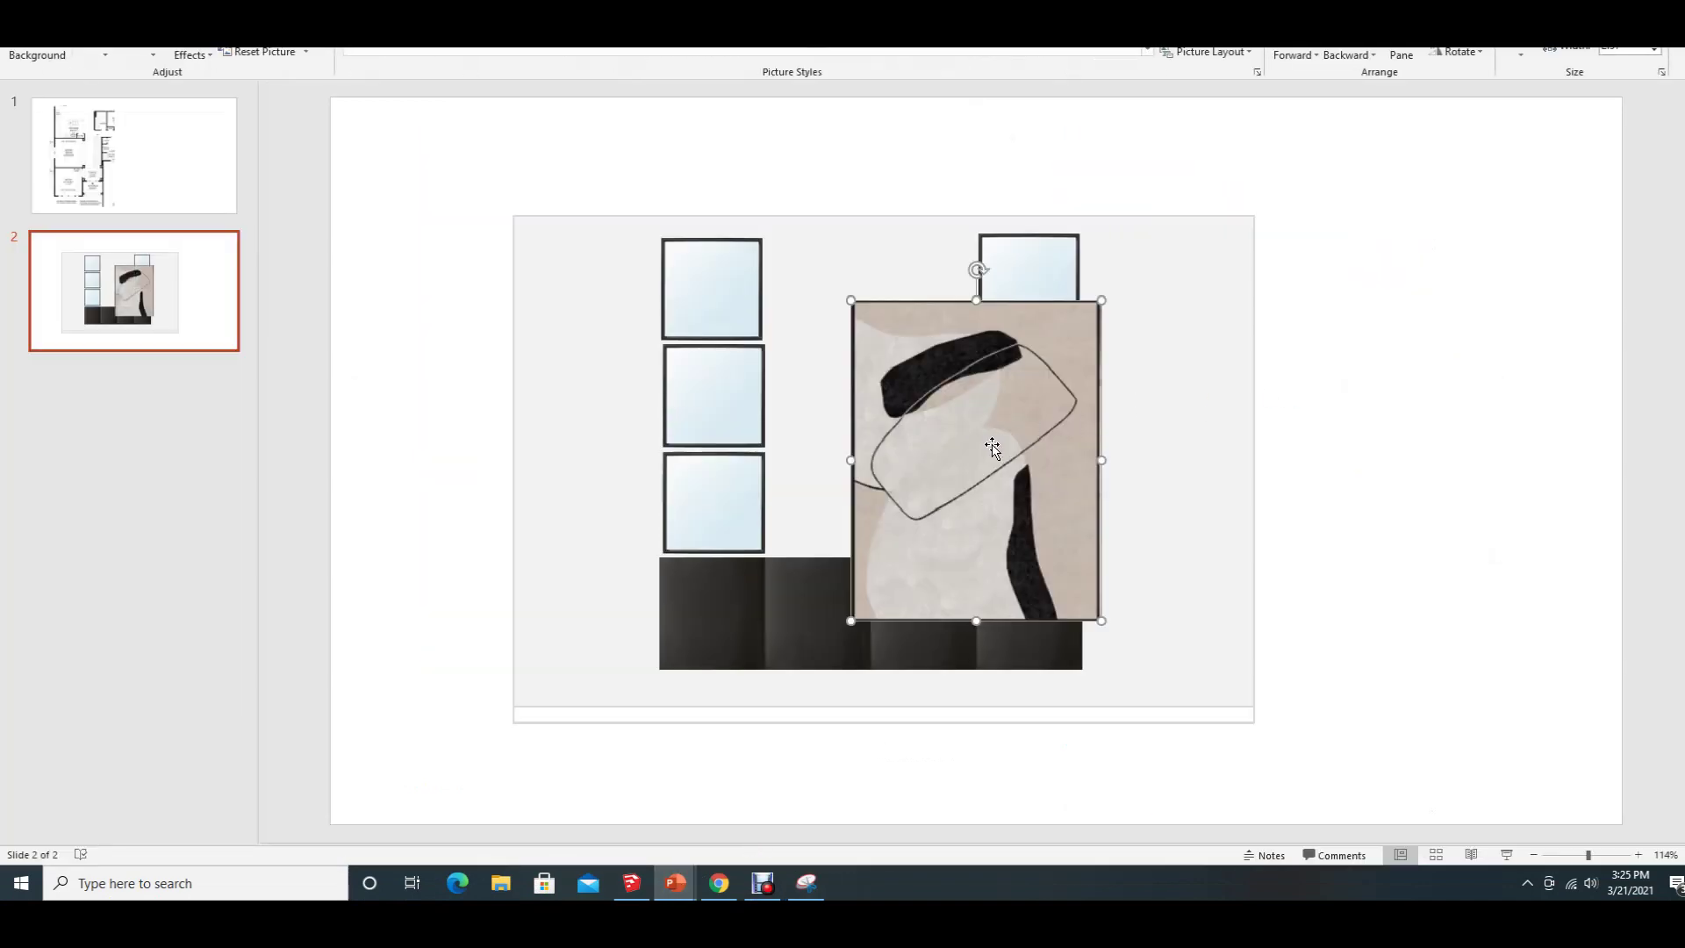
drag(993, 446, 986, 452)
drag(1098, 302, 1070, 340)
drag(1034, 401, 948, 315)
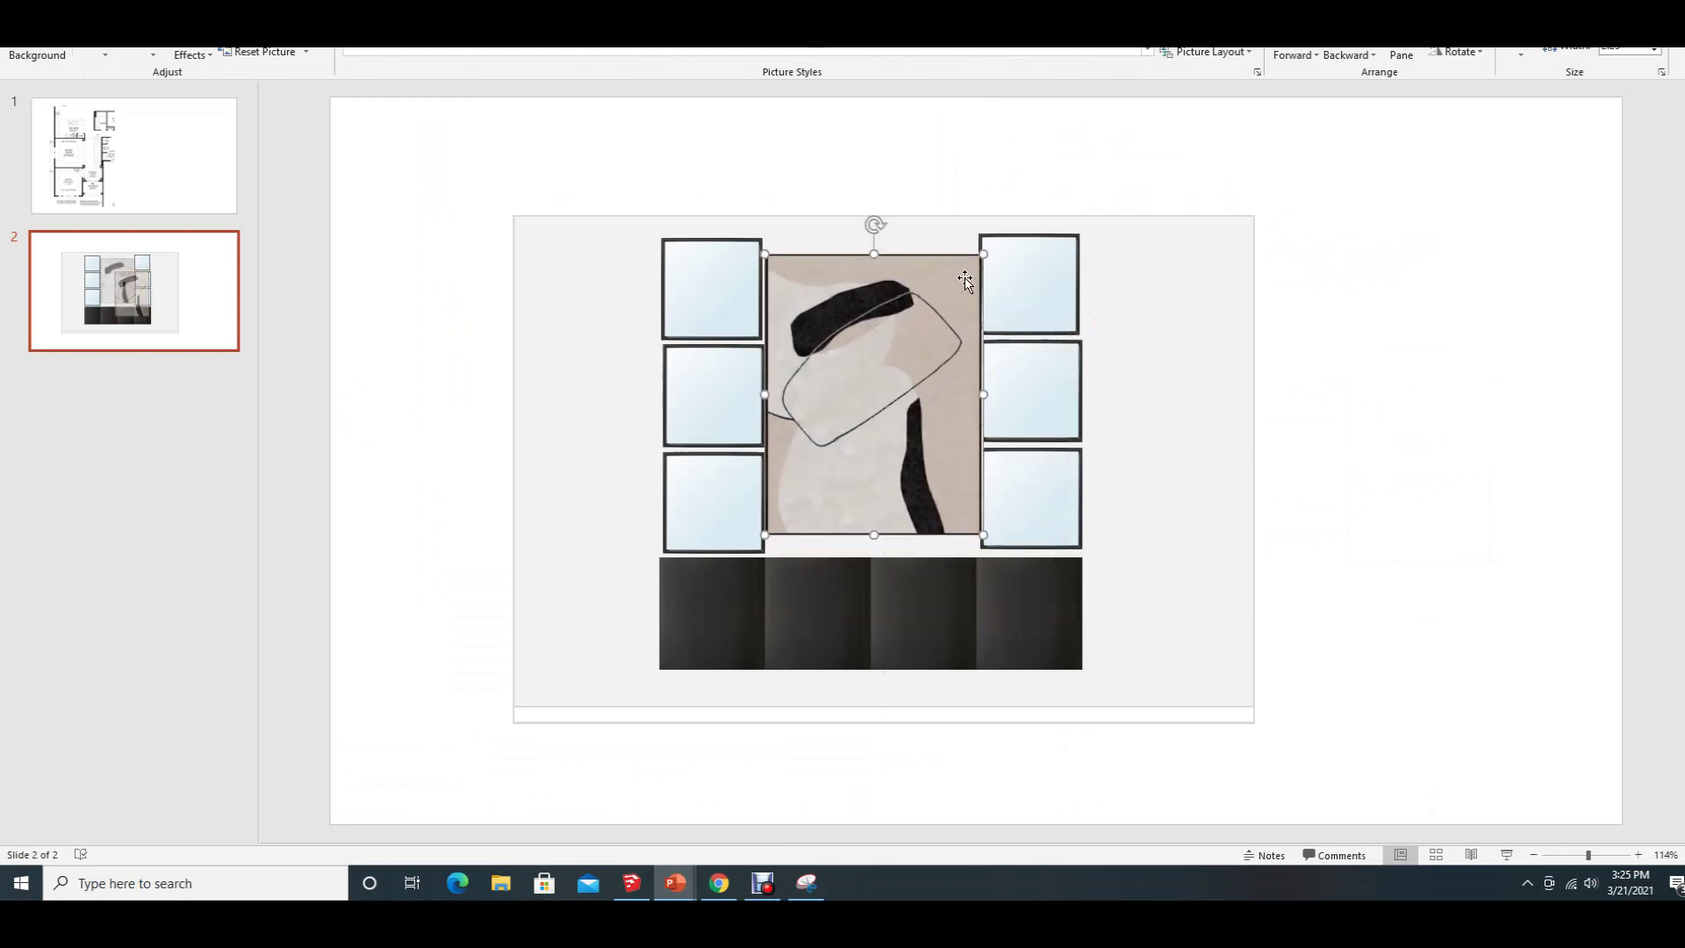
drag(981, 255, 958, 285)
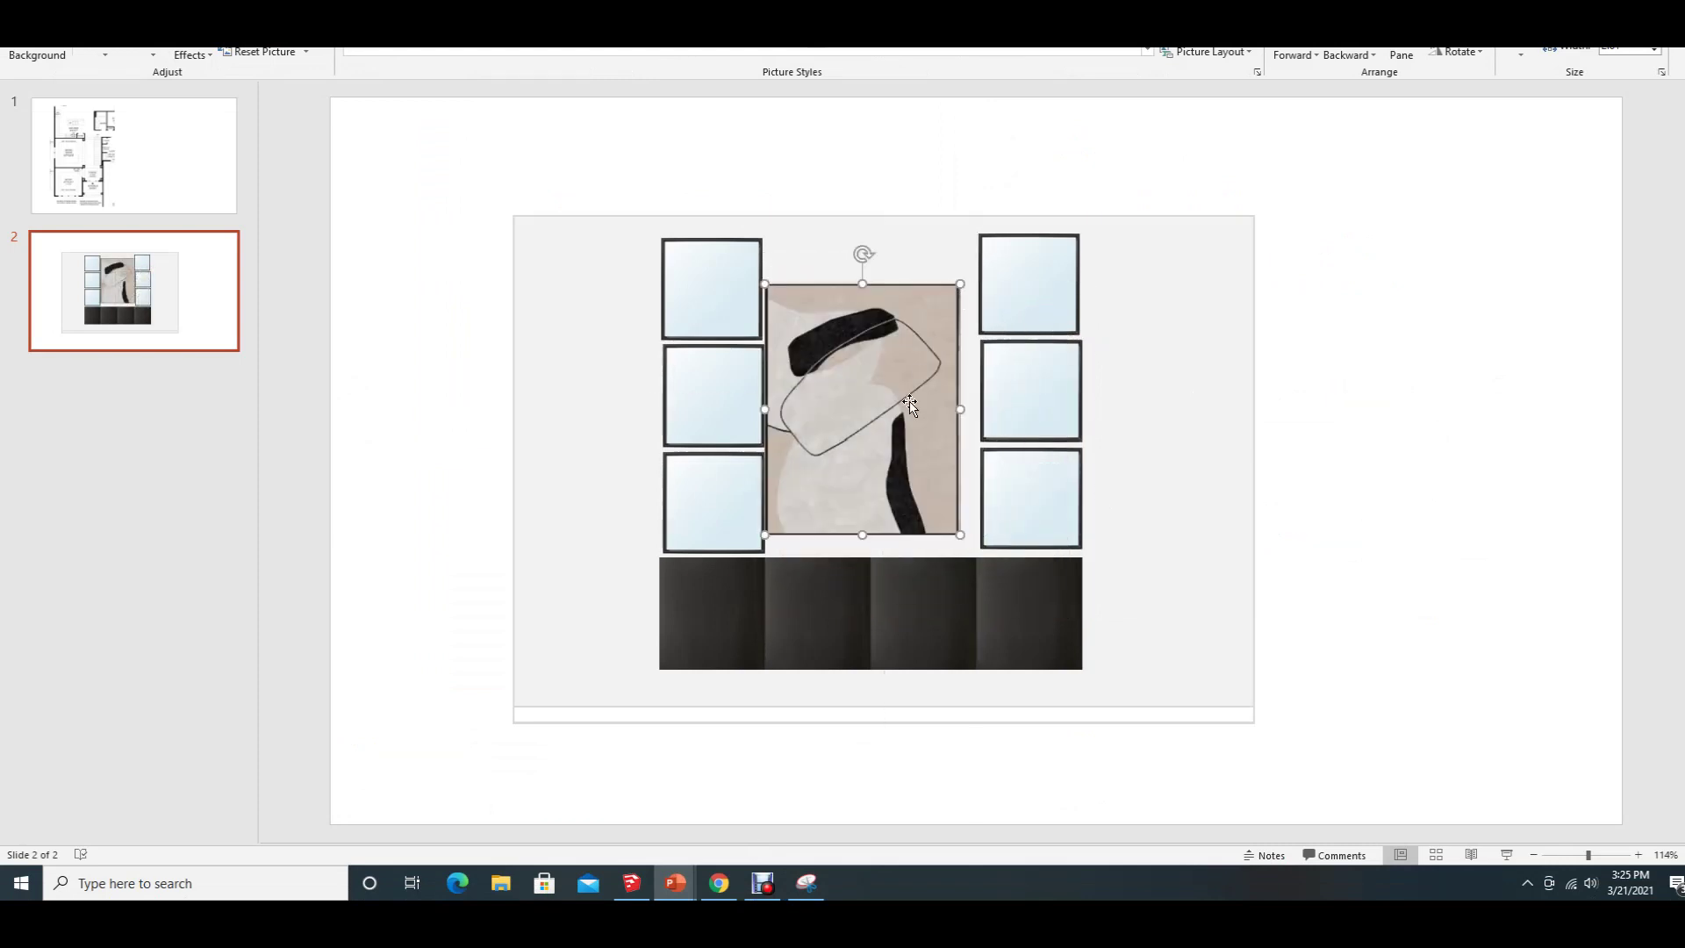
mouse_move(896, 418)
mouse_down()
mouse_move(903, 377)
mouse_move(903, 392)
mouse_up()
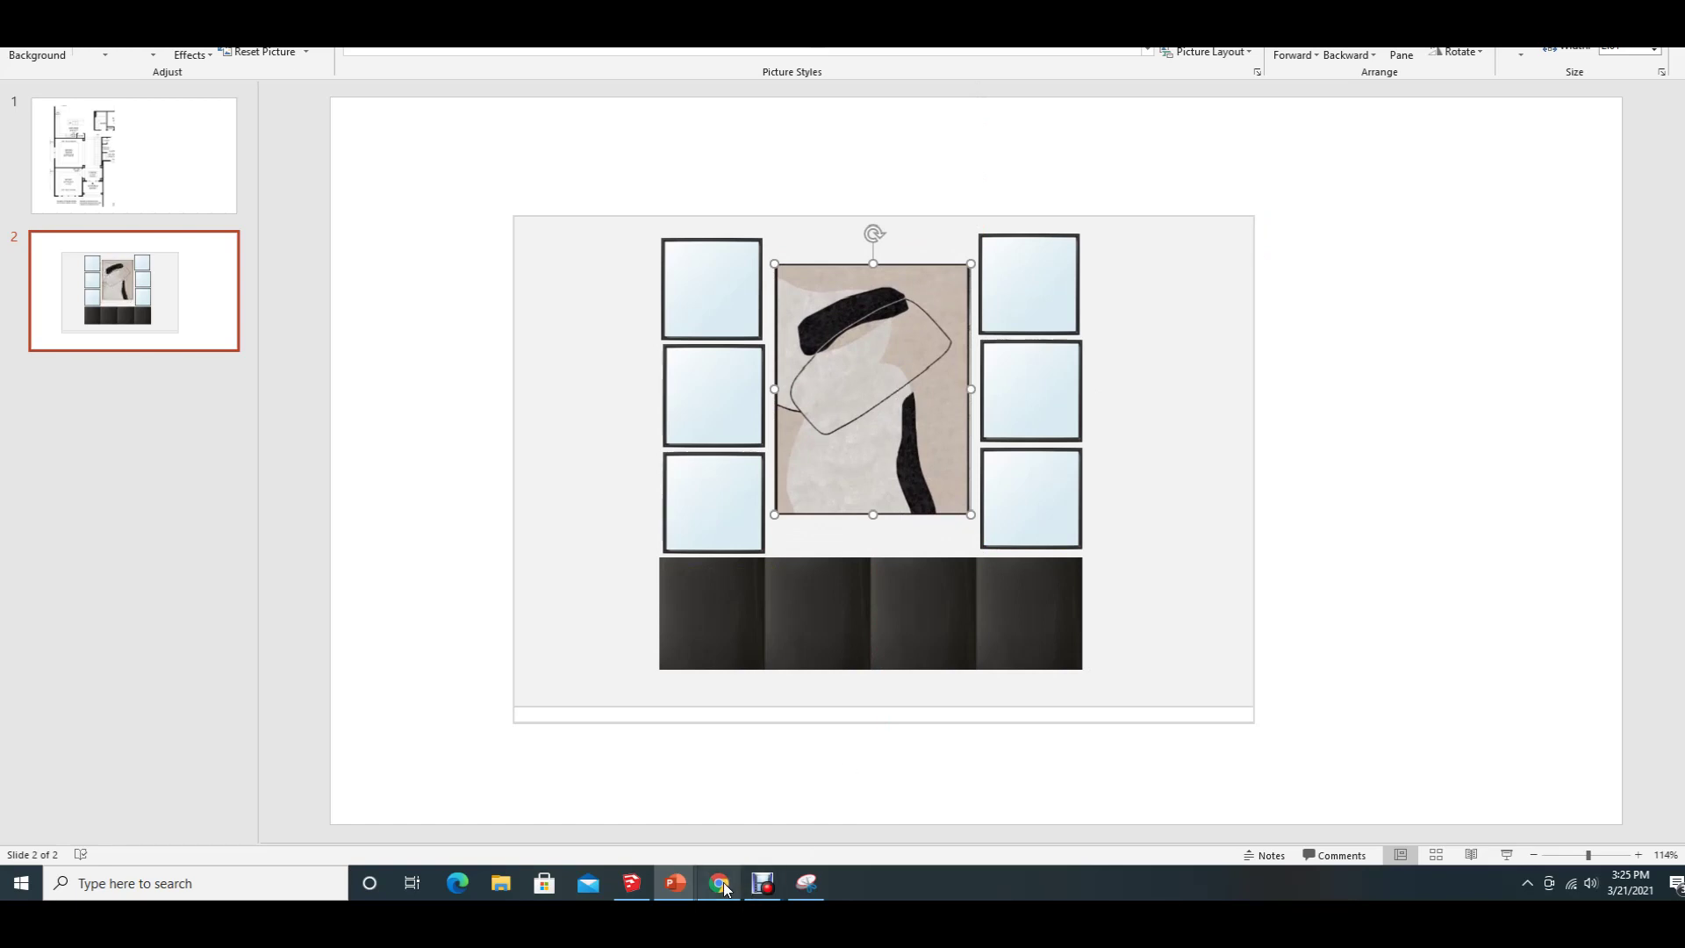
- Nudge the bottom-left mirror frame into position
mouse_move(725, 885)
click(725, 502)
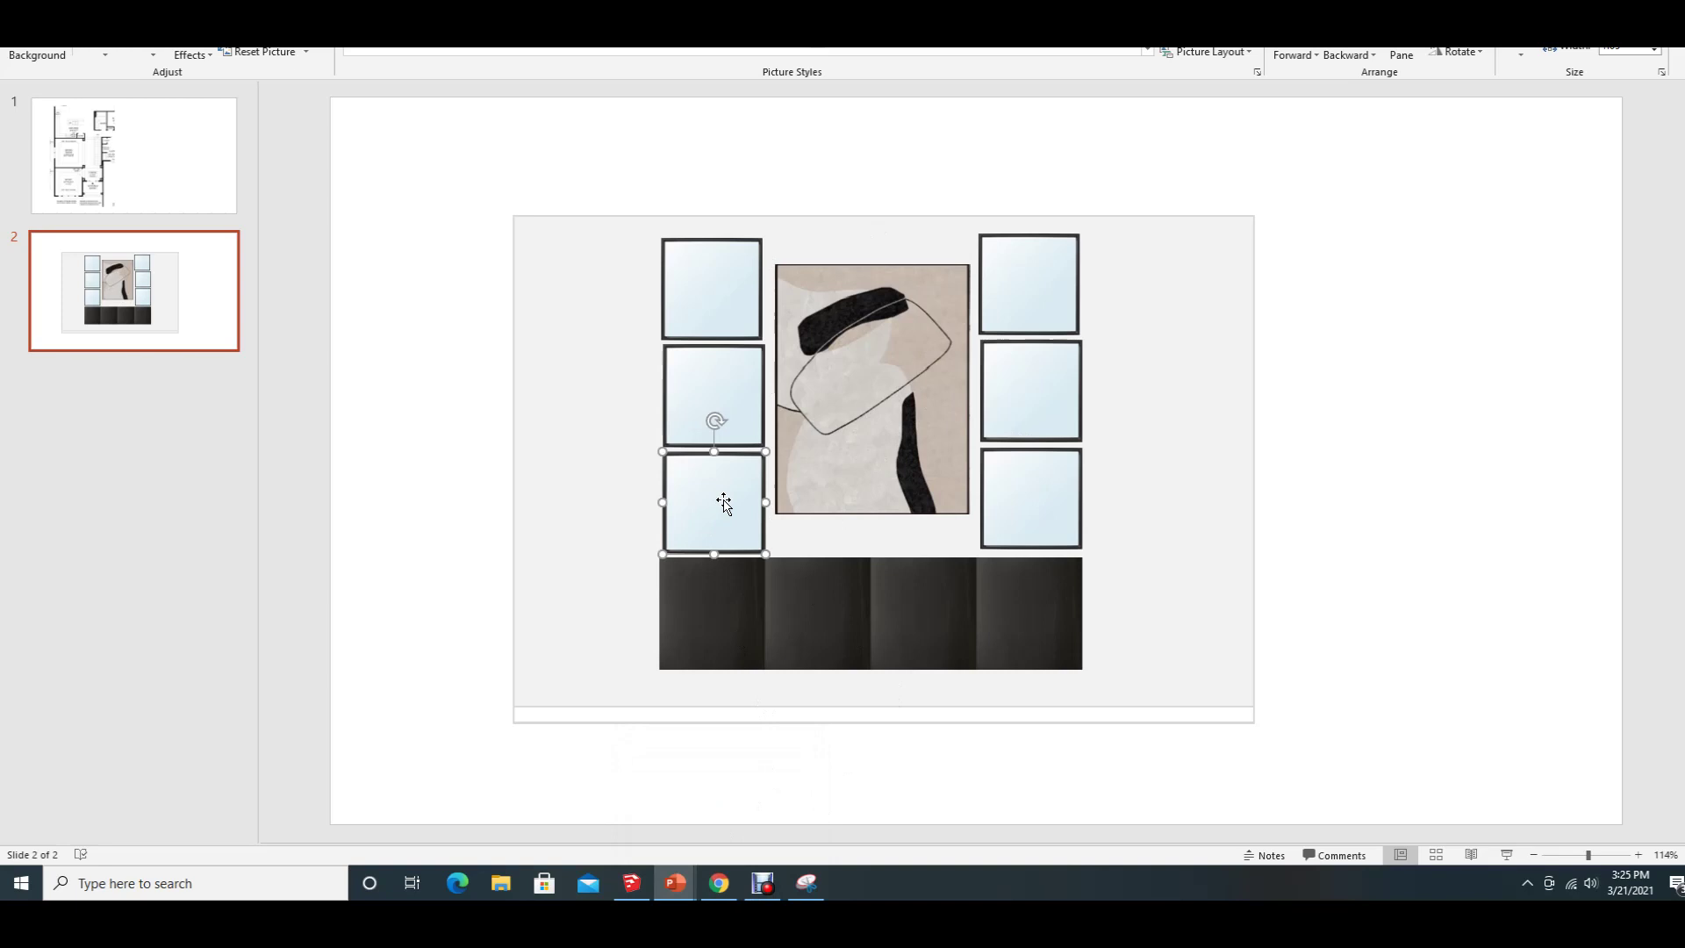
mouse_move(734, 504)
mouse_down()
mouse_move(832, 492)
mouse_move(730, 501)
mouse_up()
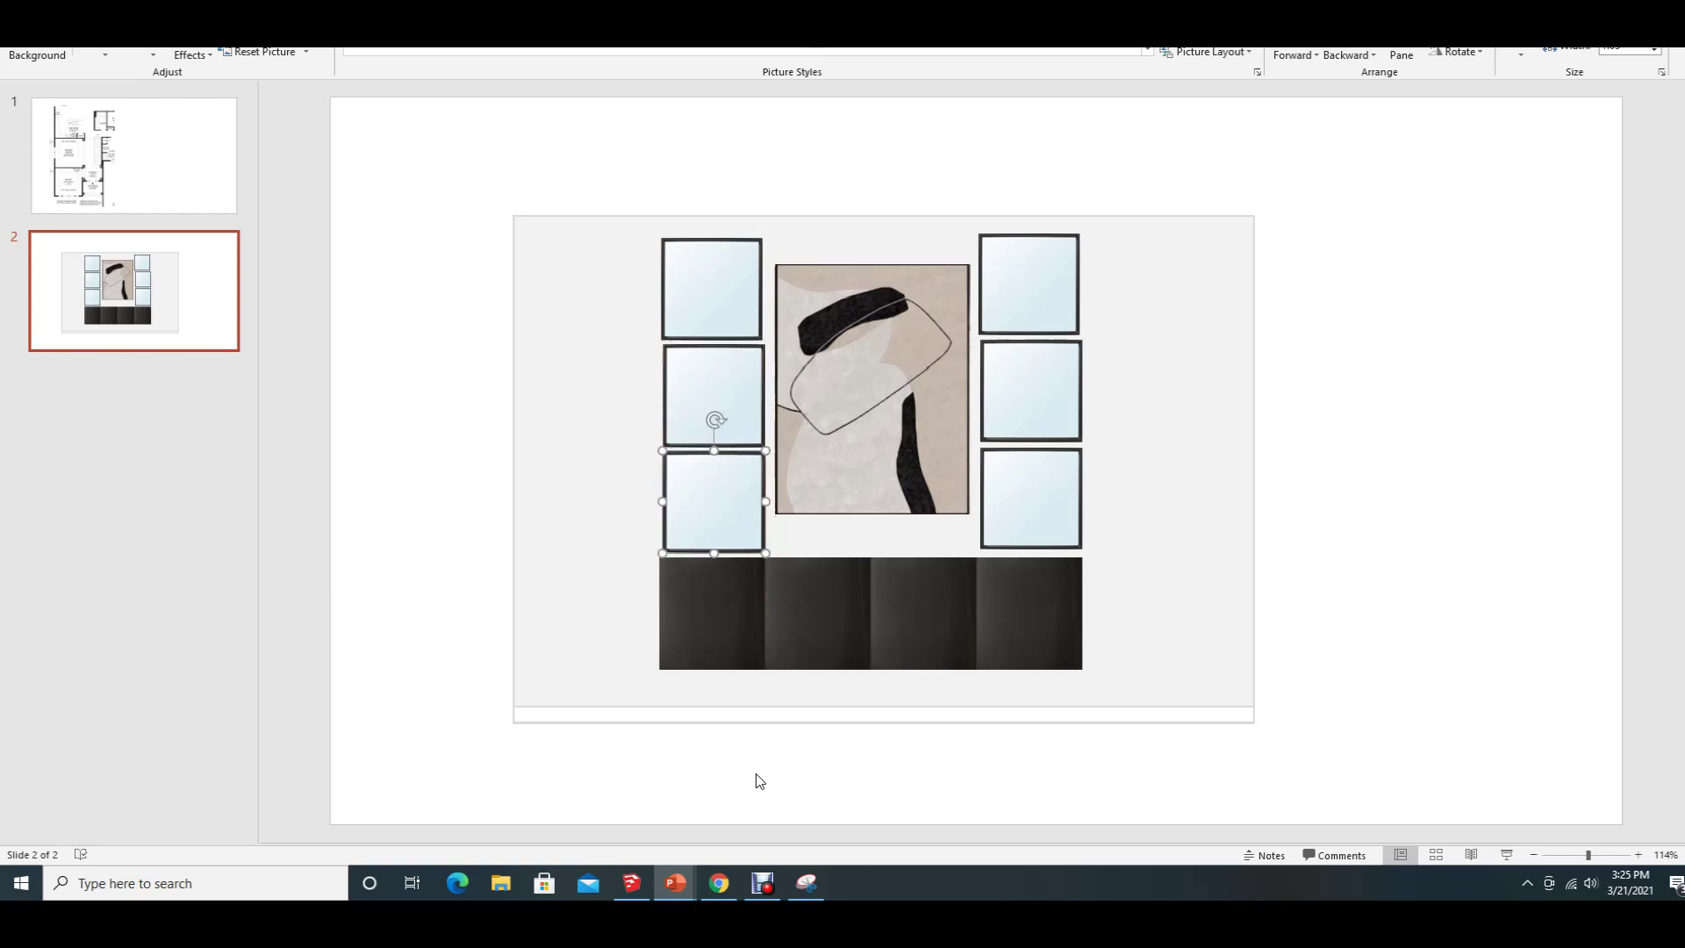
- Set the minimalist painting's size to 54x40 inches ($433.50) on Etsy
click(719, 883)
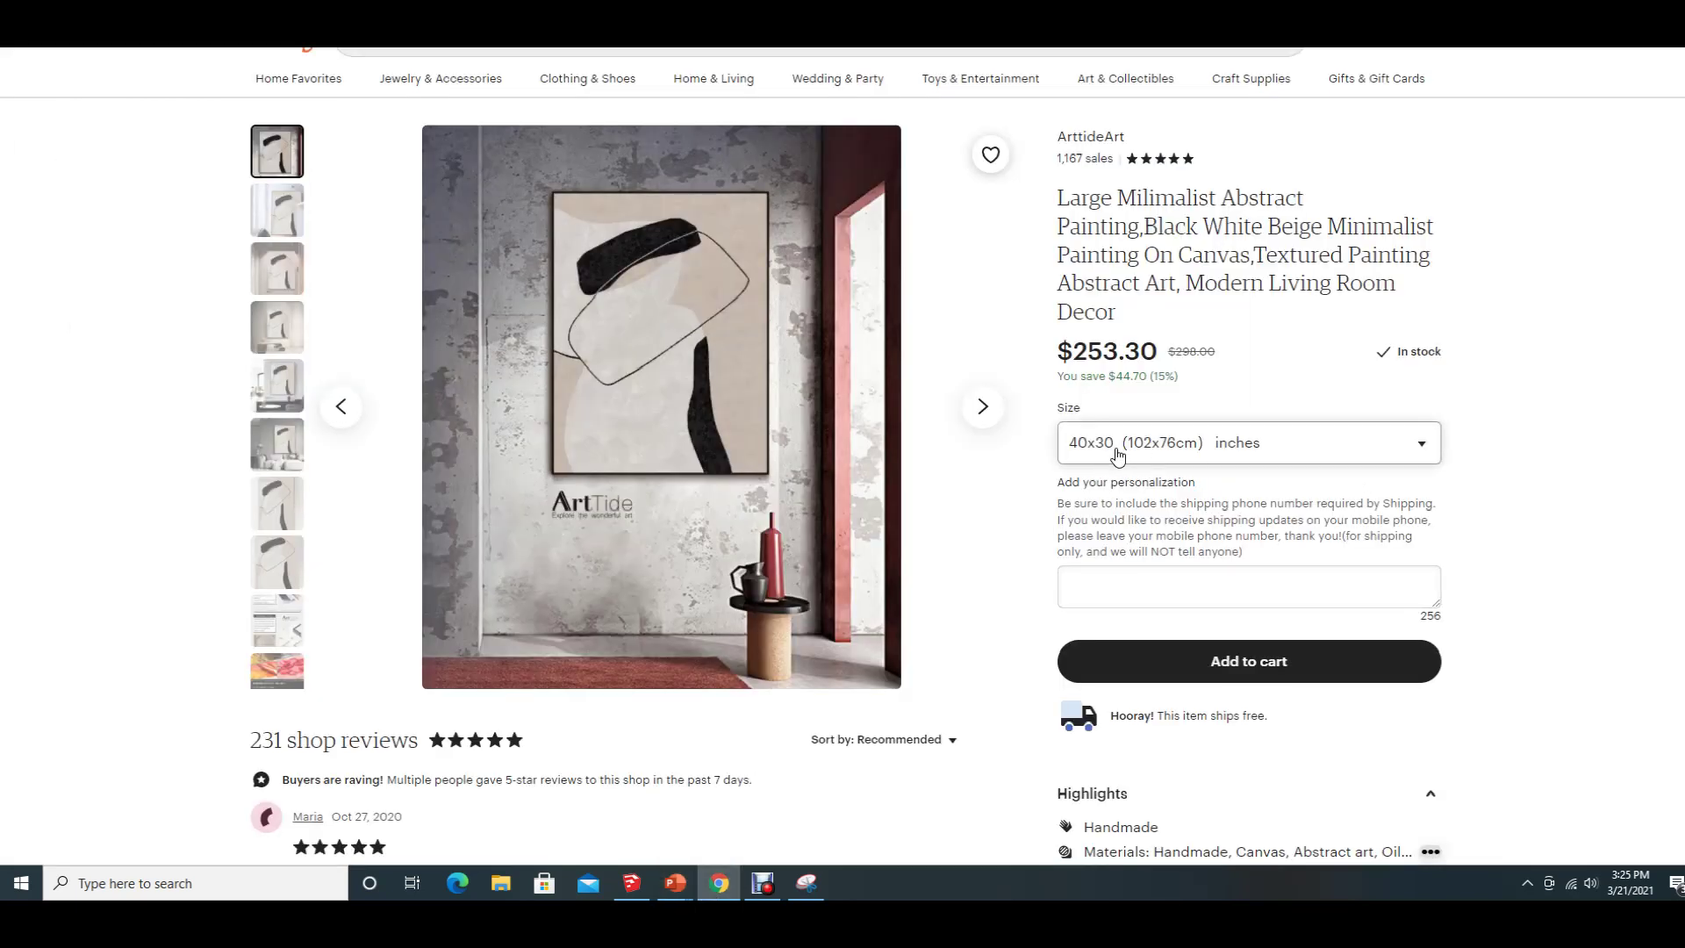
click(1422, 448)
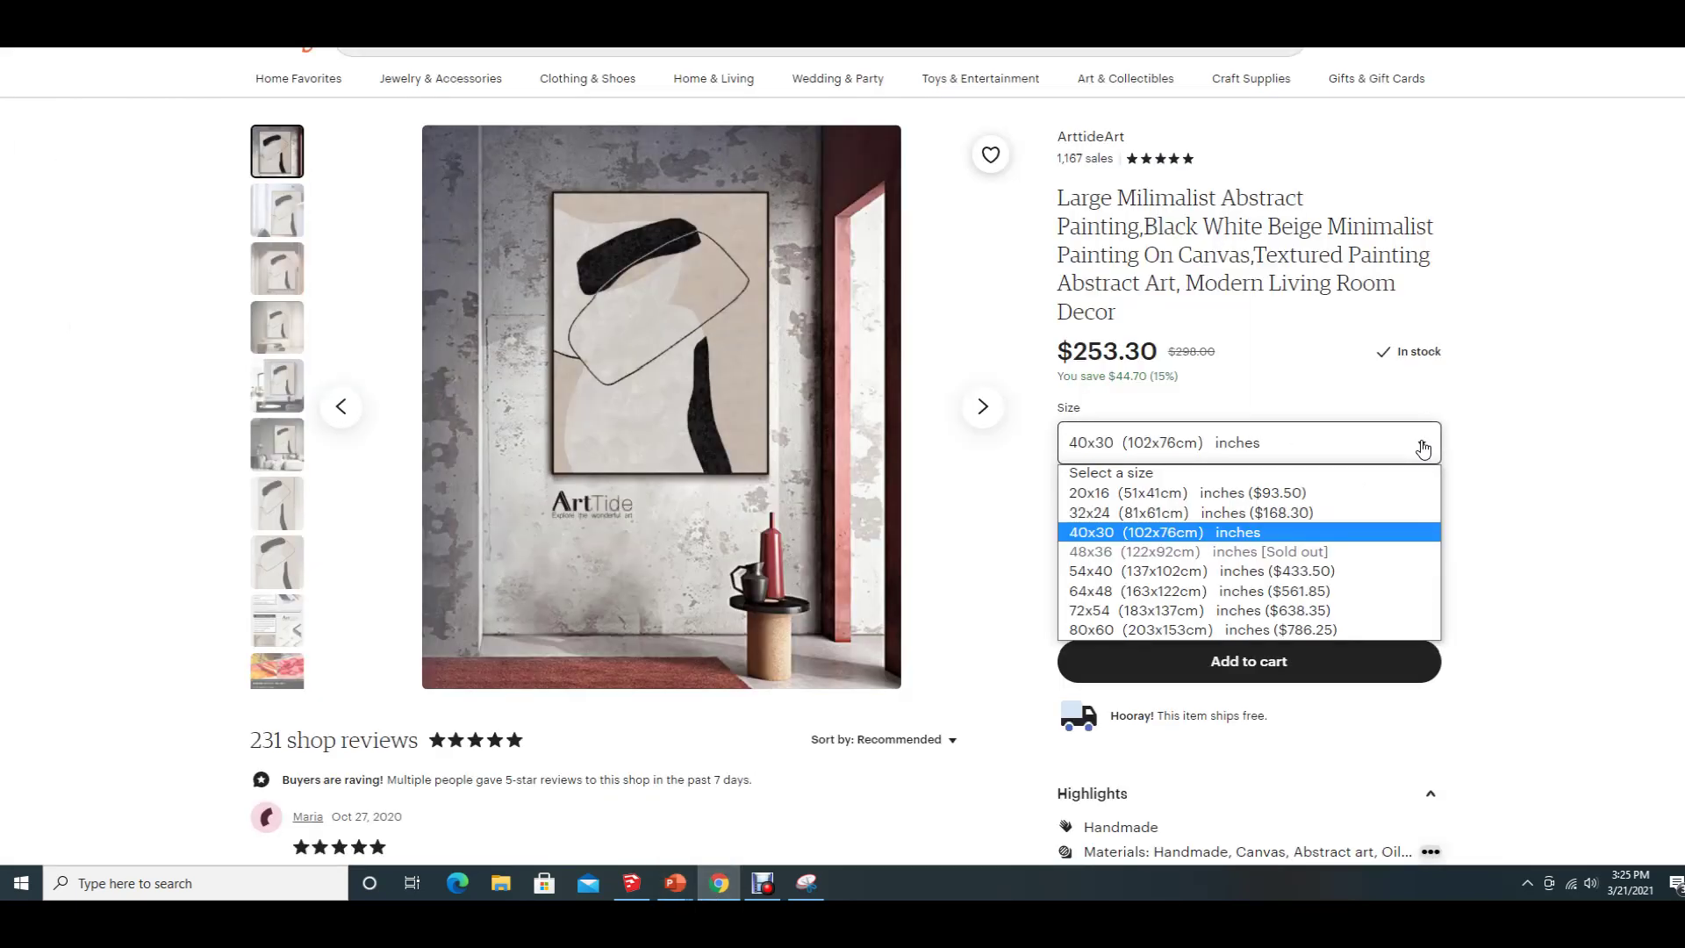
click(1289, 571)
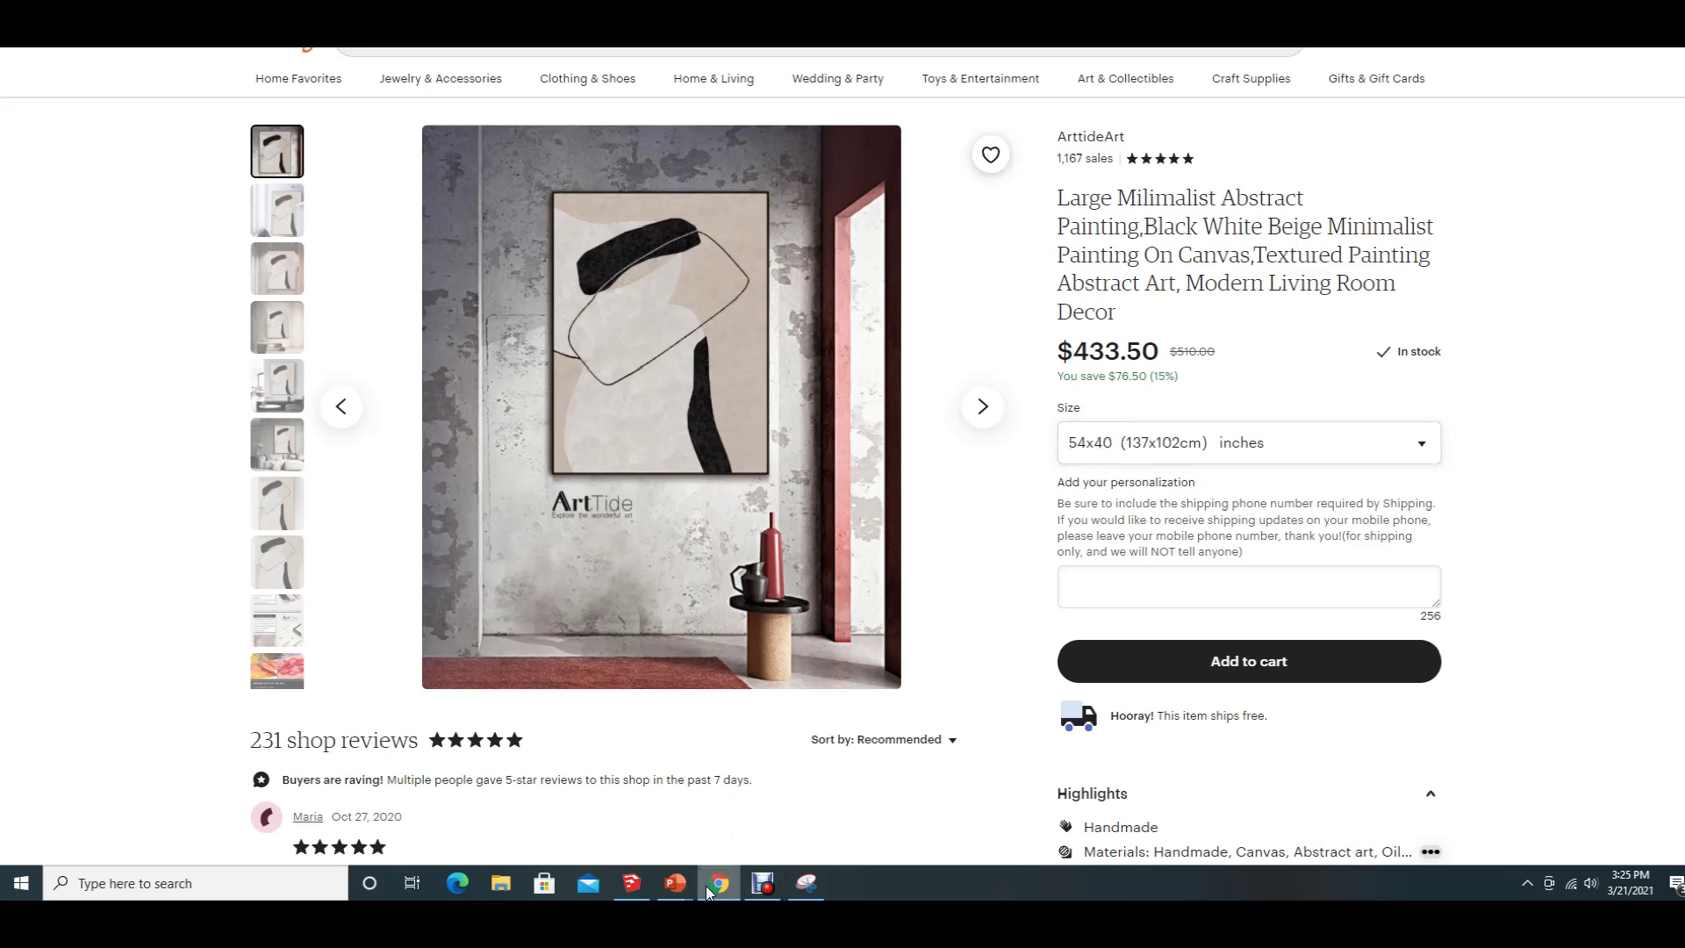
- Check the pasted painting on the PowerPoint slide, then deselect it
mouse_move(685, 895)
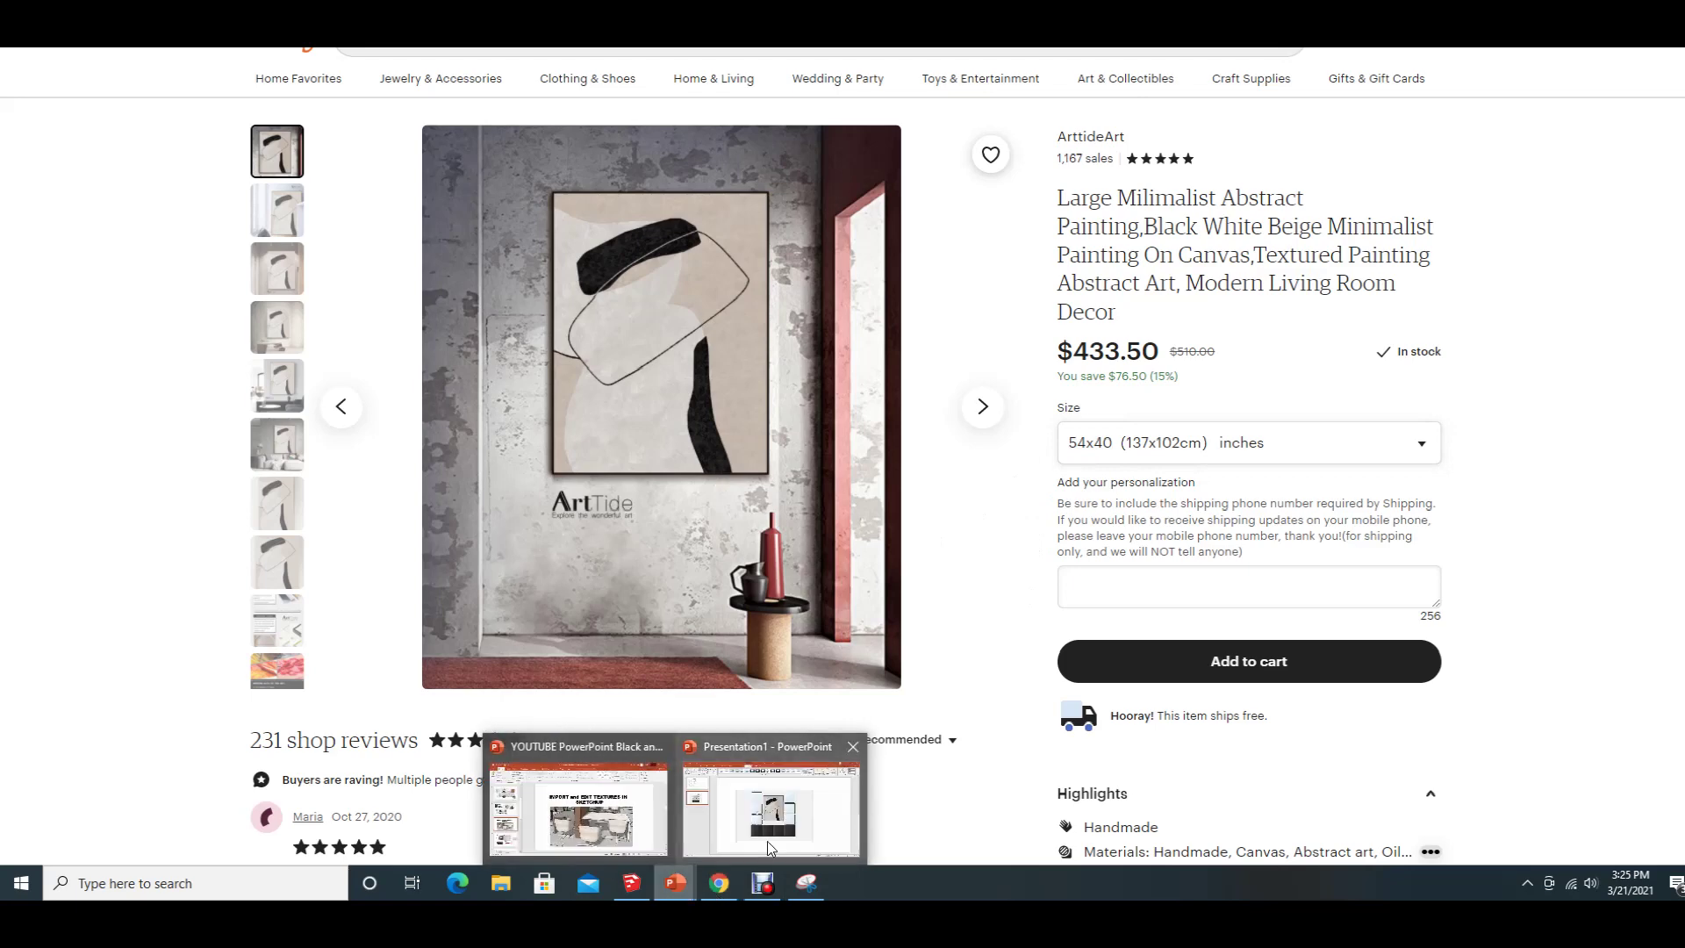
click(771, 808)
click(961, 450)
click(1362, 442)
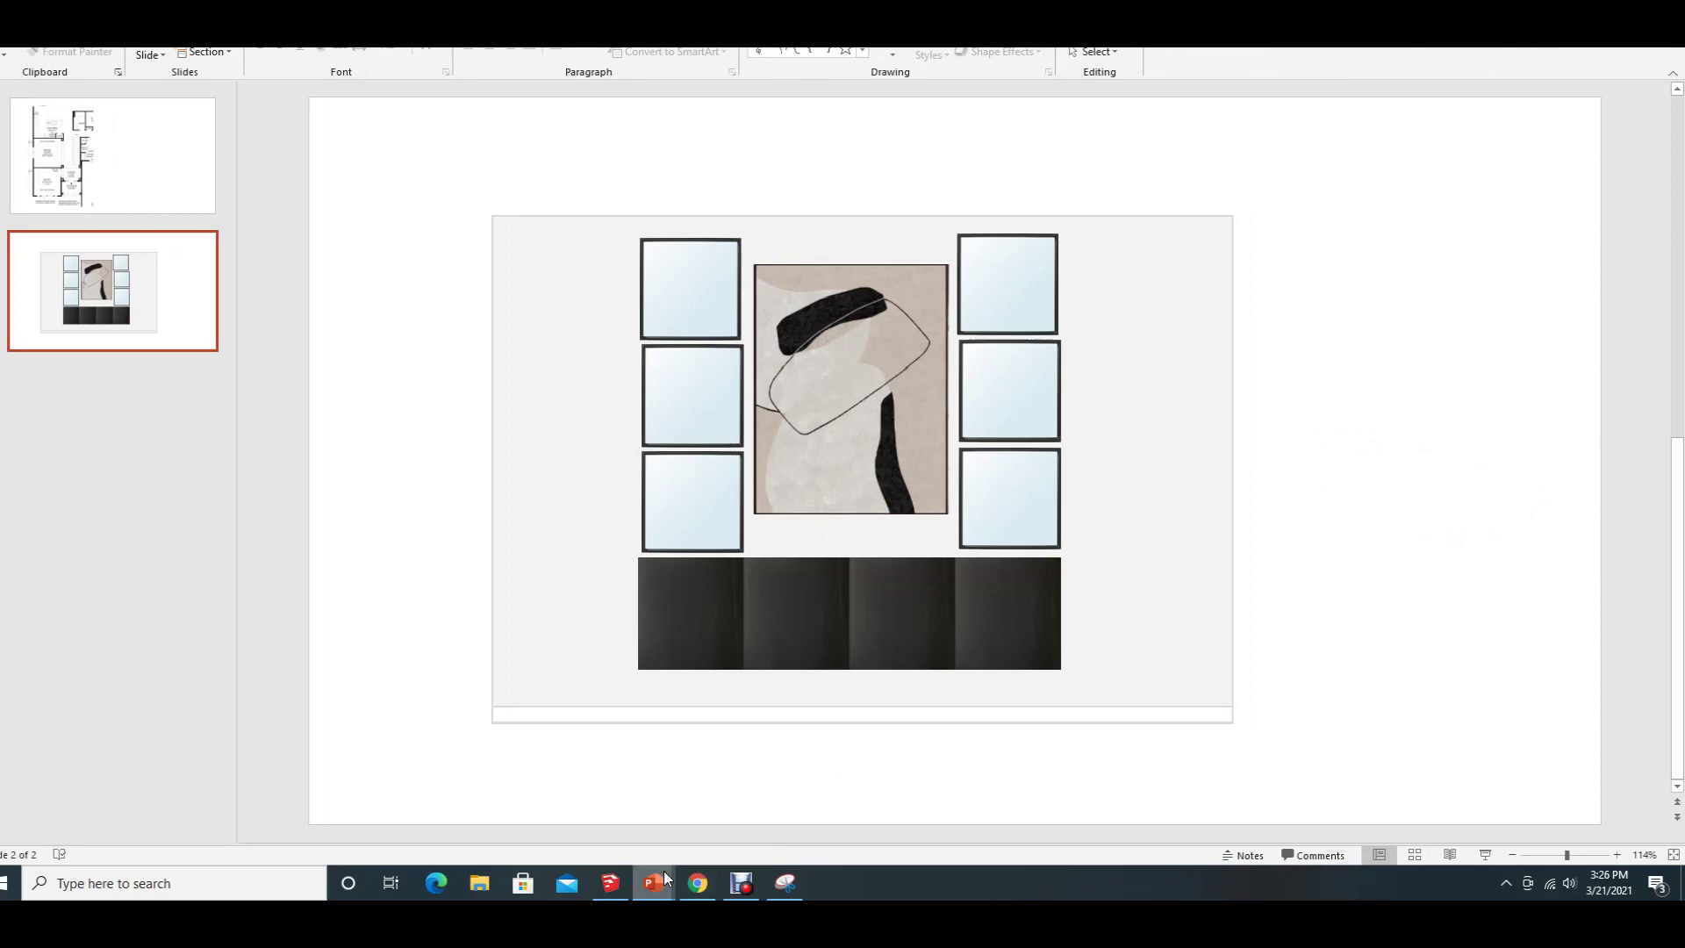
- Bring up the large abstract oil painting listing priced $425.00
mouse_move(659, 893)
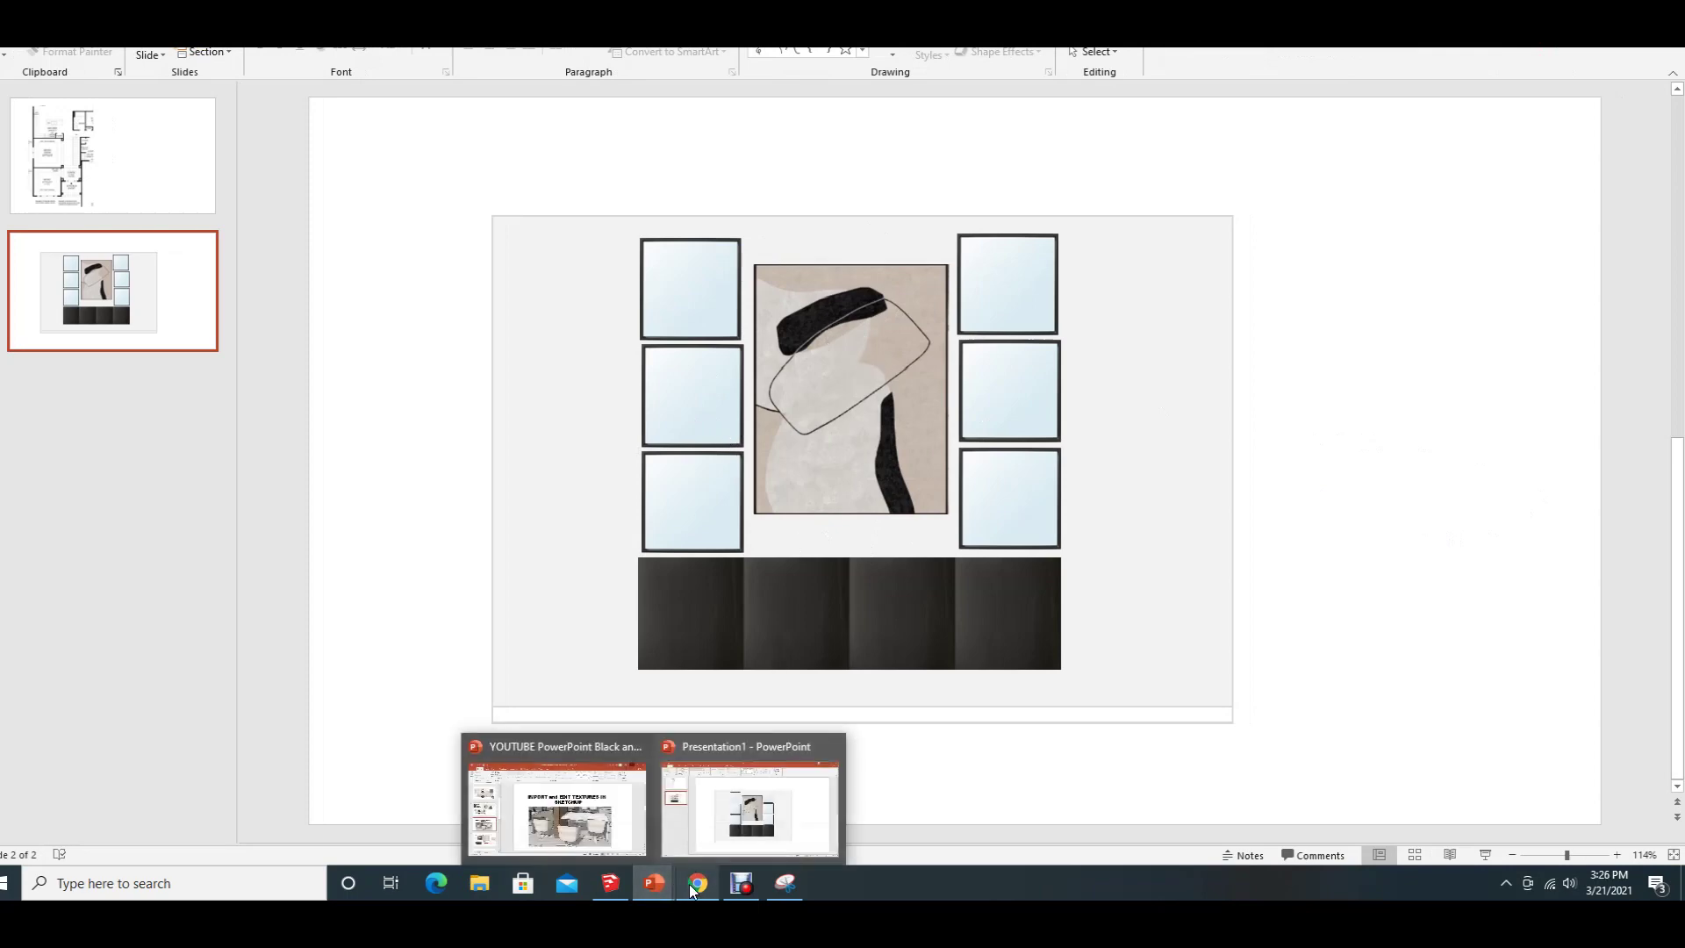
click(695, 887)
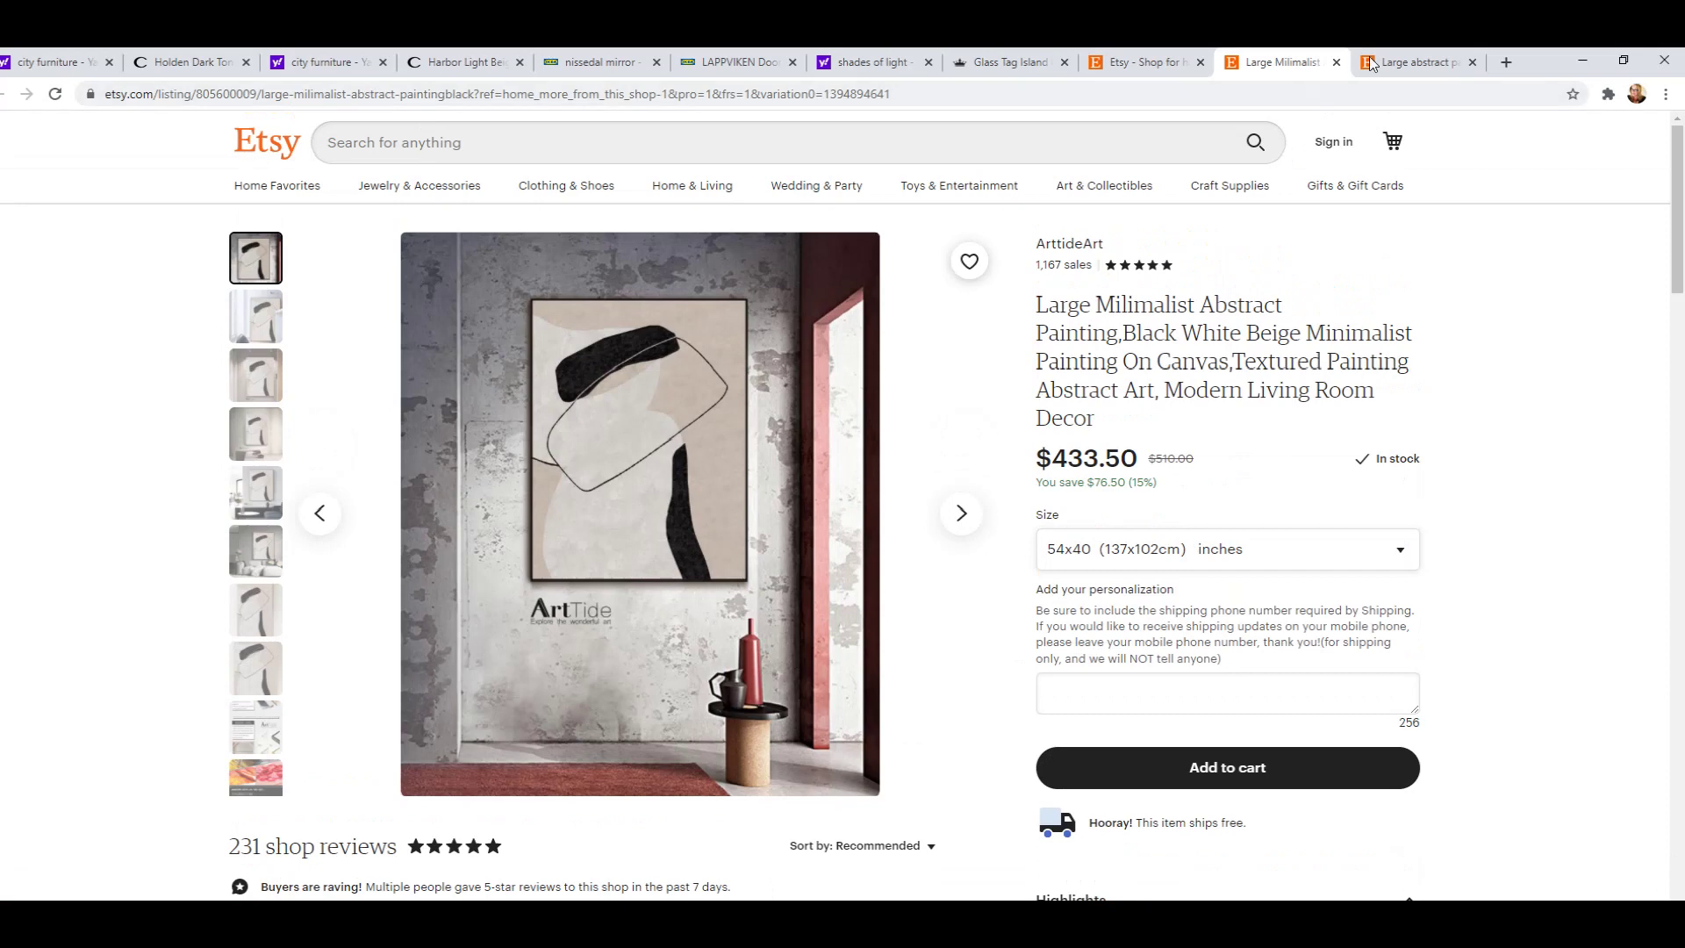
click(1415, 61)
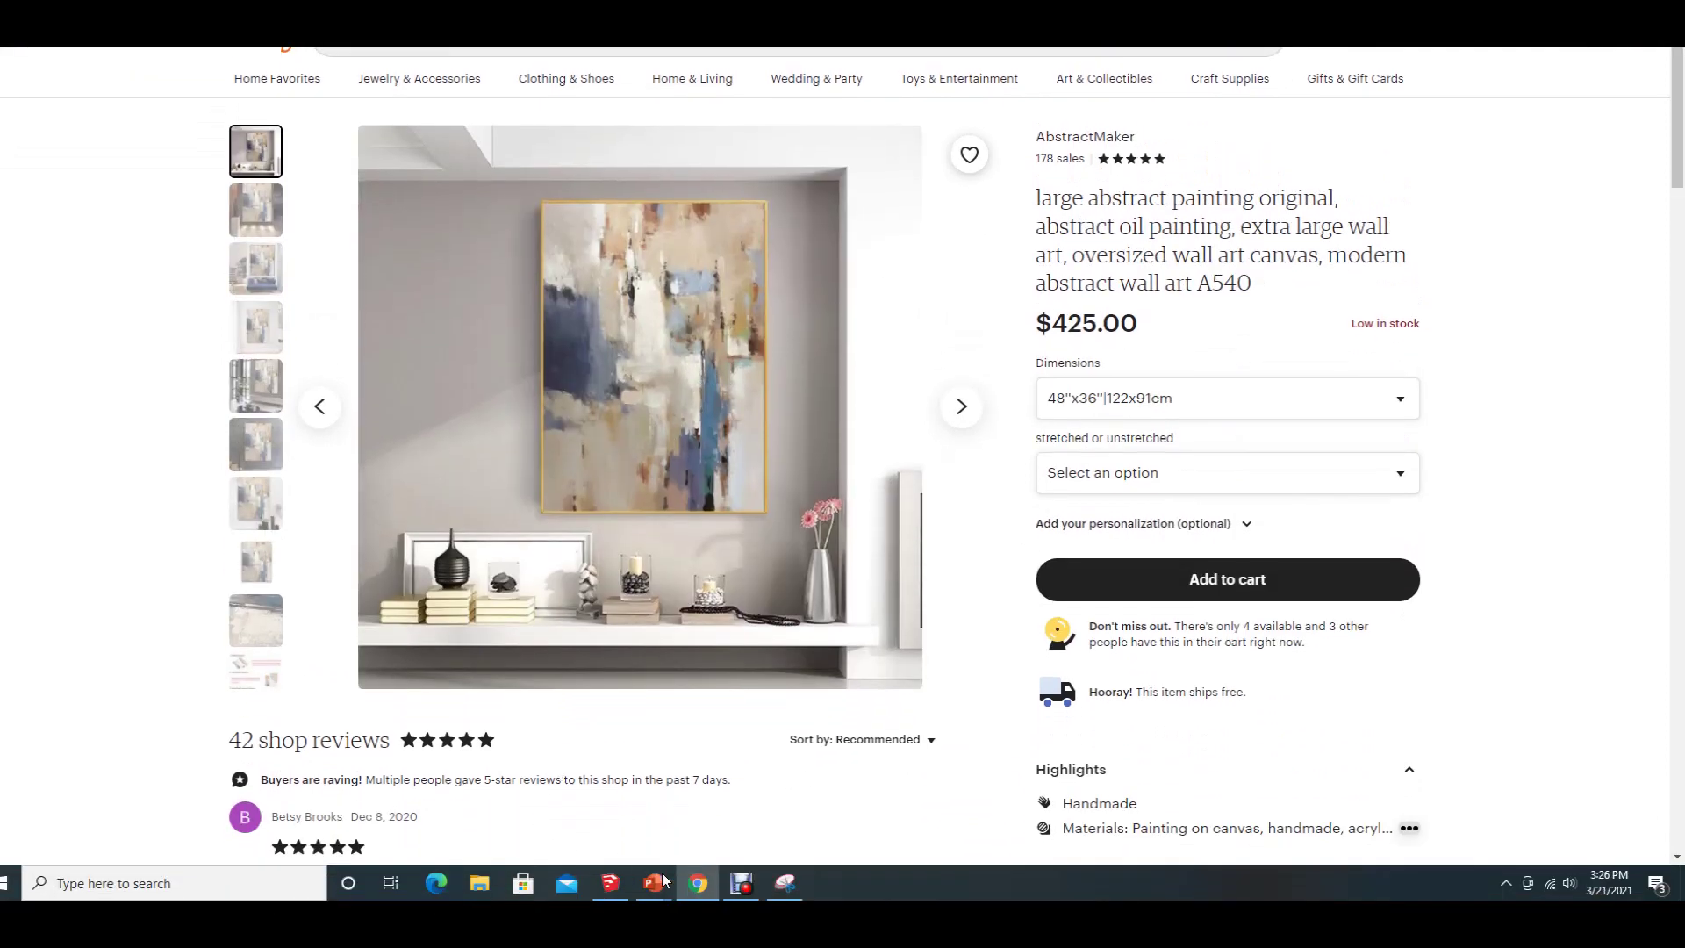
- Snip and copy the blue-and-beige abstract oil painting, then return to the PowerPoint slides
click(784, 886)
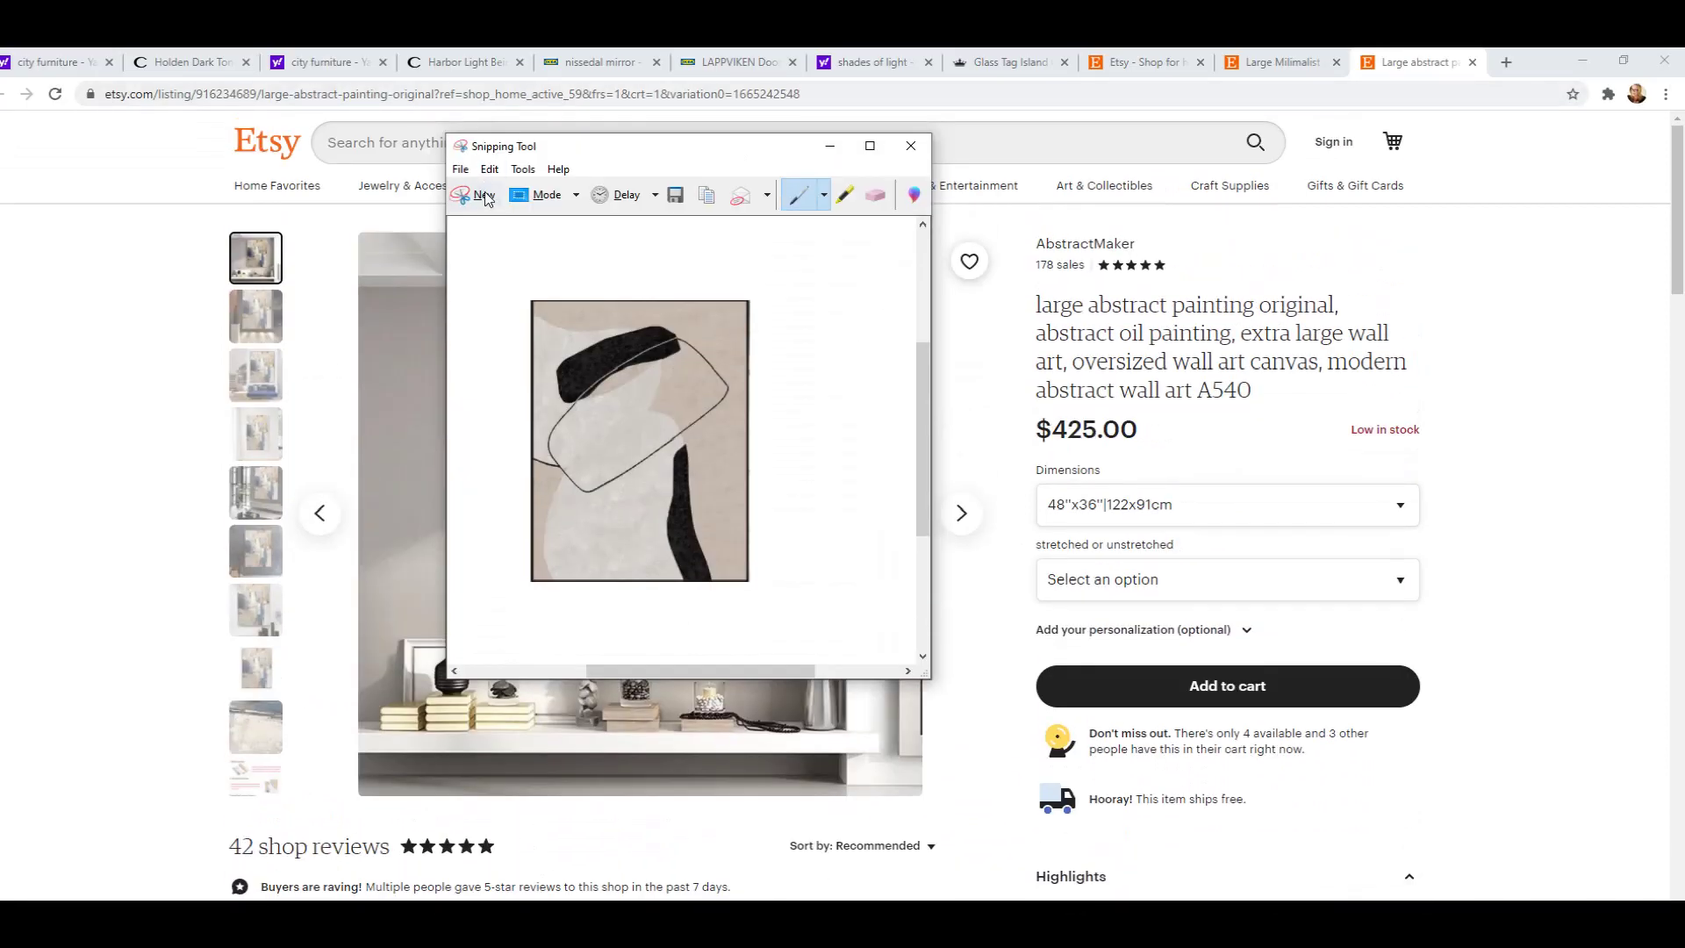
click(482, 196)
mouse_move(539, 305)
mouse_down()
mouse_move(756, 564)
mouse_move(767, 620)
mouse_up()
right_click(657, 449)
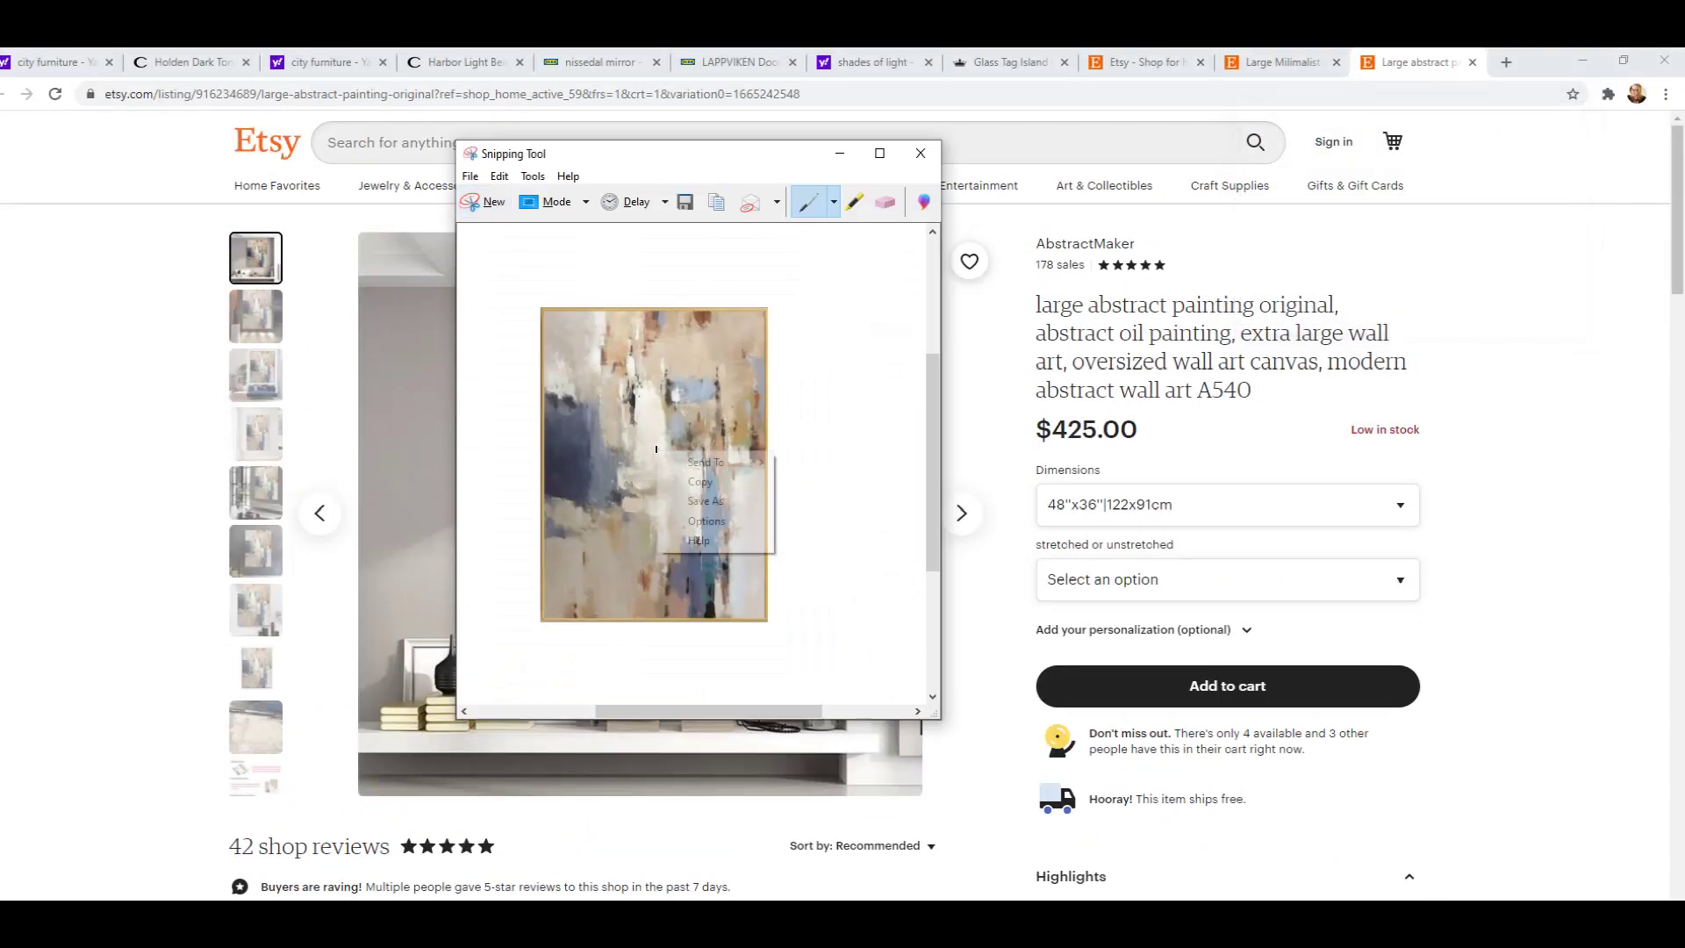
click(676, 478)
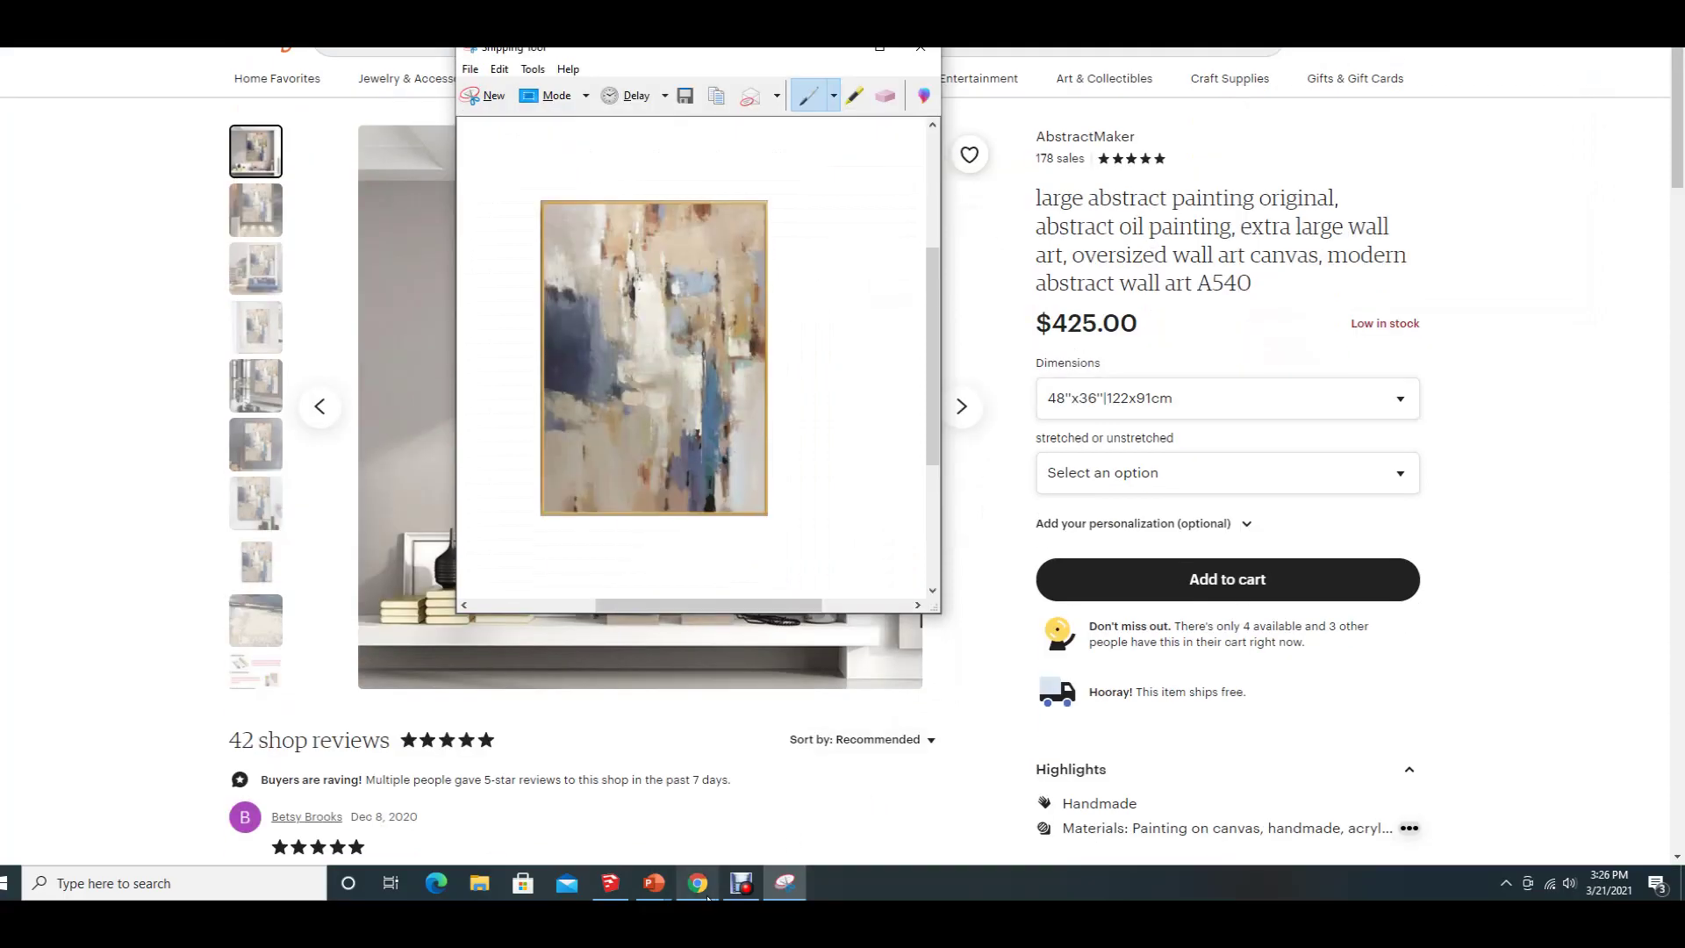
mouse_move(667, 896)
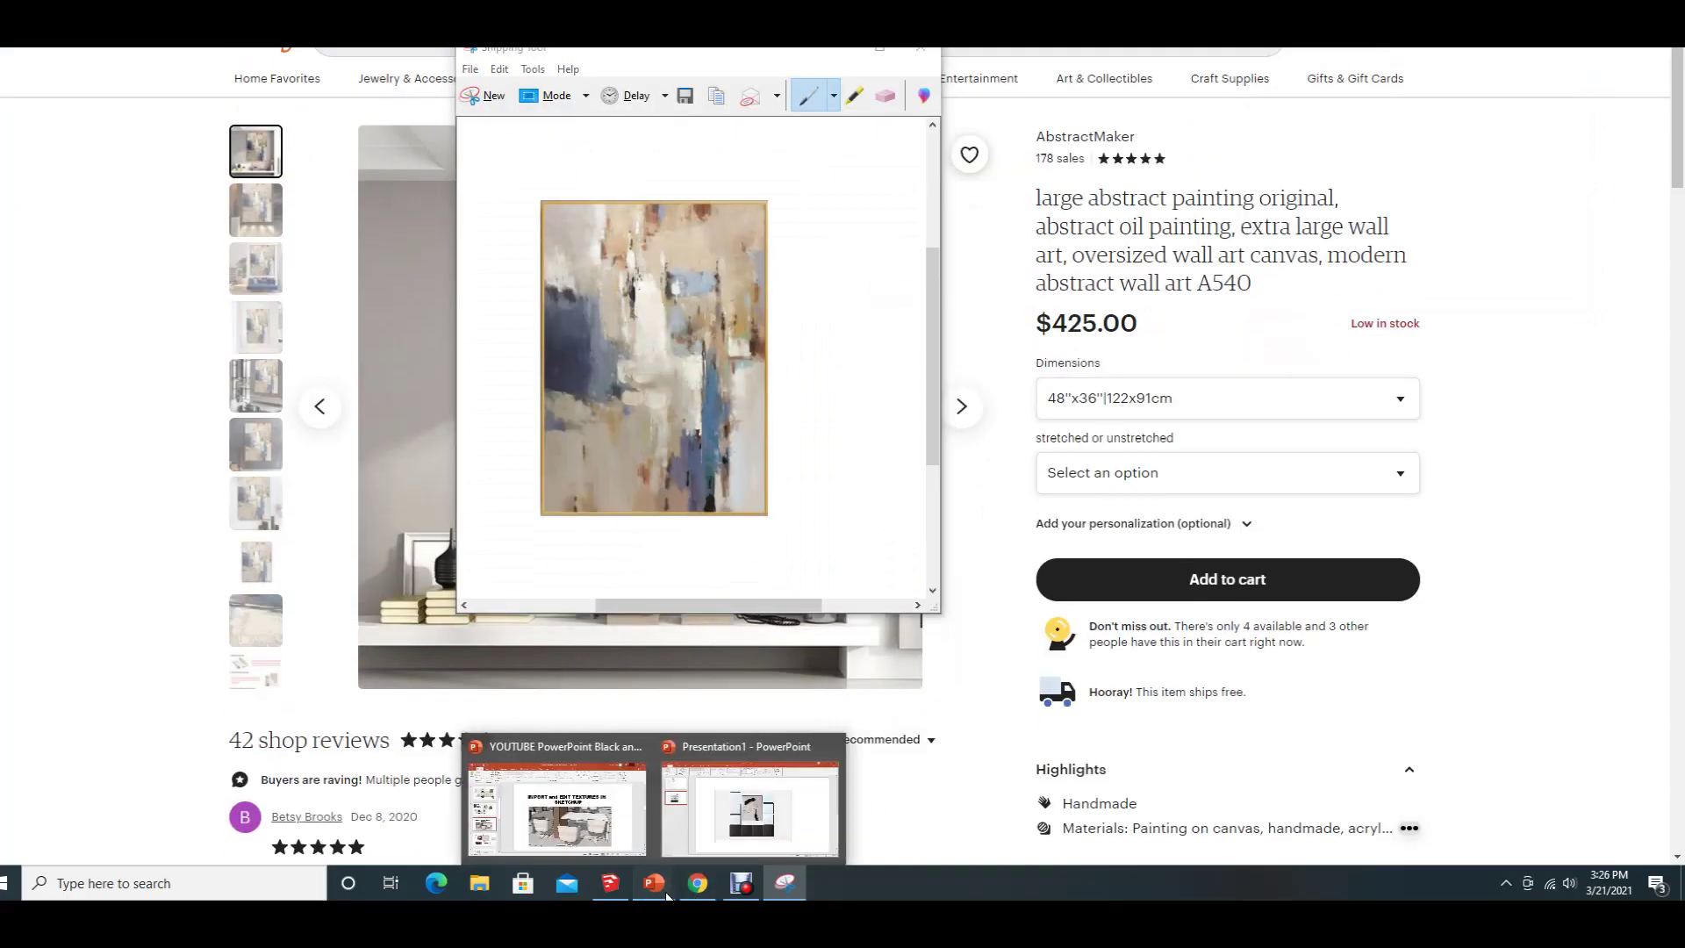
click(755, 832)
- Paste the blue-and-beige oil painting, shrink it, and park it off the slide's right edge
right_click(1359, 466)
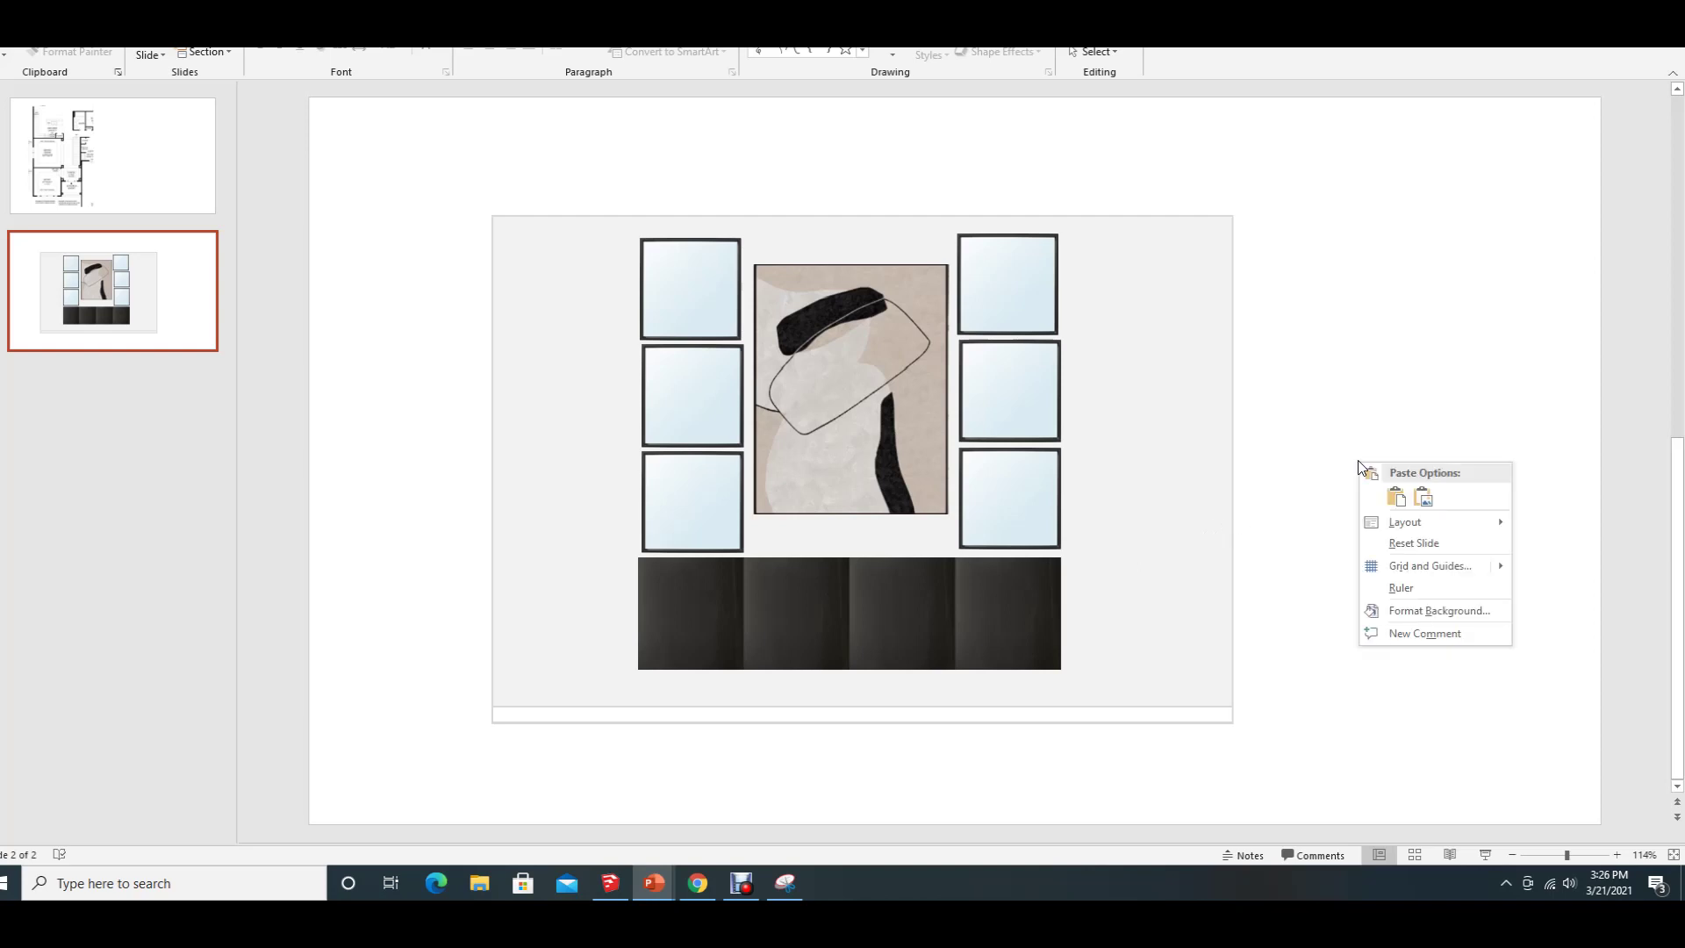
click(1396, 497)
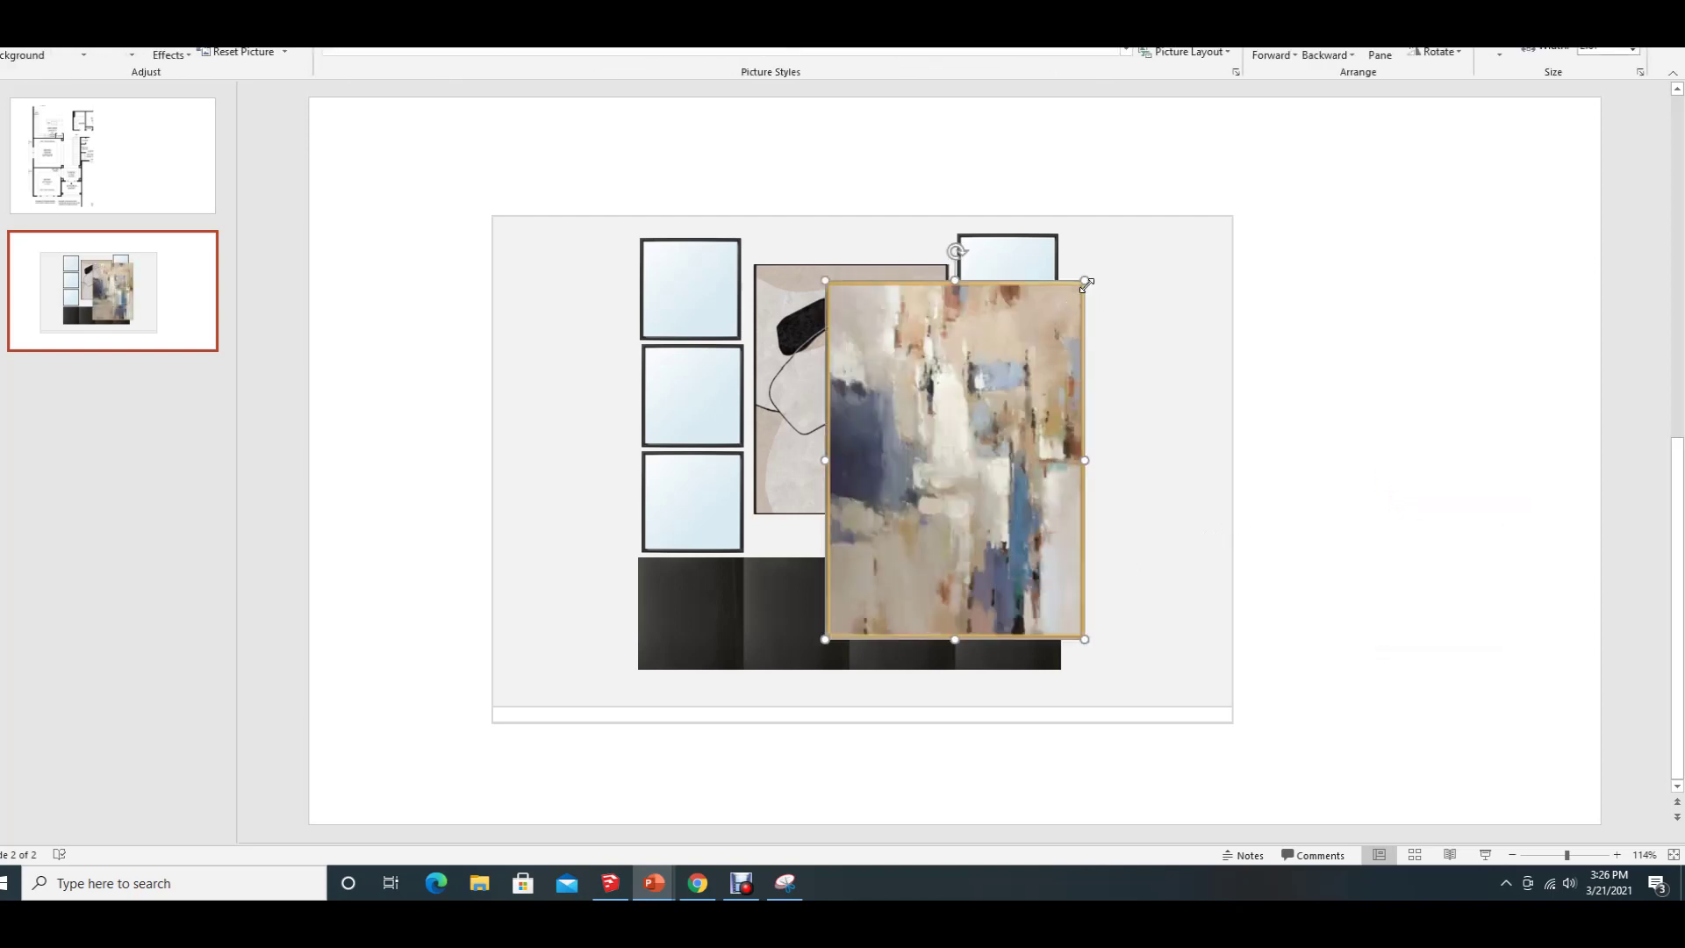
drag(1086, 281, 1025, 363)
mouse_move(961, 478)
mouse_down()
mouse_move(883, 372)
mouse_move(1176, 434)
mouse_move(1523, 601)
mouse_move(1524, 490)
mouse_move(1591, 289)
mouse_up()
click(1290, 360)
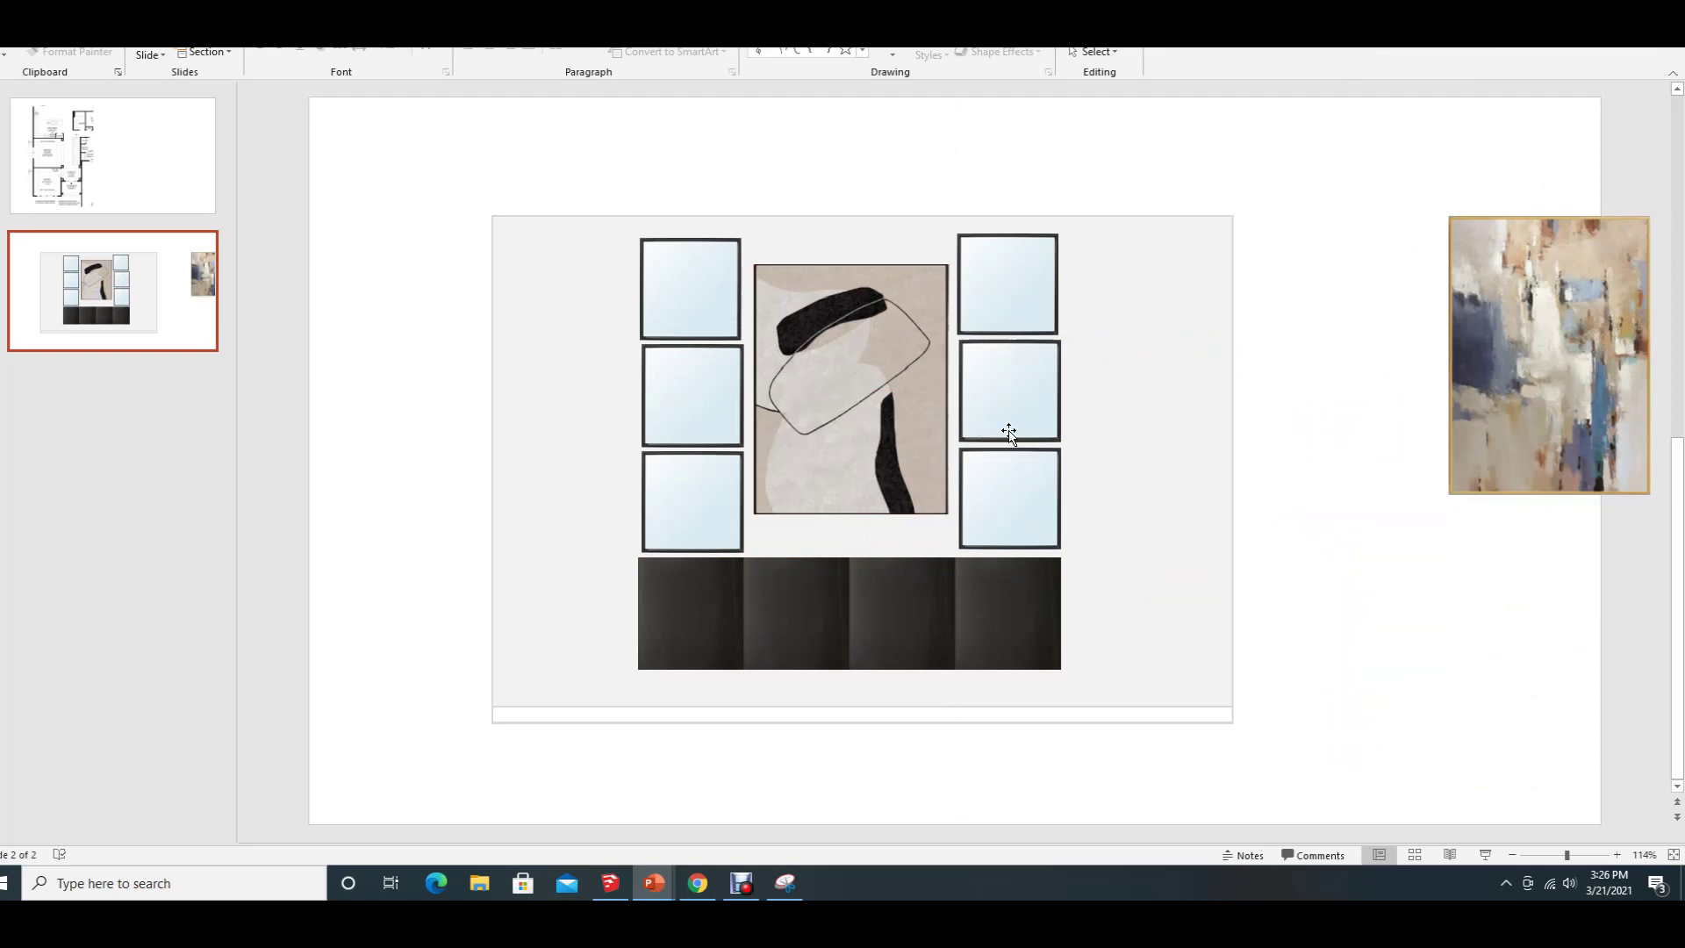
- Nudge the top-left mirror frame slightly to adjust its position
click(691, 315)
drag(687, 305, 695, 303)
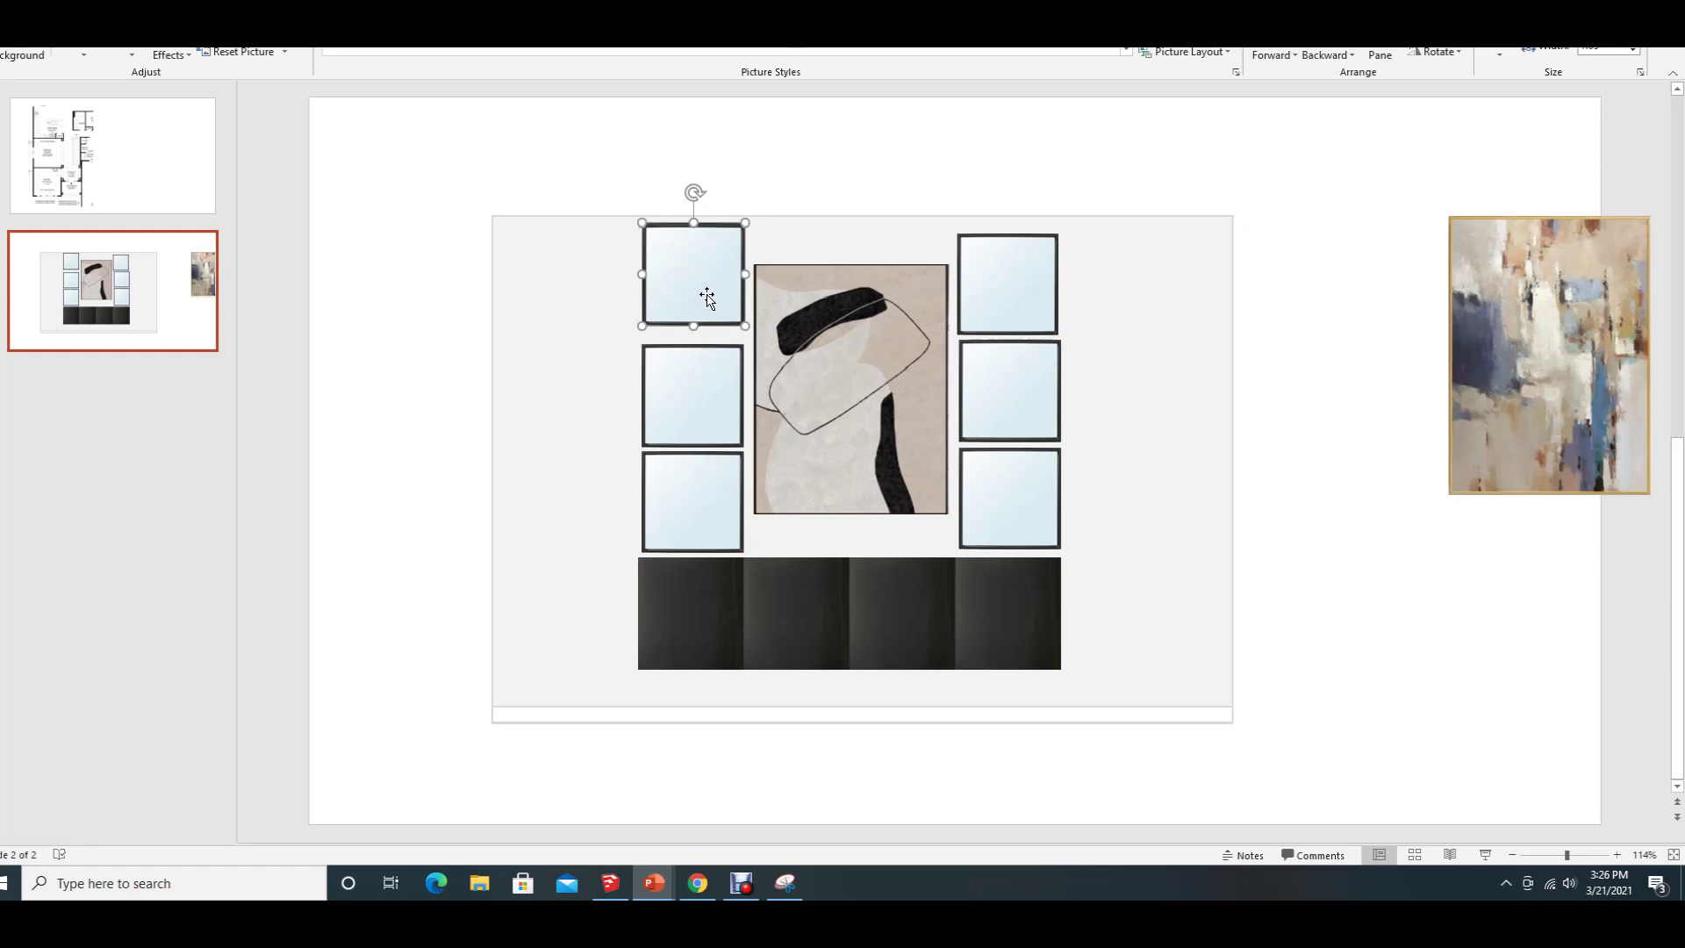
drag(707, 293, 705, 304)
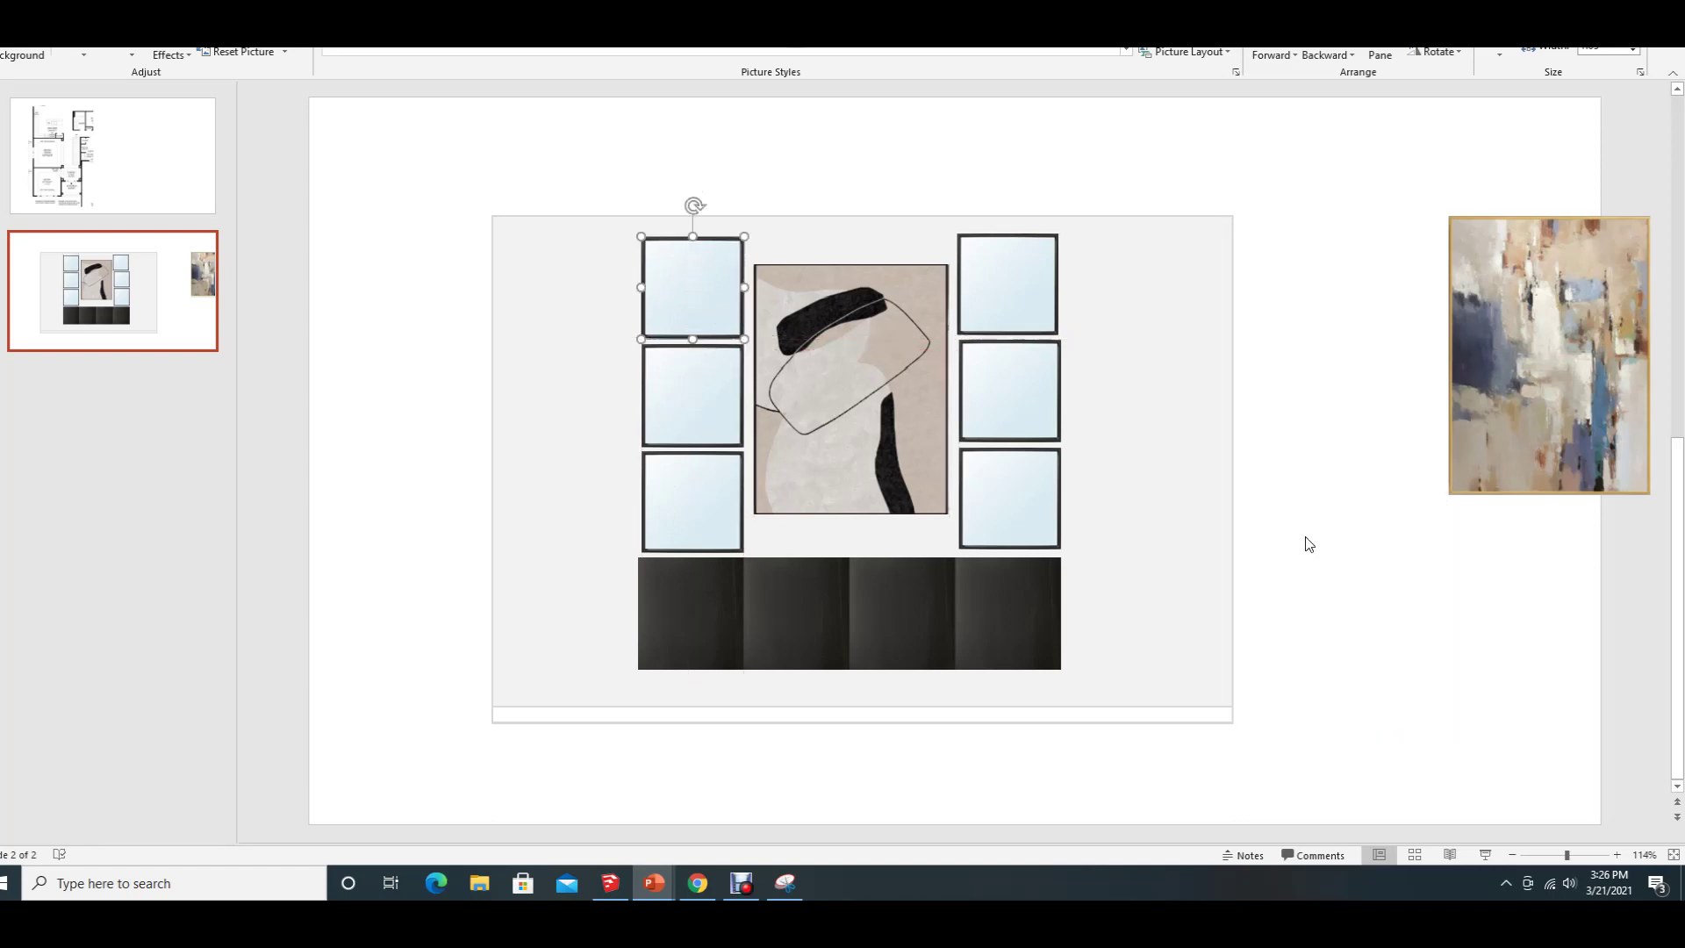
click(1325, 515)
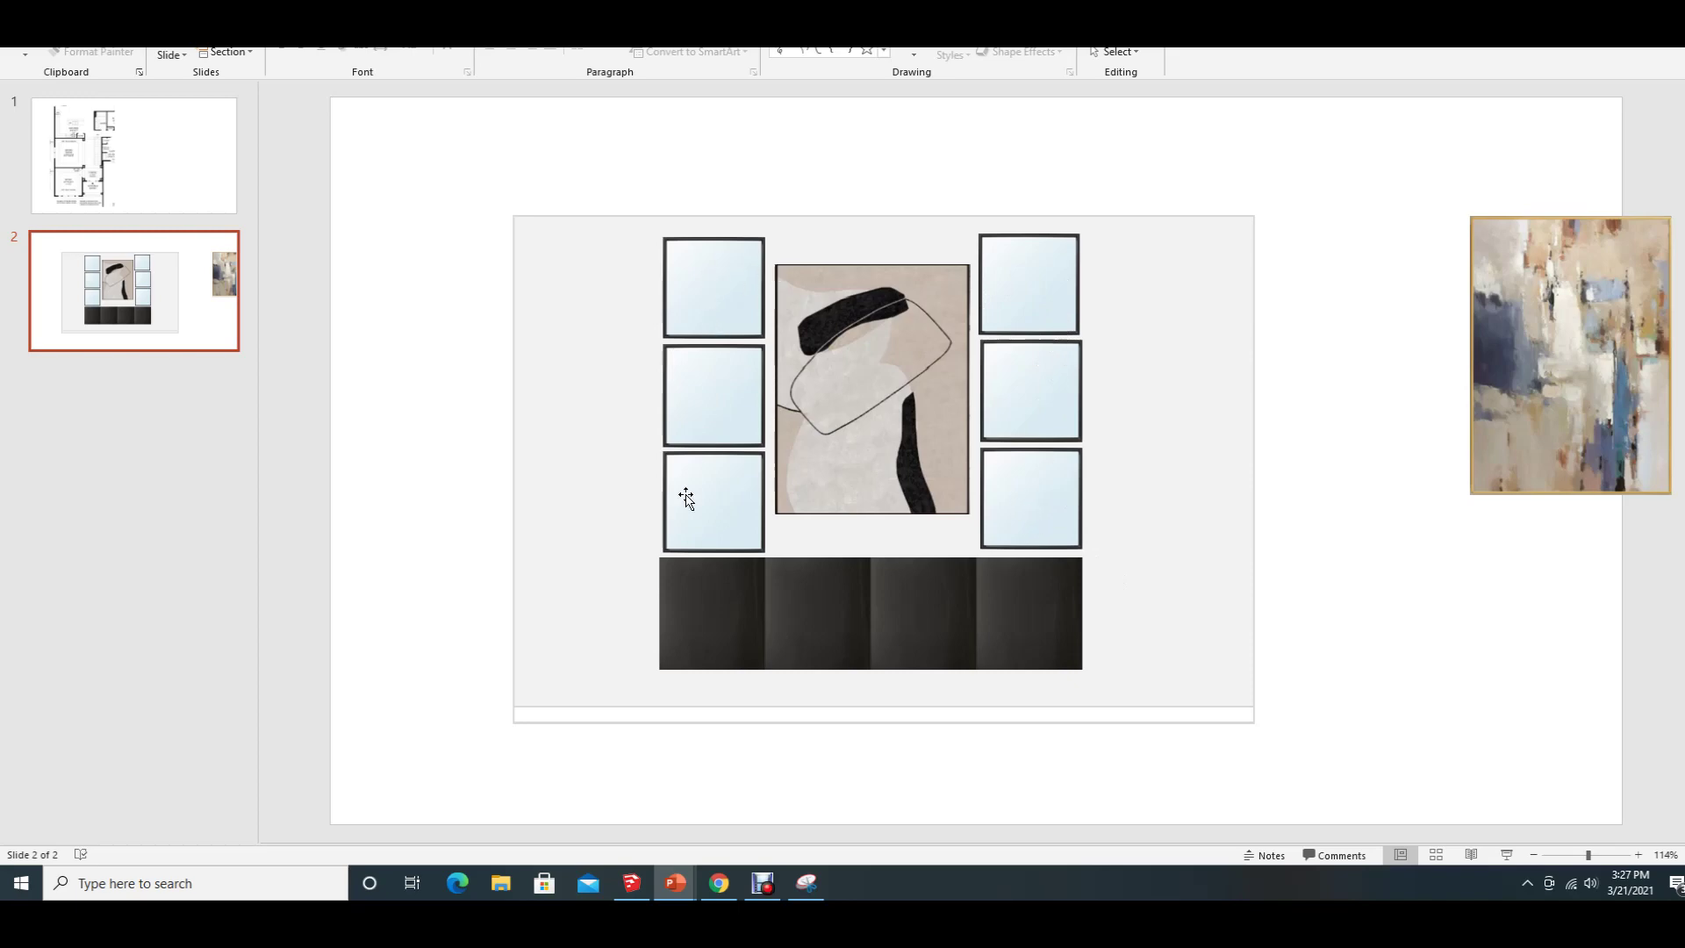
click(719, 883)
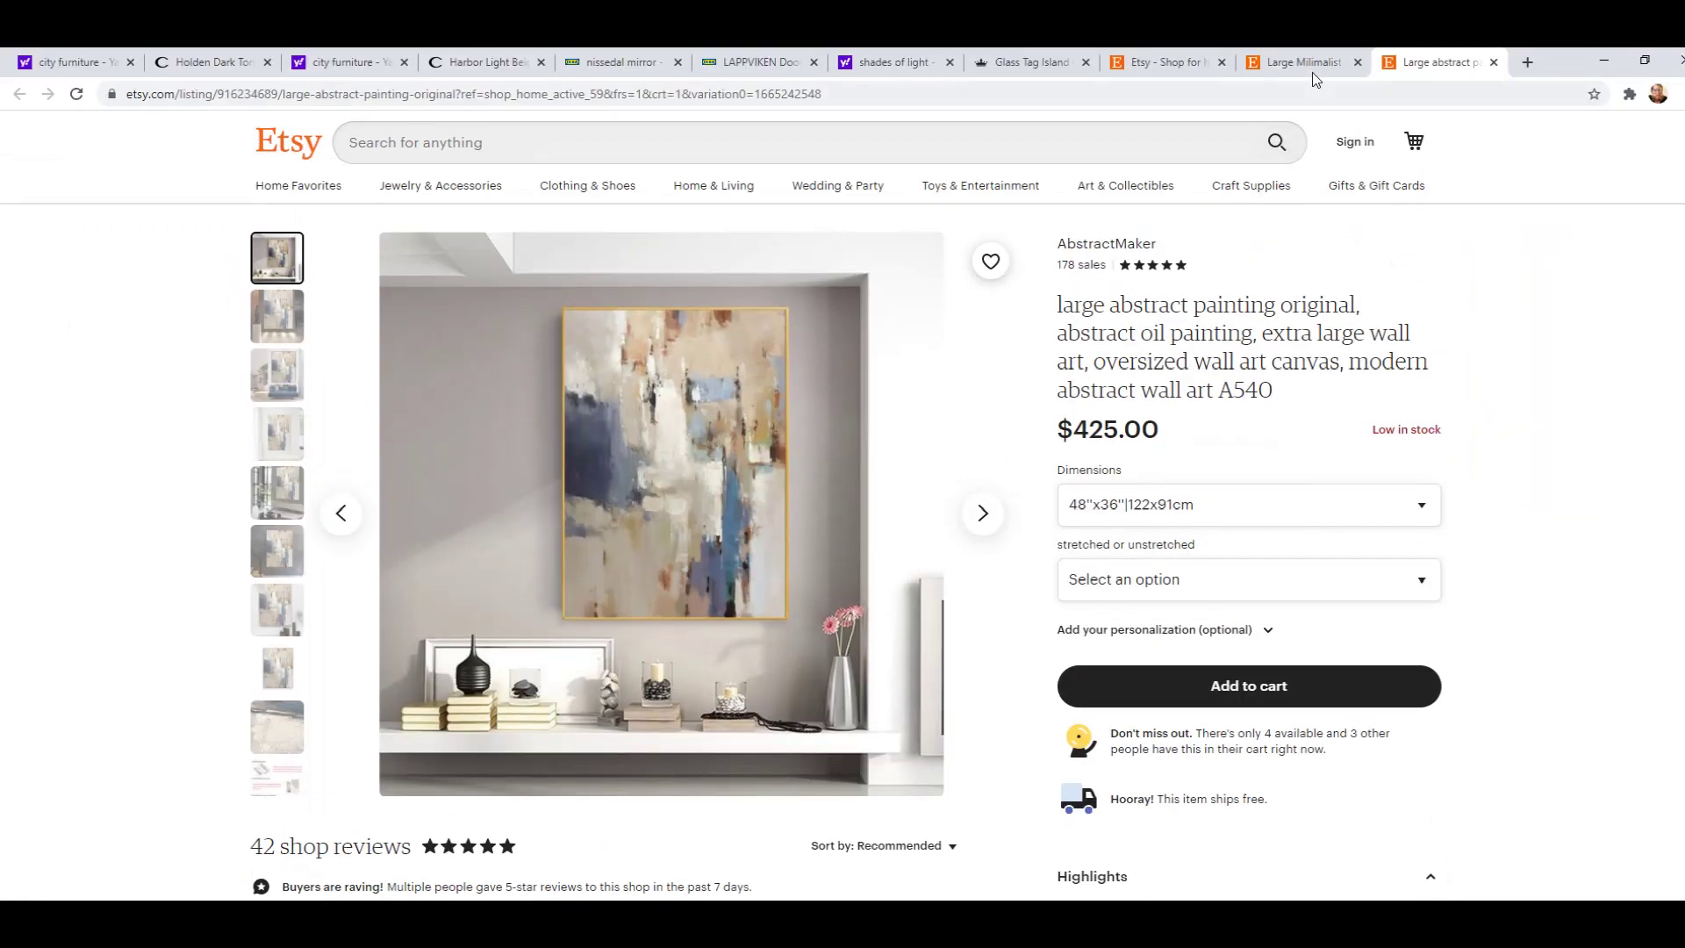
click(1316, 70)
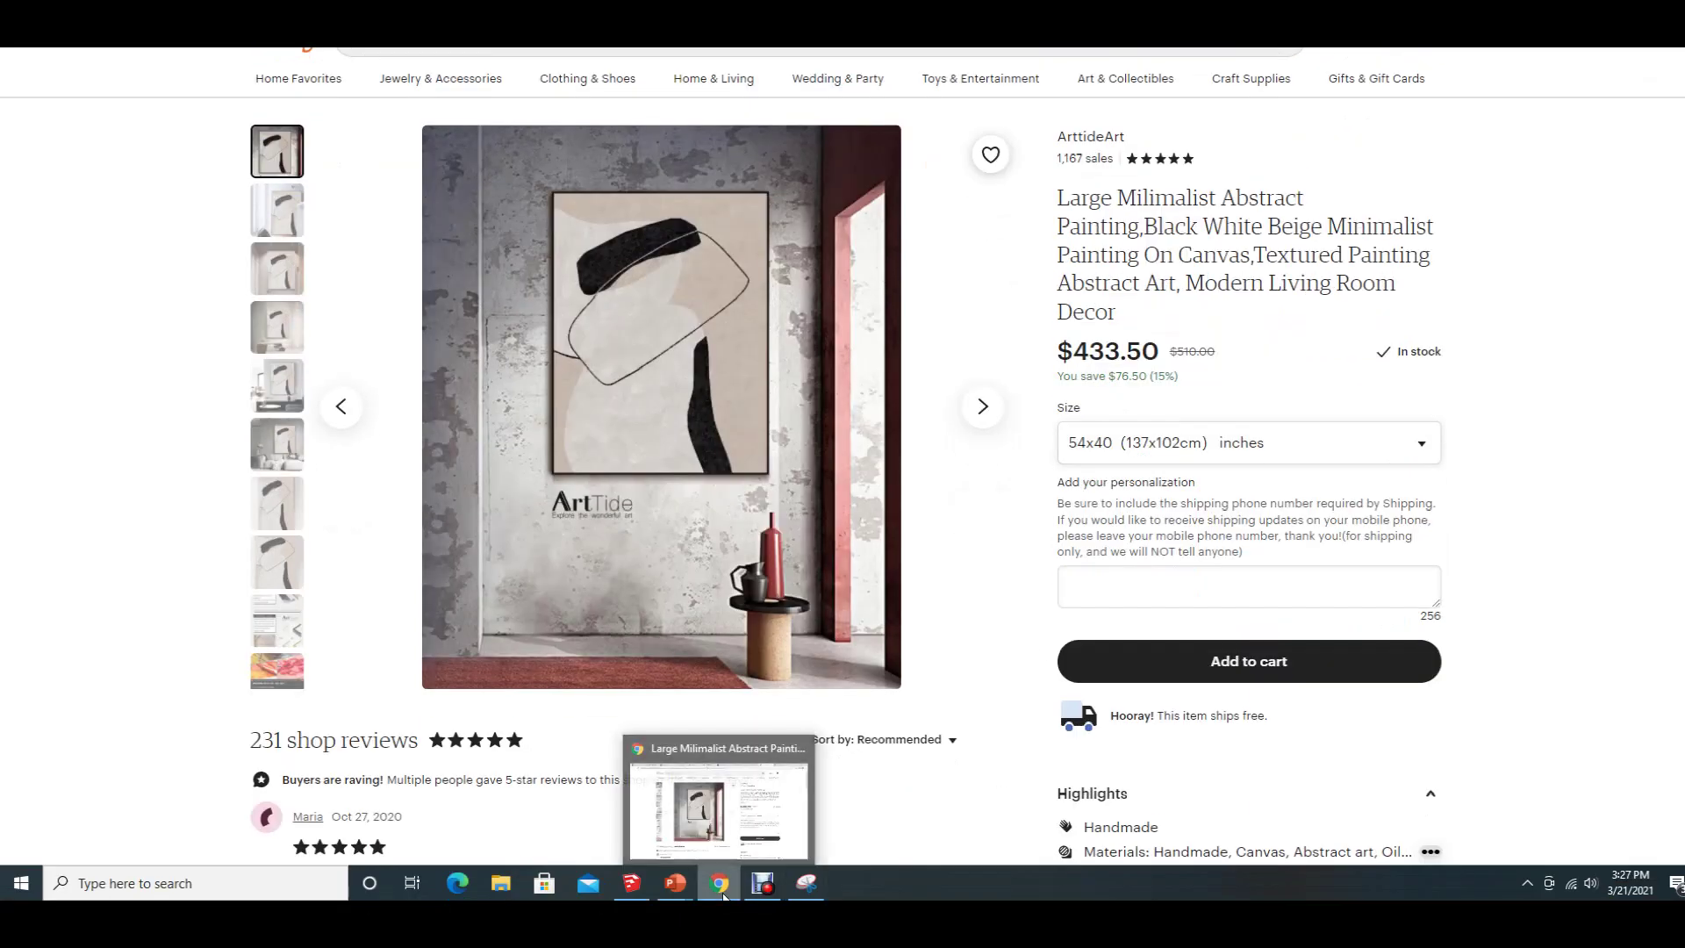
click(721, 885)
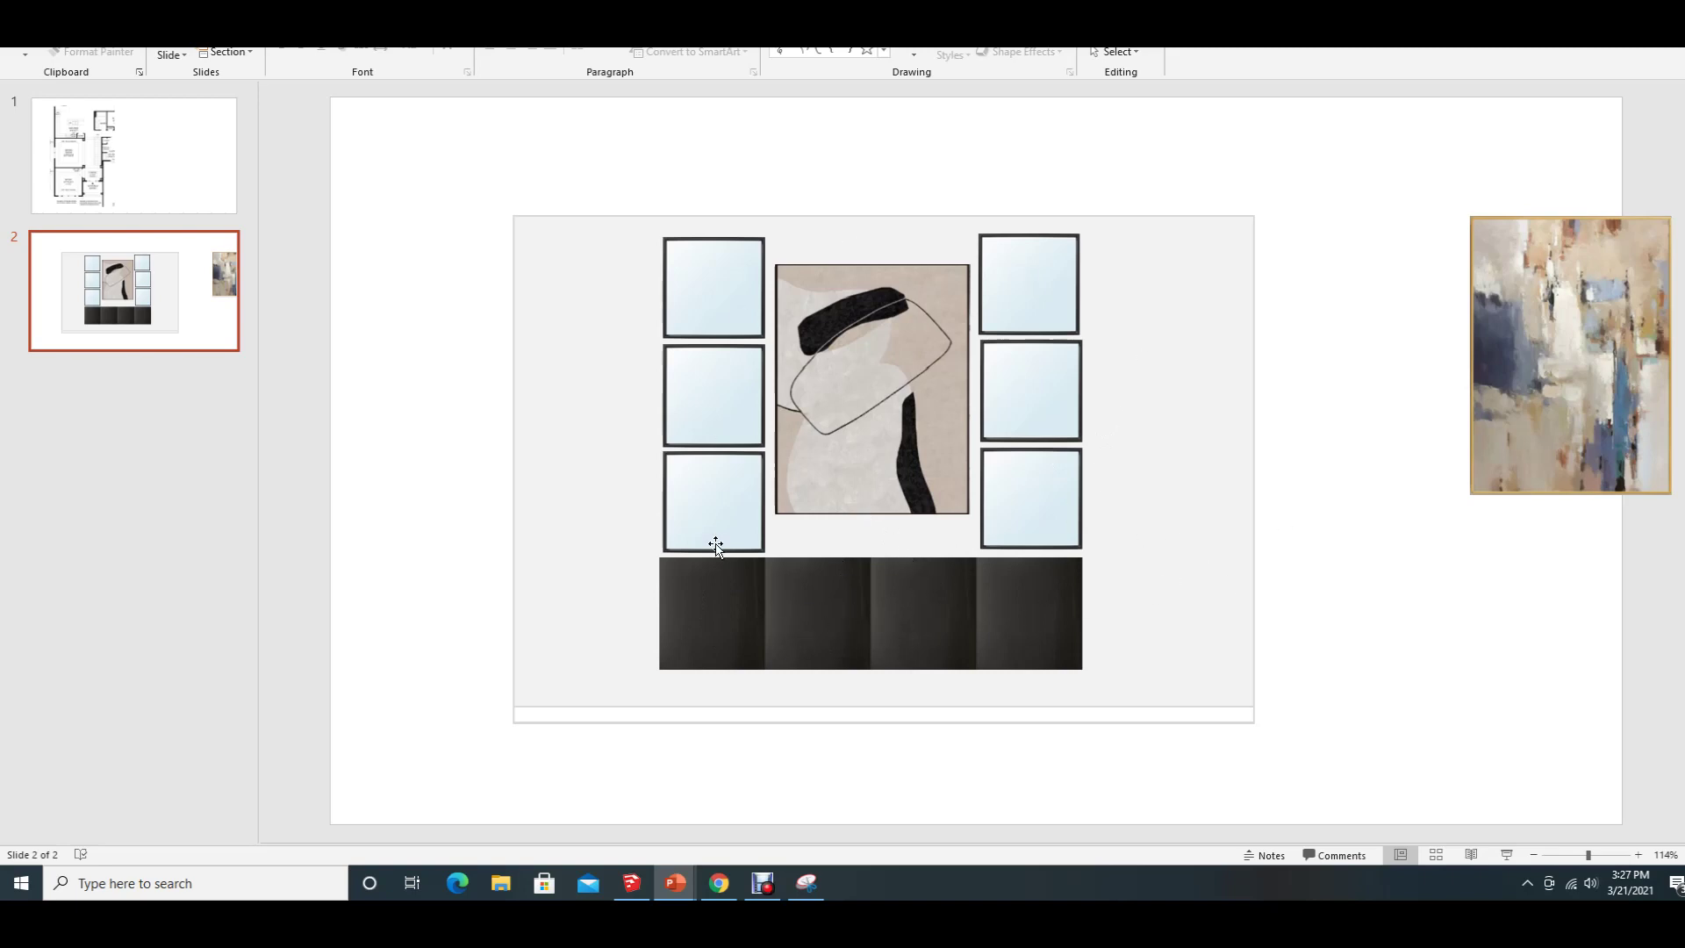
click(718, 885)
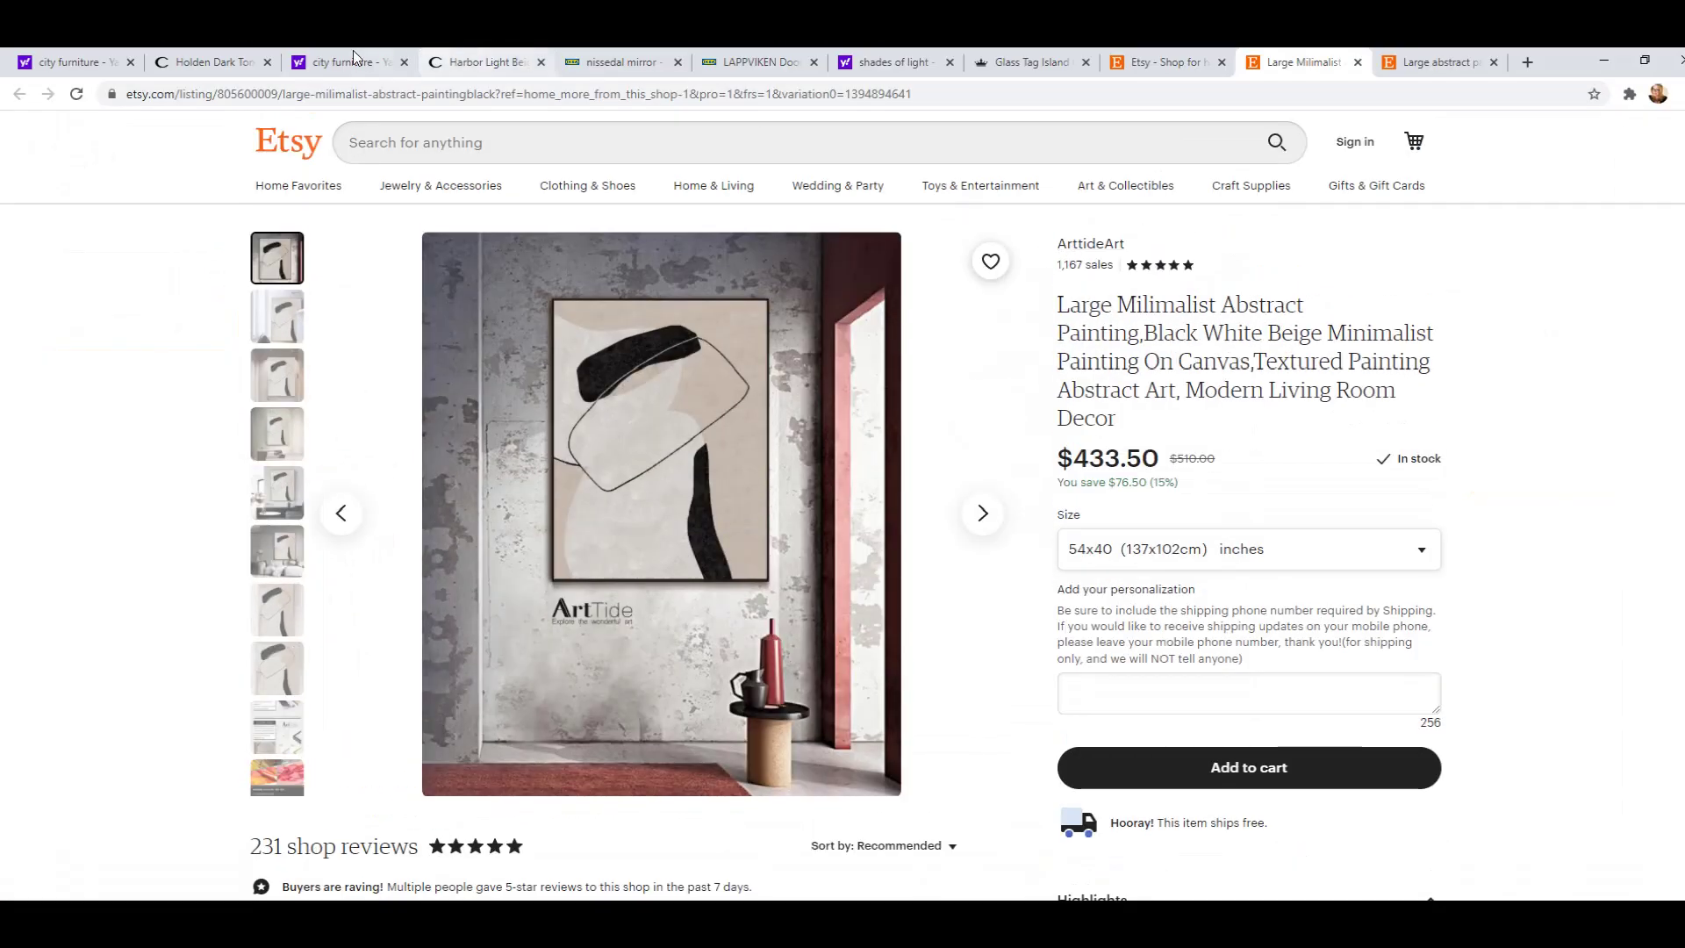
- Show the Holden Dark Tone Rectangular Table ($399.95) page with its straight-on front view
click(185, 66)
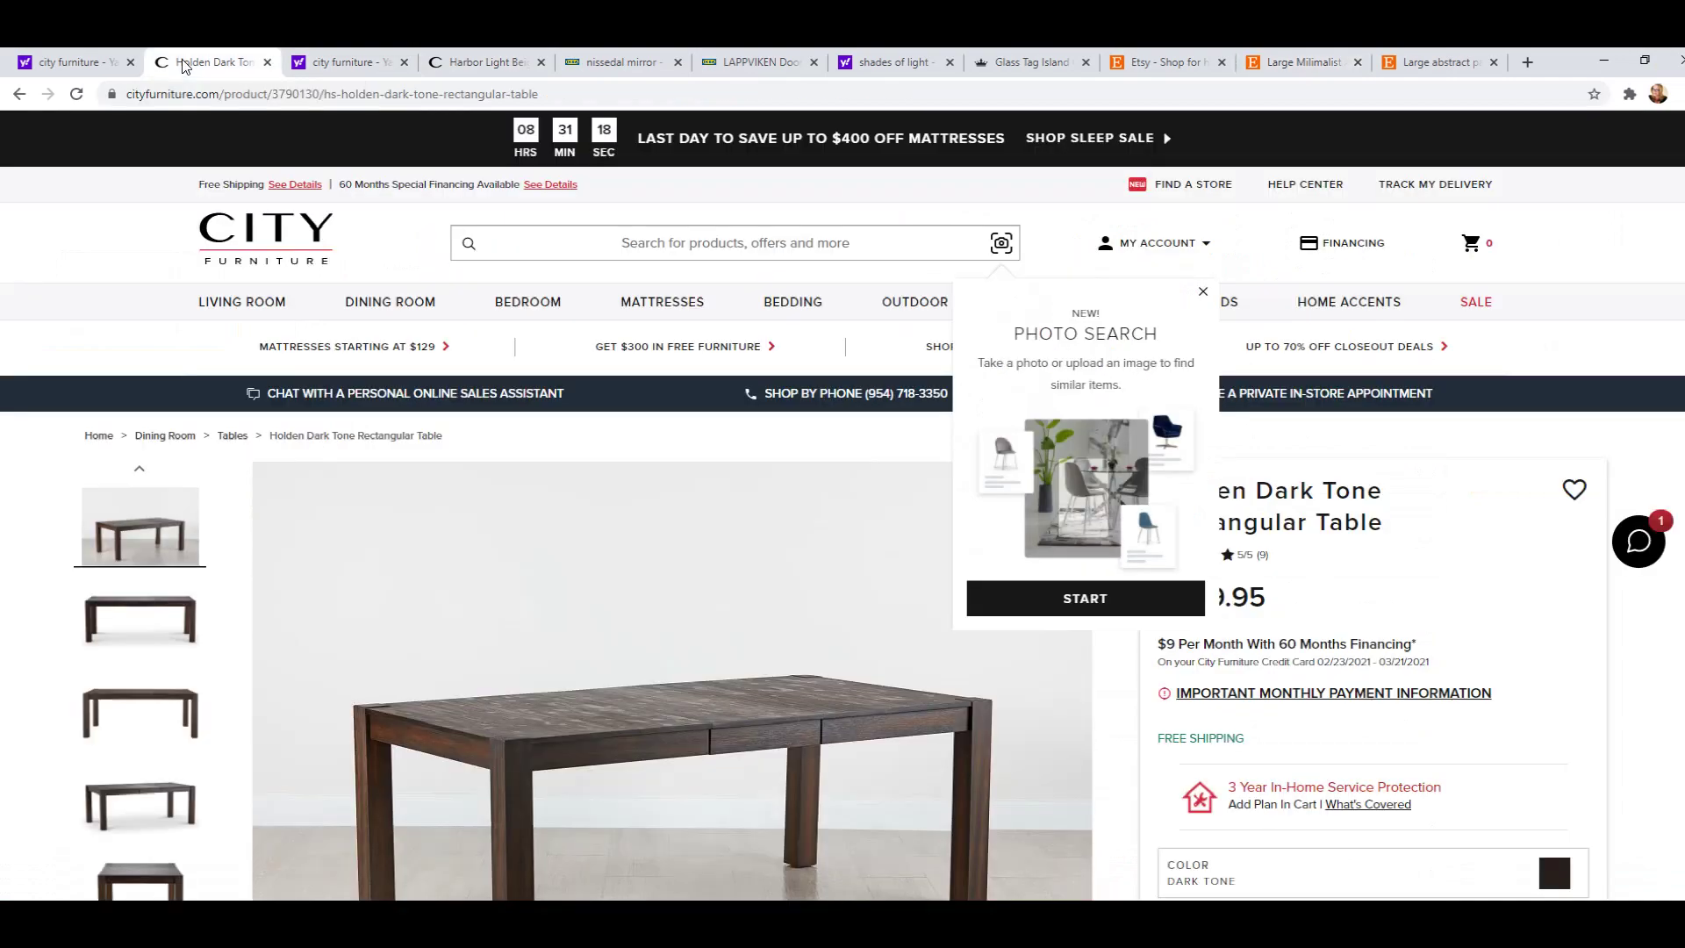
click(105, 69)
click(202, 62)
click(161, 608)
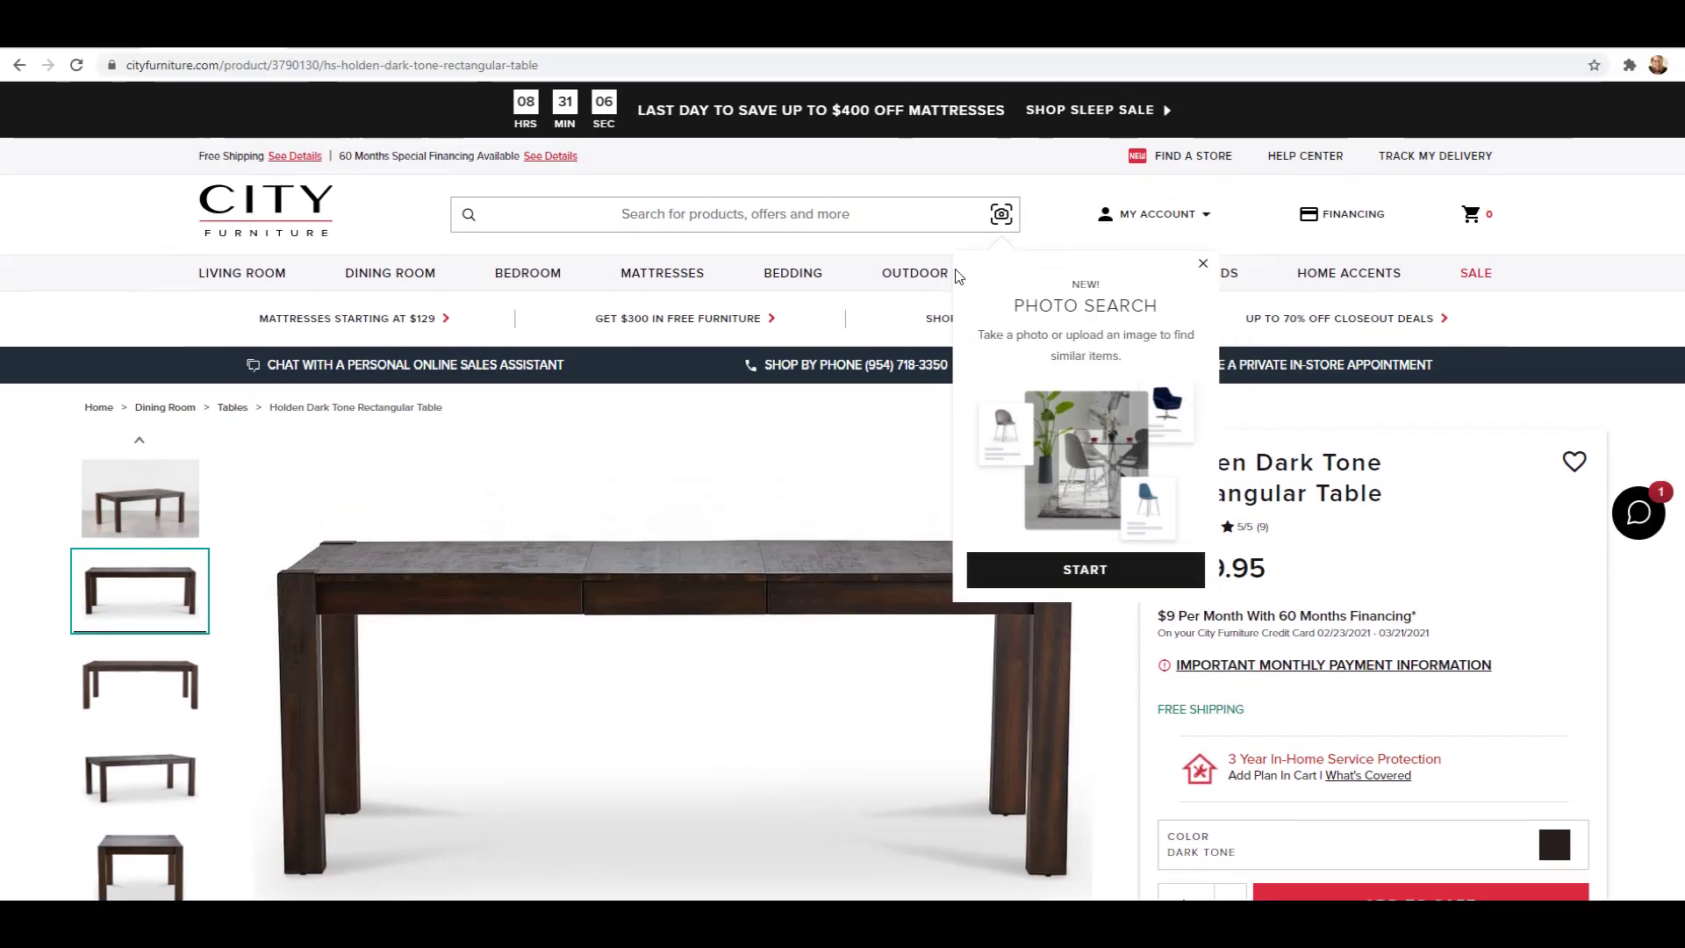
click(1203, 267)
scroll(1492, 667, down, 1)
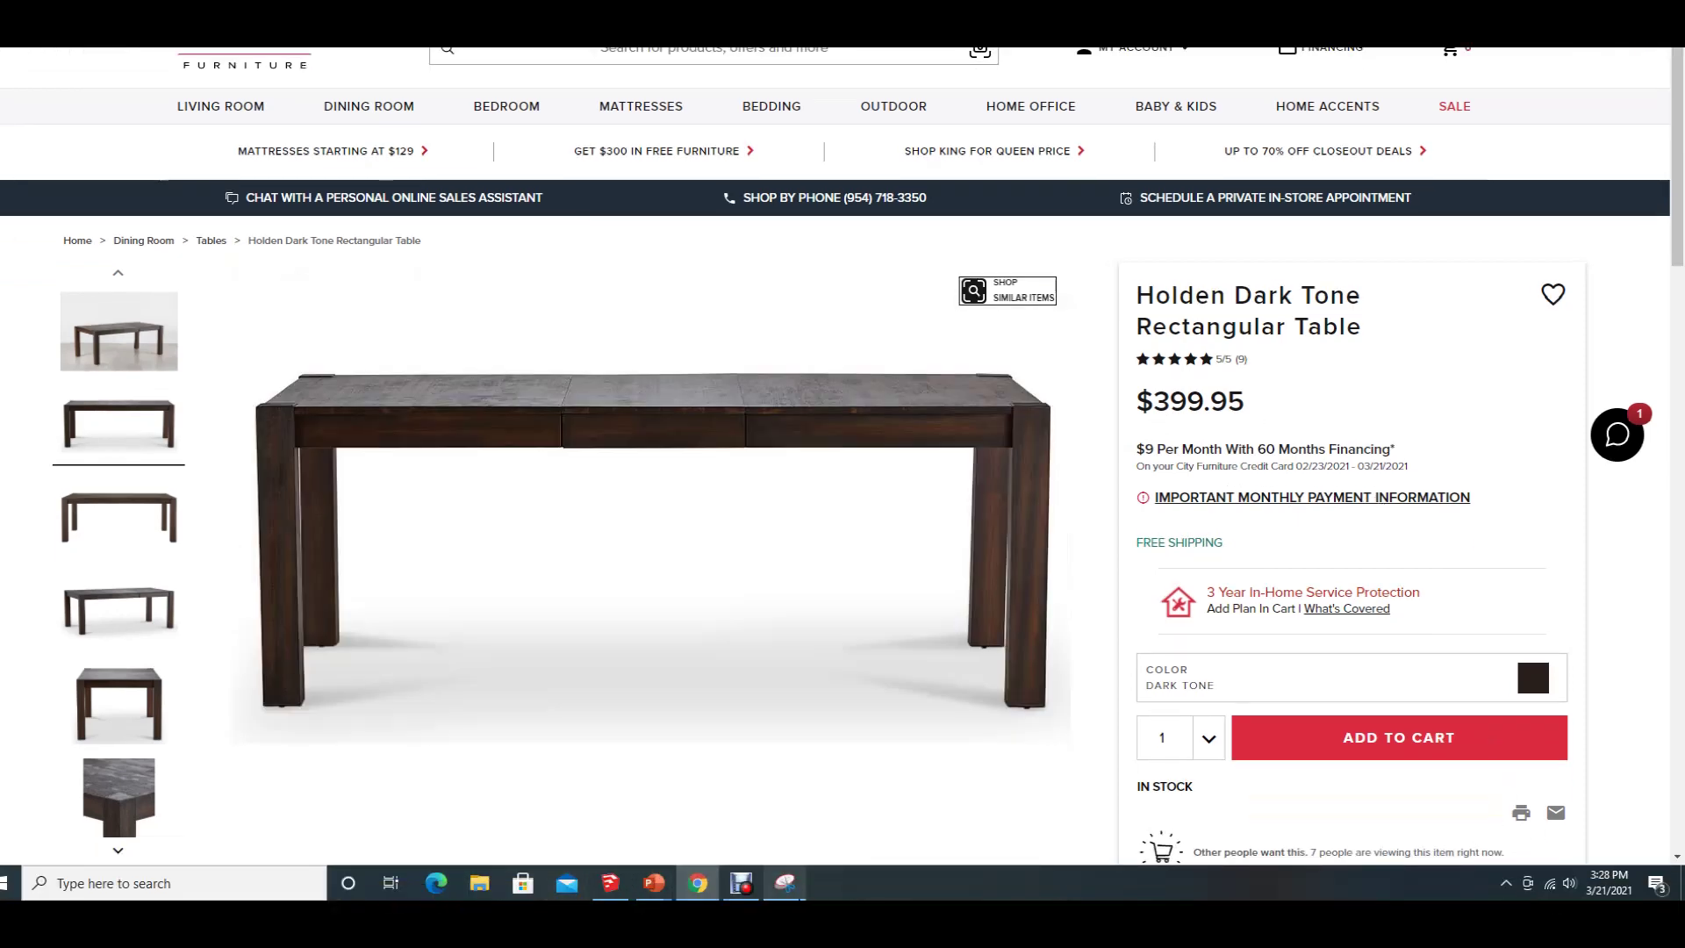
mouse_move(791, 896)
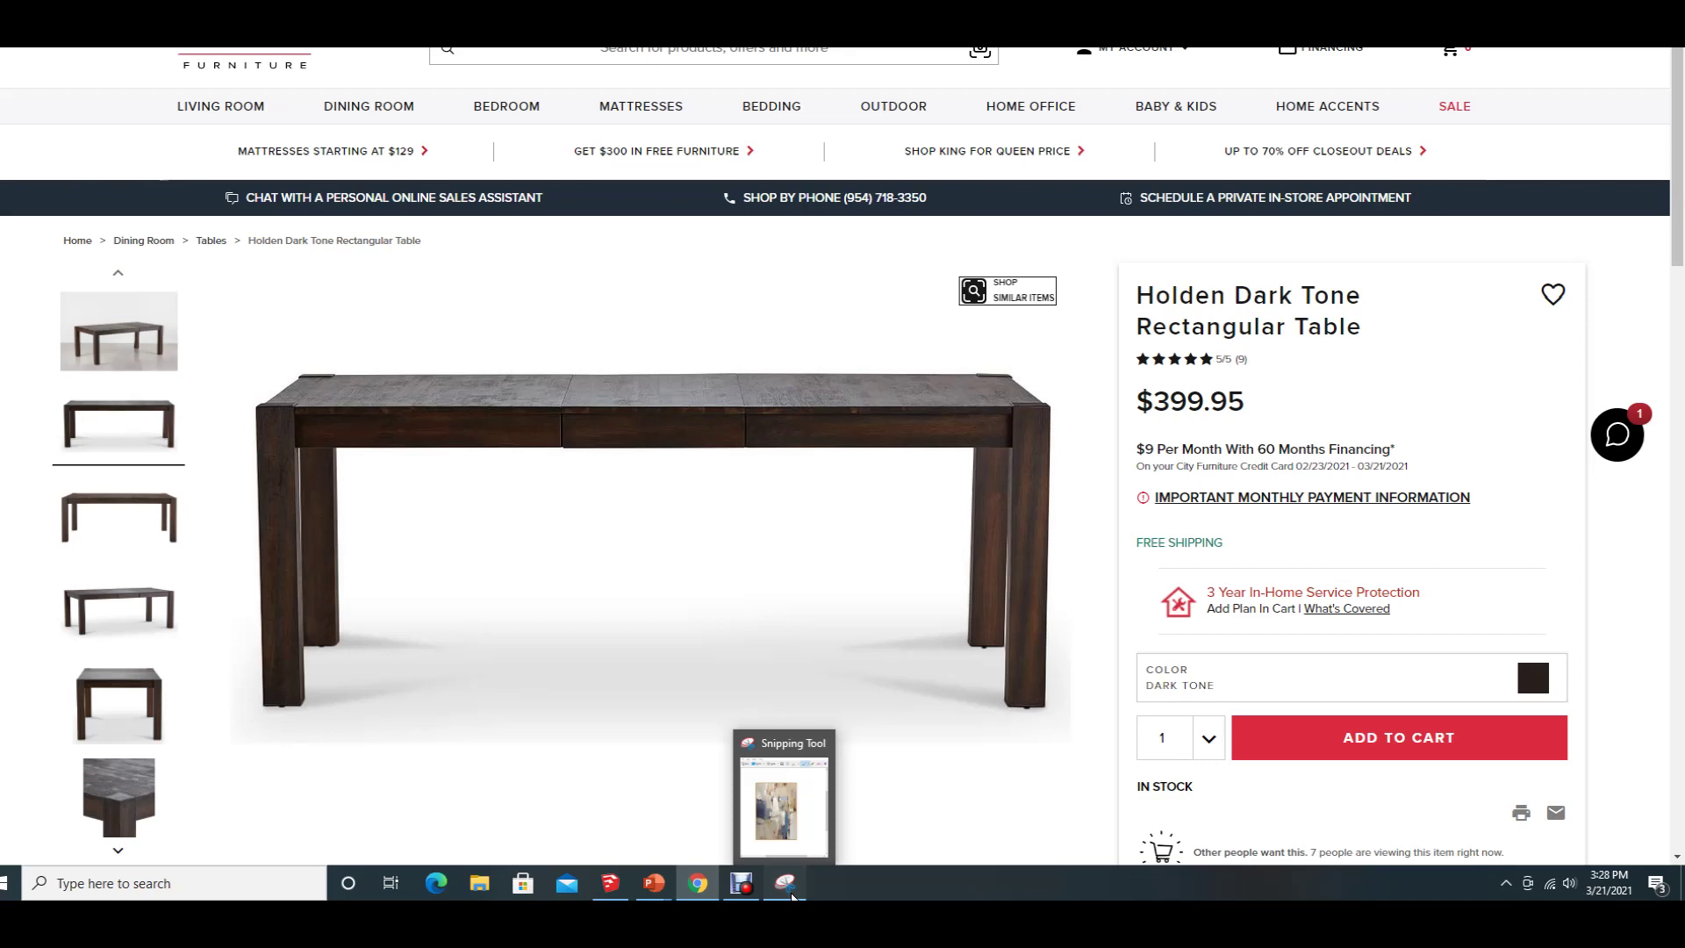
click(791, 895)
- Snip and copy the Holden table's front-view photo, then bring the dining room presentation forward
scroll(996, 477, up, 1)
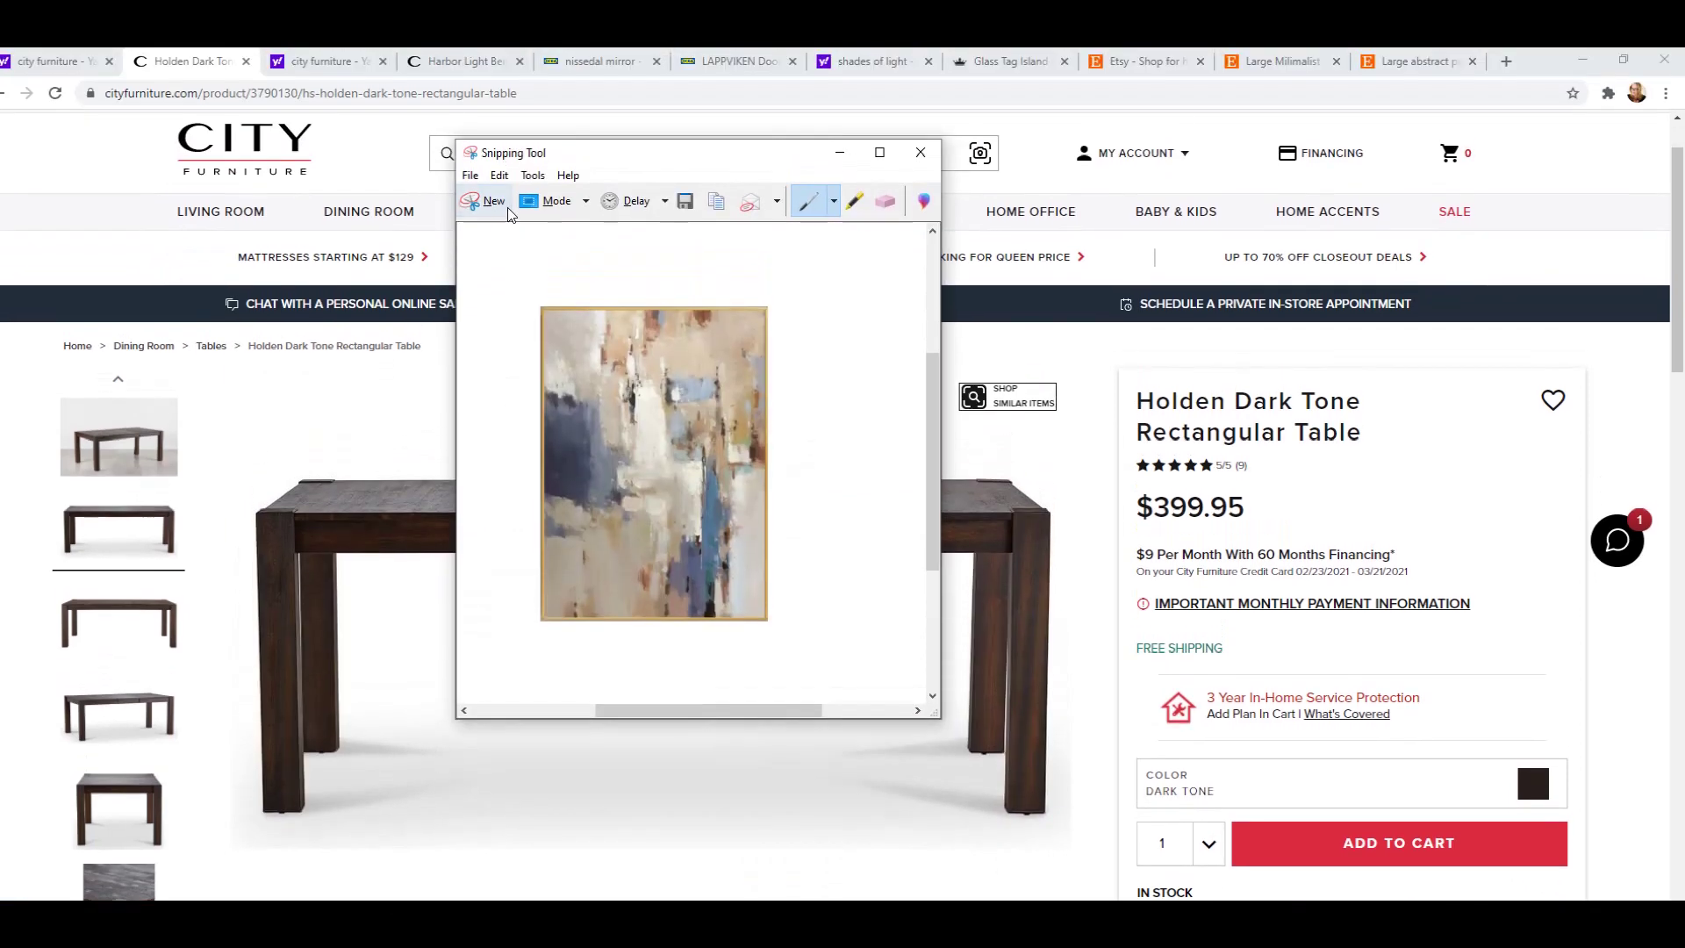
click(485, 141)
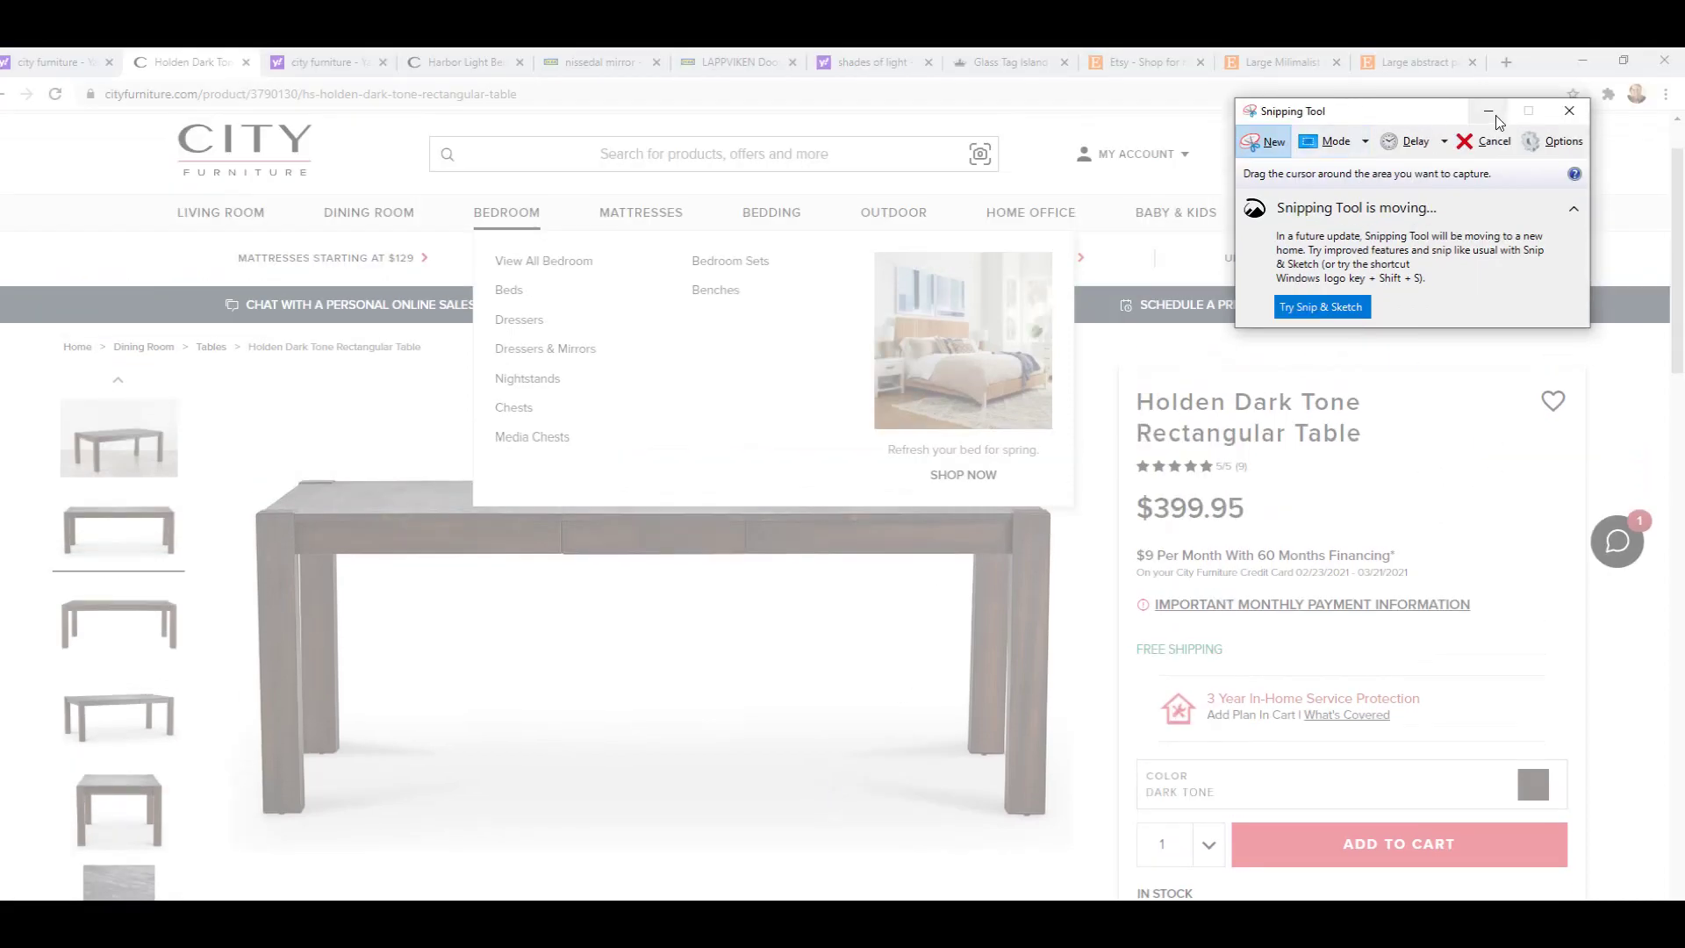
click(1492, 142)
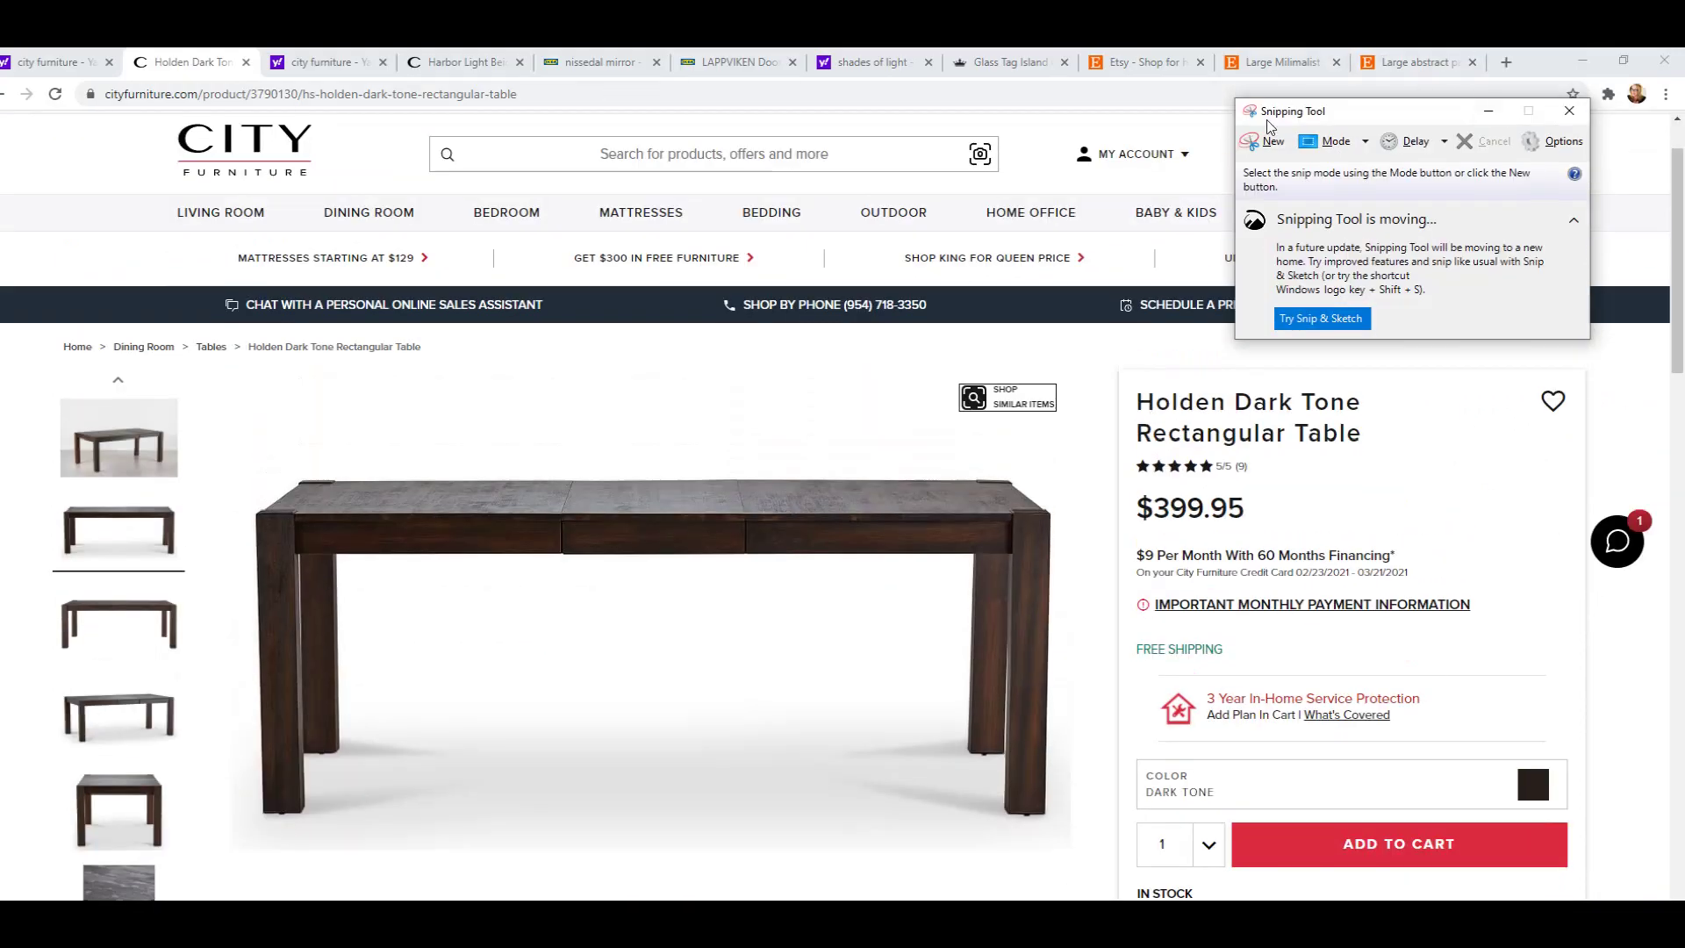
click(1272, 142)
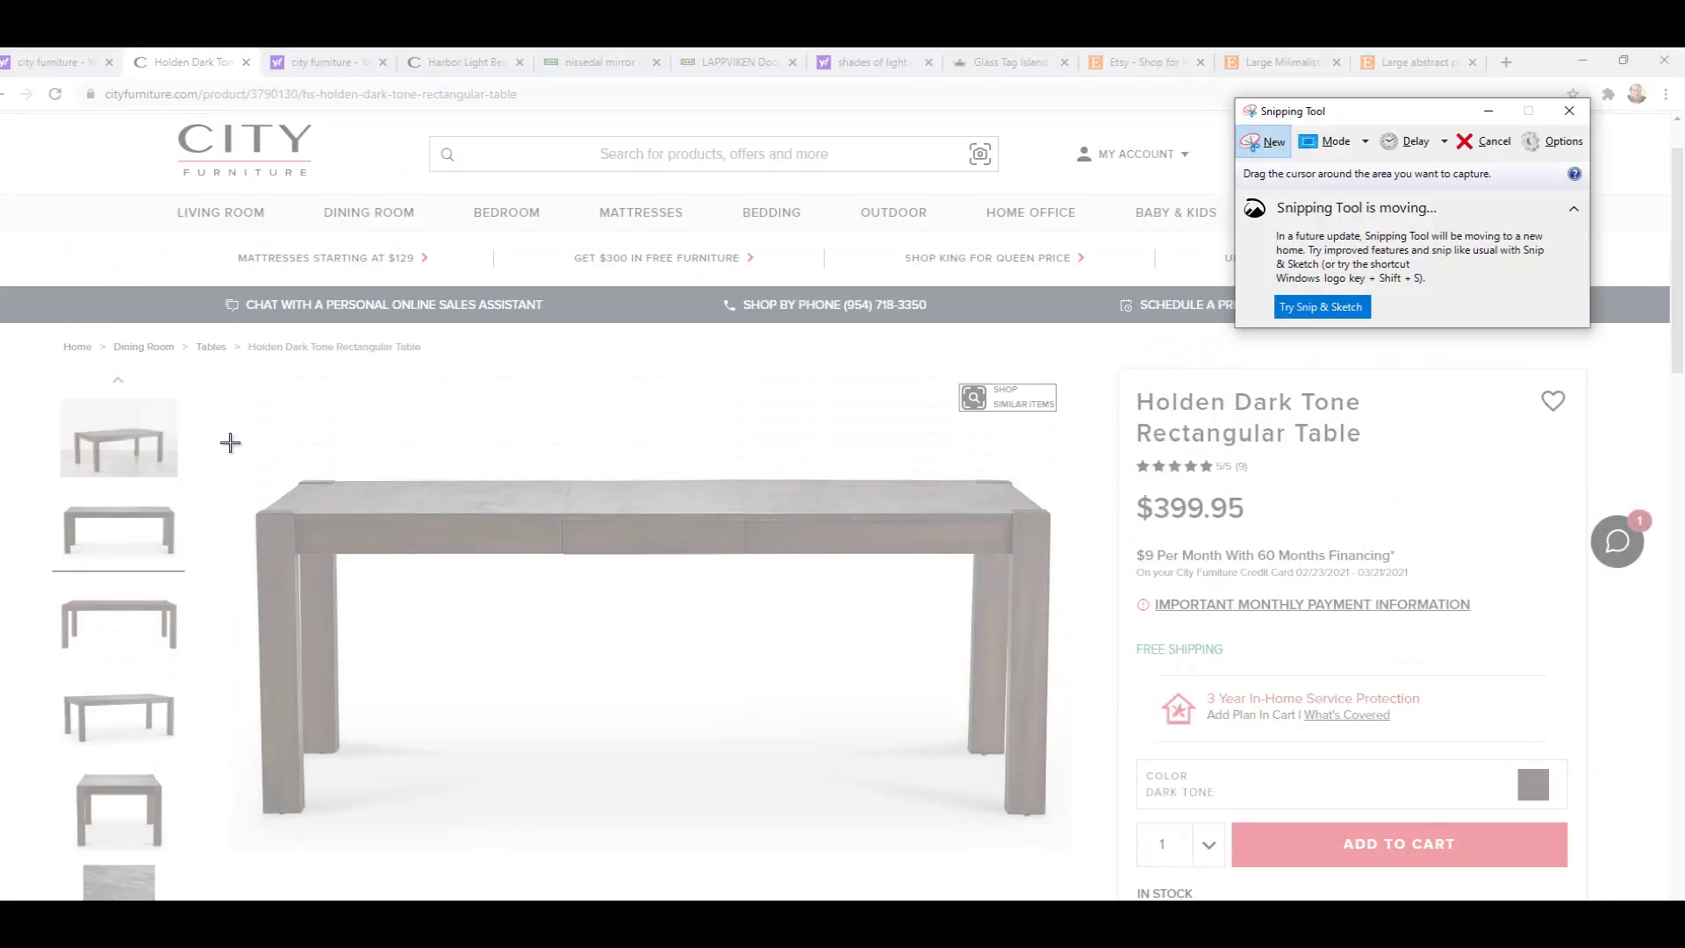
drag(230, 442, 1067, 842)
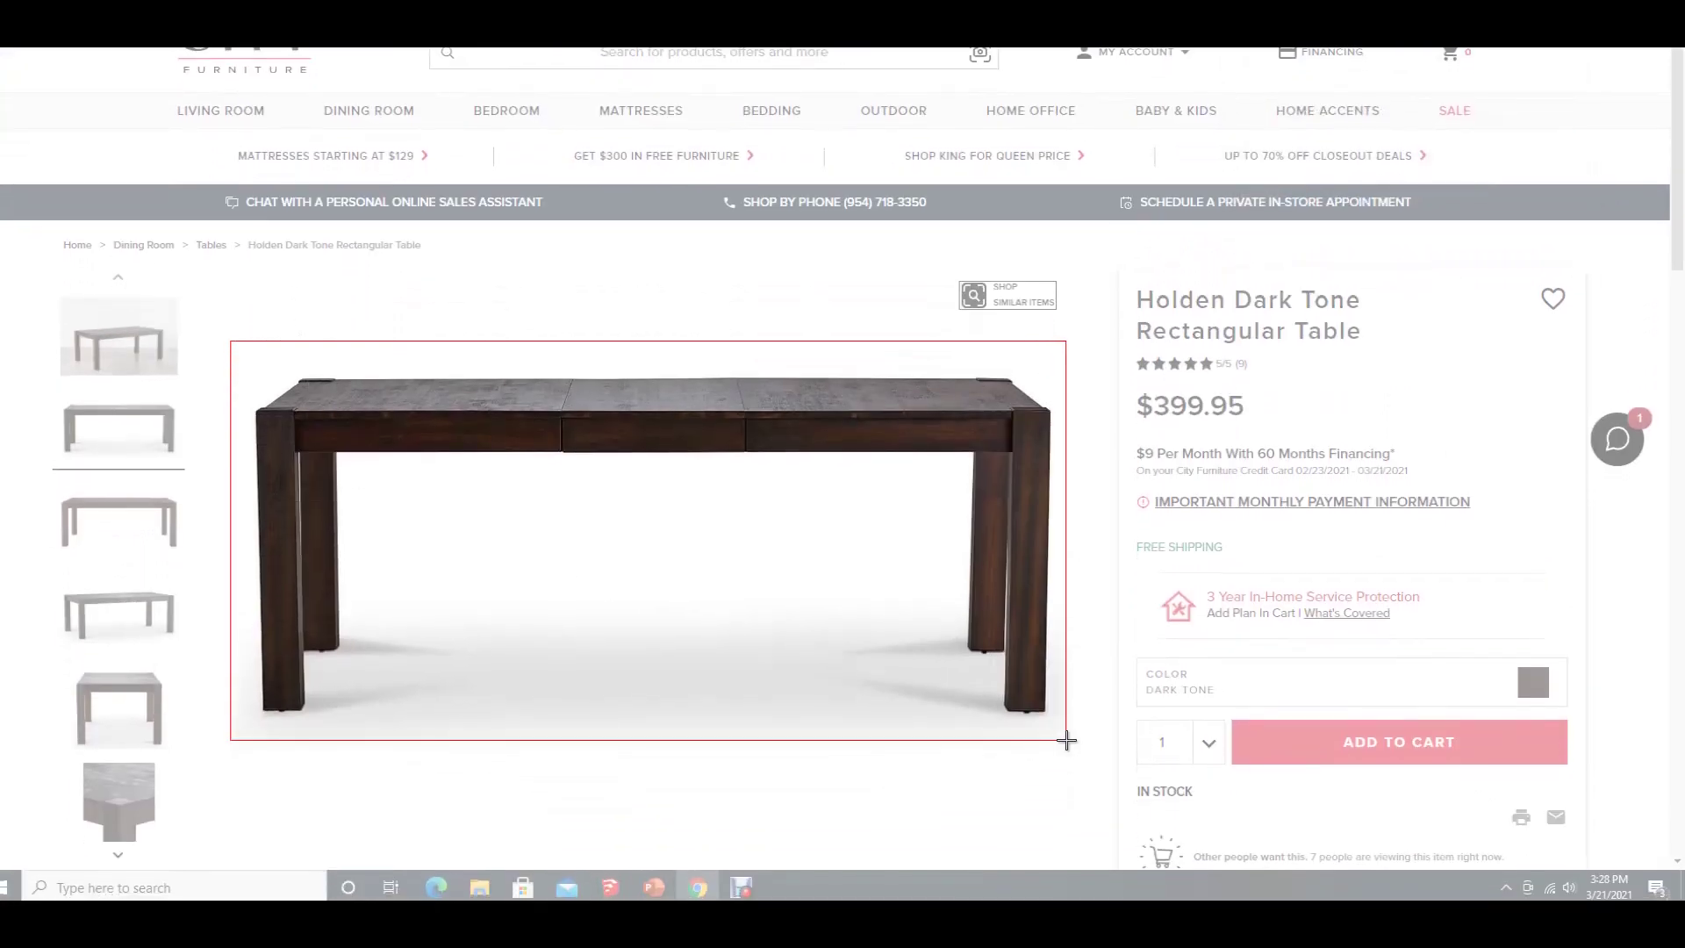
drag(1066, 740, 1066, 740)
right_click(615, 359)
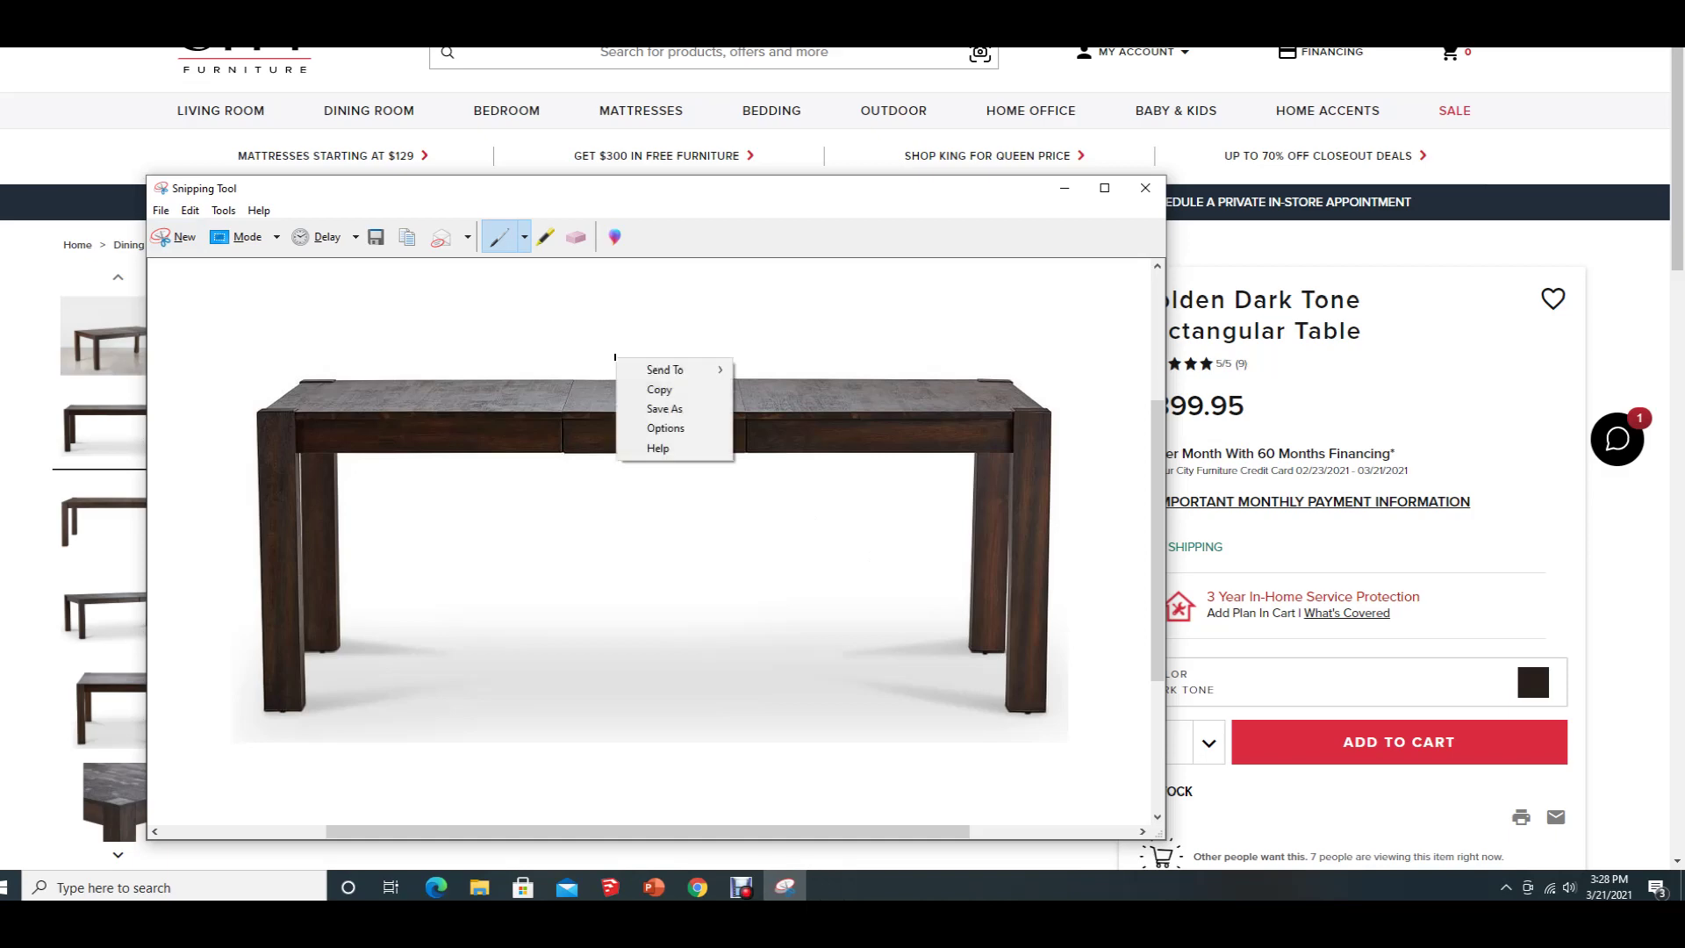
click(656, 389)
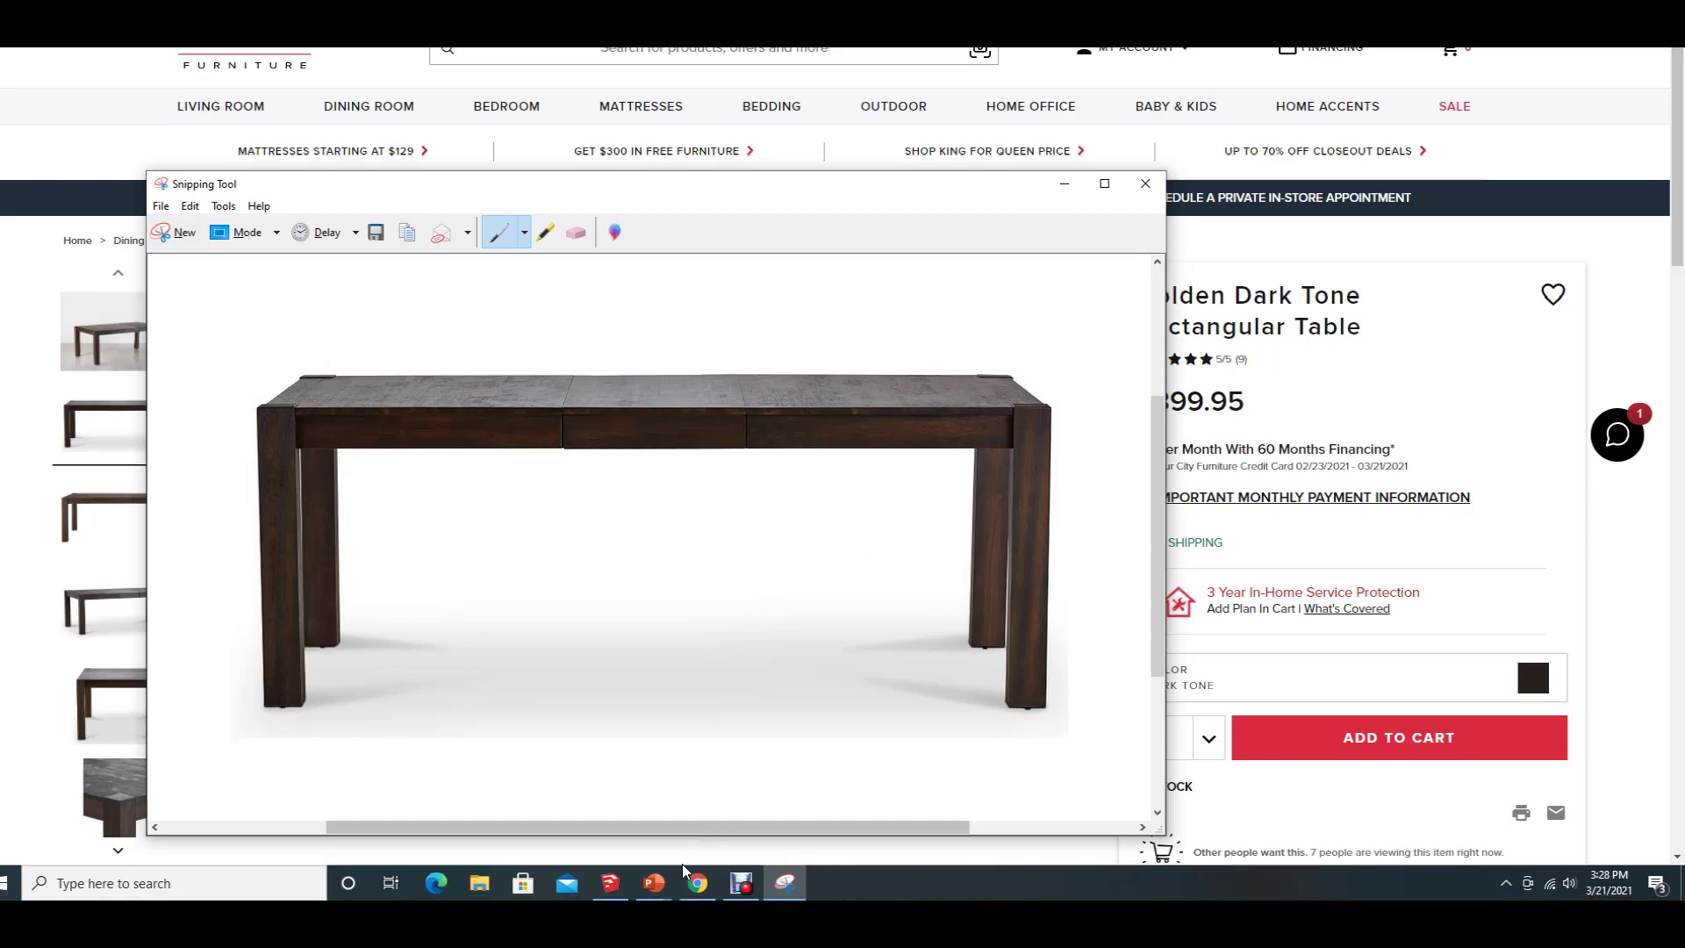
click(665, 894)
click(751, 803)
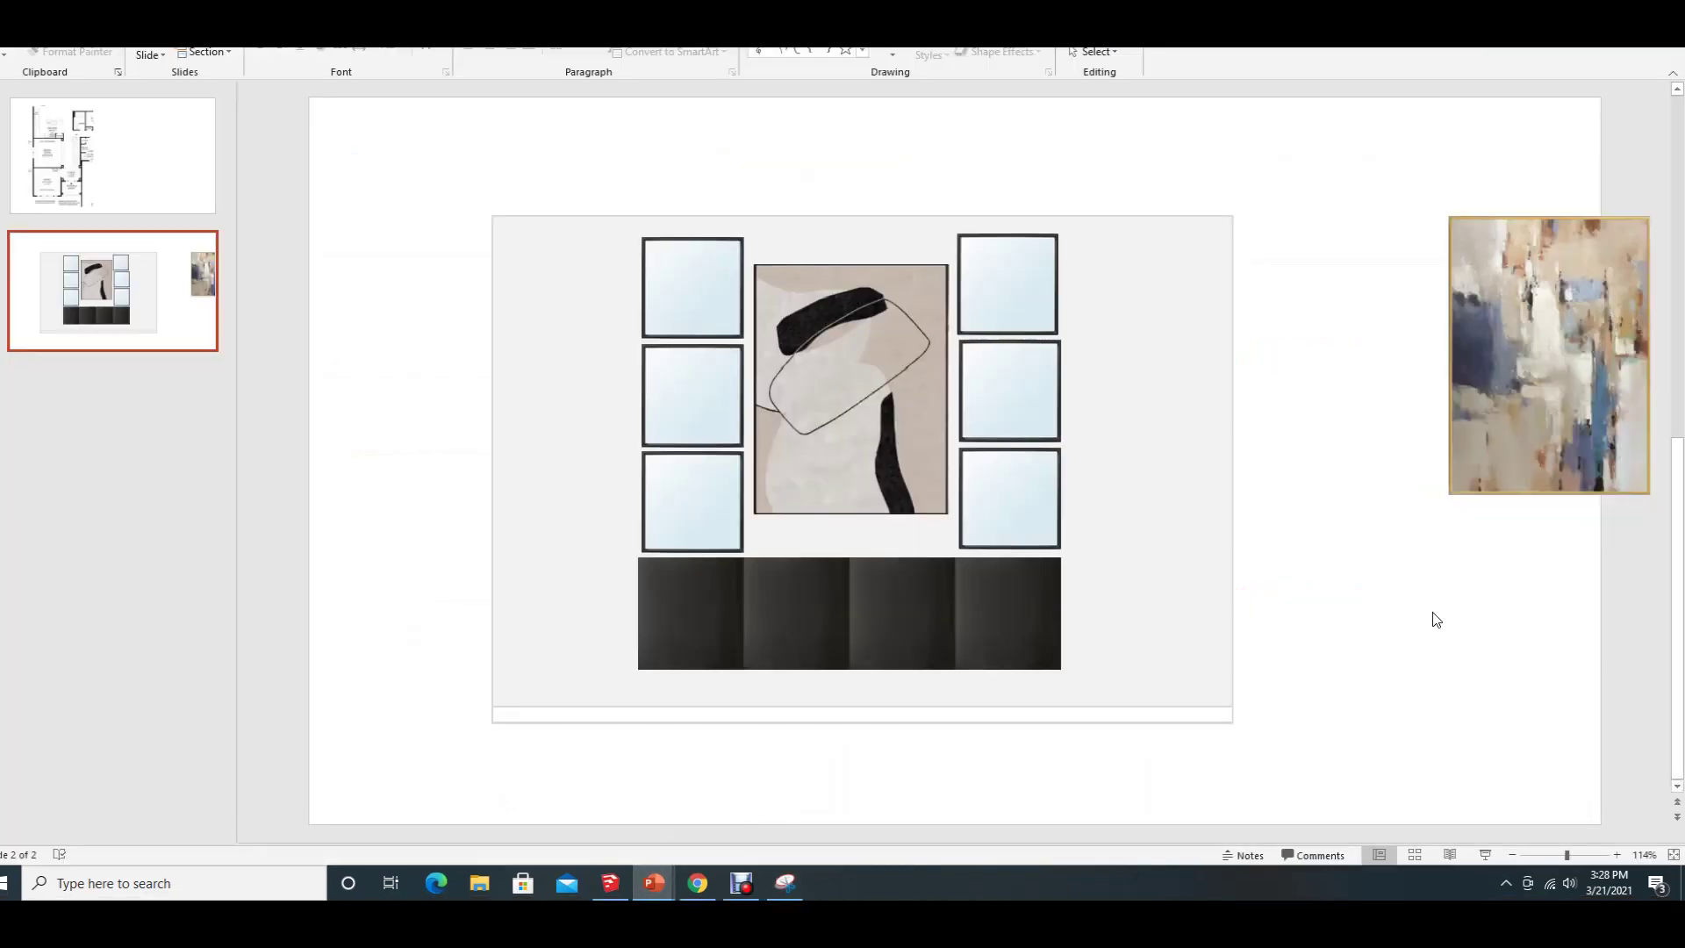
- Paste the Holden table photo onto slide 2 and move it lower and left
right_click(1400, 629)
click(1427, 660)
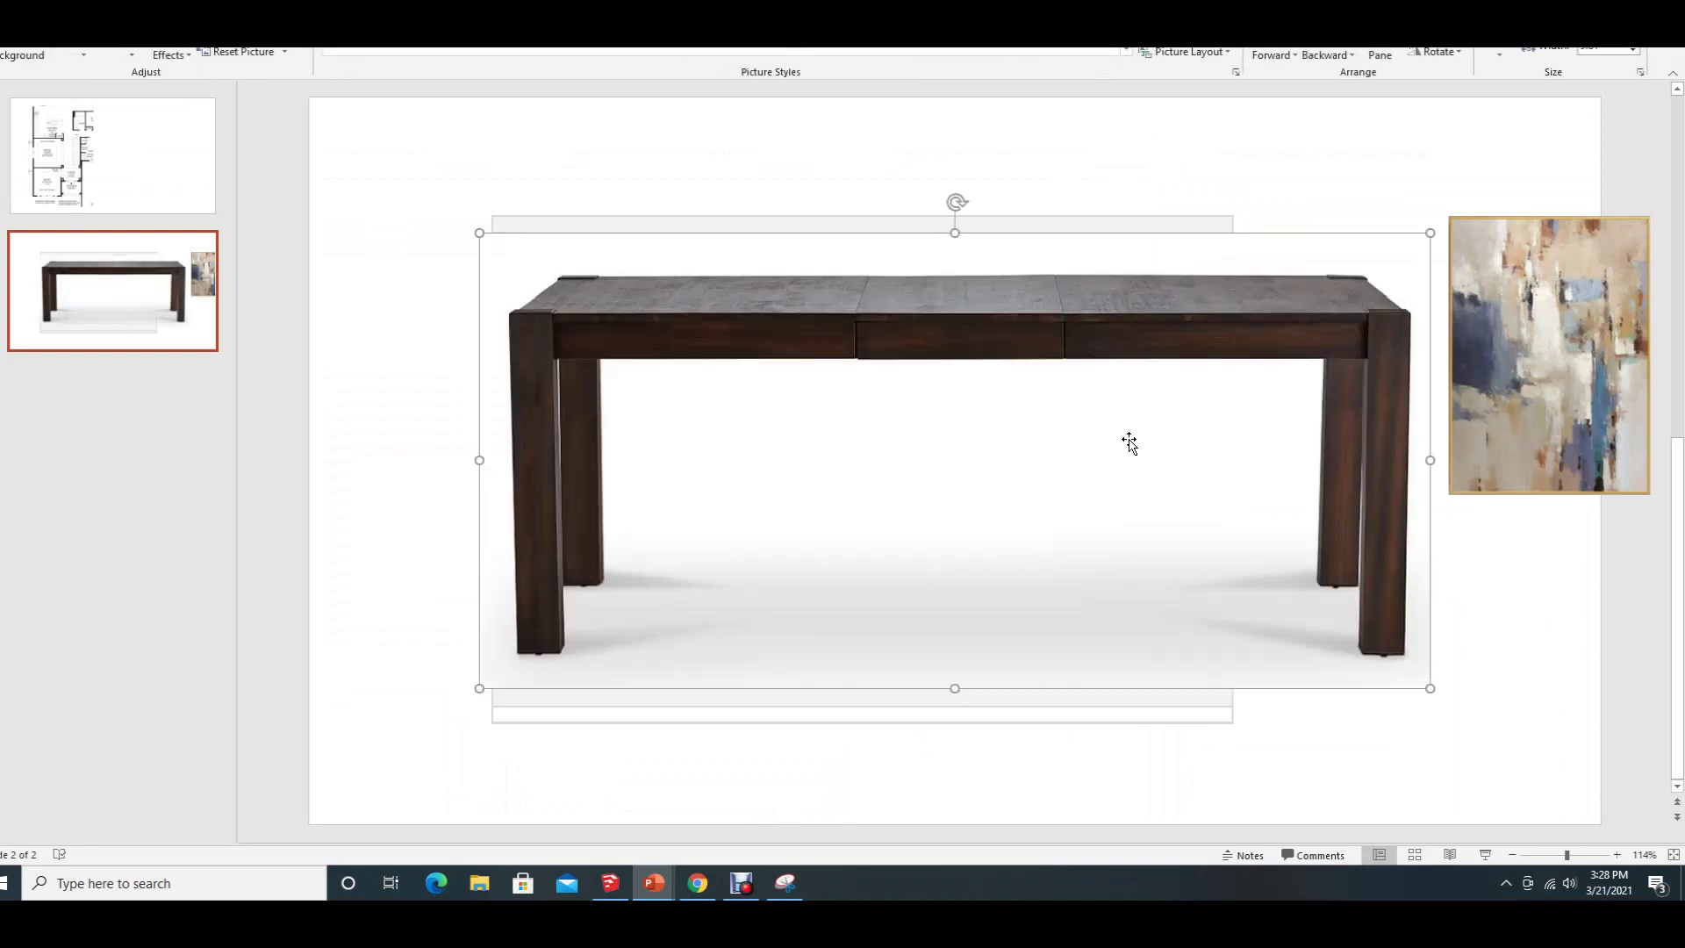
drag(1130, 443, 1065, 529)
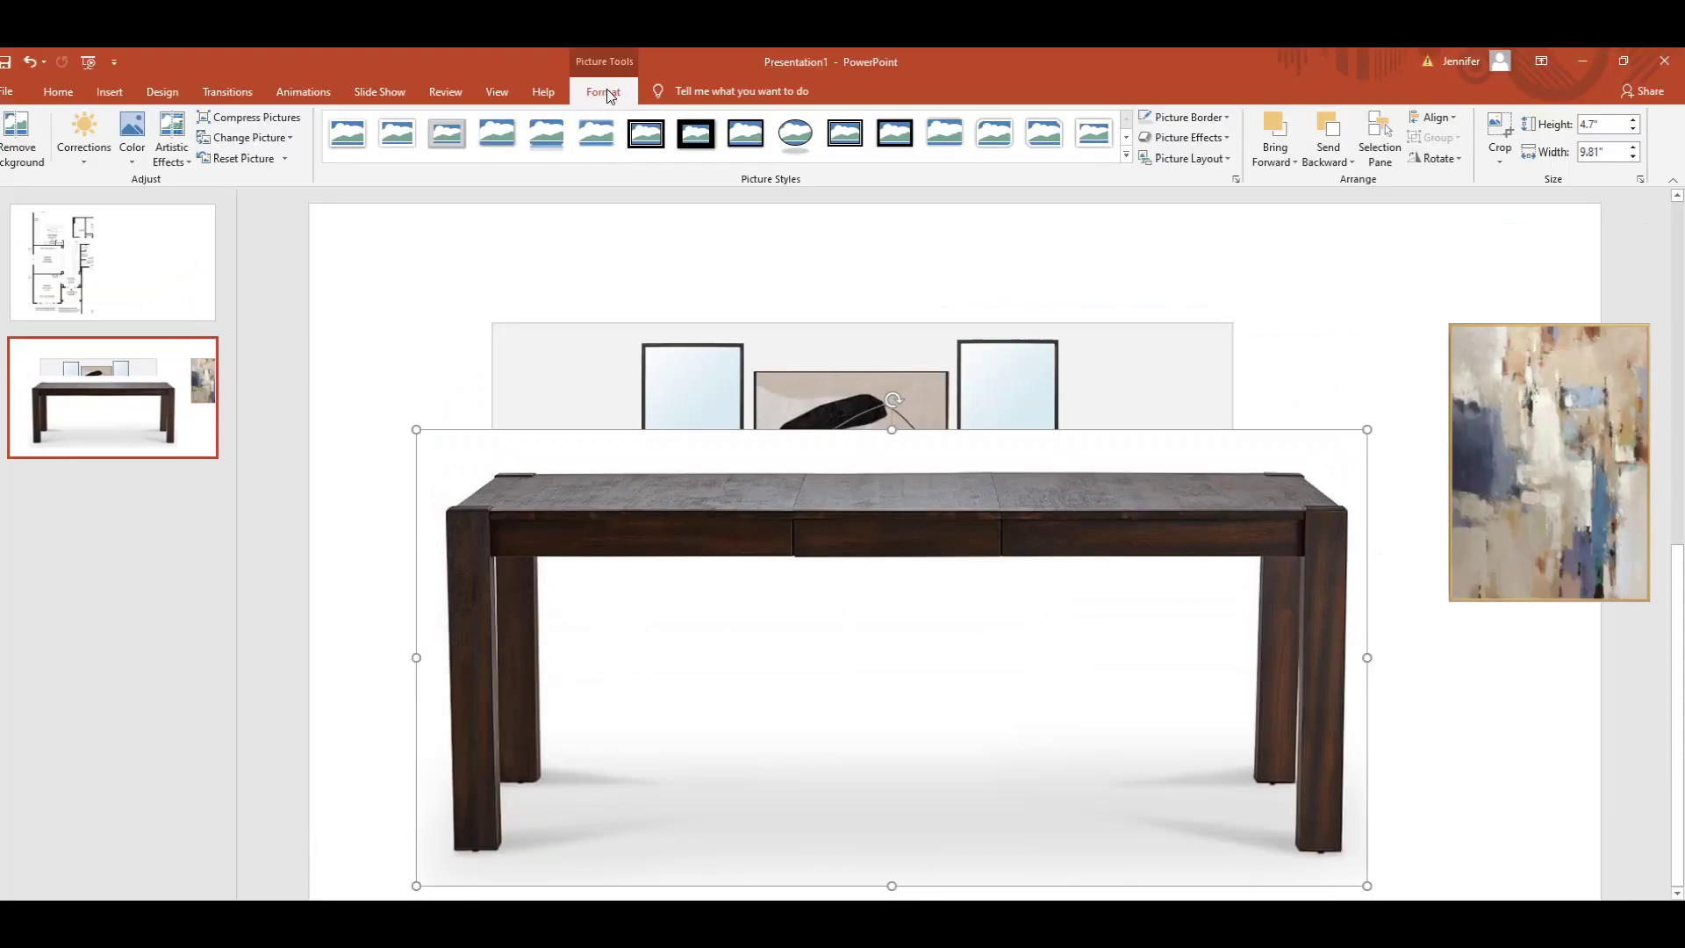
- Remove the table photo's white background, keeping both legs, feet and tabletop
click(46, 147)
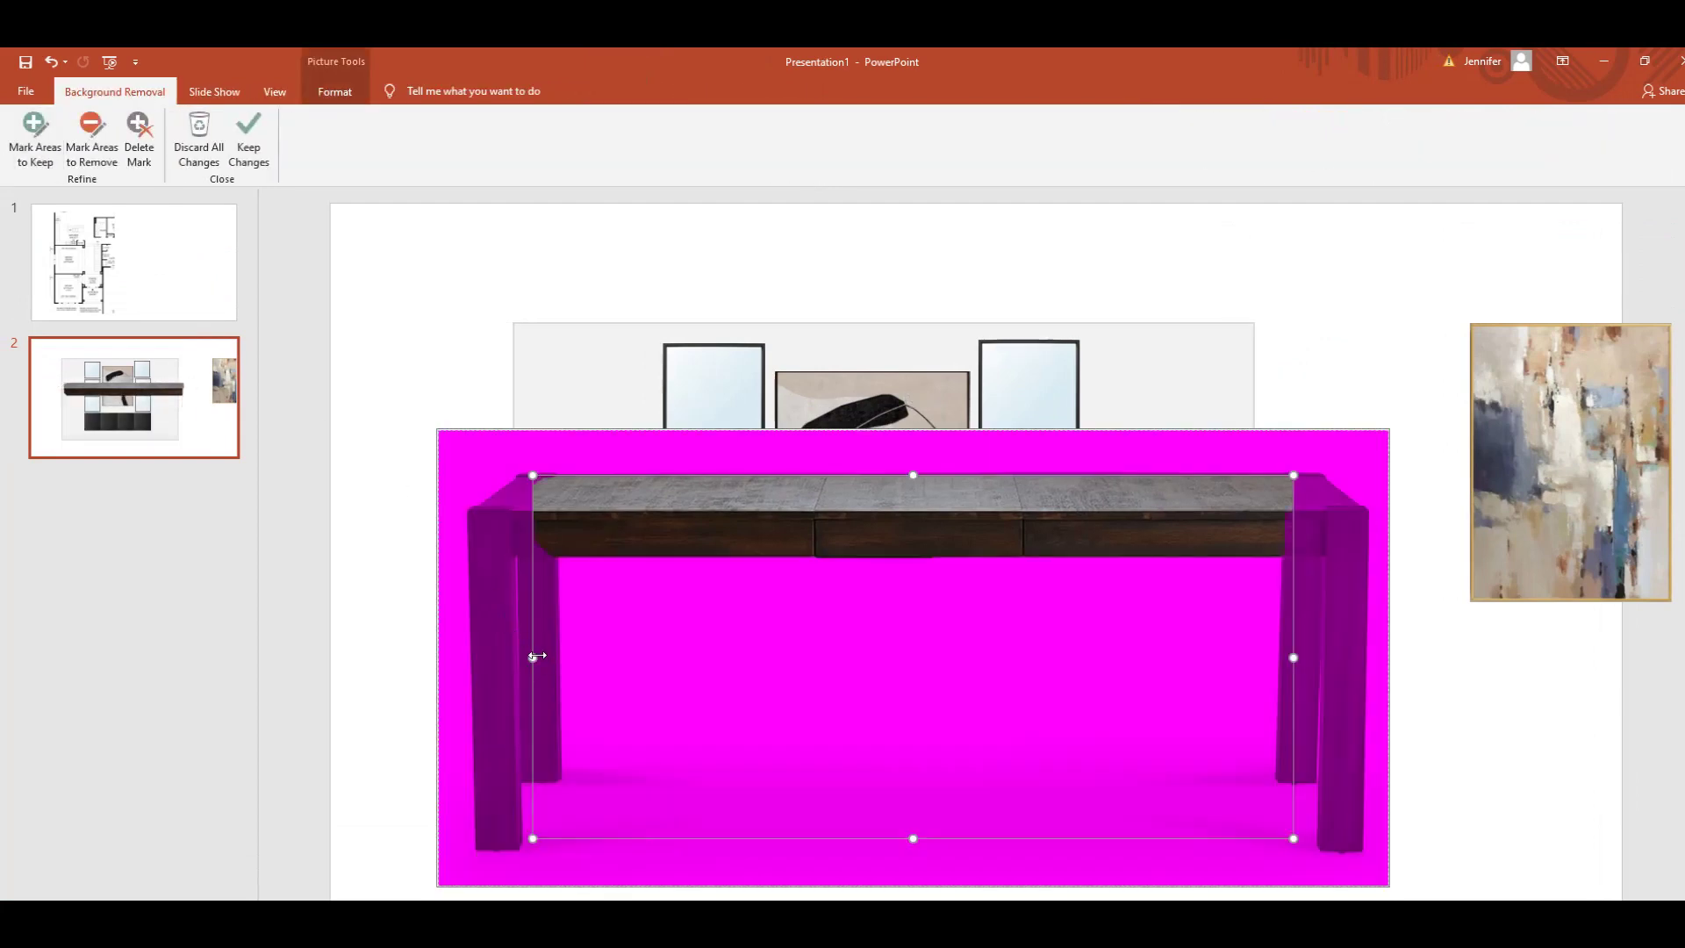
drag(535, 657, 463, 651)
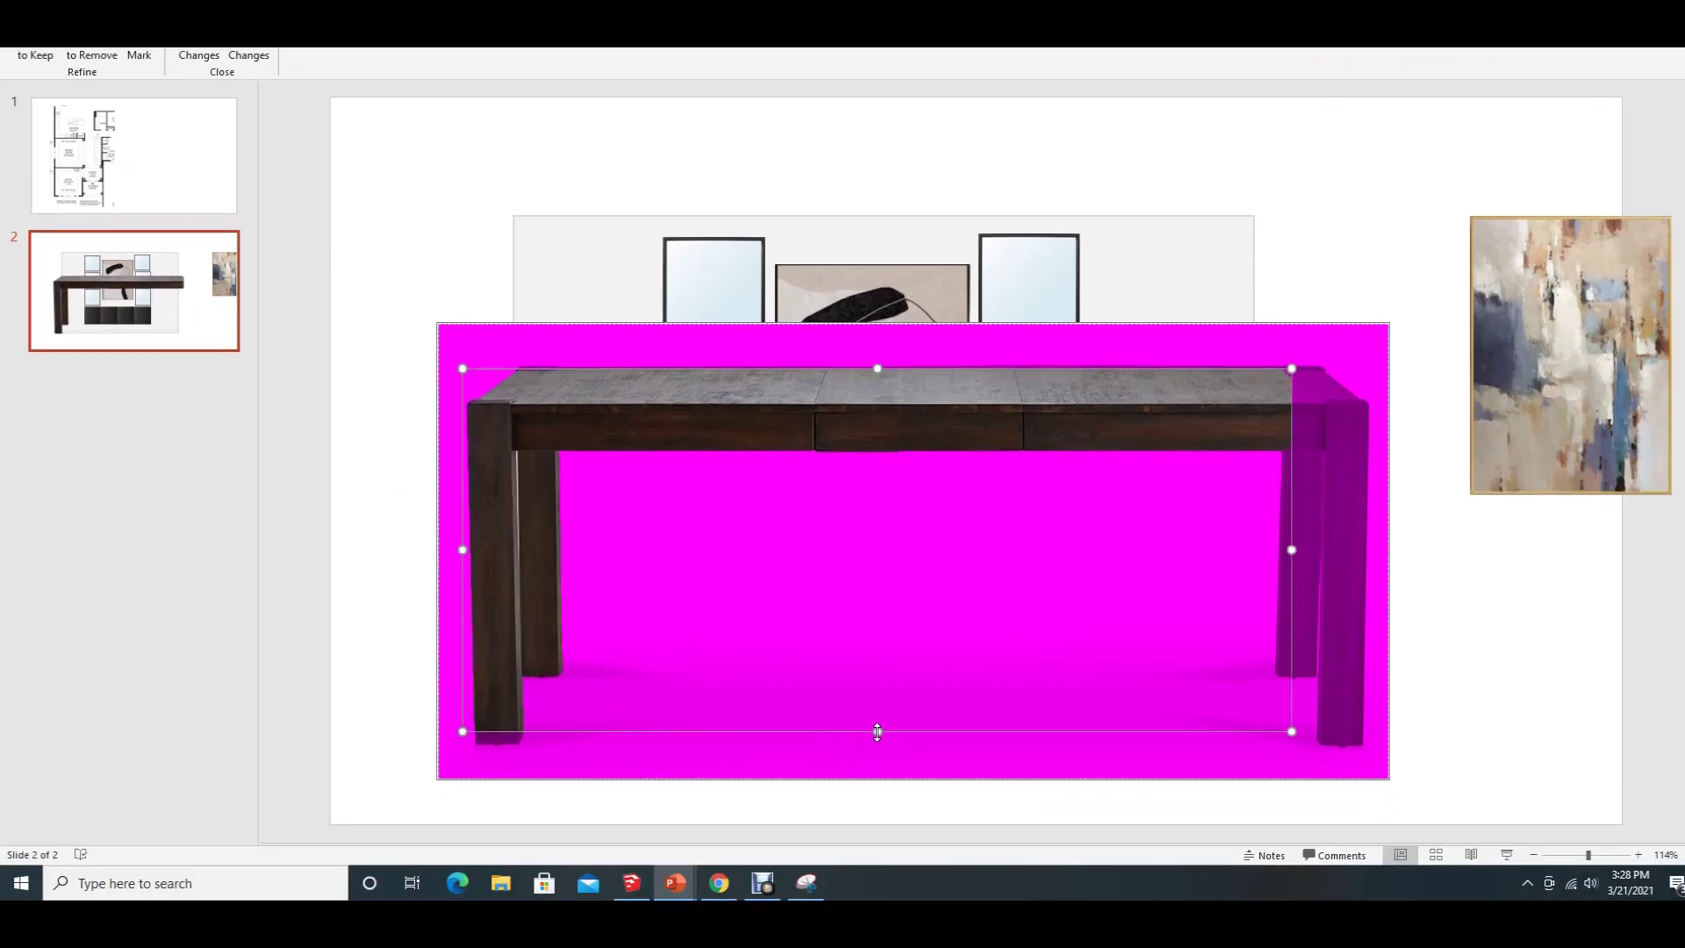
drag(877, 733, 878, 753)
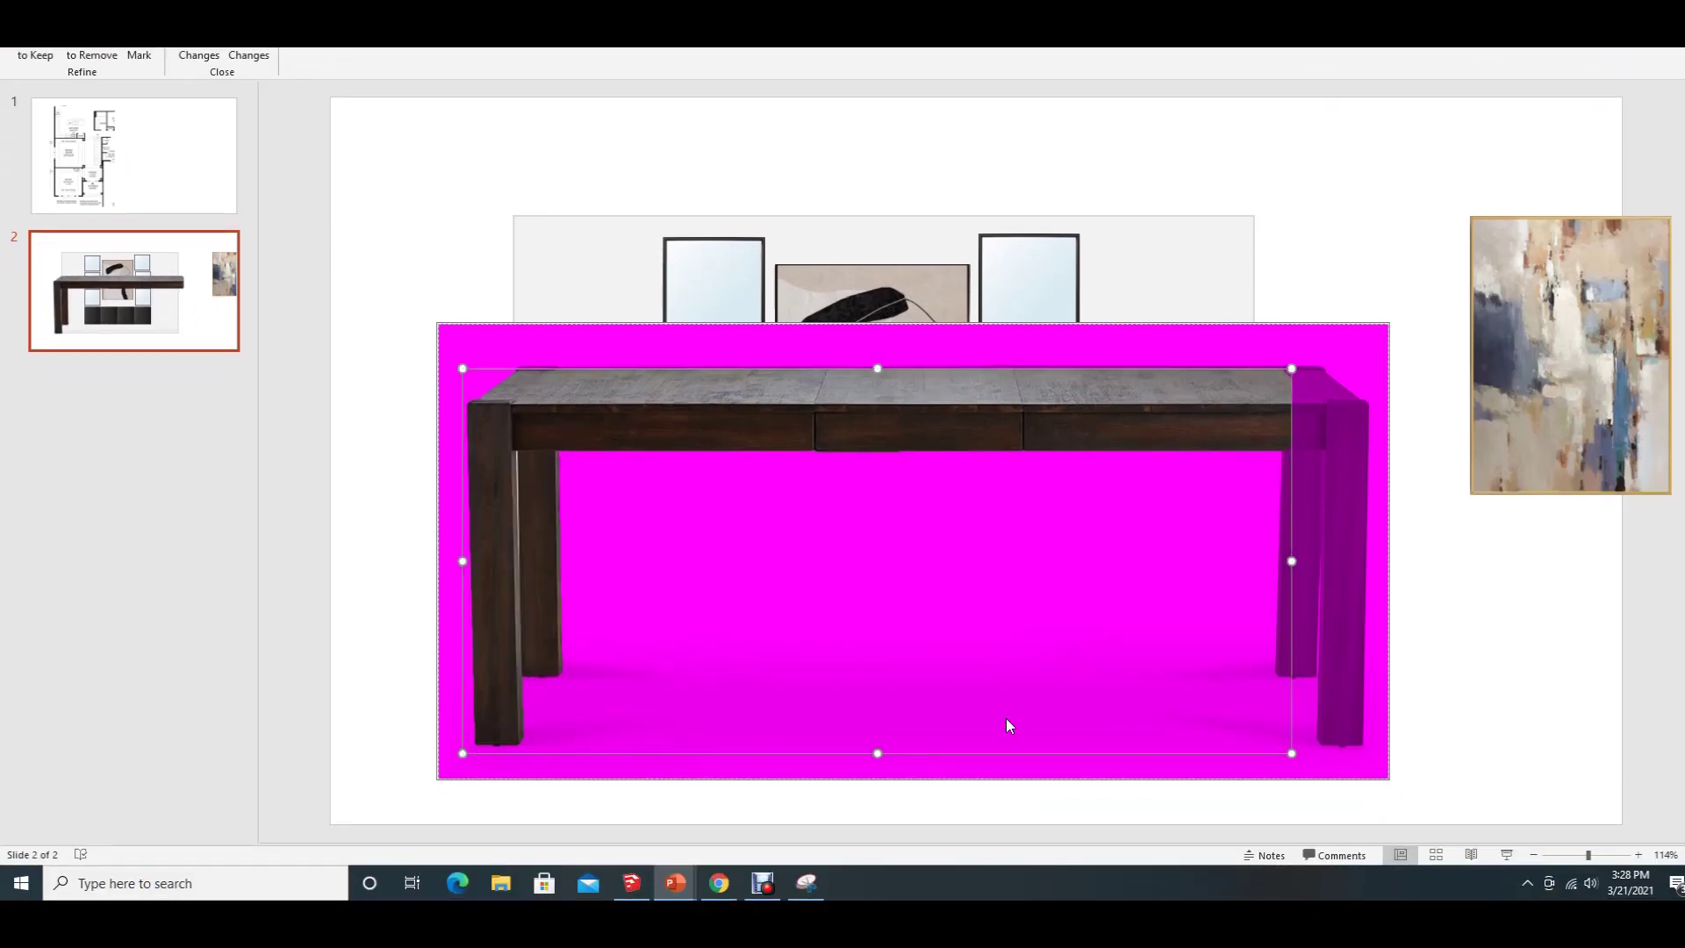
drag(1294, 559, 1377, 559)
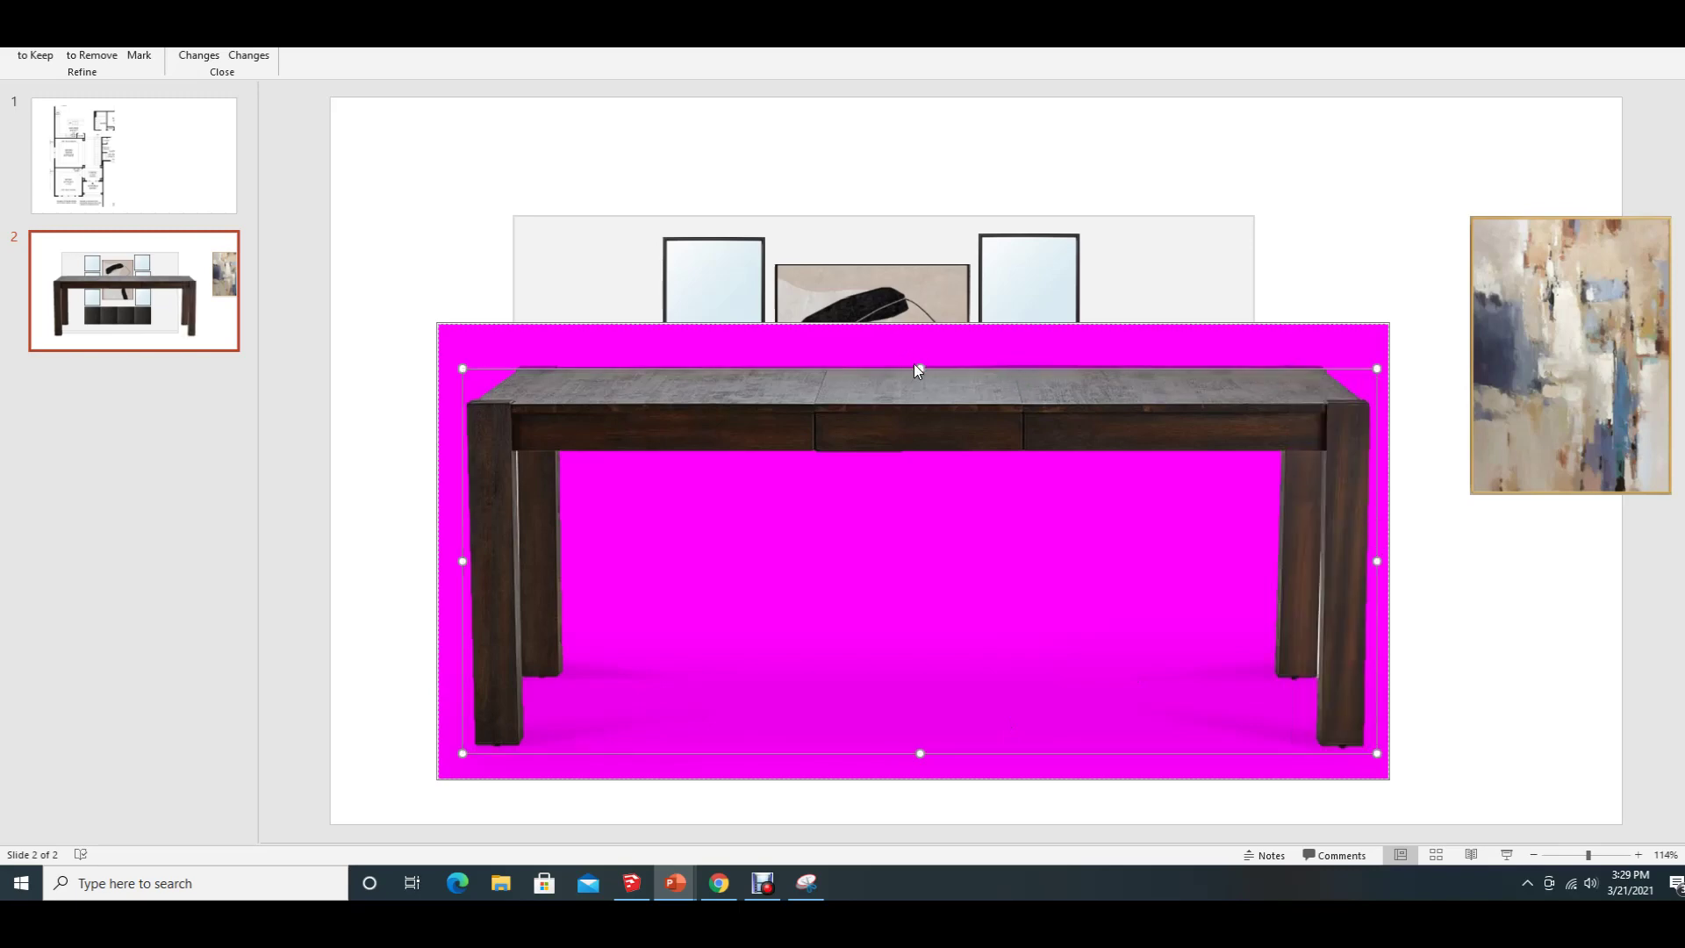
drag(919, 365, 916, 358)
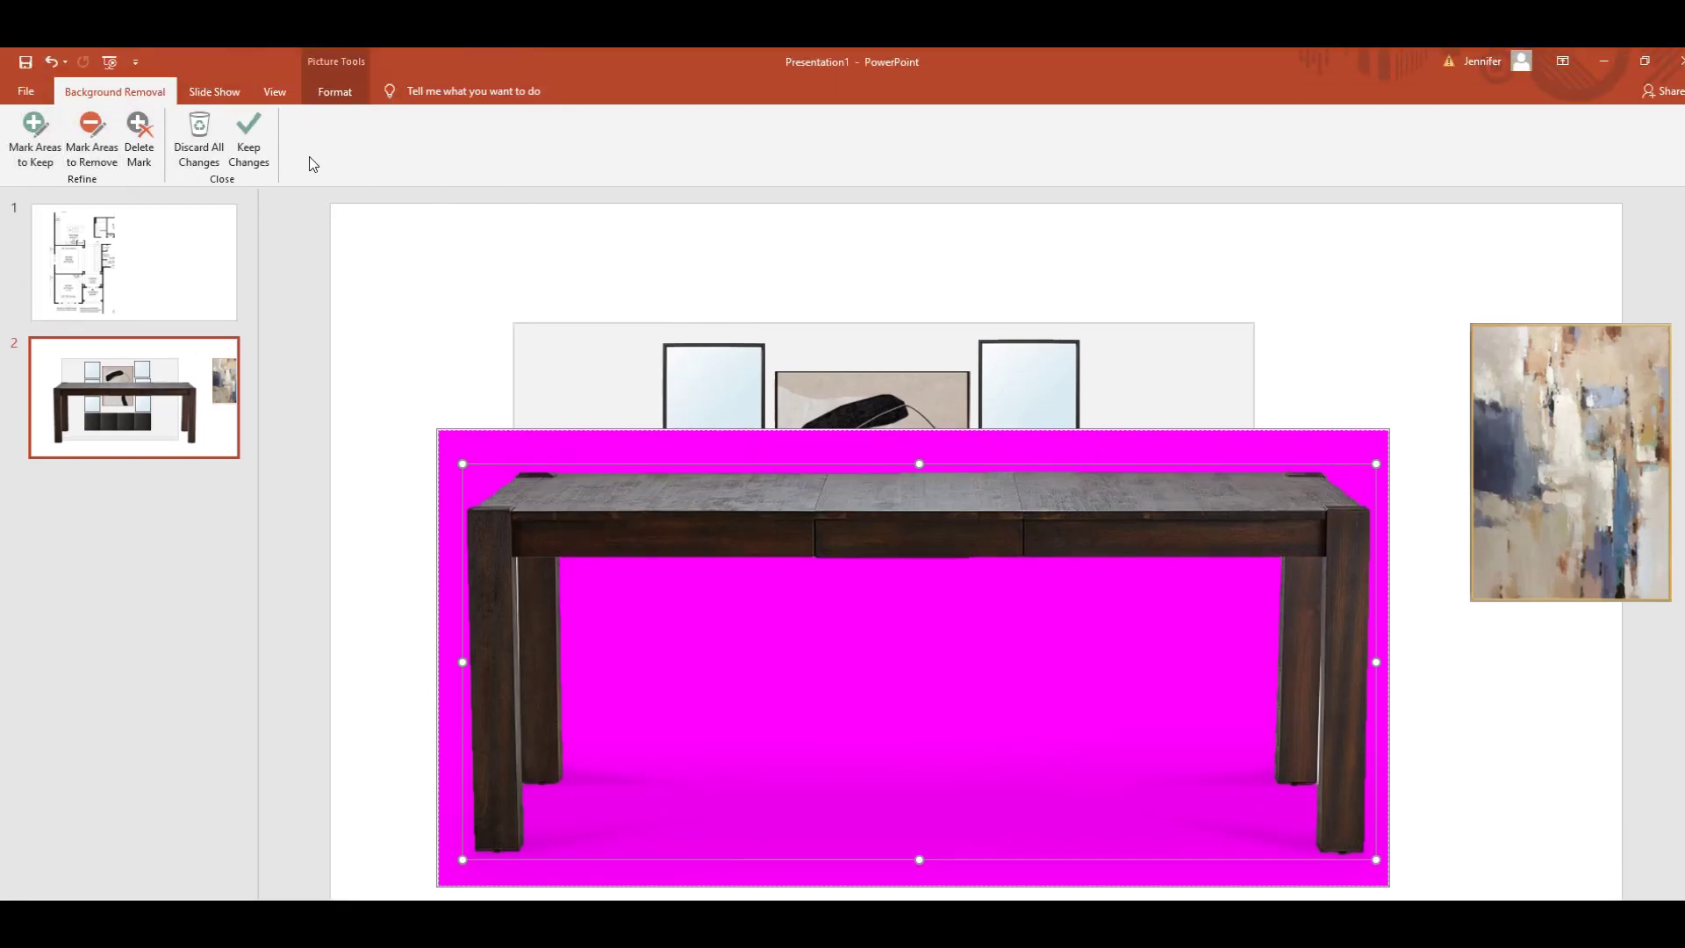
click(249, 139)
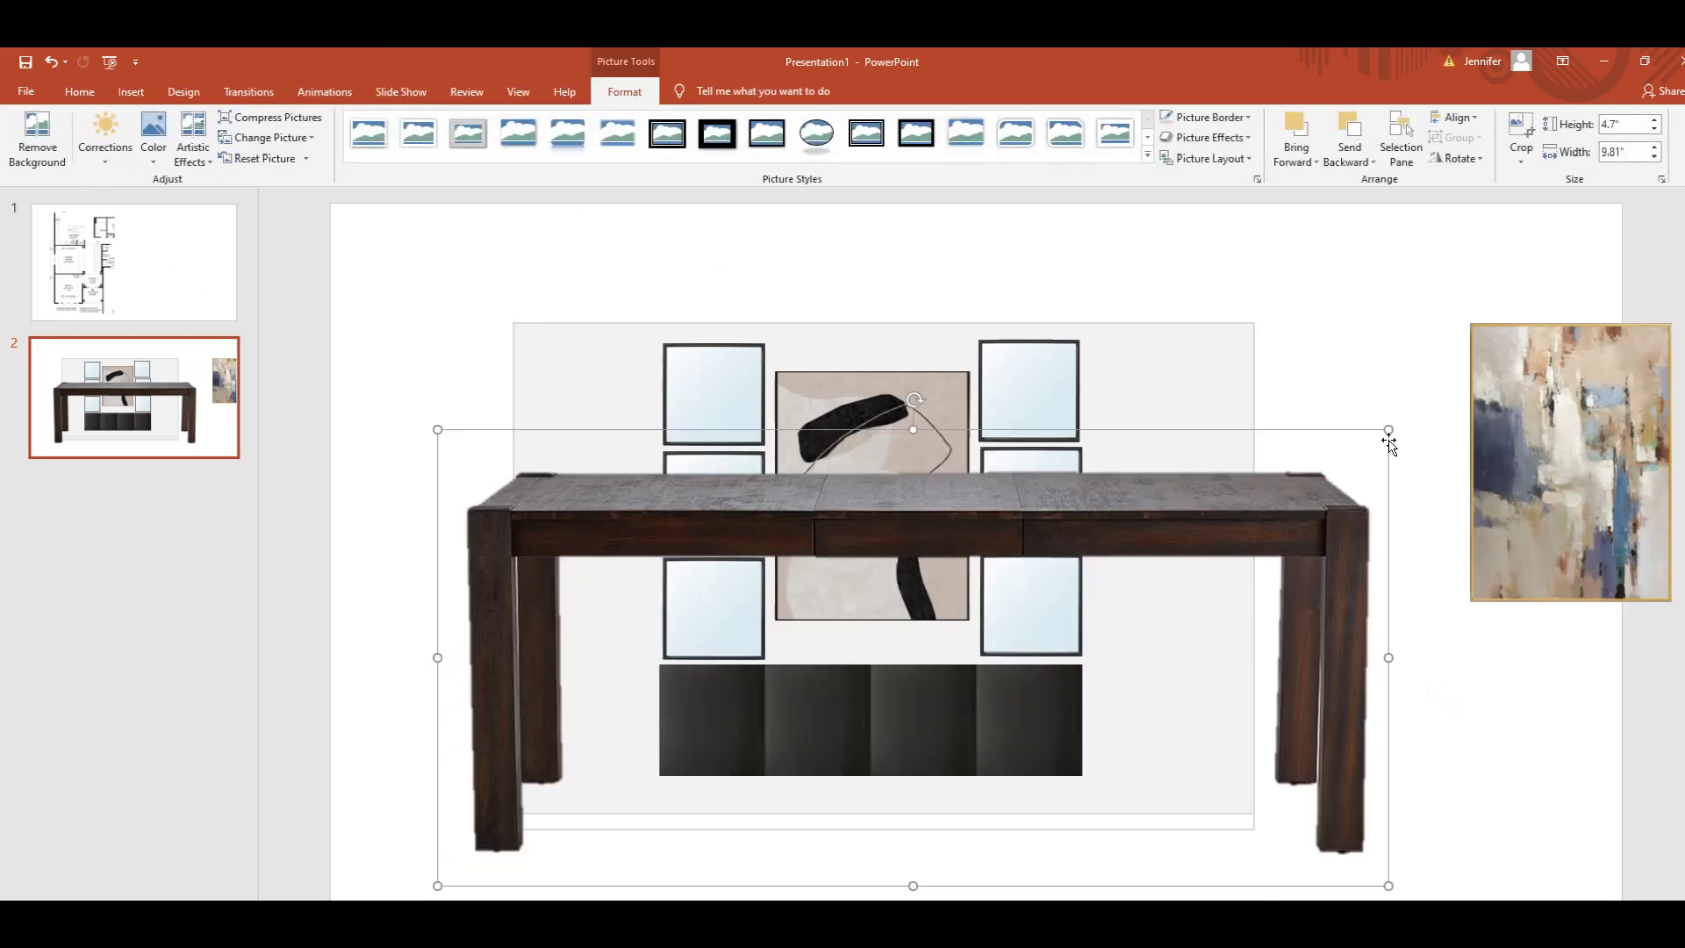
- Shrink the table to 6.06 by 2.9 inches and set it in front of the storage unit
drag(1389, 430, 1027, 637)
drag(698, 652, 821, 696)
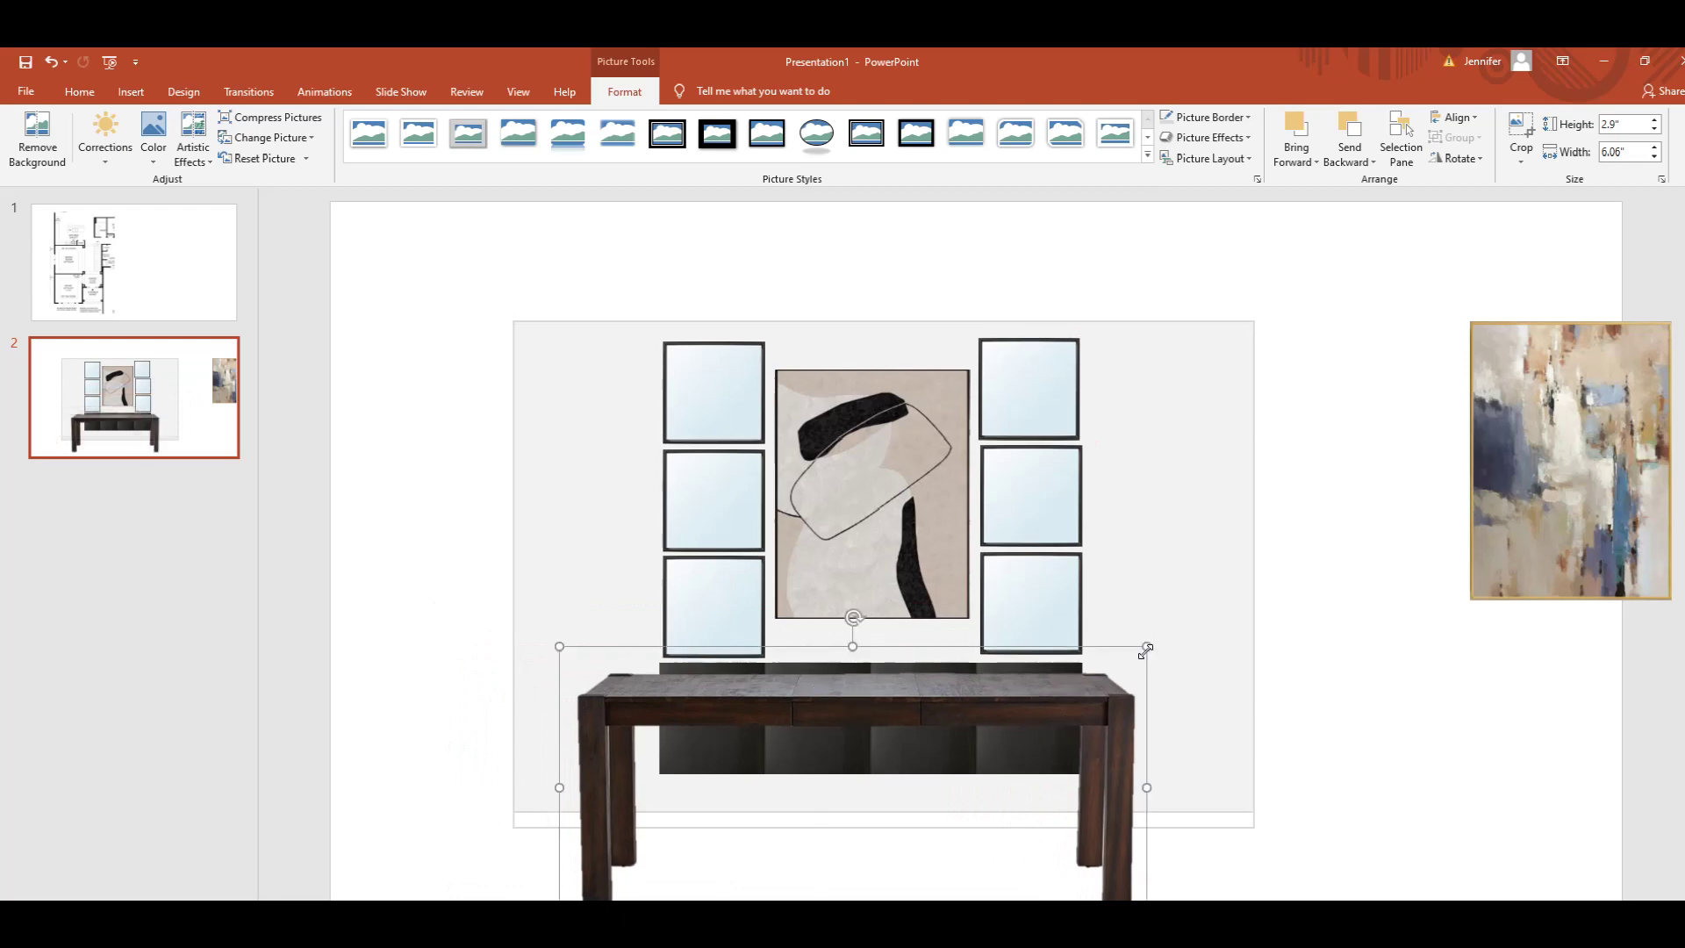
drag(1084, 690, 1094, 702)
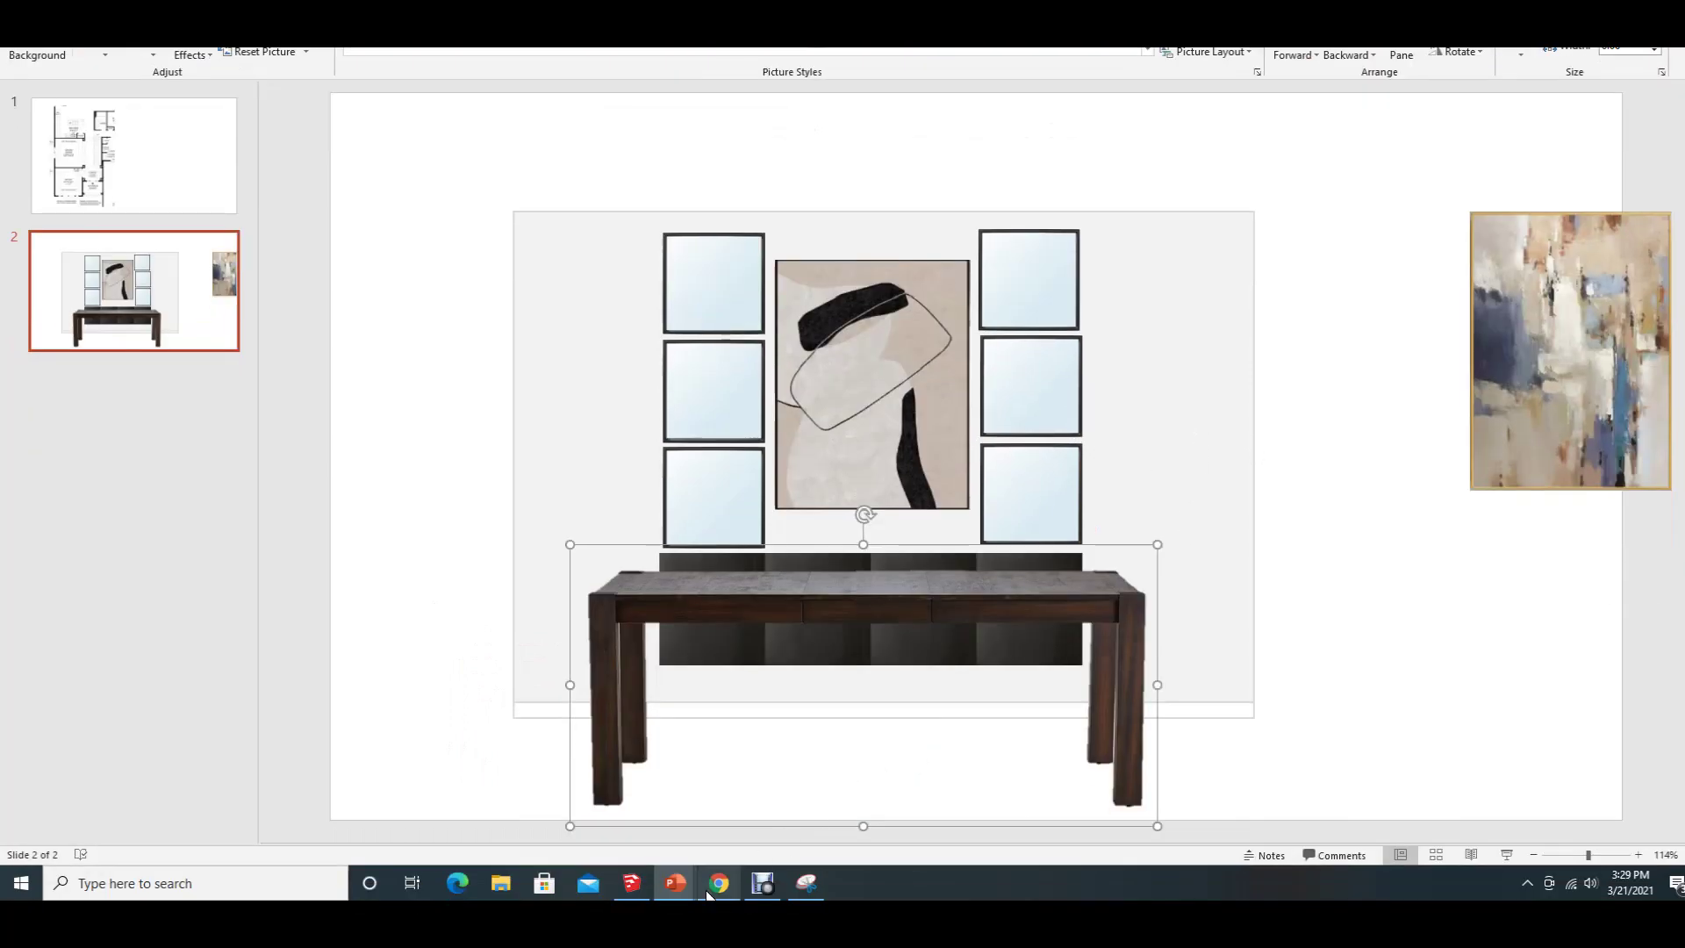
click(713, 888)
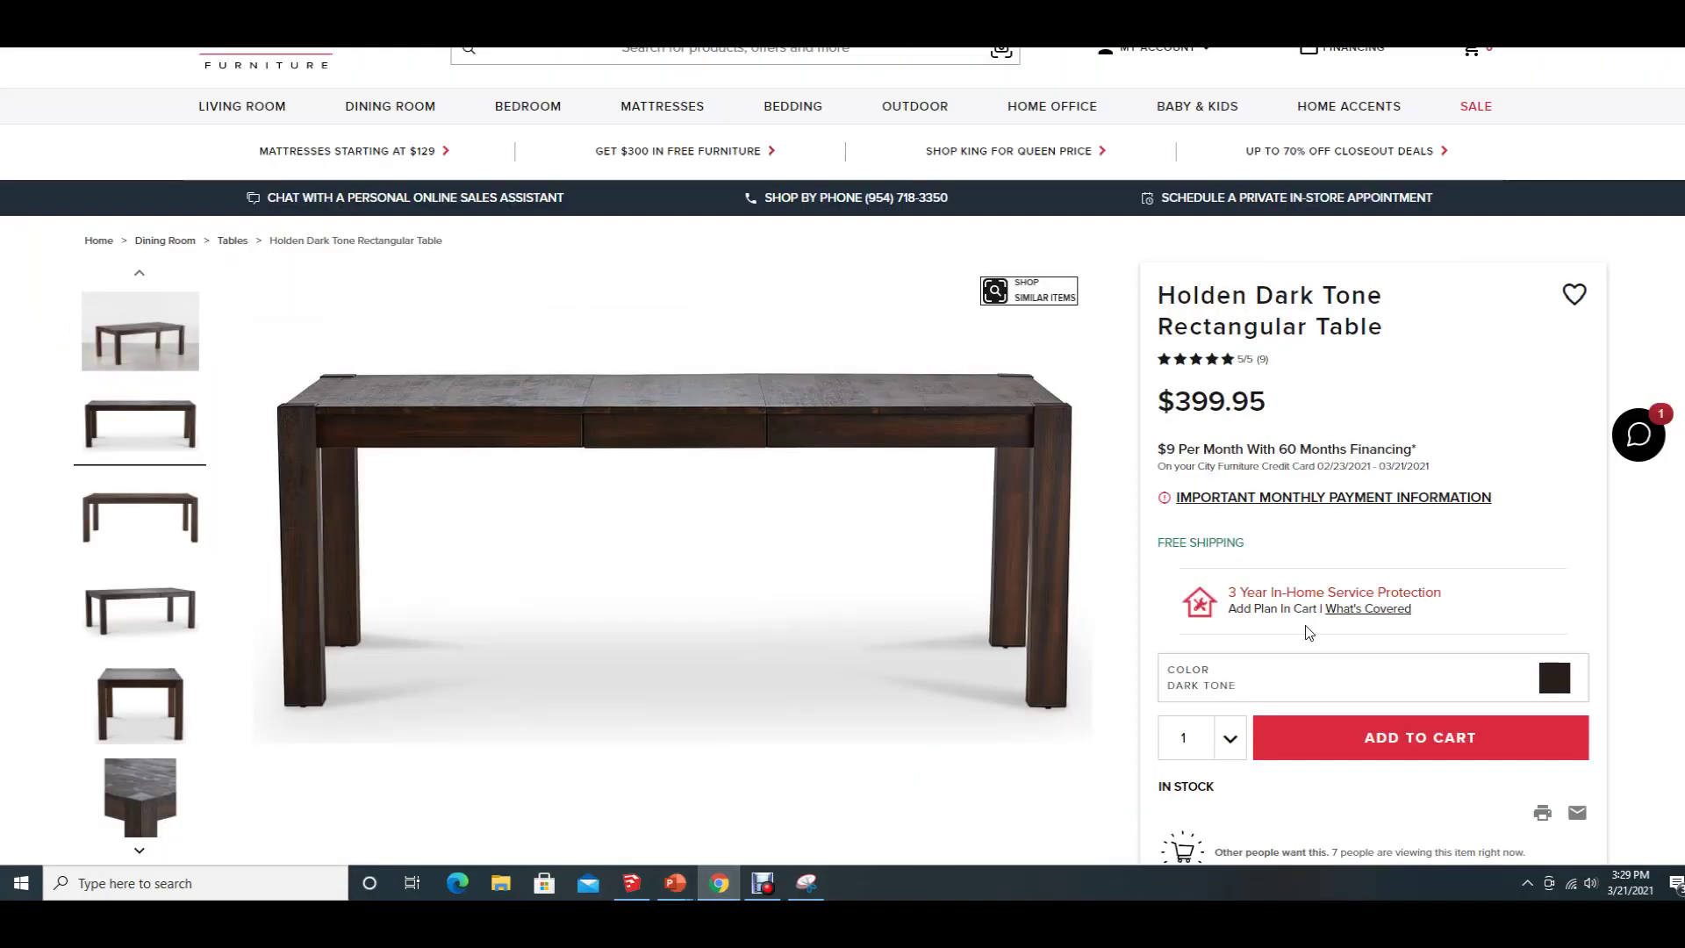
scroll(1147, 658, down, 7)
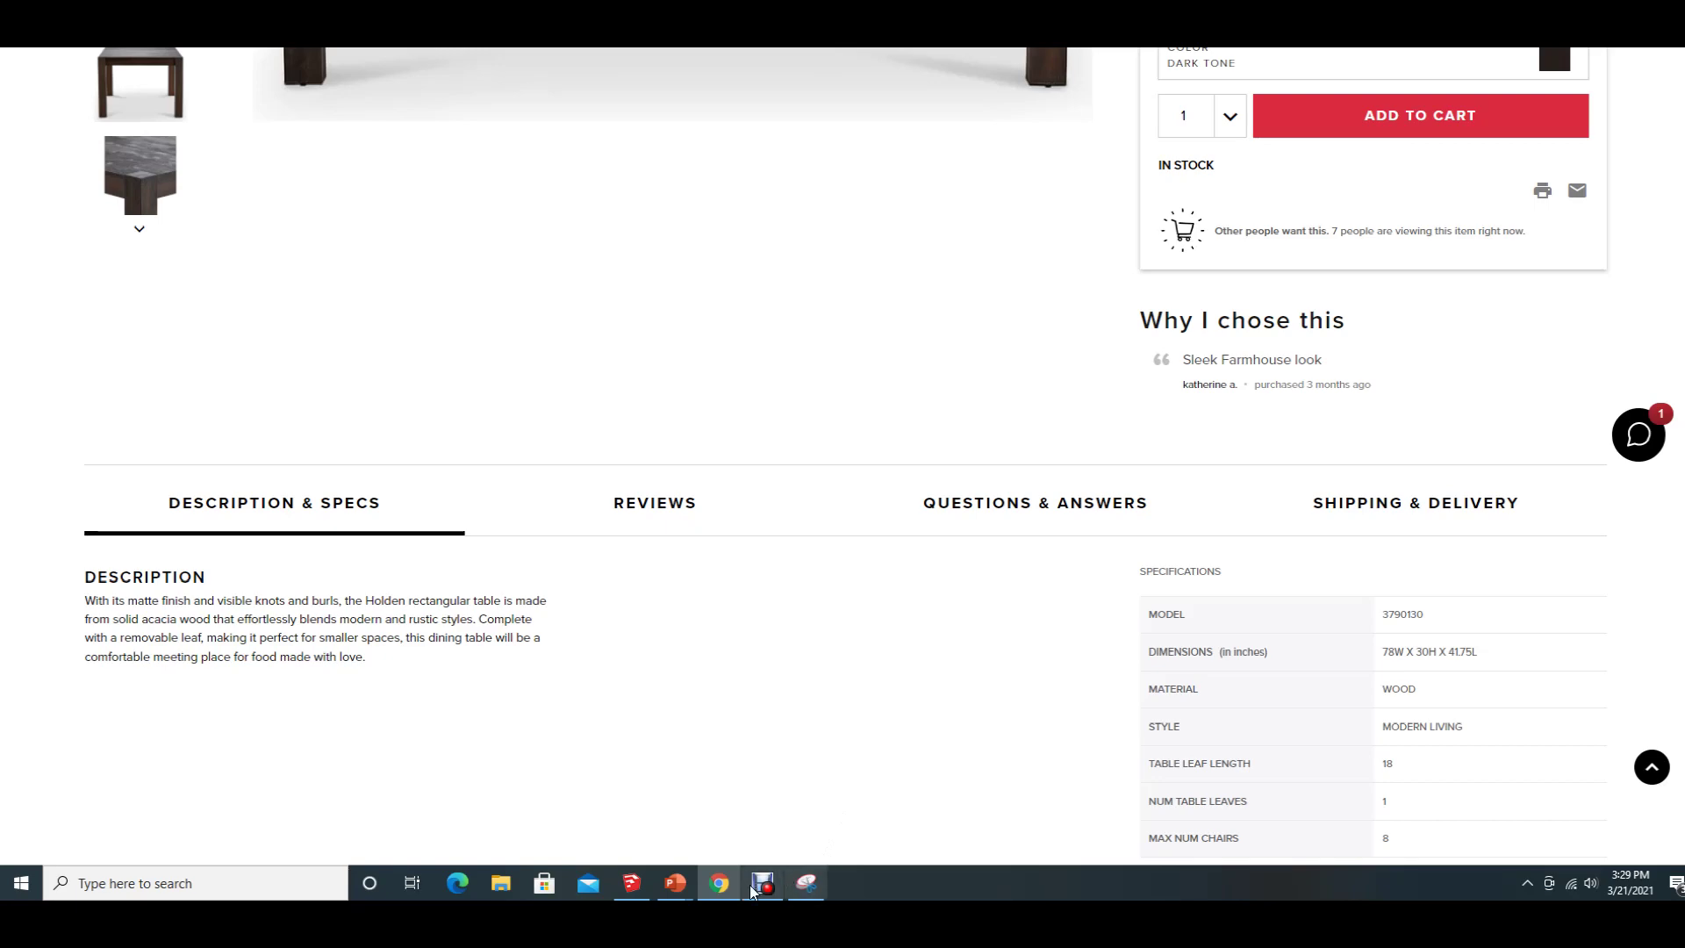
mouse_move(722, 897)
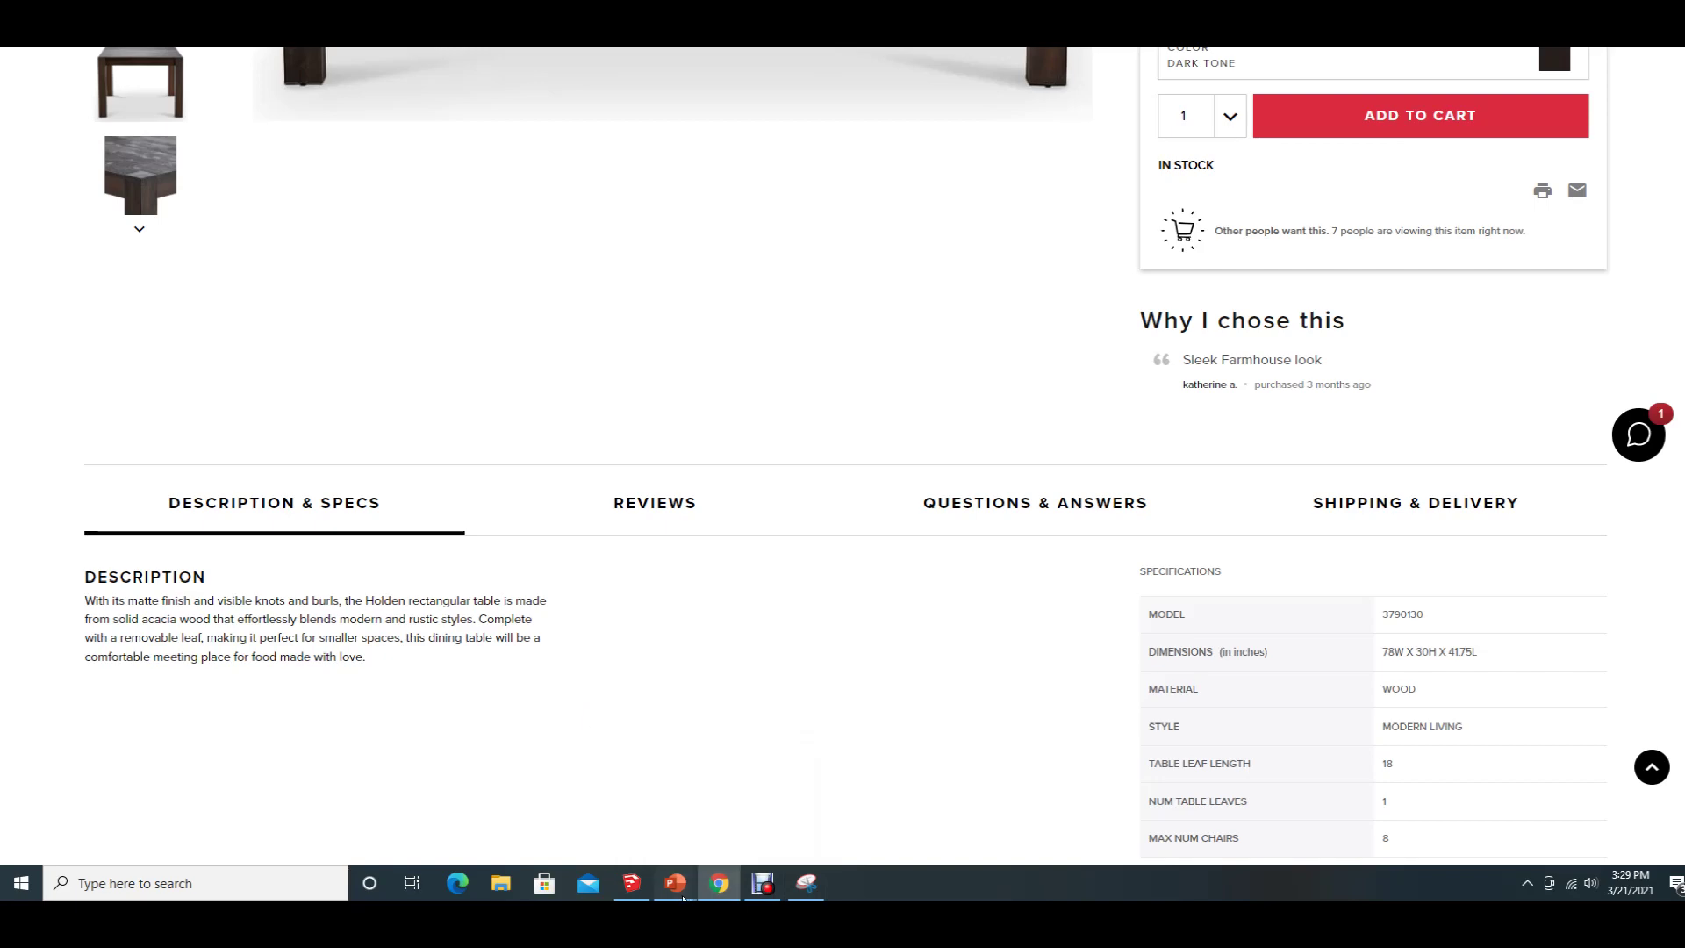
mouse_move(675, 883)
click(789, 856)
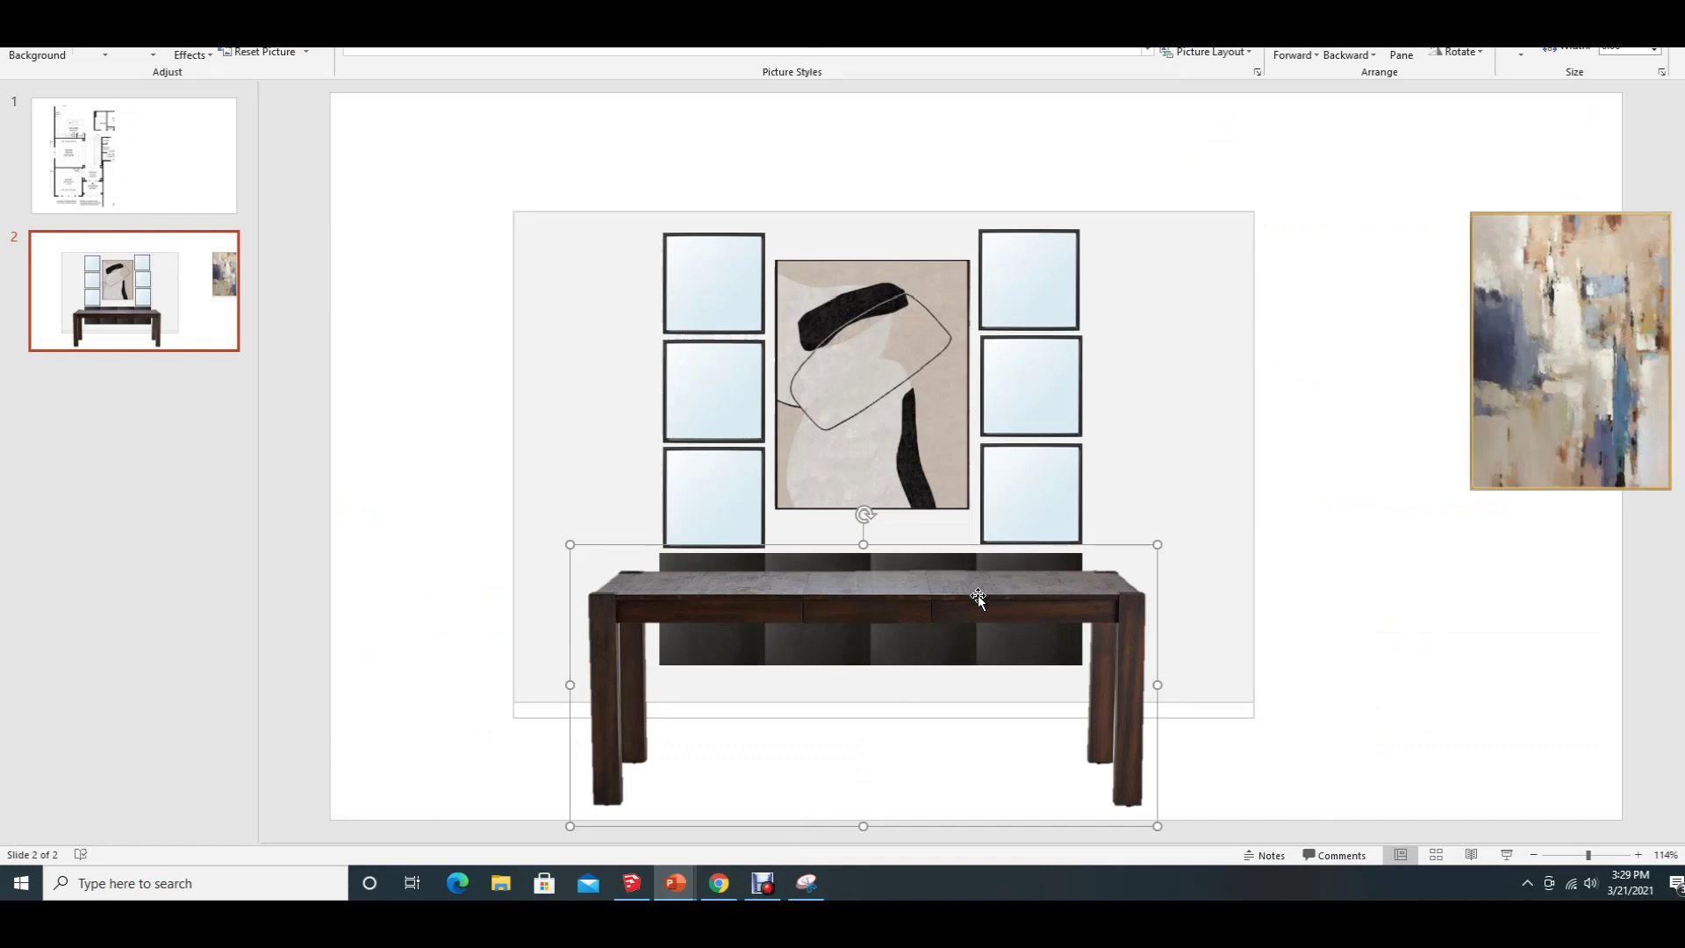
- Move the wooden table photo off the storage unit to the slide's upper right, over the oil painting
drag(940, 590, 946, 591)
click(1332, 647)
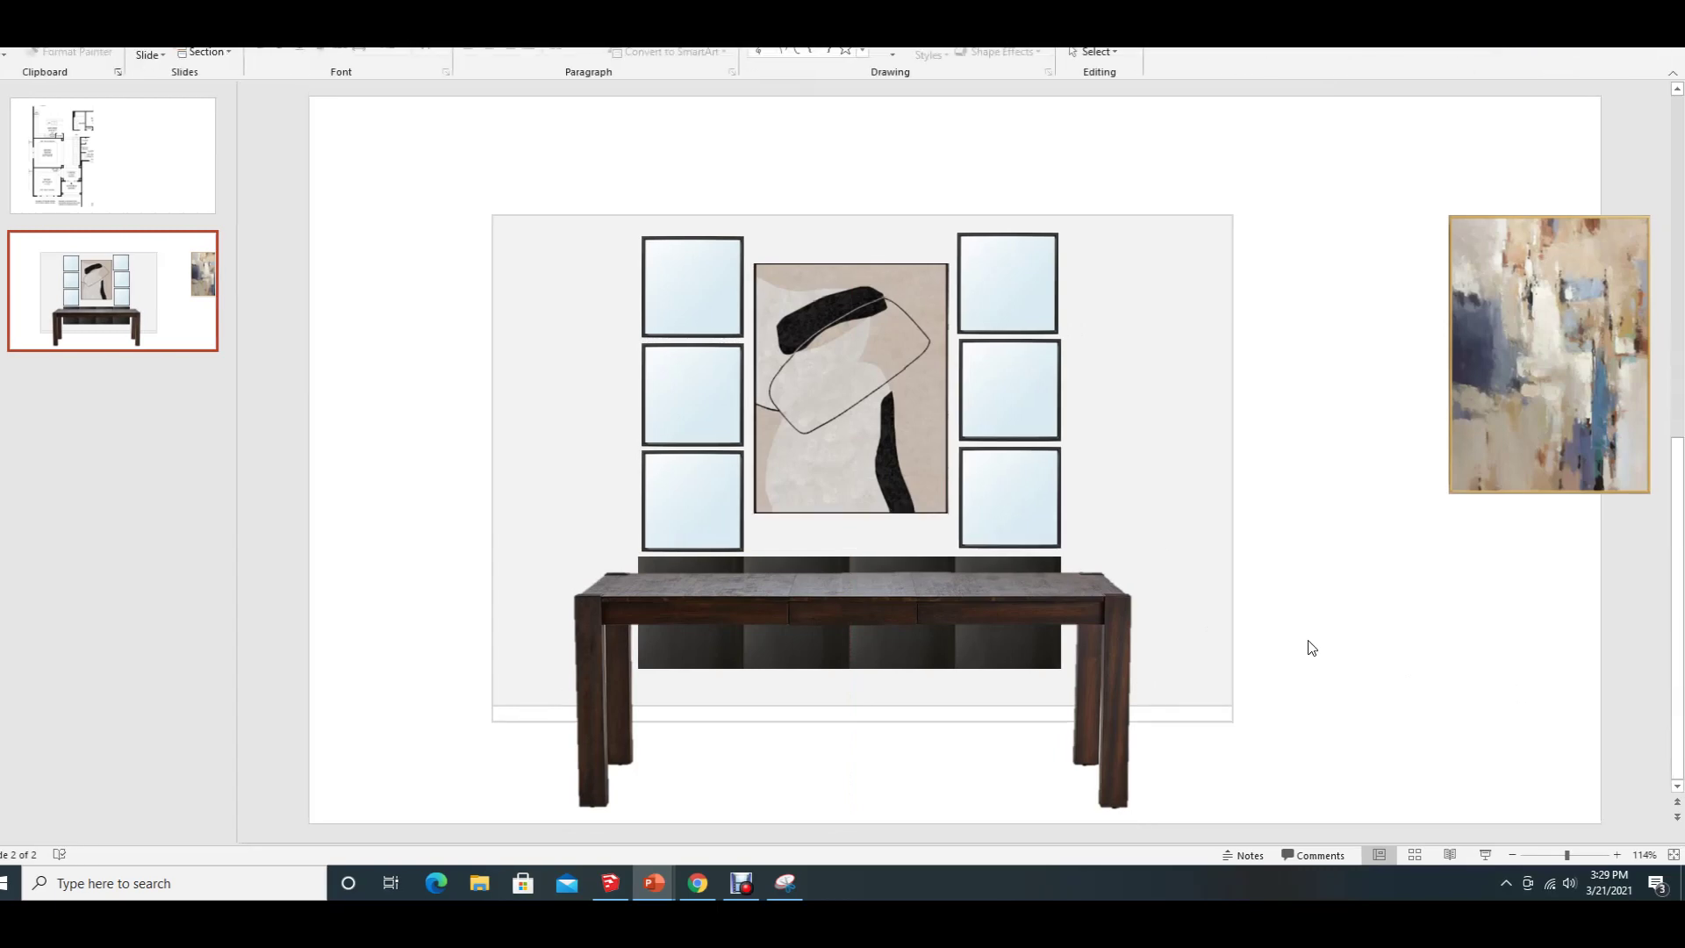
click(804, 599)
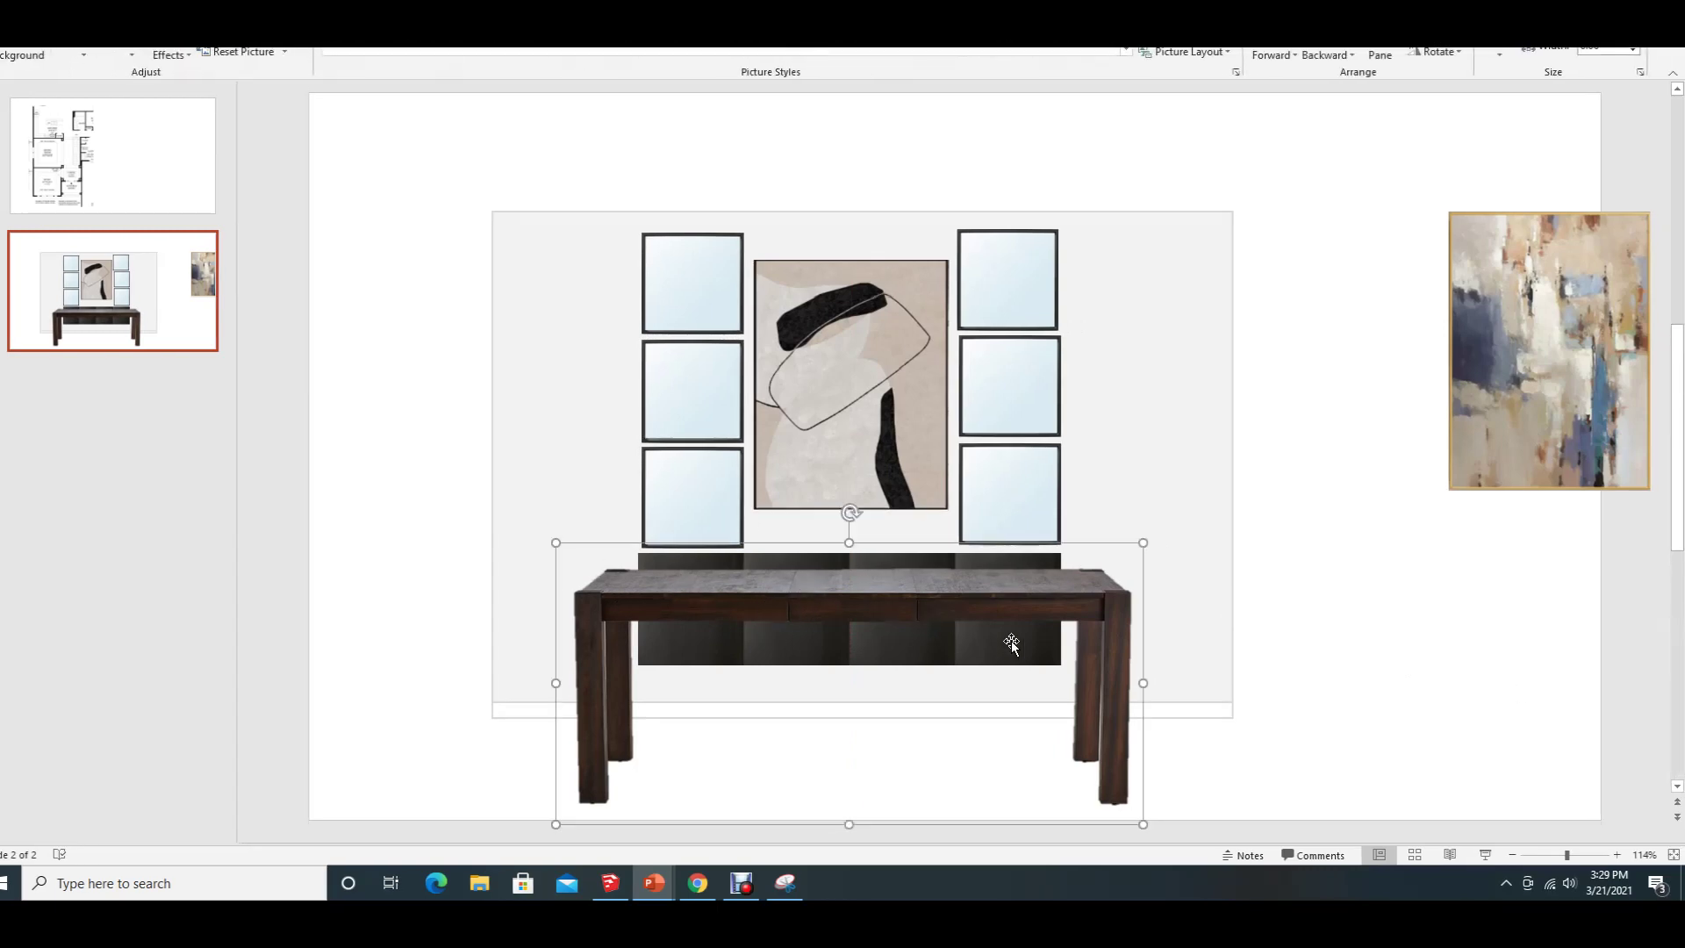
drag(933, 604, 1421, 141)
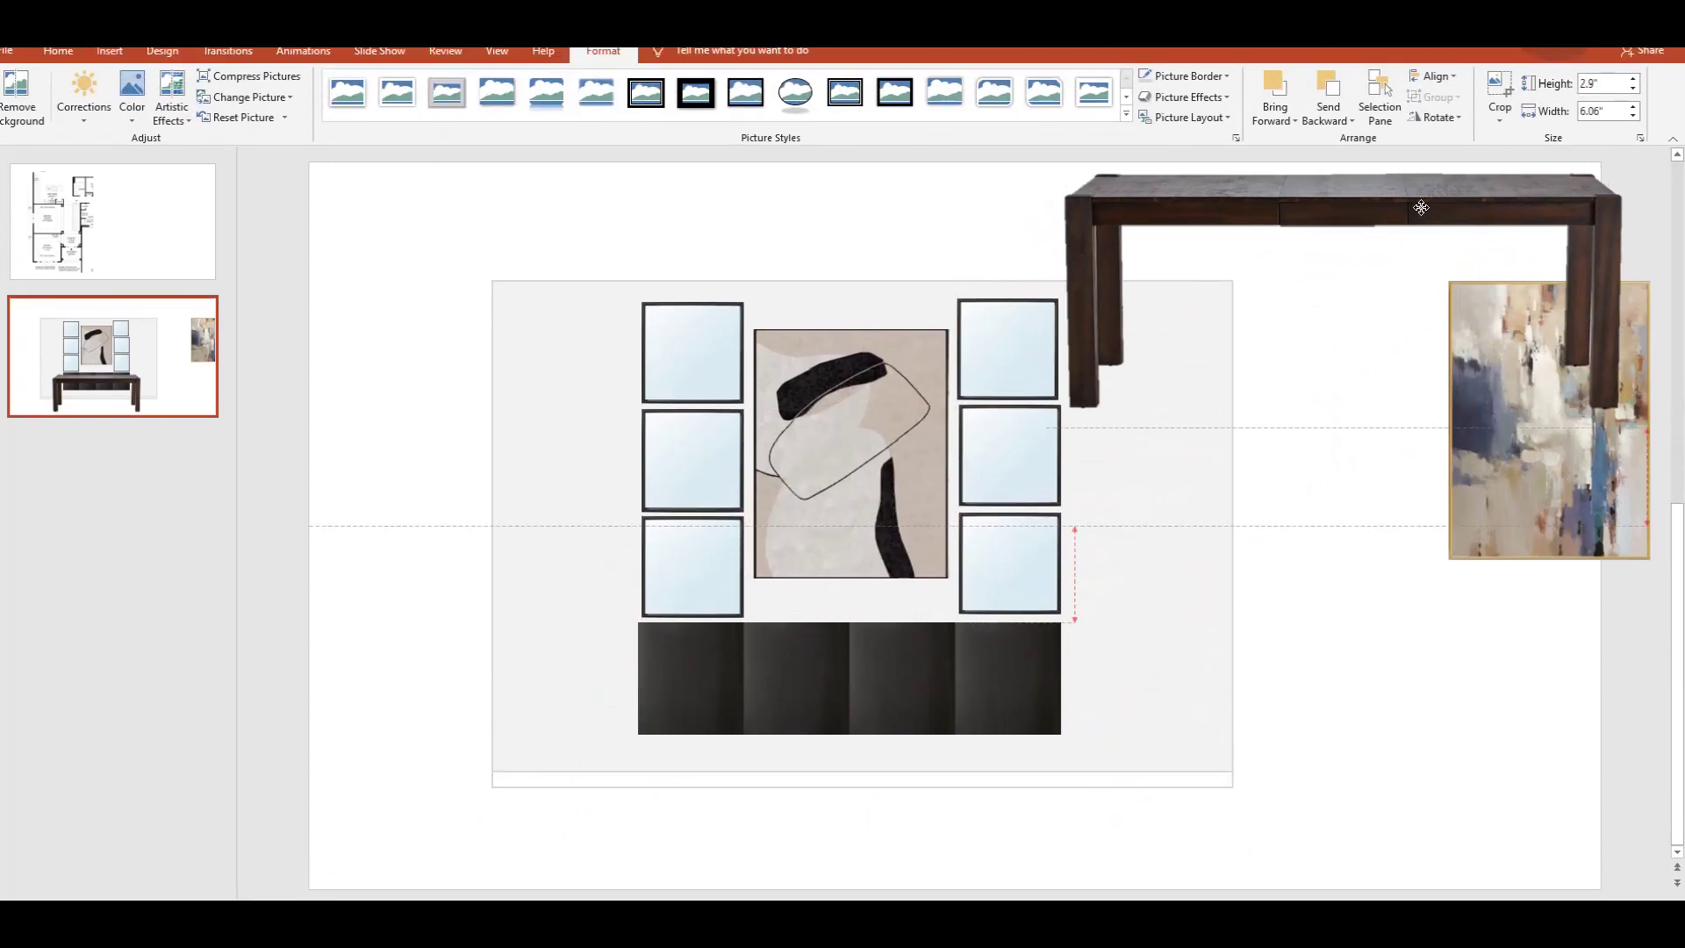
drag(1422, 207, 1534, 243)
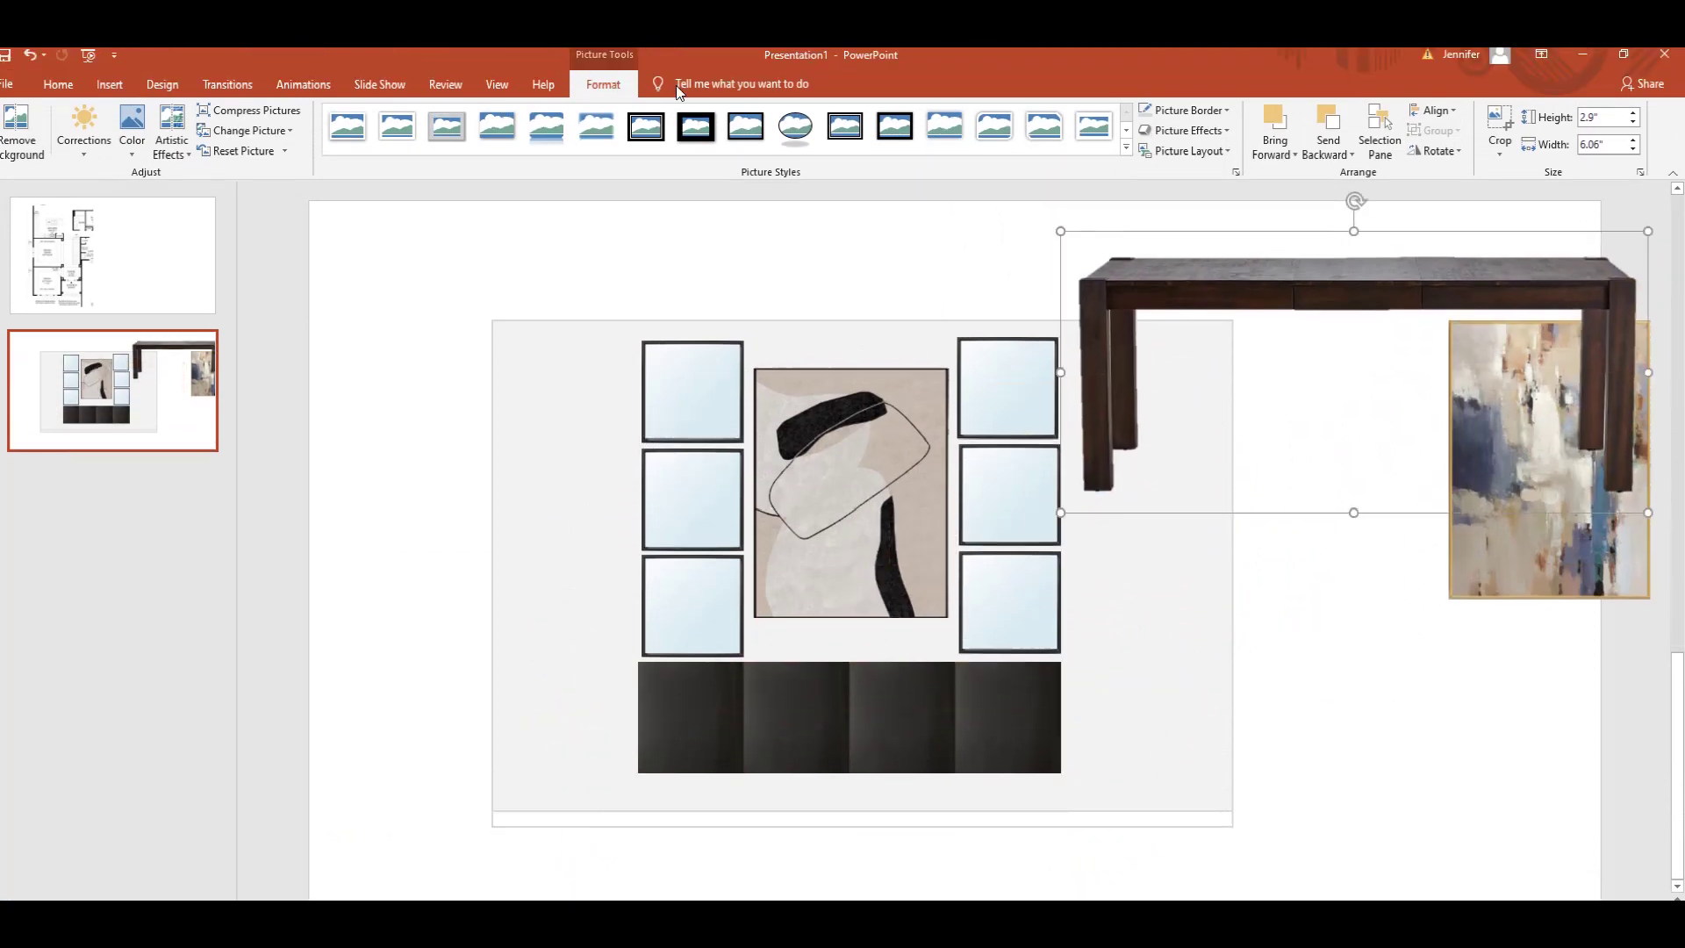
- Draw a long thin rectangle across the lower wall as the table top
click(95, 54)
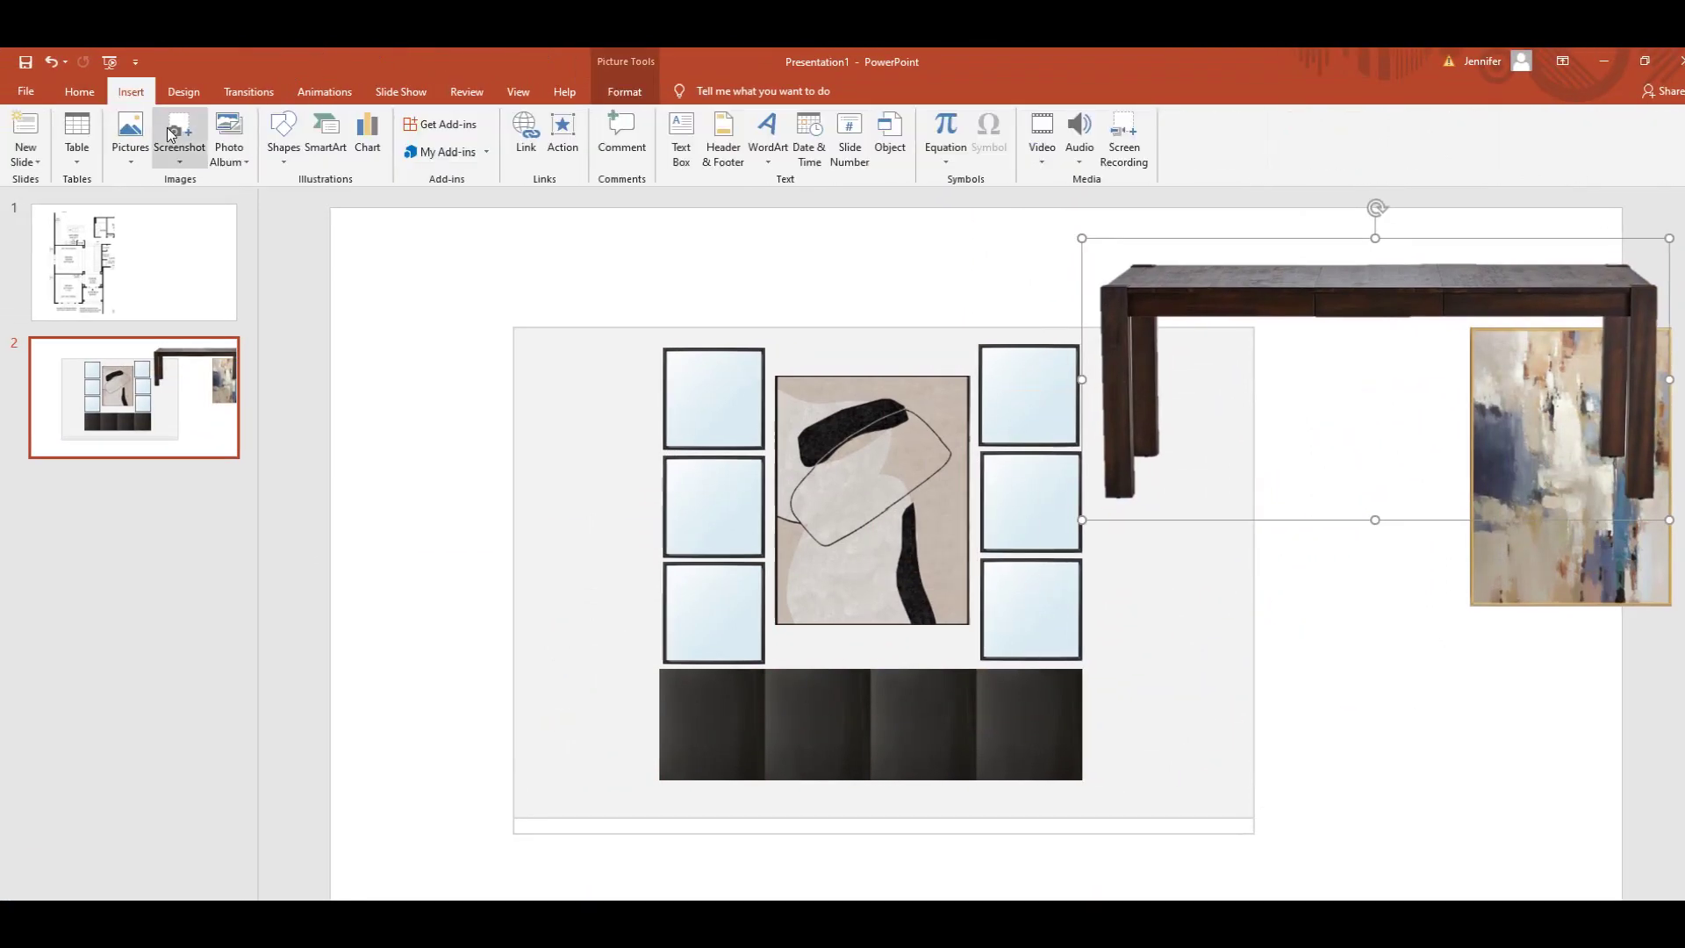
click(299, 151)
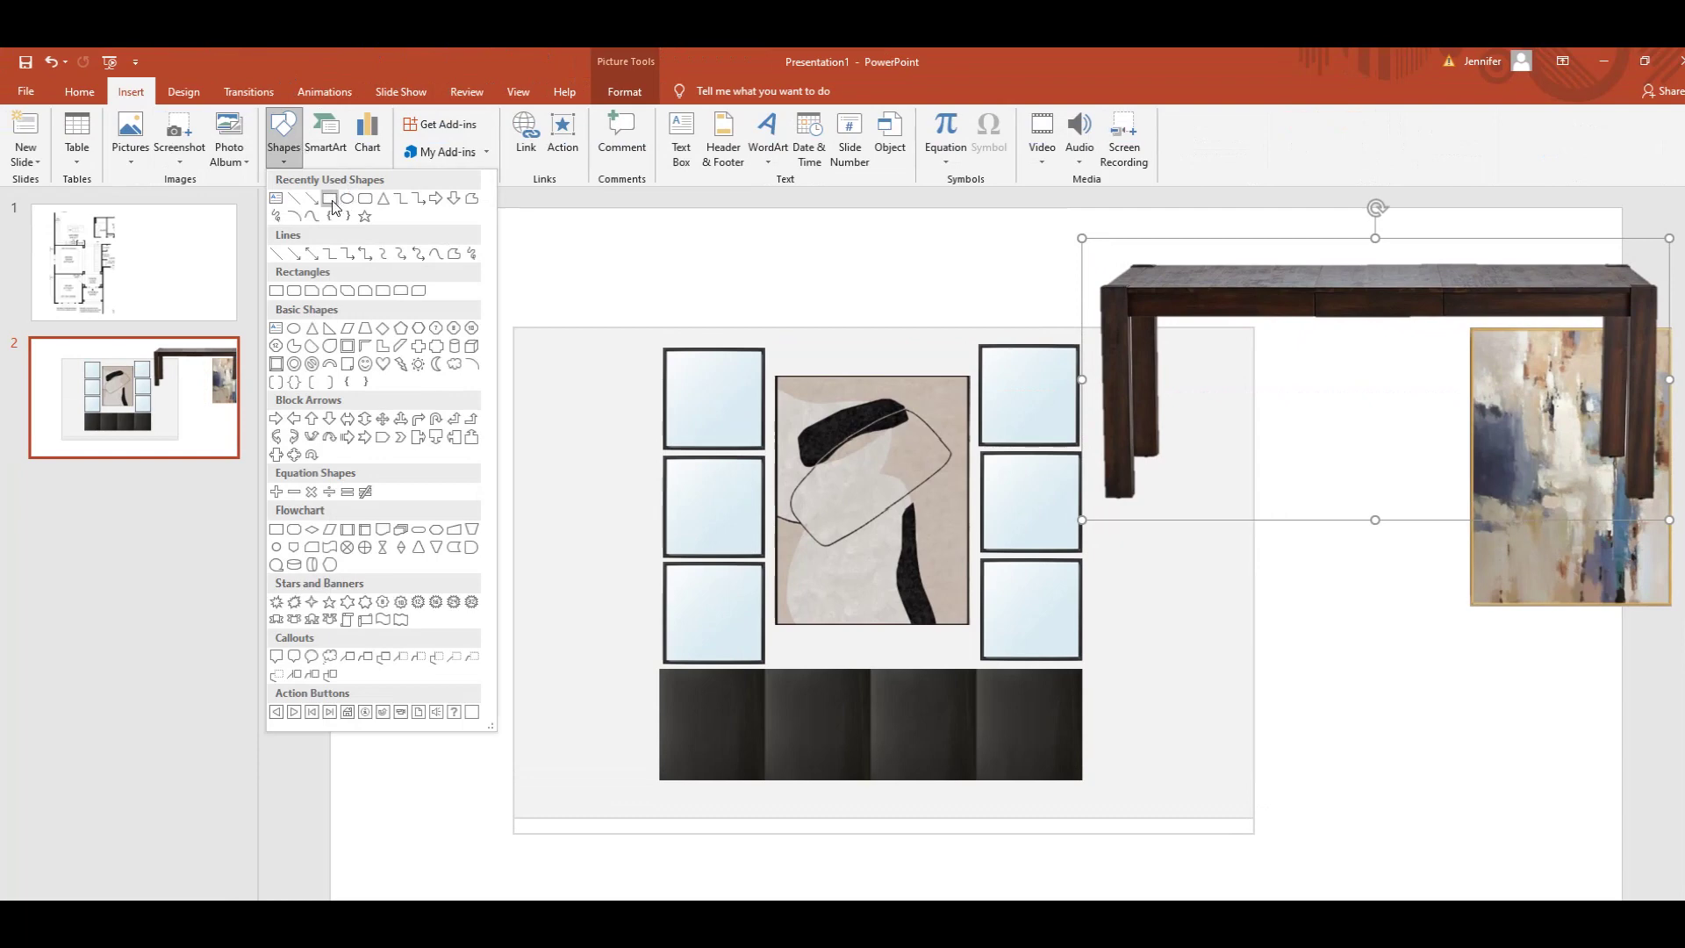
click(330, 201)
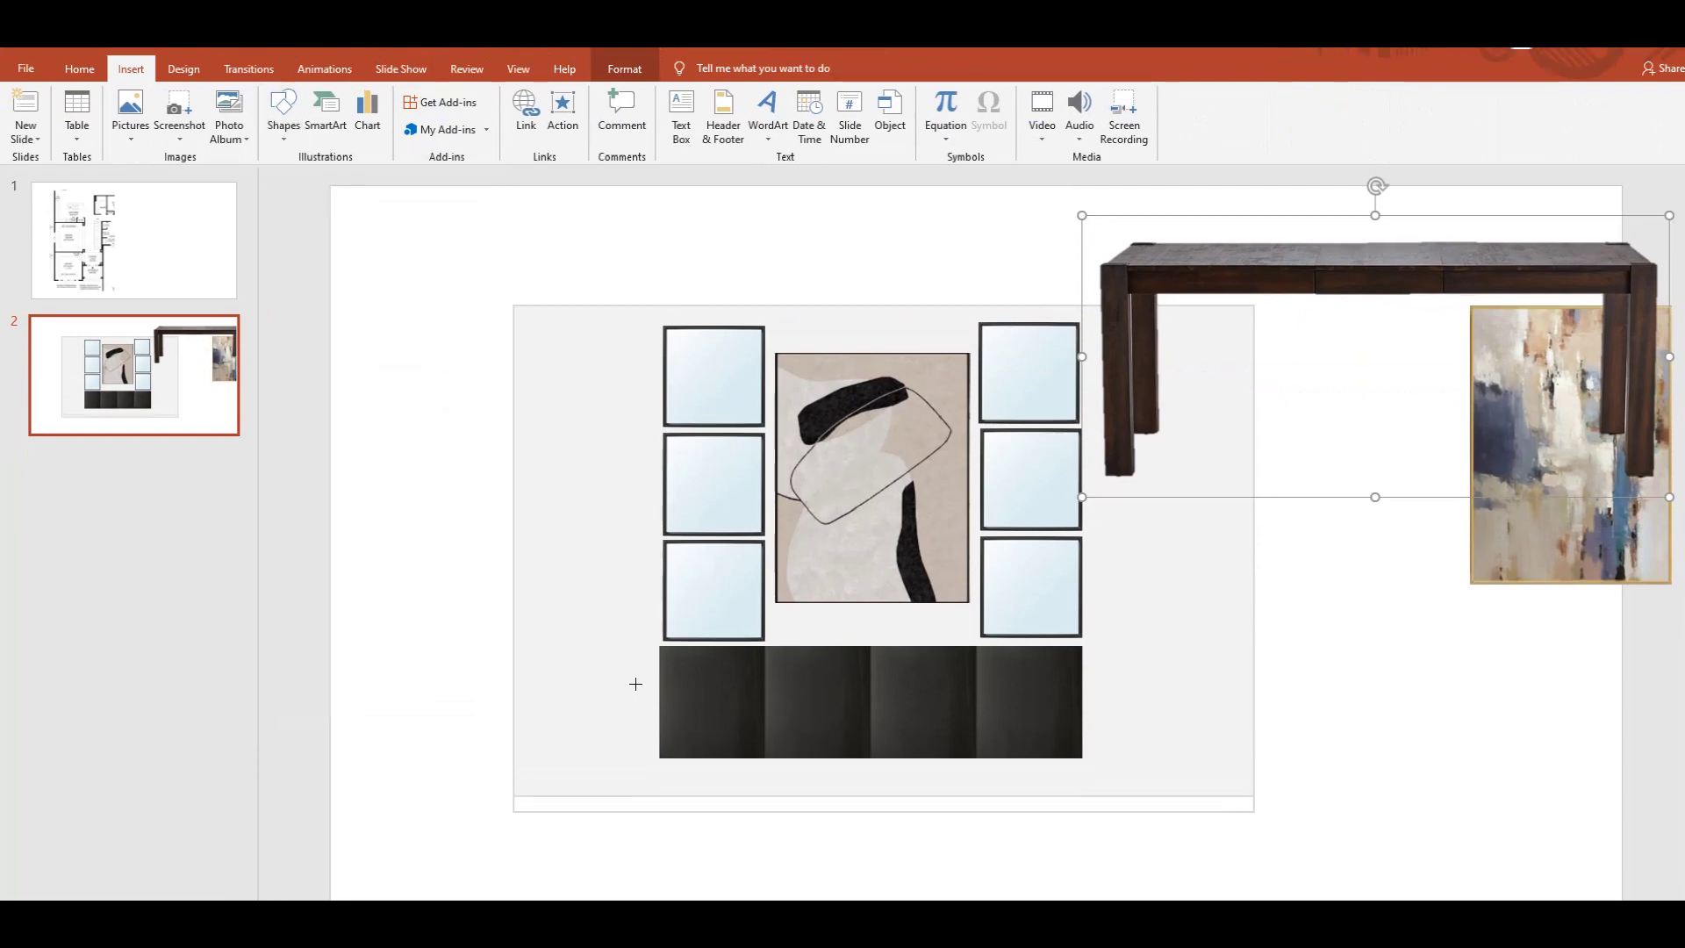
drag(624, 685, 1083, 667)
click(1464, 658)
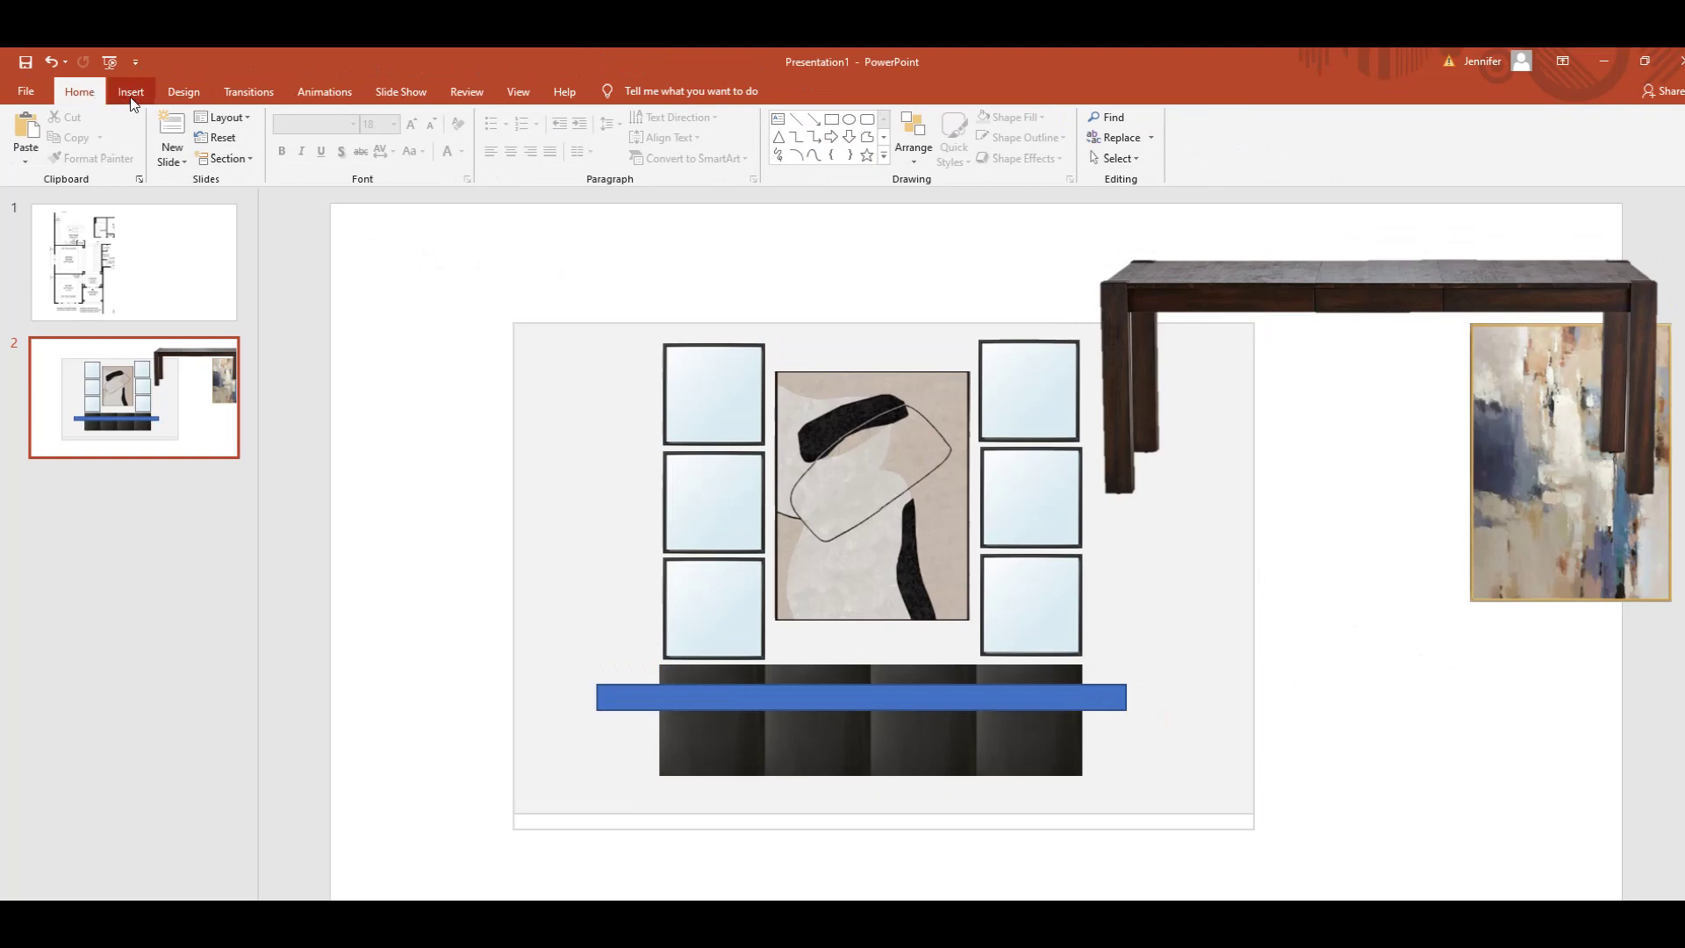
- Add a narrow leg under the bar's left end and a copy at the right end
click(133, 93)
click(283, 132)
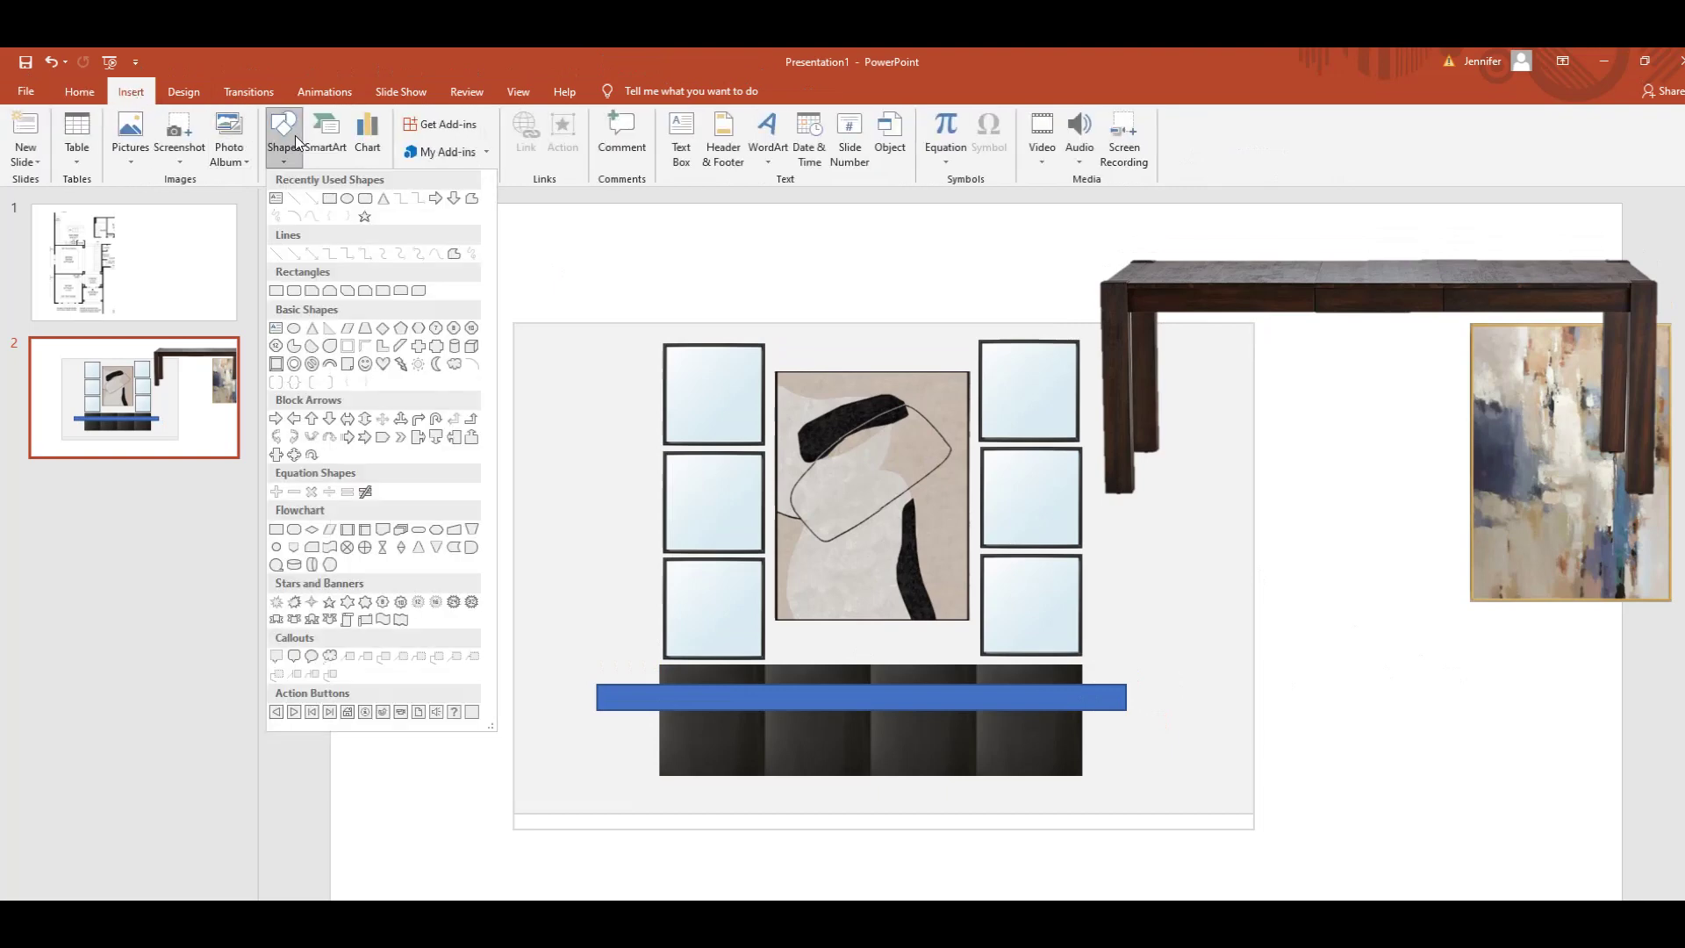
click(332, 215)
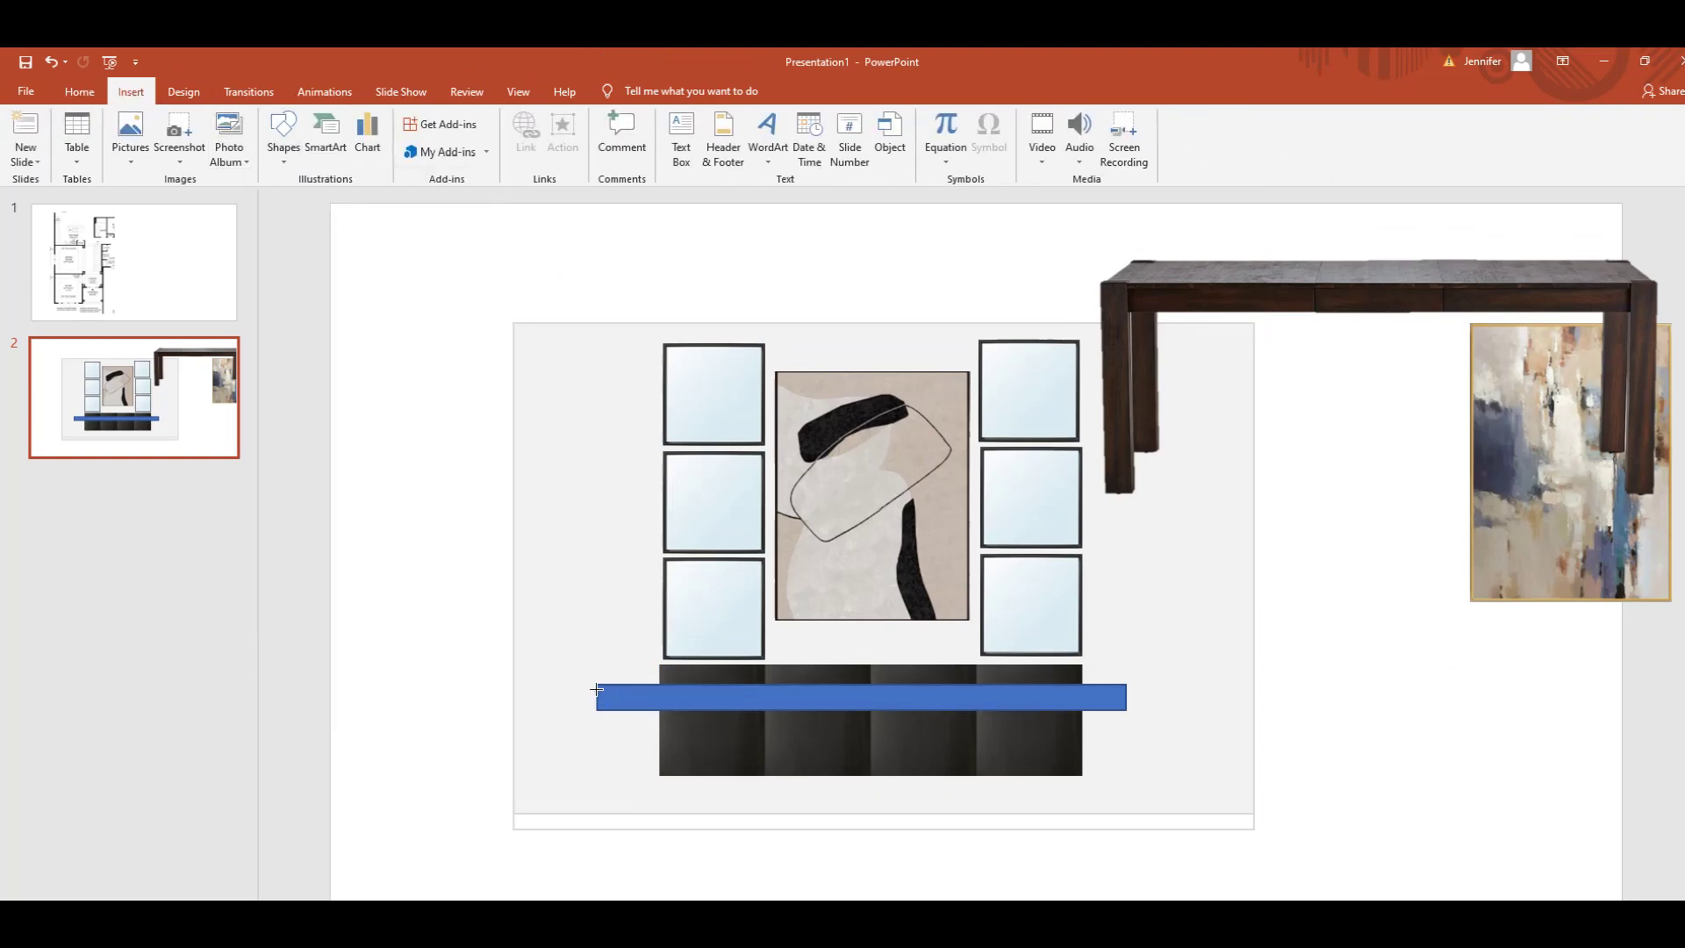
drag(597, 686, 615, 873)
drag(616, 778, 626, 779)
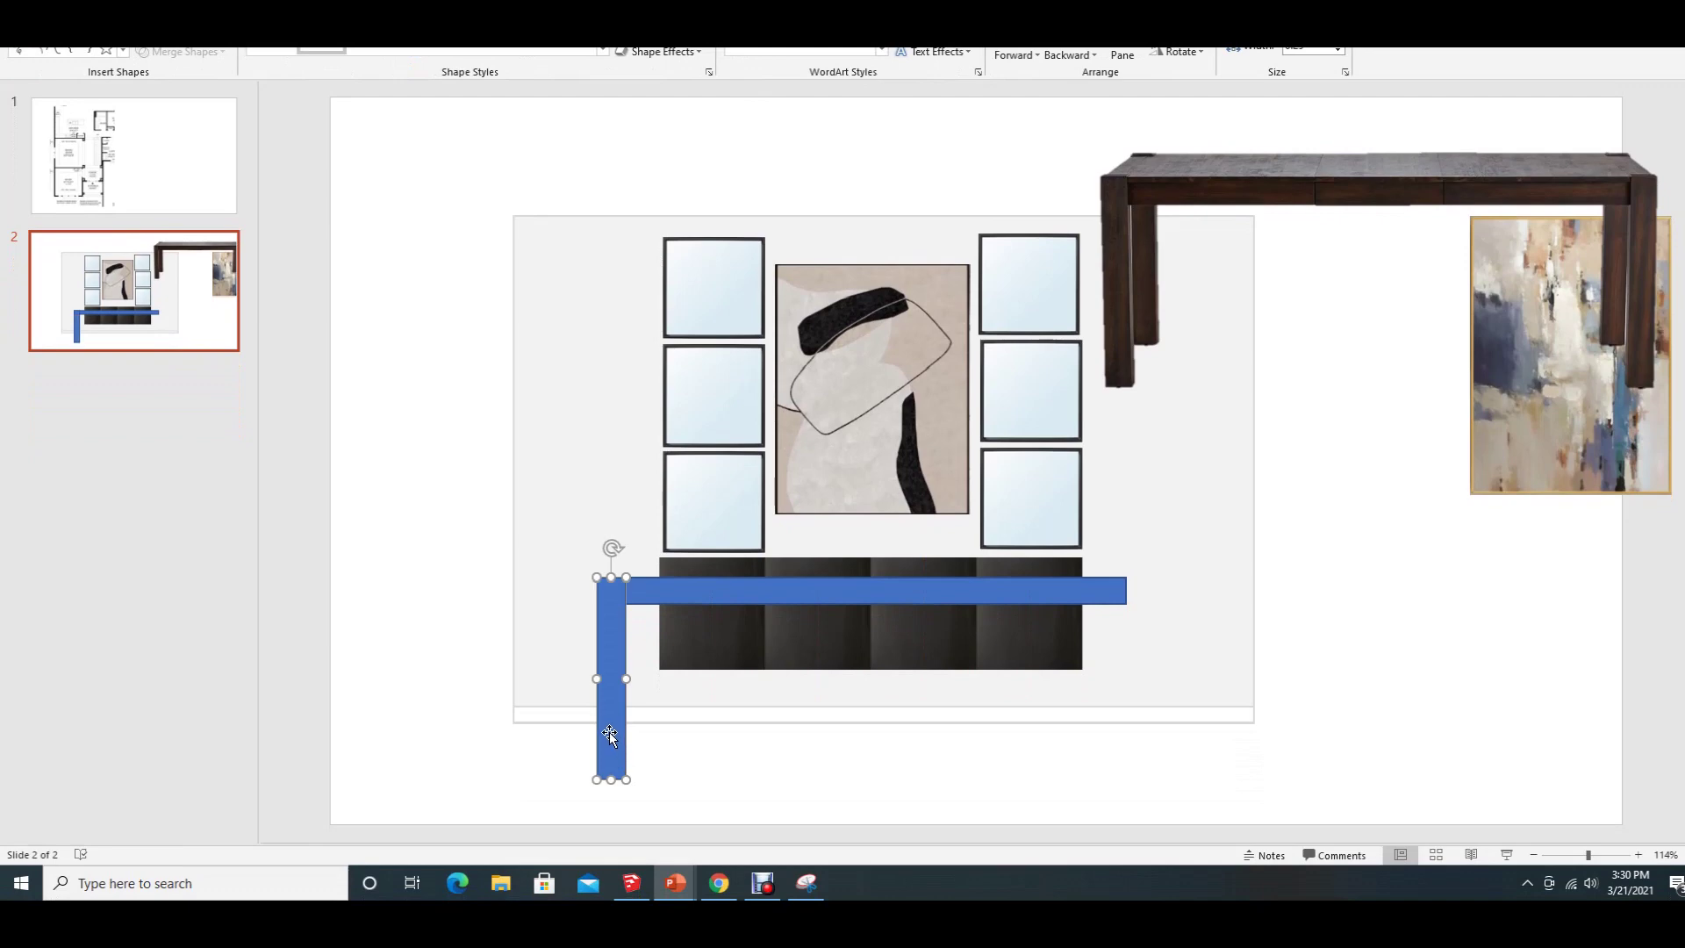
key(ctrl+v)
drag(621, 740, 1115, 718)
click(1393, 689)
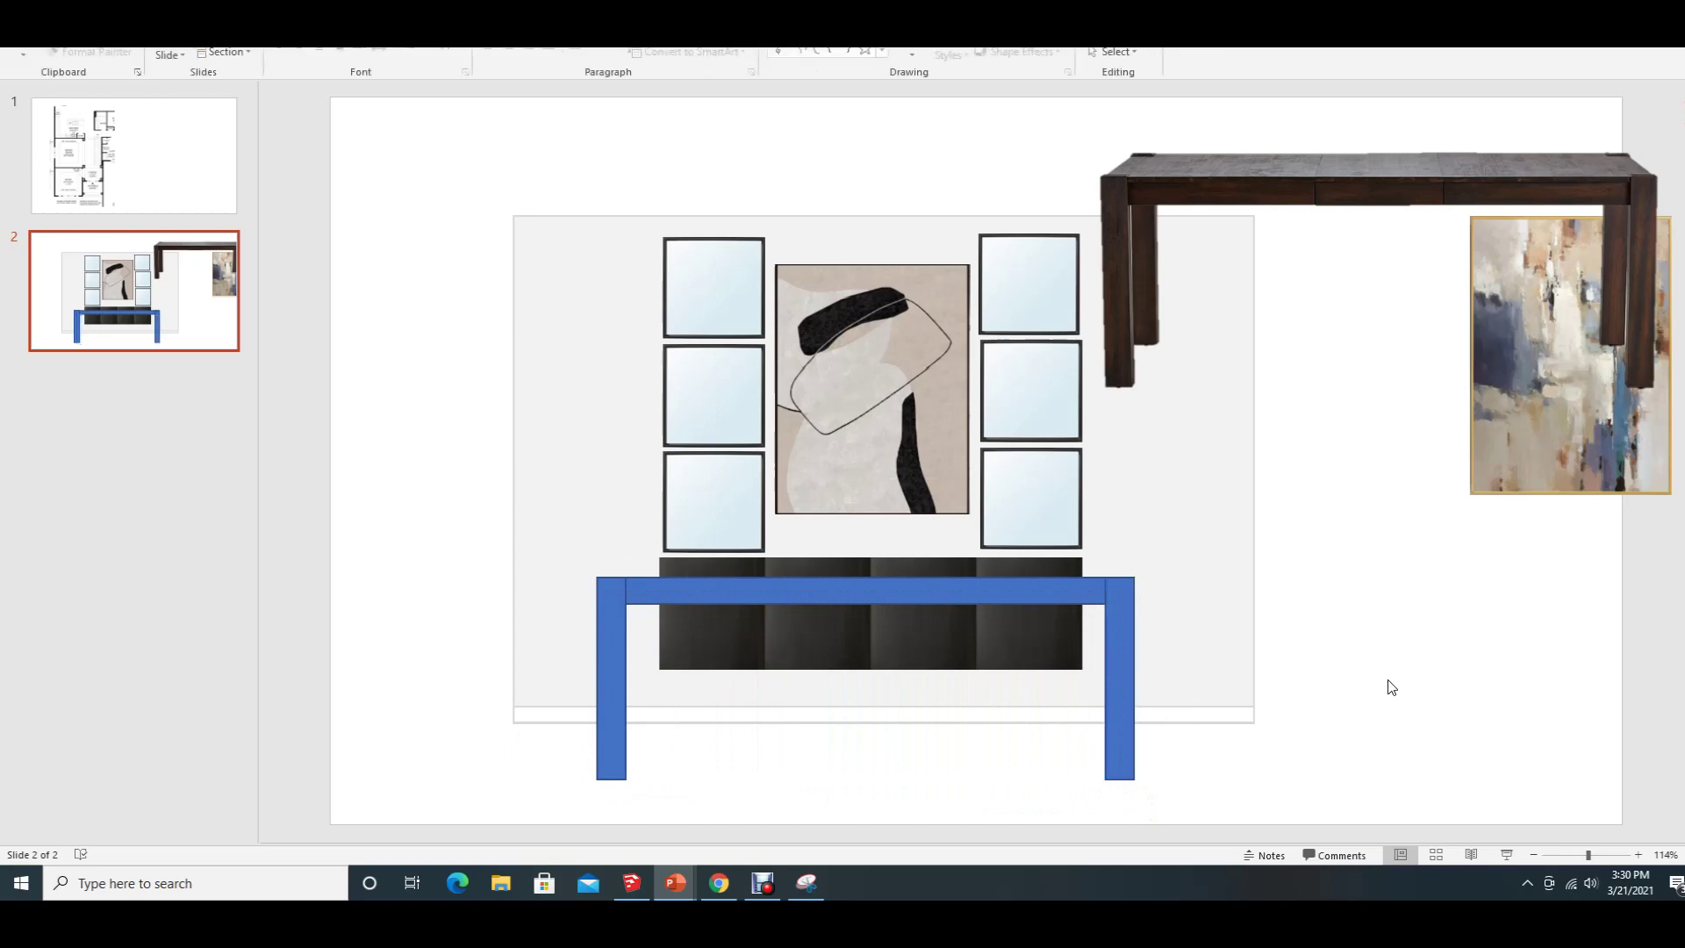
- Fill the table-top bar with dark brown sampled from the wooden table photo
click(1300, 211)
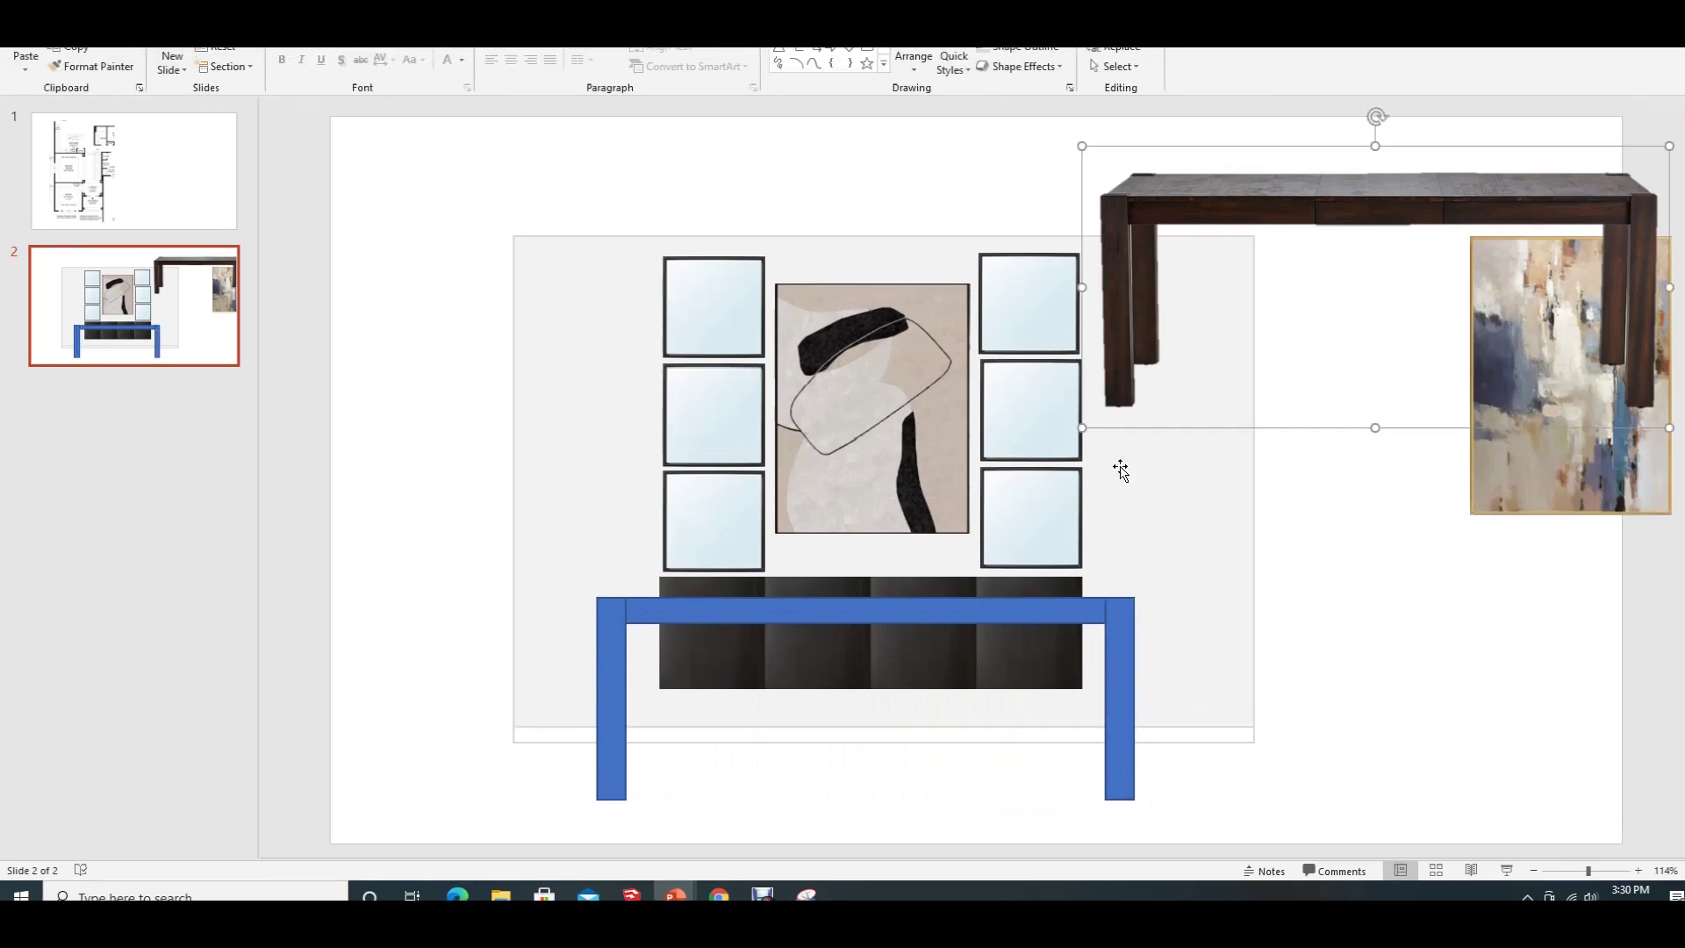
click(808, 607)
right_click(804, 612)
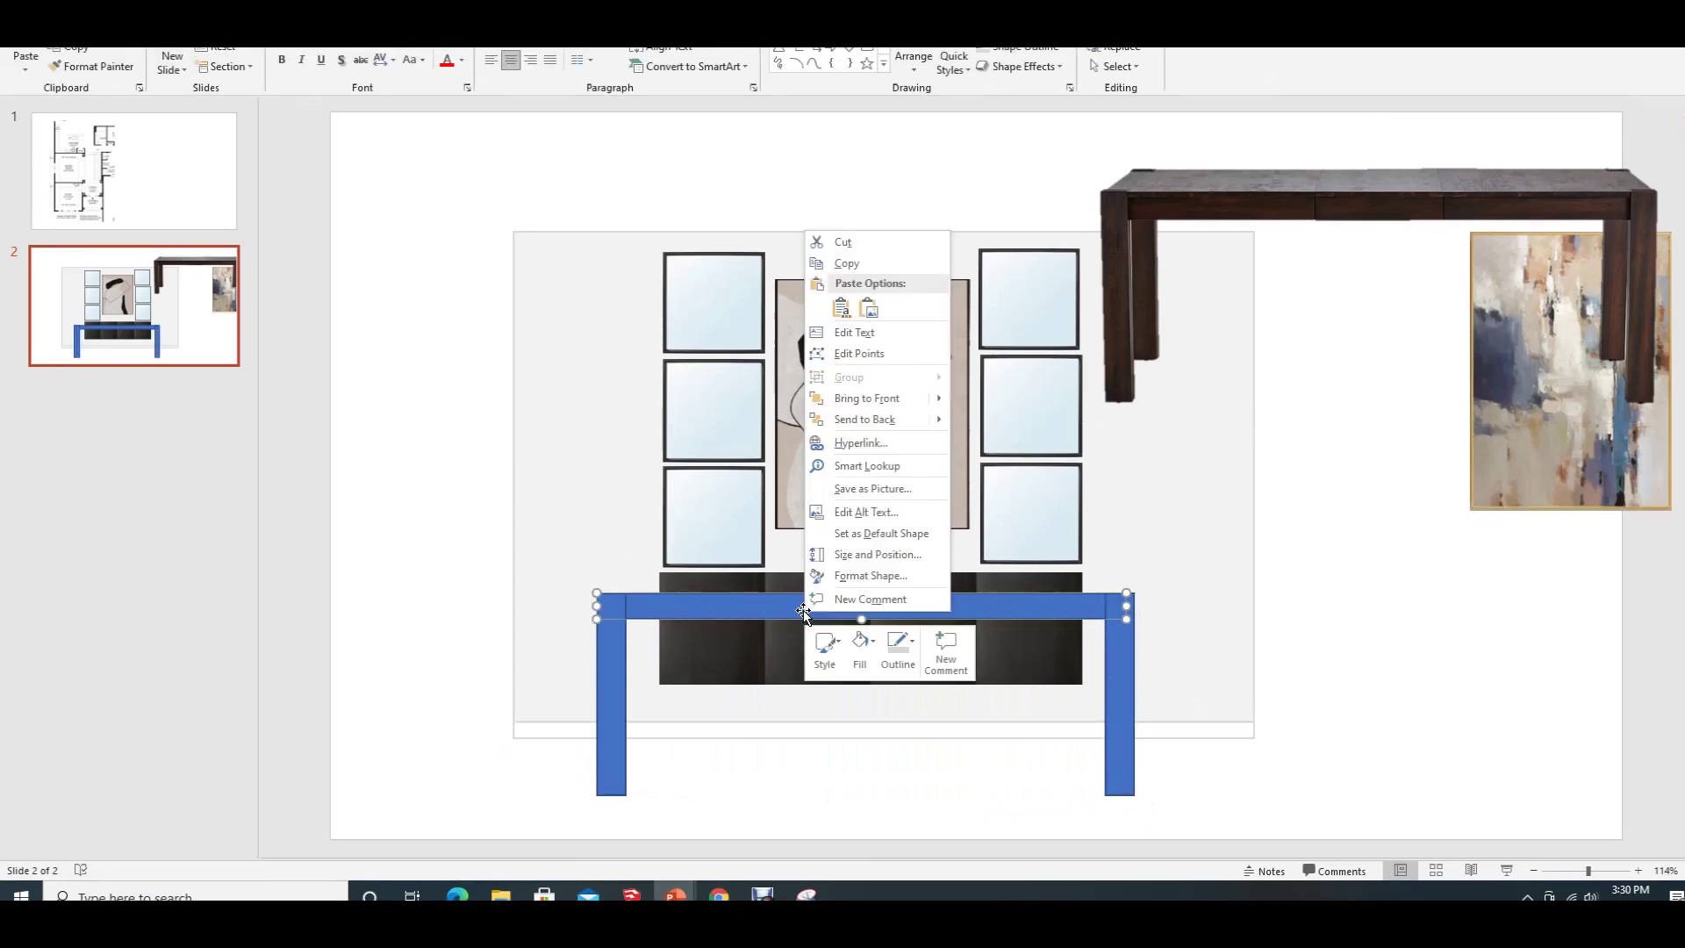
click(854, 646)
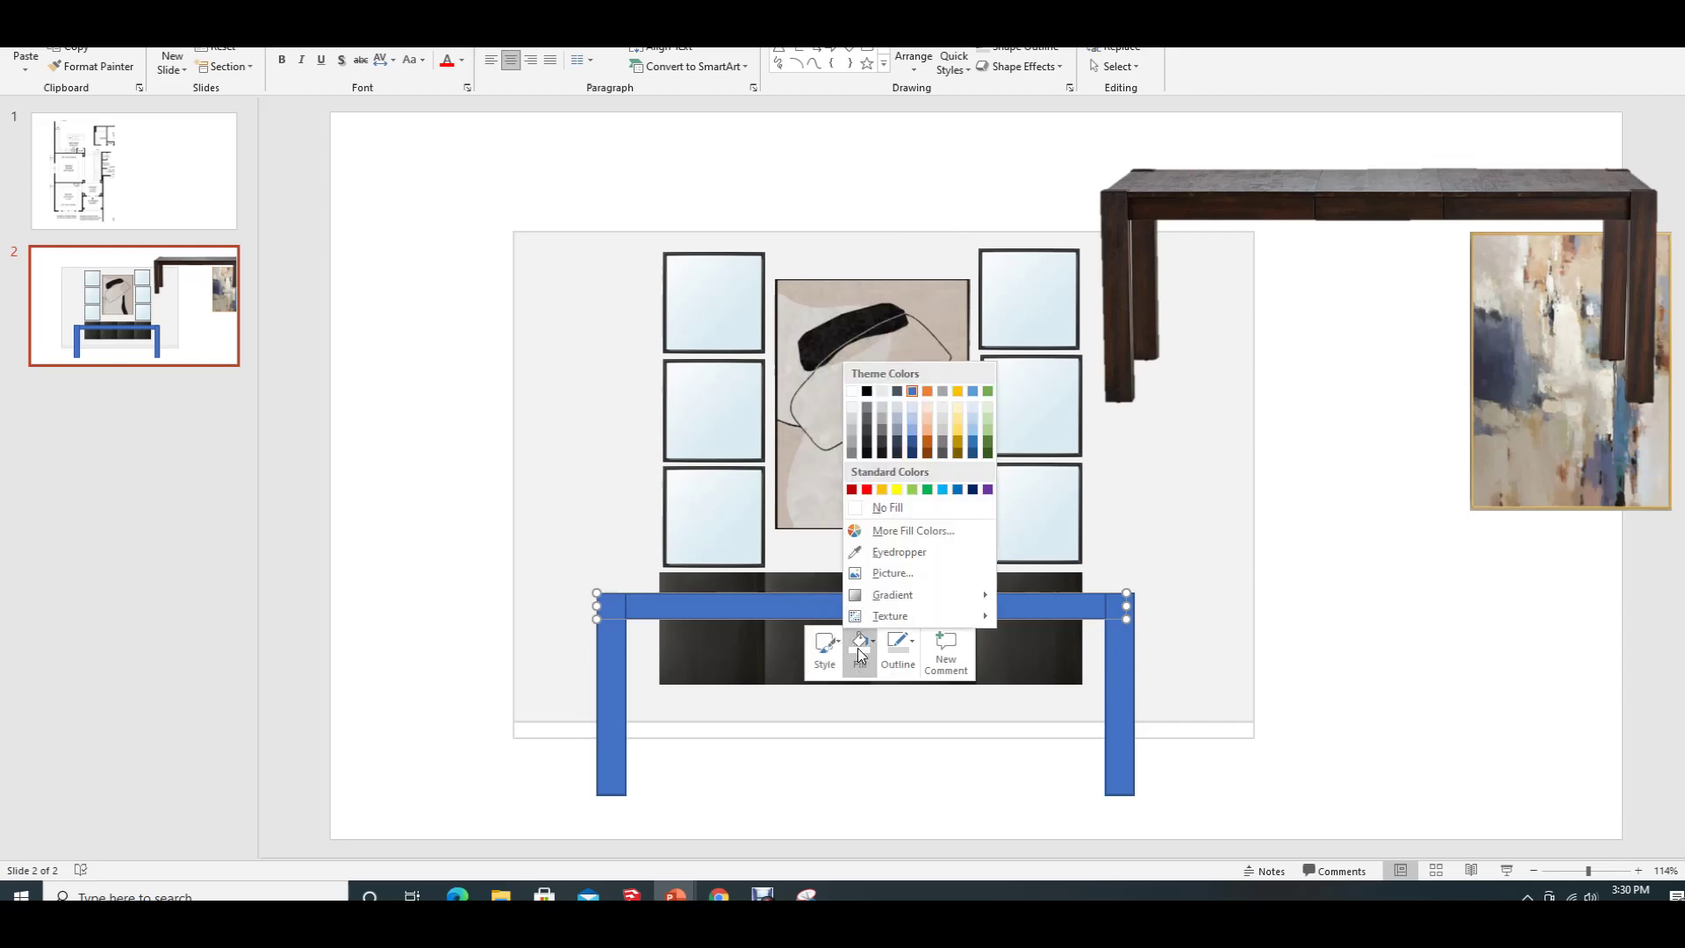
click(900, 553)
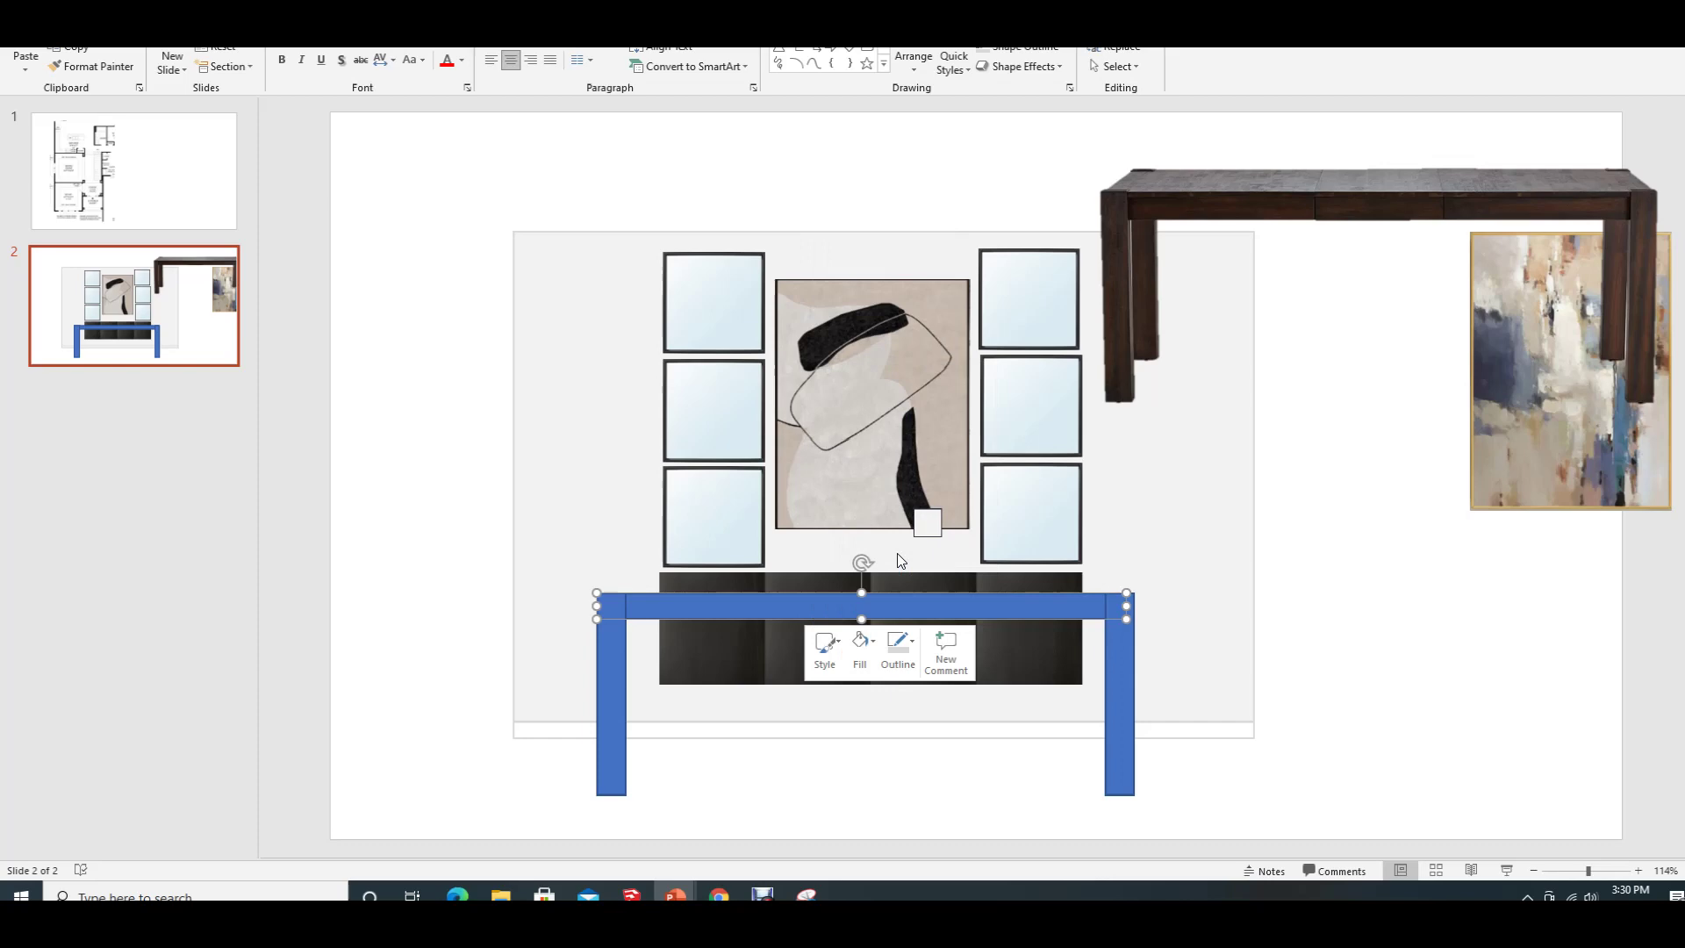
click(1120, 255)
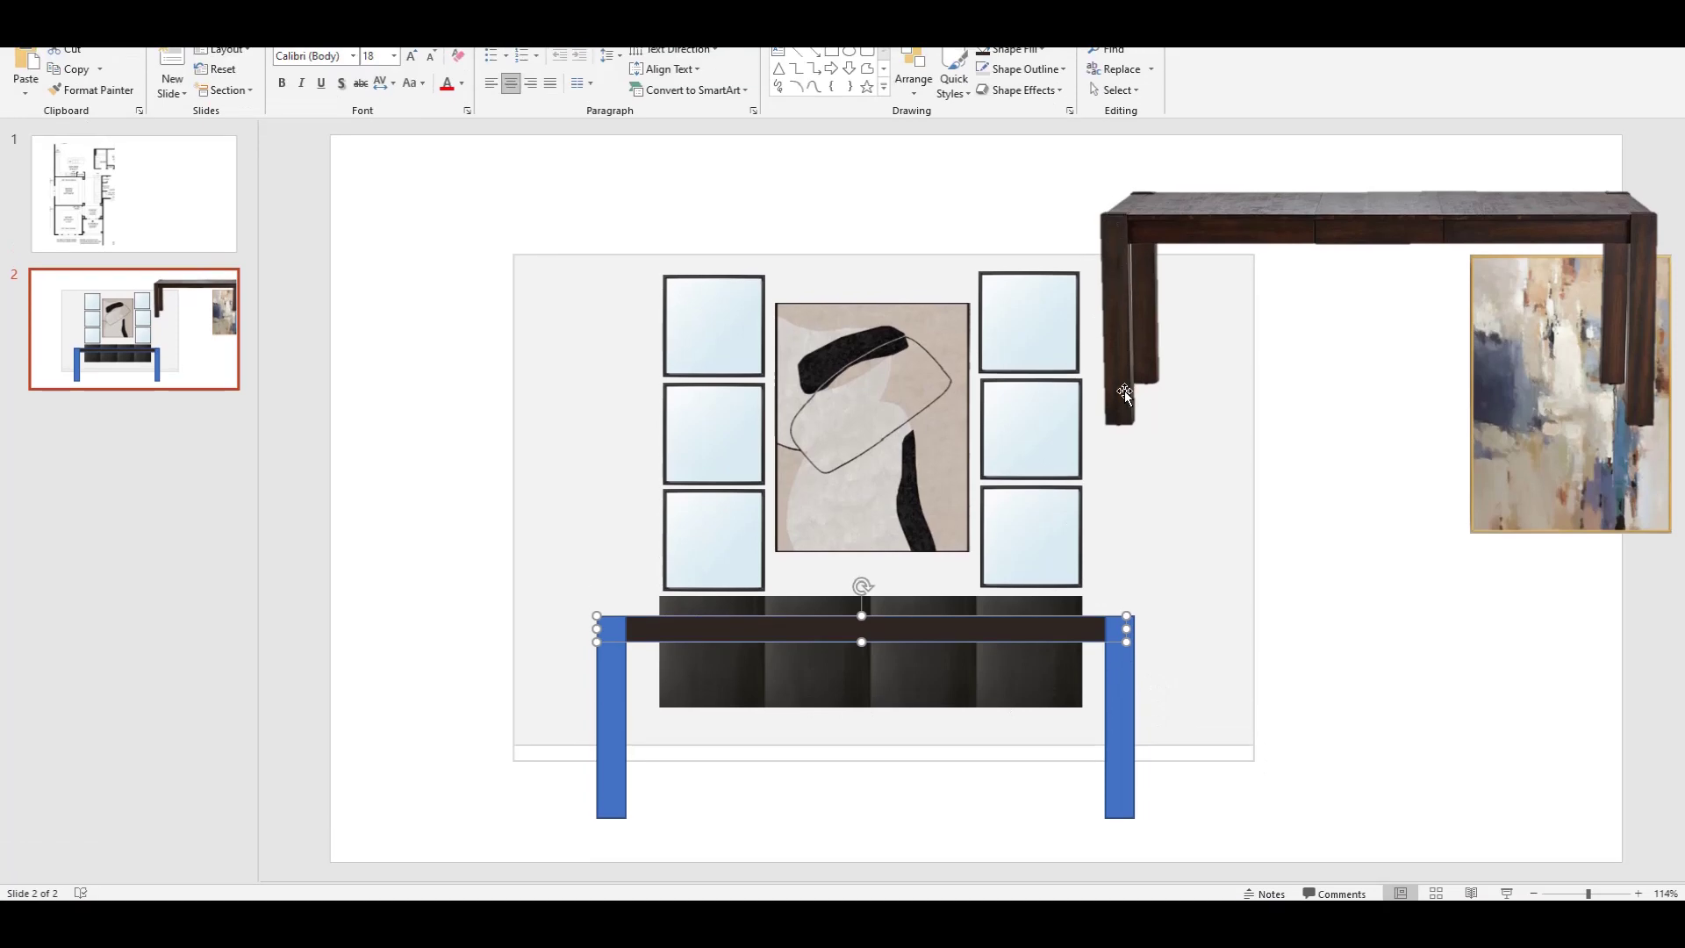
- Recolour the right and left table legs with the same sampled dark brown
click(1120, 734)
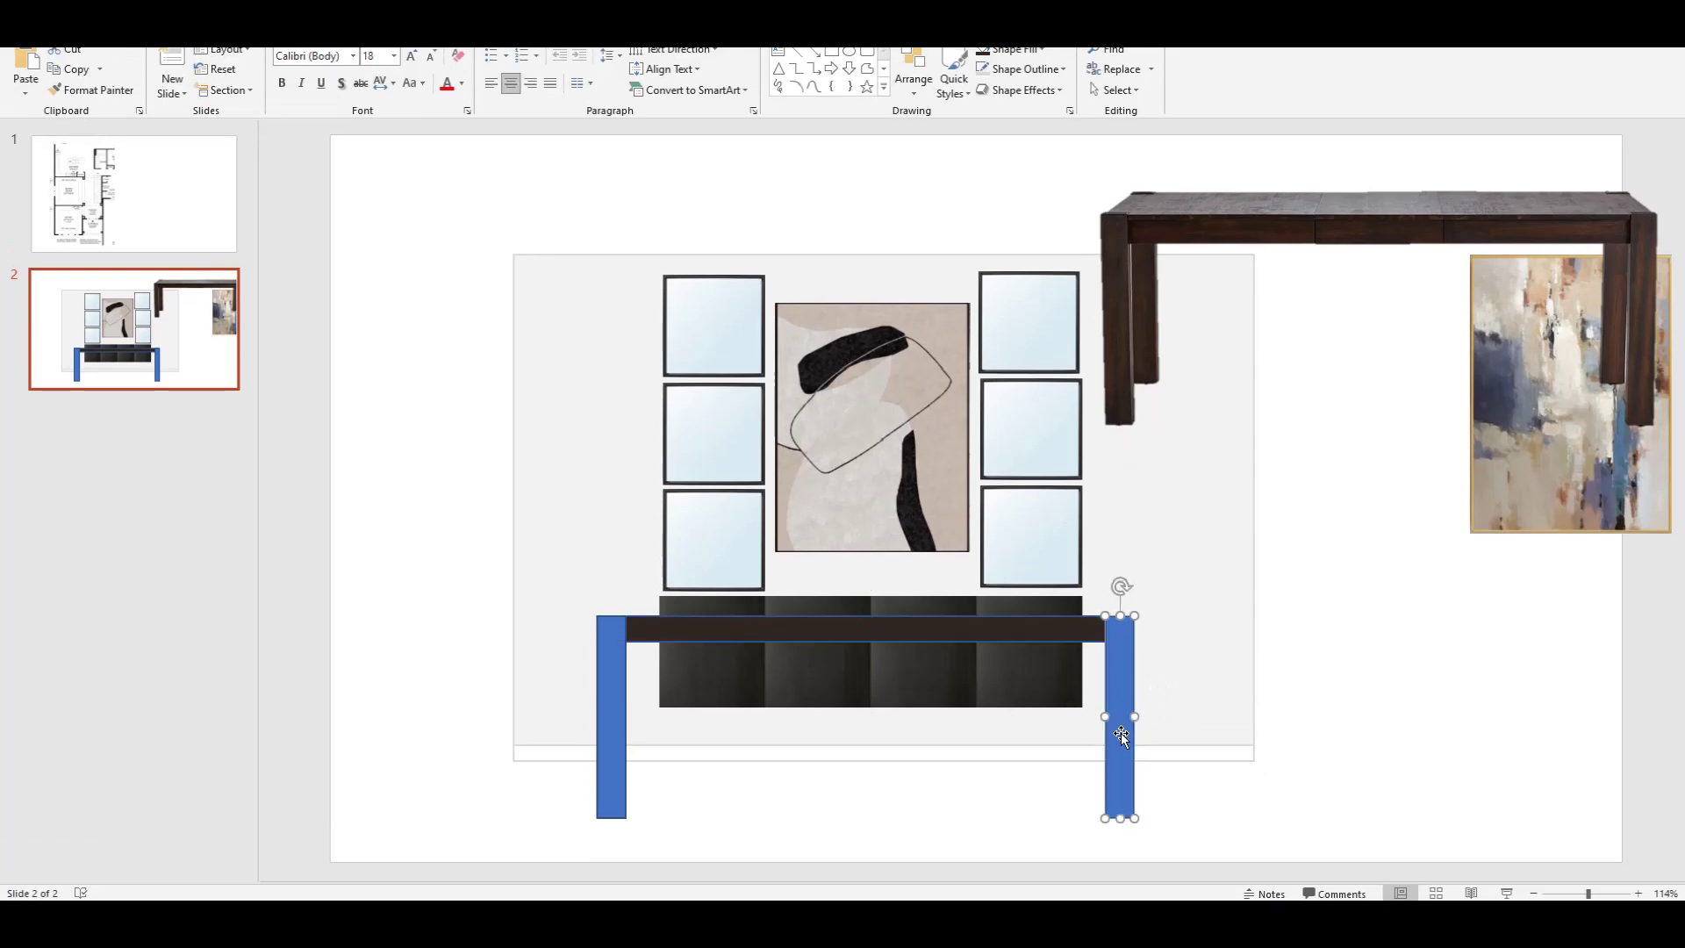
right_click(1121, 735)
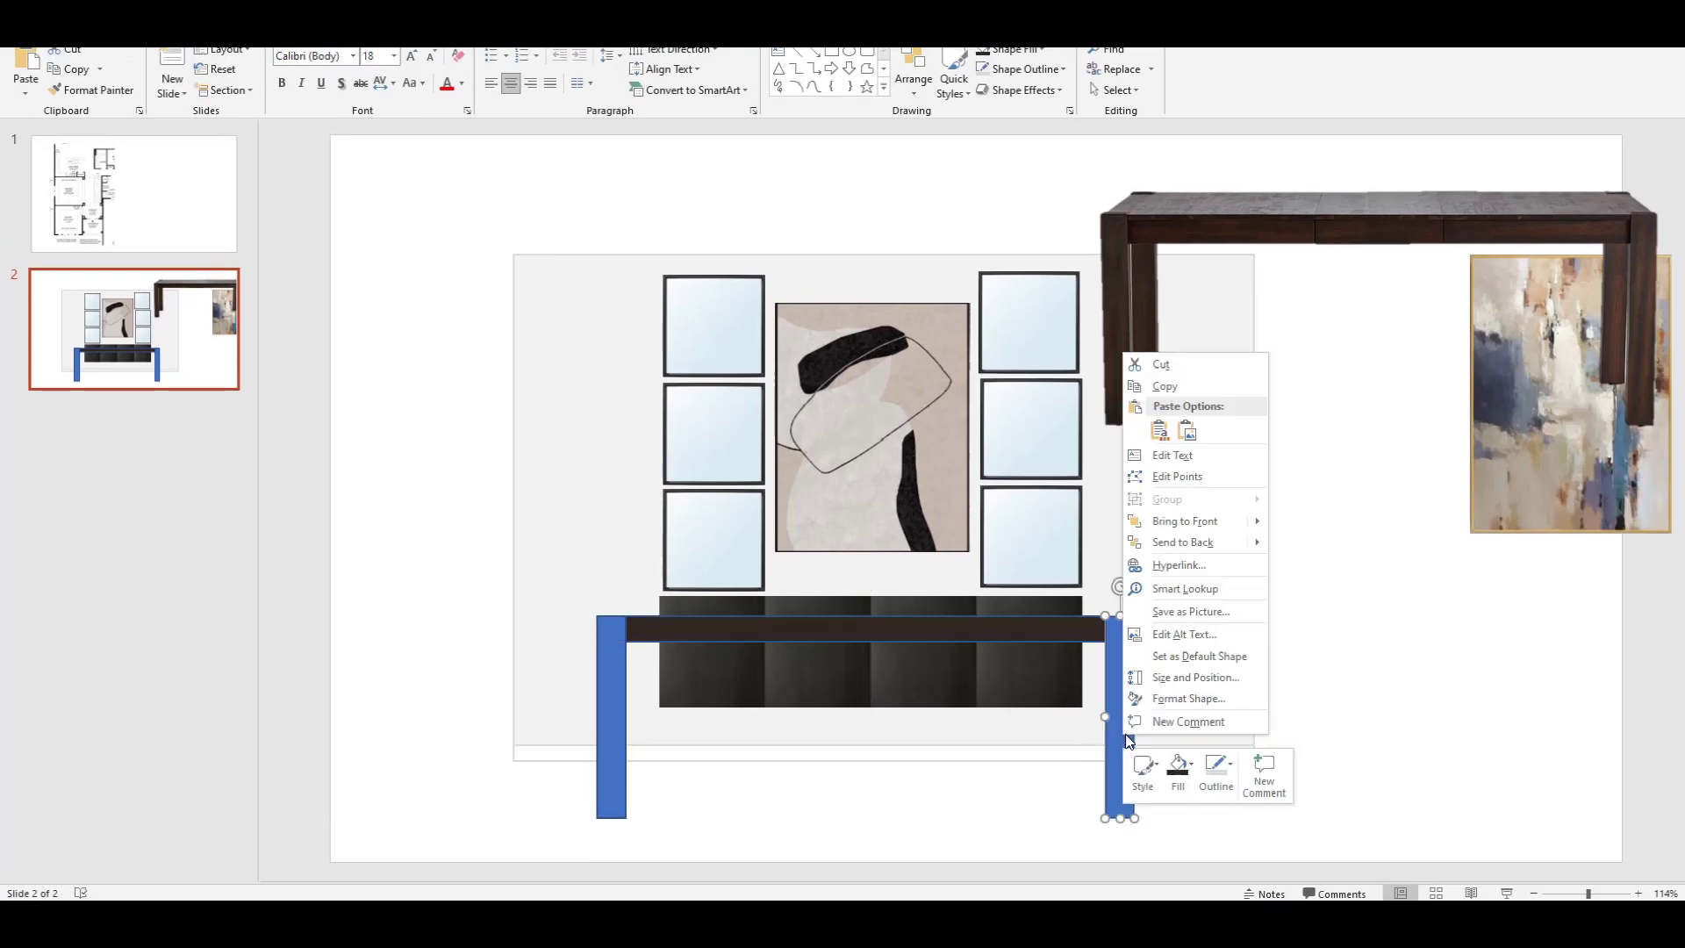
click(1173, 769)
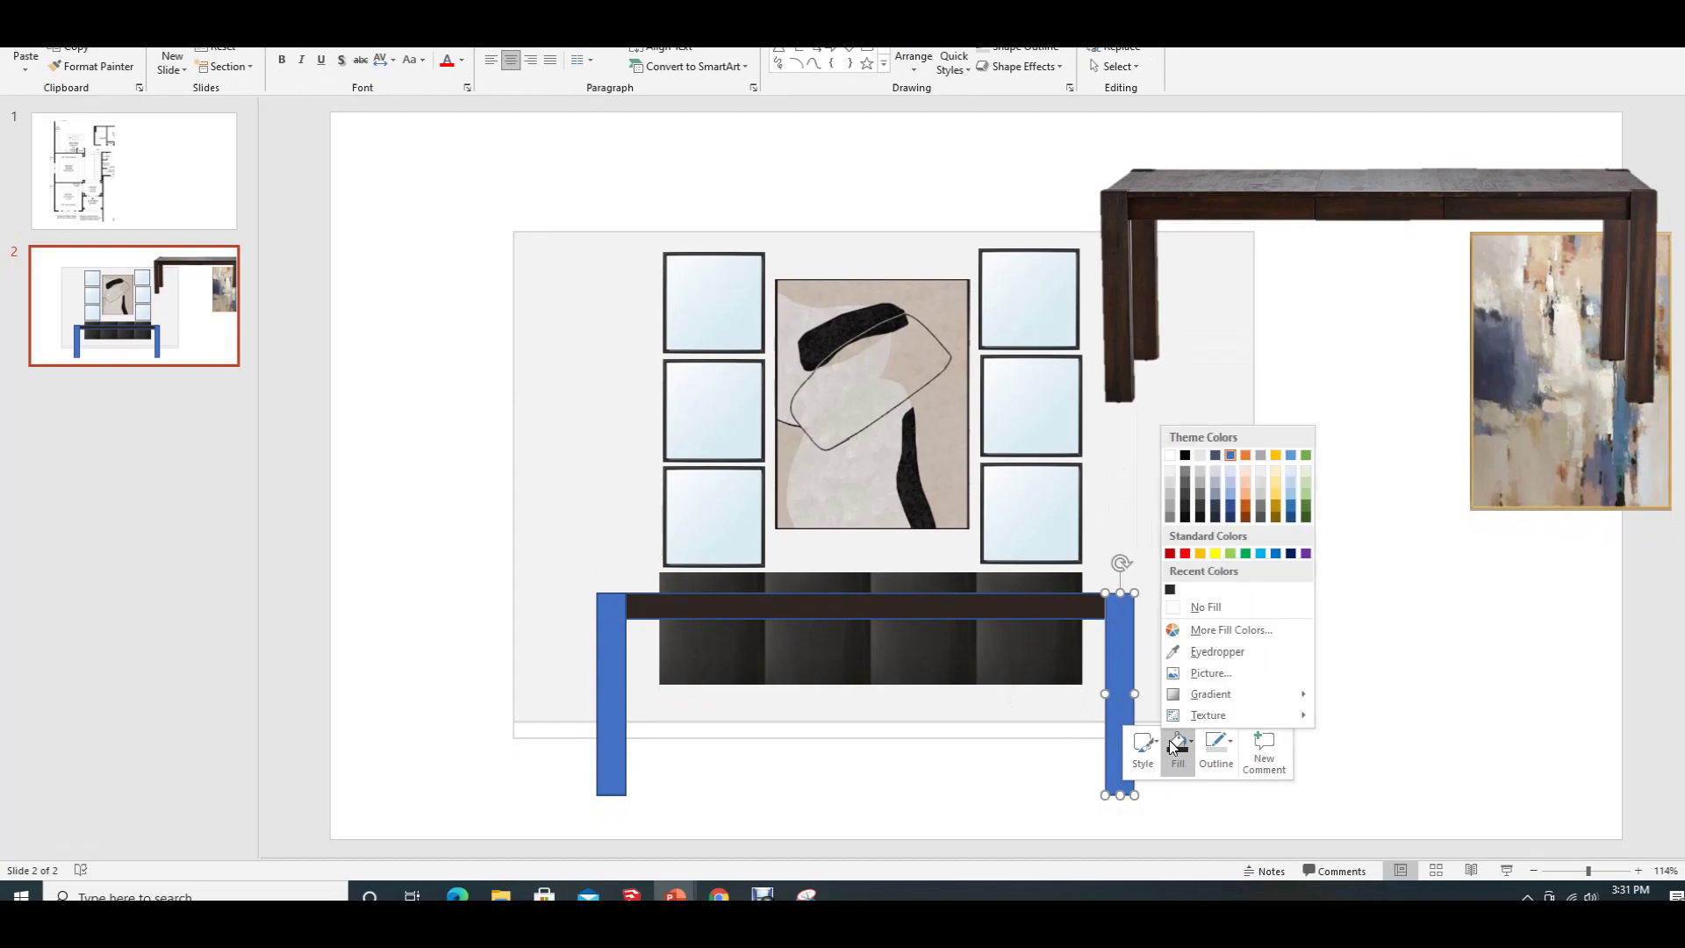
click(1216, 651)
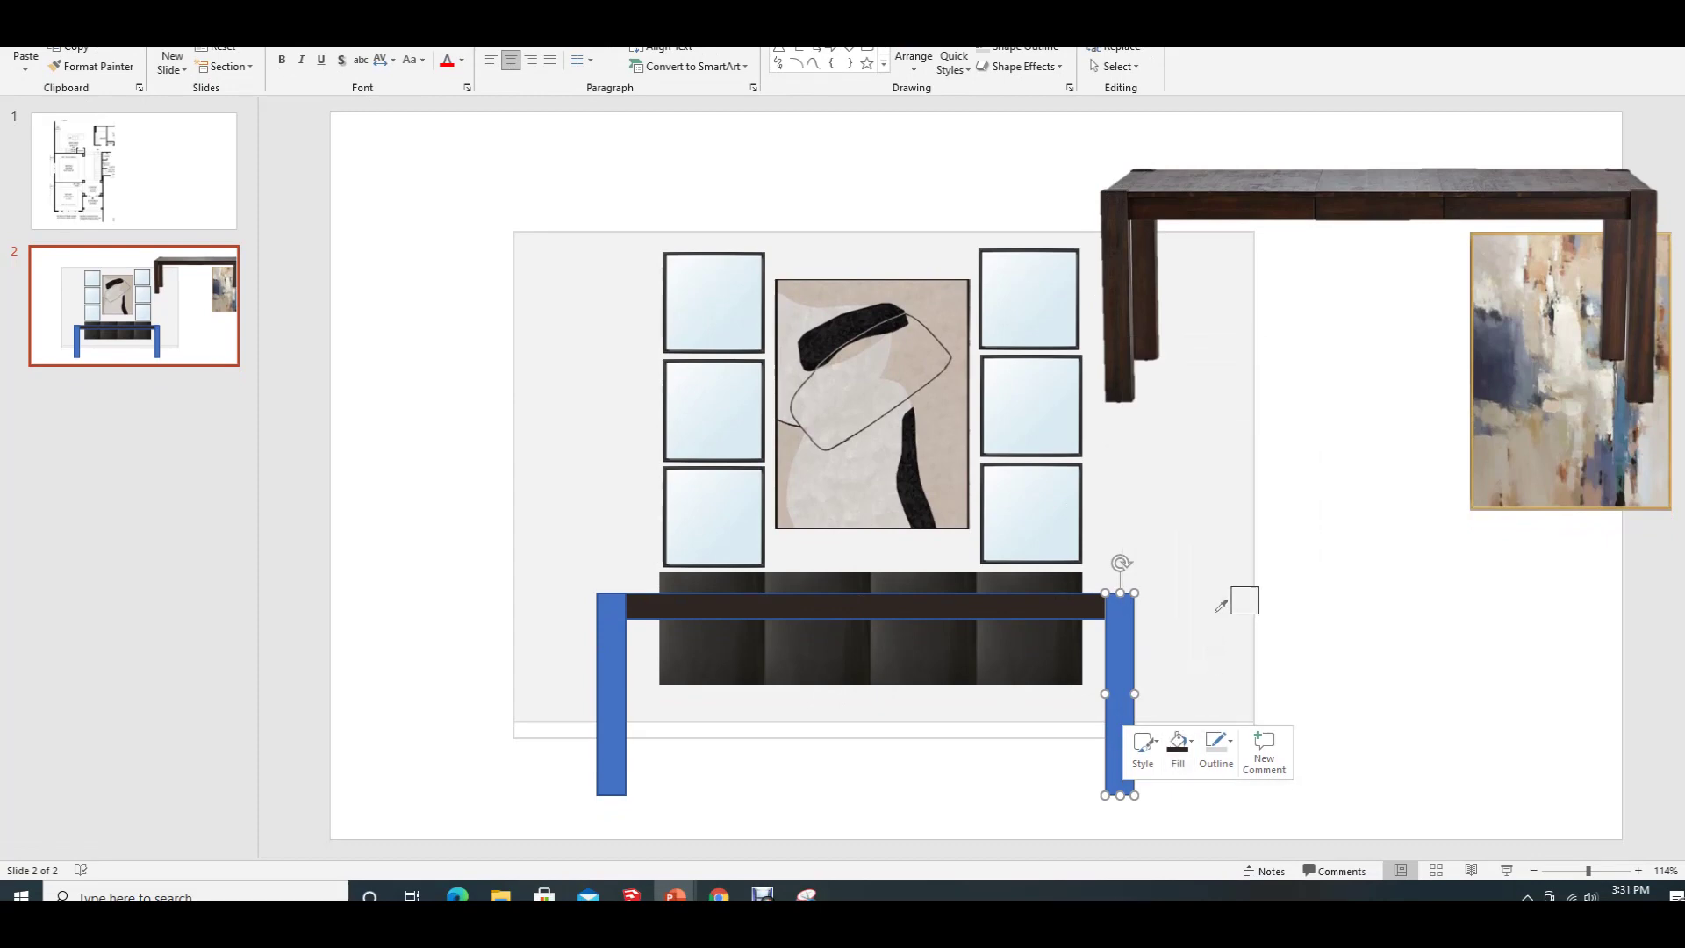
click(1115, 335)
click(796, 767)
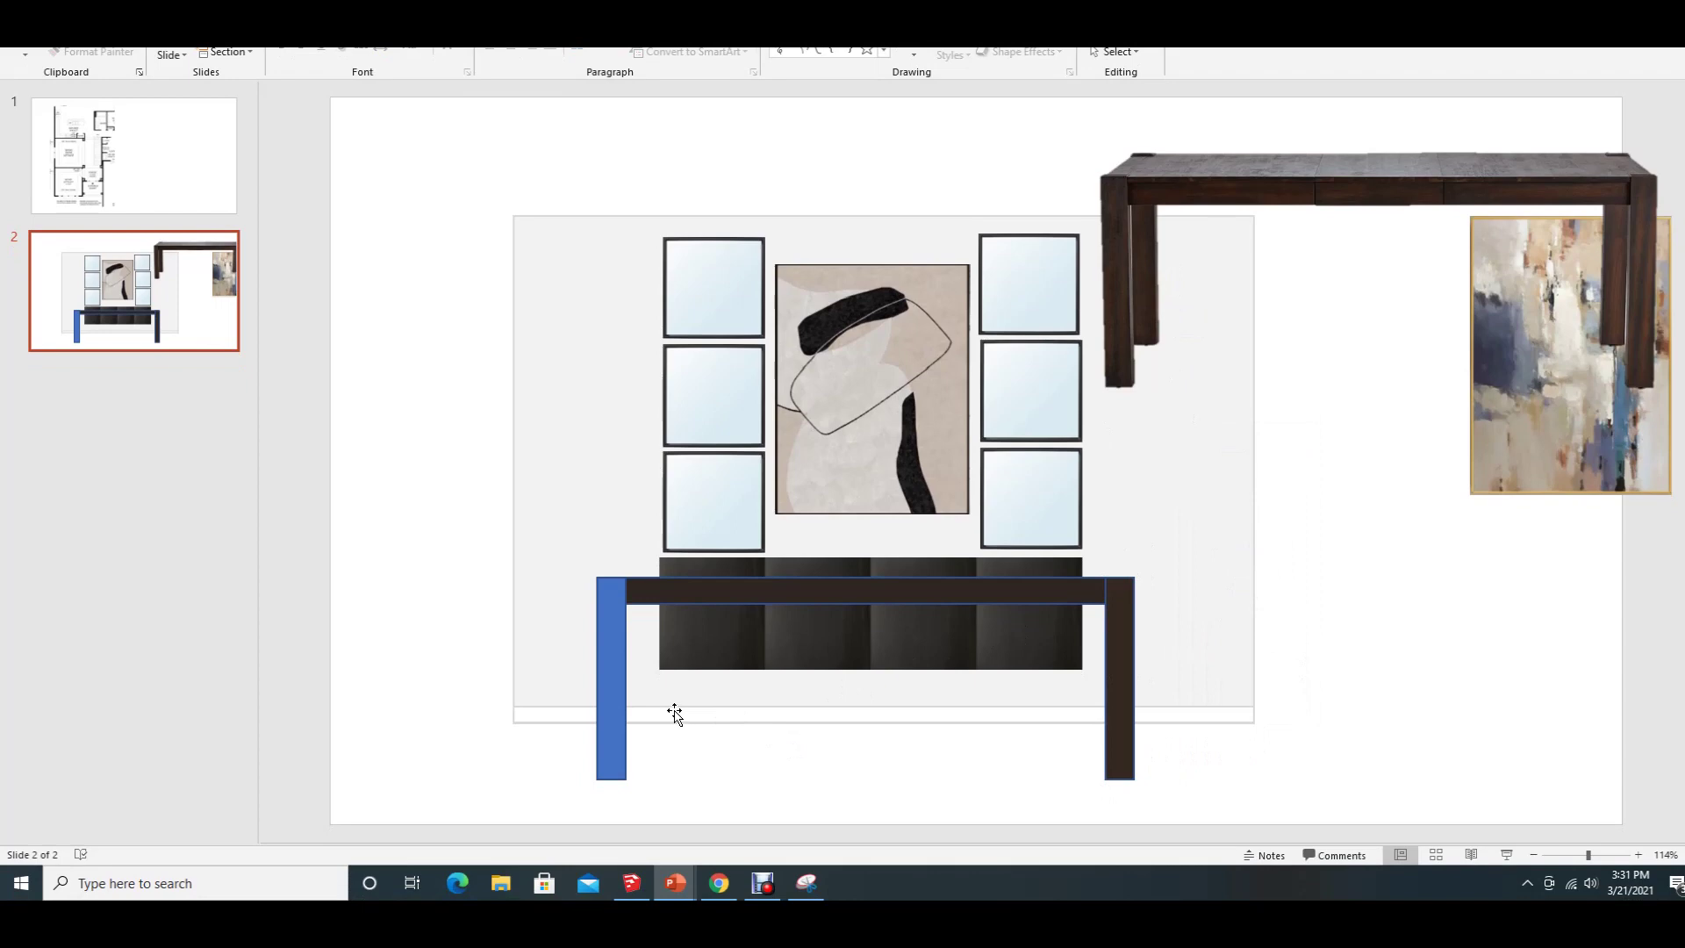
click(614, 702)
right_click(612, 708)
click(668, 739)
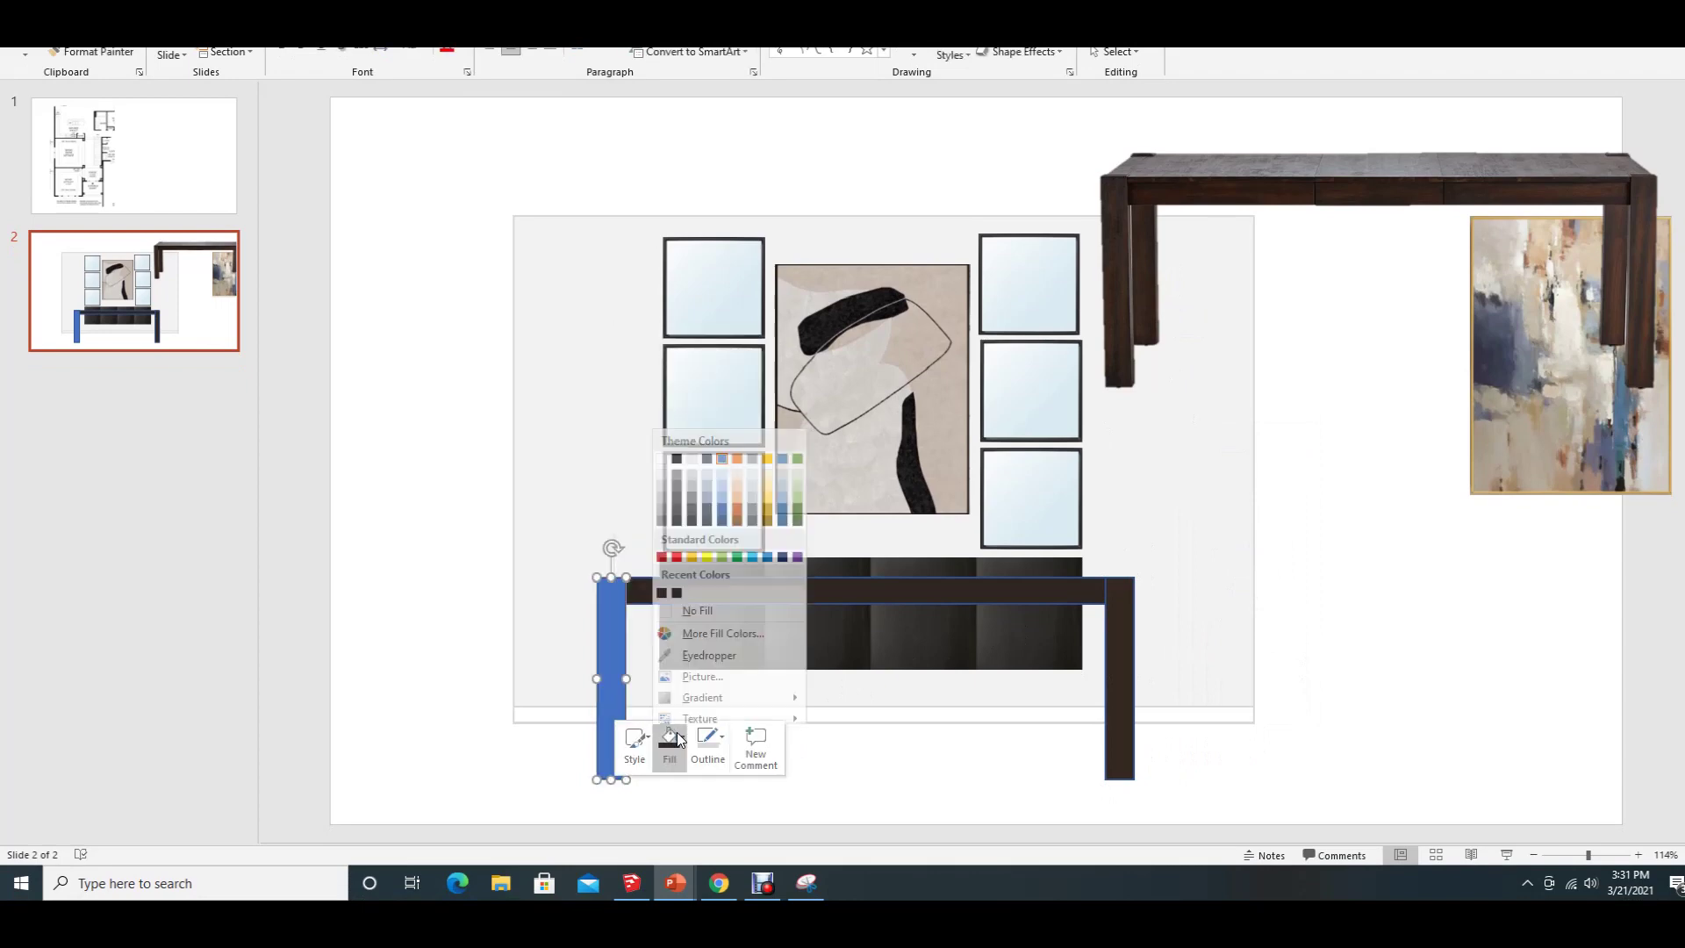
click(709, 647)
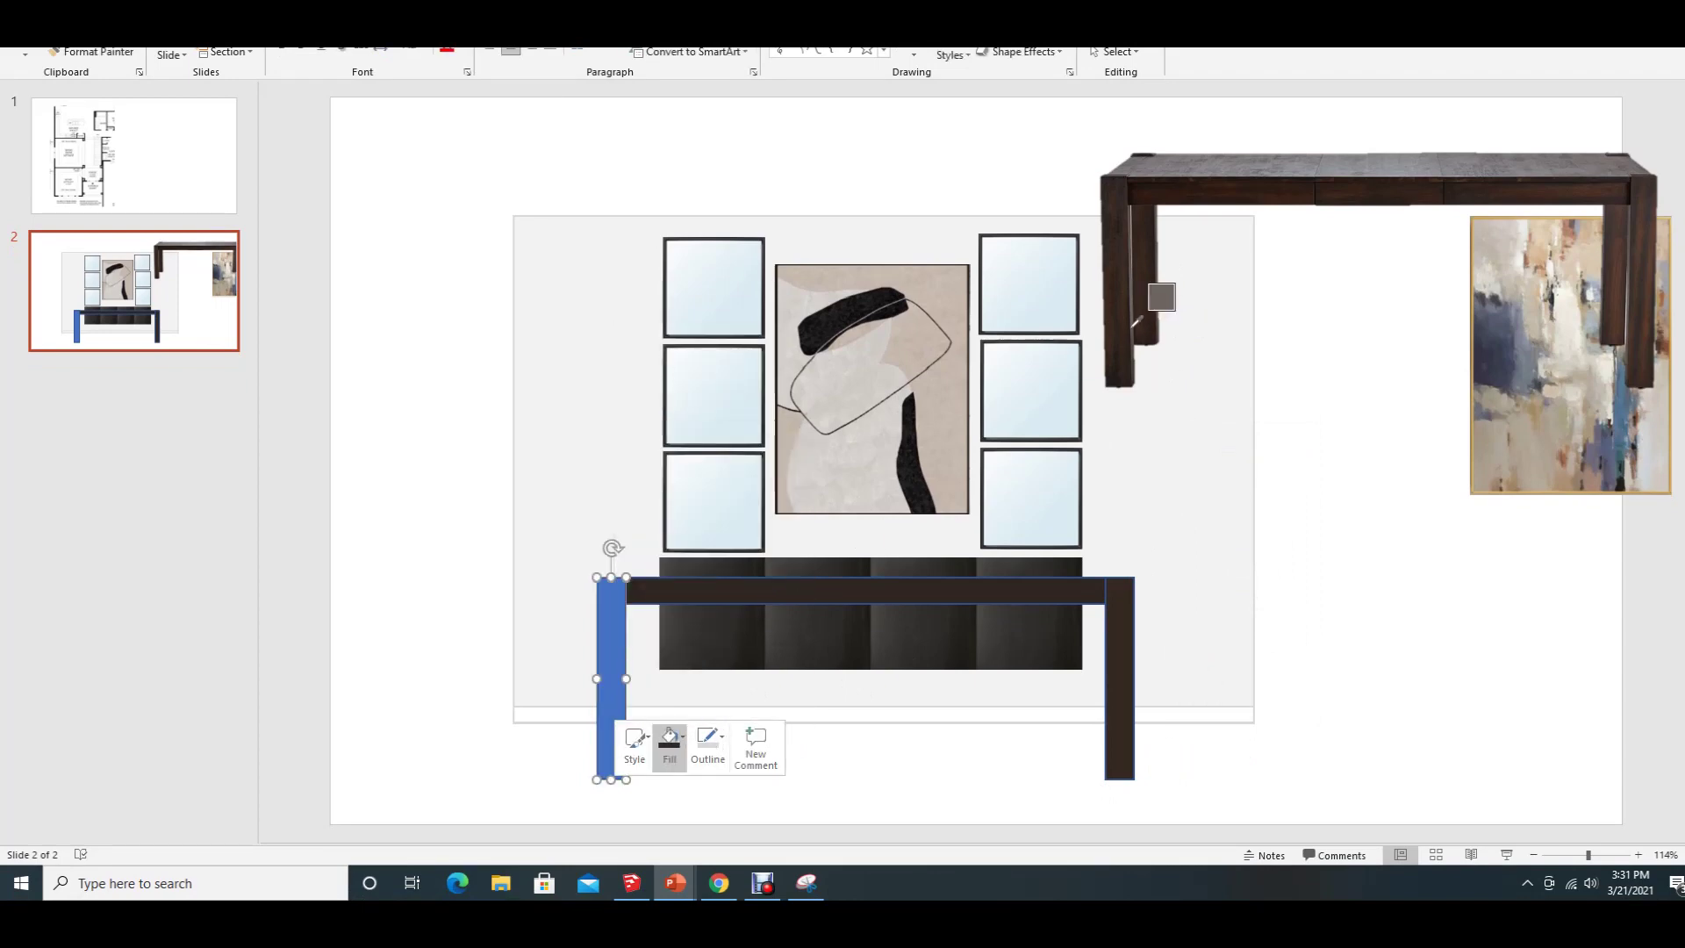
click(1118, 335)
click(393, 617)
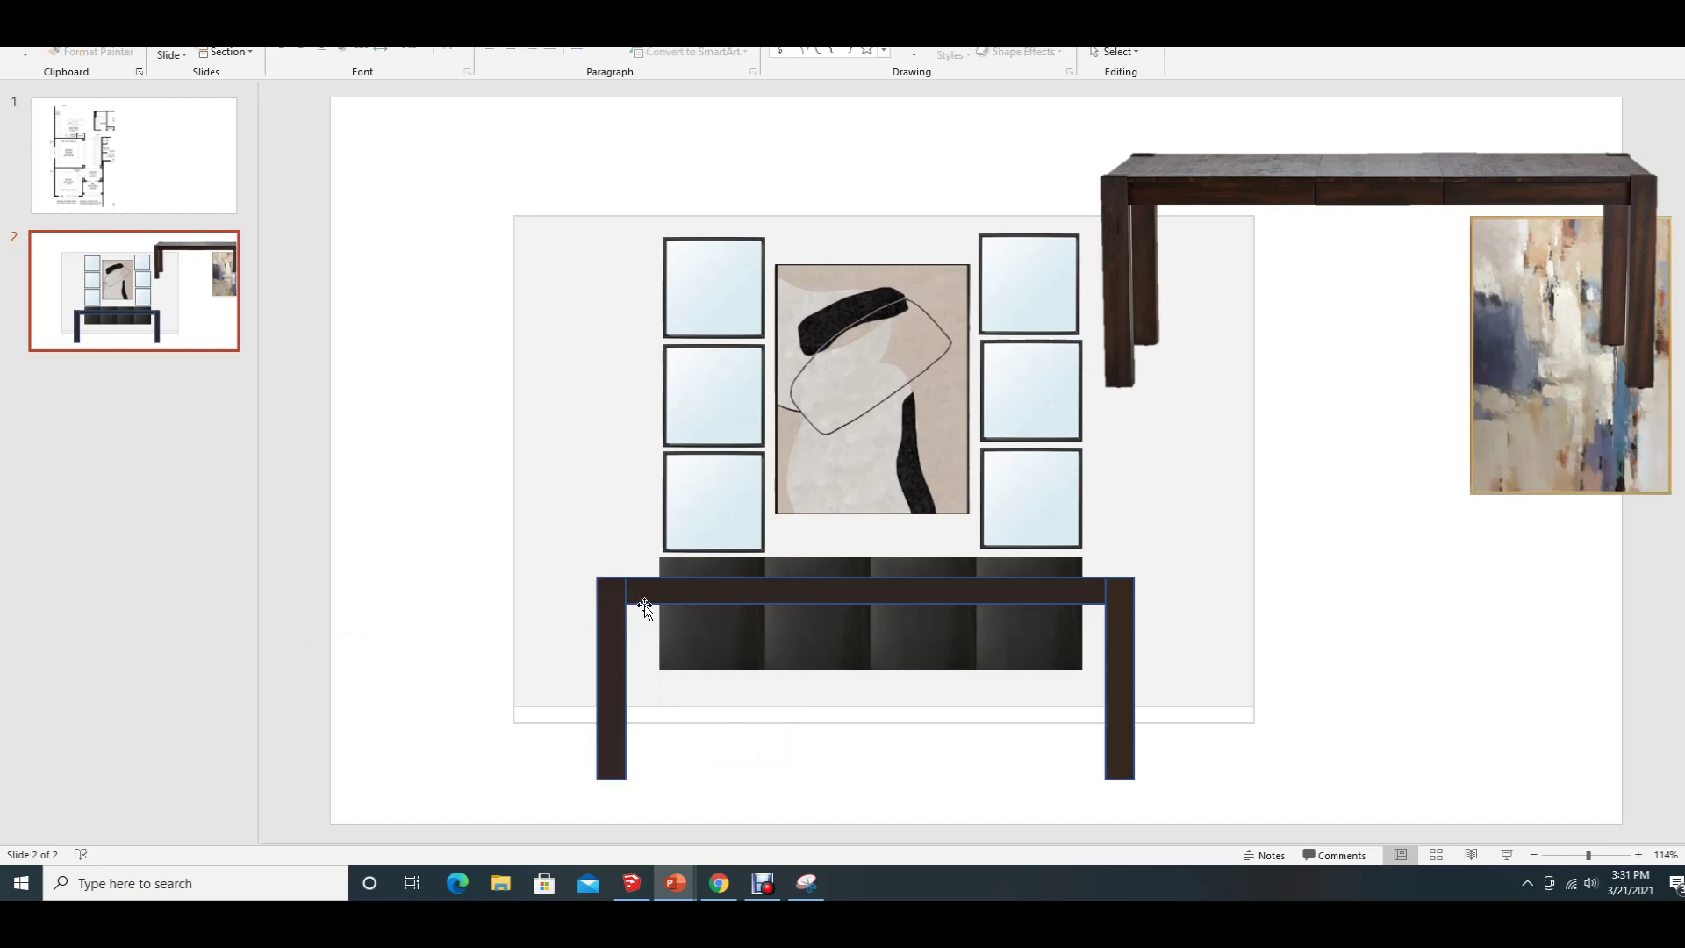
- Change the outline colour of the table top and the right leg
click(1091, 593)
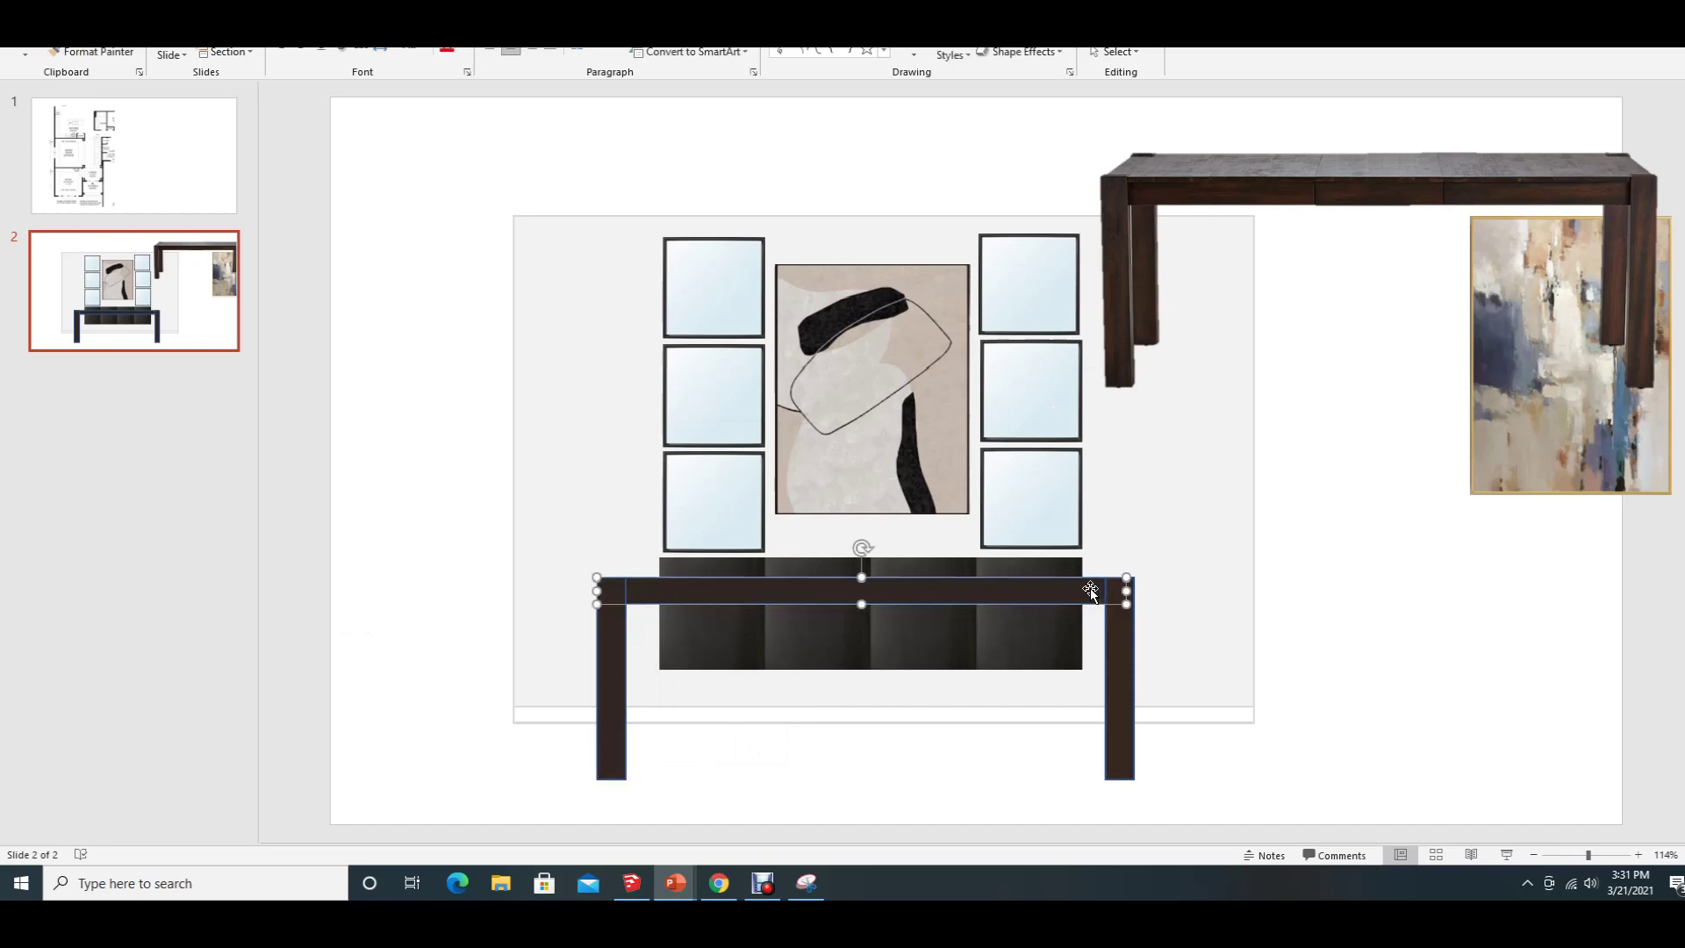
right_click(1091, 592)
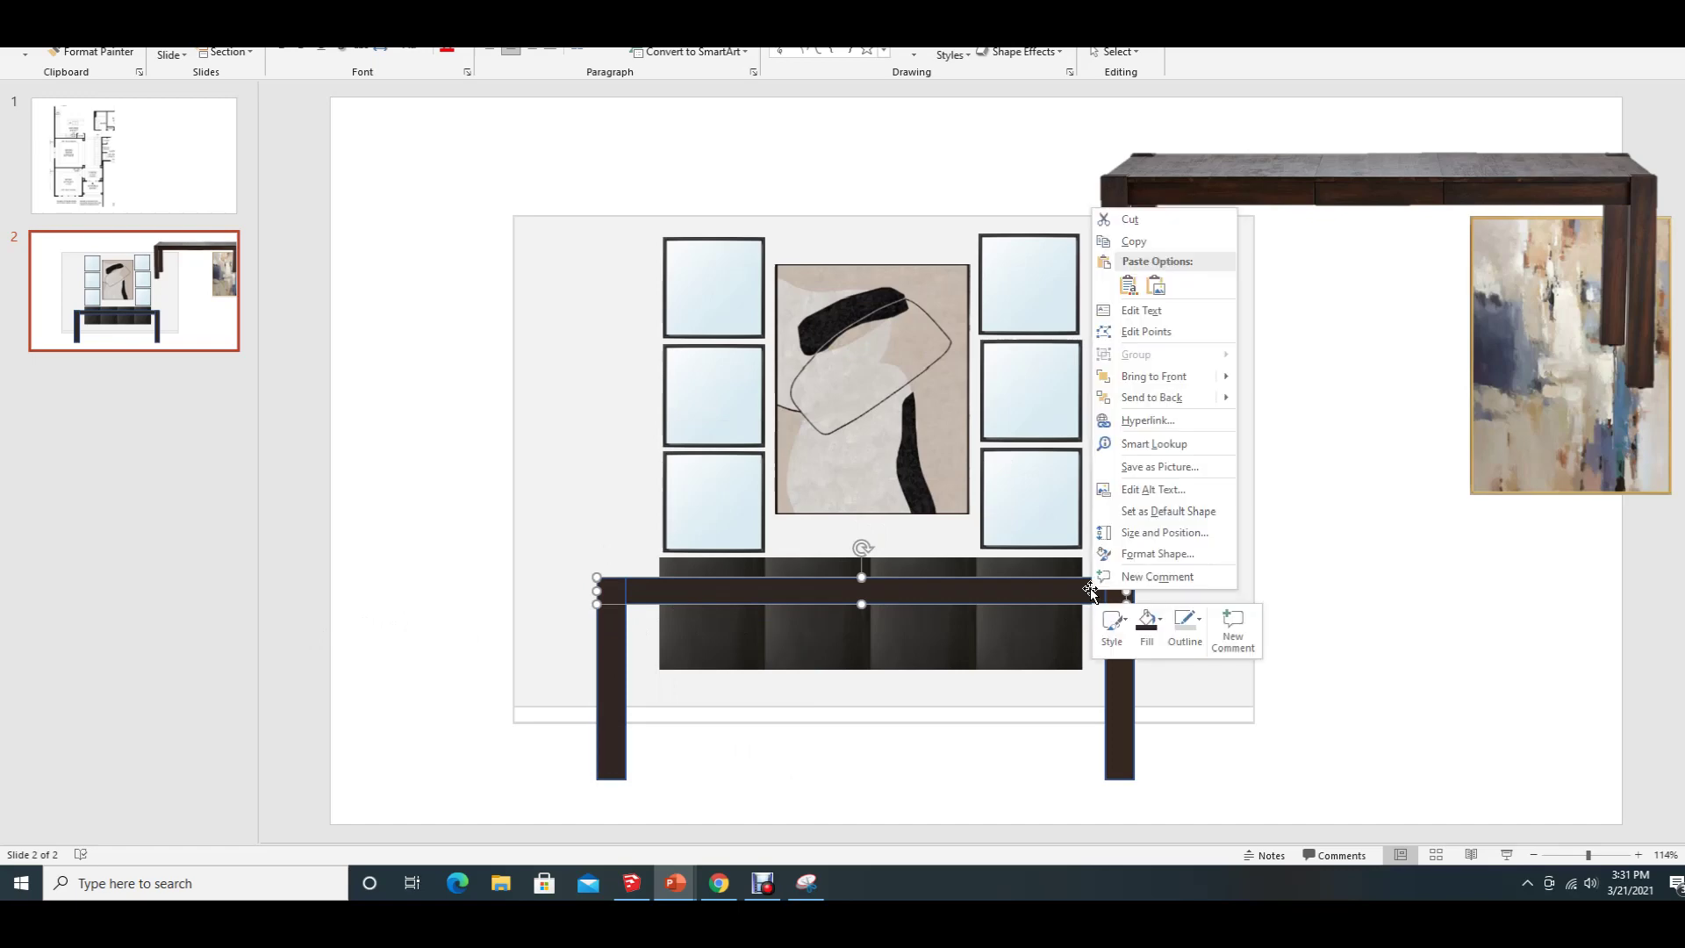
click(1185, 623)
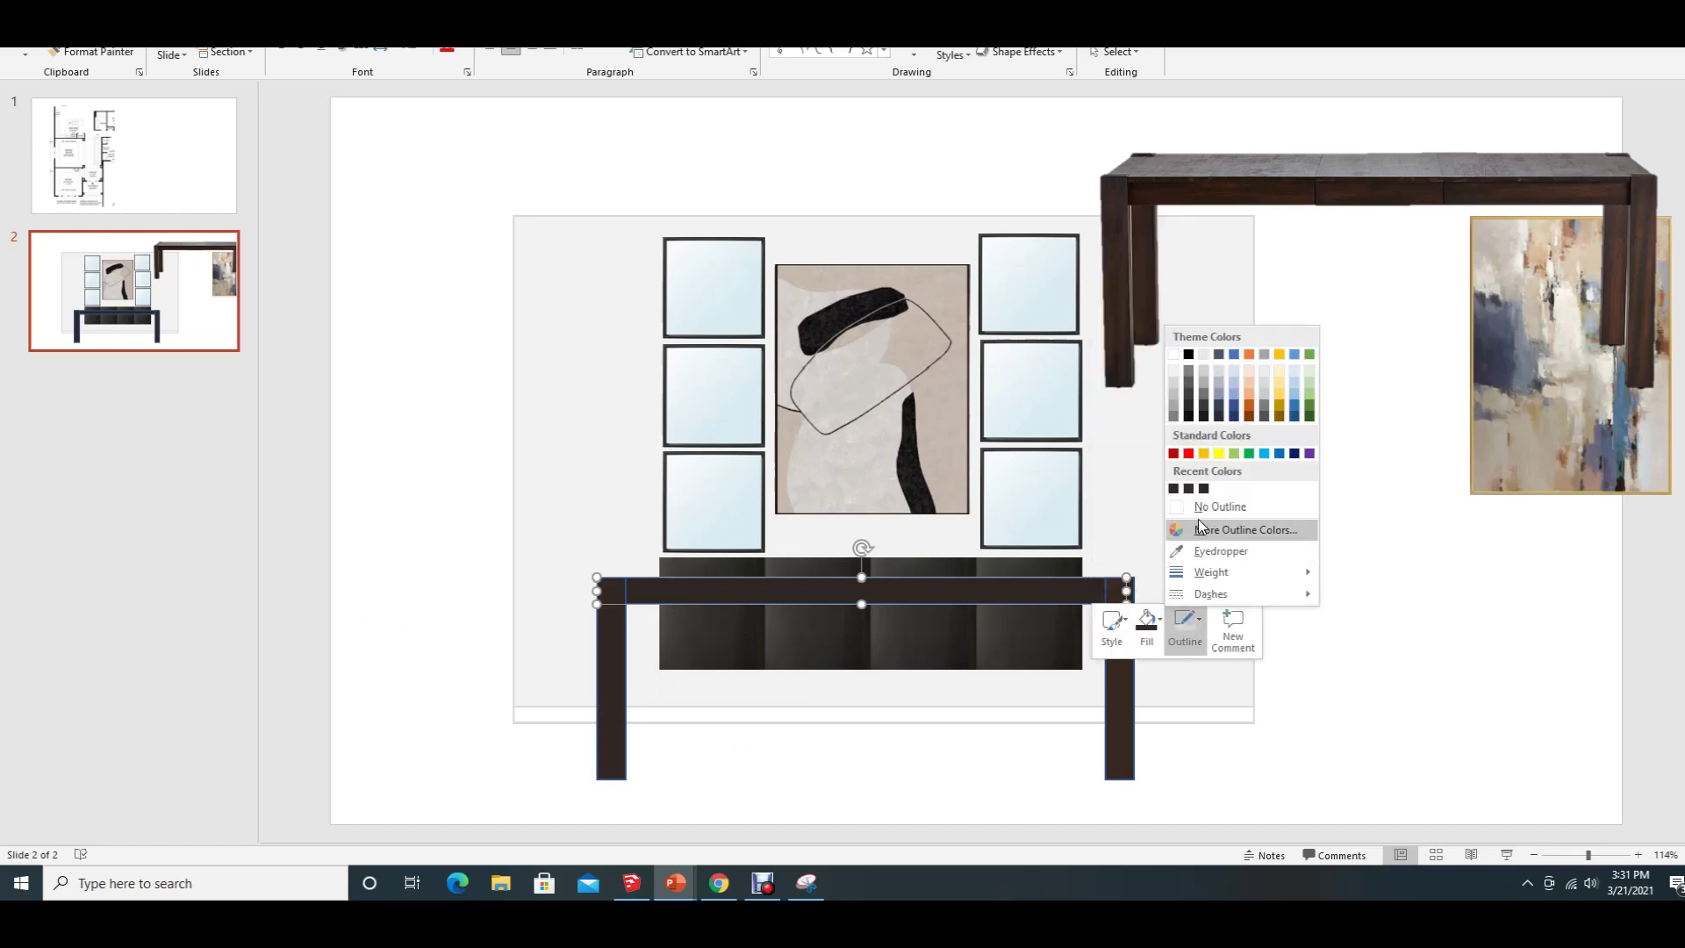
click(1190, 534)
click(1120, 709)
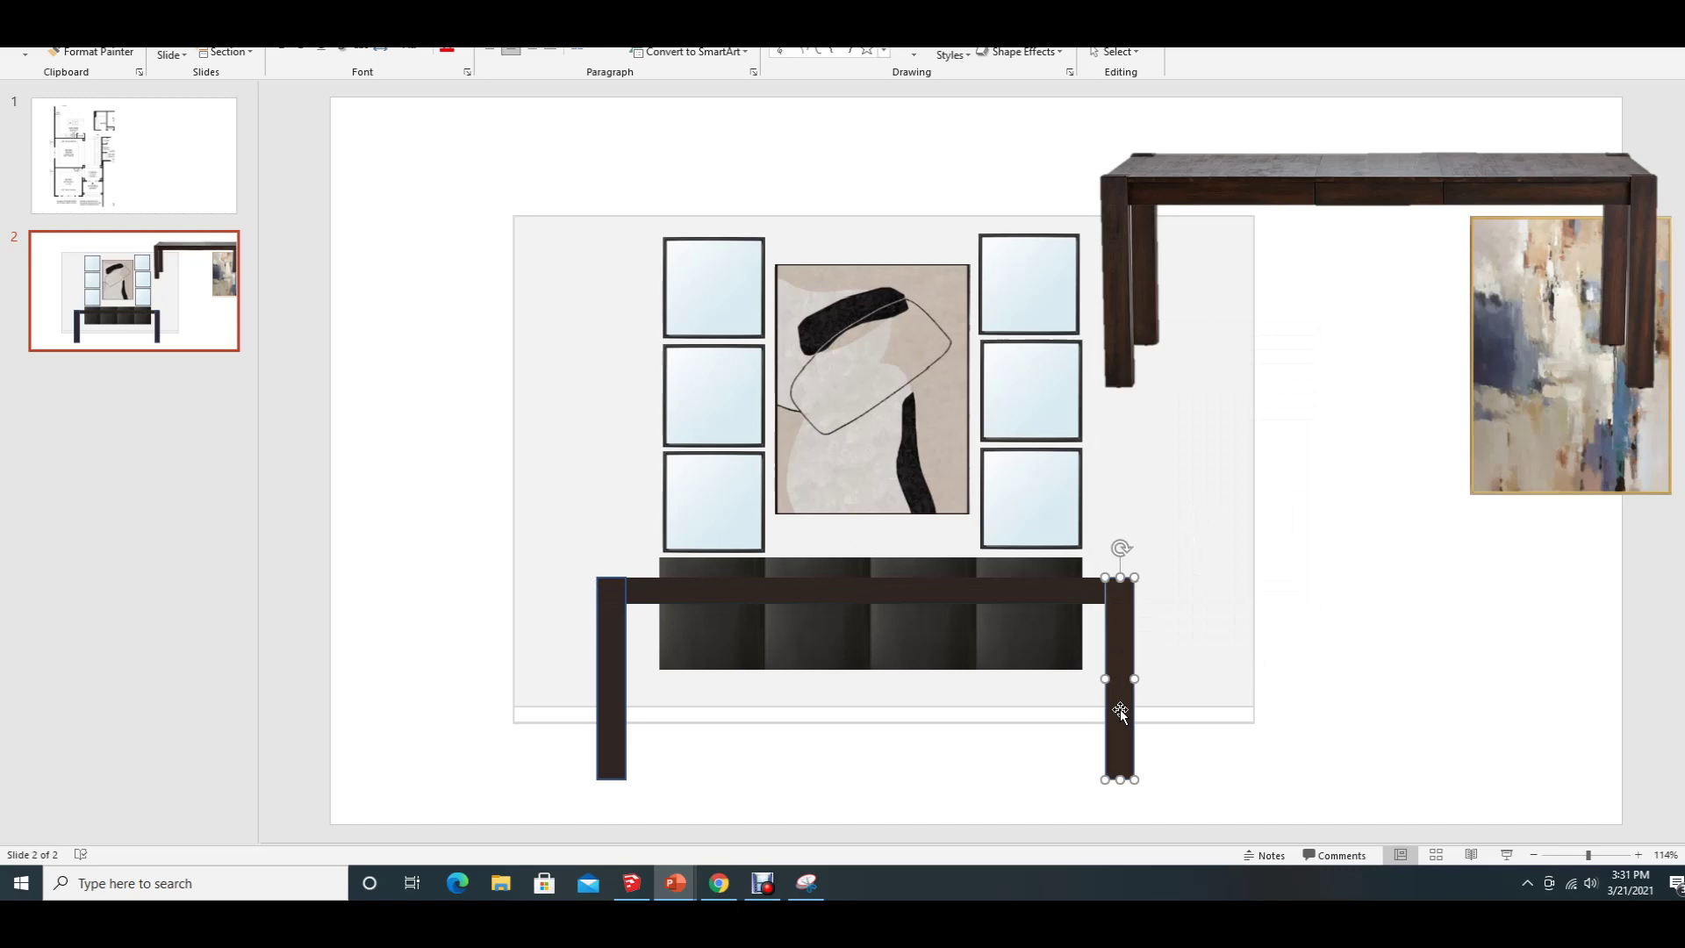
right_click(1121, 709)
click(1205, 756)
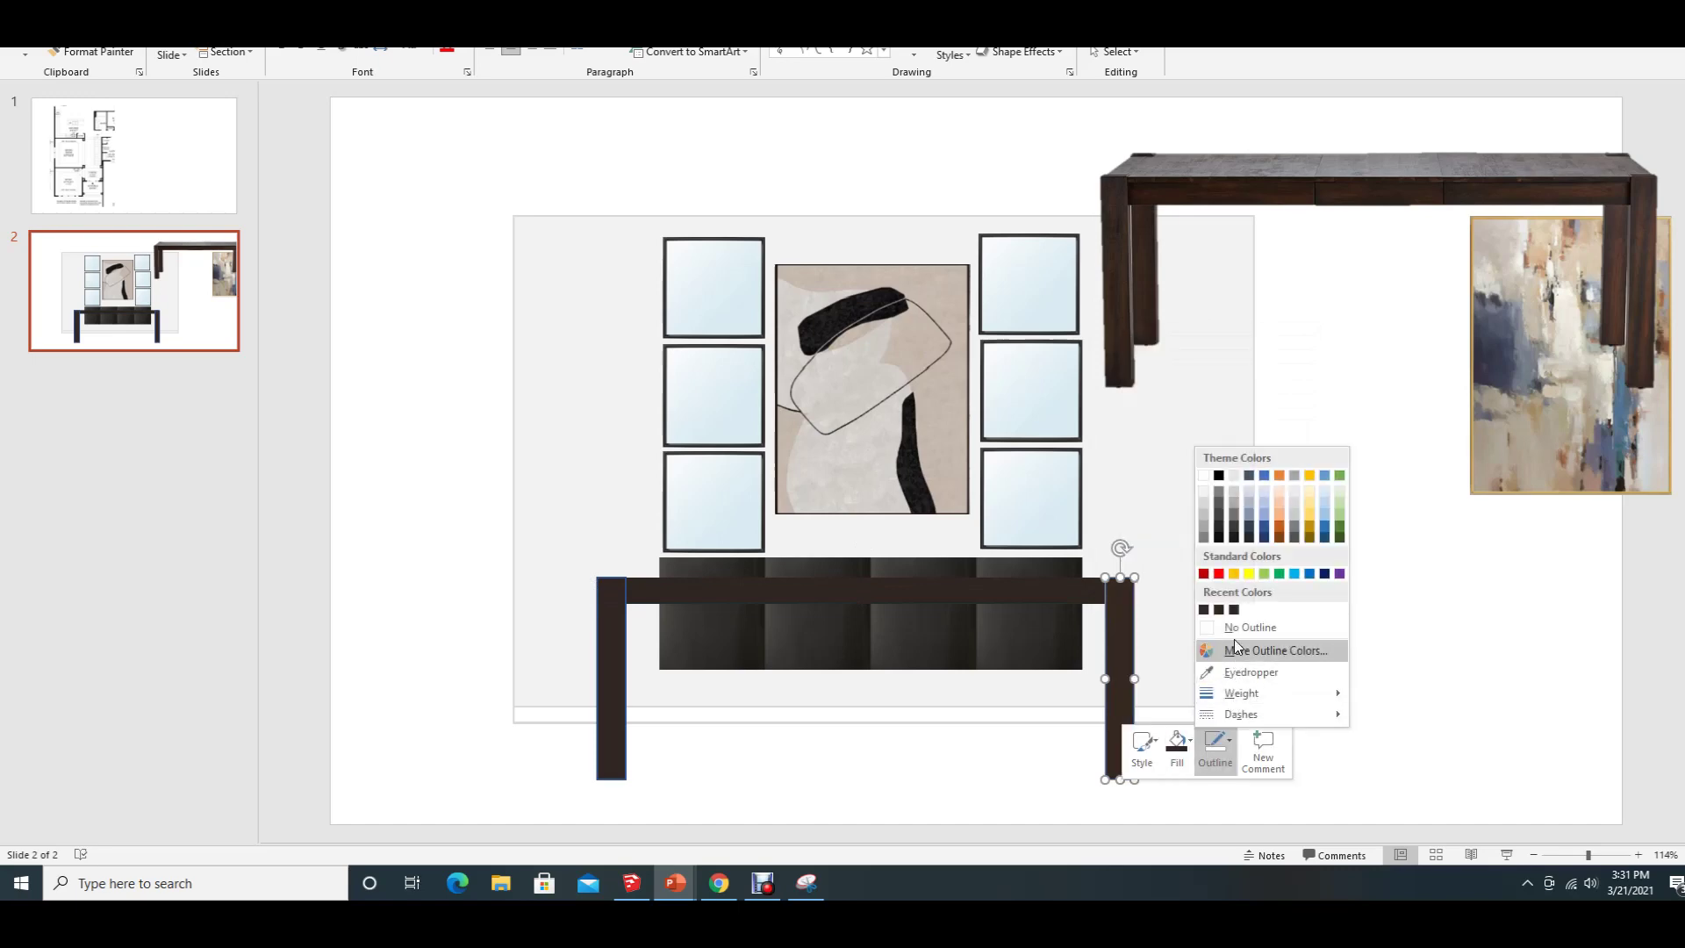
click(1234, 639)
- Remove the left leg's blue outline and delete the extra table picture at top right
click(616, 729)
right_click(616, 731)
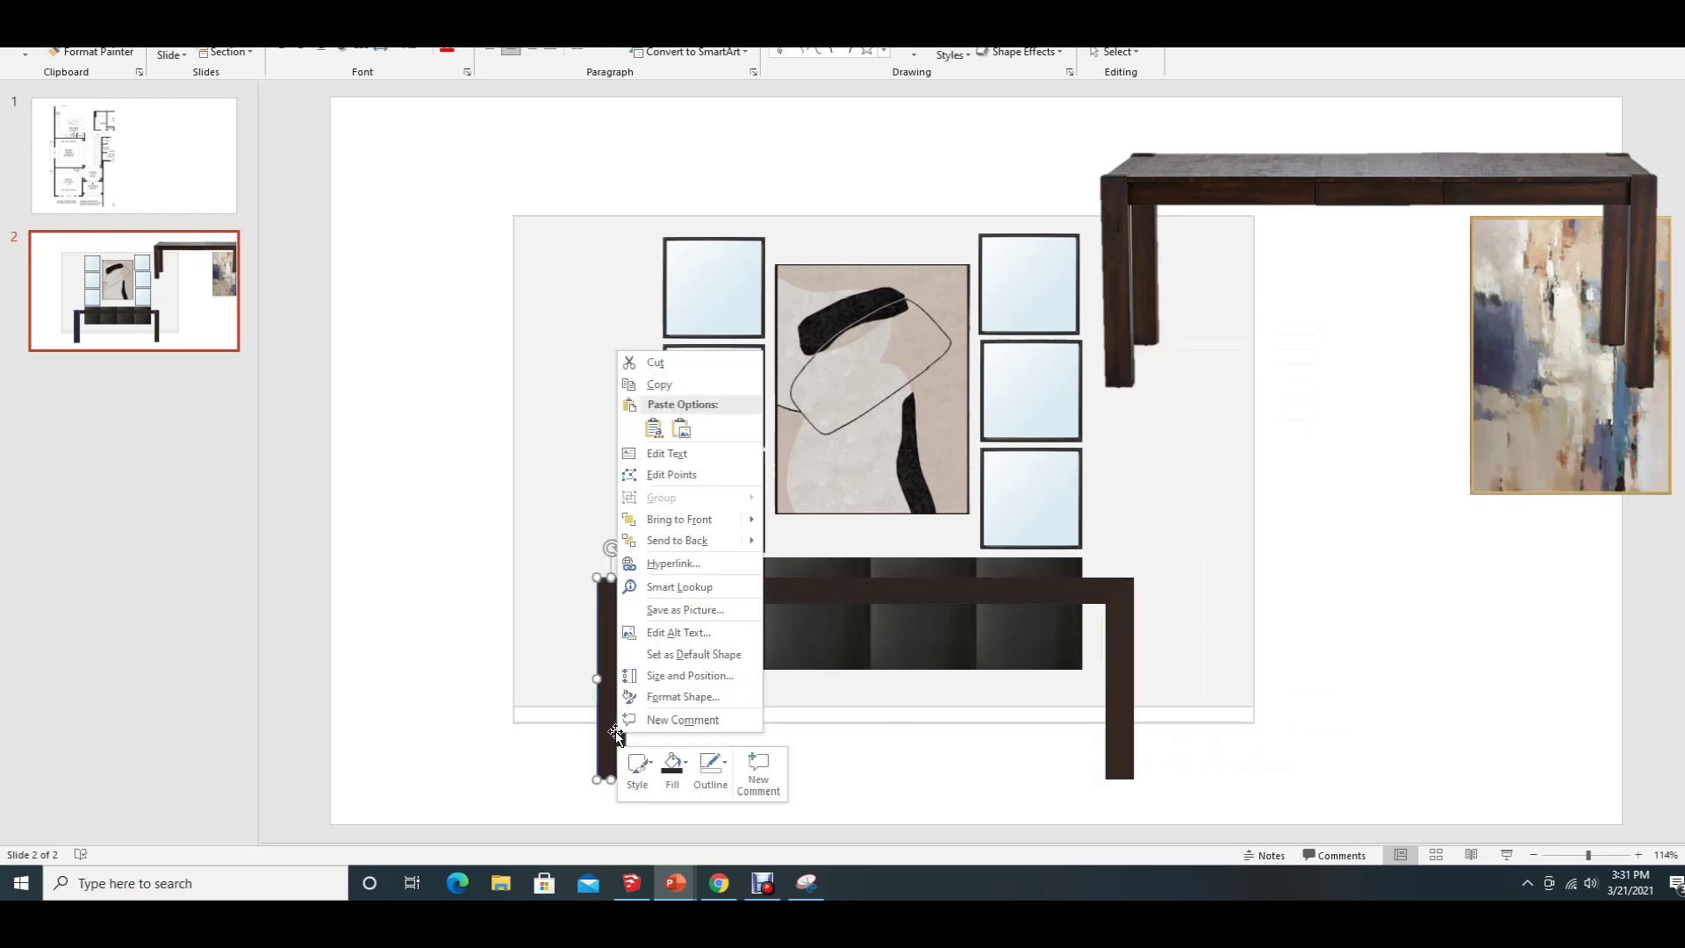
click(718, 770)
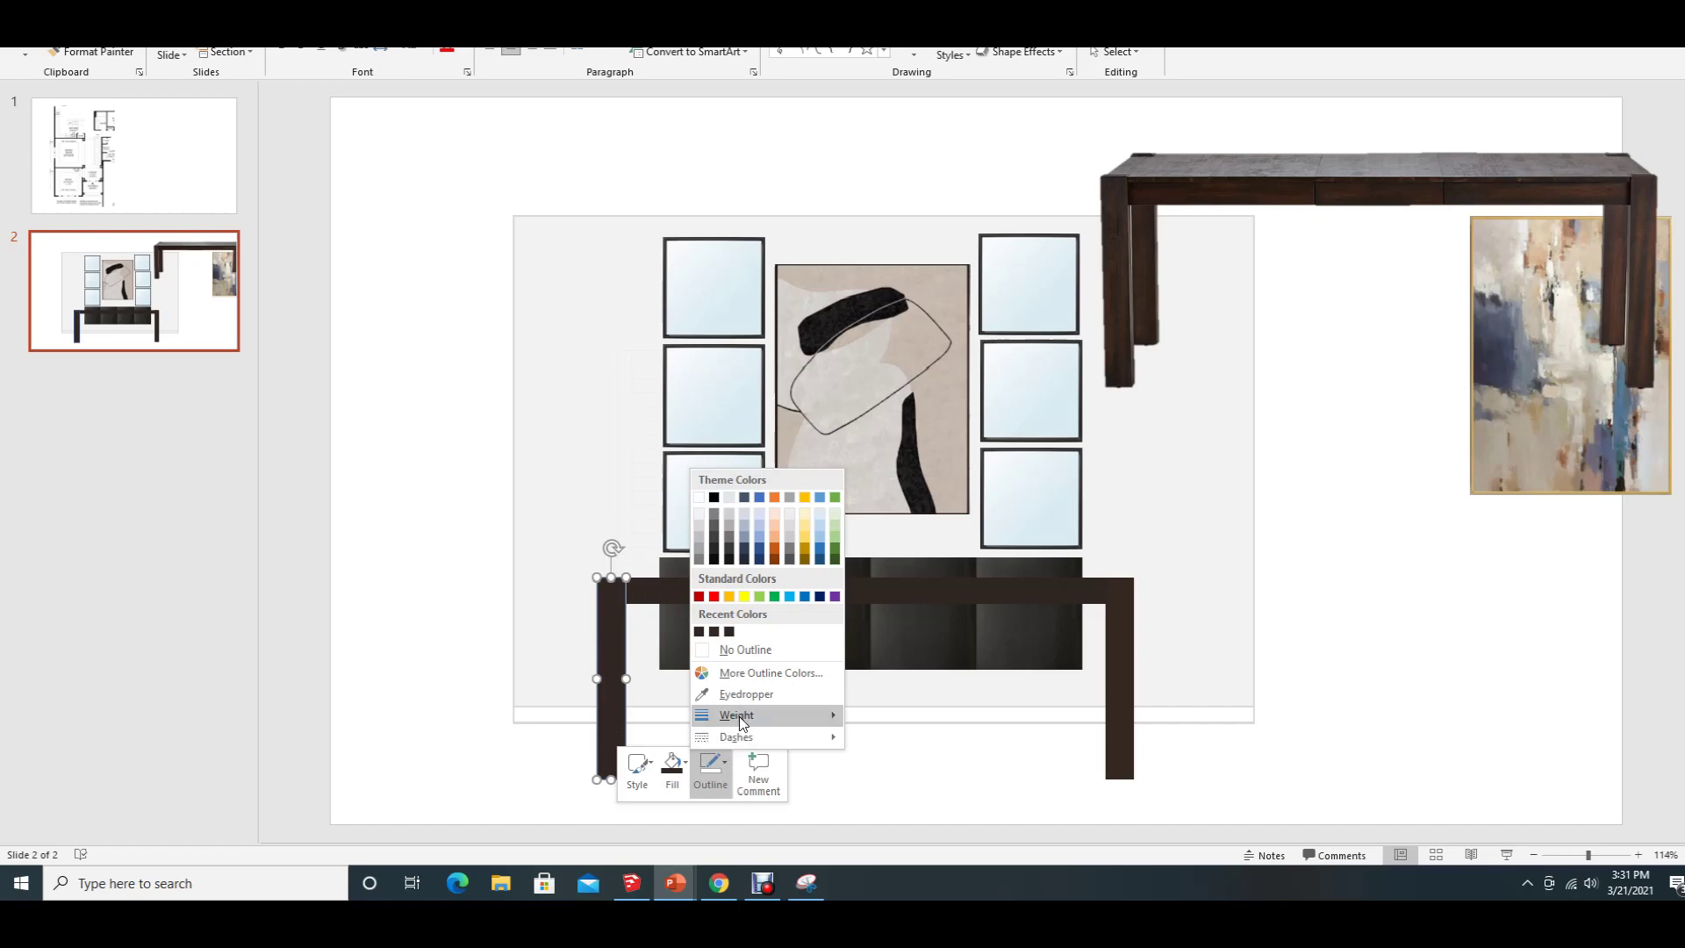
click(776, 654)
key(Escape)
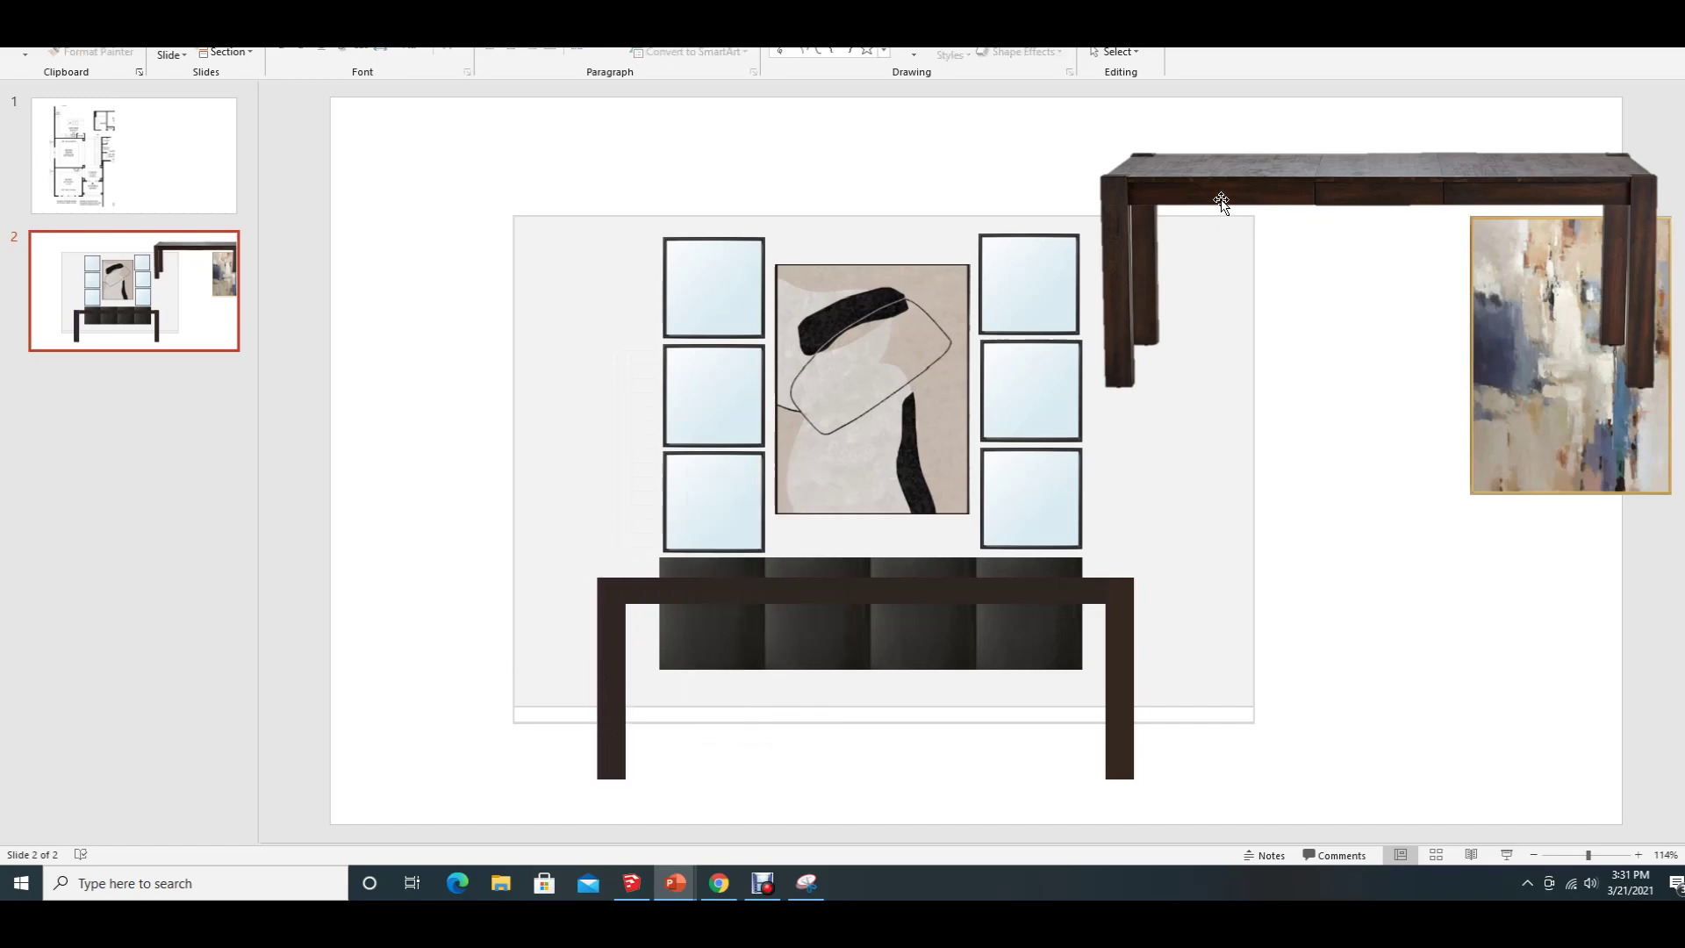
click(1221, 202)
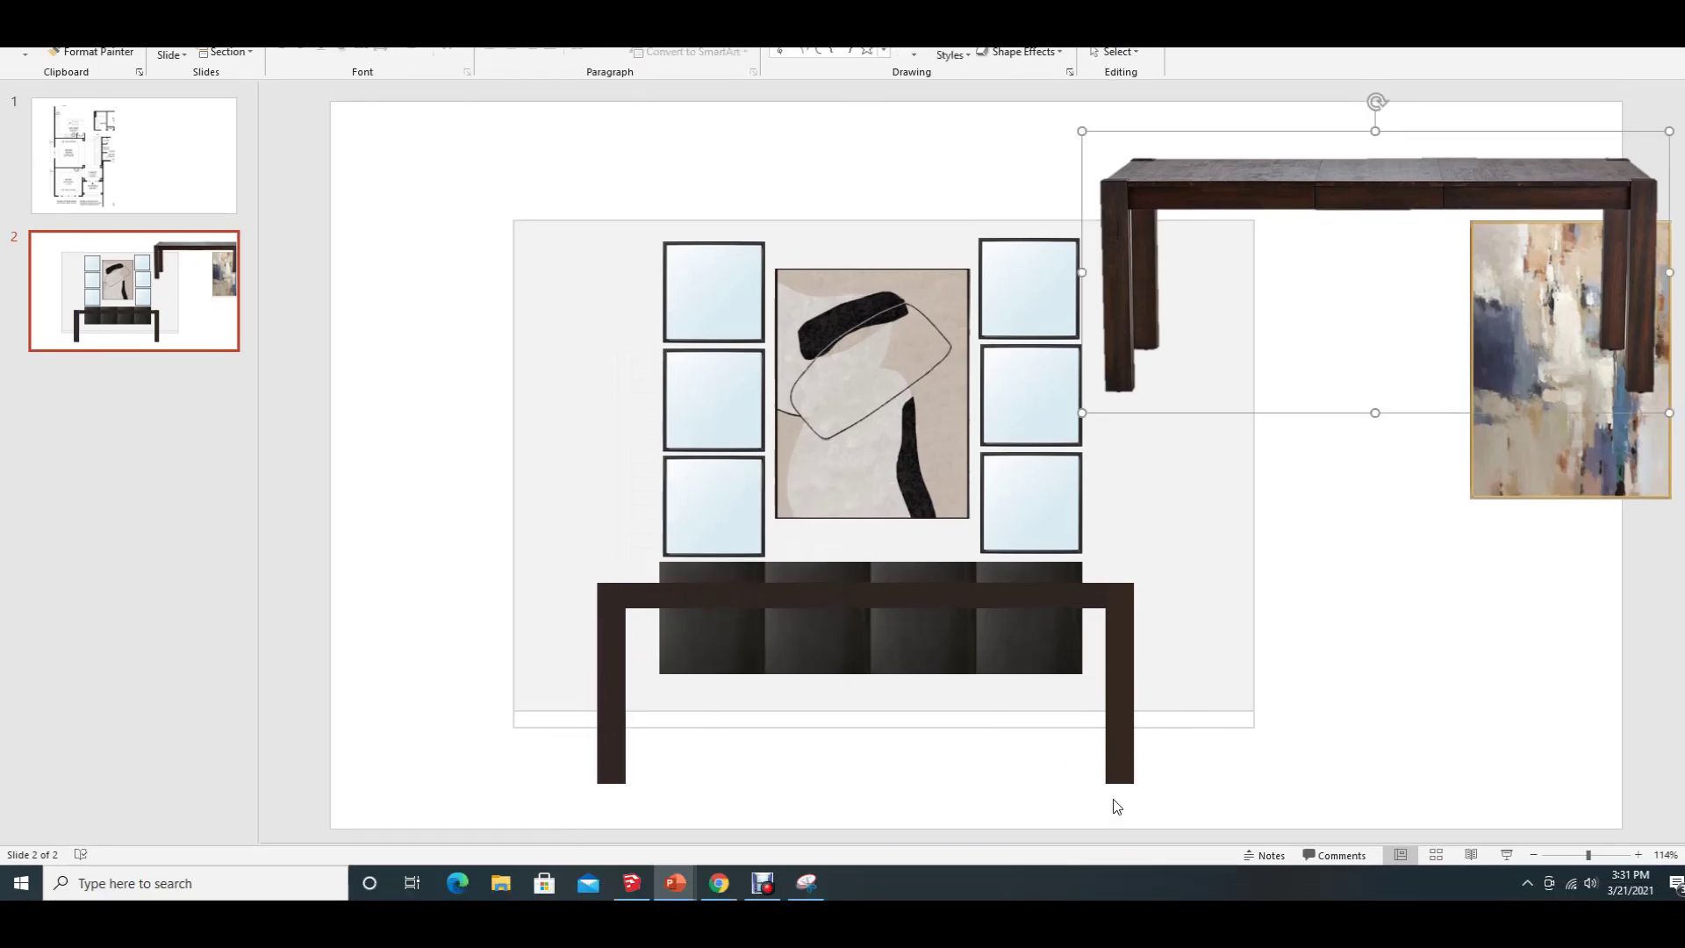
key(Delete)
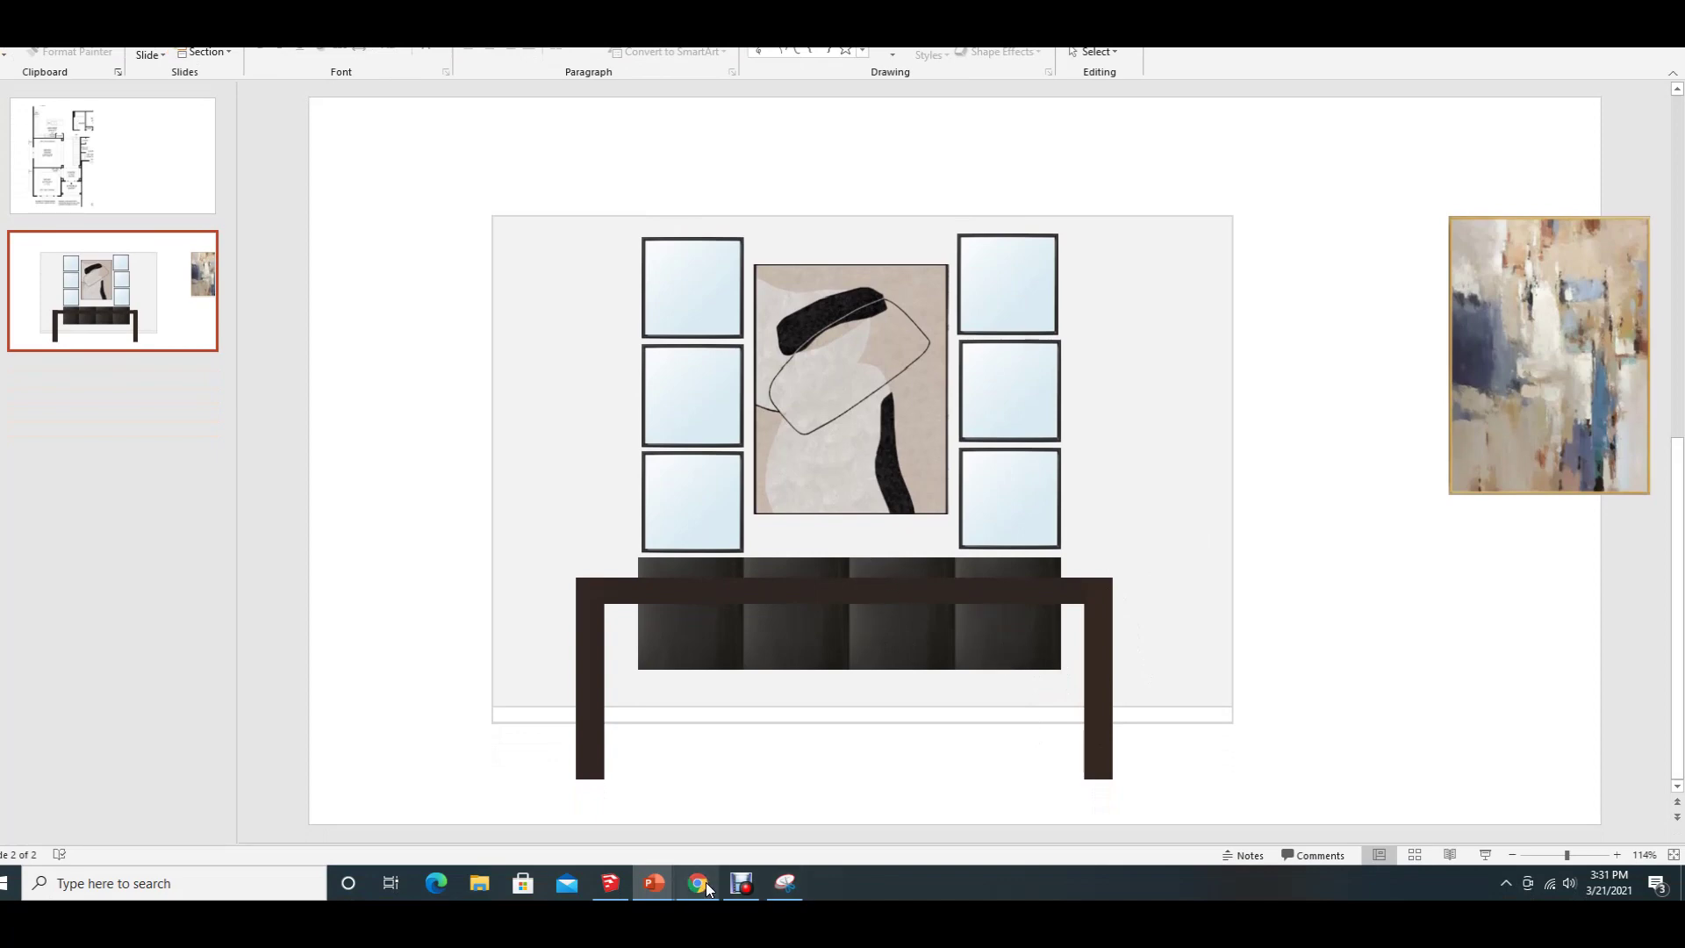
- In Chrome, open the Harbor Light Beige slipcover chair page and show its side-view image
mouse_move(667, 892)
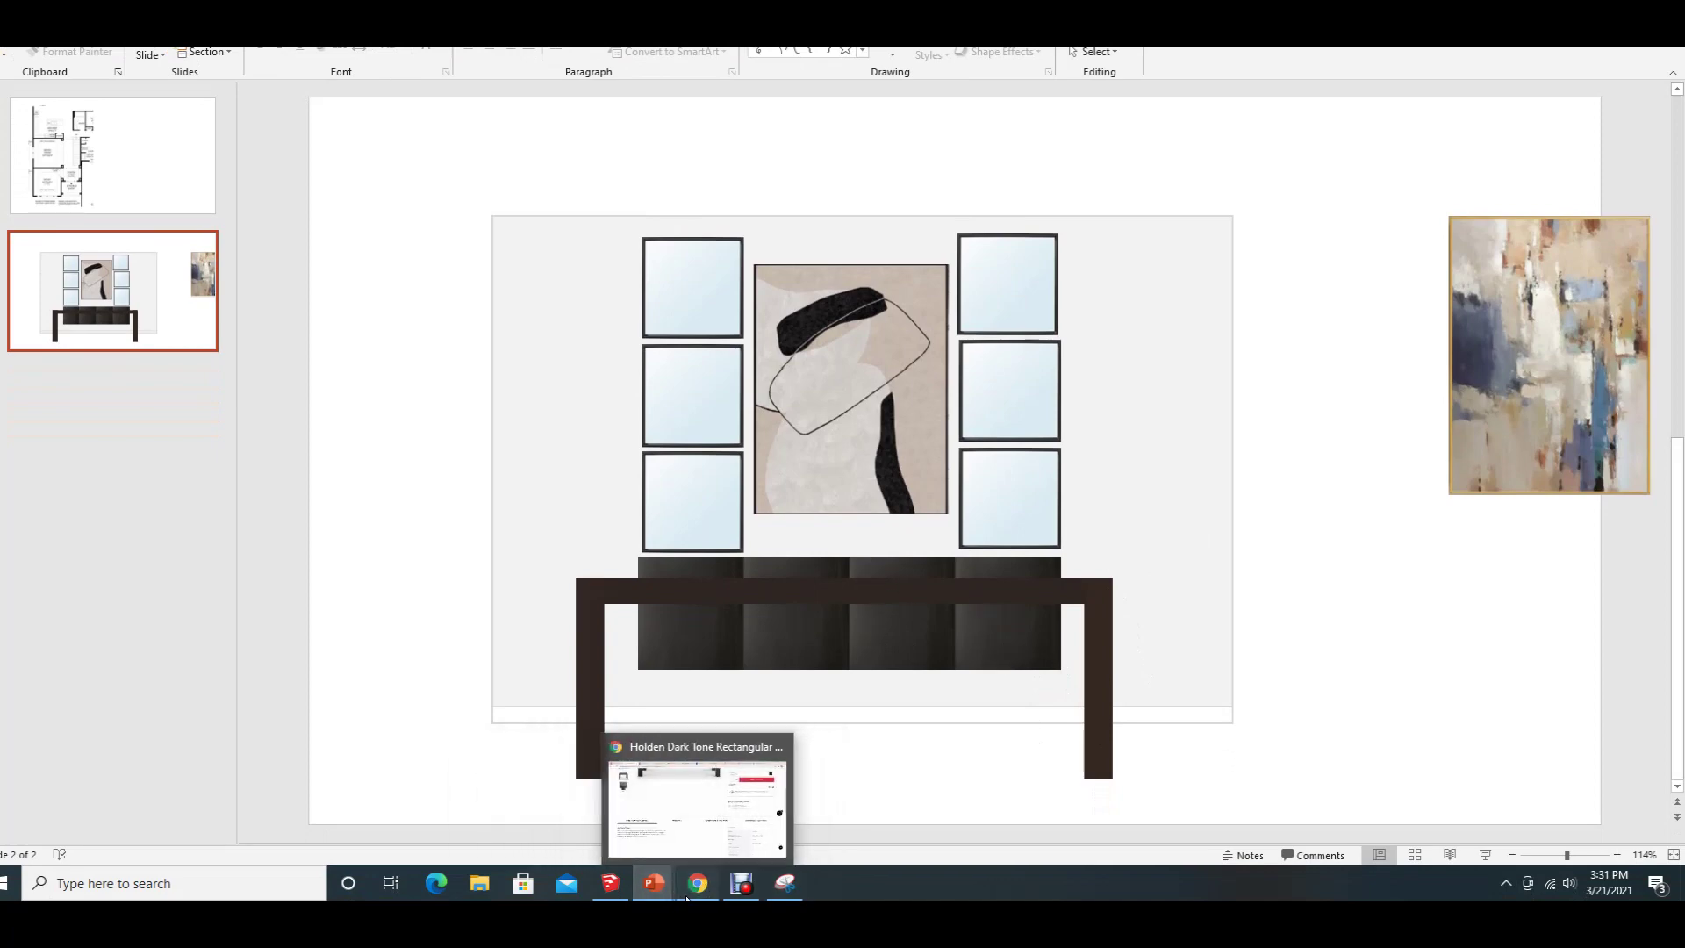
click(688, 895)
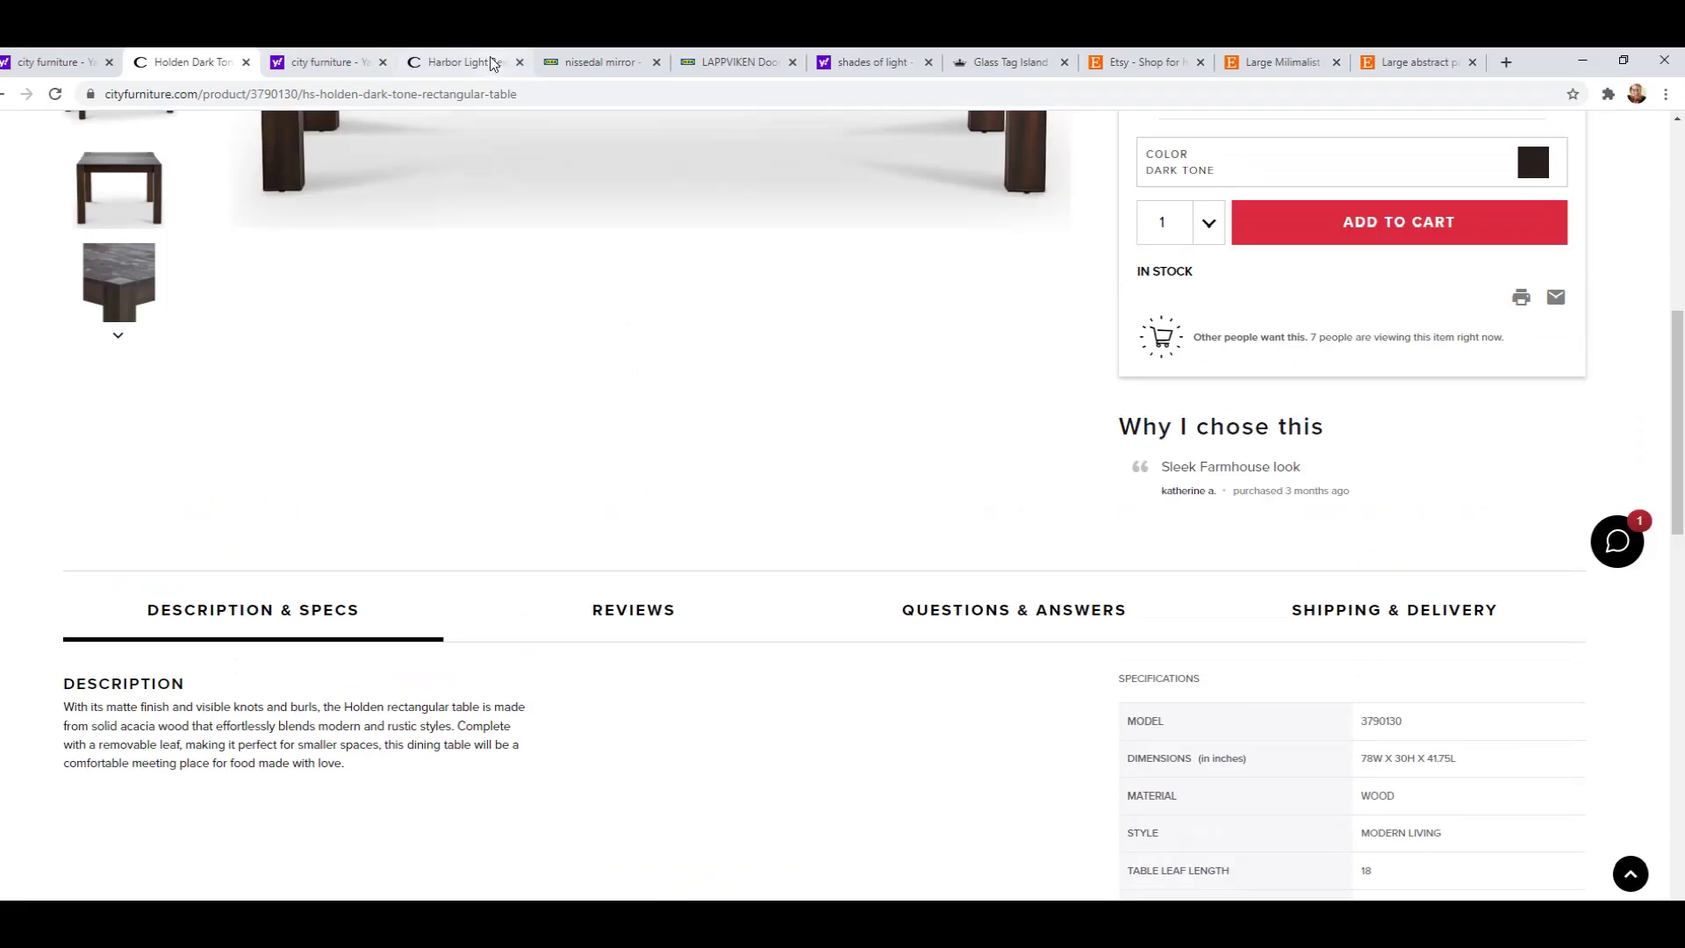
click(332, 61)
click(453, 59)
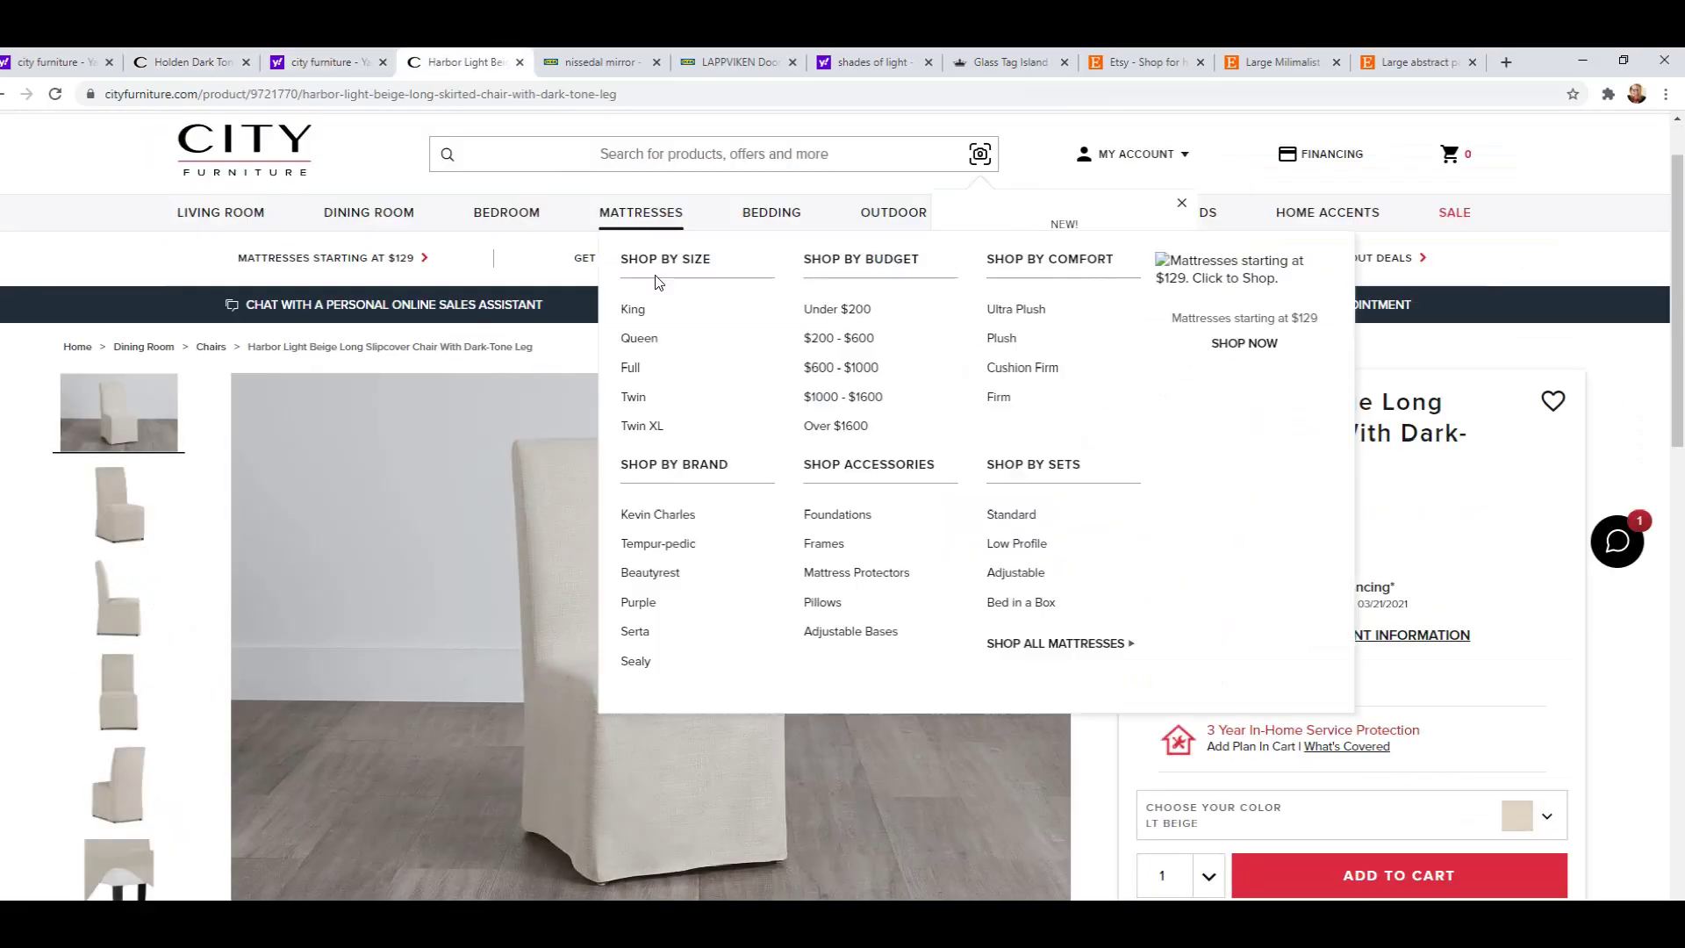
scroll(136, 662, down, 1)
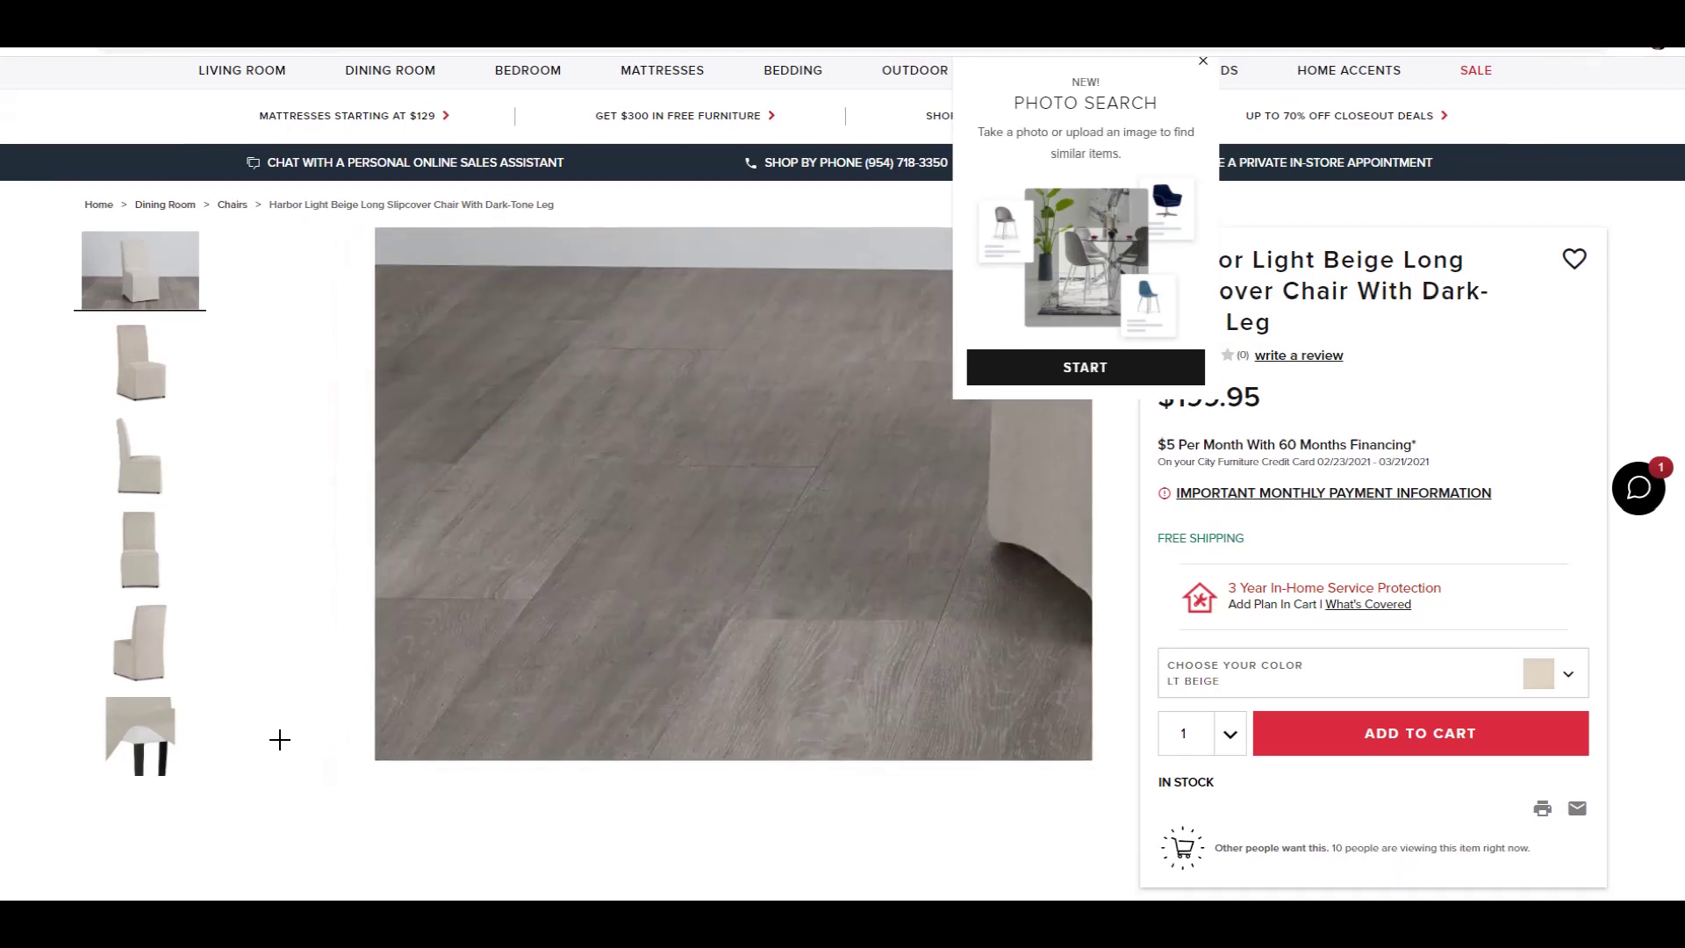
scroll(278, 764, down, 1)
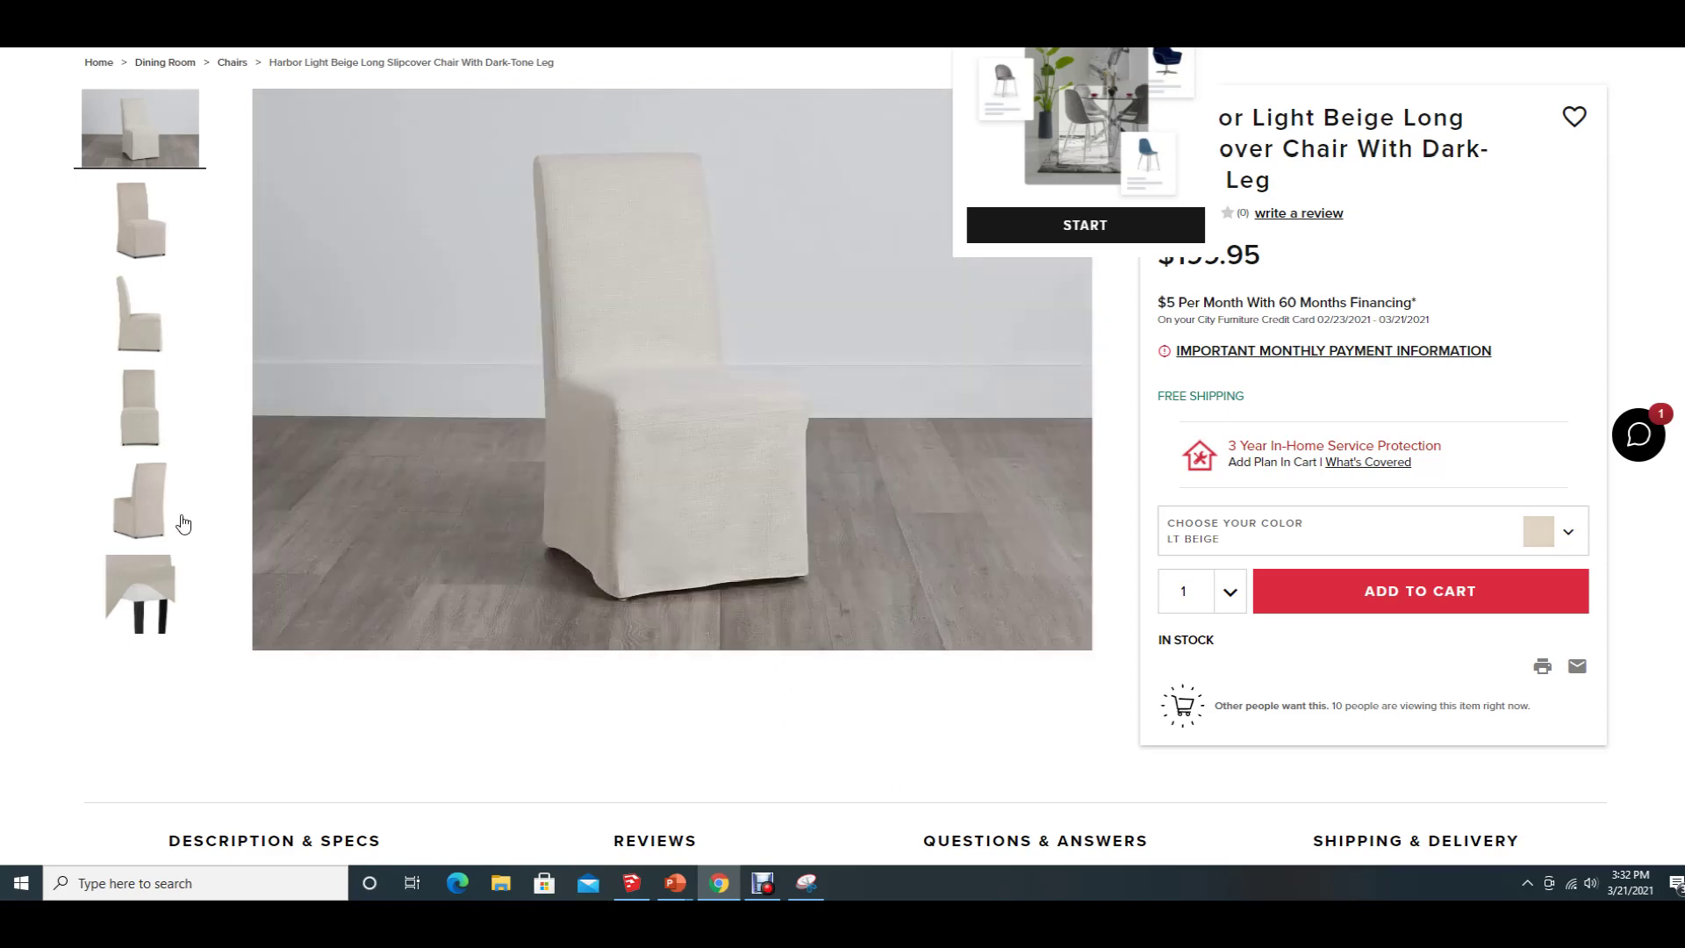
click(138, 342)
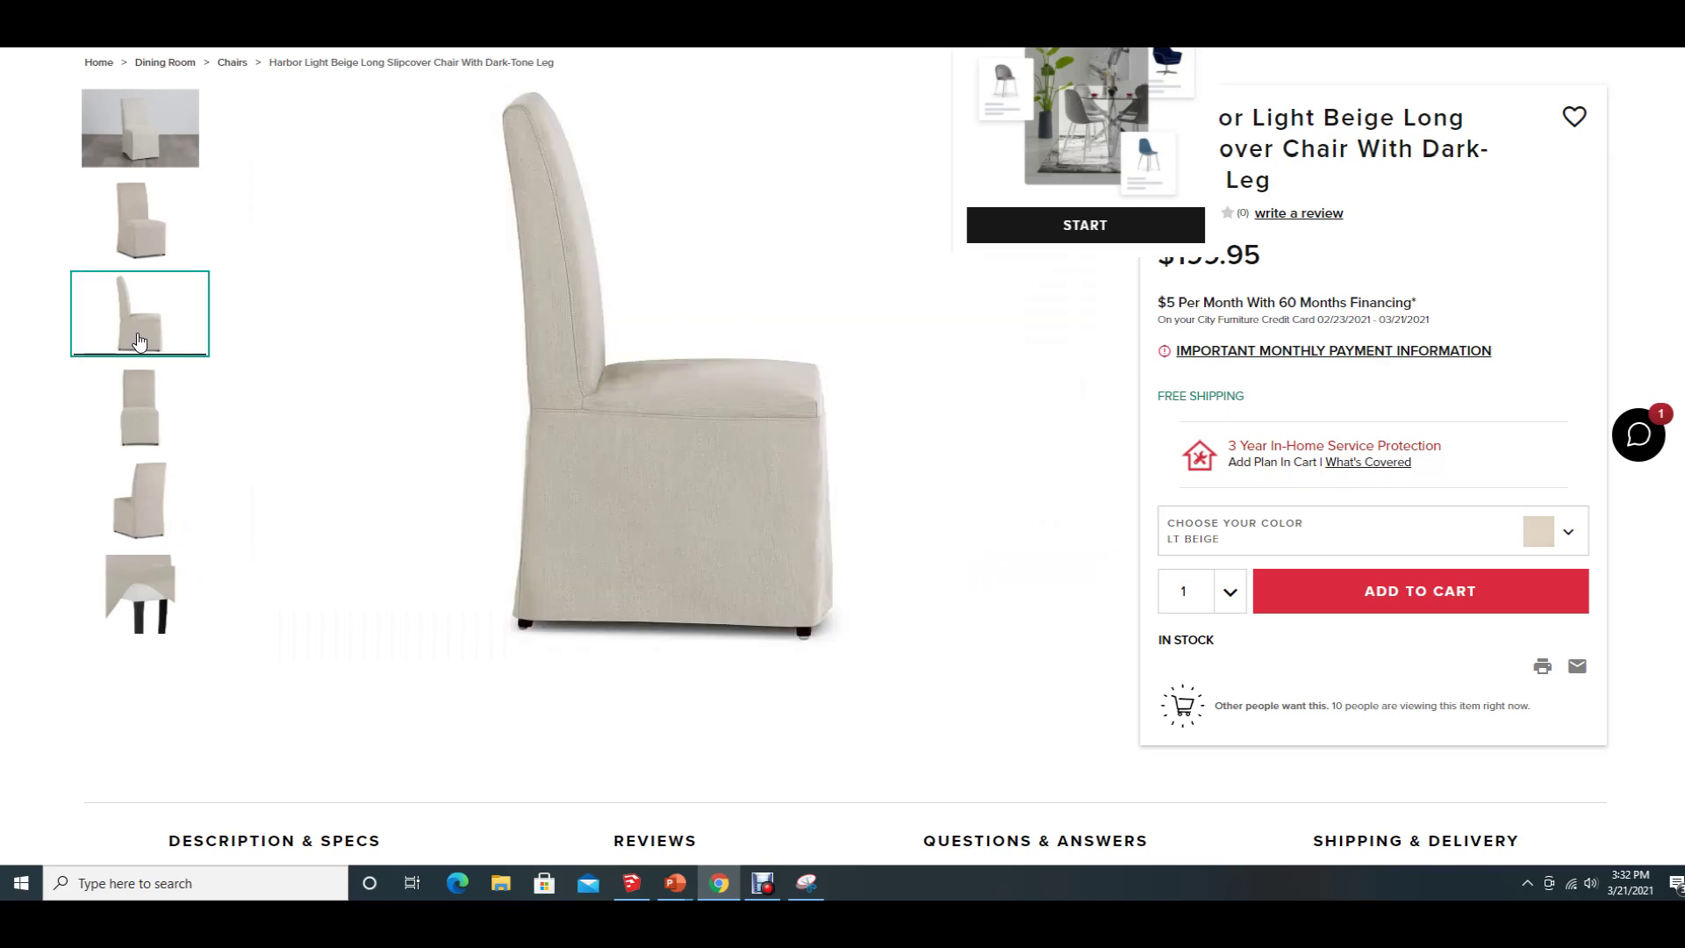
- Snip the chair's side view and copy the snip to the clipboard
click(807, 883)
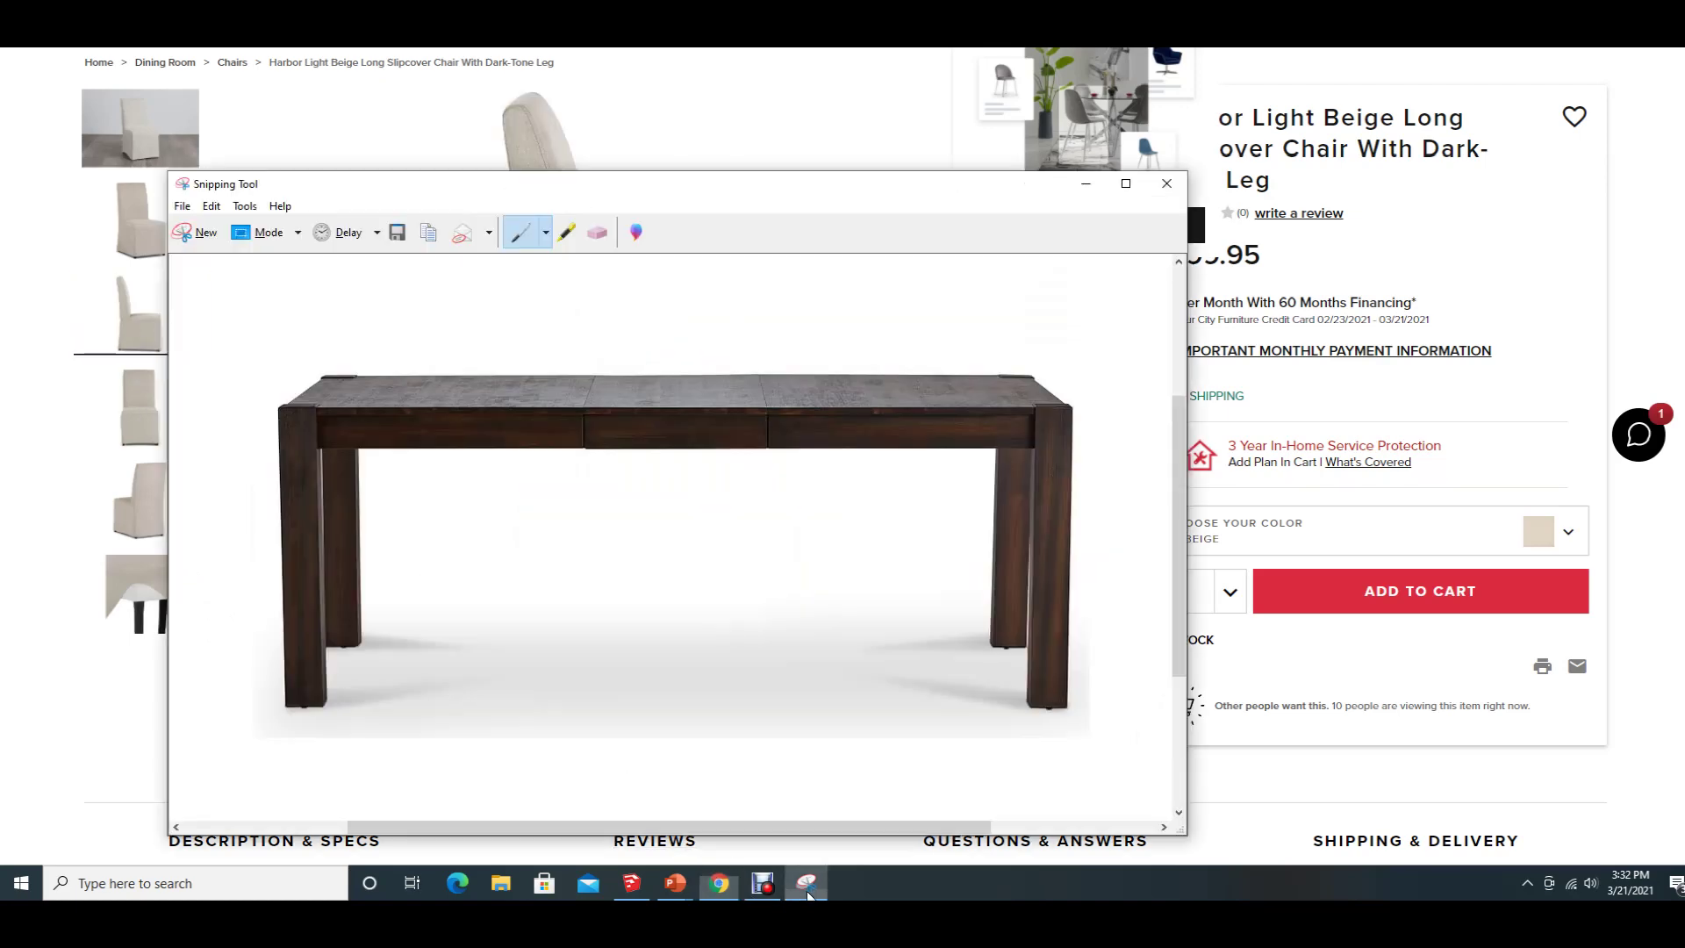
click(200, 340)
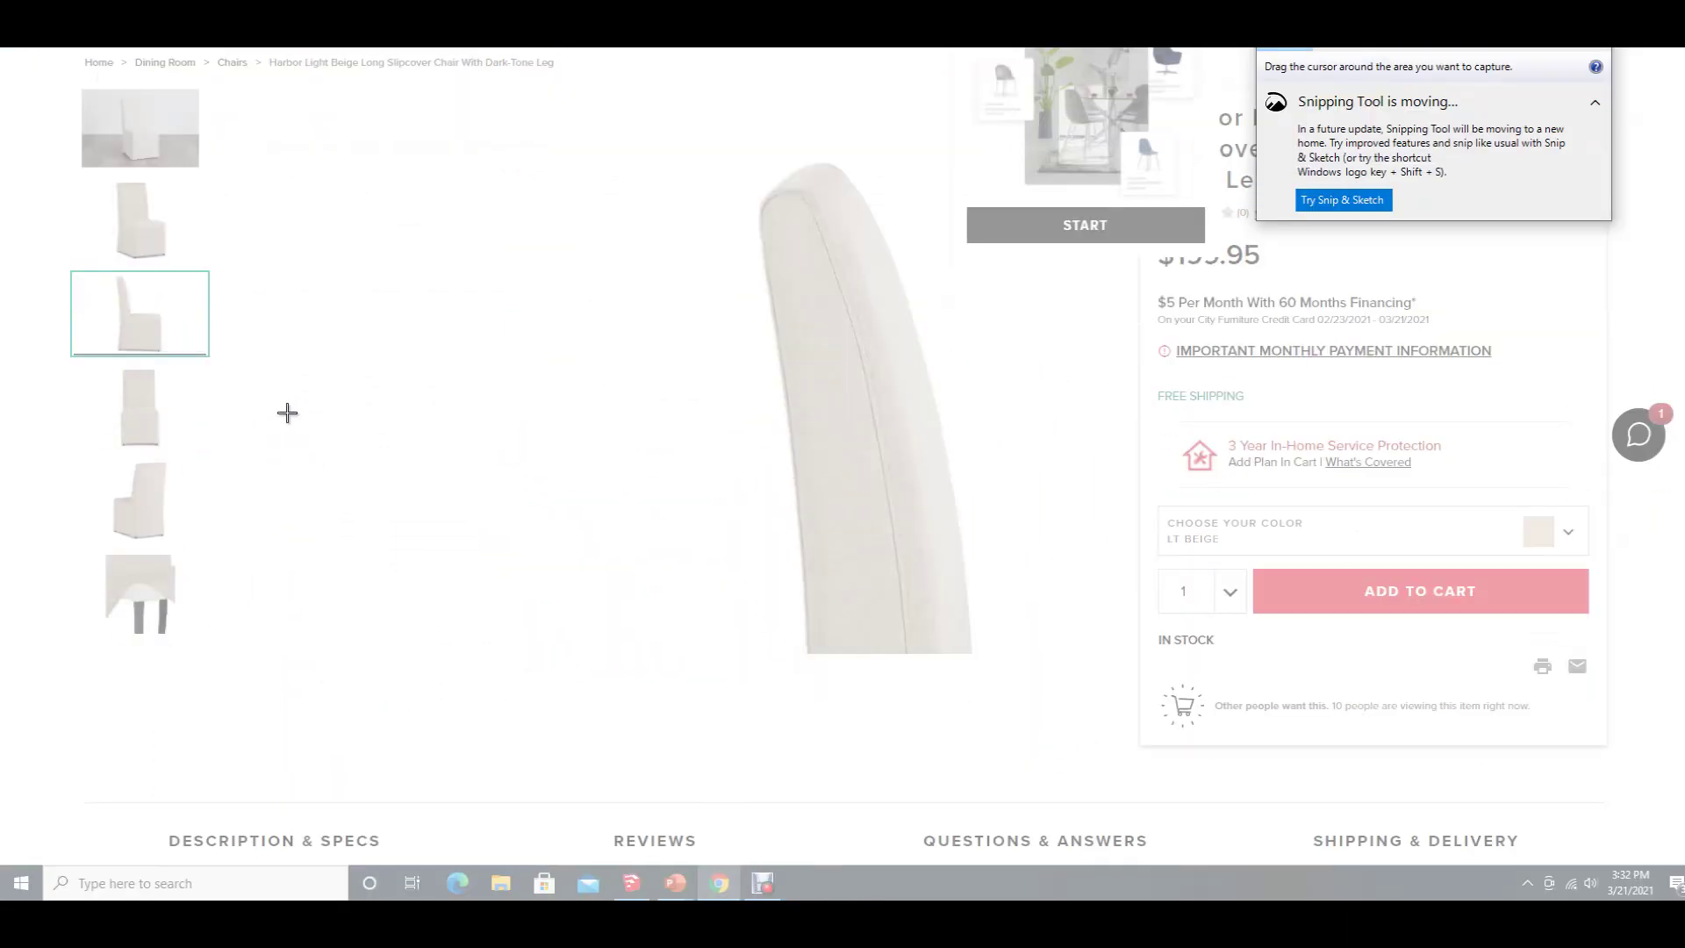
click(1506, 141)
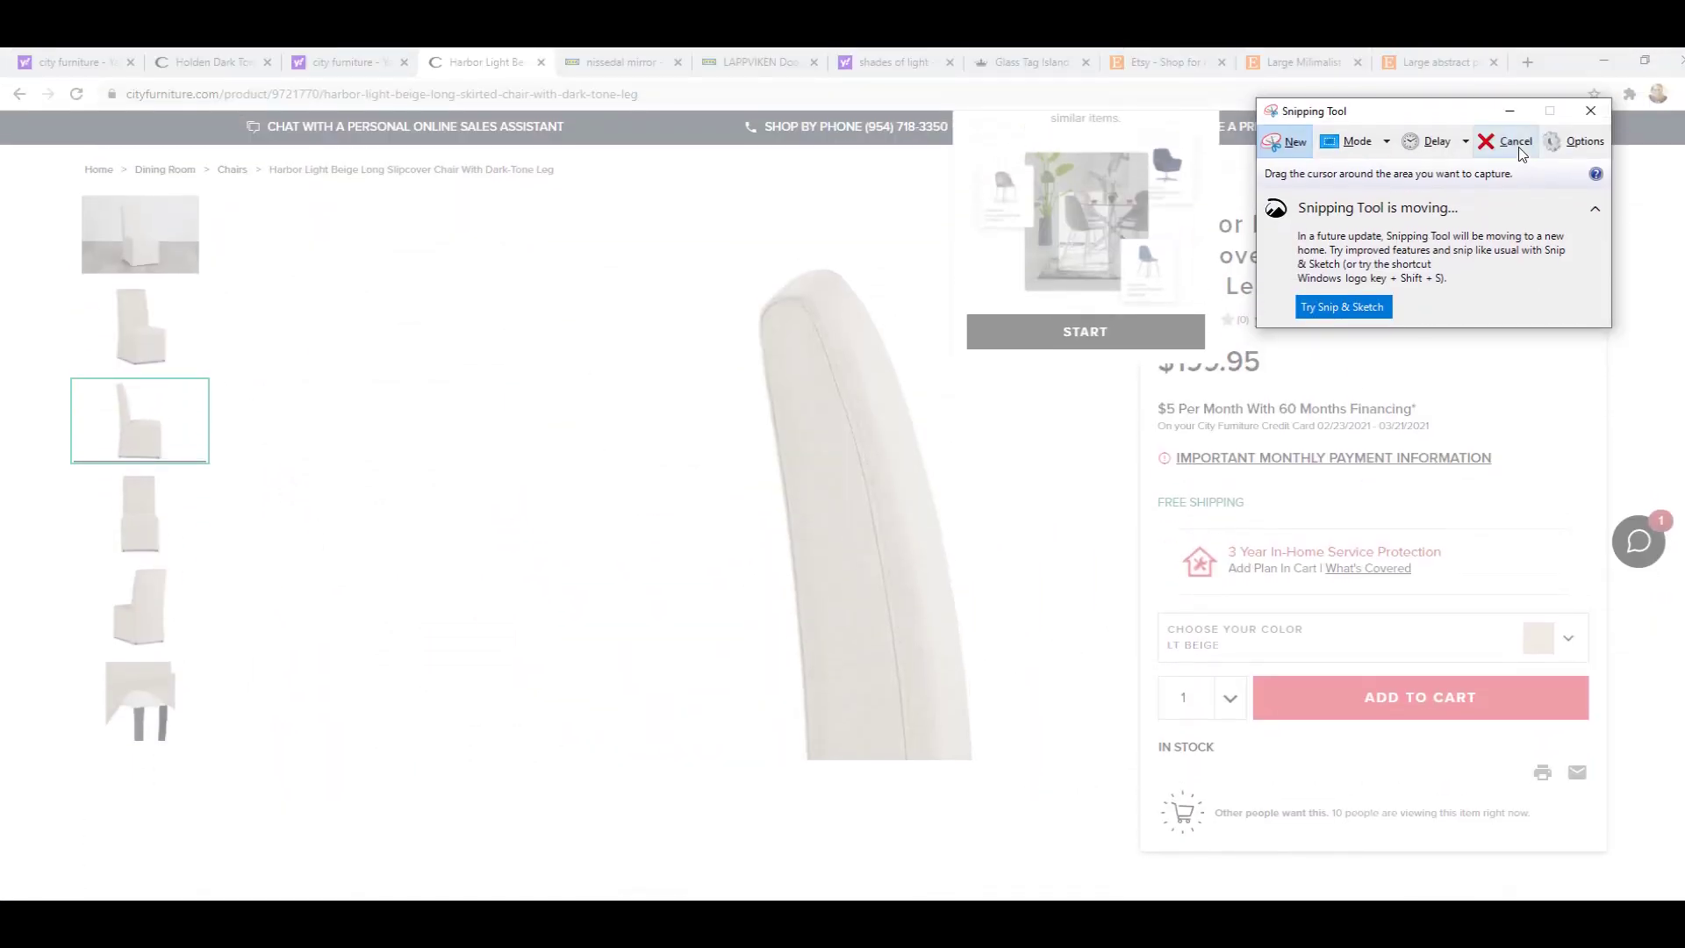
click(1275, 153)
drag(429, 179, 862, 741)
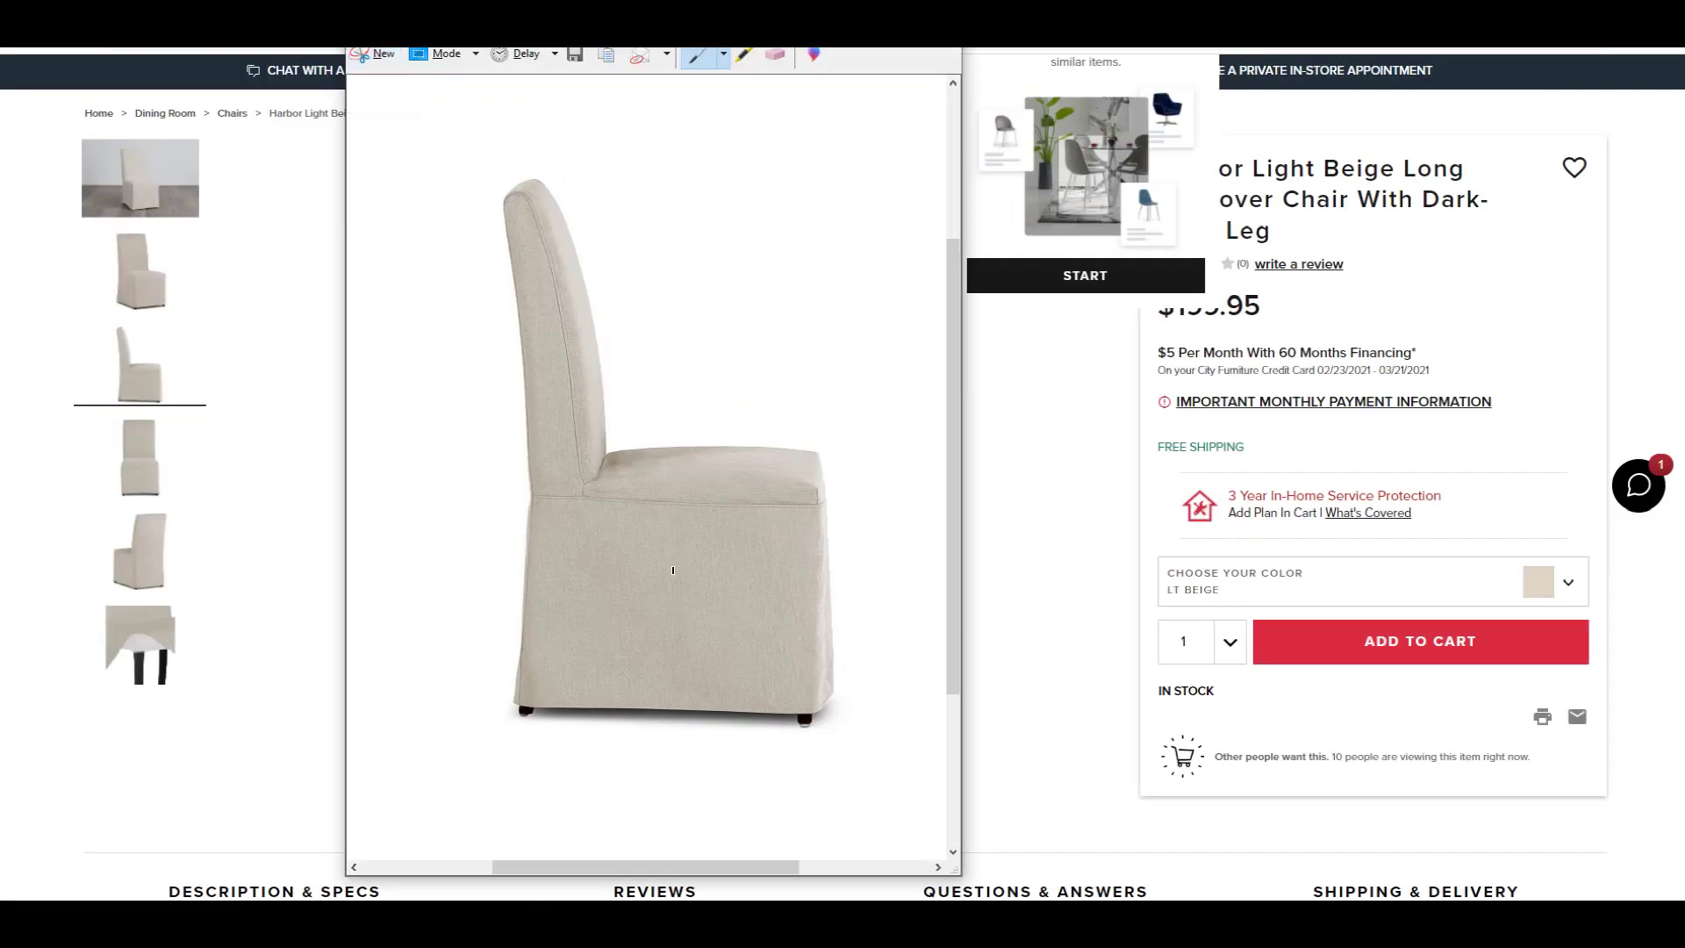
right_click(674, 571)
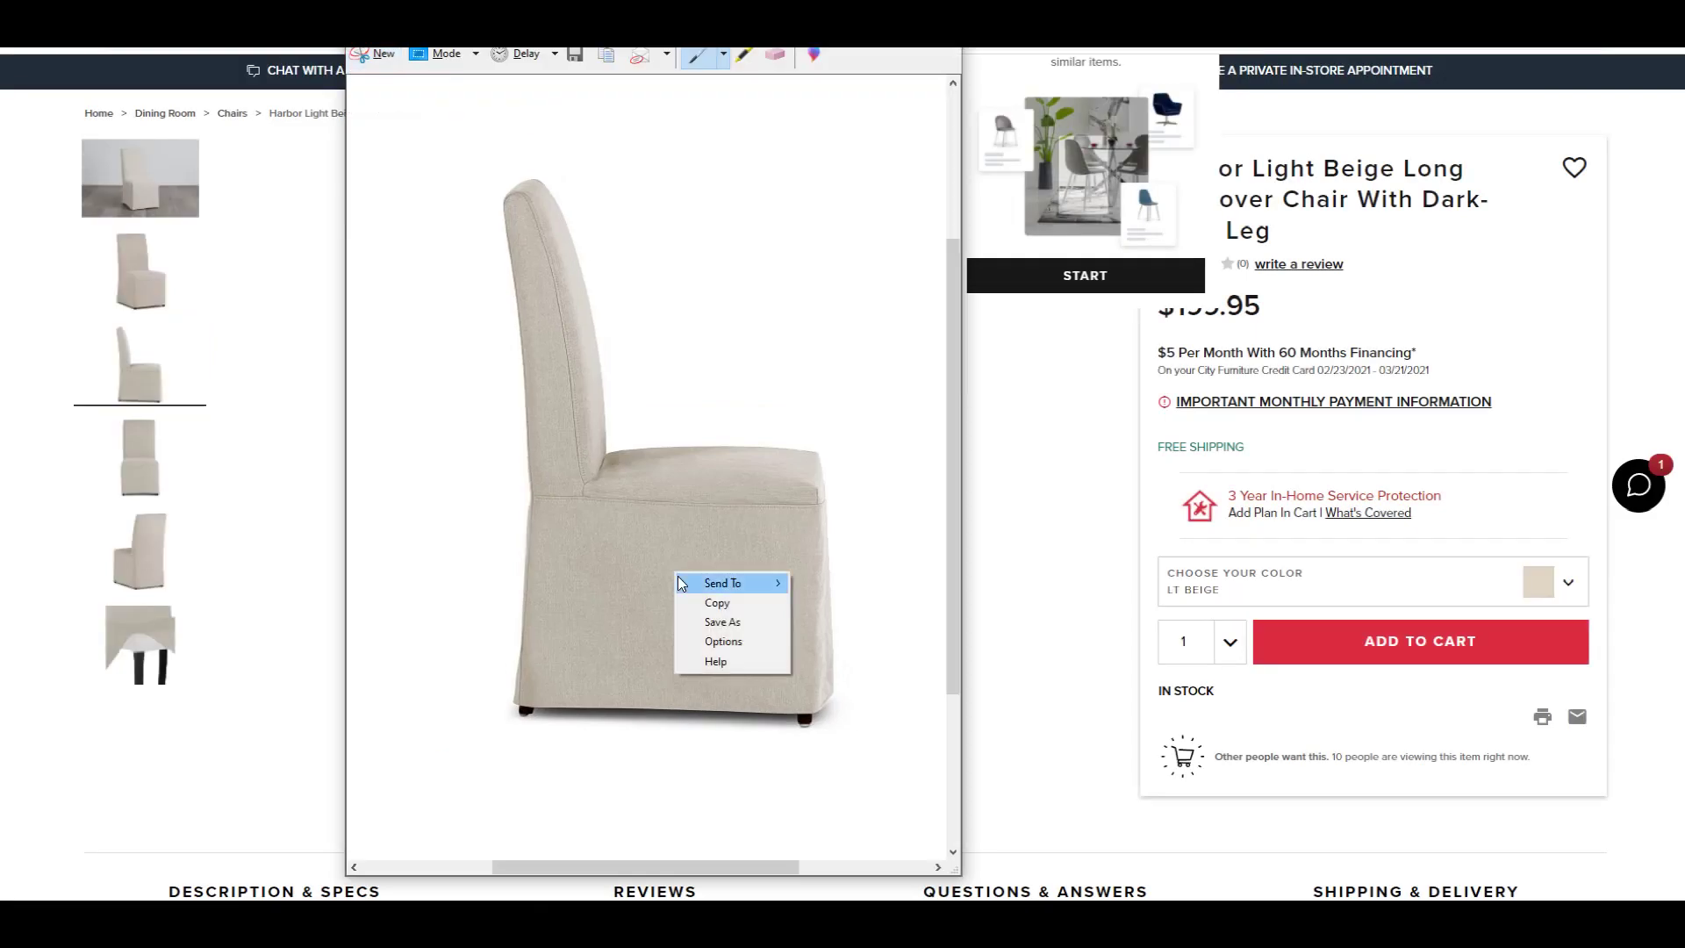
click(715, 604)
click(1032, 471)
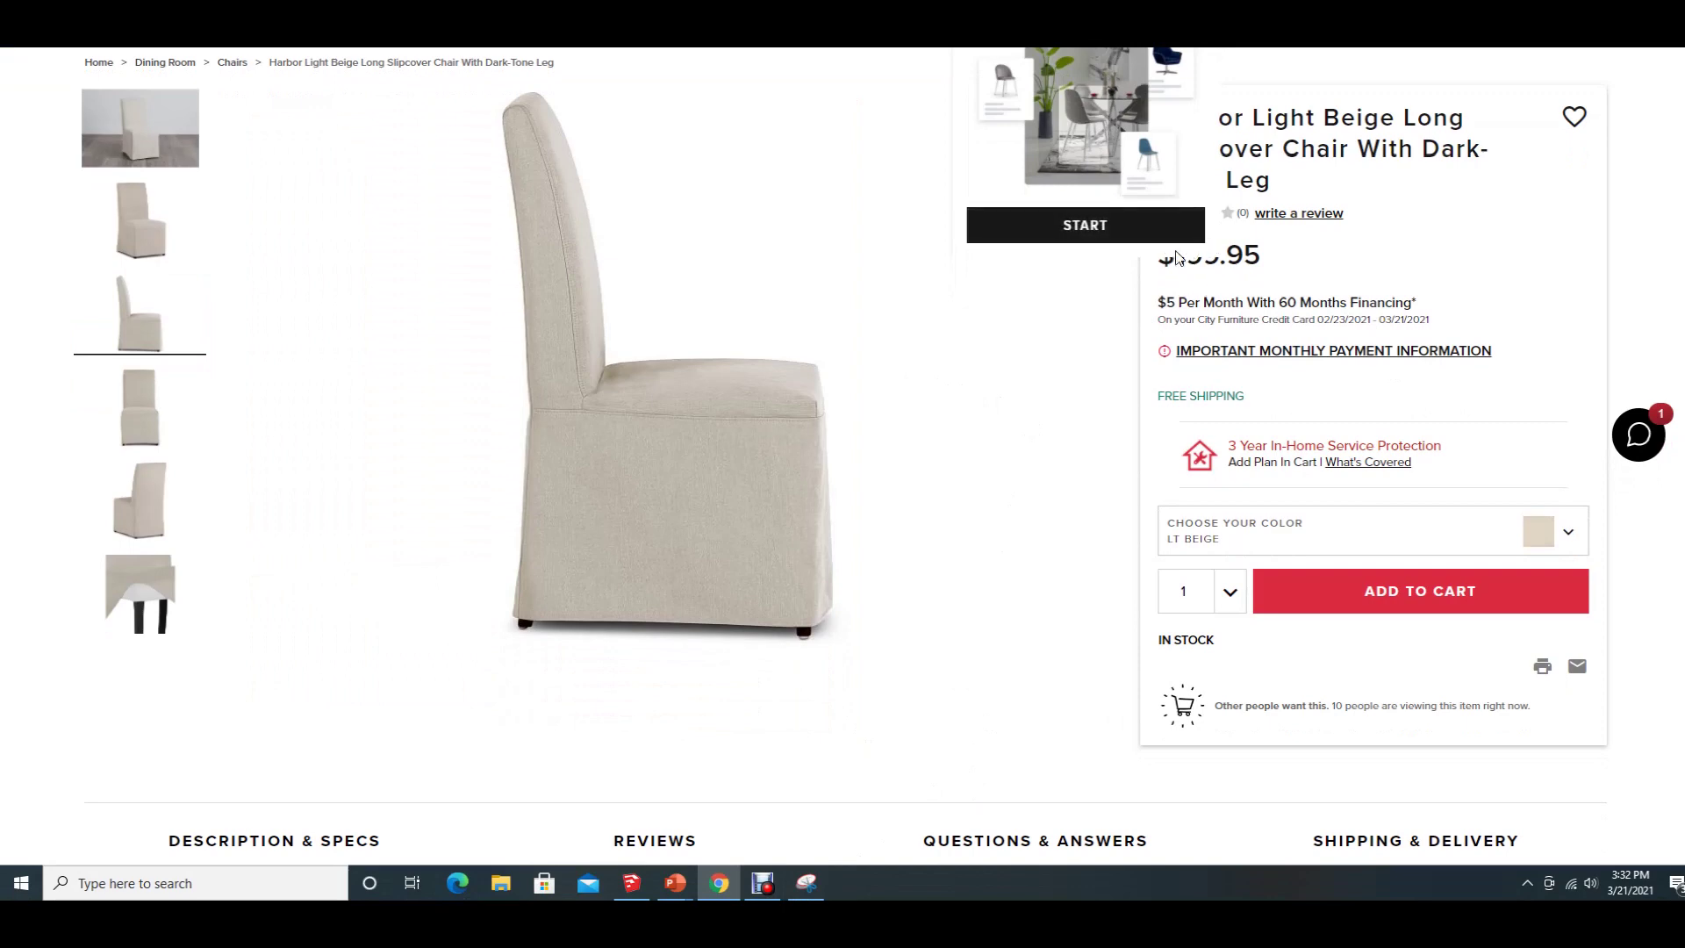
- Clear the accidental highlight and show the chair's front view on the product page
drag(1122, 121, 1108, 137)
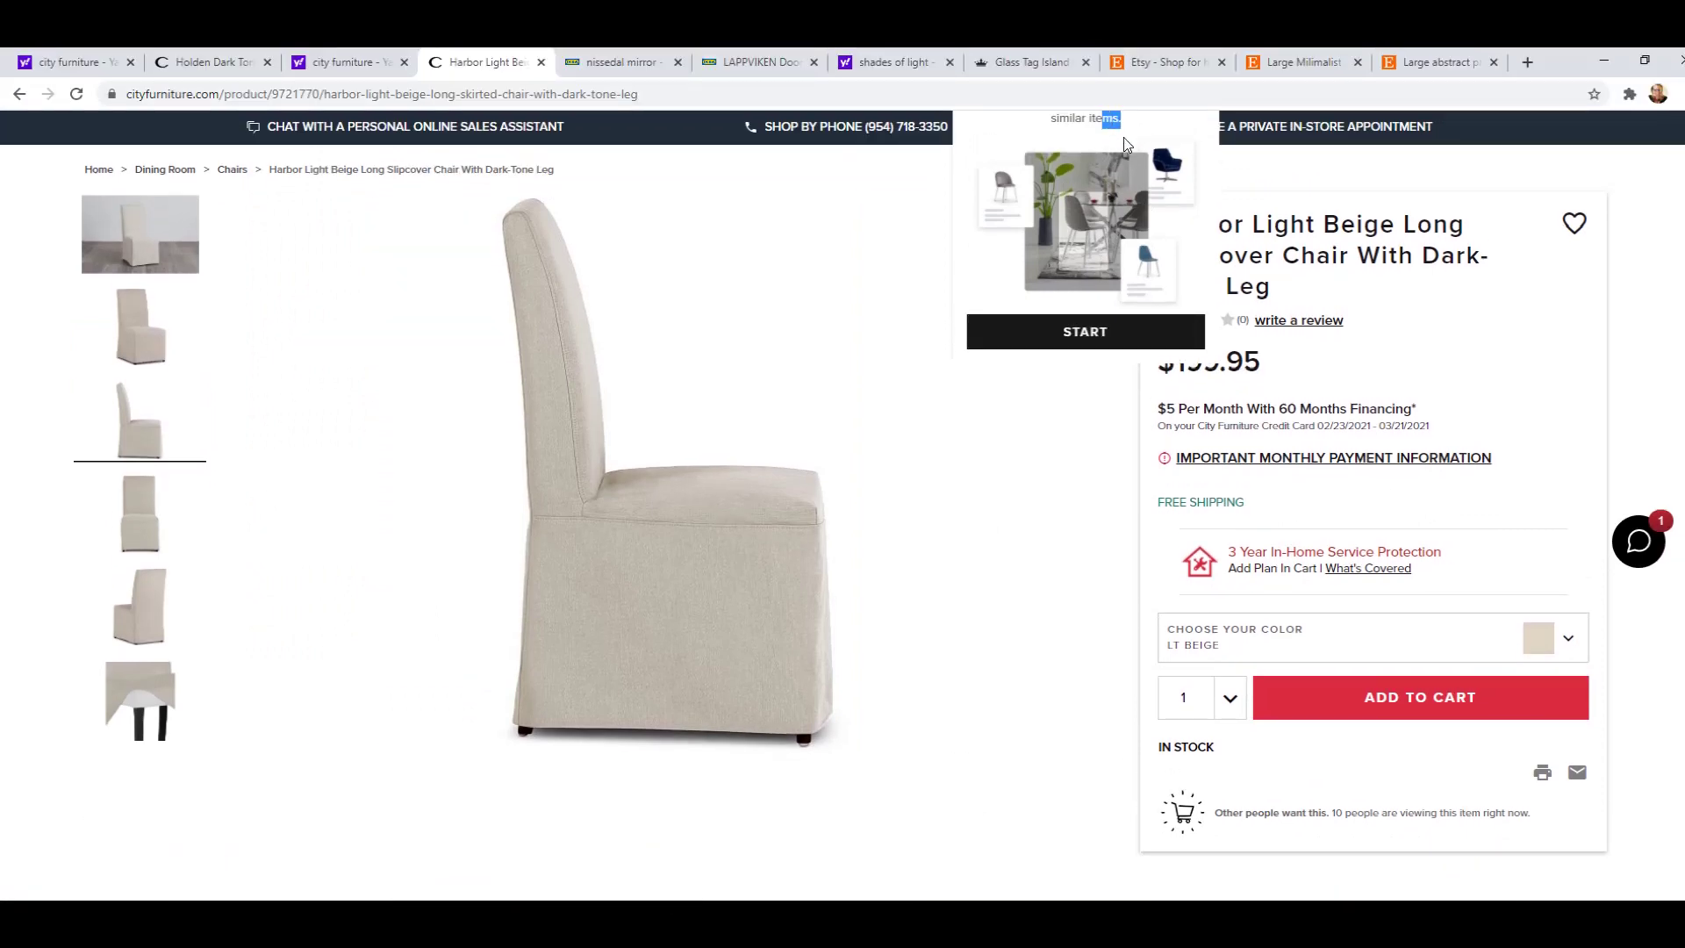
click(1062, 515)
click(138, 533)
scroll(1043, 654, down, 1)
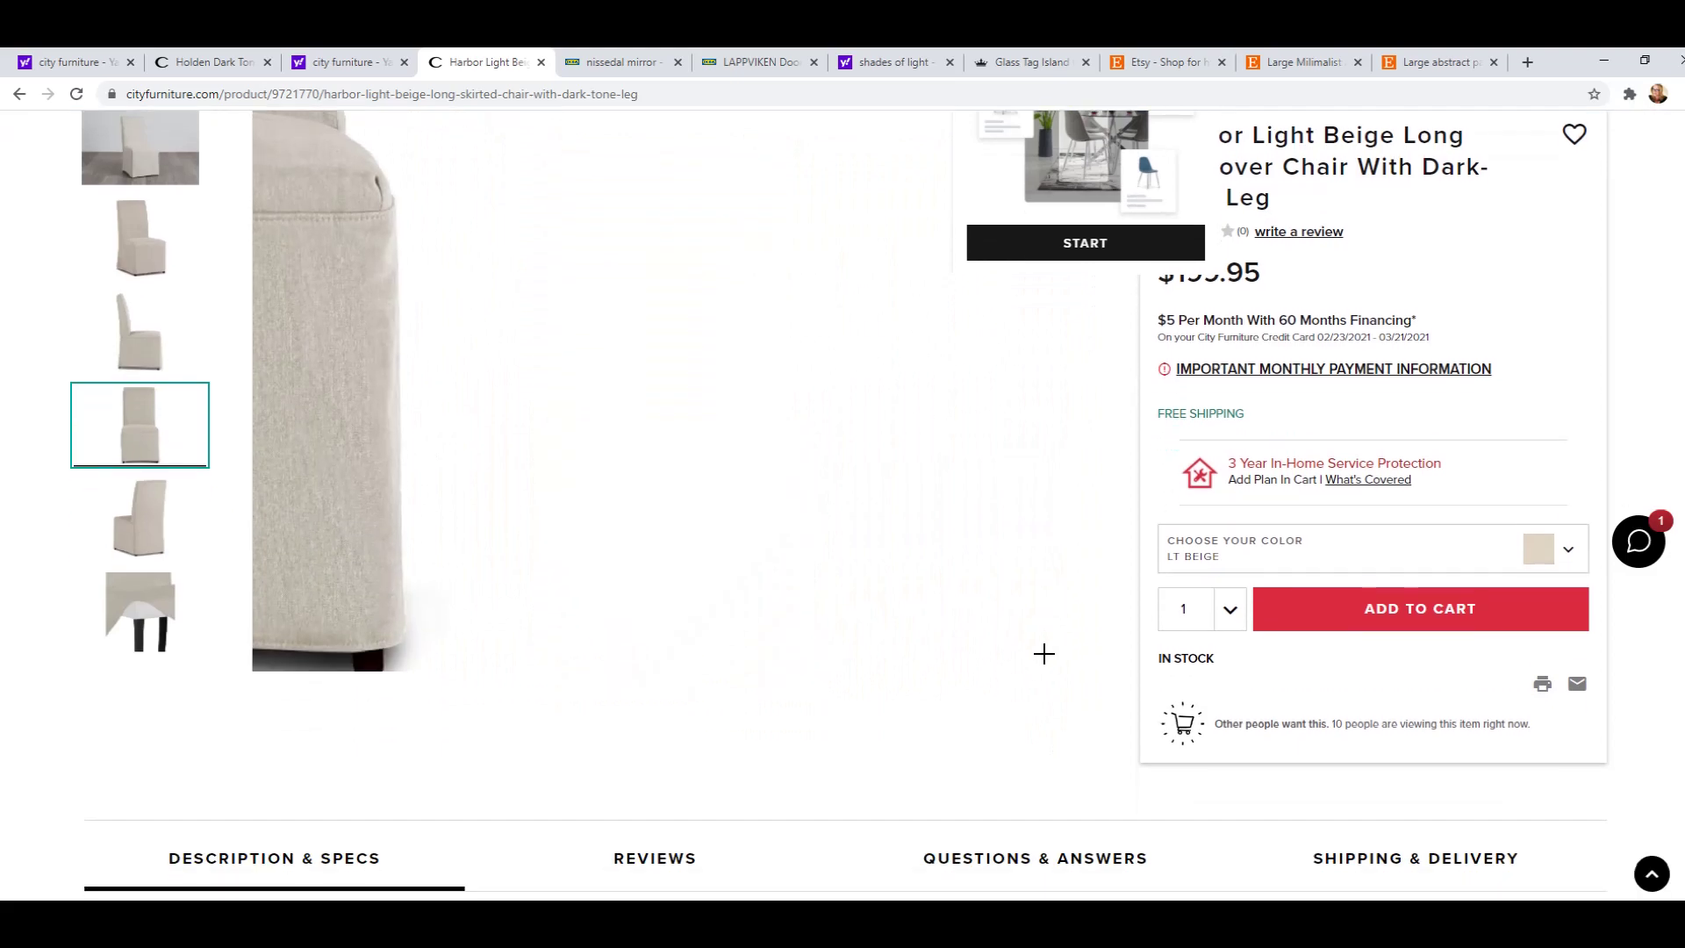
scroll(1044, 654, up, 4)
mouse_move(1207, 301)
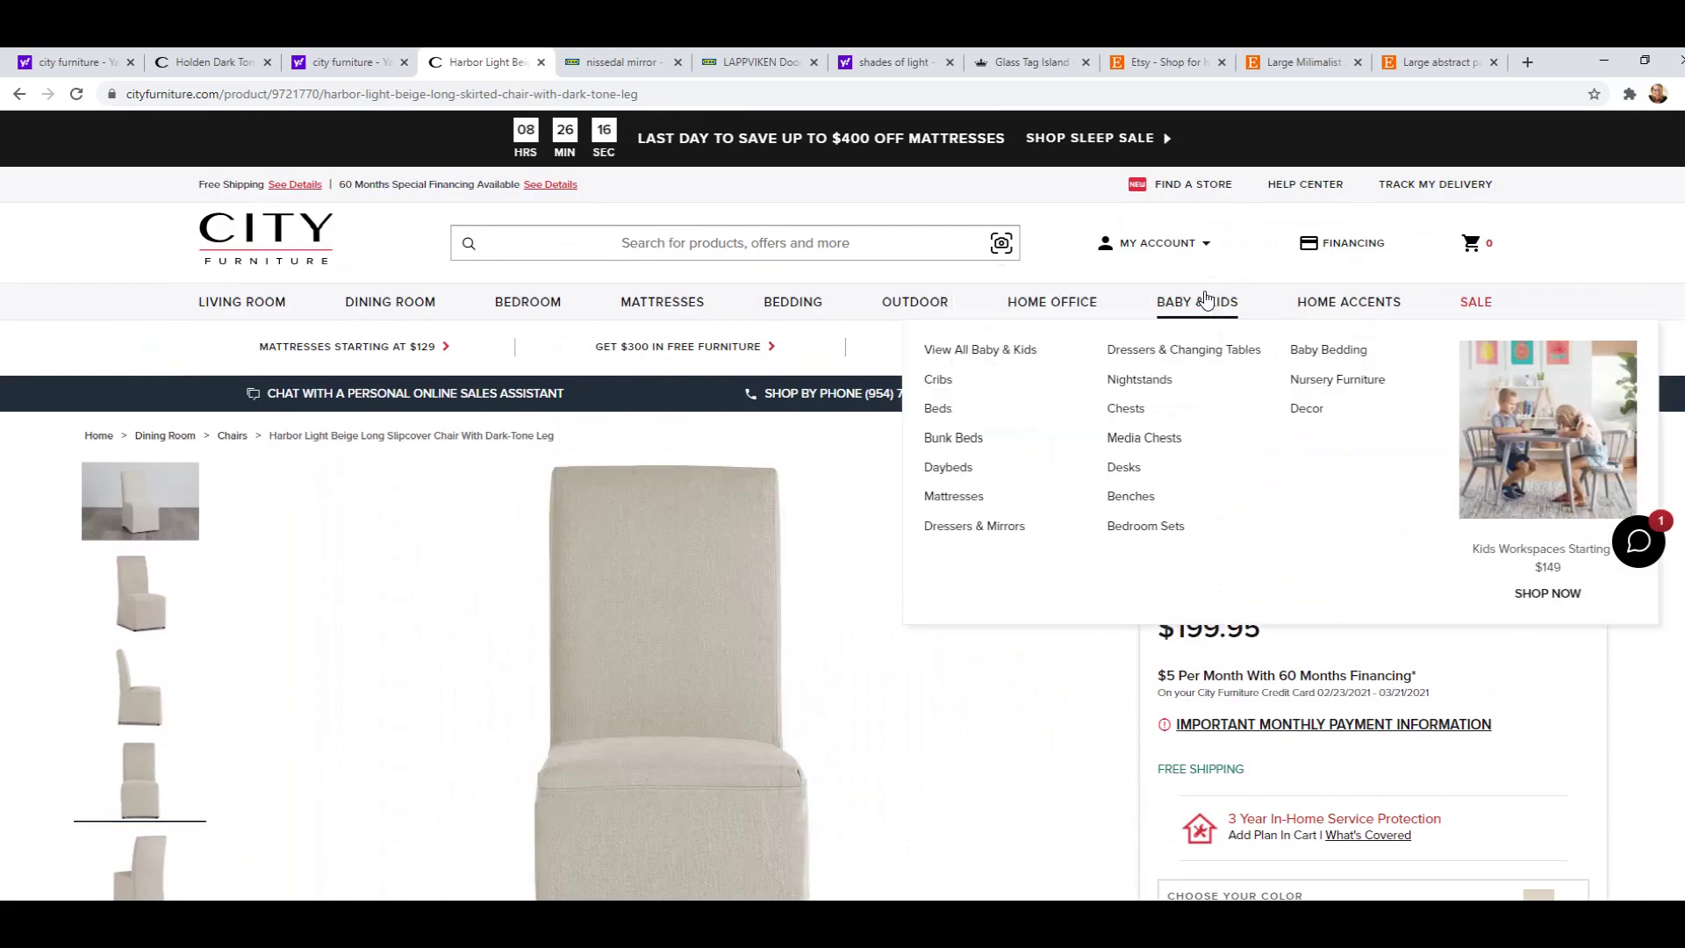
scroll(1050, 741, down, 1)
scroll(998, 680, down, 2)
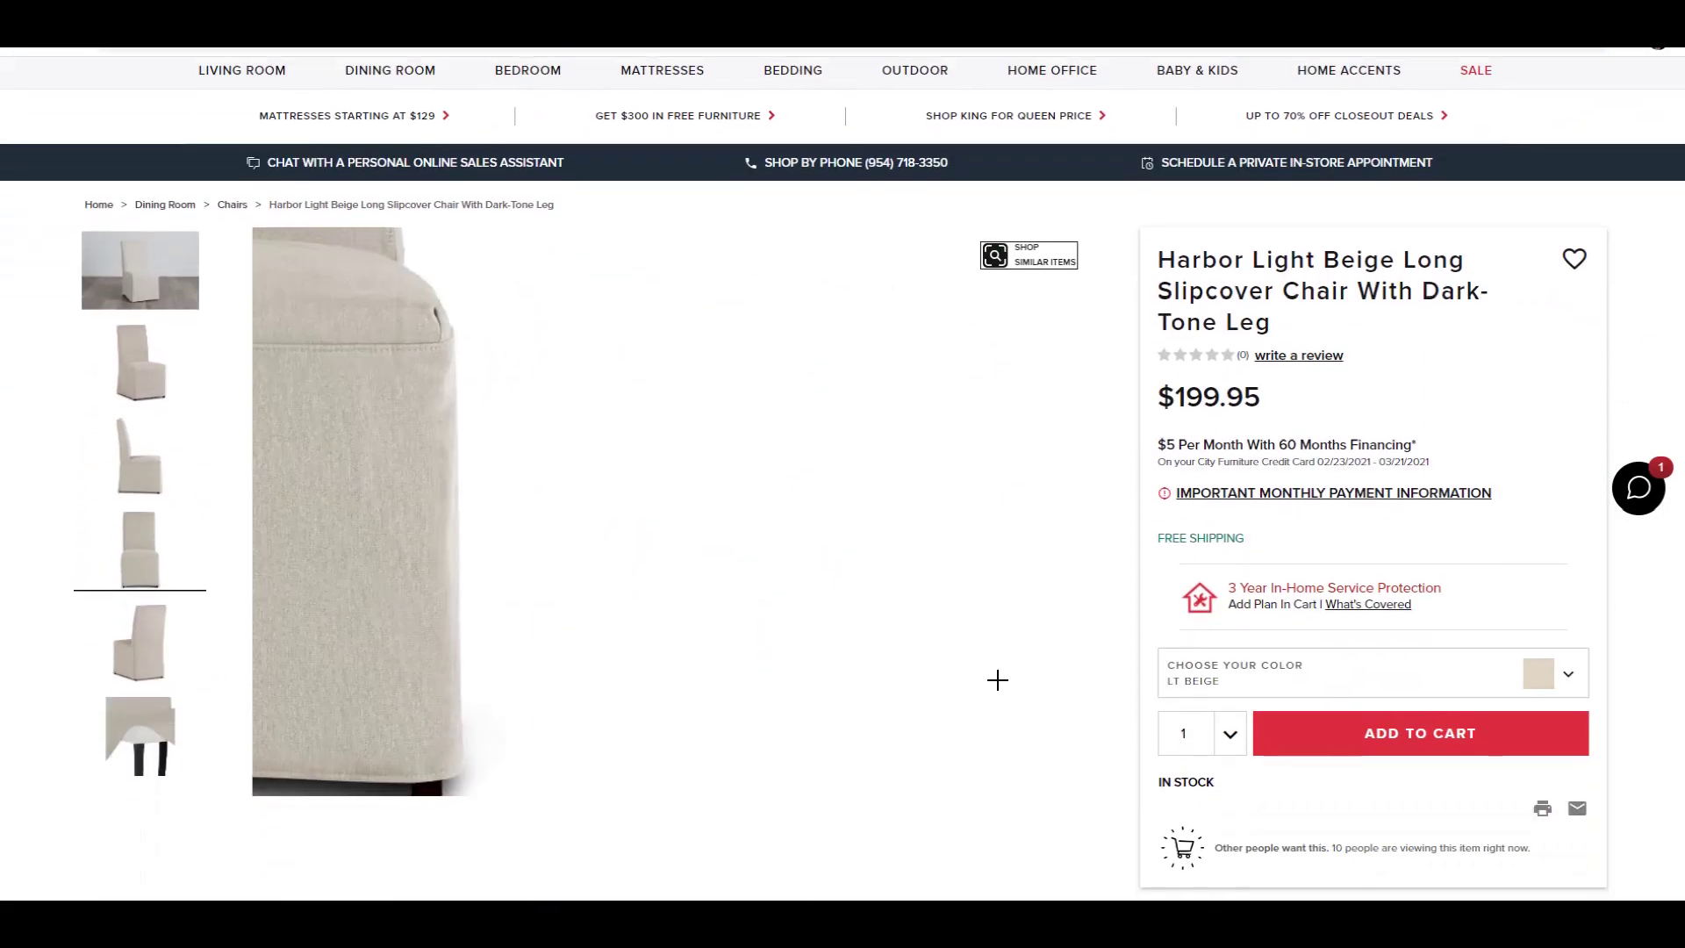
scroll(866, 579, down, 1)
- Paste the chair snip onto the dining room slide and move it left
mouse_move(684, 891)
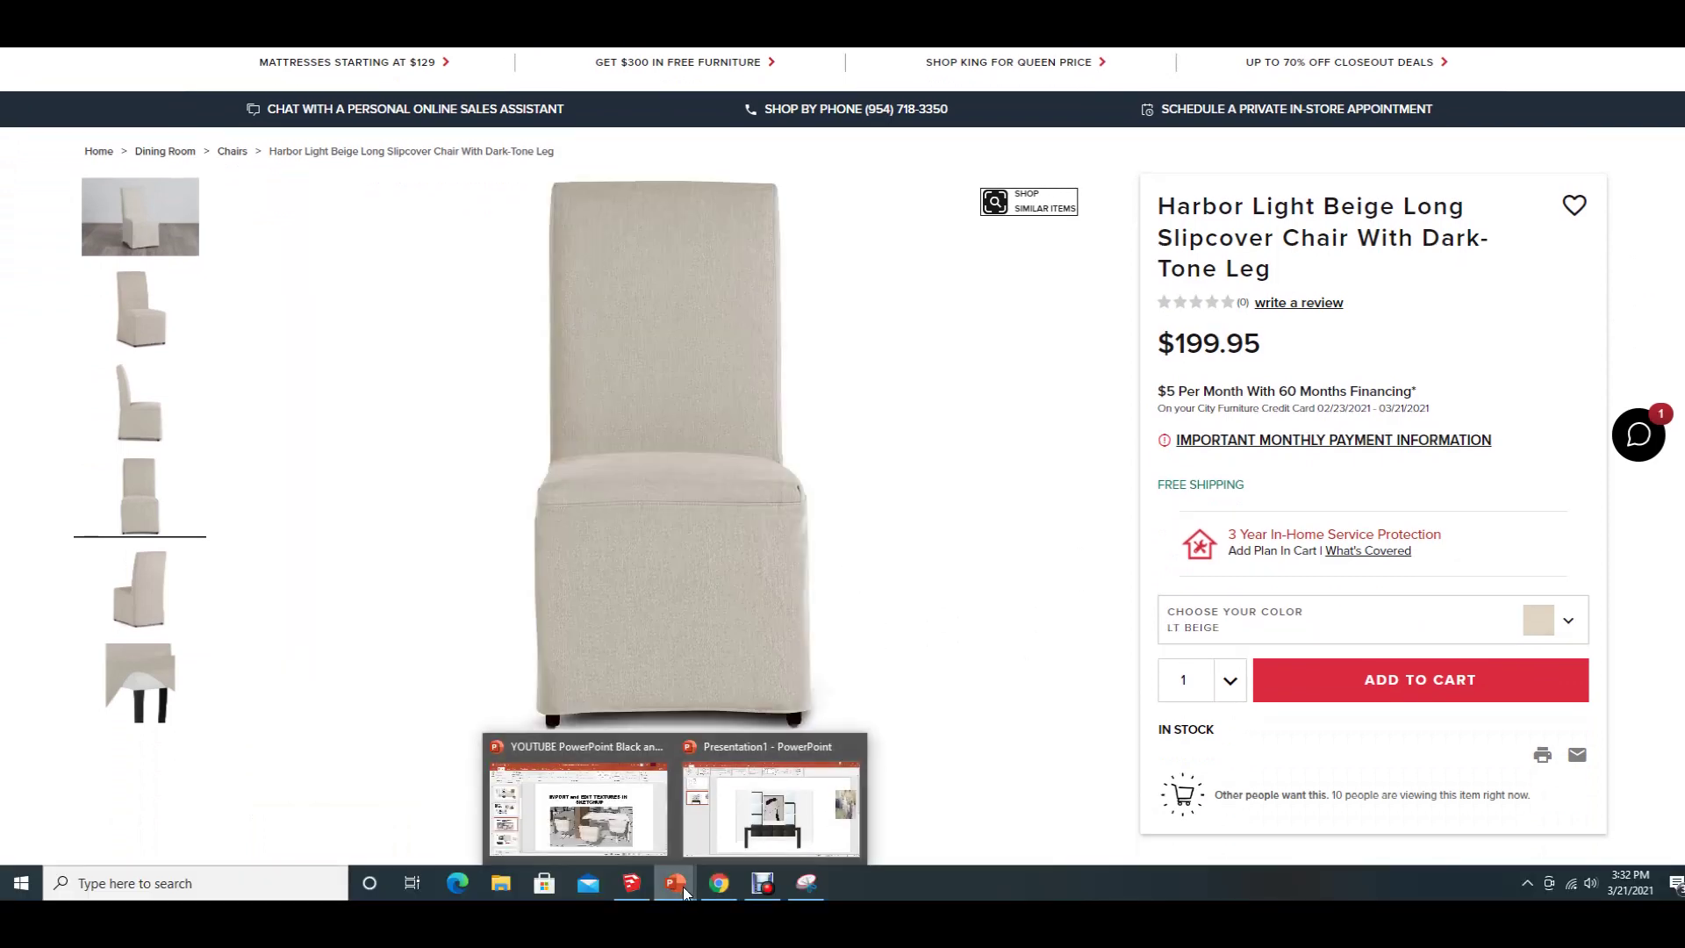
click(755, 799)
right_click(442, 536)
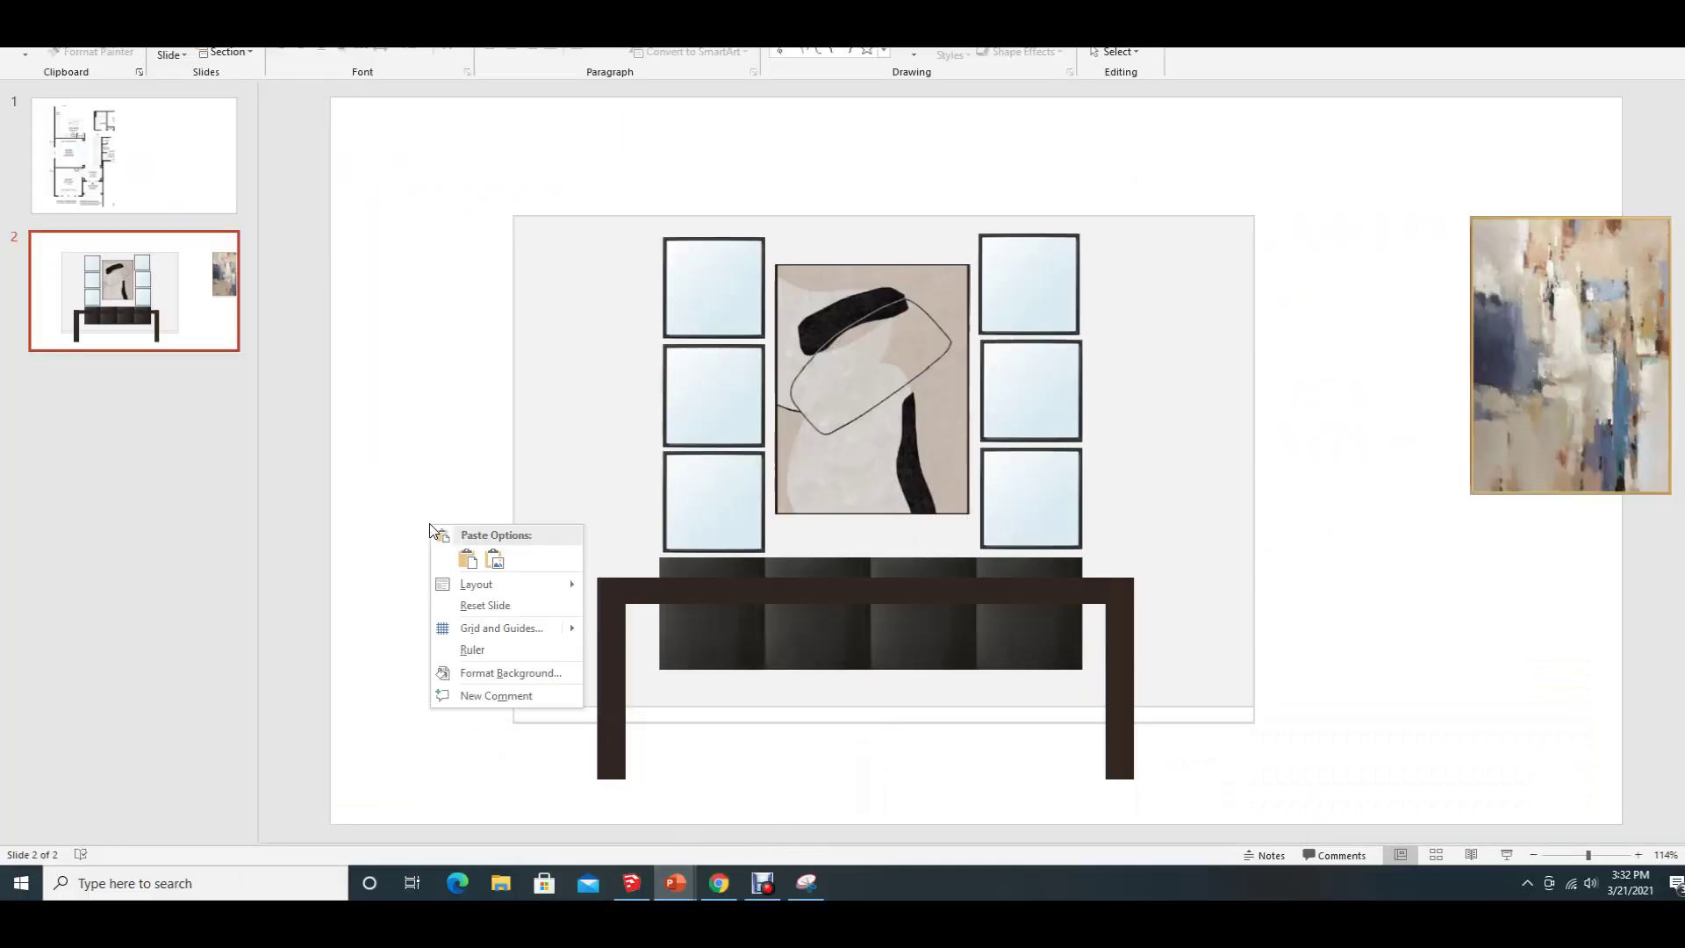
click(471, 559)
drag(1087, 519, 773, 520)
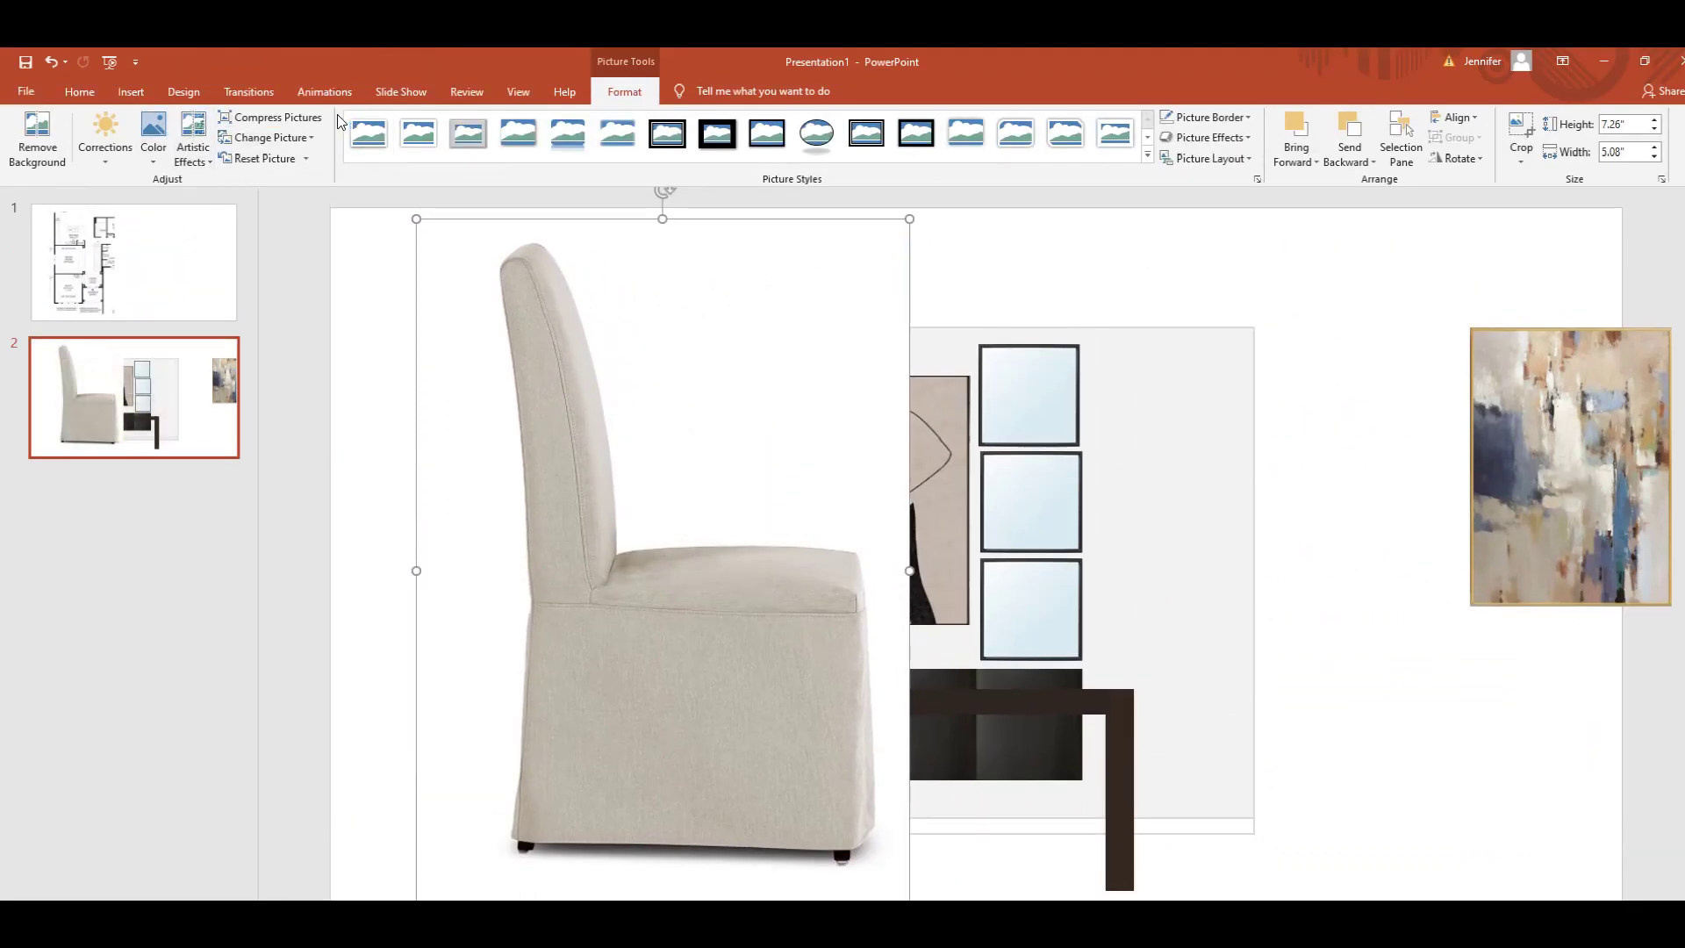
- Remove the chair picture's white background, keeping the full chair and clearing the strip under its base
click(37, 140)
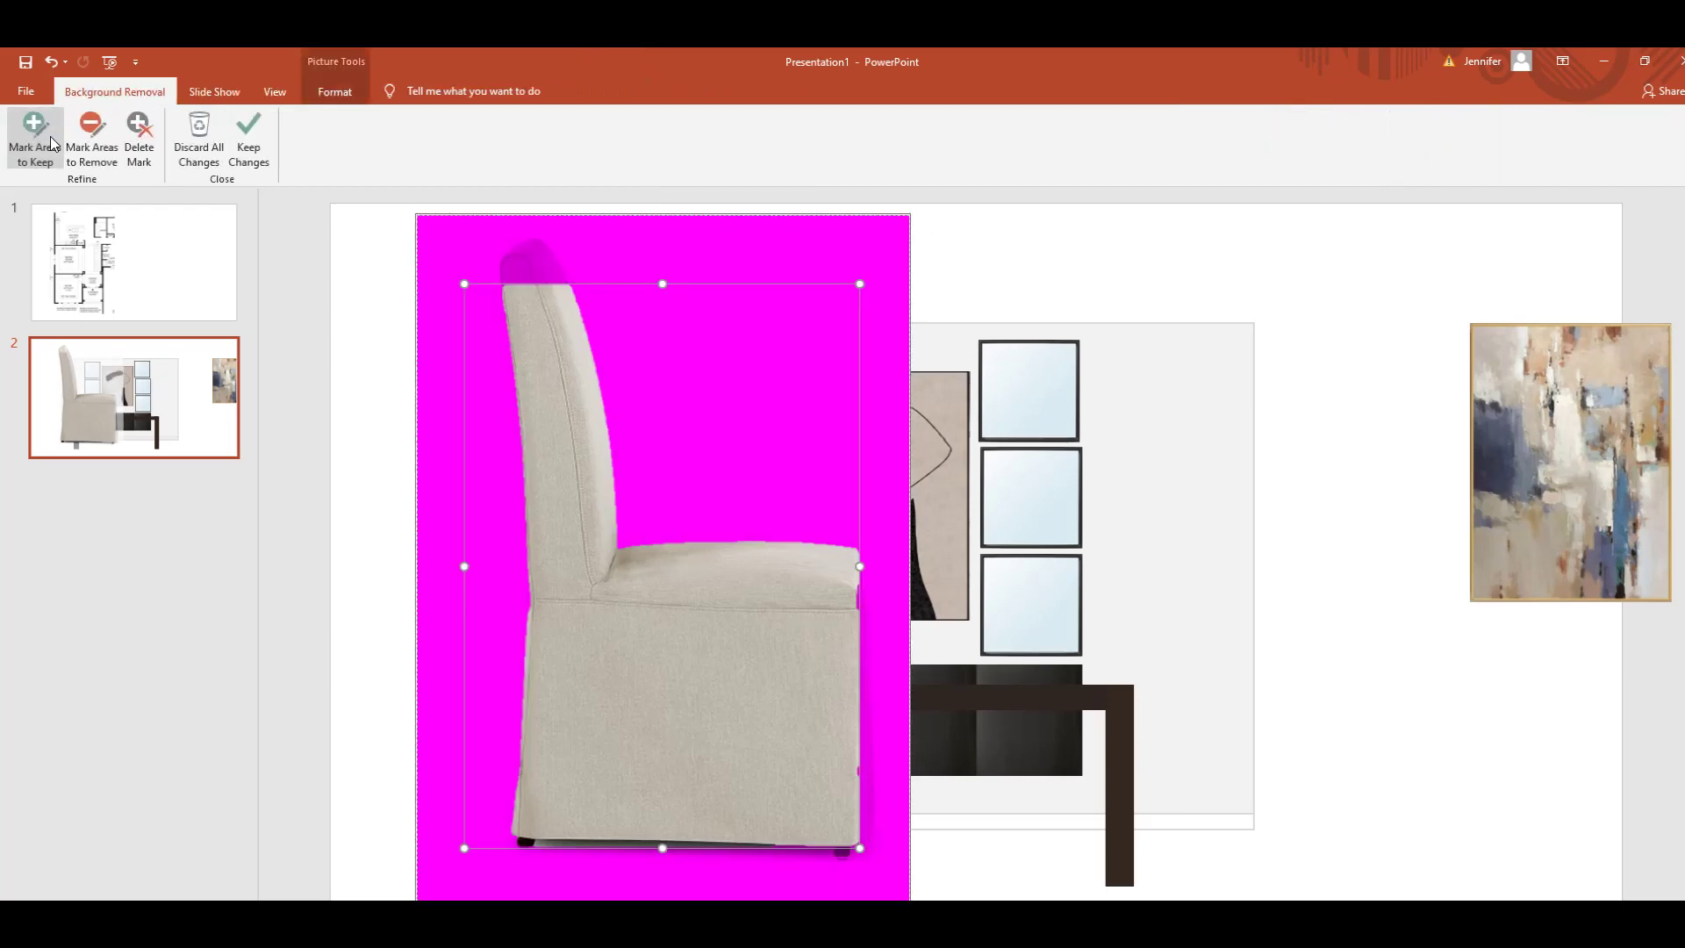
drag(663, 282, 659, 259)
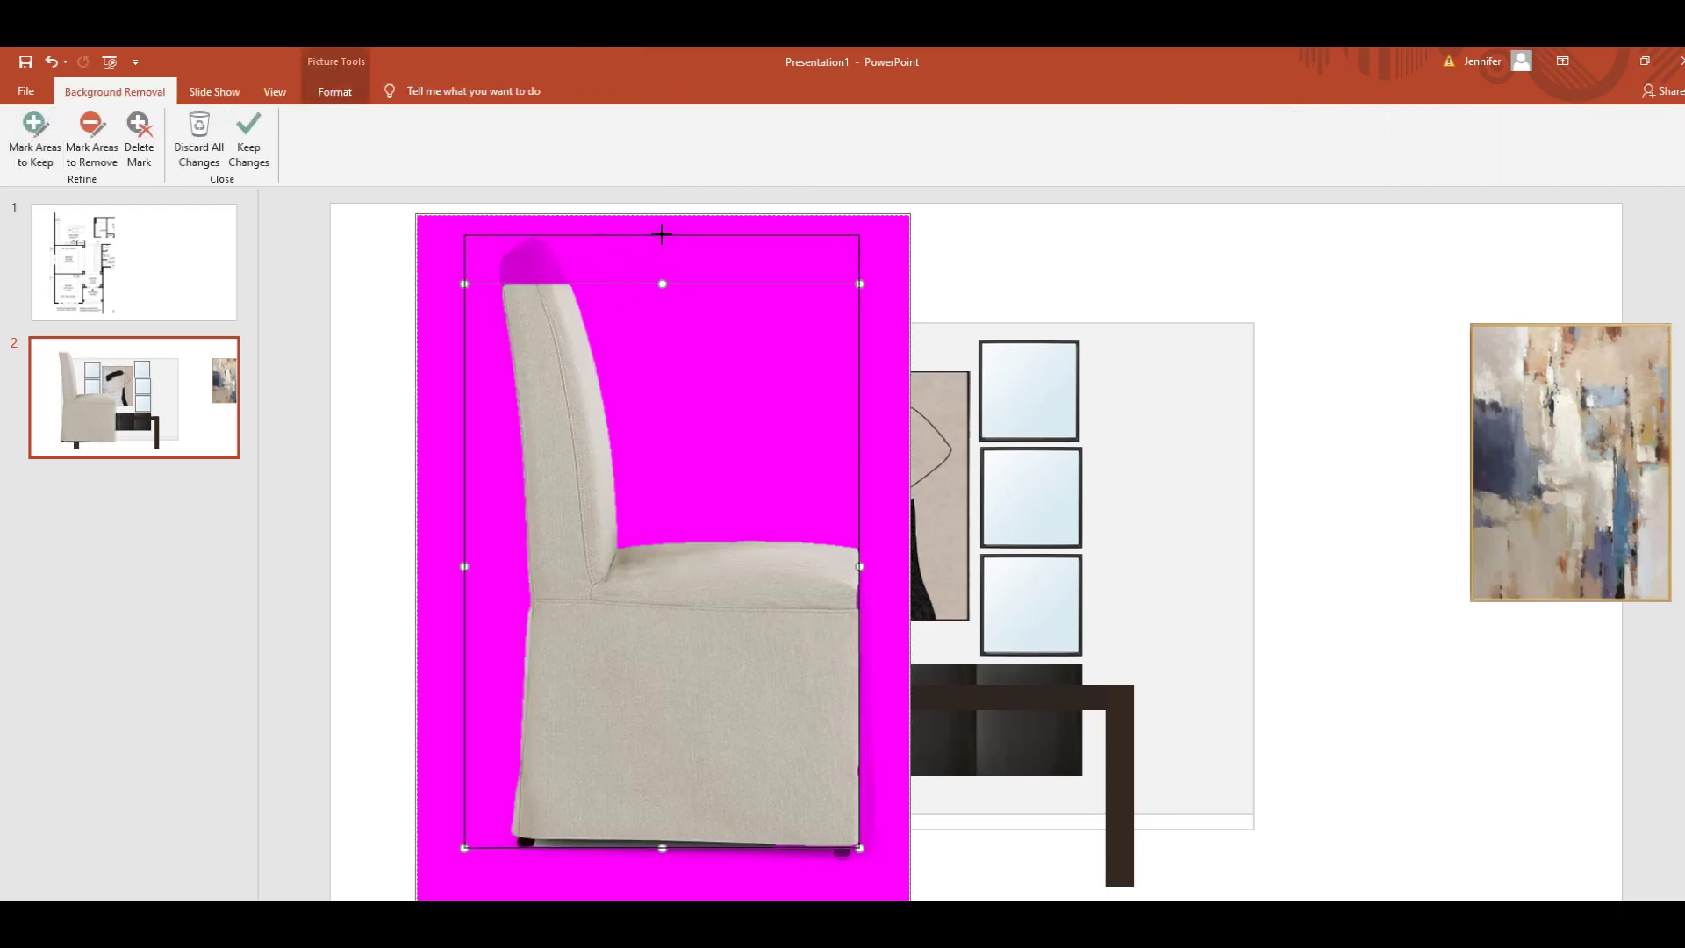
drag(662, 234, 661, 235)
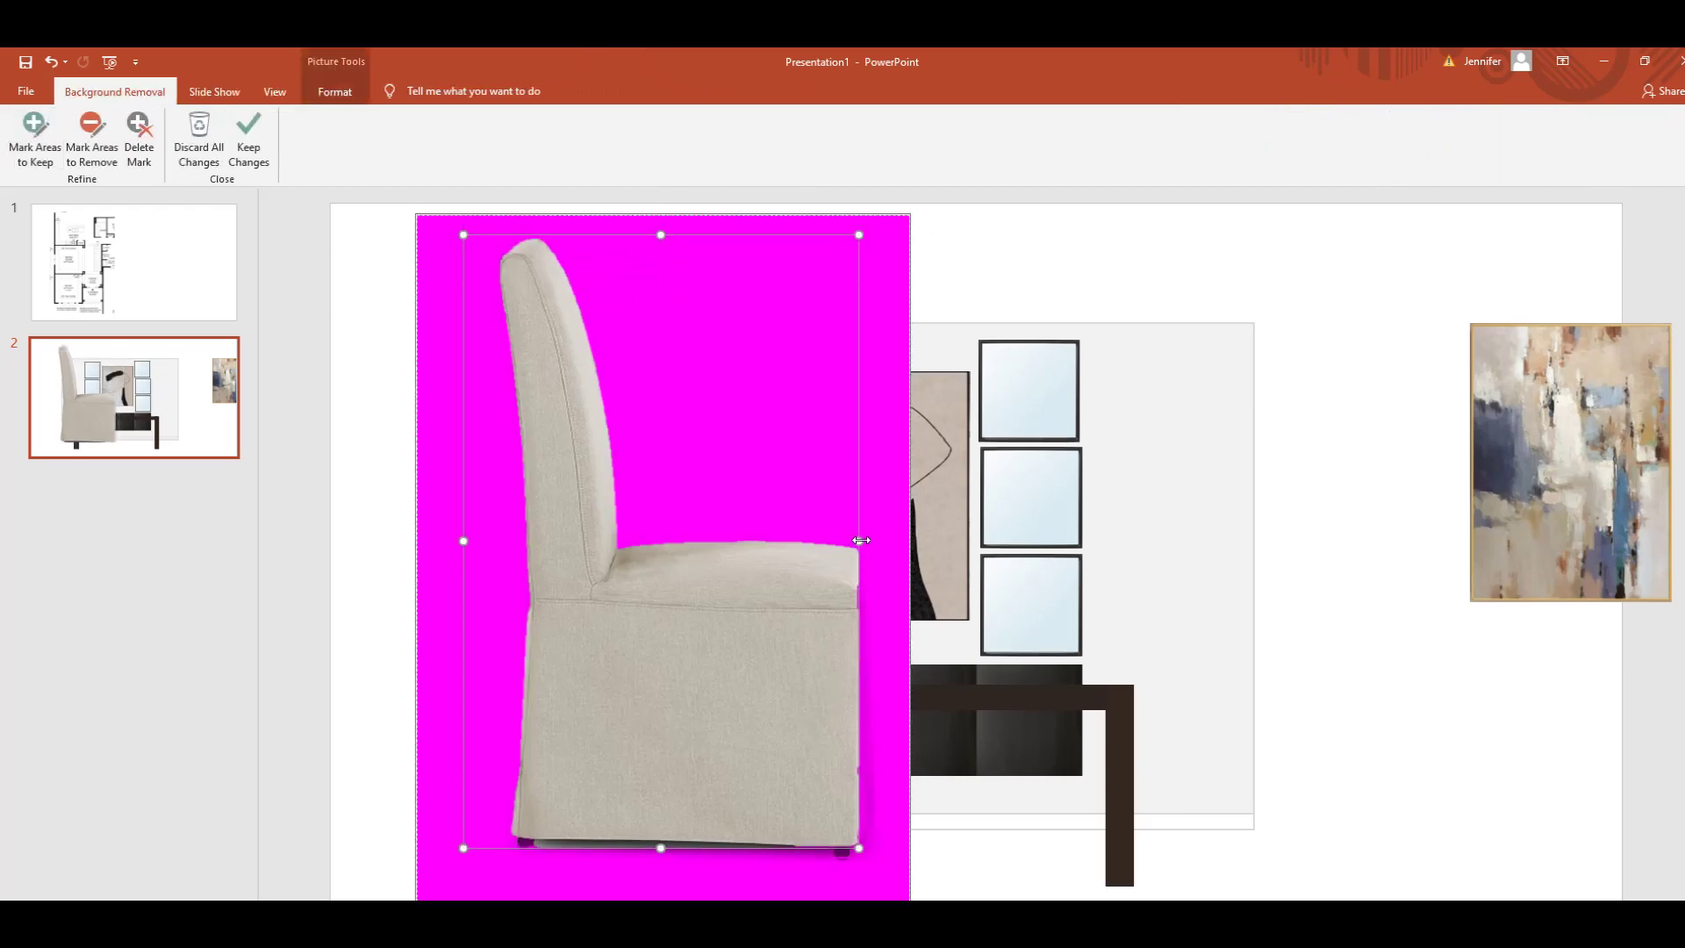
drag(861, 540, 882, 541)
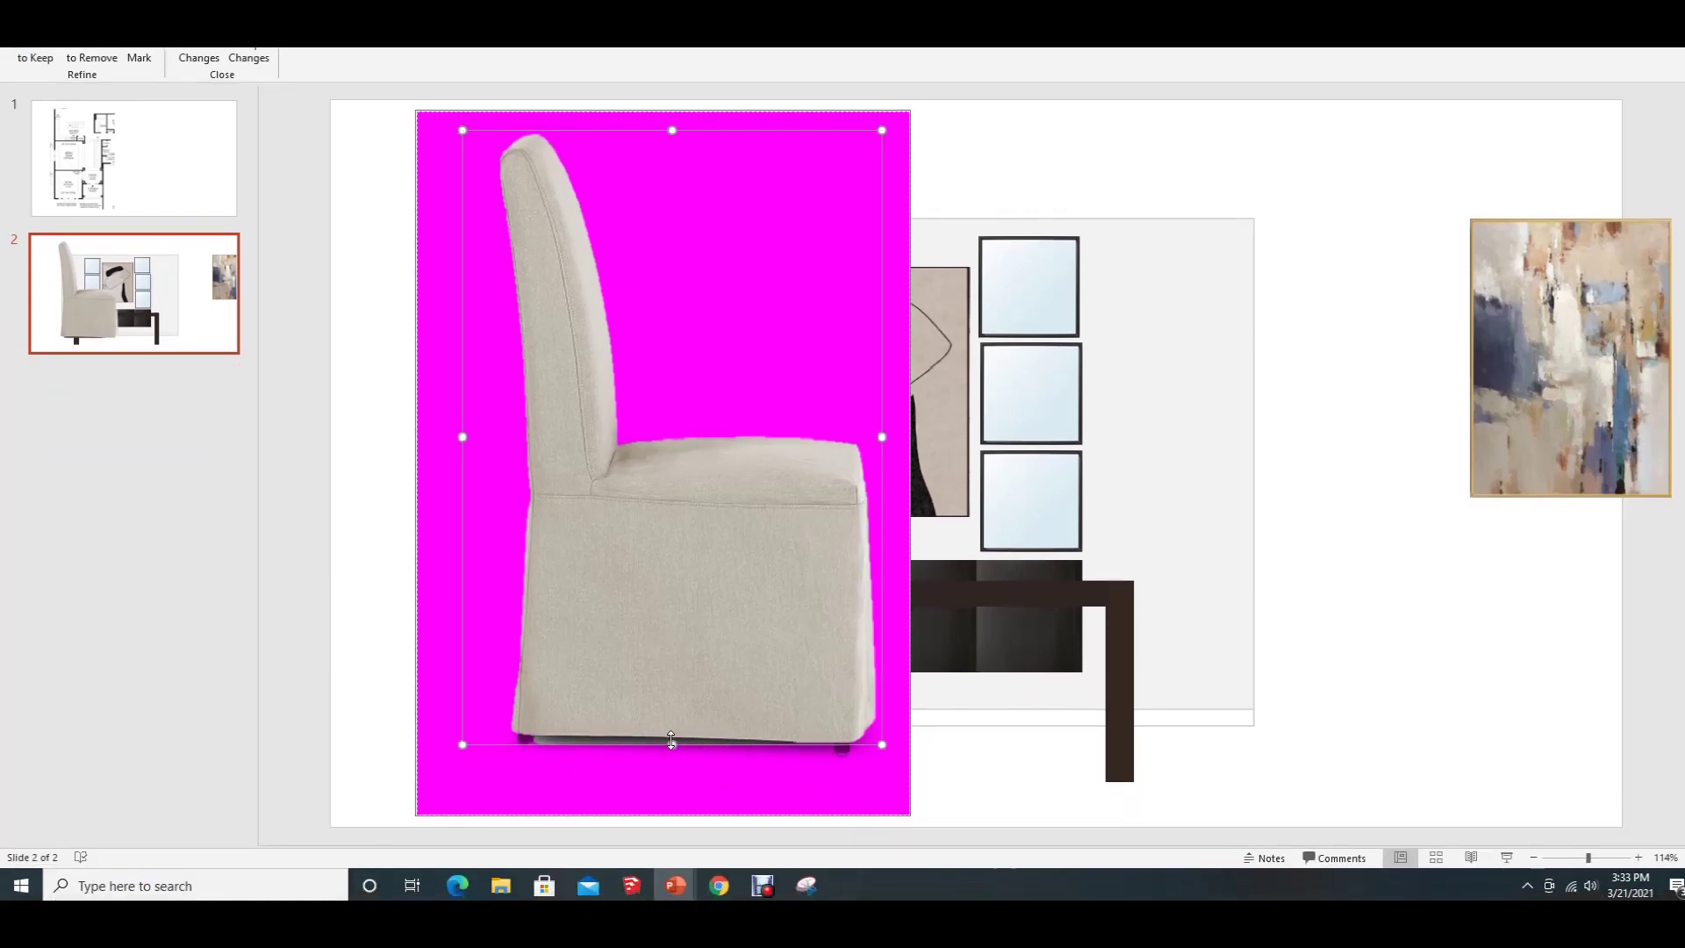
drag(671, 742, 671, 763)
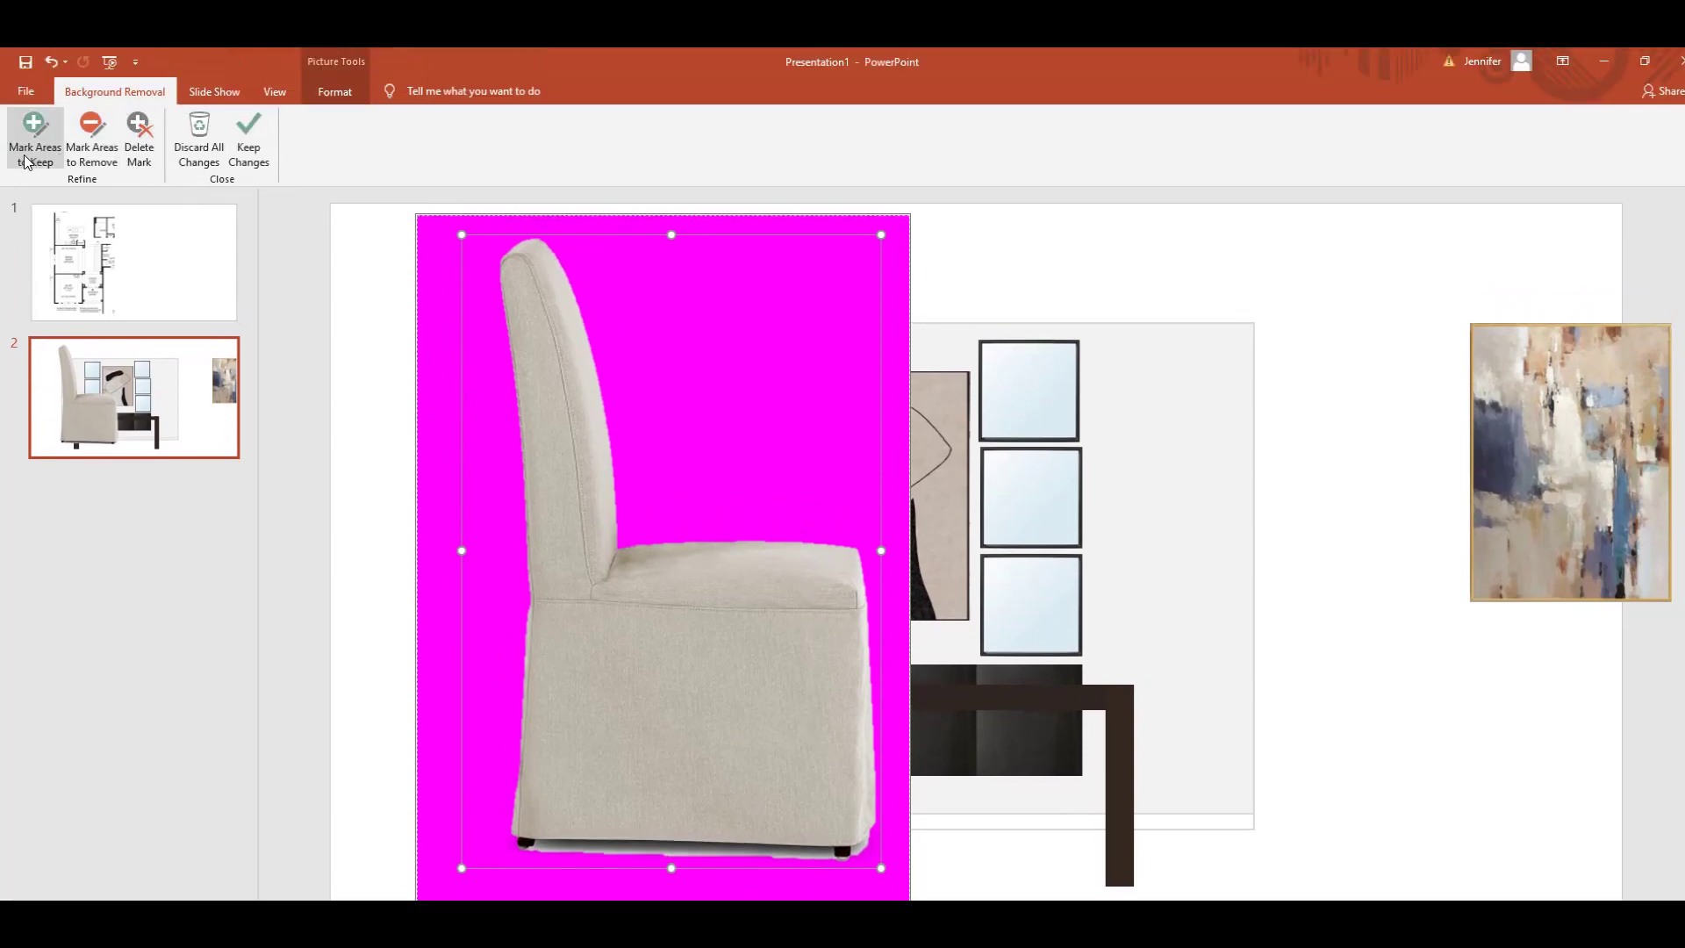
click(79, 154)
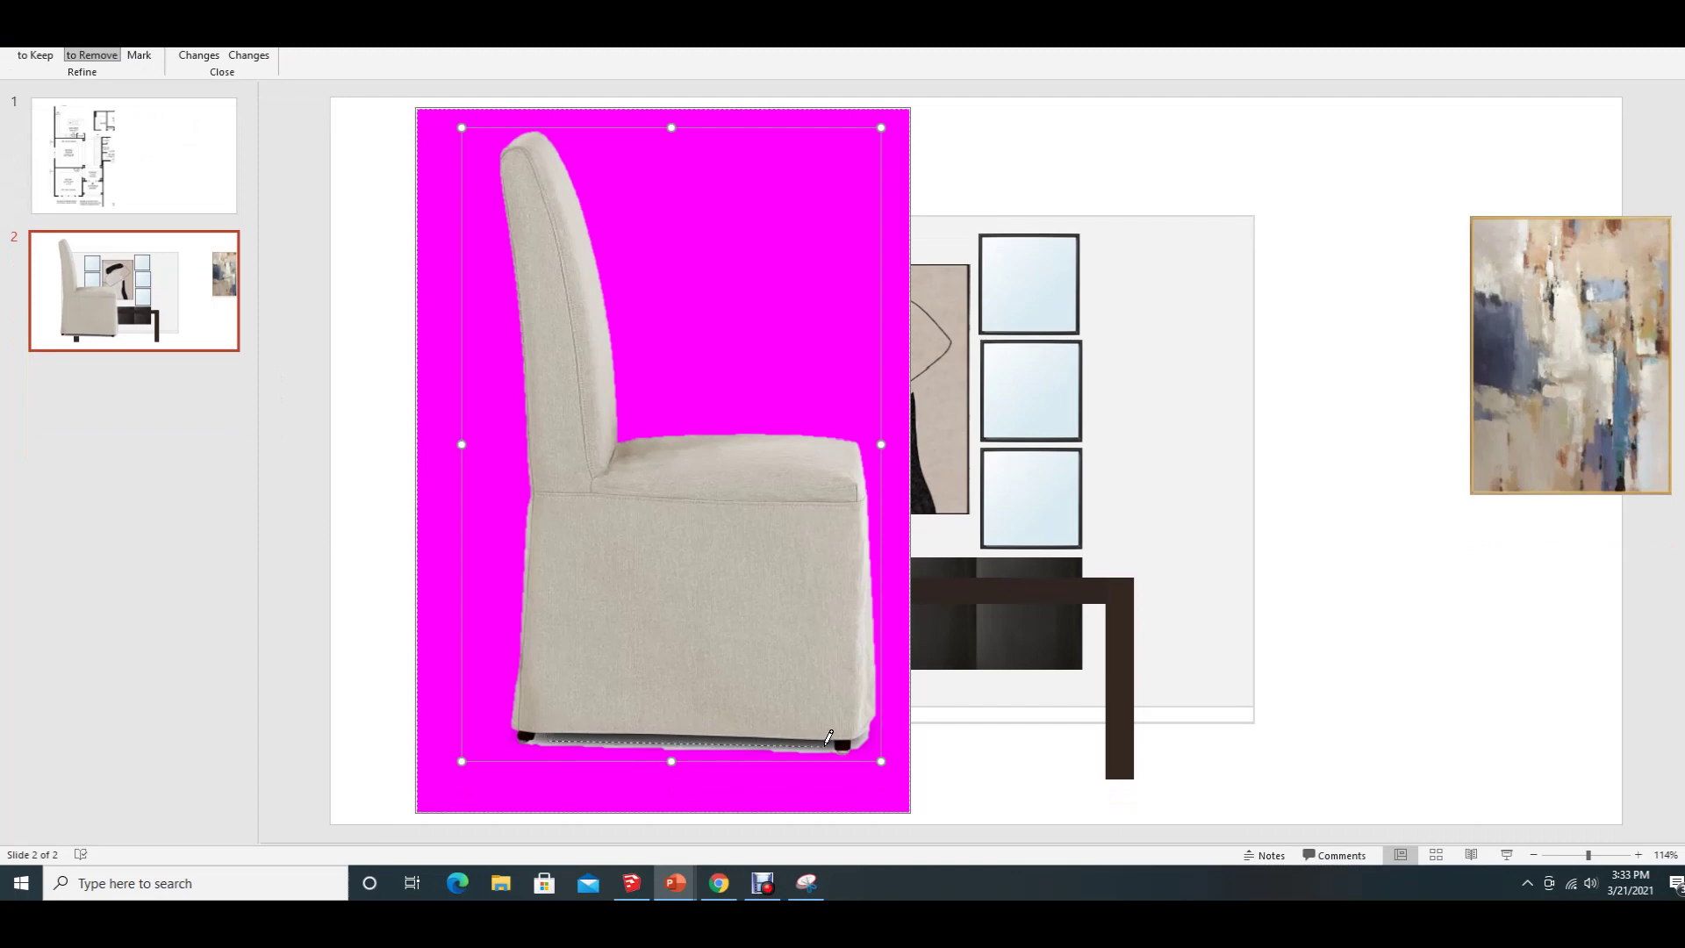
mouse_move(828, 737)
mouse_down()
mouse_move(849, 741)
mouse_move(842, 727)
mouse_up()
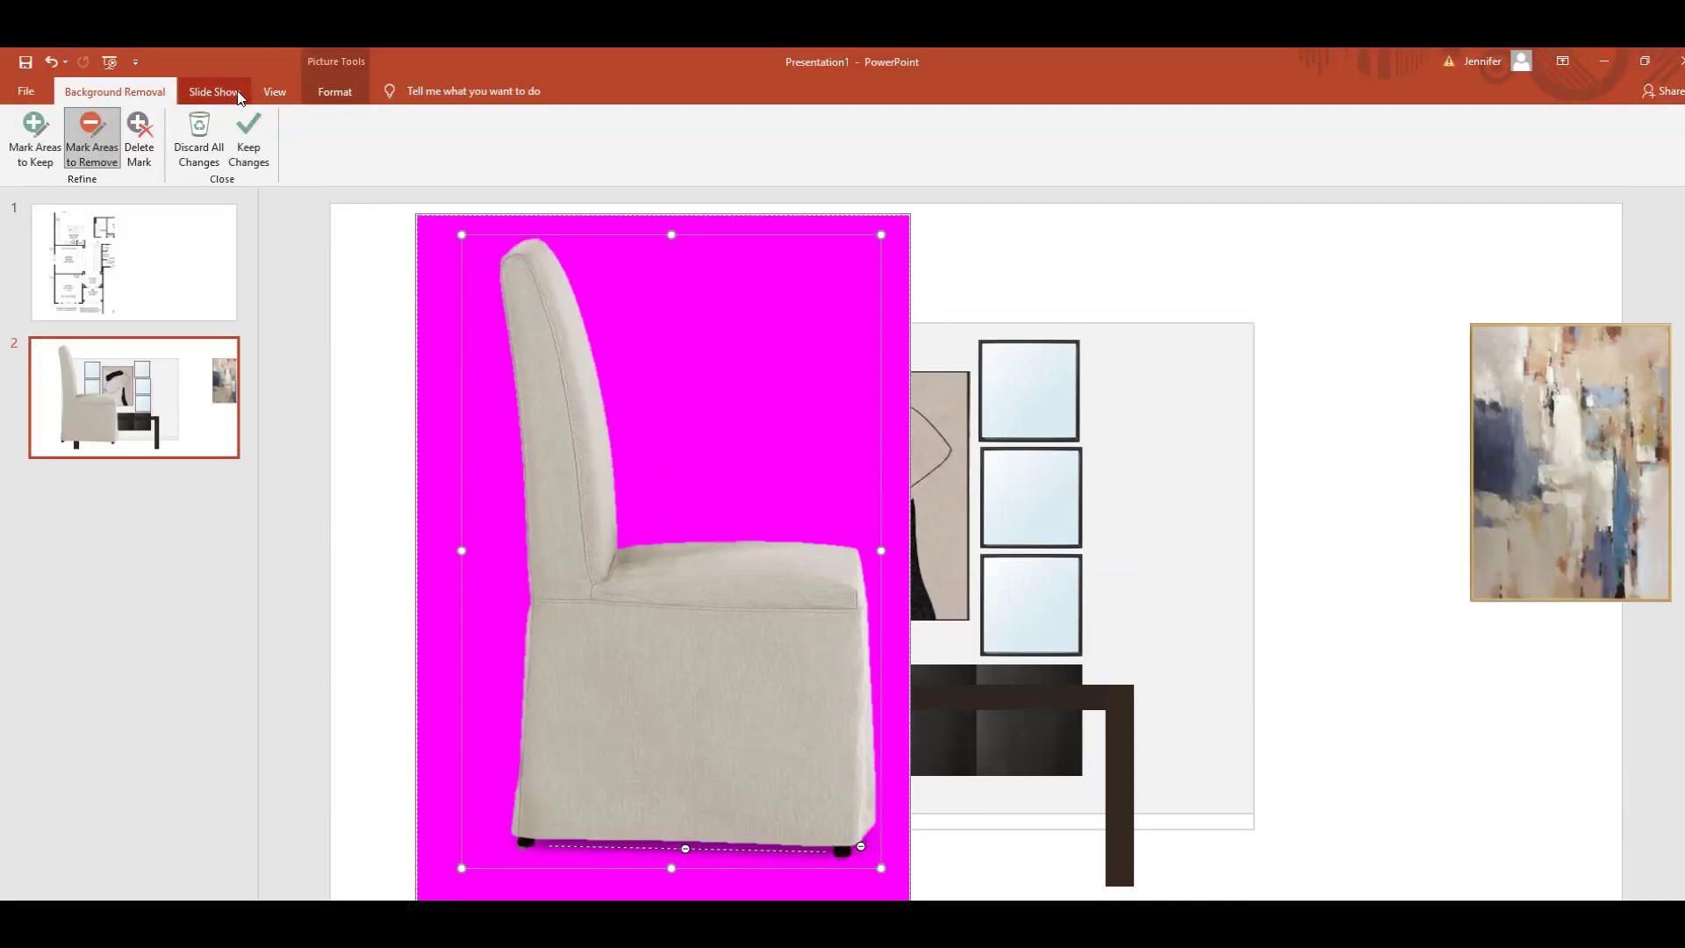
click(249, 53)
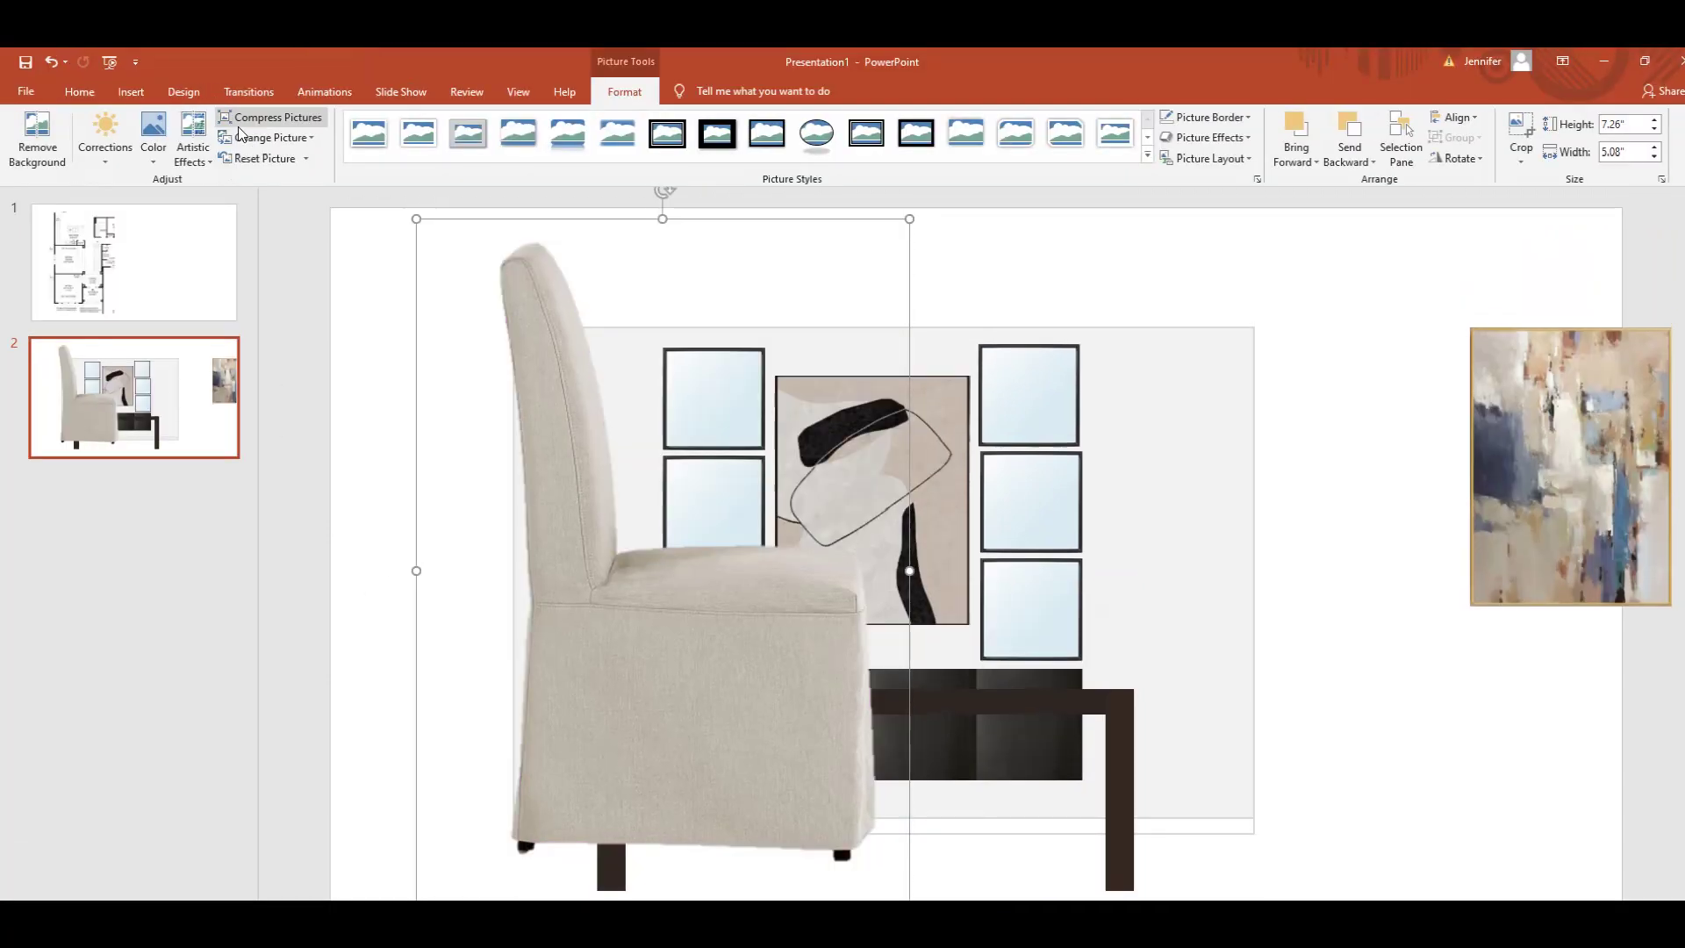
- Resize the chair picture and line it up beside the table's left end
drag(907, 220, 557, 582)
drag(545, 740, 596, 729)
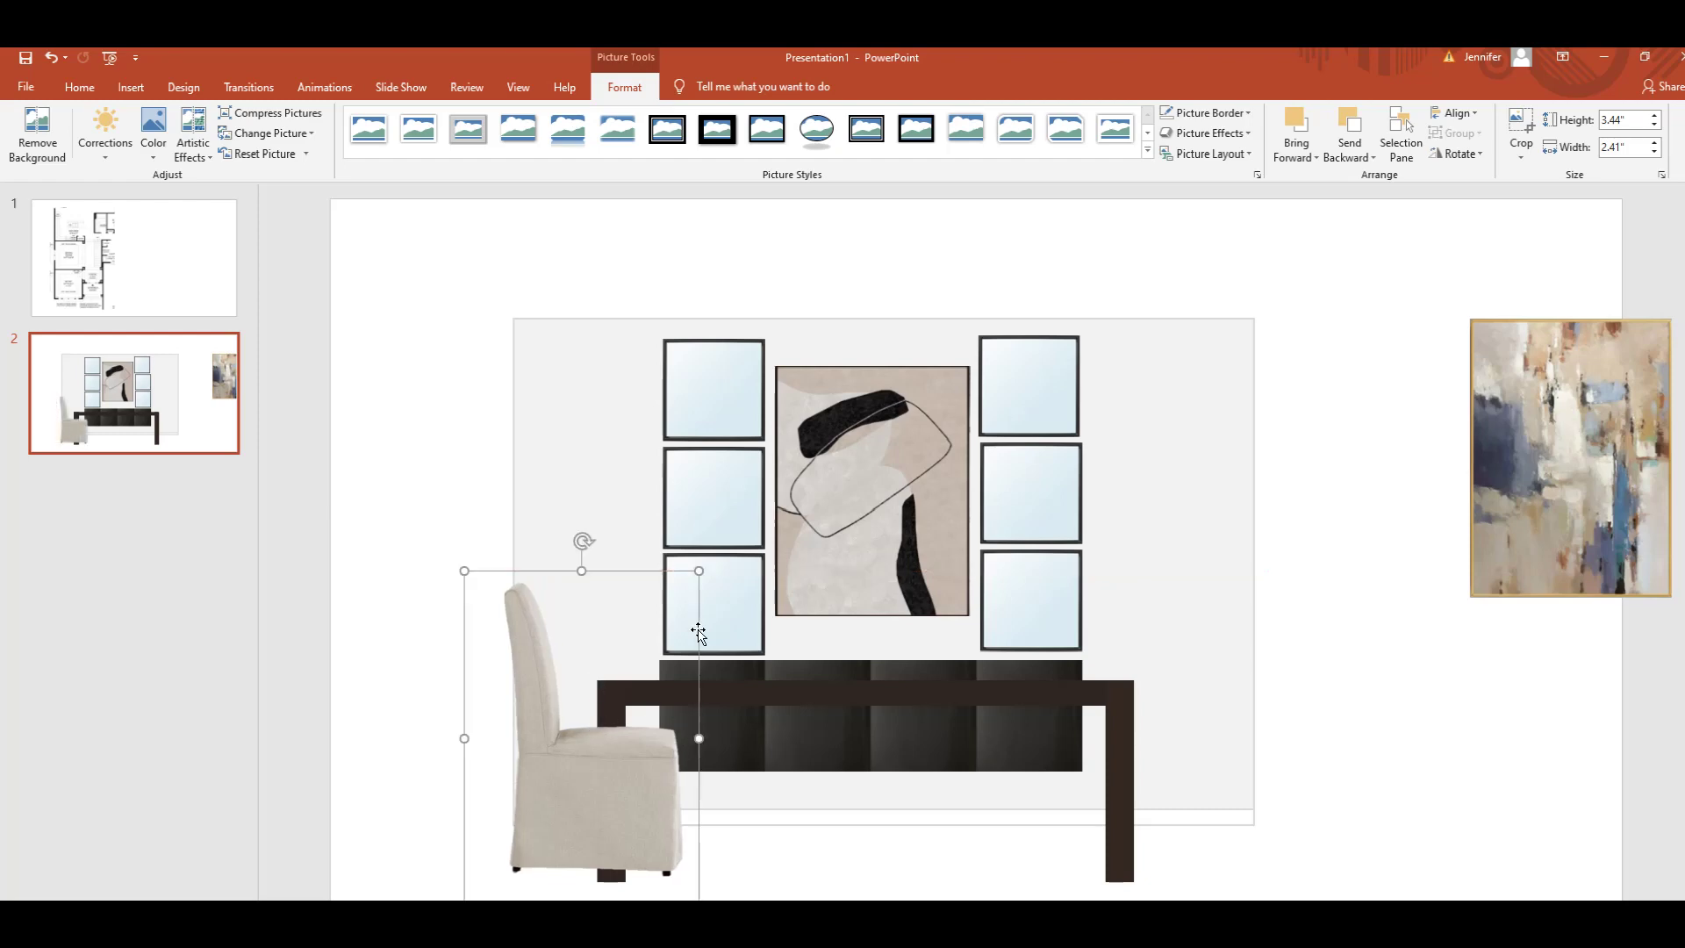
mouse_move(699, 571)
mouse_down()
mouse_move(712, 552)
mouse_move(667, 577)
mouse_up()
drag(598, 740, 612, 735)
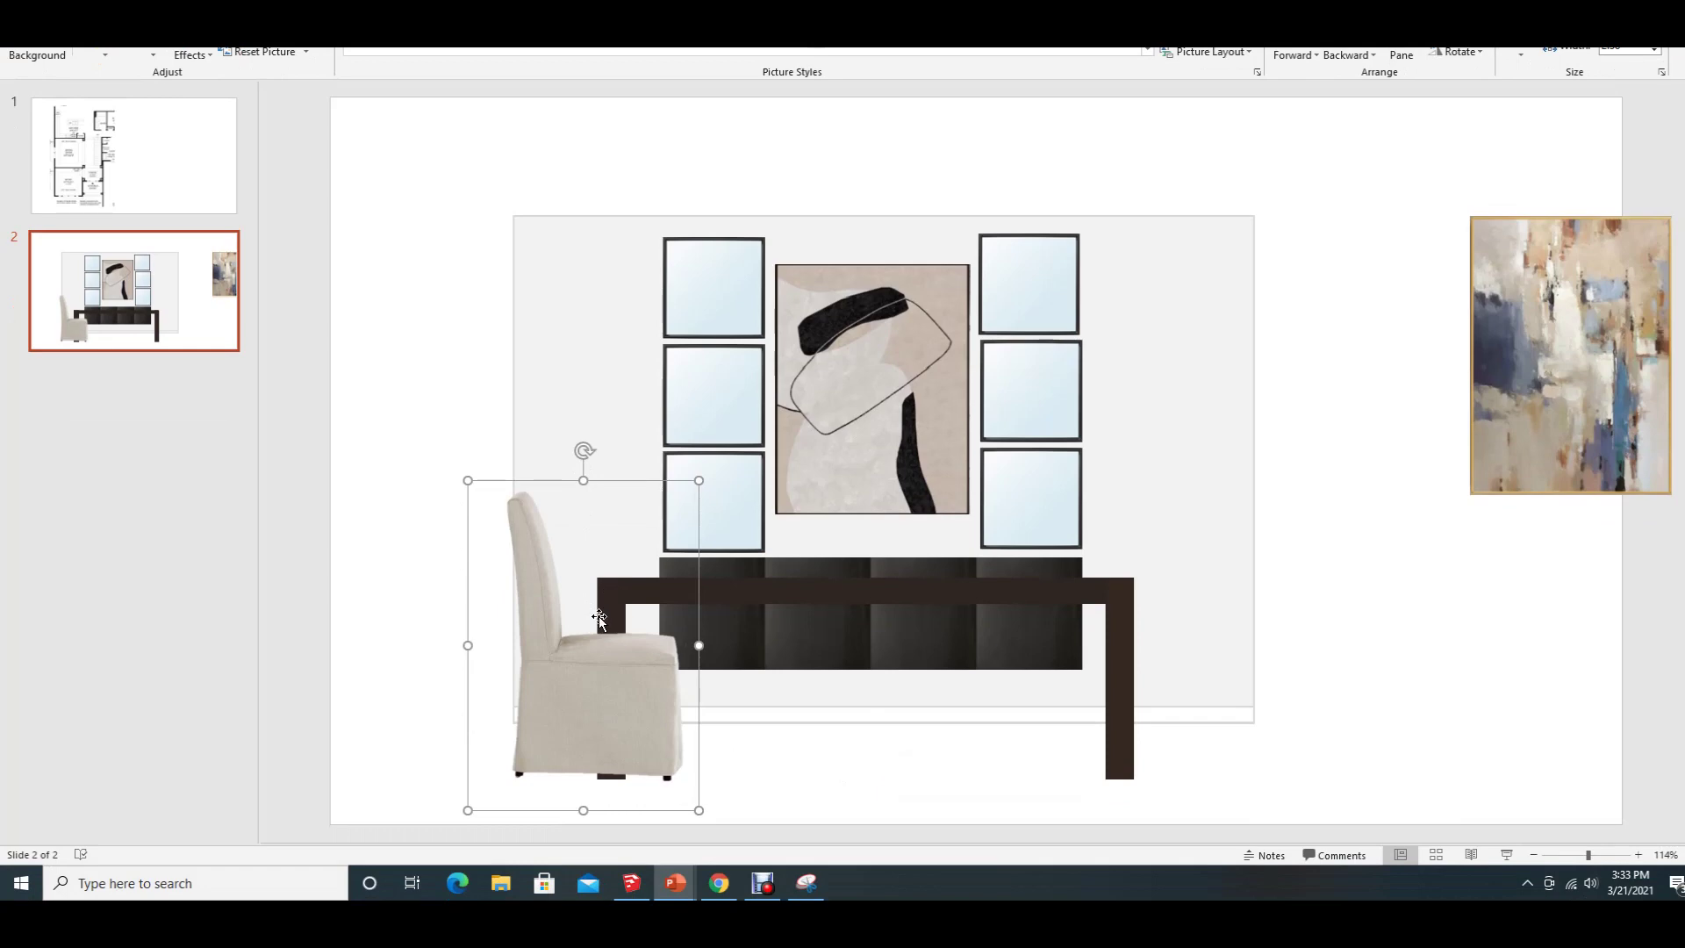
click(406, 620)
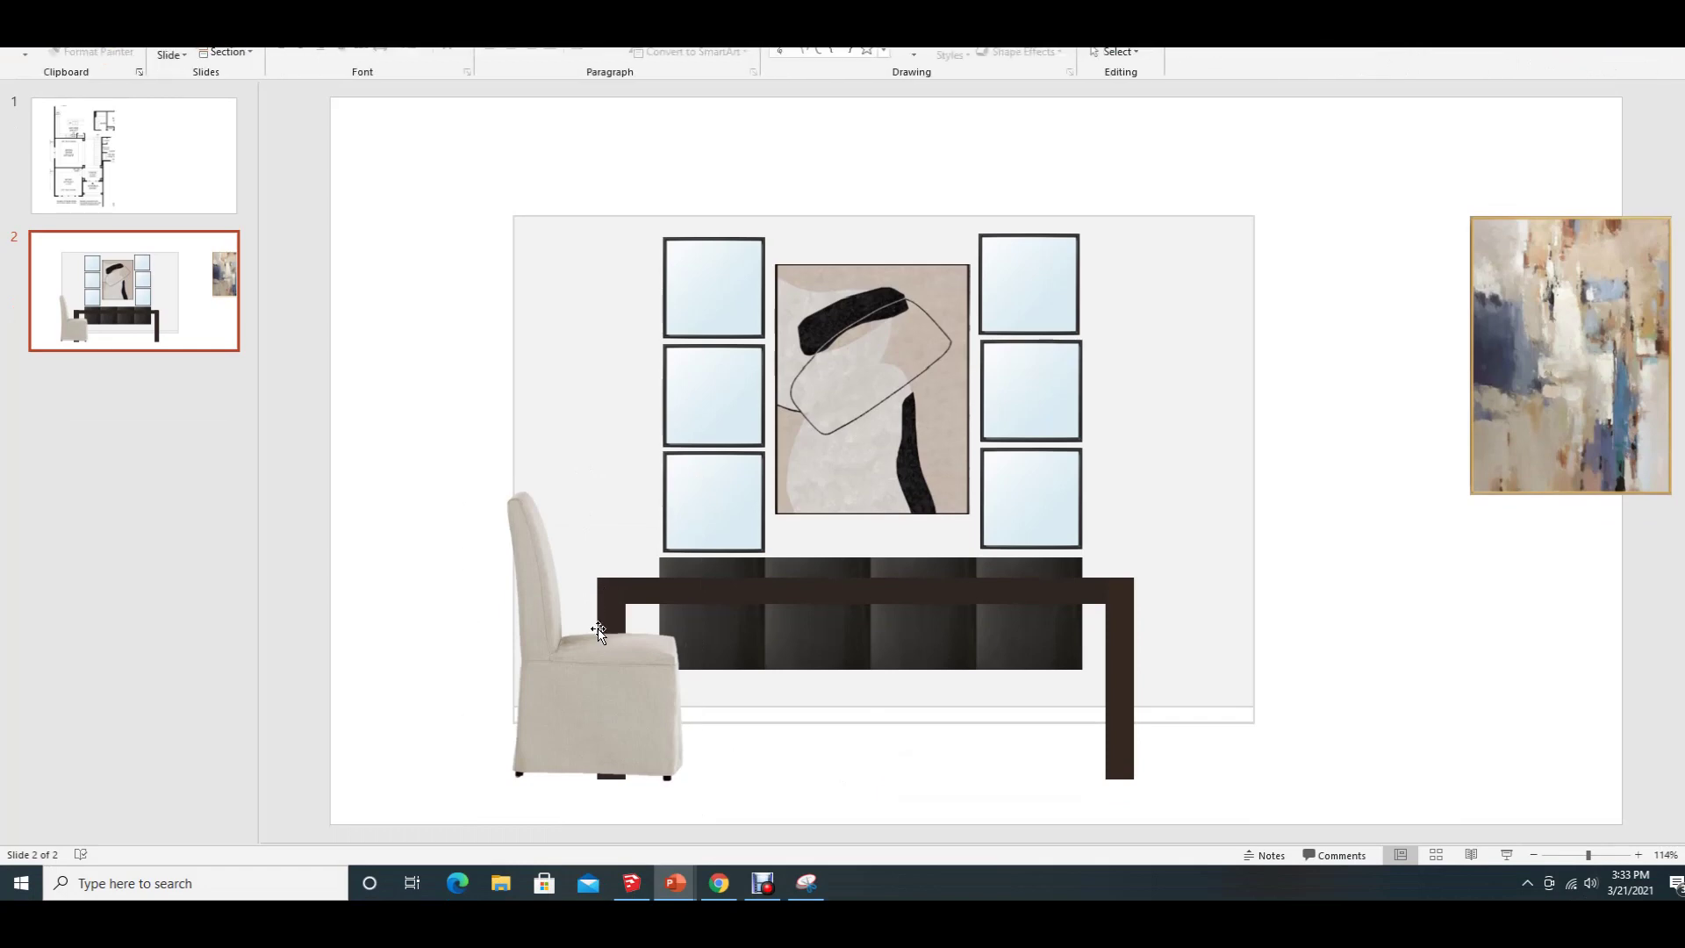
click(619, 600)
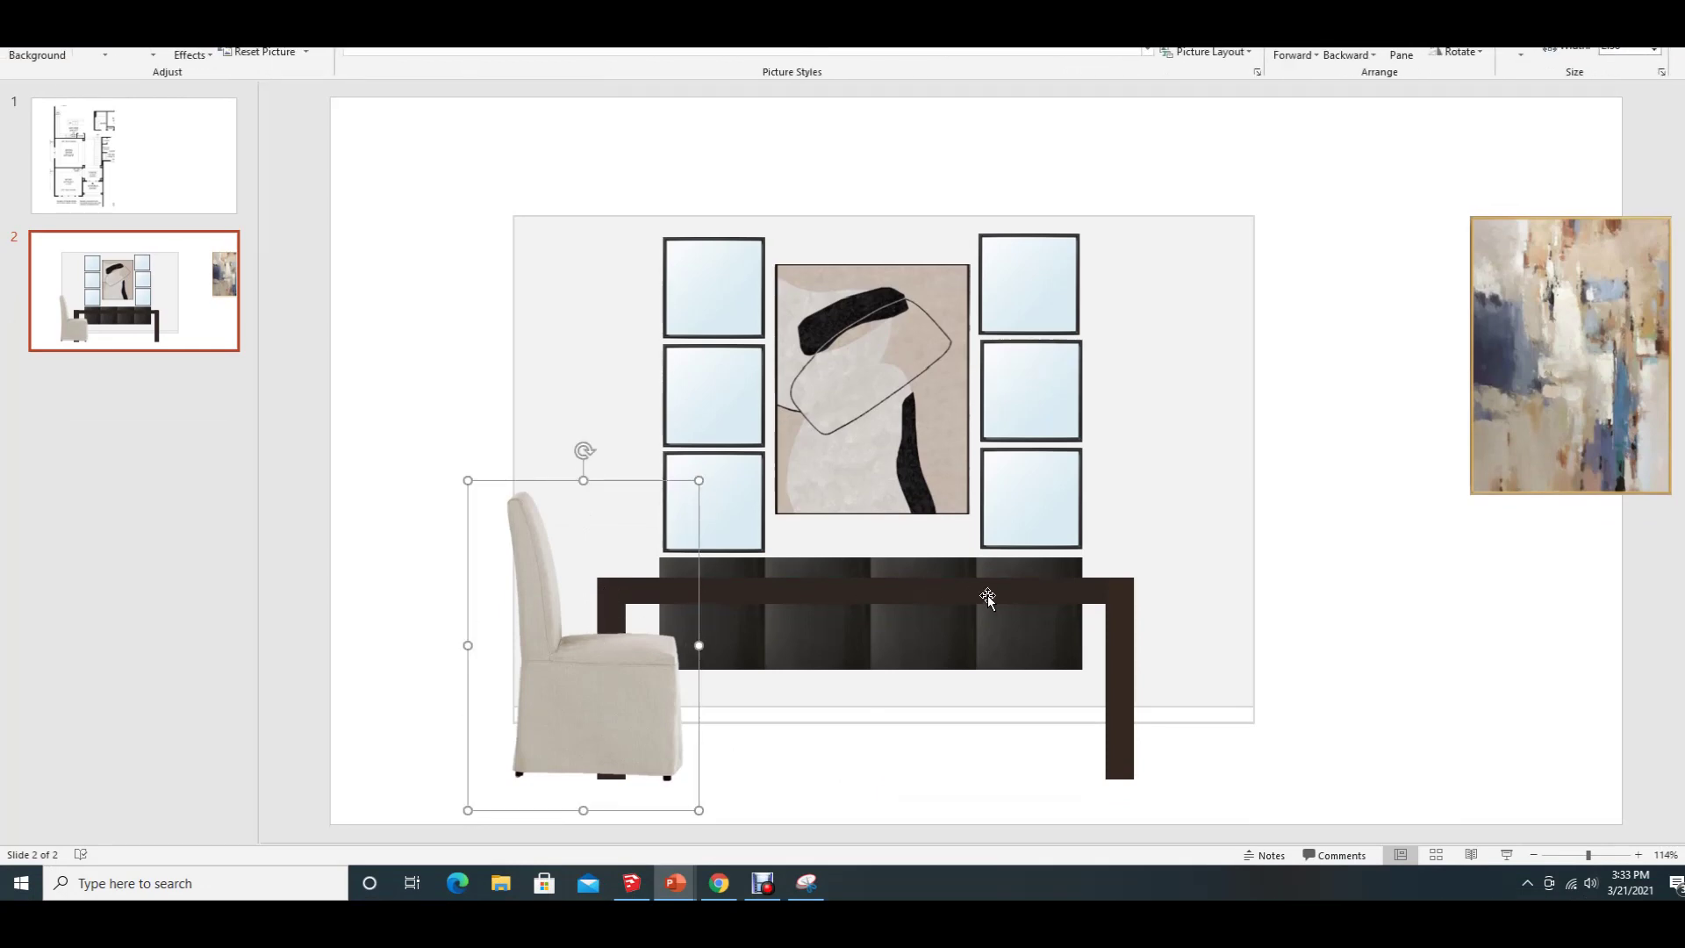
click(1034, 602)
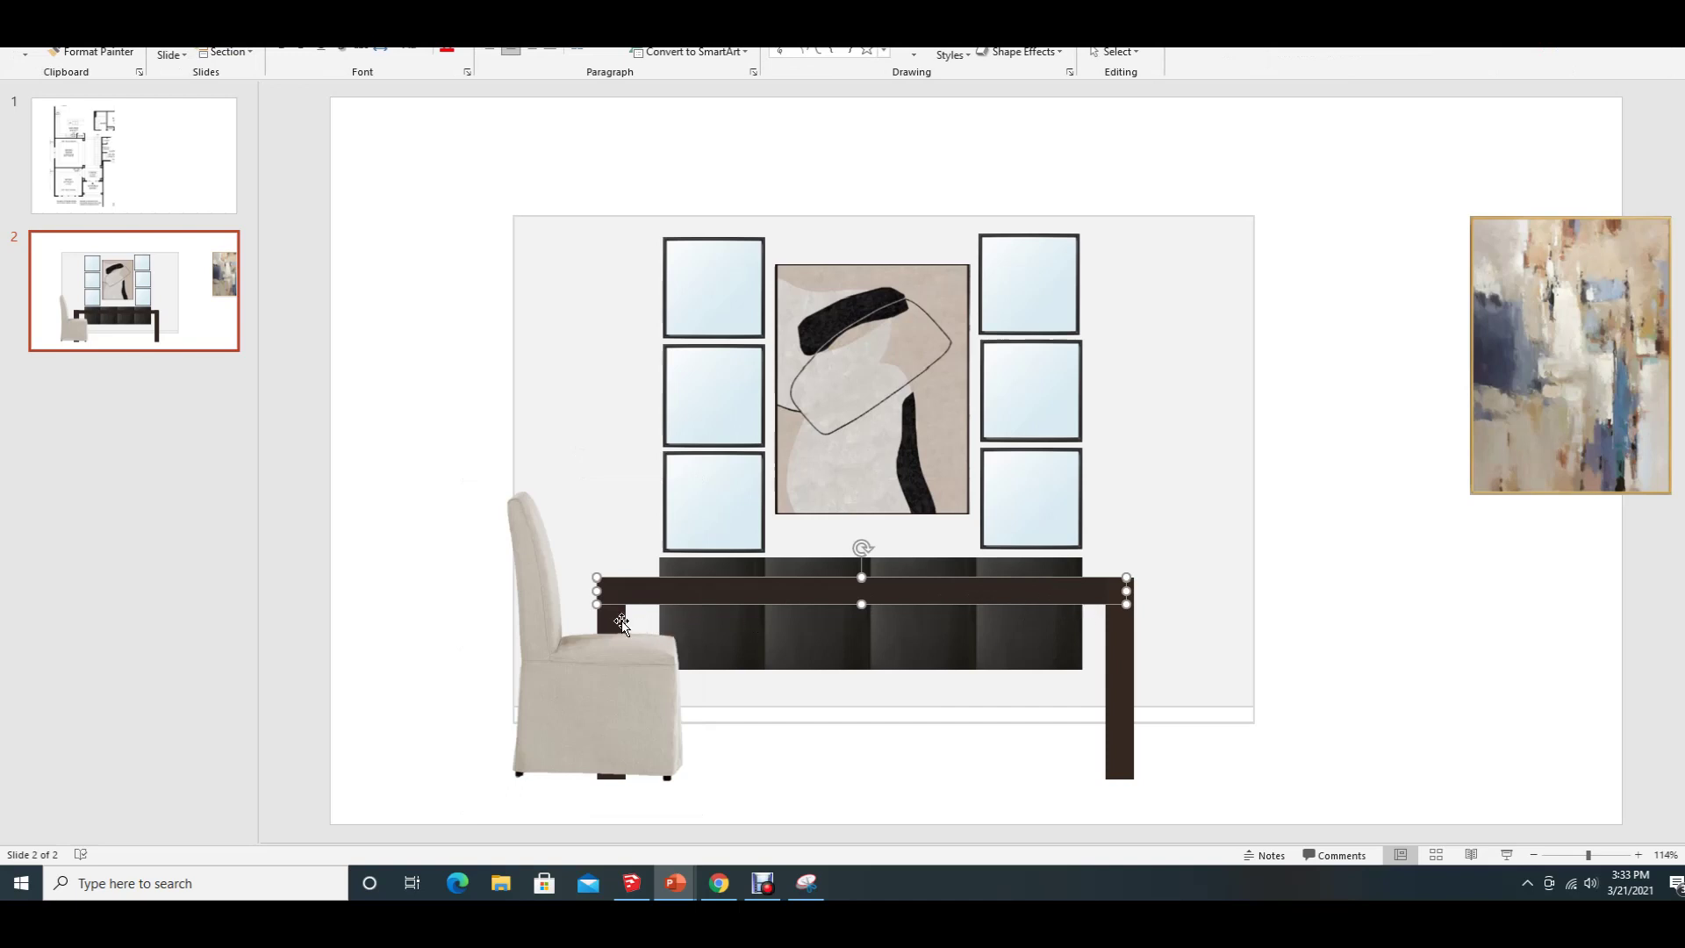
click(616, 621)
drag(614, 621, 515, 445)
- Bring the left table leg to the front and set the chair behind it
click(610, 734)
right_click(609, 734)
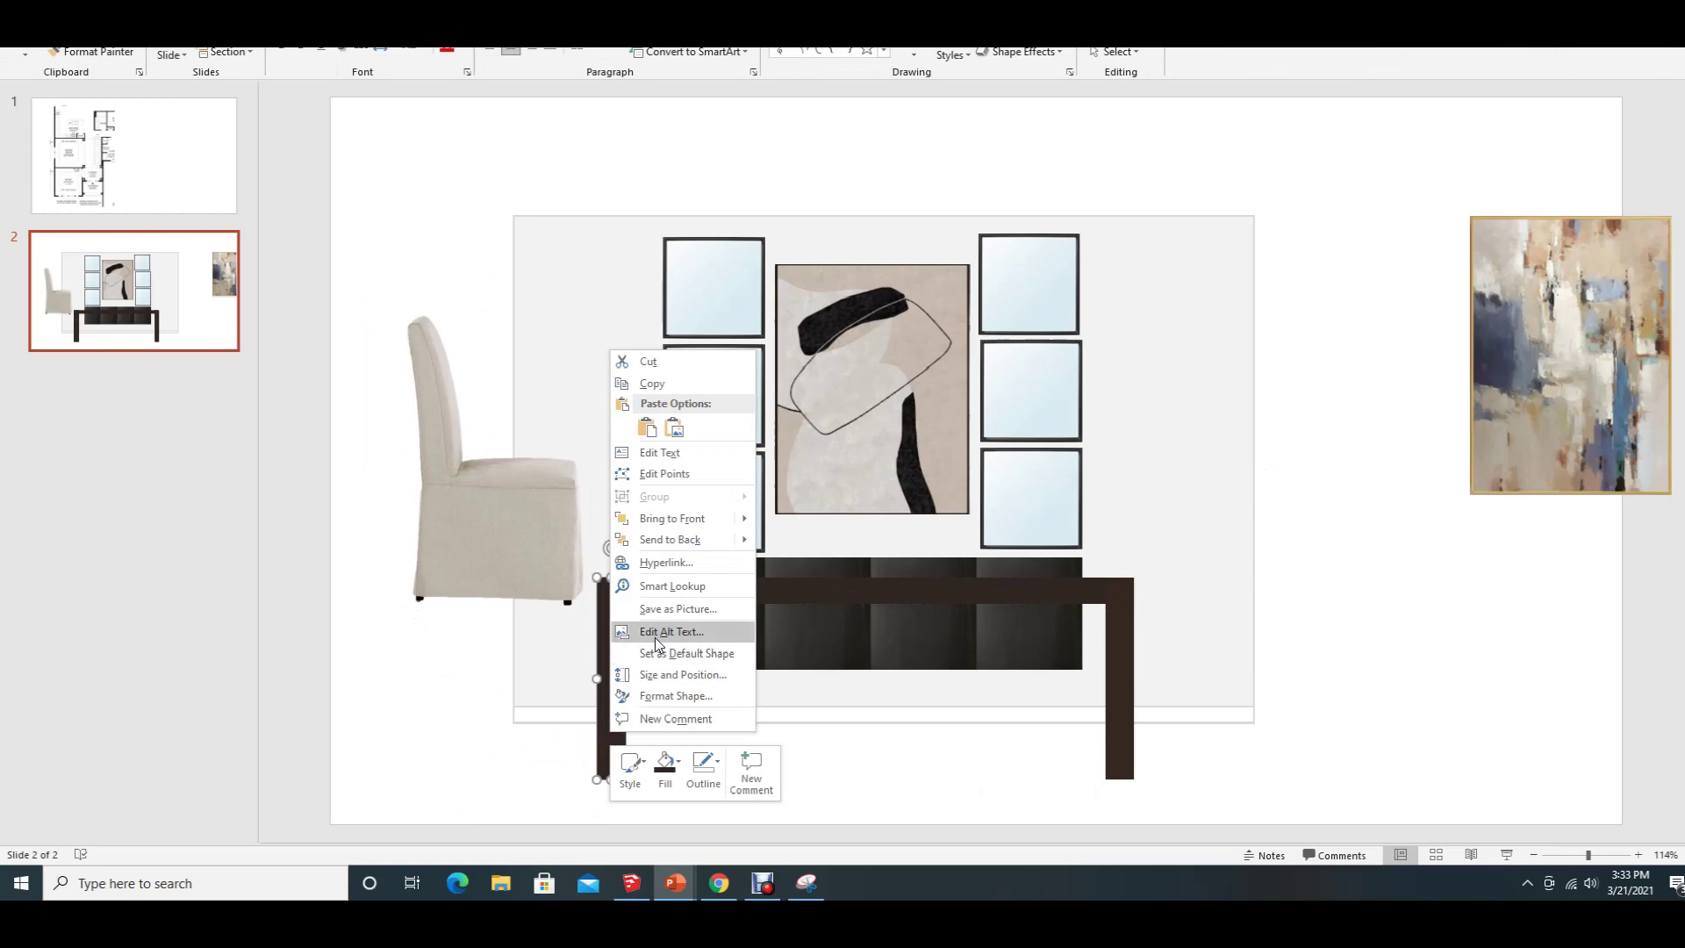
click(699, 520)
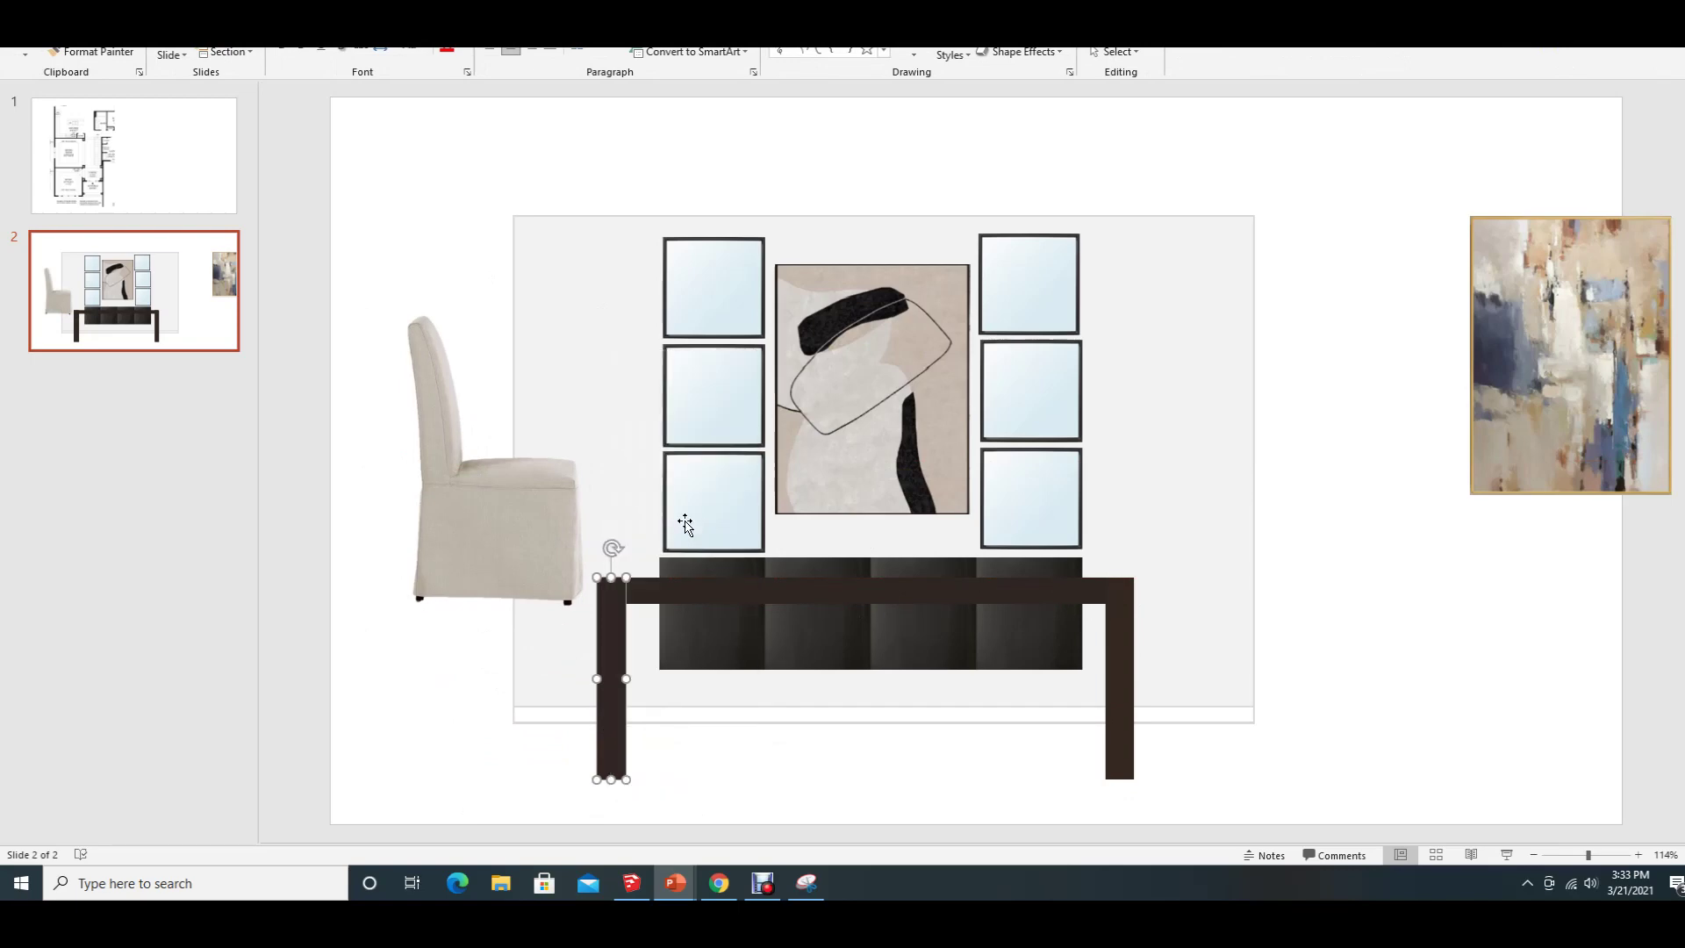
drag(507, 528, 614, 703)
click(1383, 713)
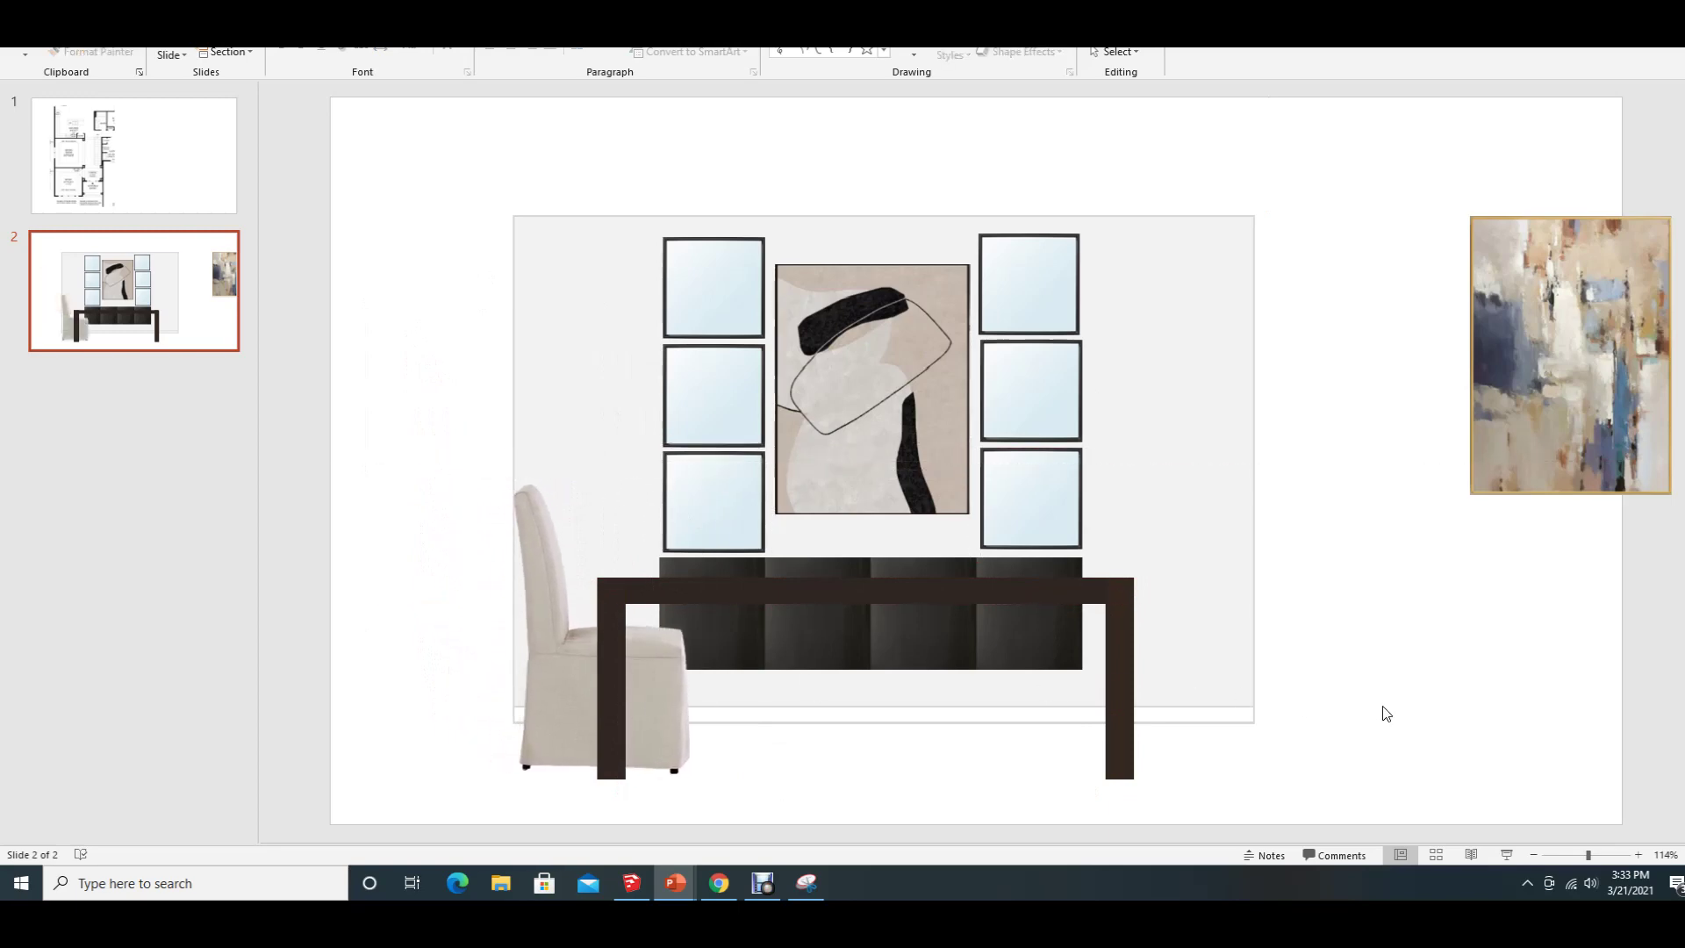
- Copy the chair to the table's right end and flip the copy horizontally
click(559, 700)
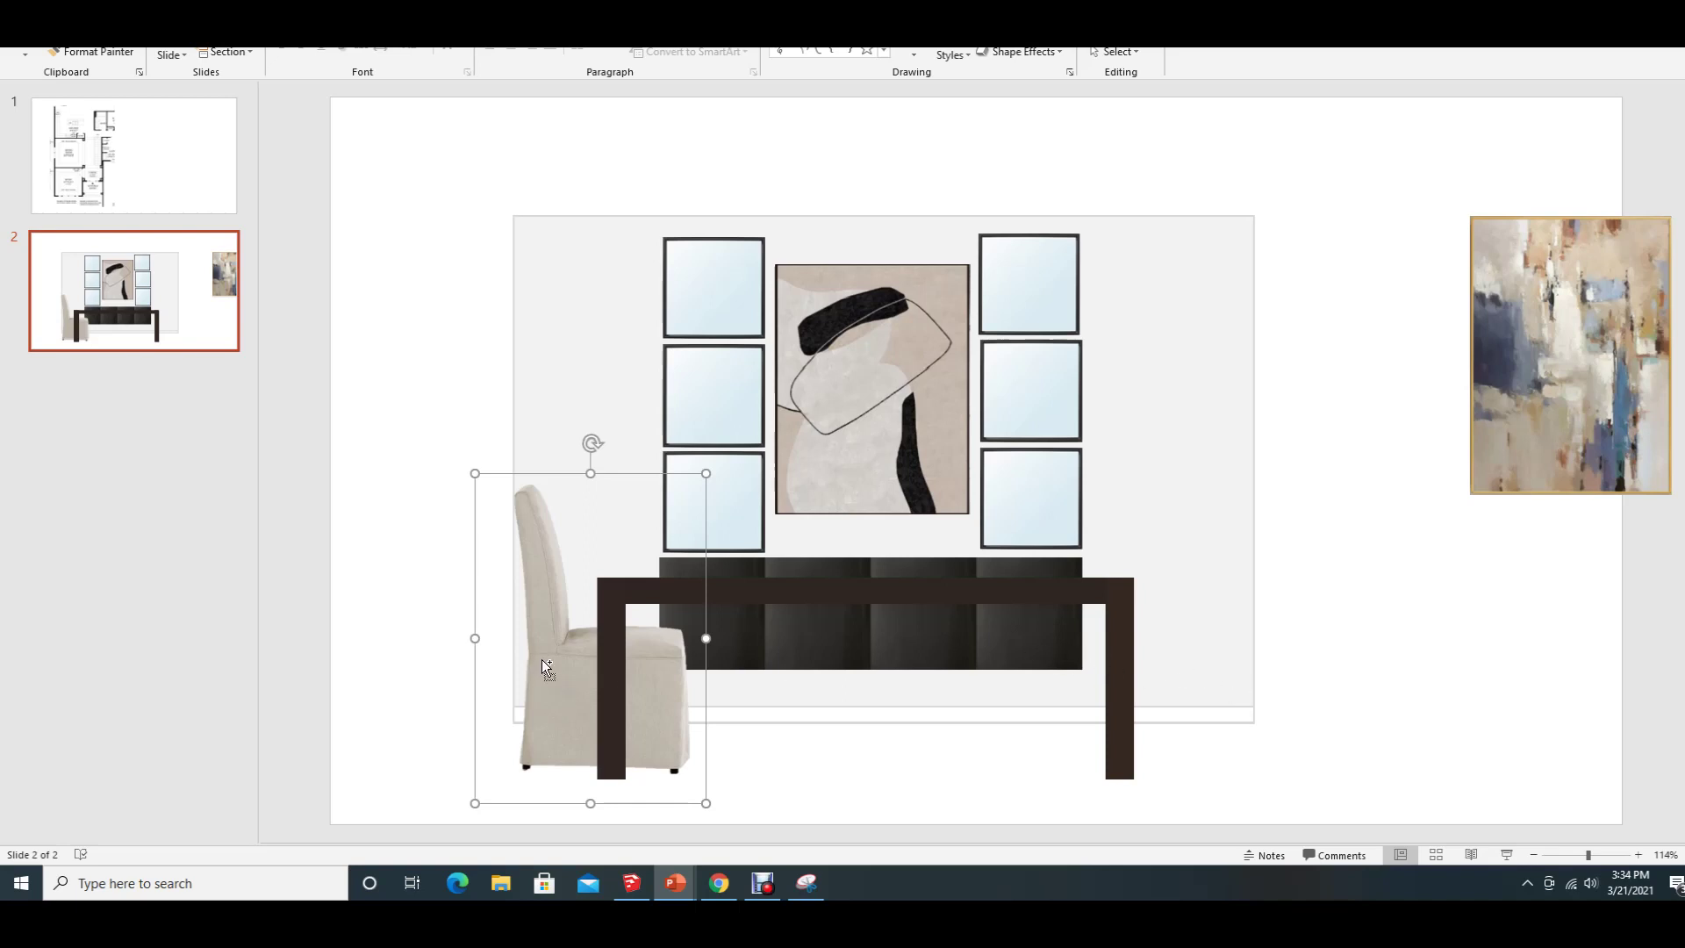
drag(541, 660, 1172, 674)
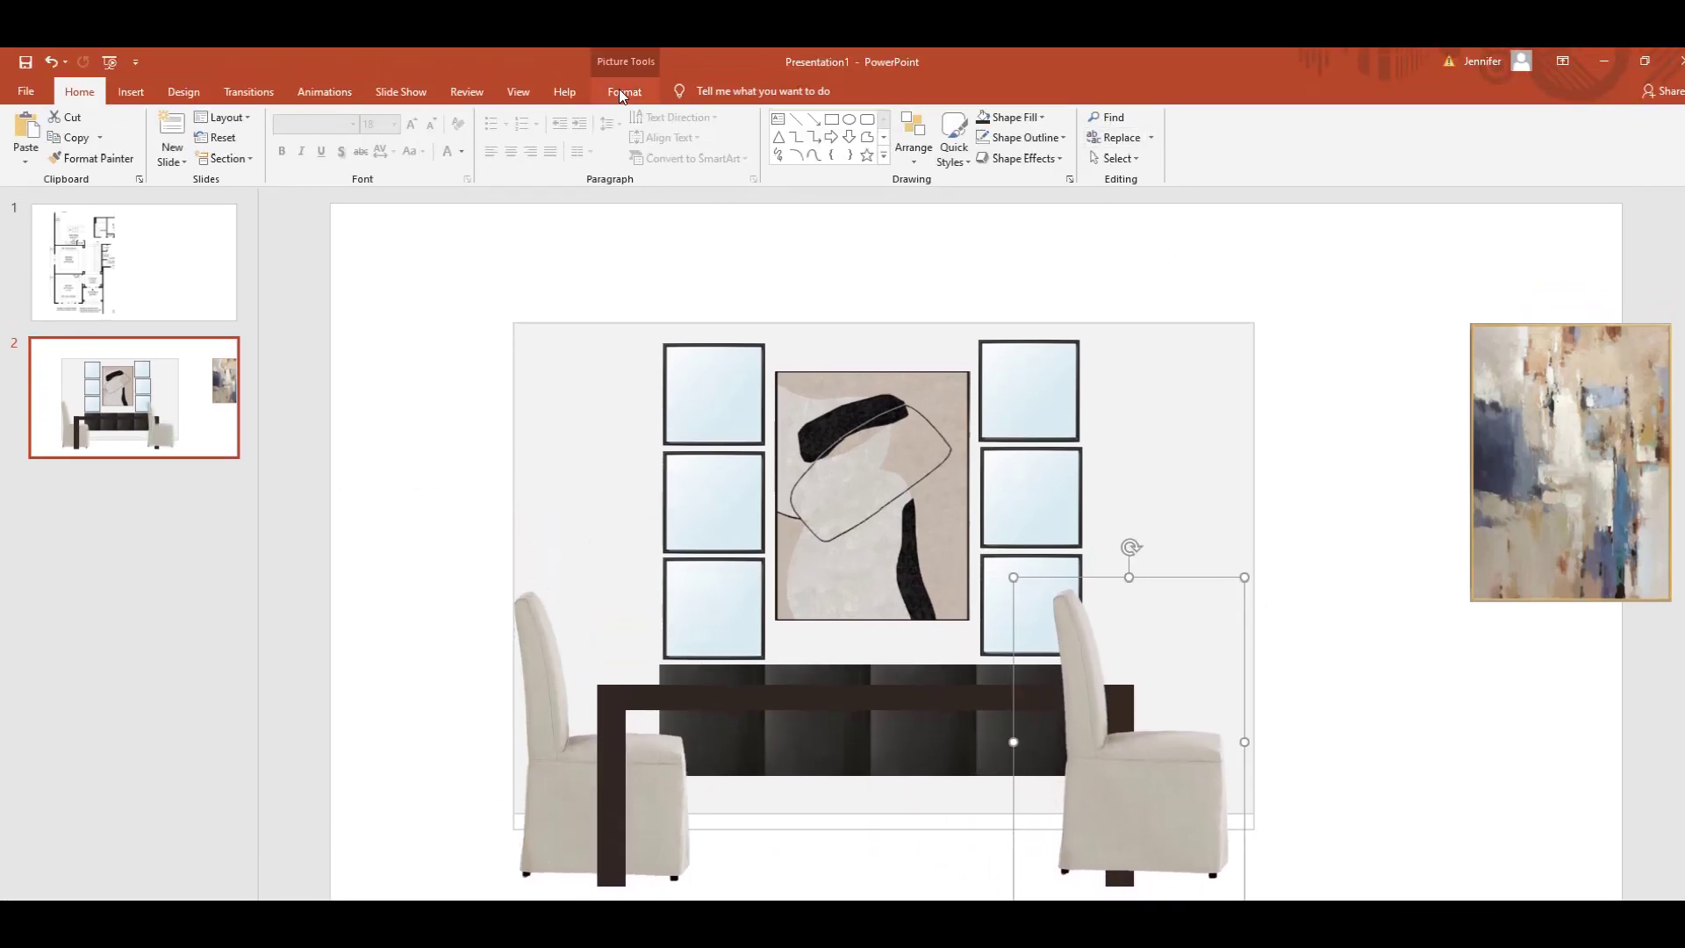
click(620, 92)
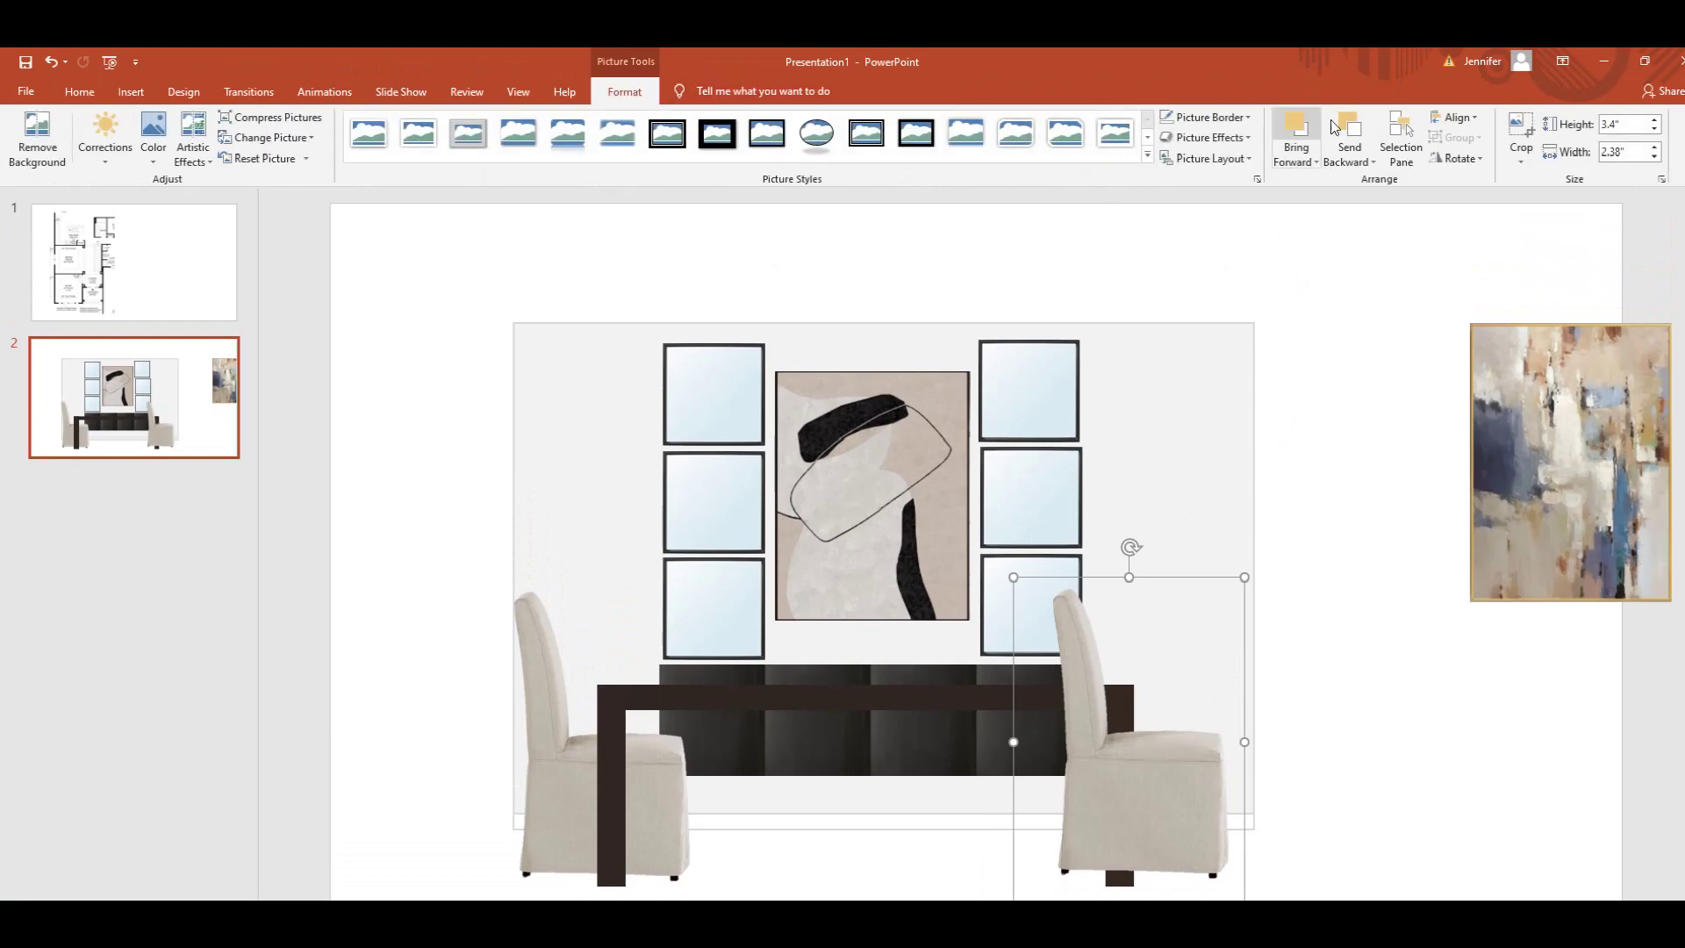
click(1457, 159)
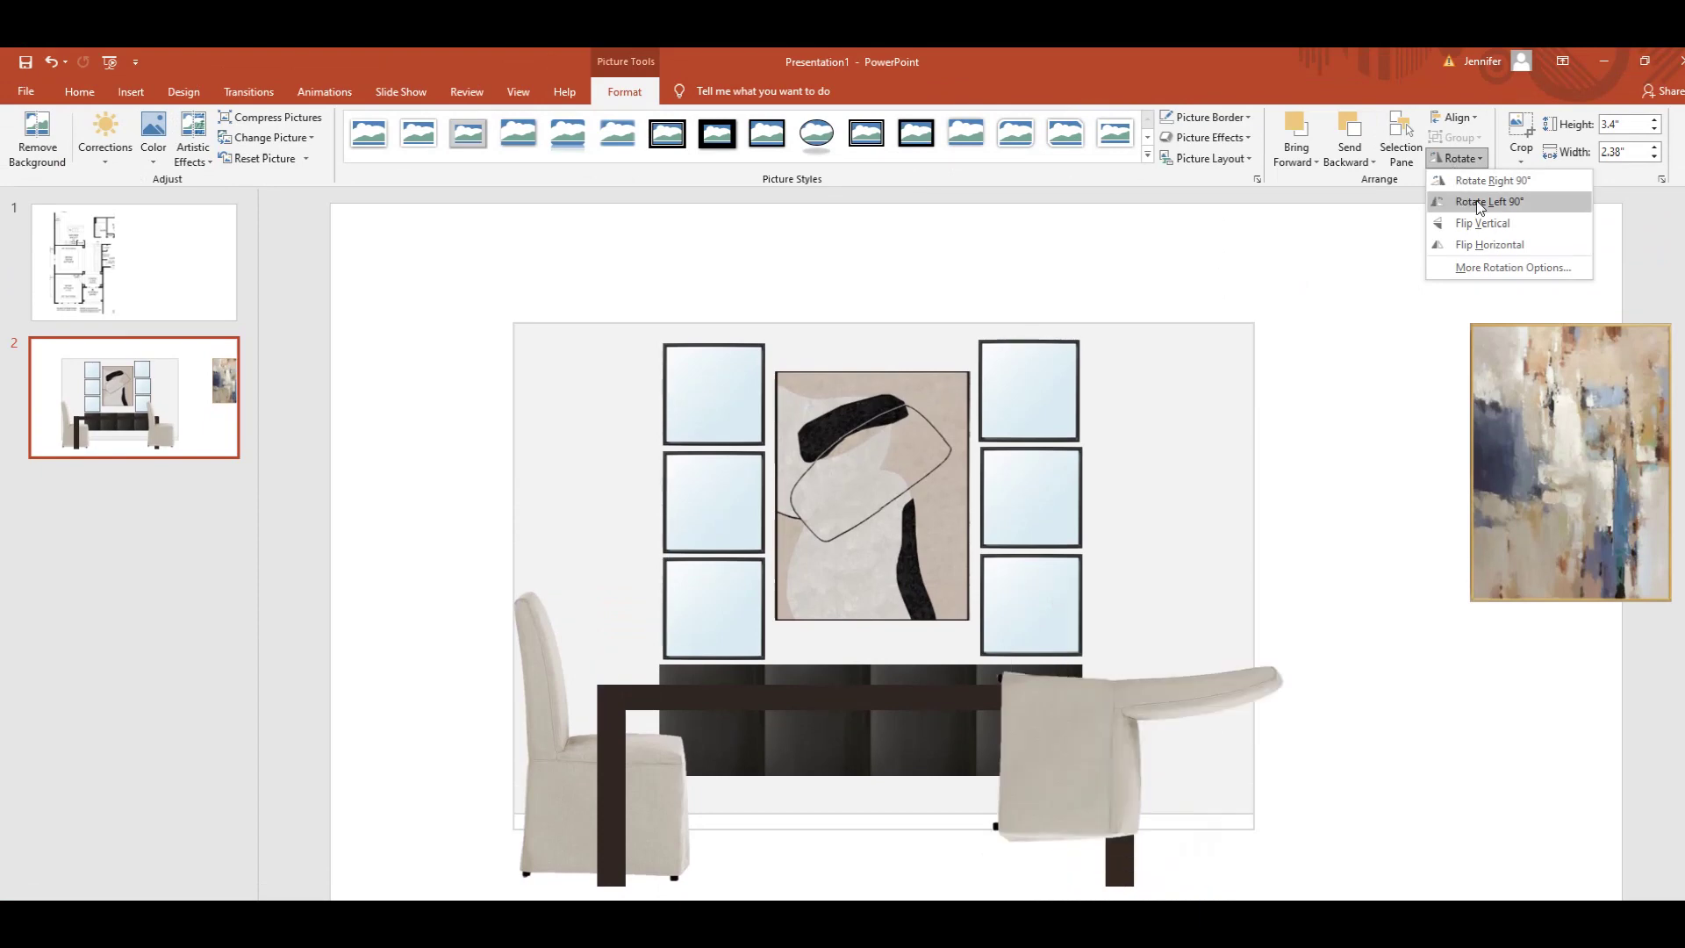
click(1490, 246)
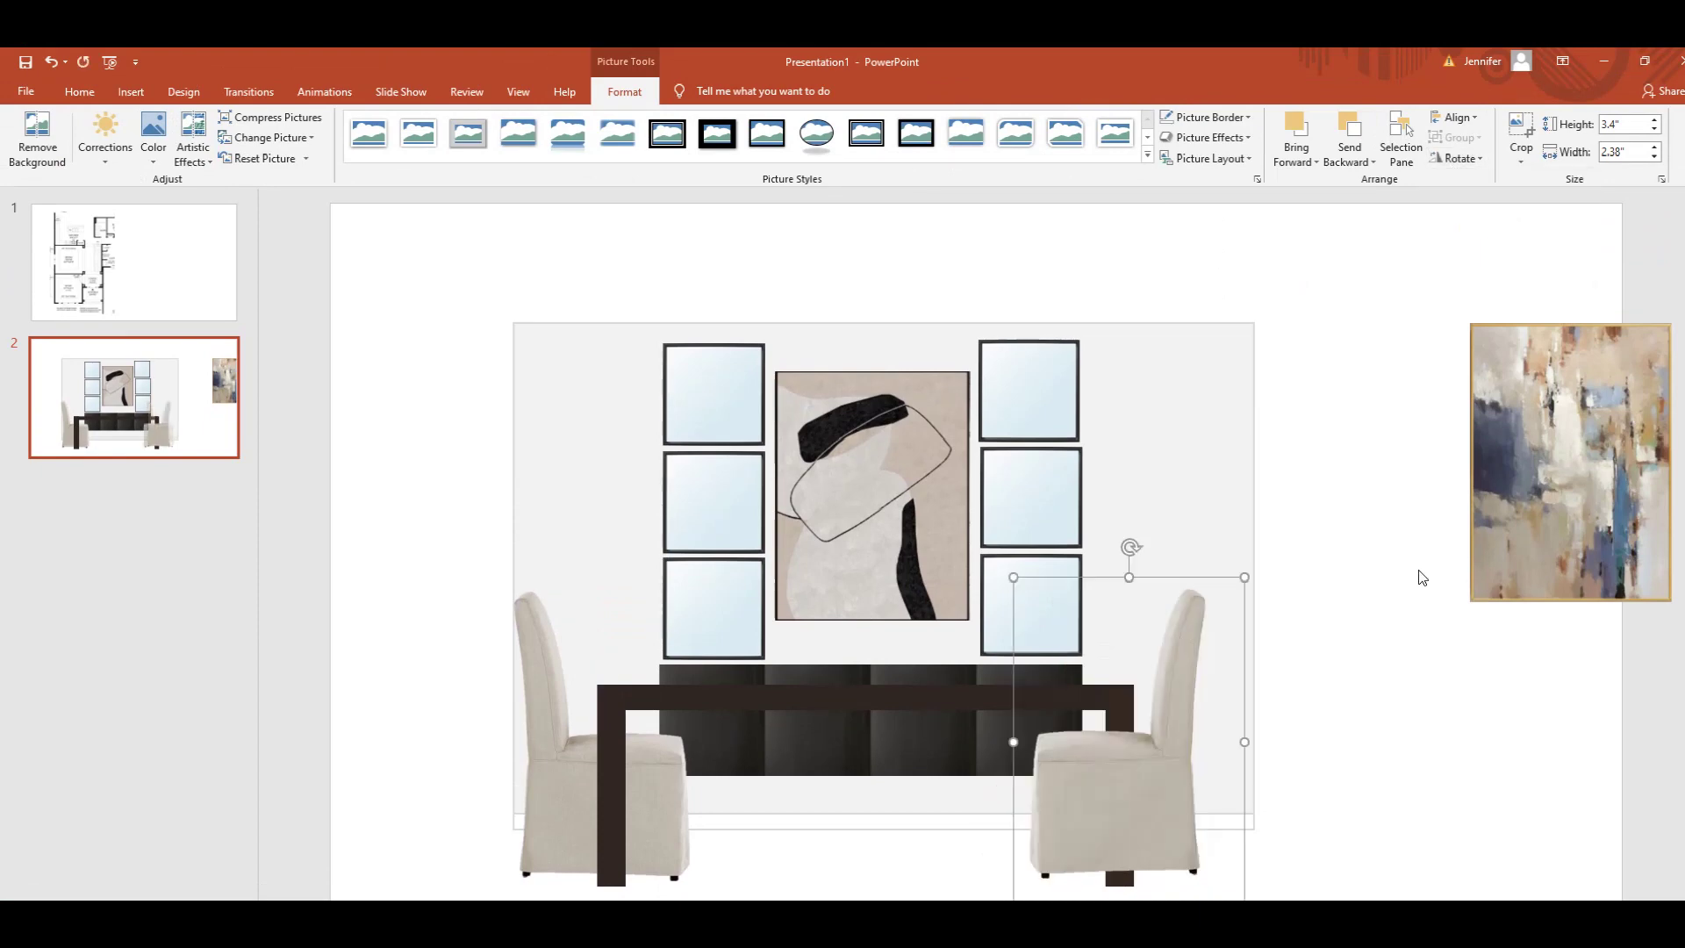
click(1405, 693)
- Bring the right table leg to the front and tuck the flipped chair behind it
drag(1140, 744, 1410, 746)
click(1120, 742)
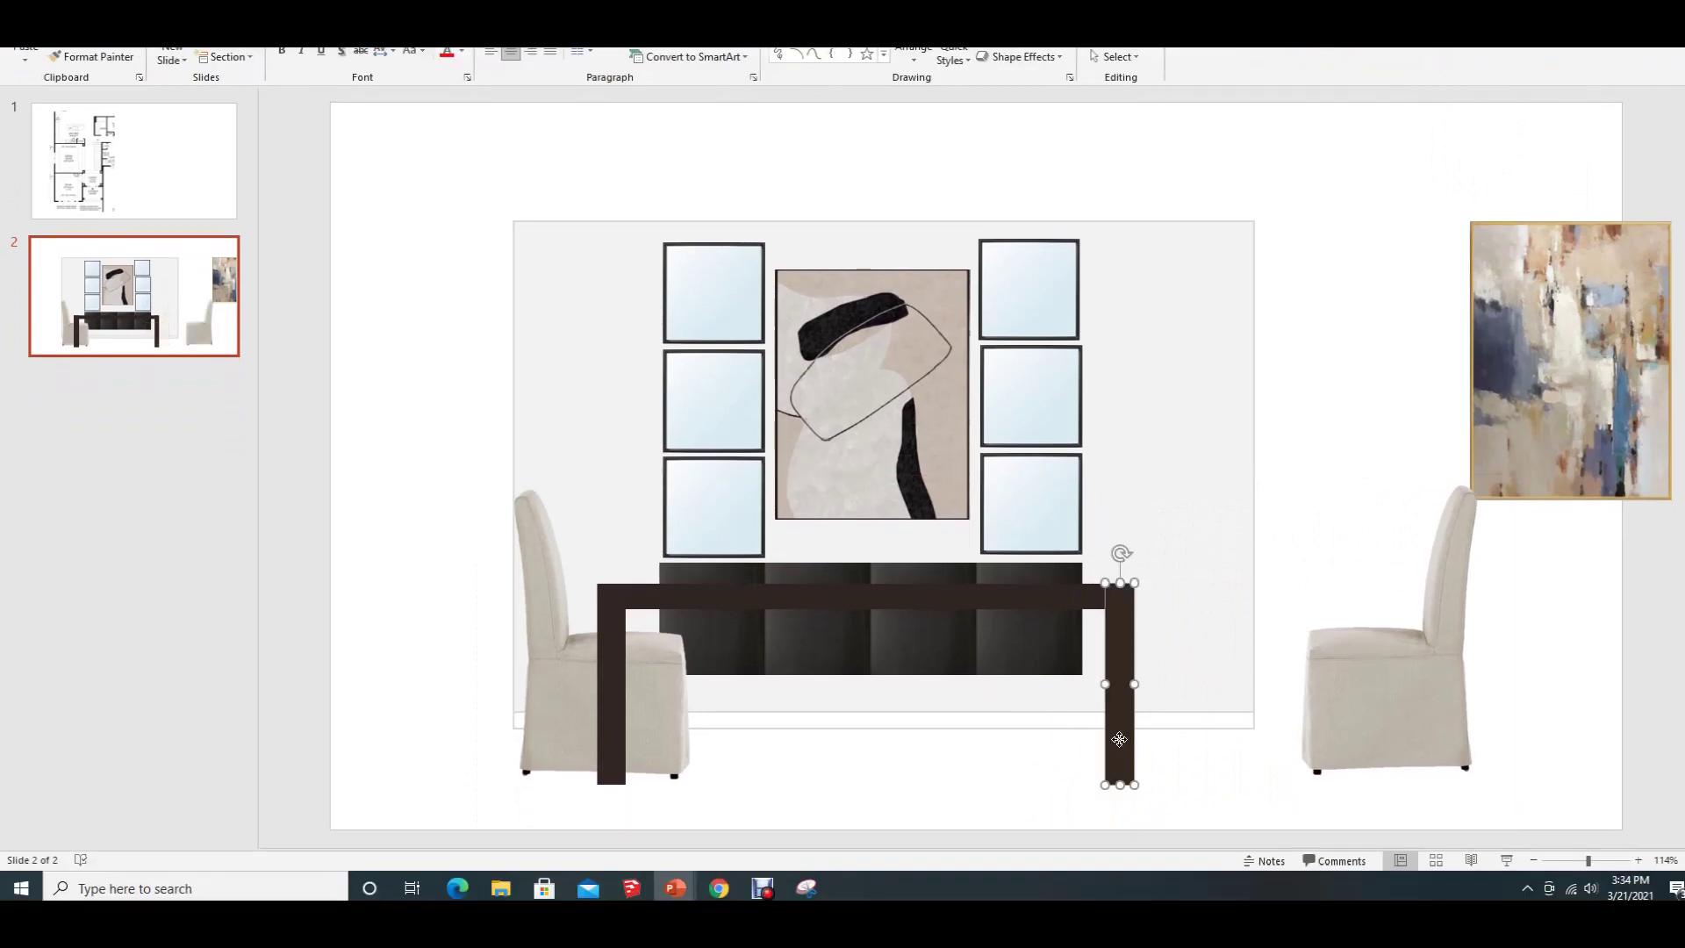
right_click(1119, 739)
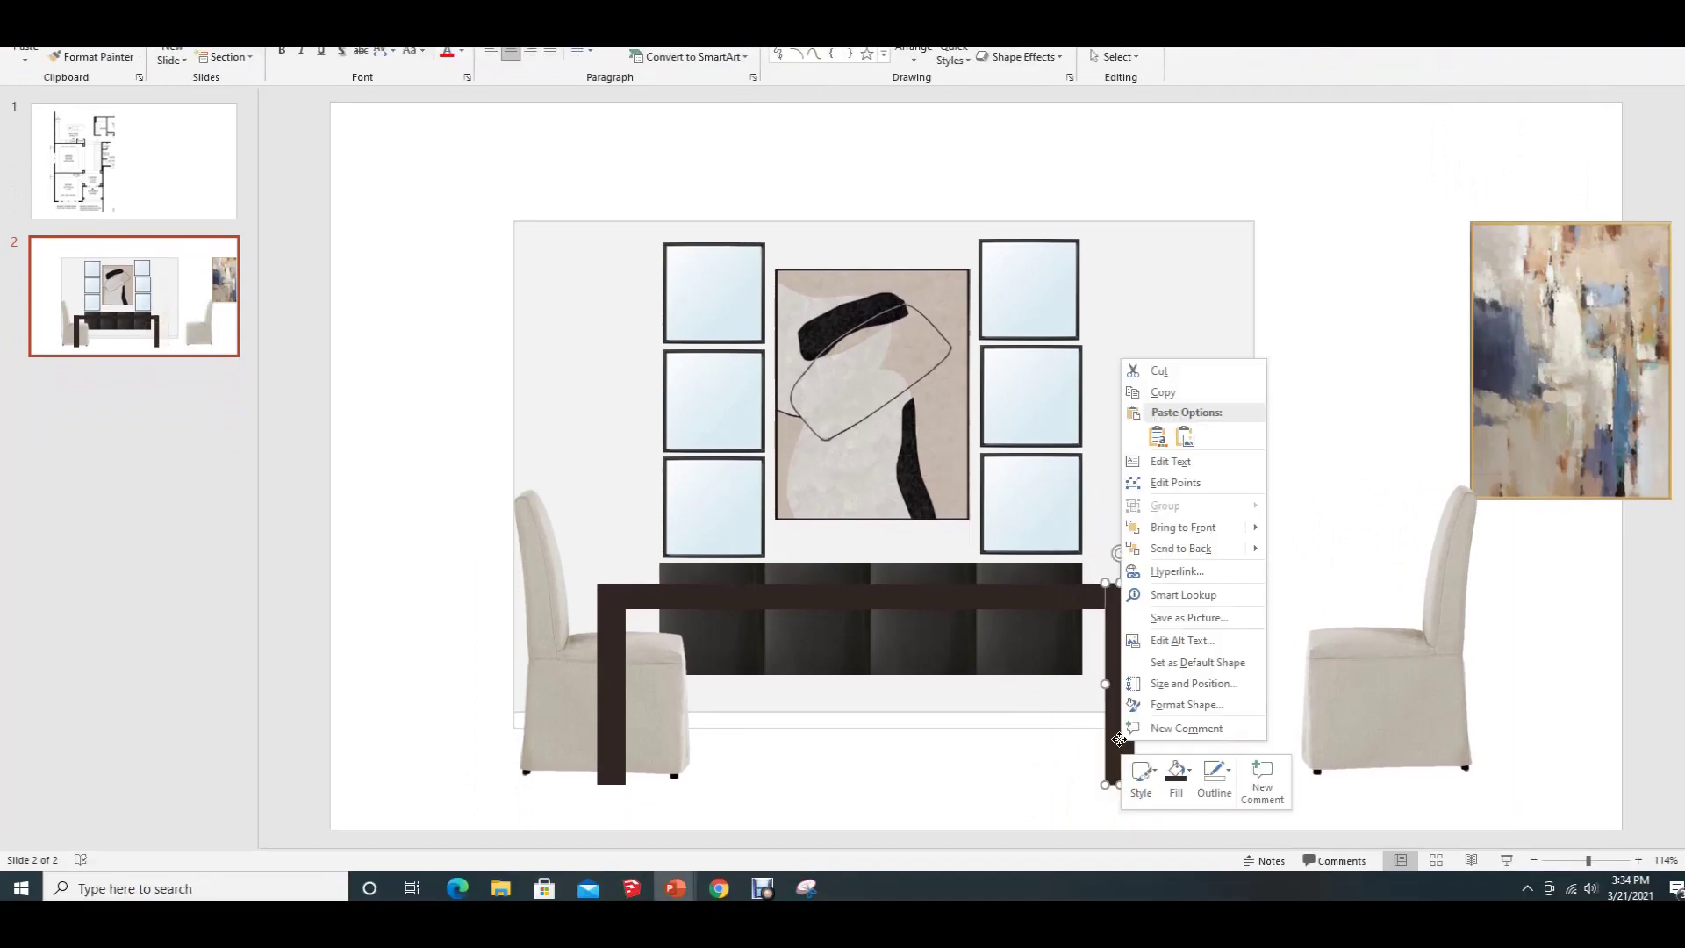
click(1218, 529)
click(1375, 687)
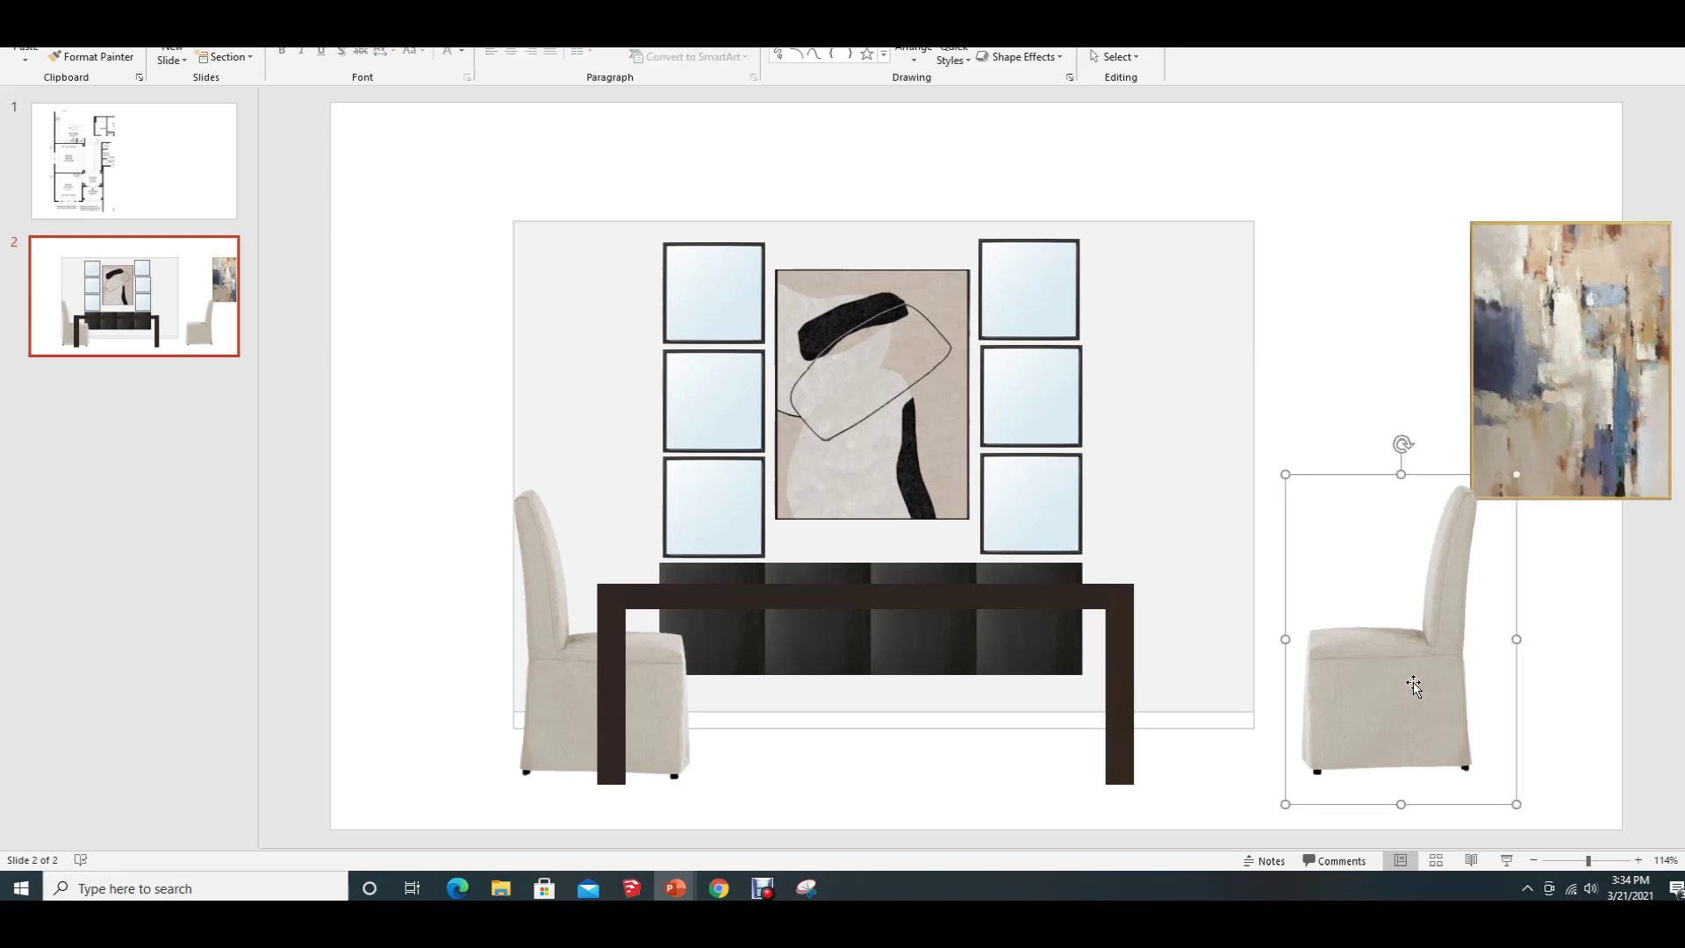
drag(1414, 687, 1143, 682)
click(1449, 710)
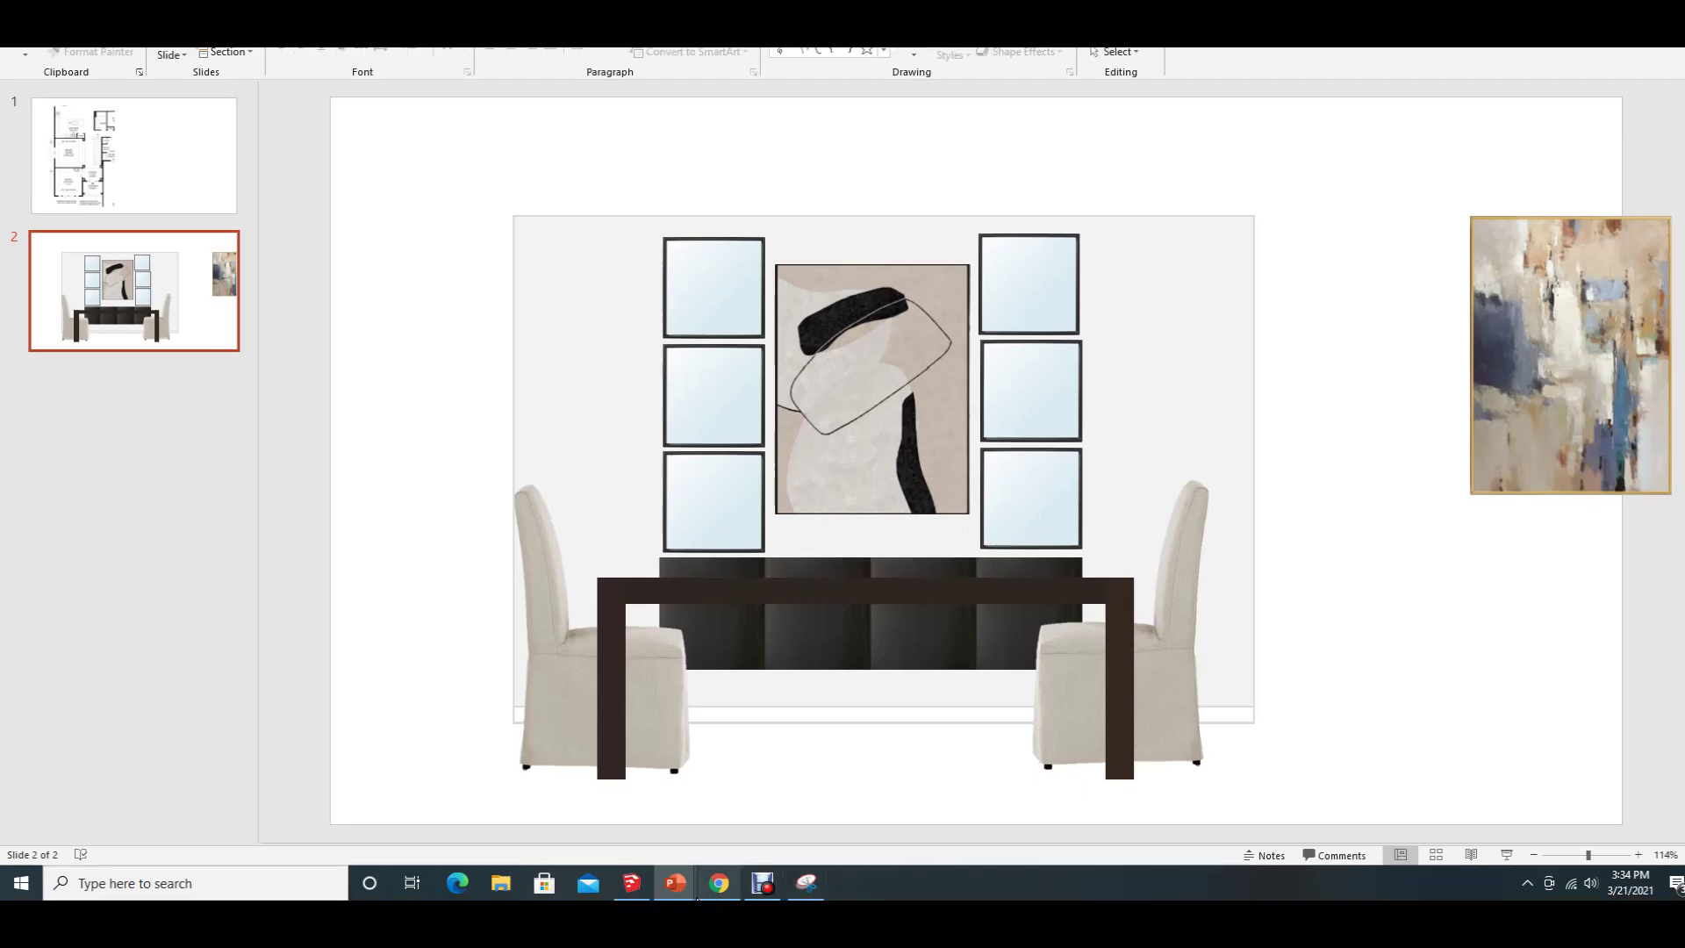
mouse_move(694, 895)
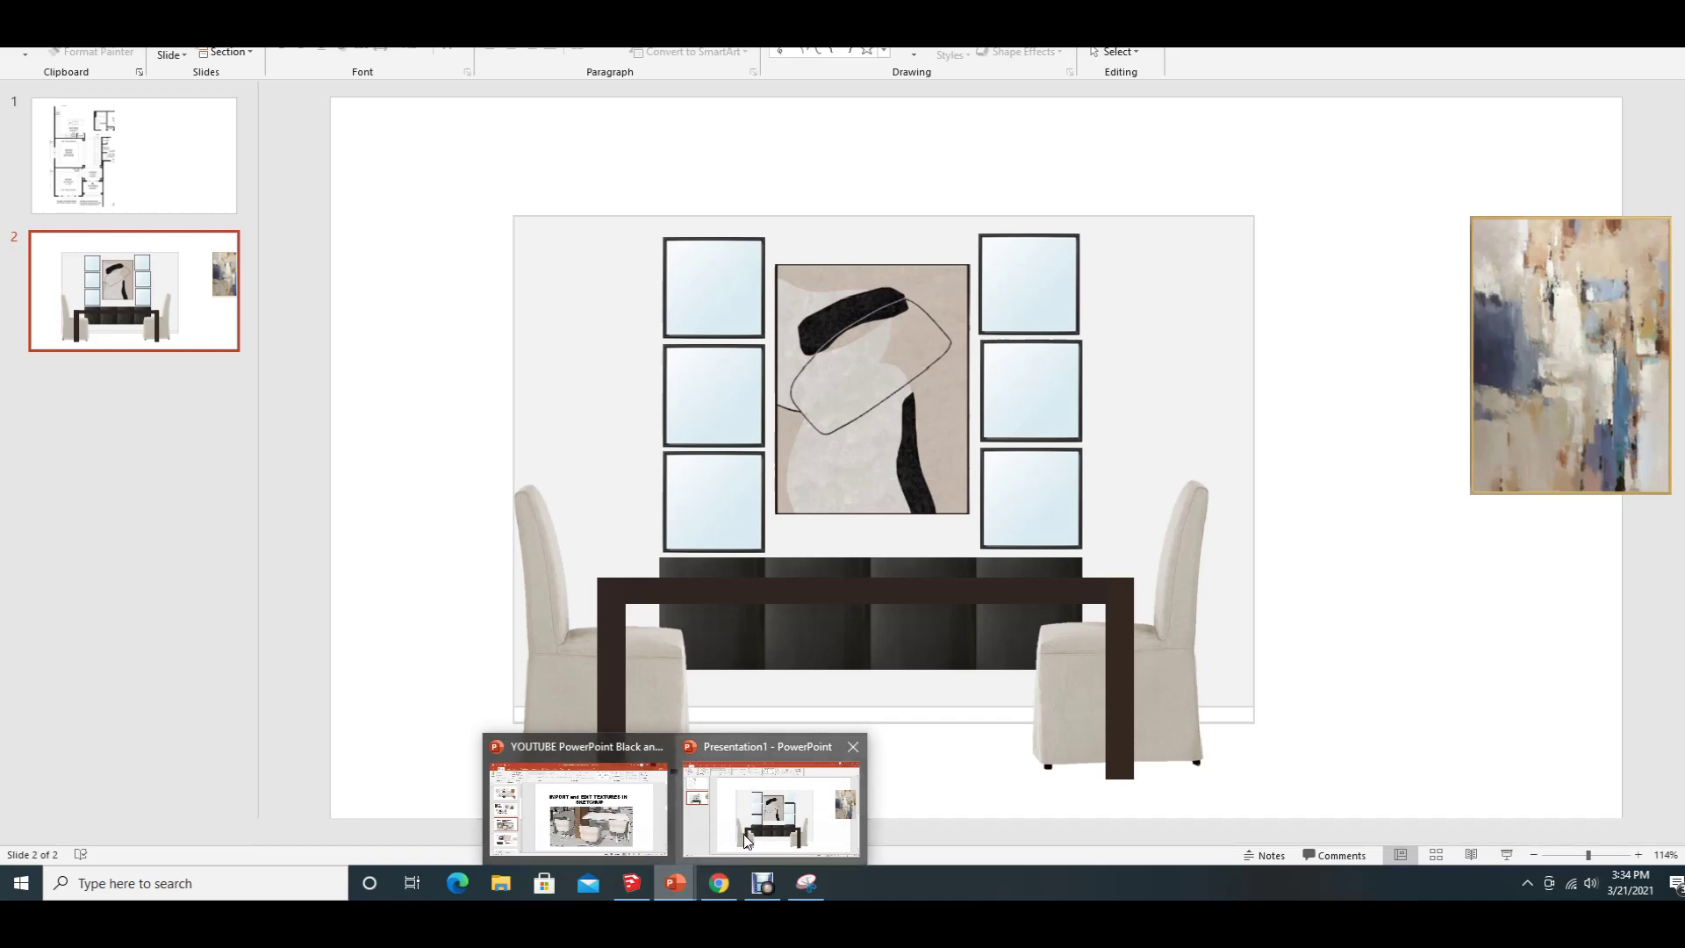
- In the browser, view the Glass Tag Island chandelier page, then return to the brass chandeliers list
click(719, 883)
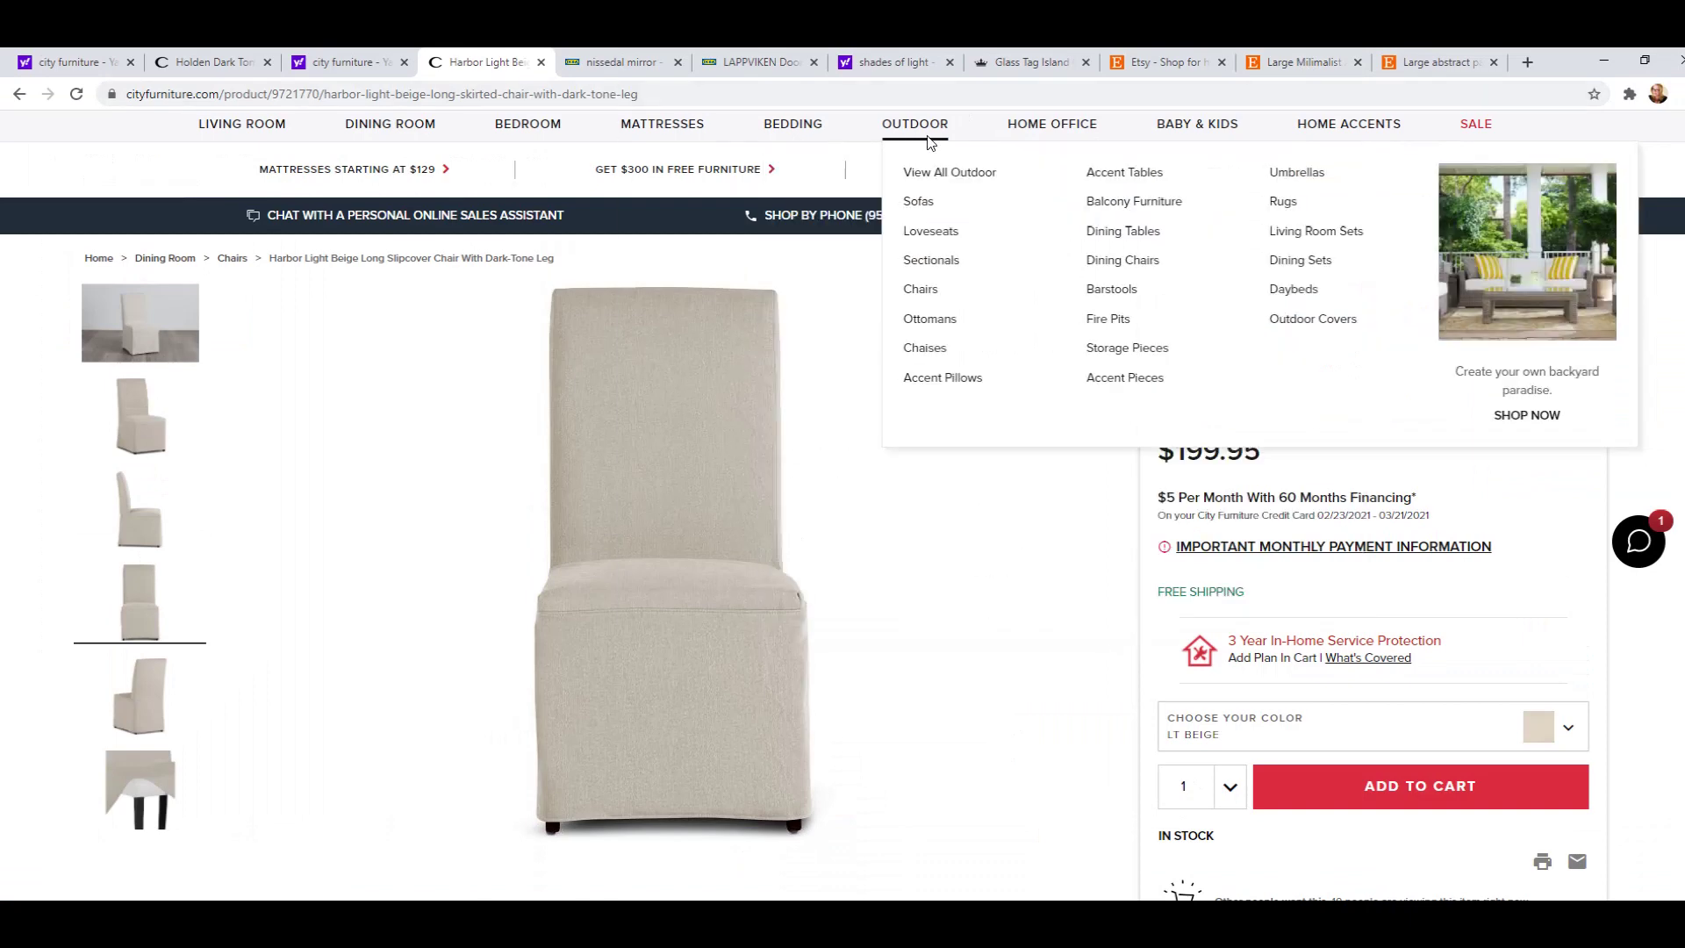
click(1006, 62)
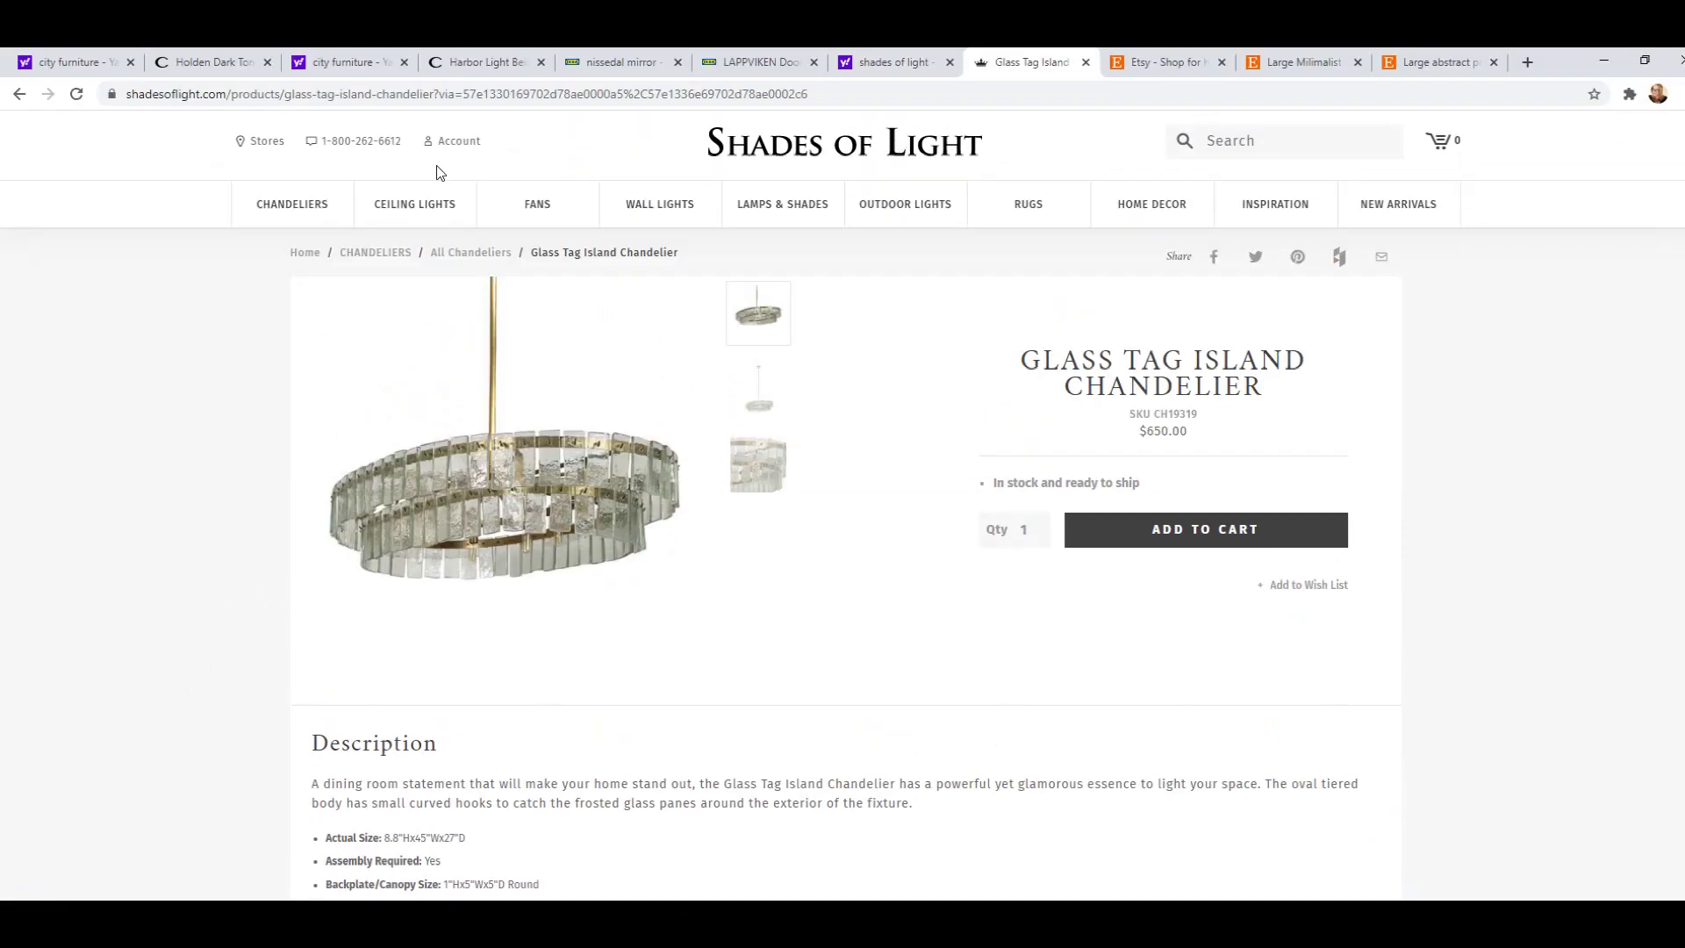
mouse_move(322, 205)
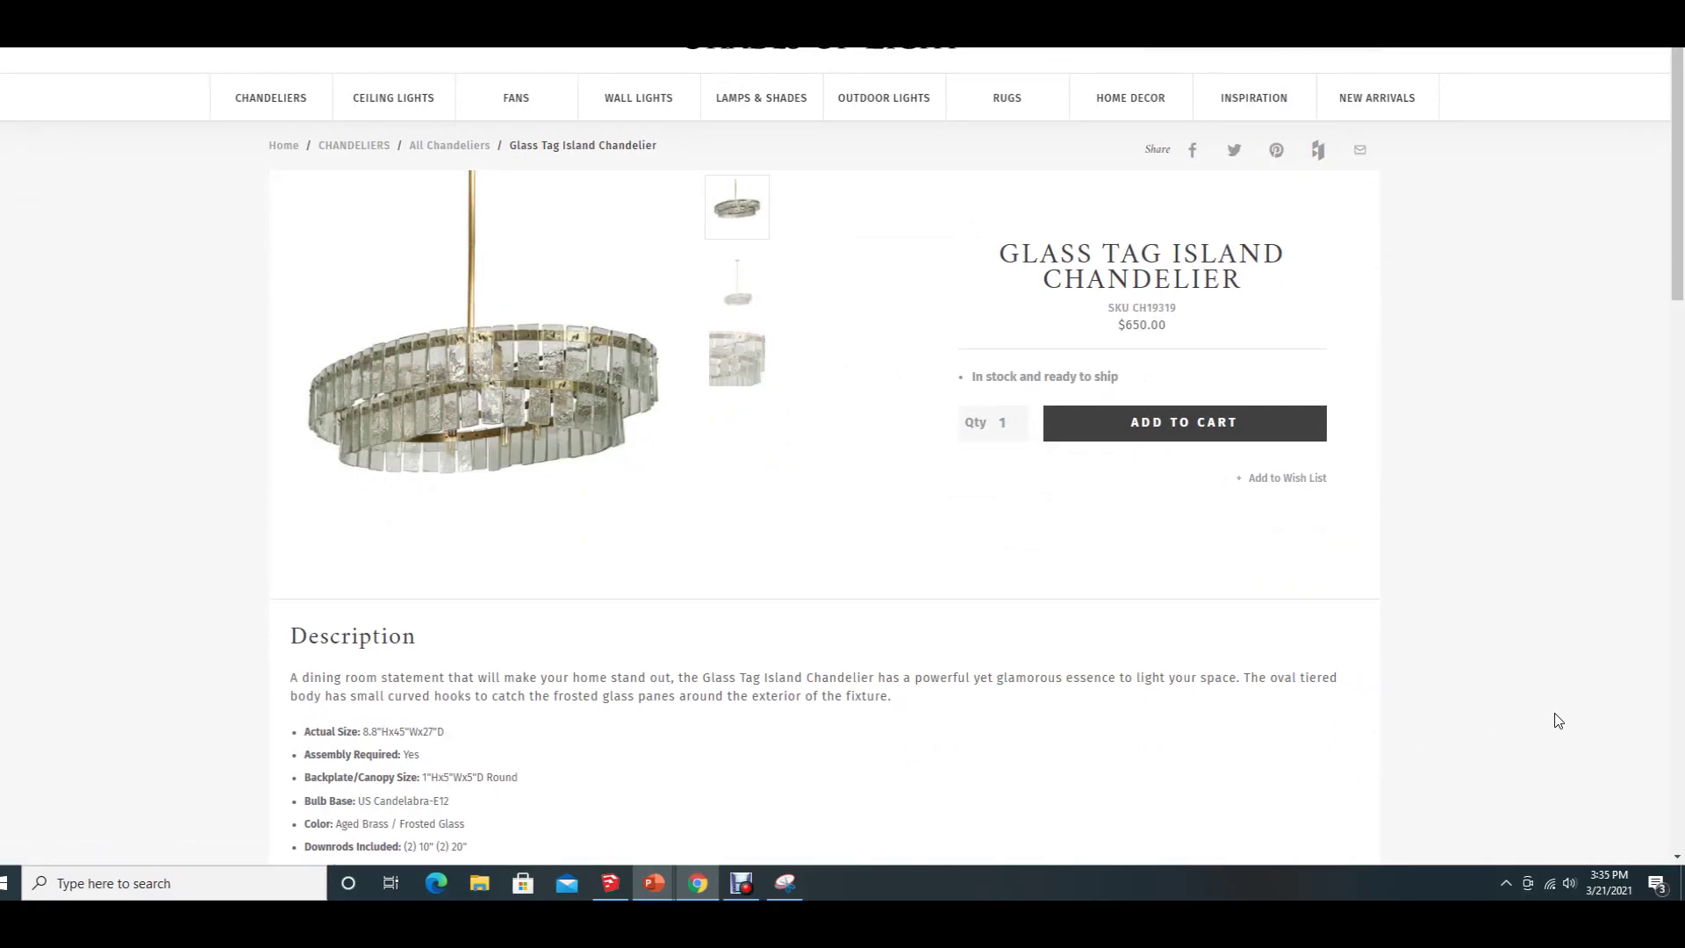
click(59, 82)
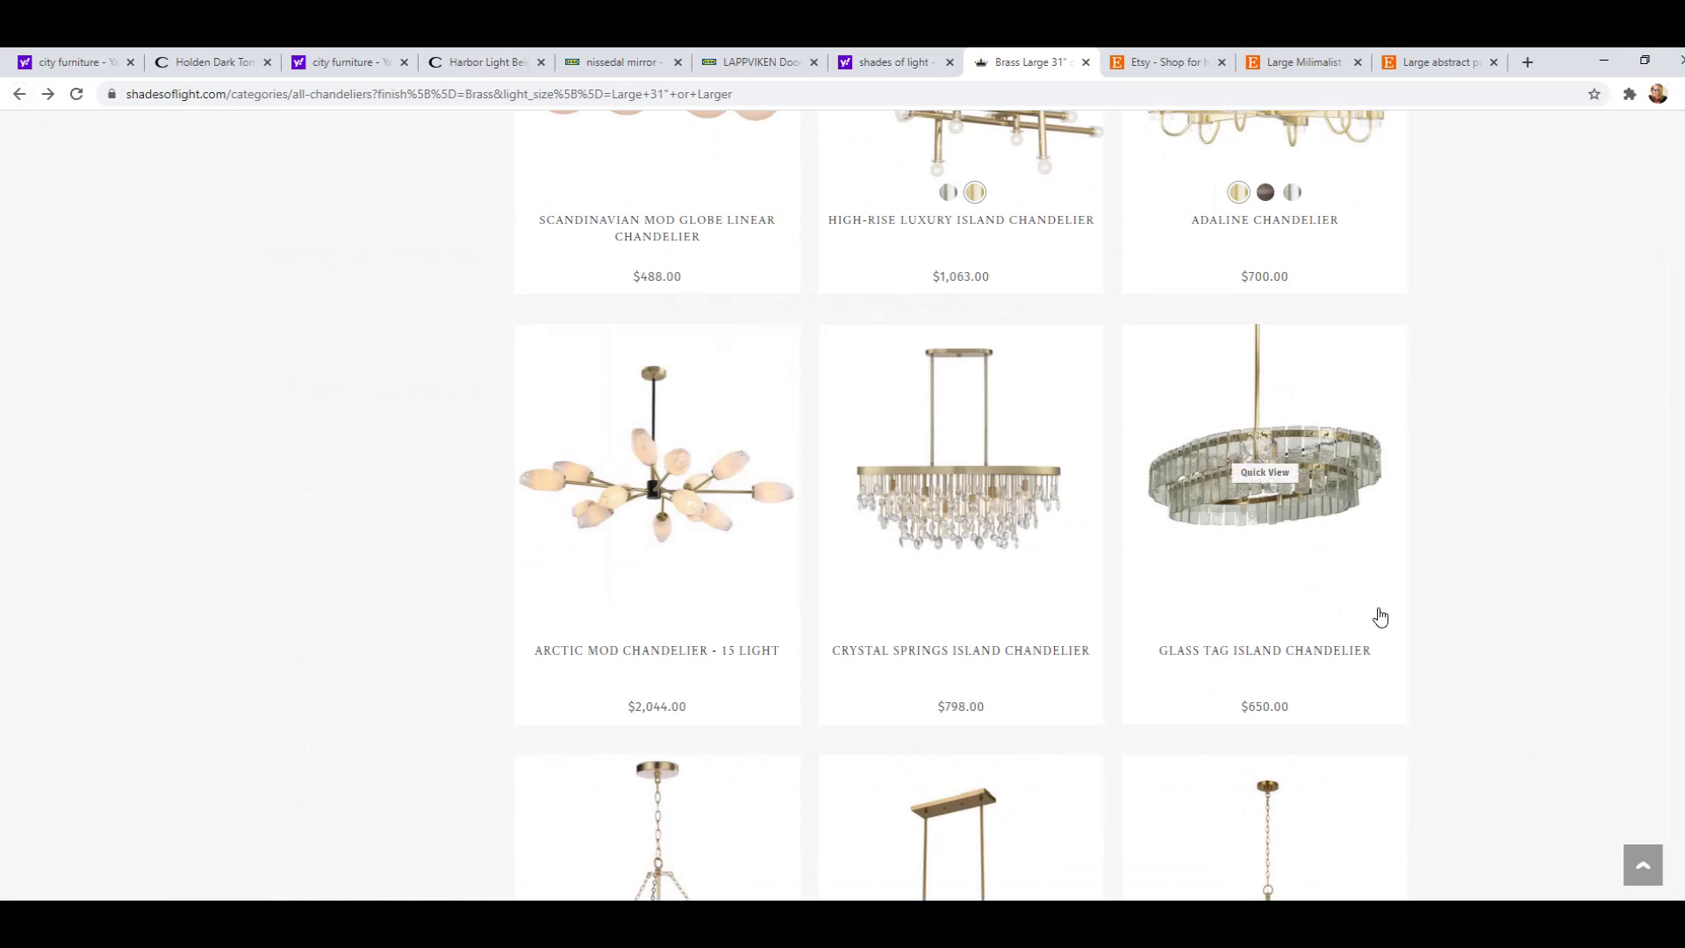
- Scroll down through the Shades of Light brass chandelier listings
scroll(1380, 617, up, 1)
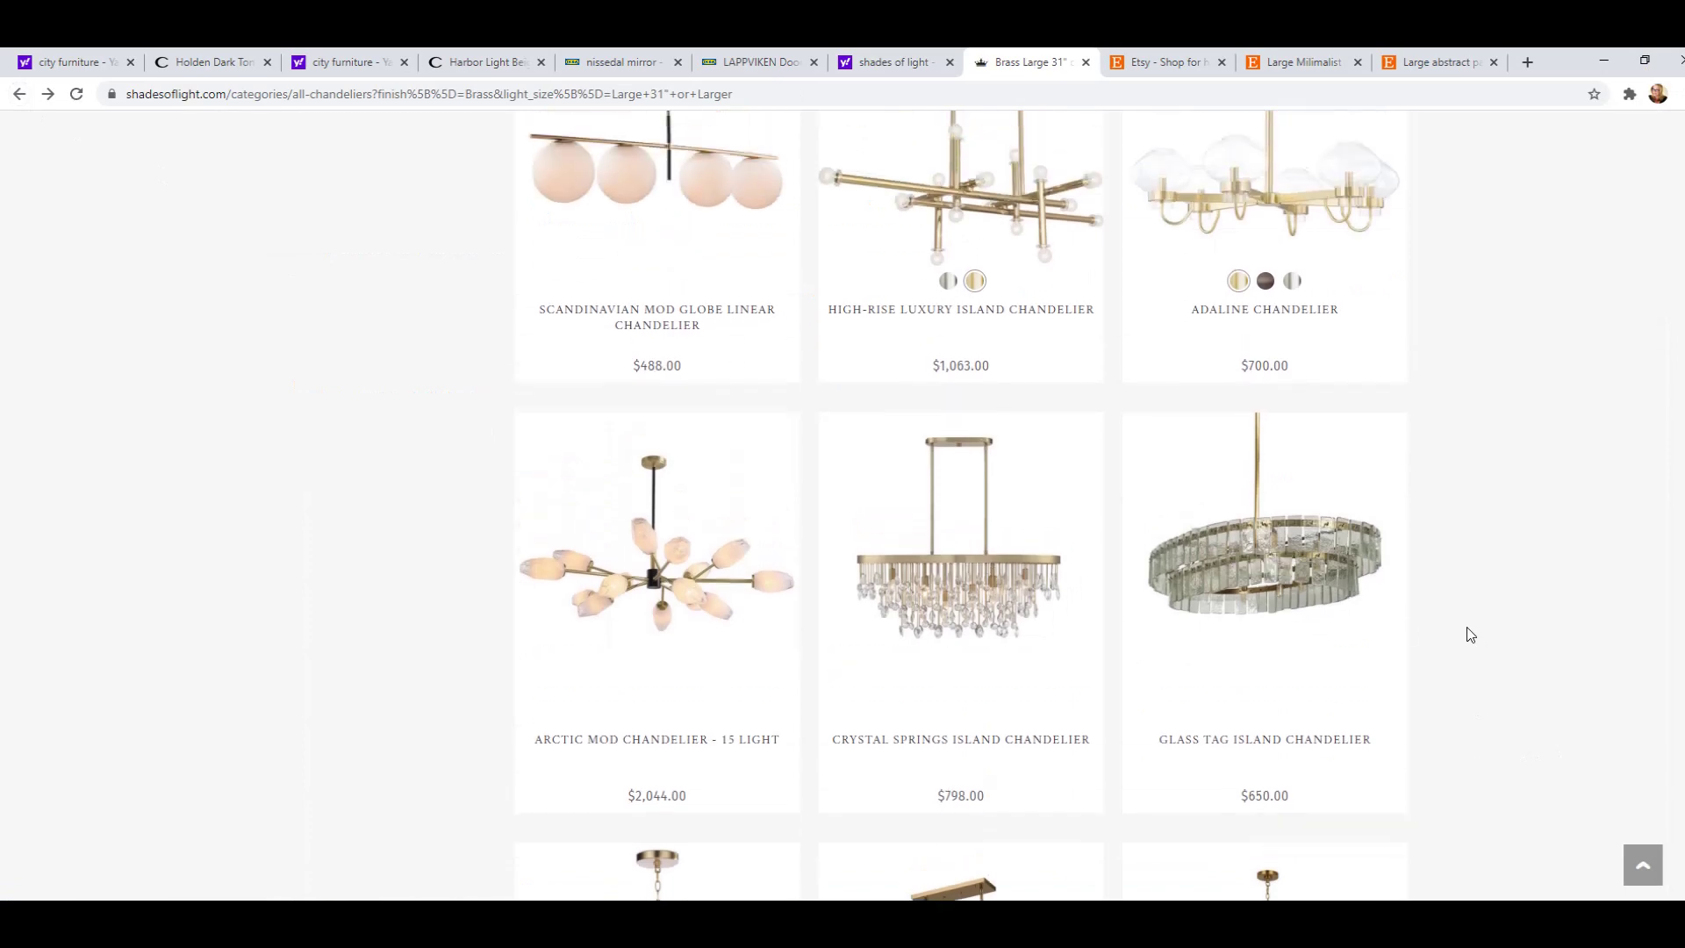
scroll(1467, 632, up, 1)
scroll(1467, 632, down, 1)
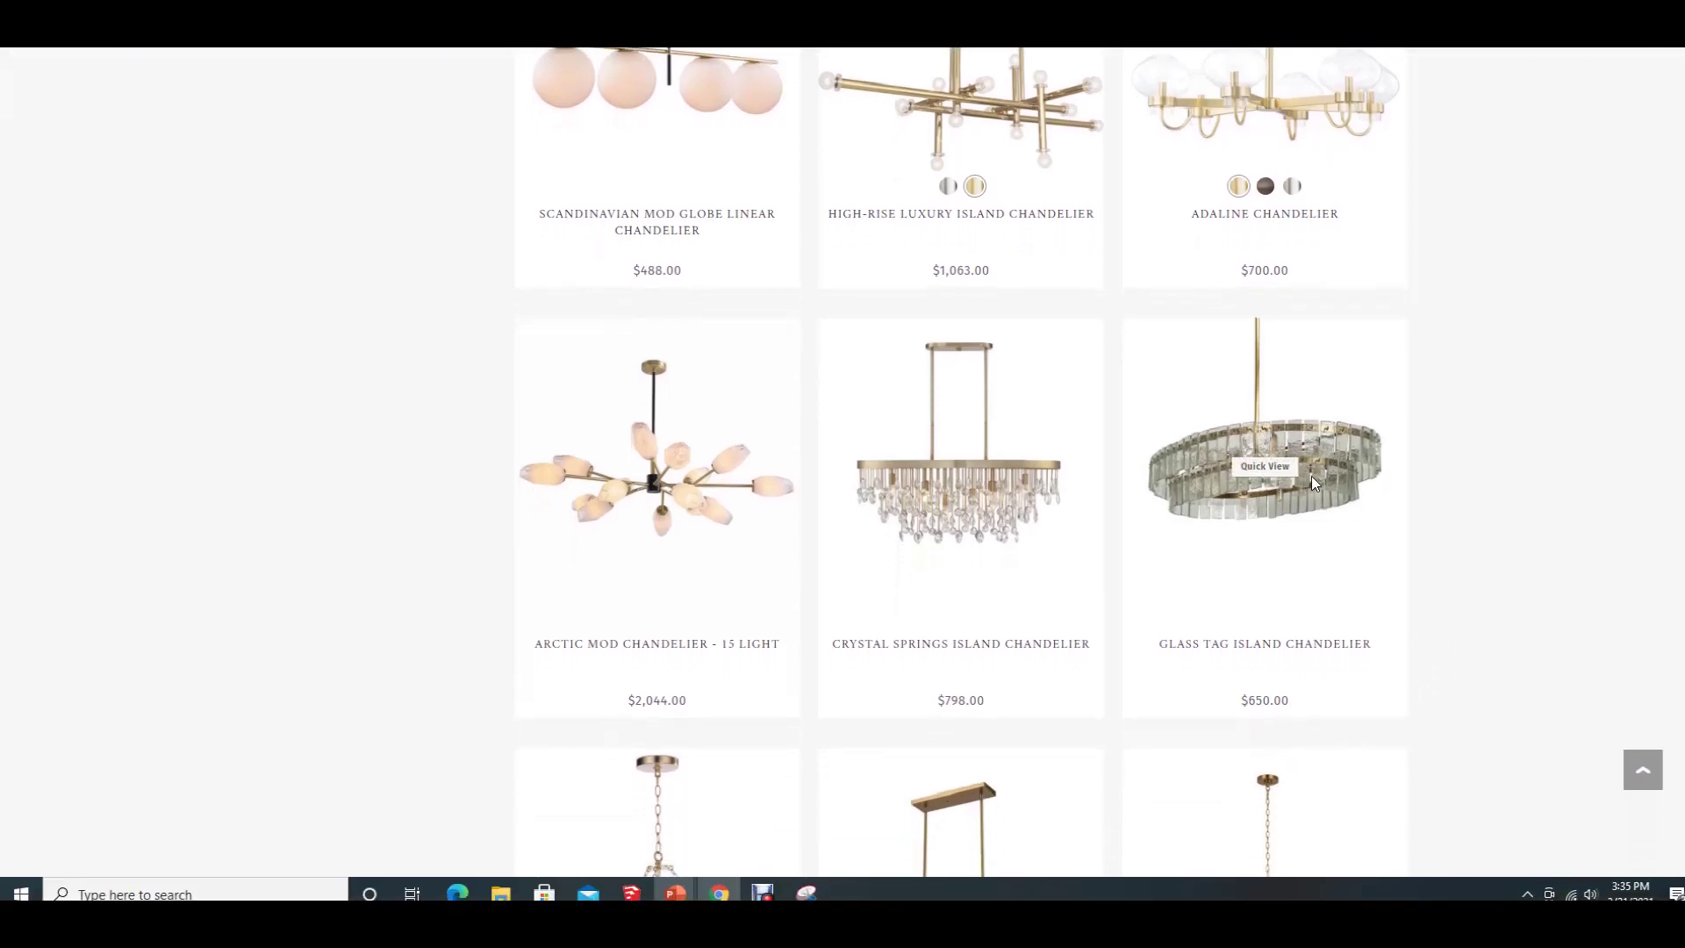
mouse_move(1353, 505)
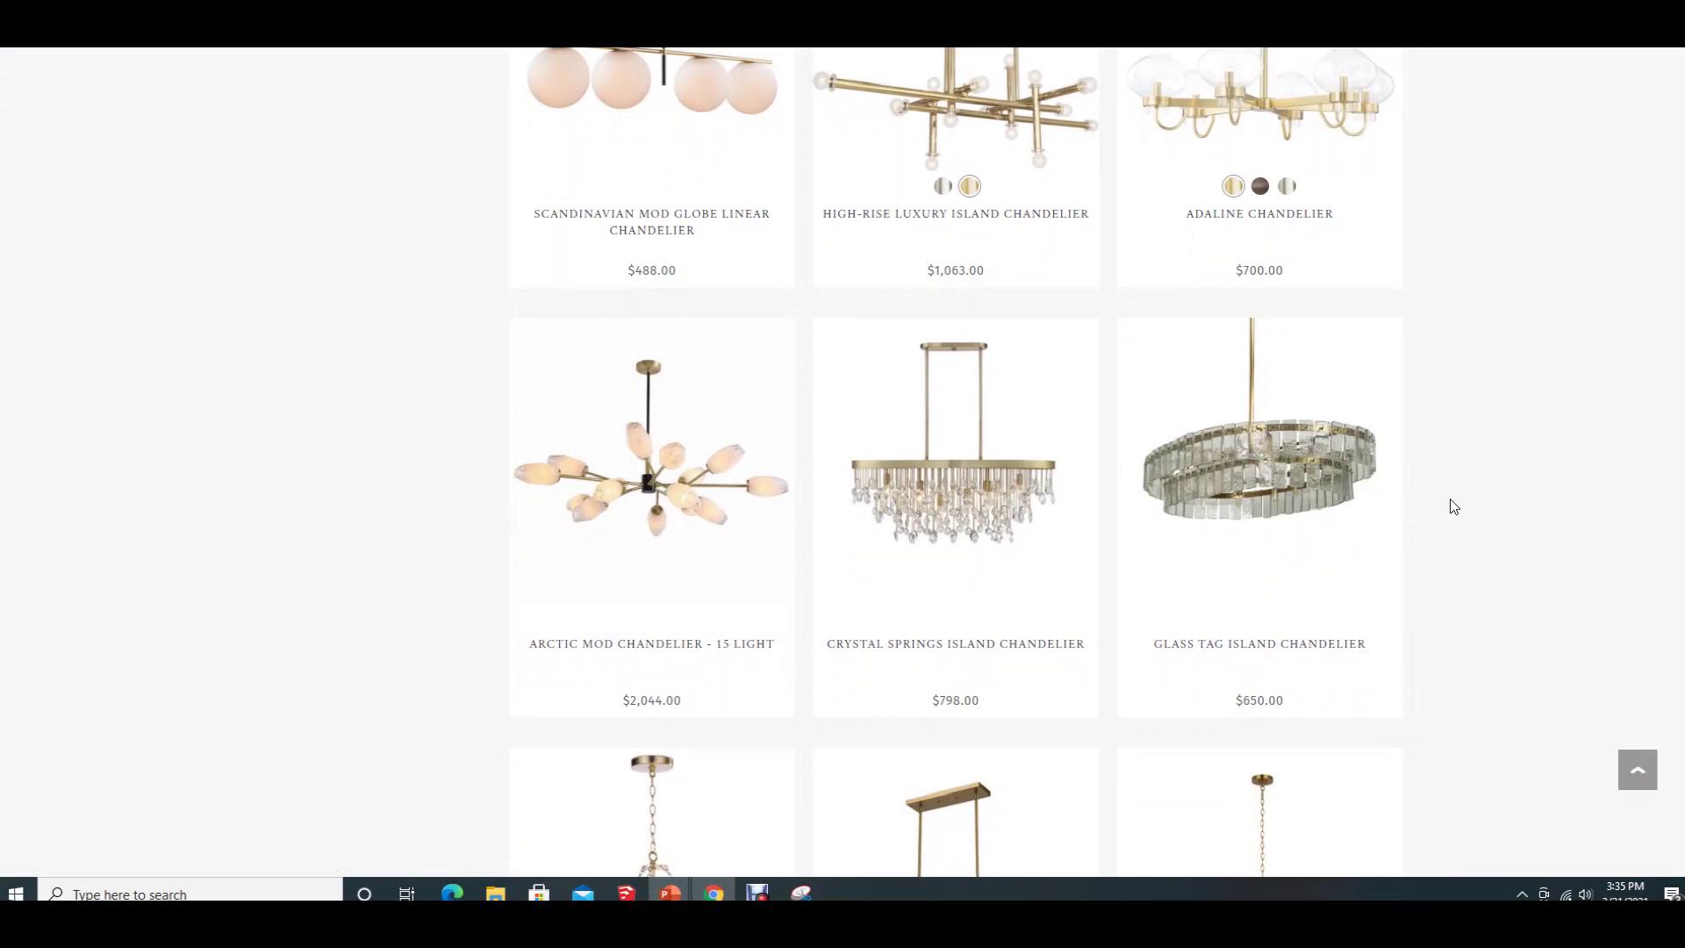
scroll(1450, 502, down, 3)
scroll(1455, 507, down, 10)
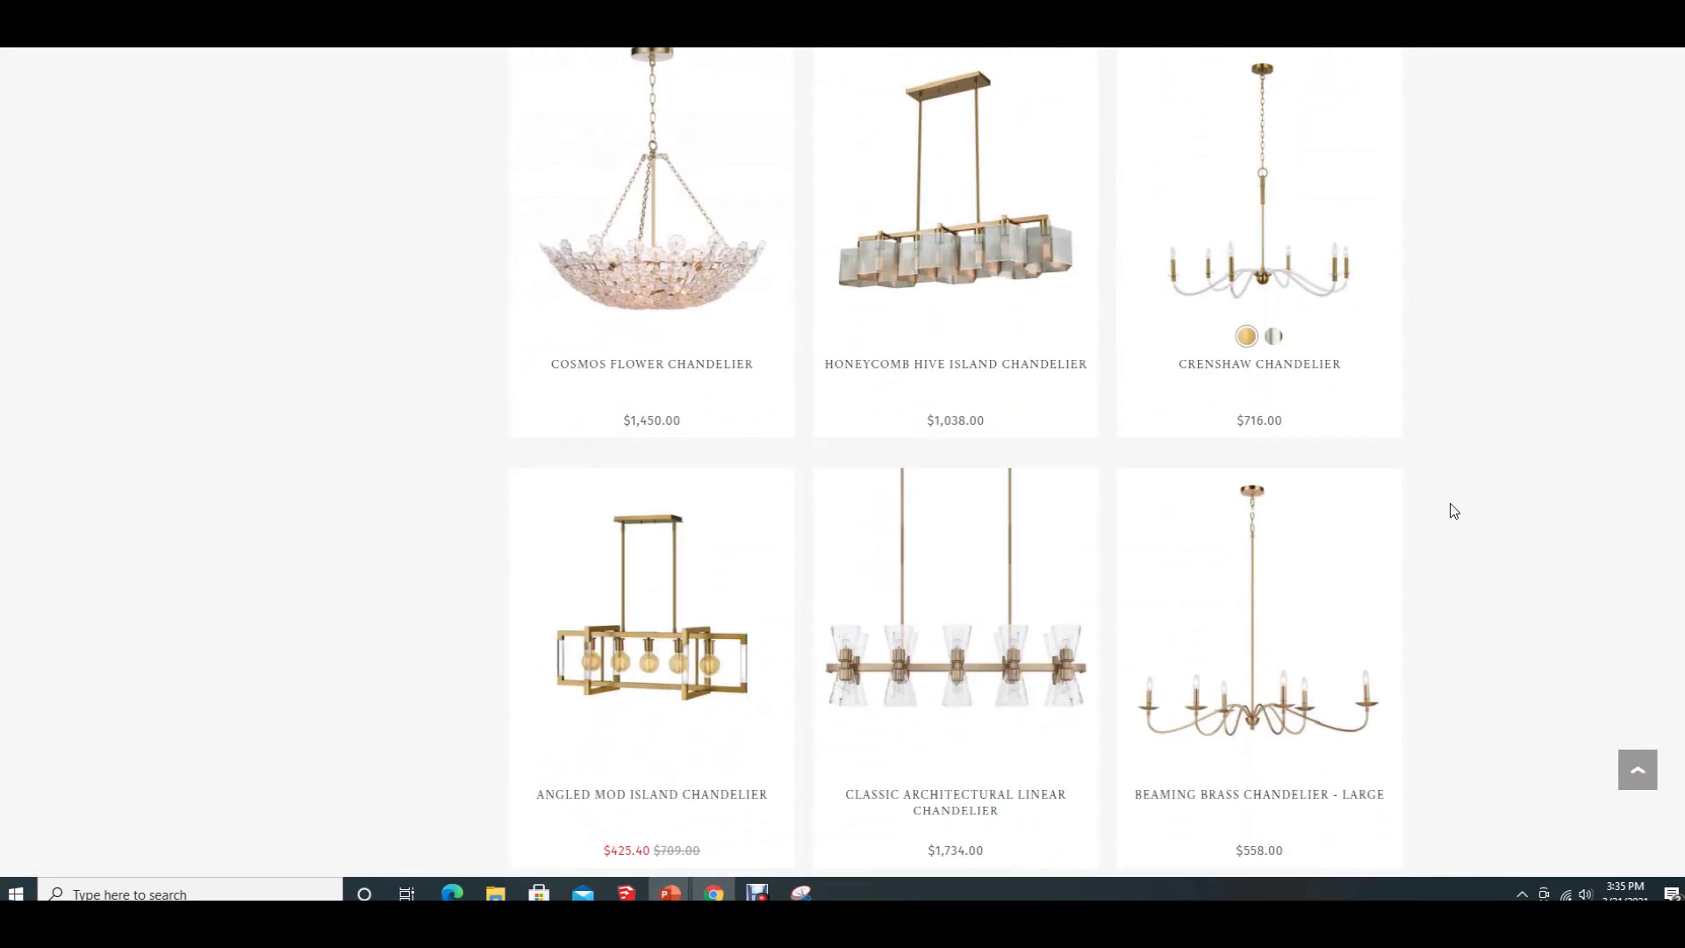
scroll(1455, 511, down, 12)
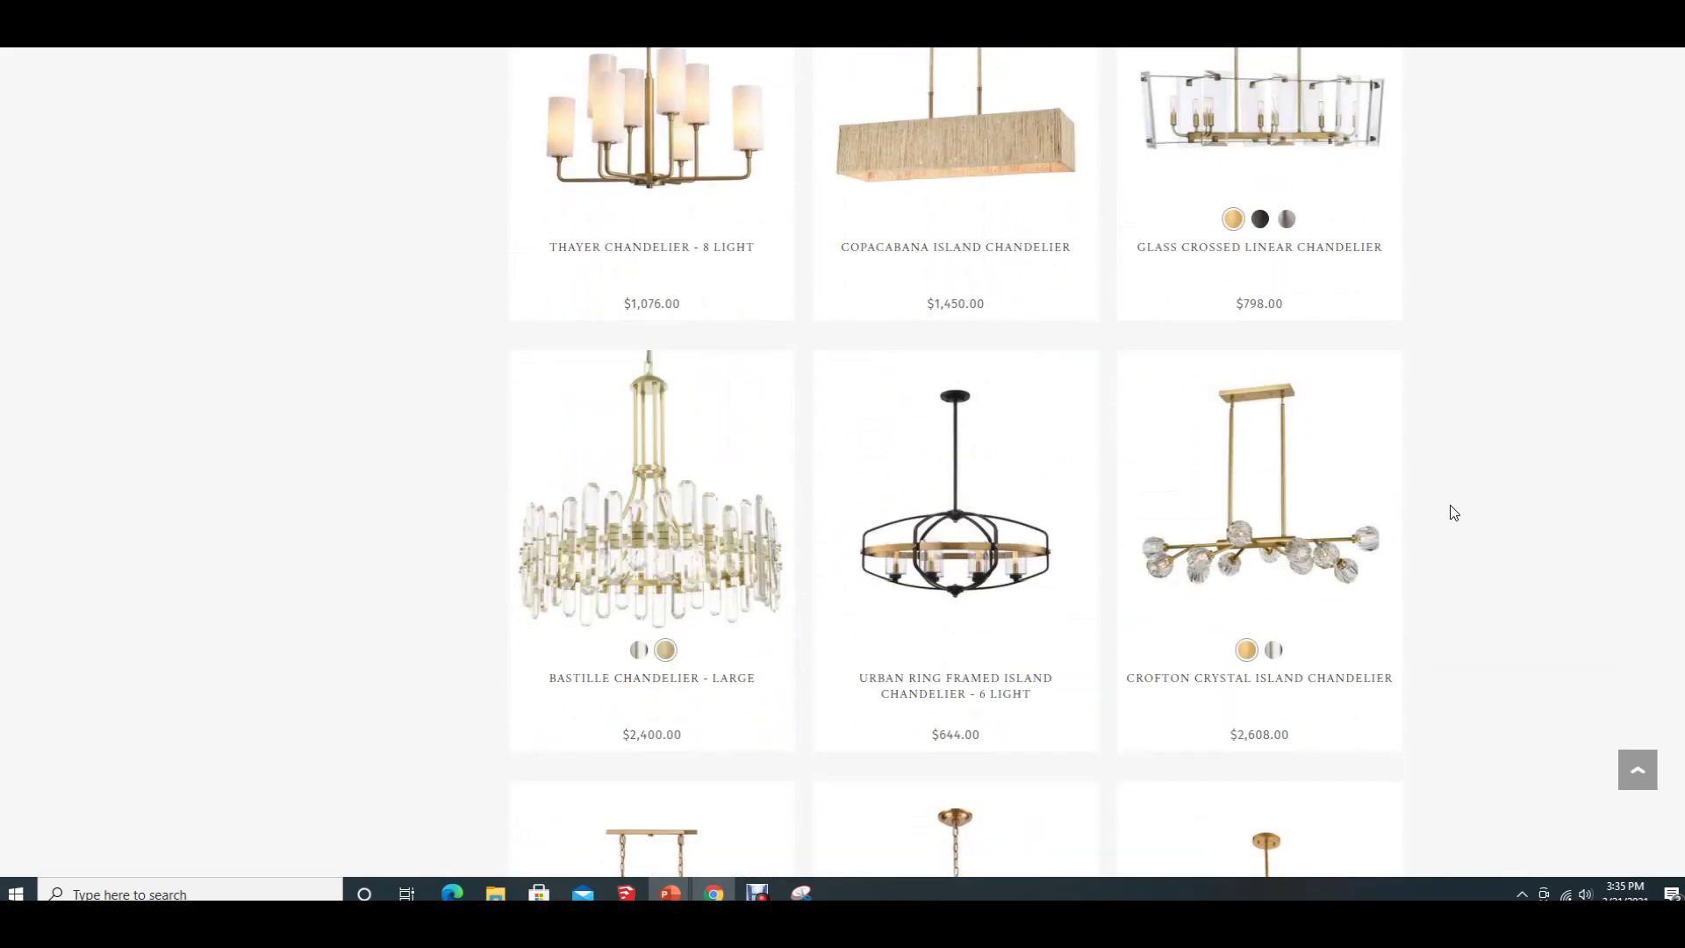
scroll(1455, 514, down, 13)
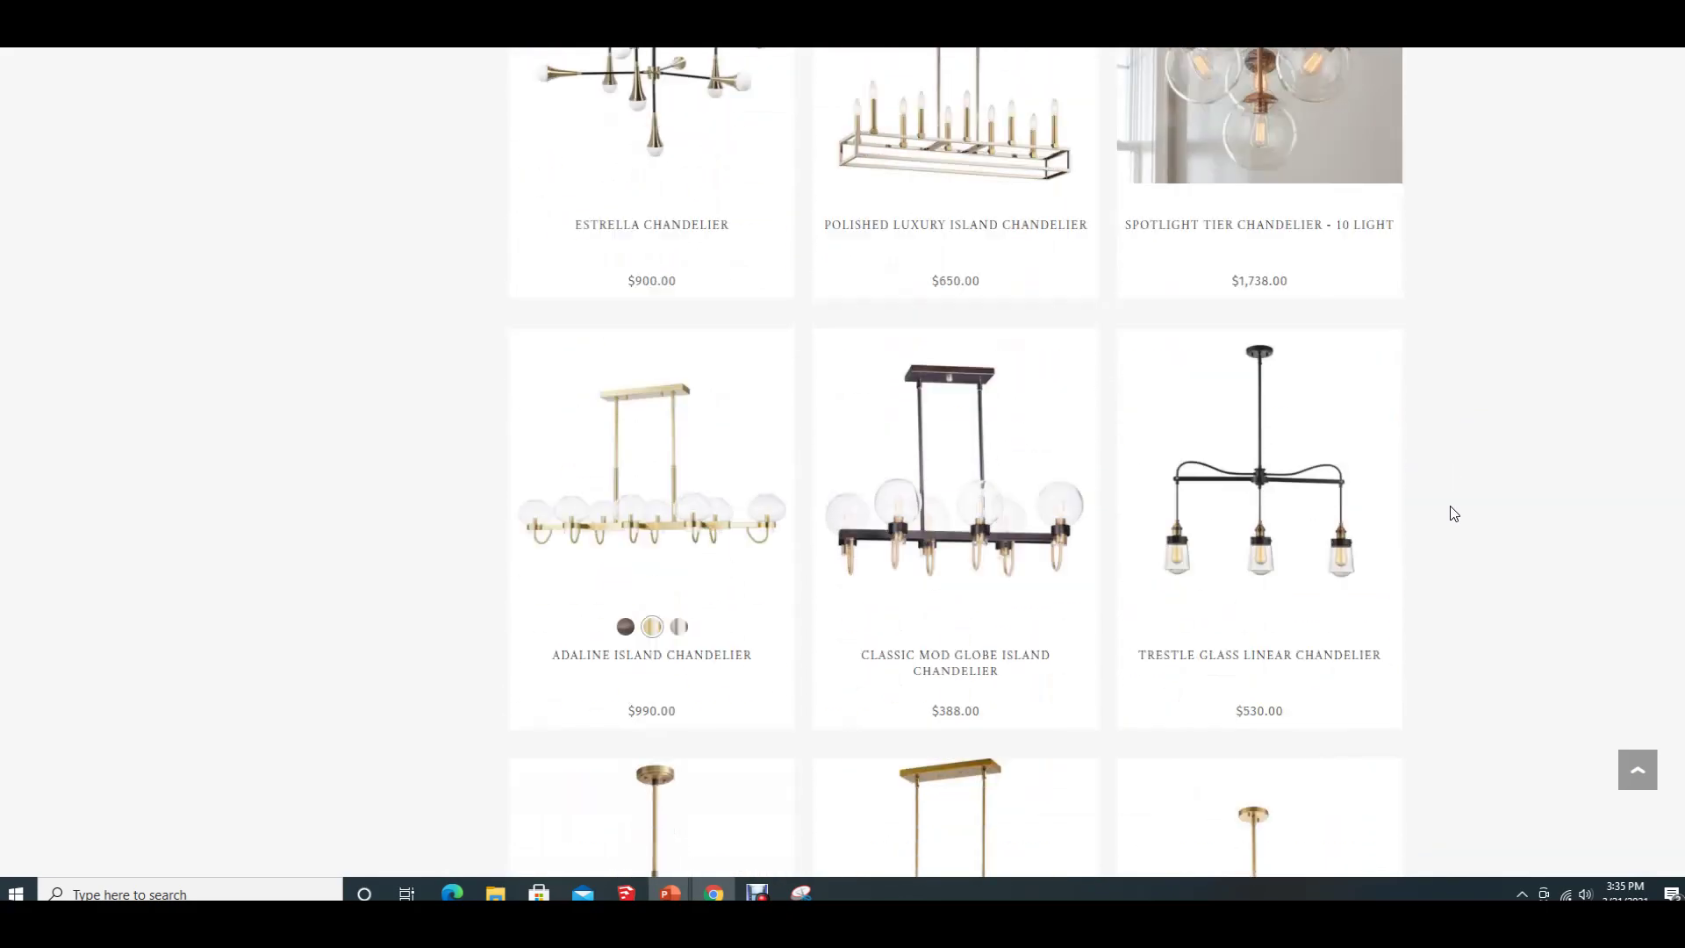
scroll(1454, 525, down, 6)
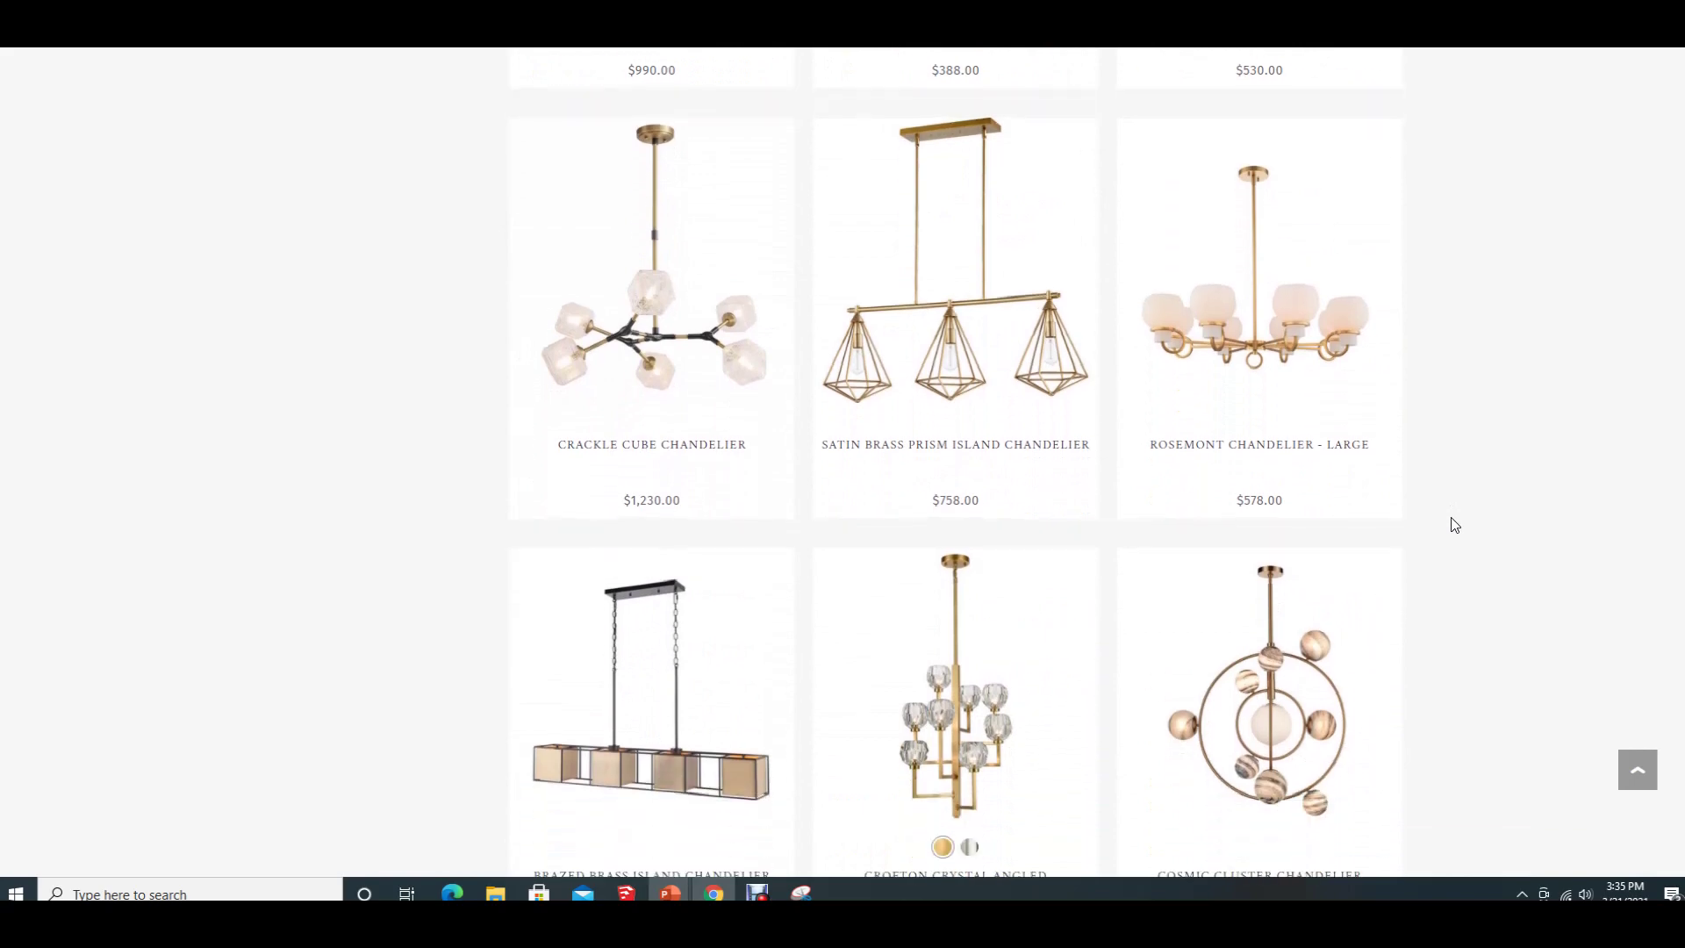
scroll(1455, 525, down, 2)
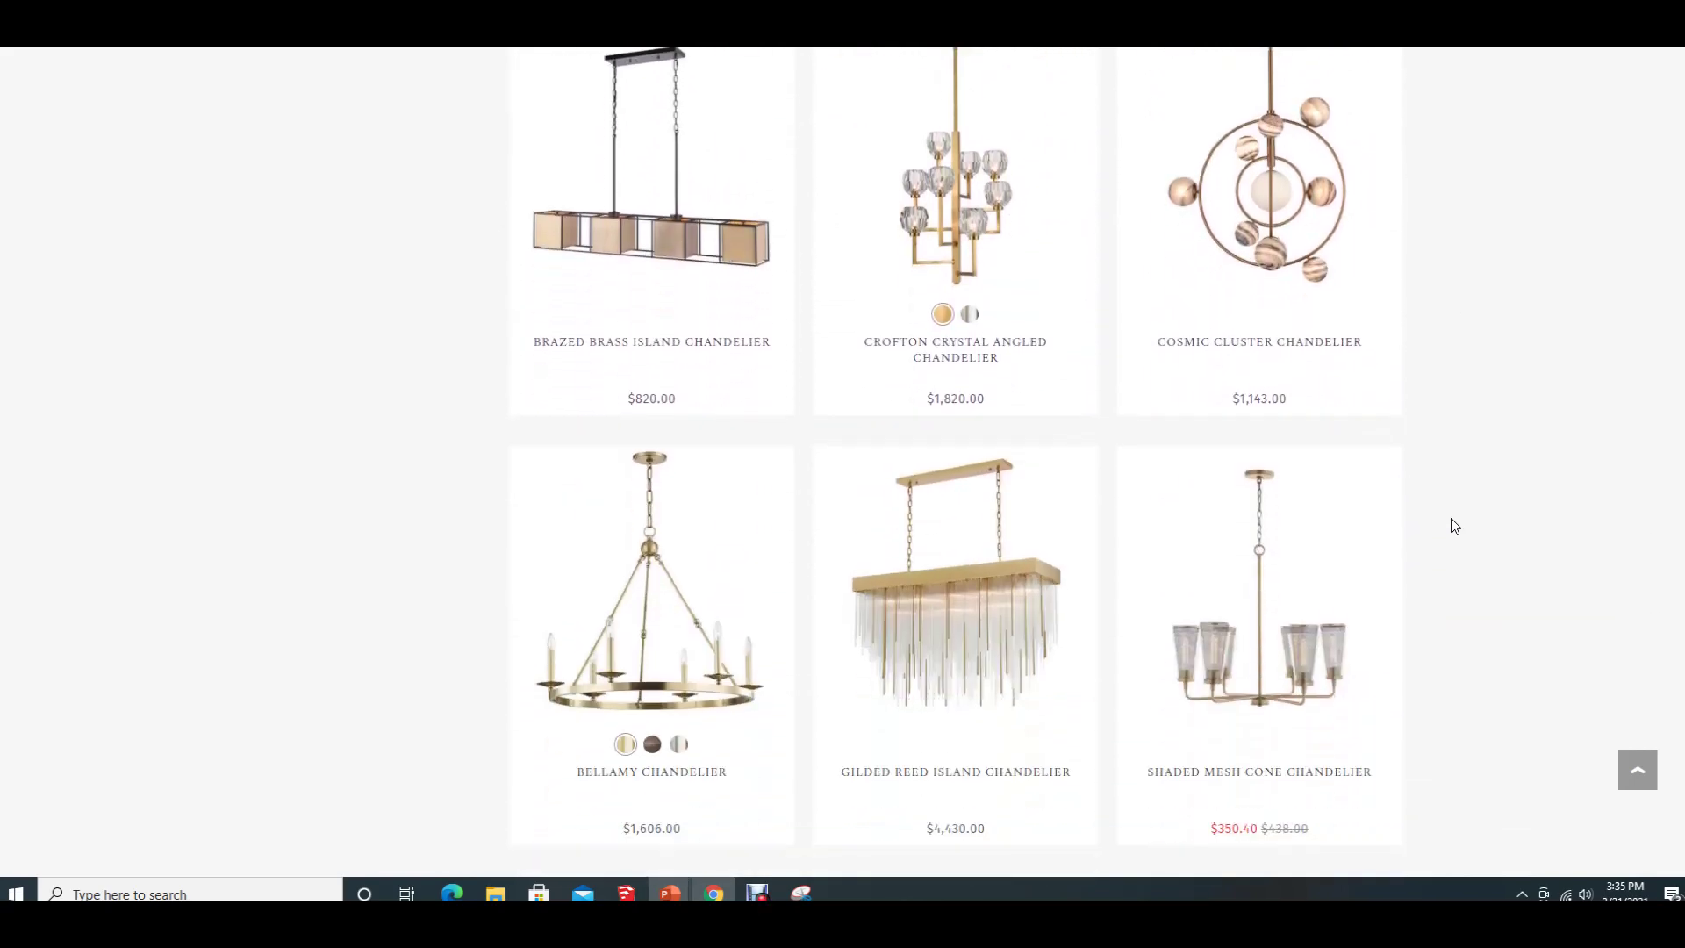
scroll(1454, 525, down, 2)
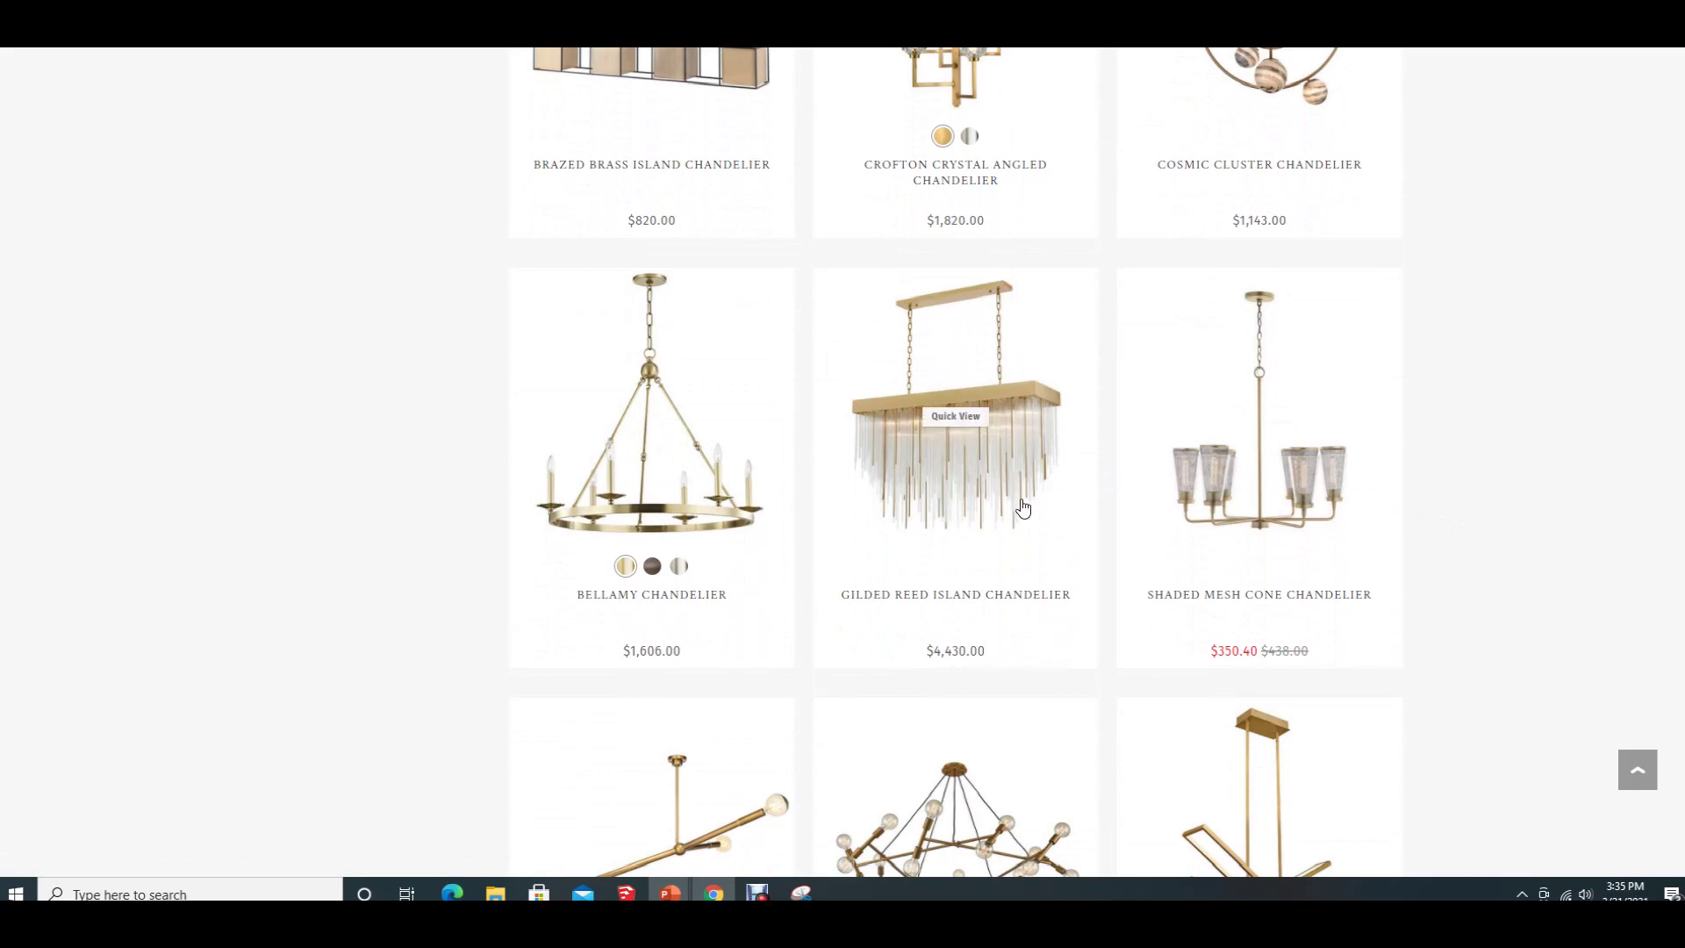
scroll(1501, 658, down, 2)
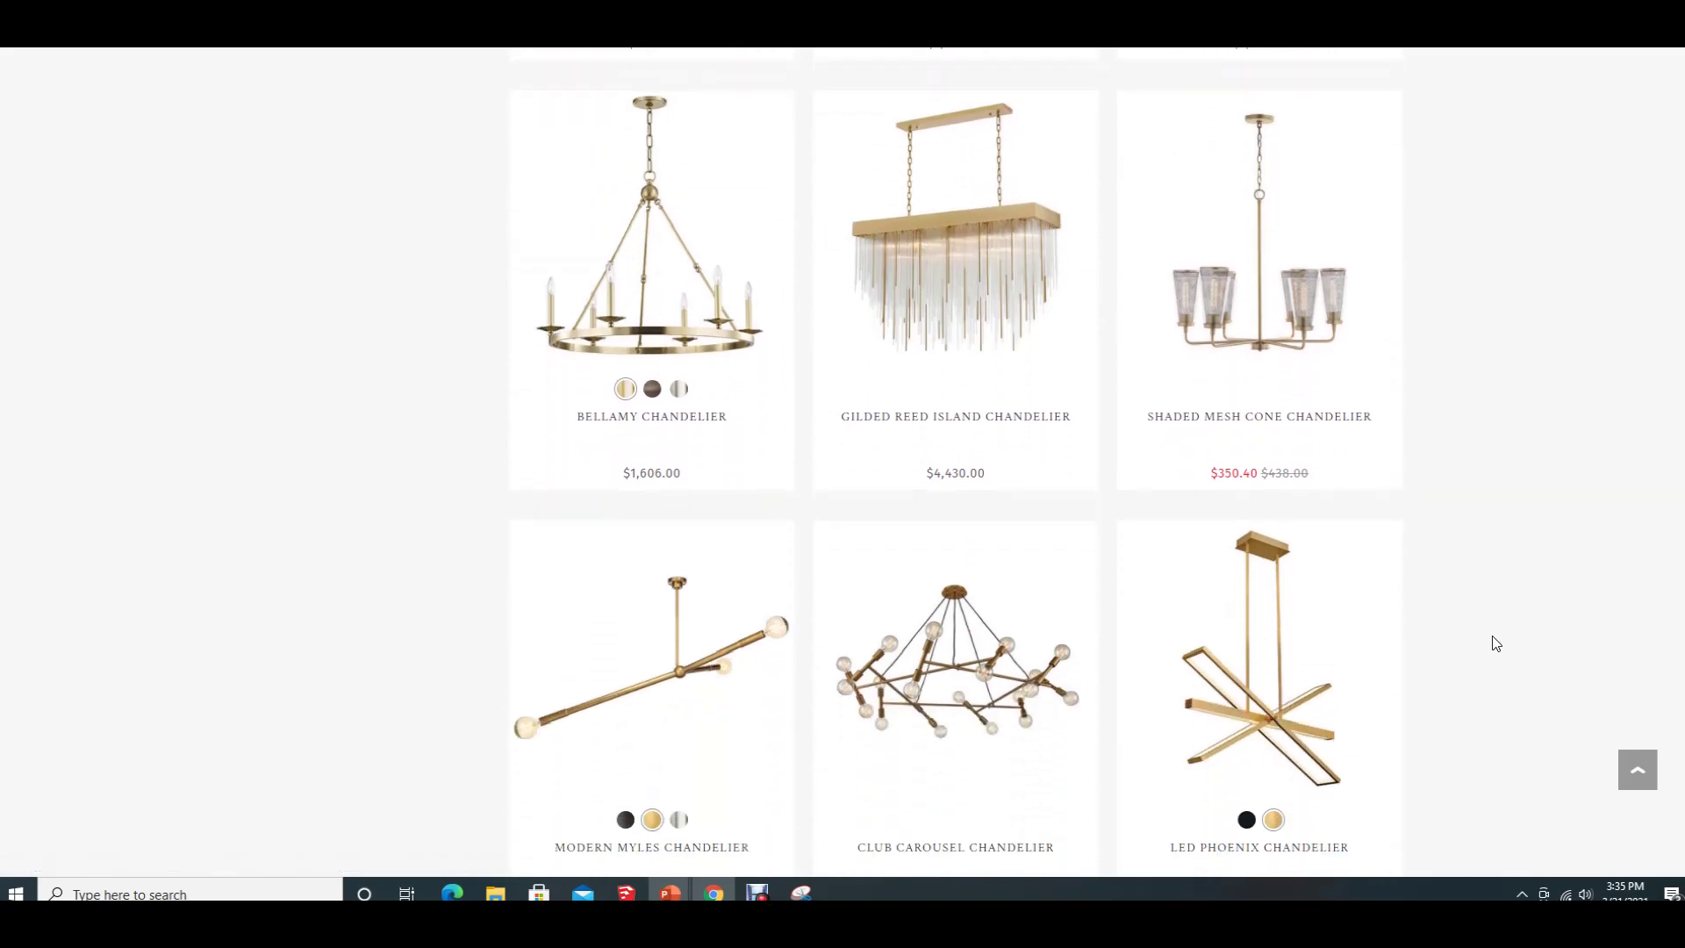
scroll(1495, 642, down, 7)
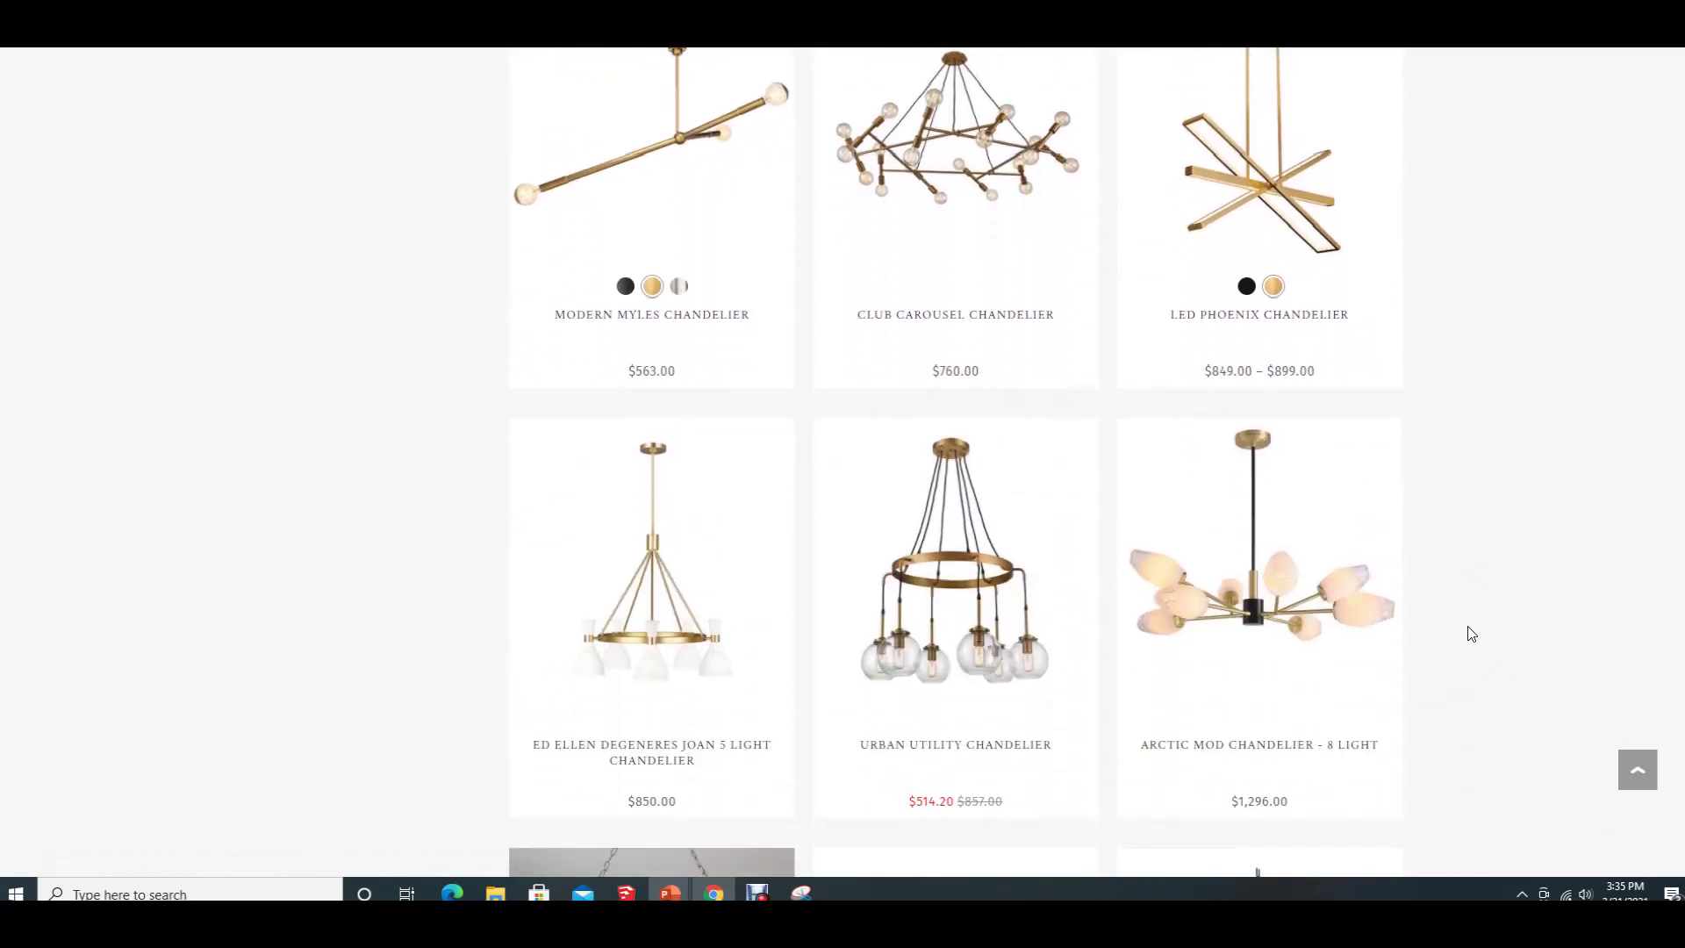
scroll(1458, 627, down, 4)
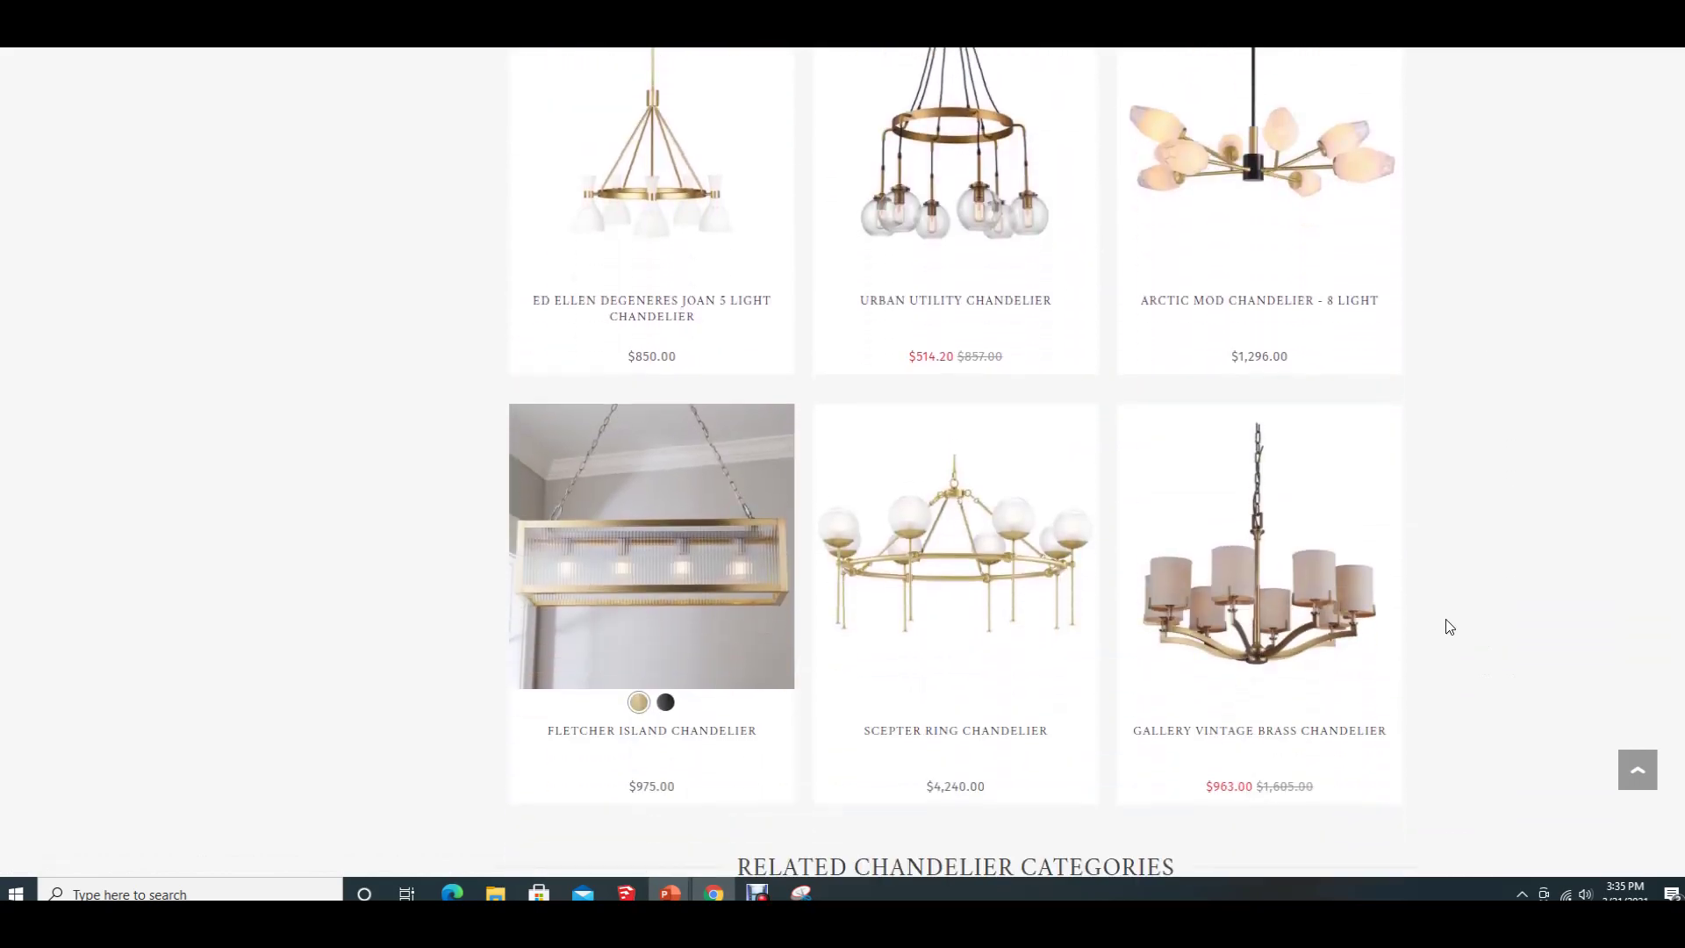
scroll(1449, 627, down, 3)
- Scroll back up to the Crystal Springs and Glass Tag island chandeliers, then bring Presentation1 forward
scroll(1449, 627, up, 11)
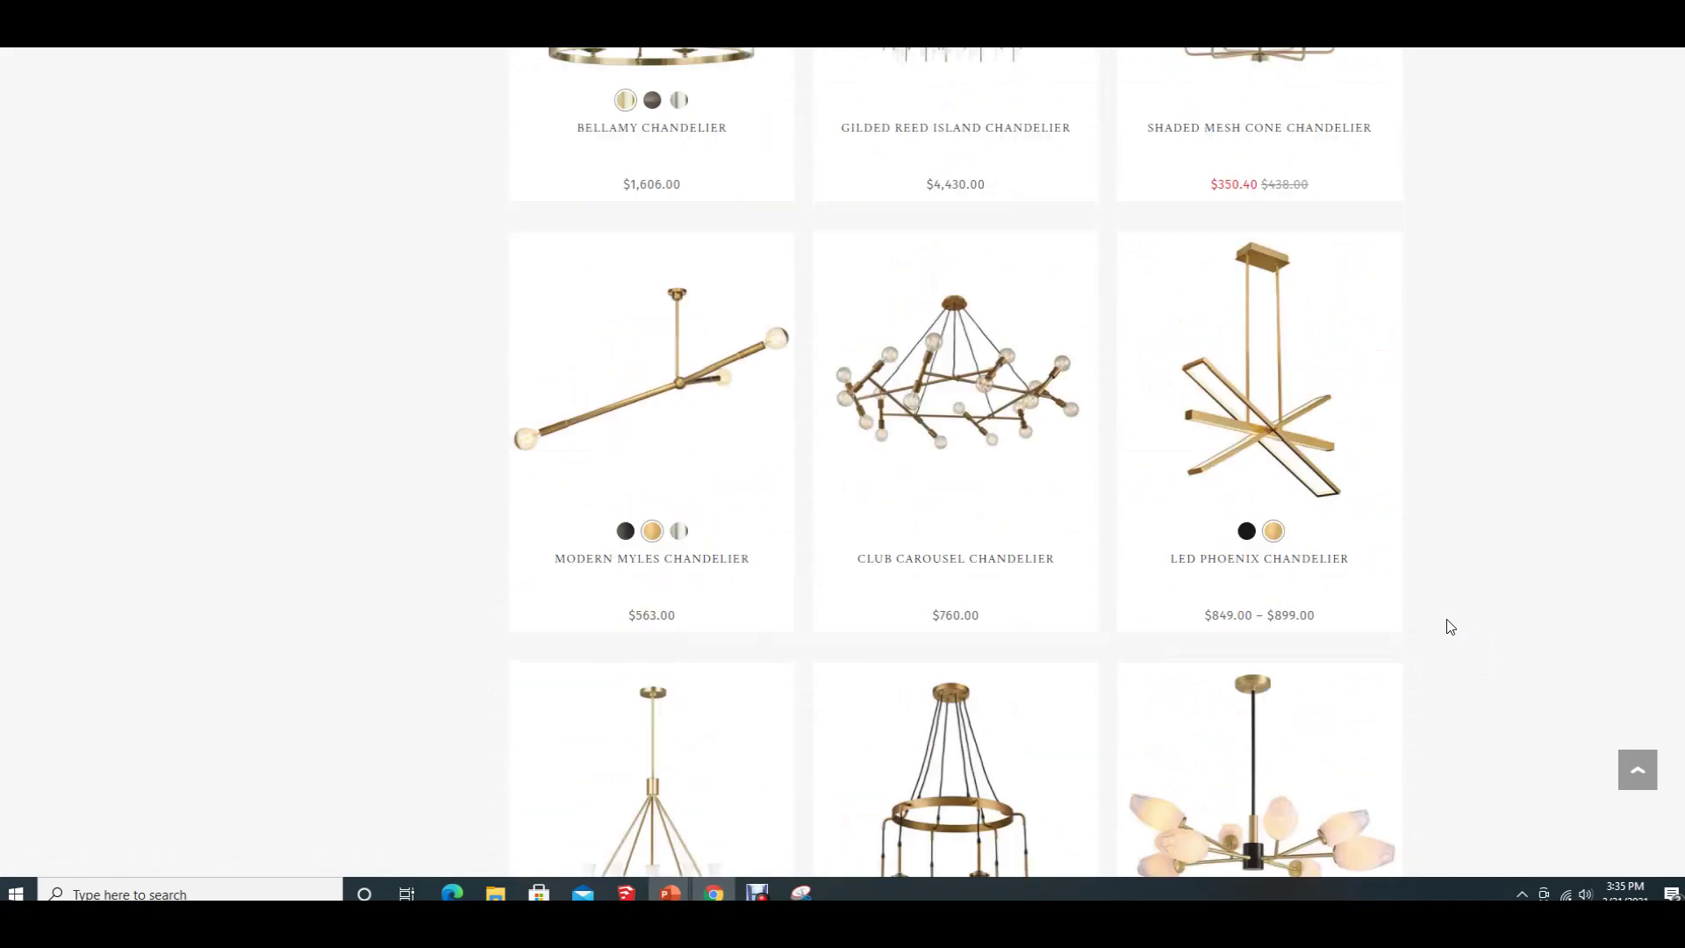
scroll(1449, 627, up, 20)
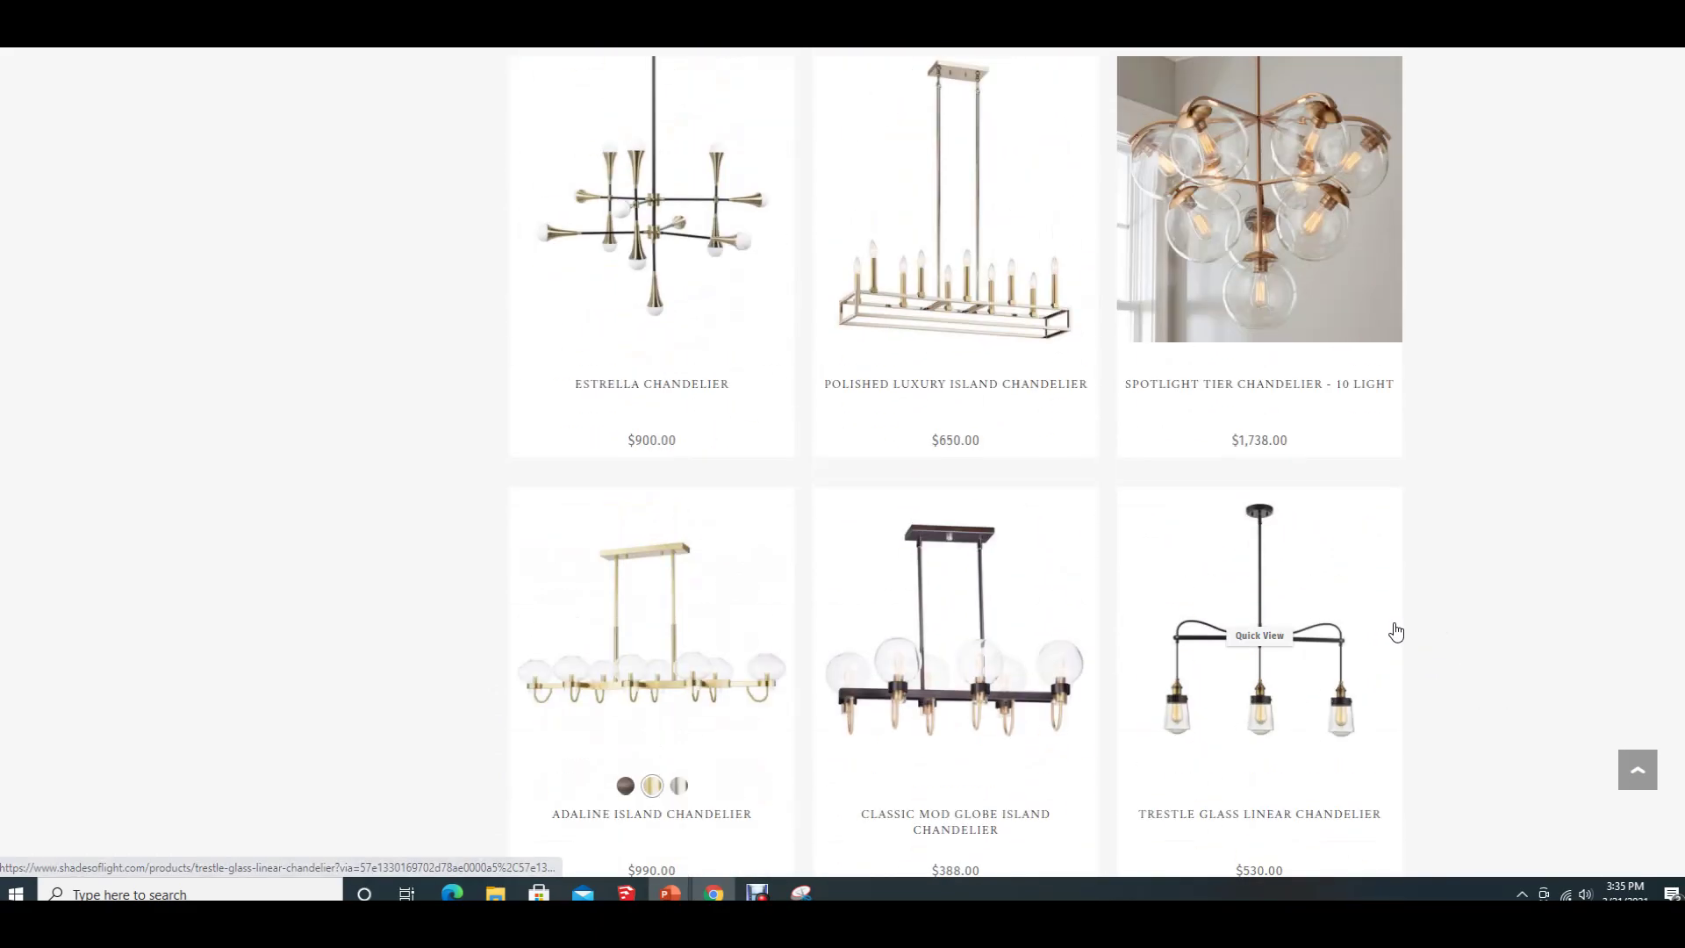
scroll(1396, 632, up, 9)
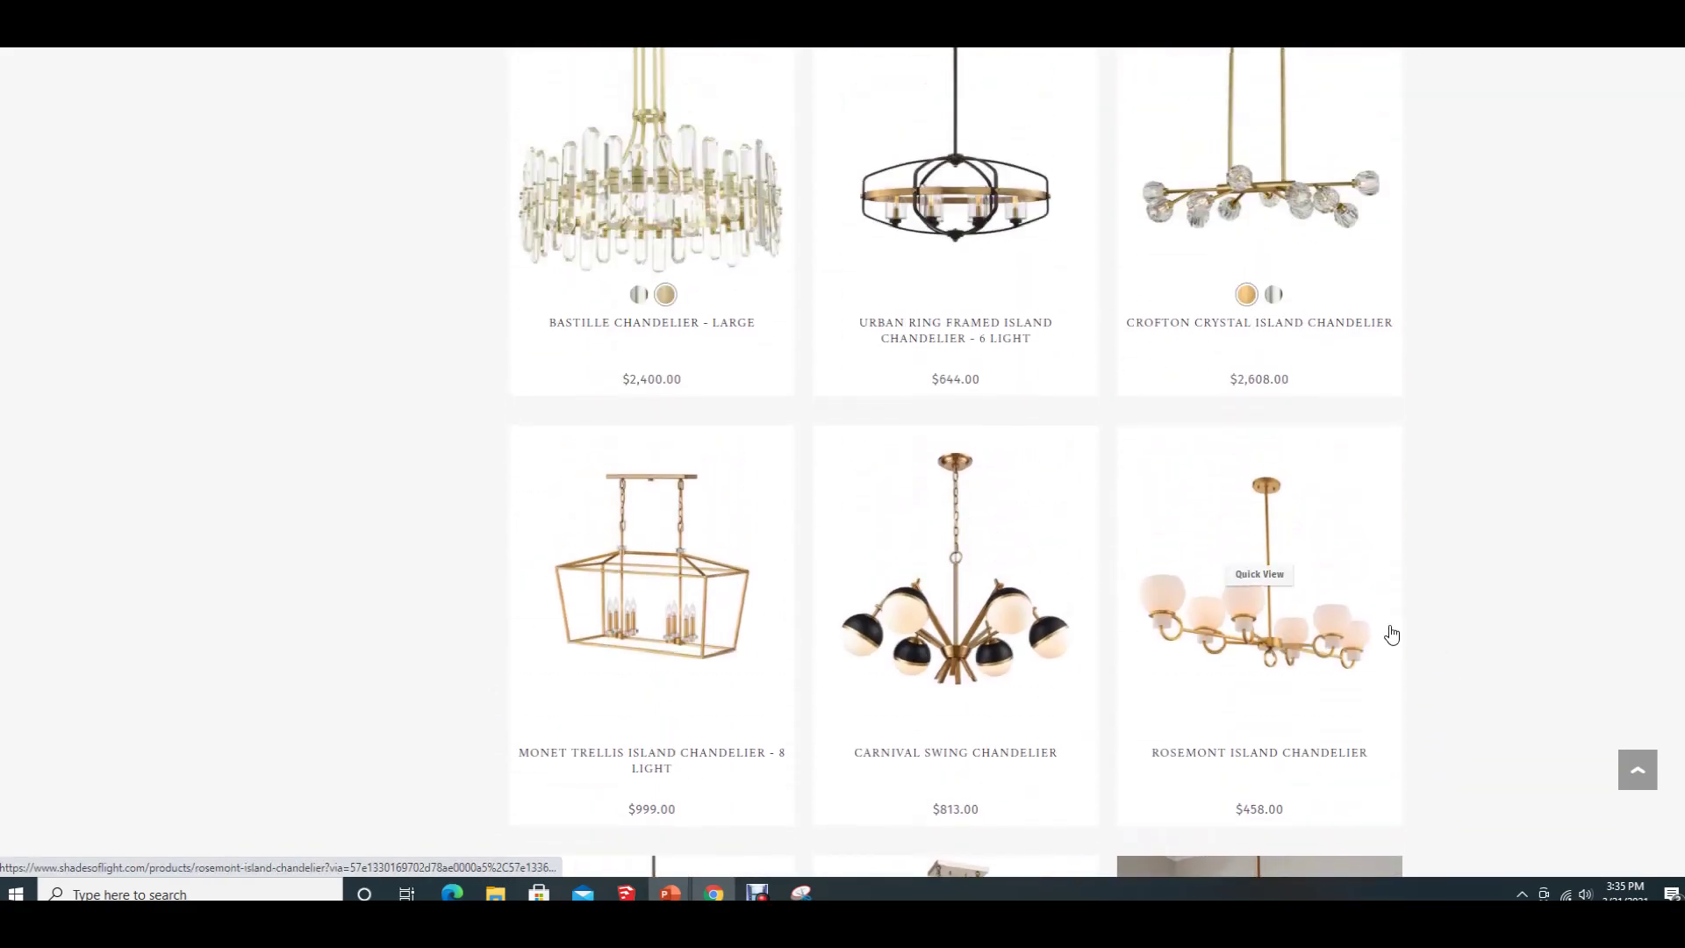
scroll(1393, 634, up, 8)
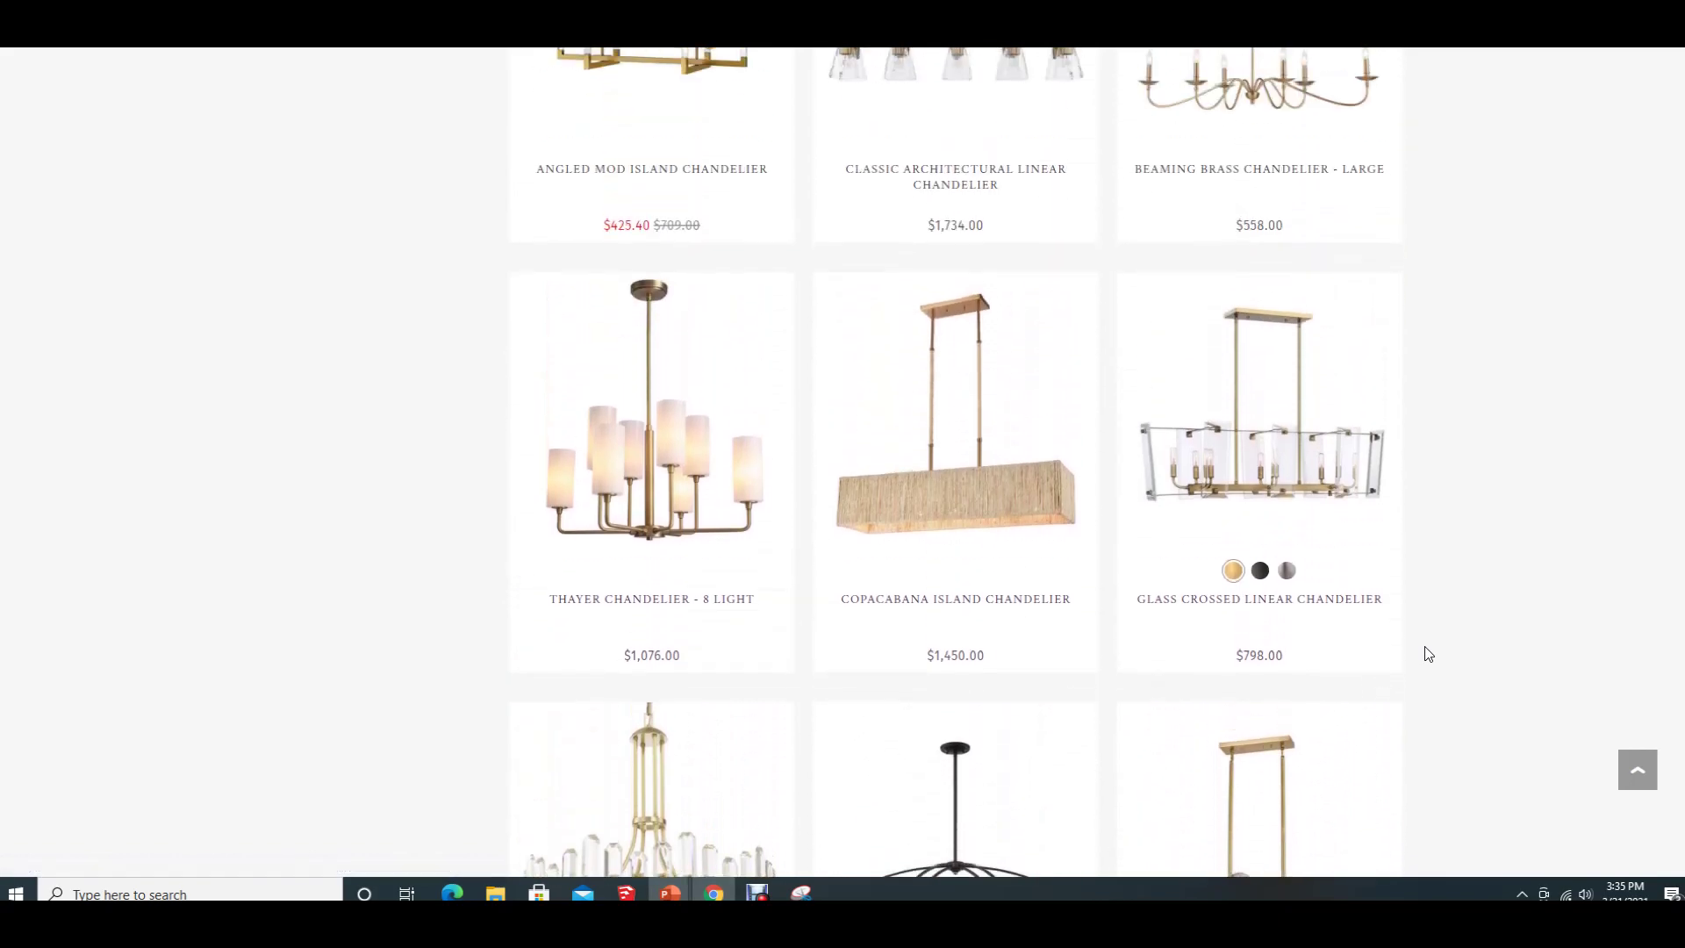
scroll(1429, 654, up, 5)
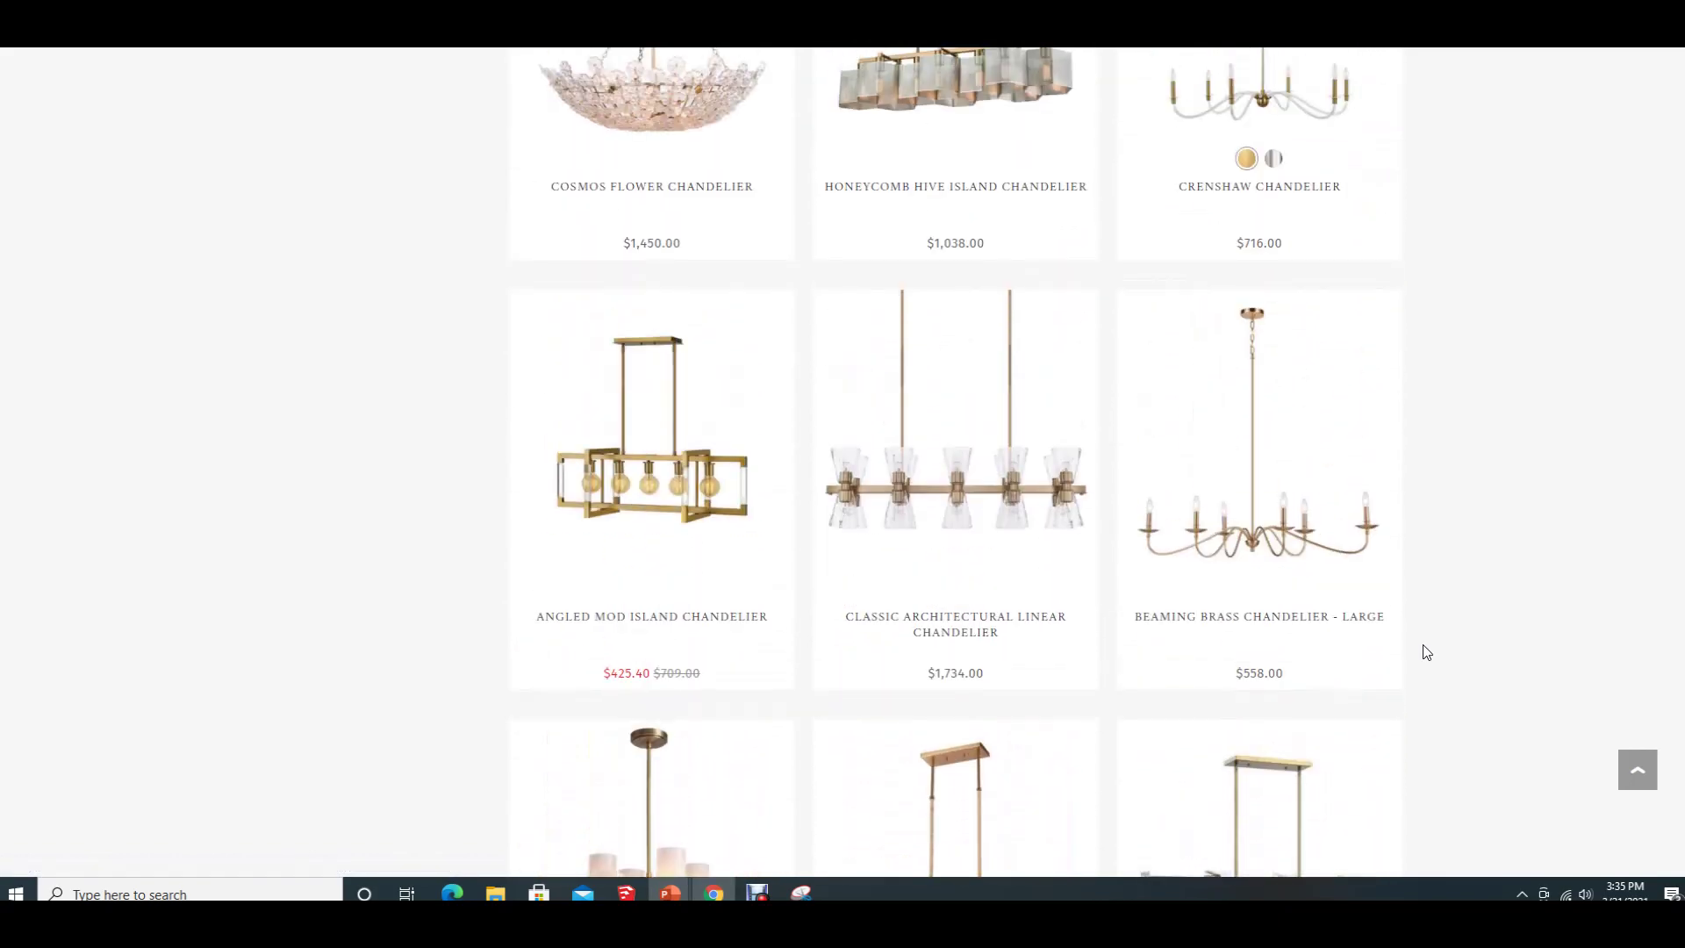
scroll(1427, 652, up, 7)
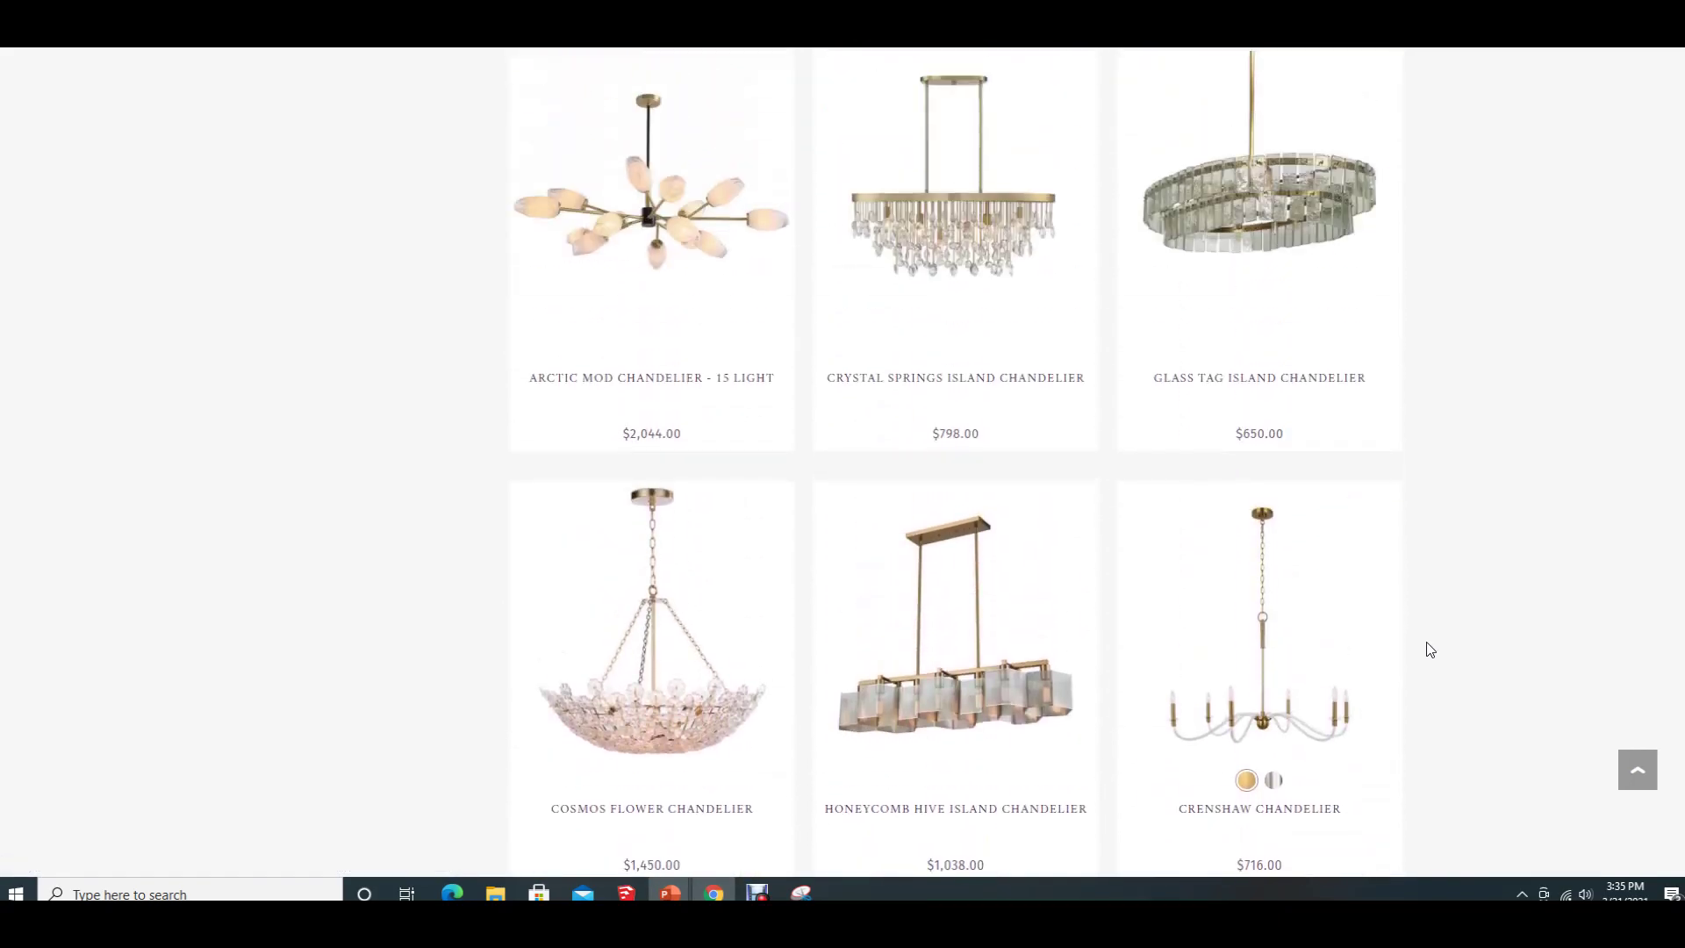
scroll(1430, 630, up, 1)
scroll(1453, 608, up, 4)
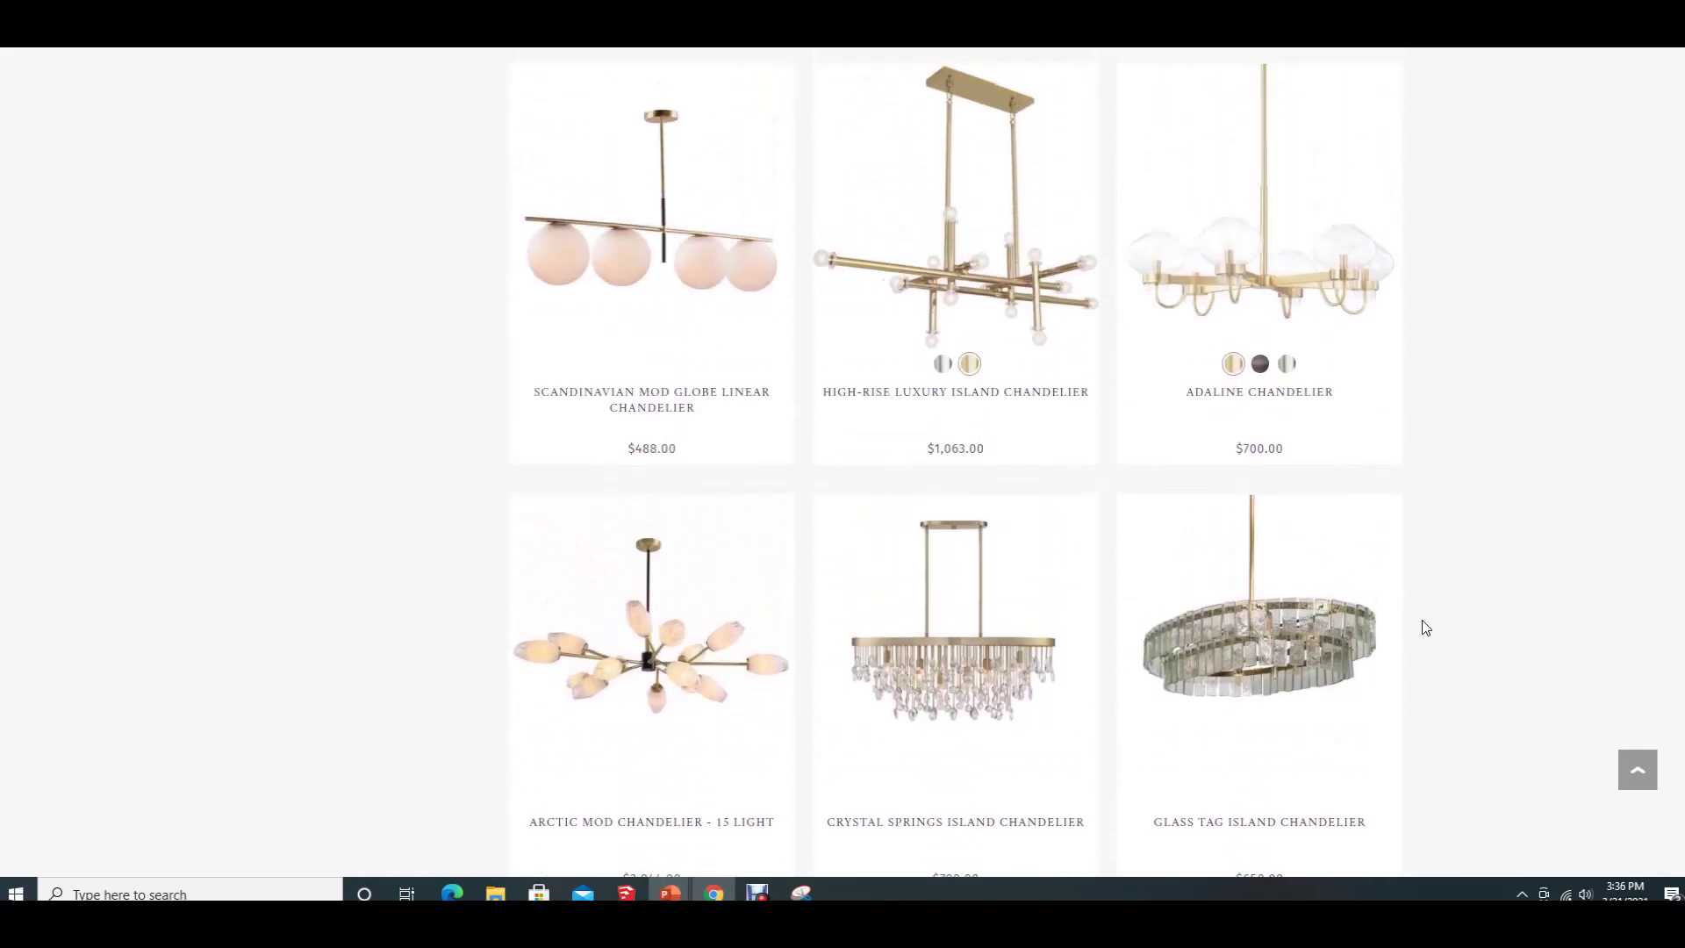
scroll(1445, 681, down, 1)
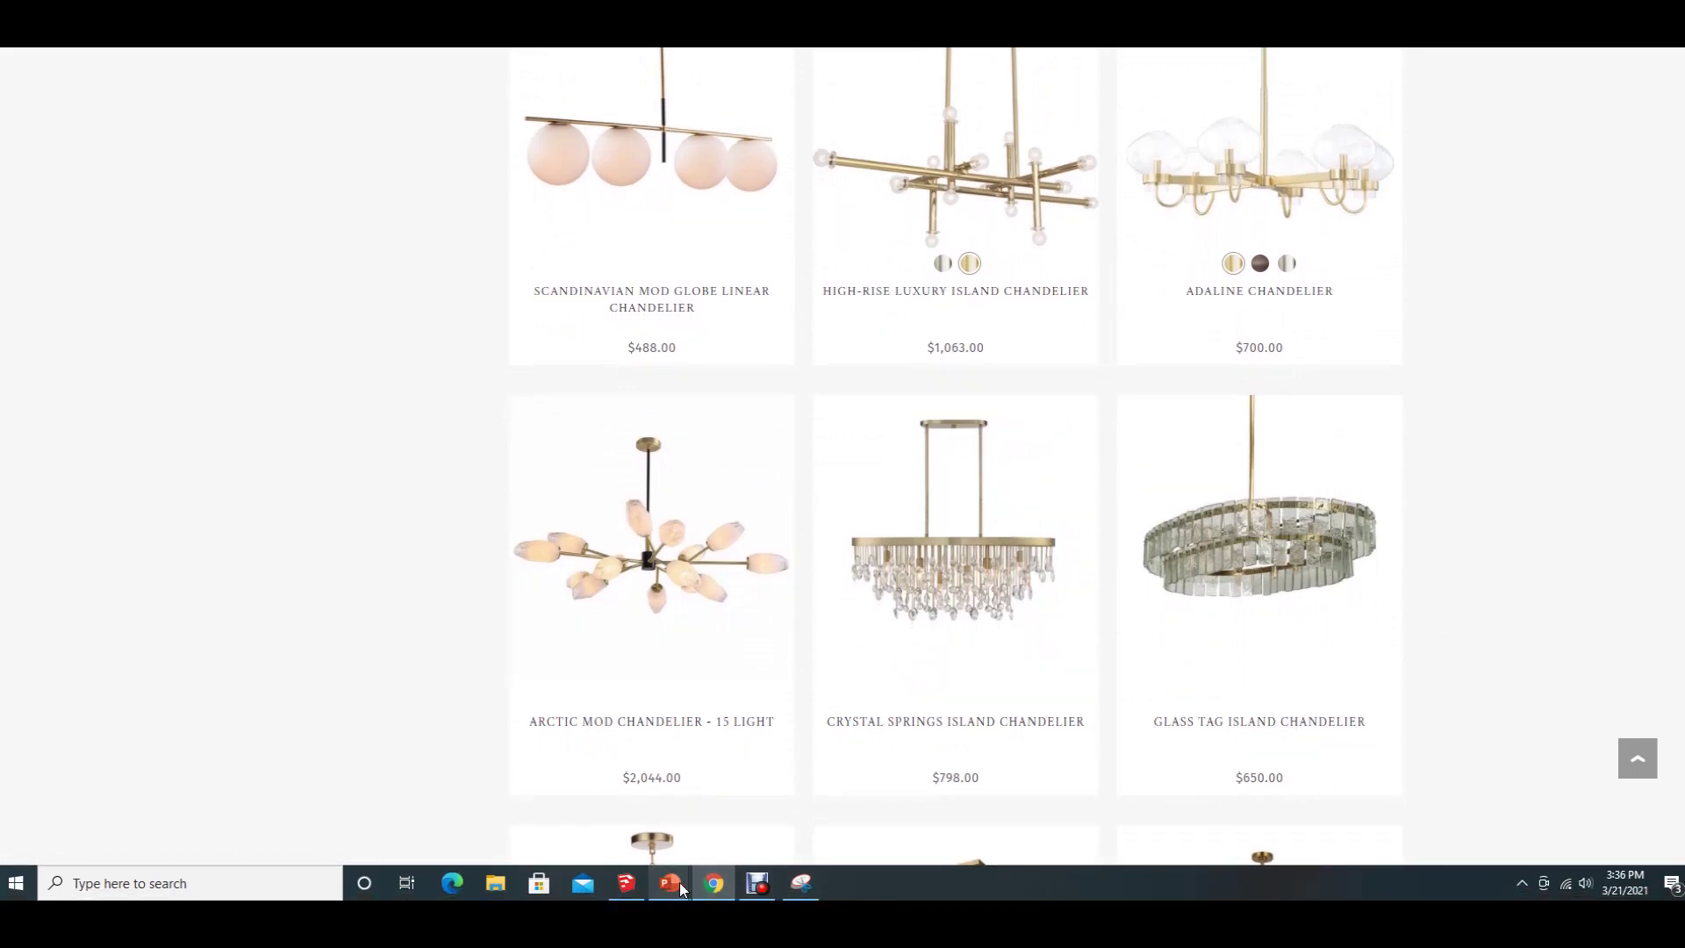
mouse_move(677, 885)
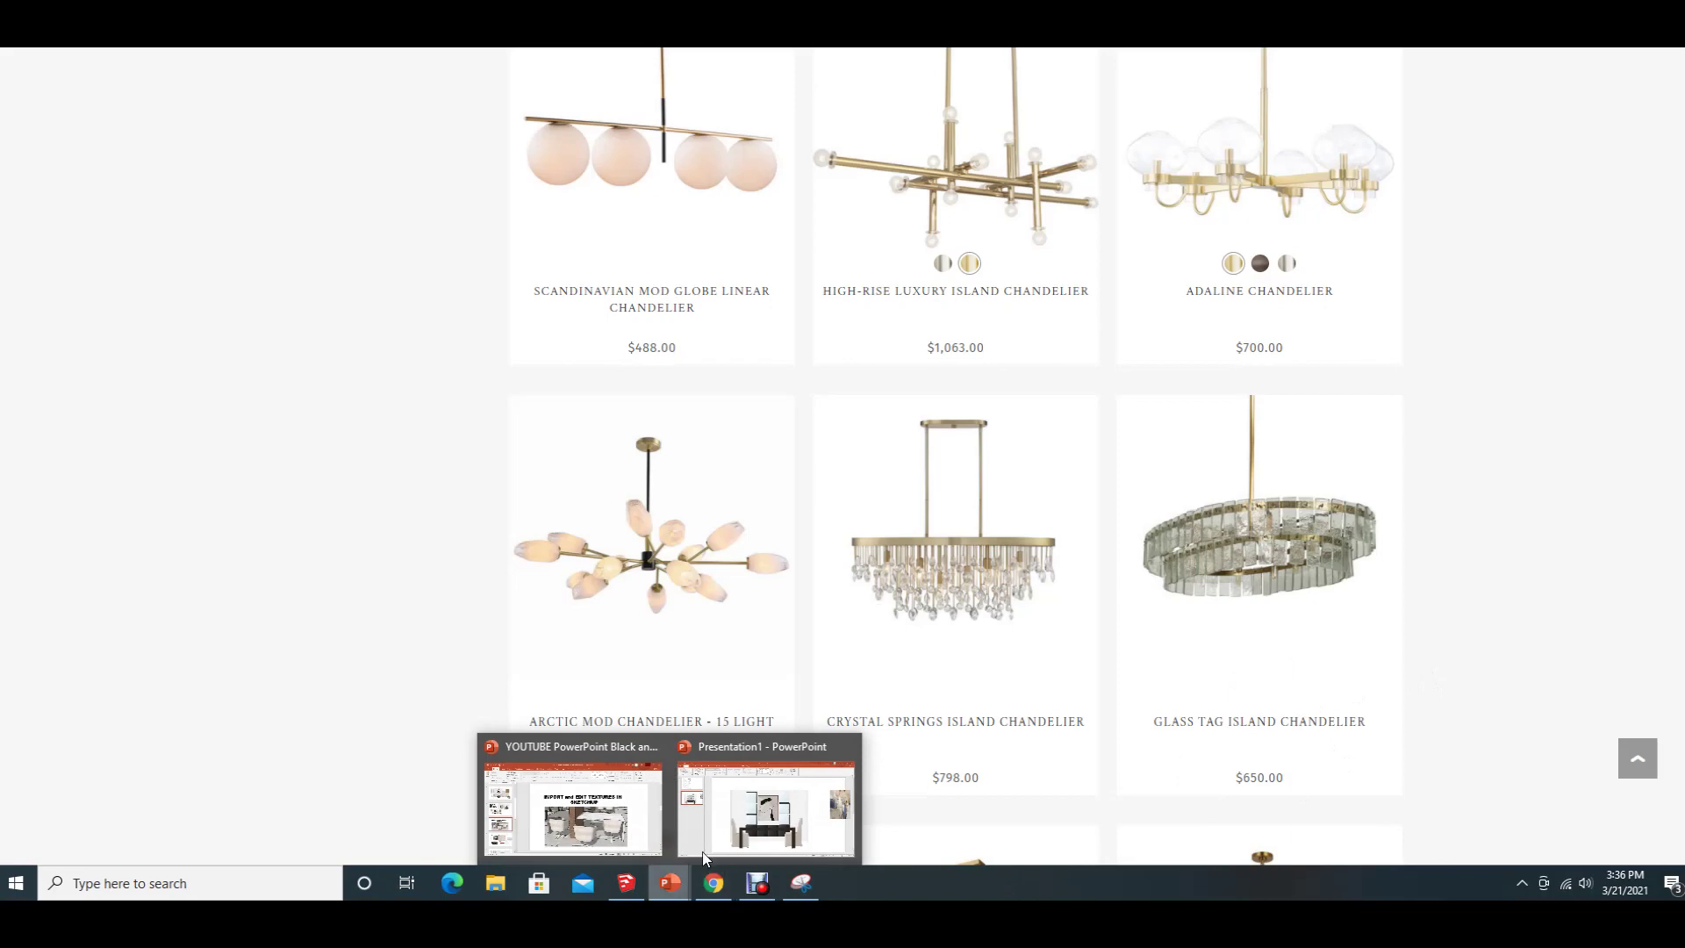
click(755, 816)
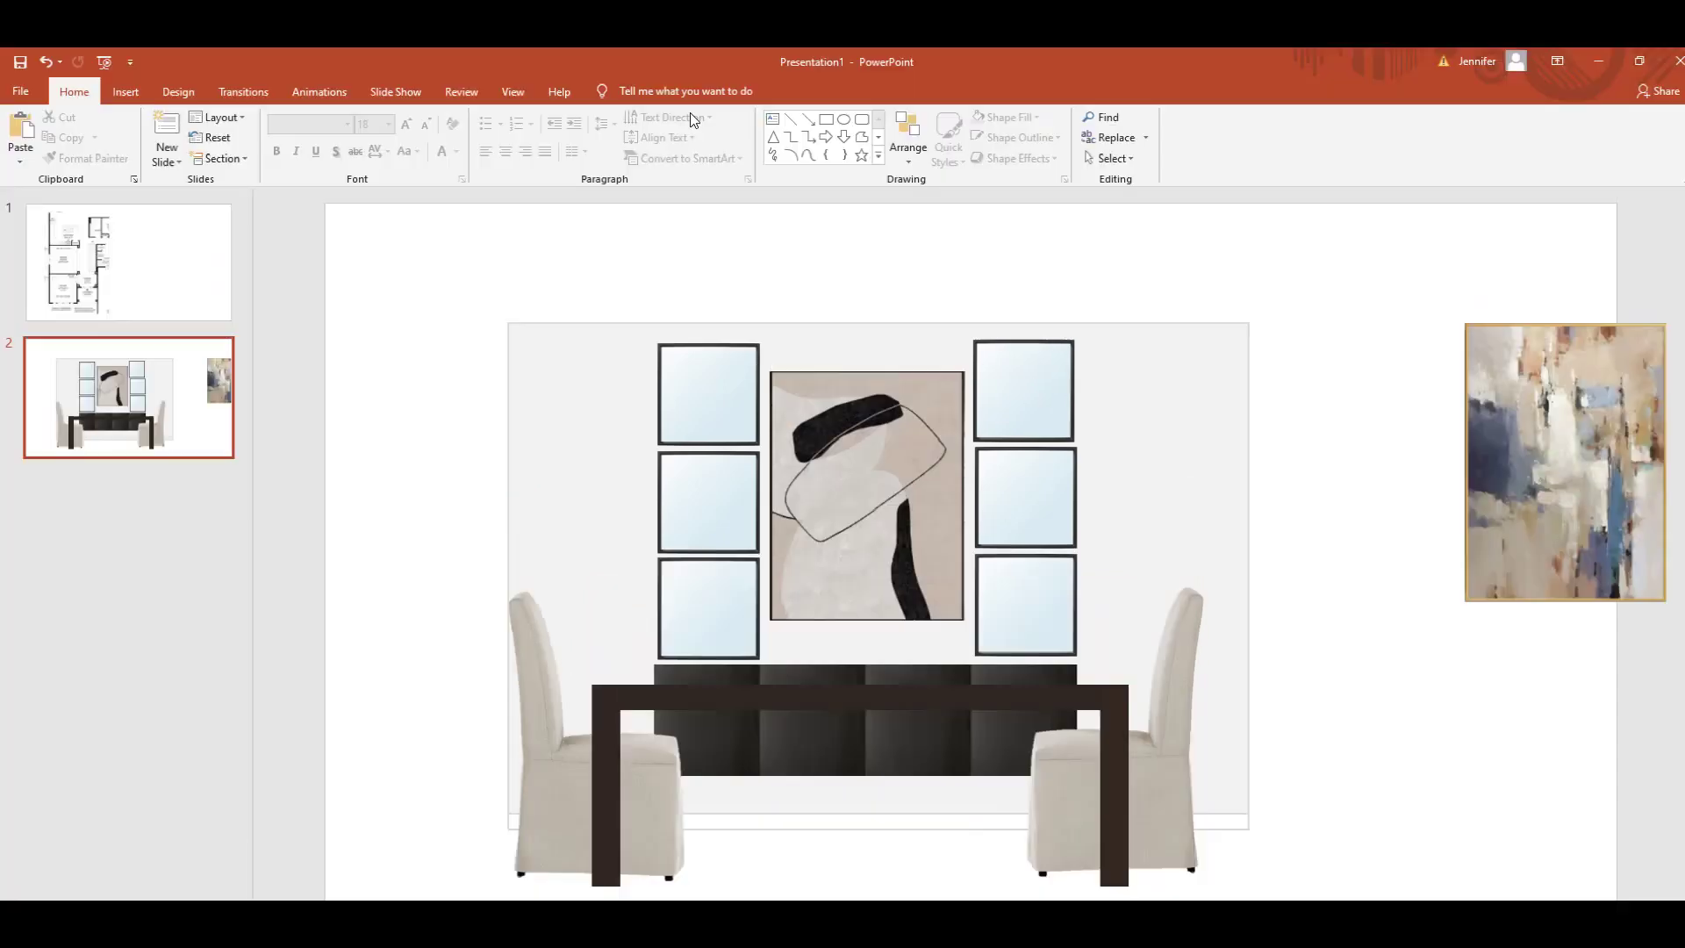
- Draw a rectangle with a white fill and a light grey outline
click(146, 95)
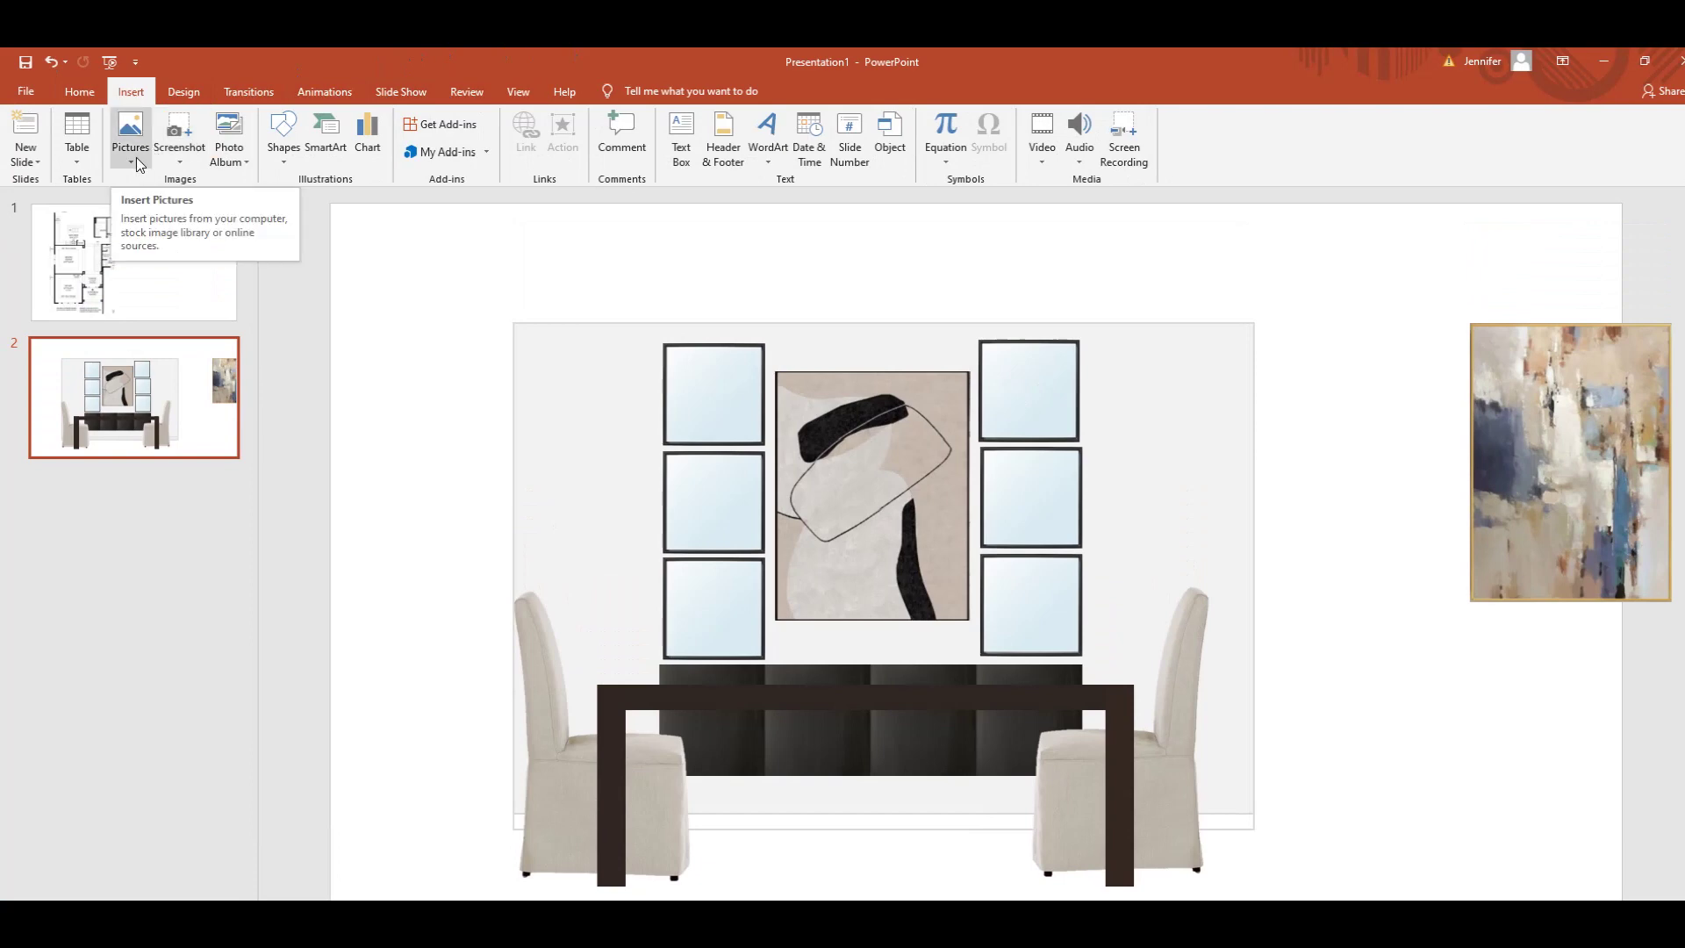
click(284, 154)
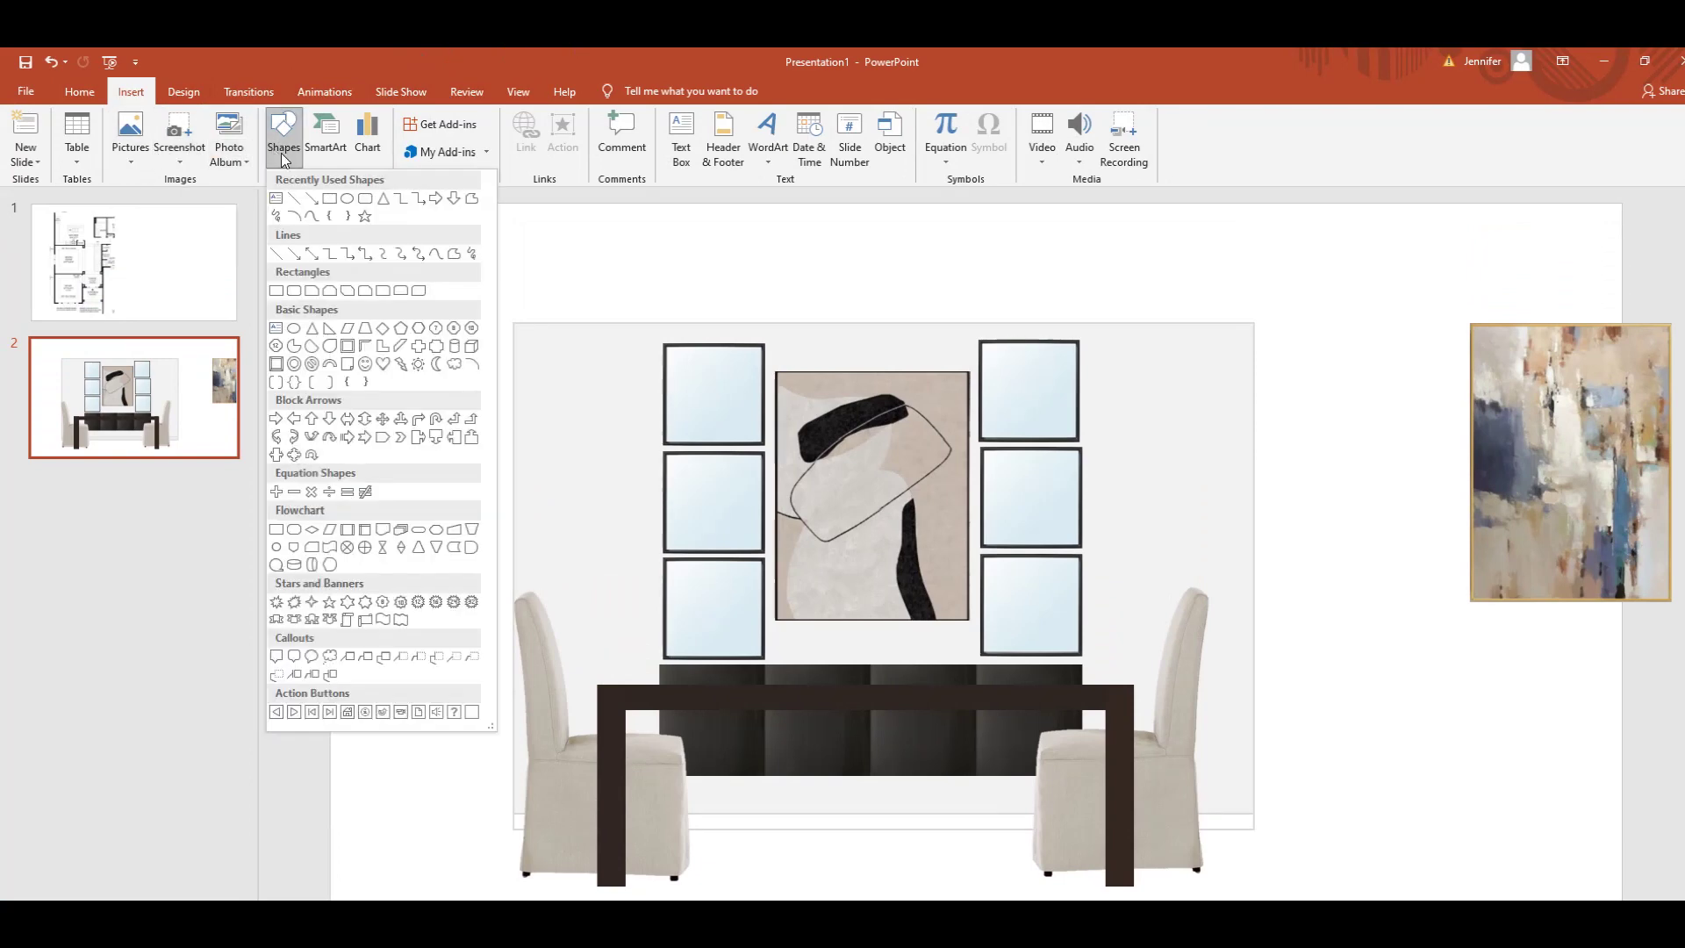
click(329, 199)
mouse_move(734, 391)
mouse_down()
mouse_move(930, 477)
mouse_move(1000, 472)
mouse_move(919, 458)
mouse_move(914, 416)
mouse_move(905, 428)
mouse_up()
right_click(905, 426)
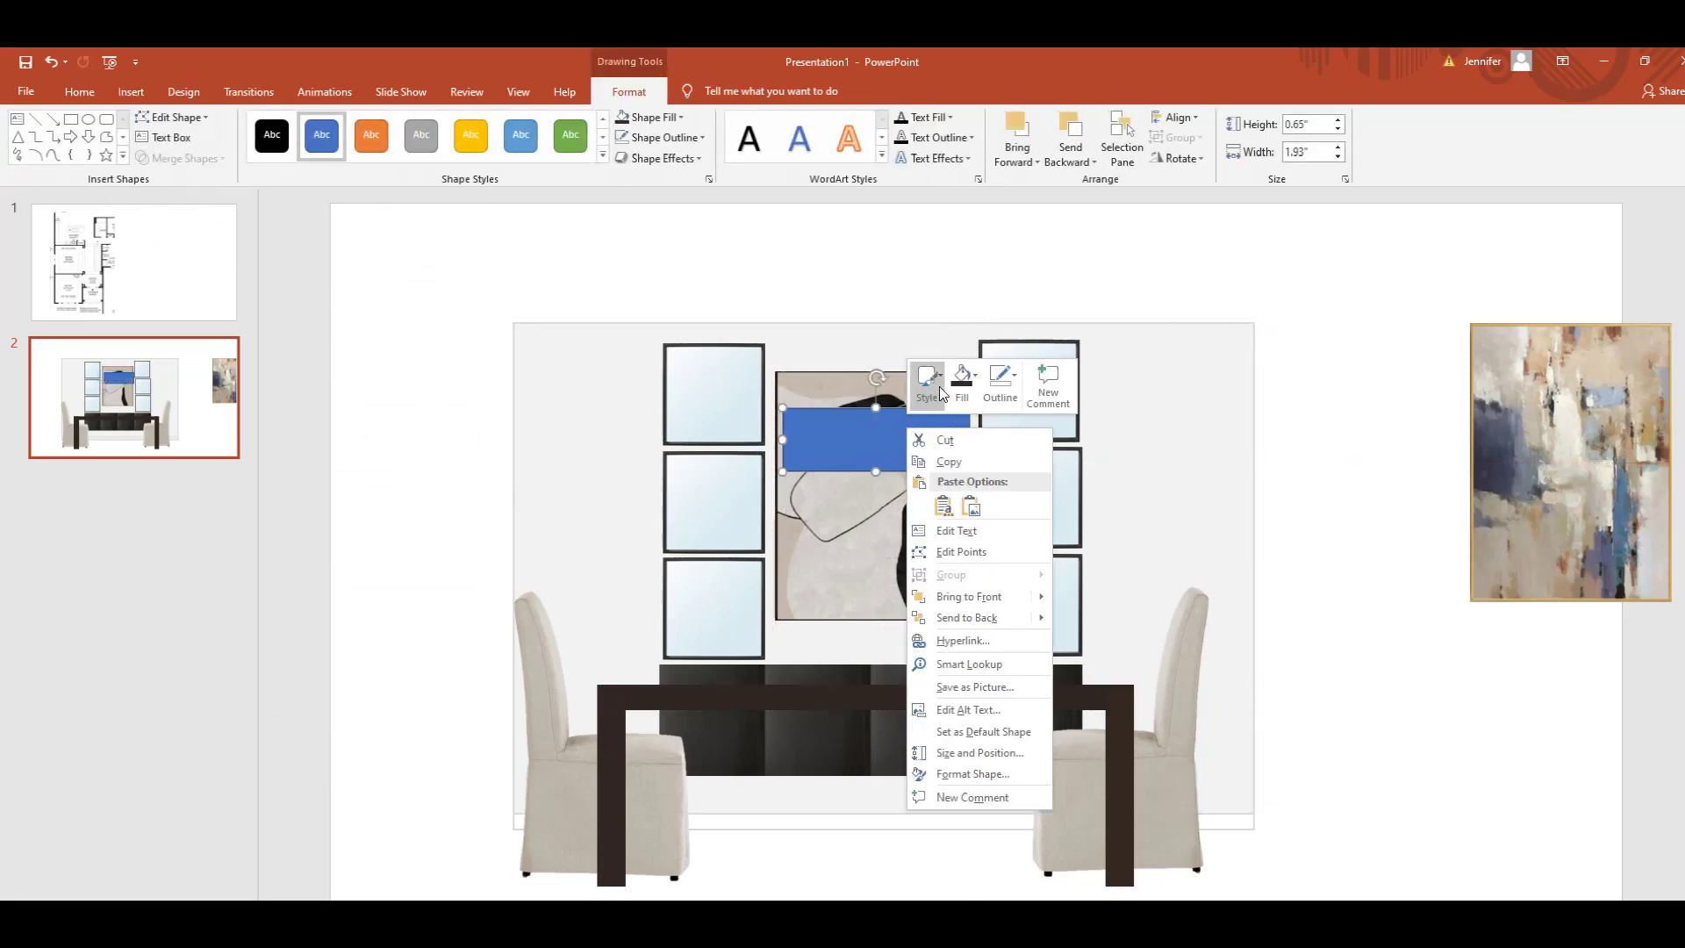
click(969, 390)
click(954, 439)
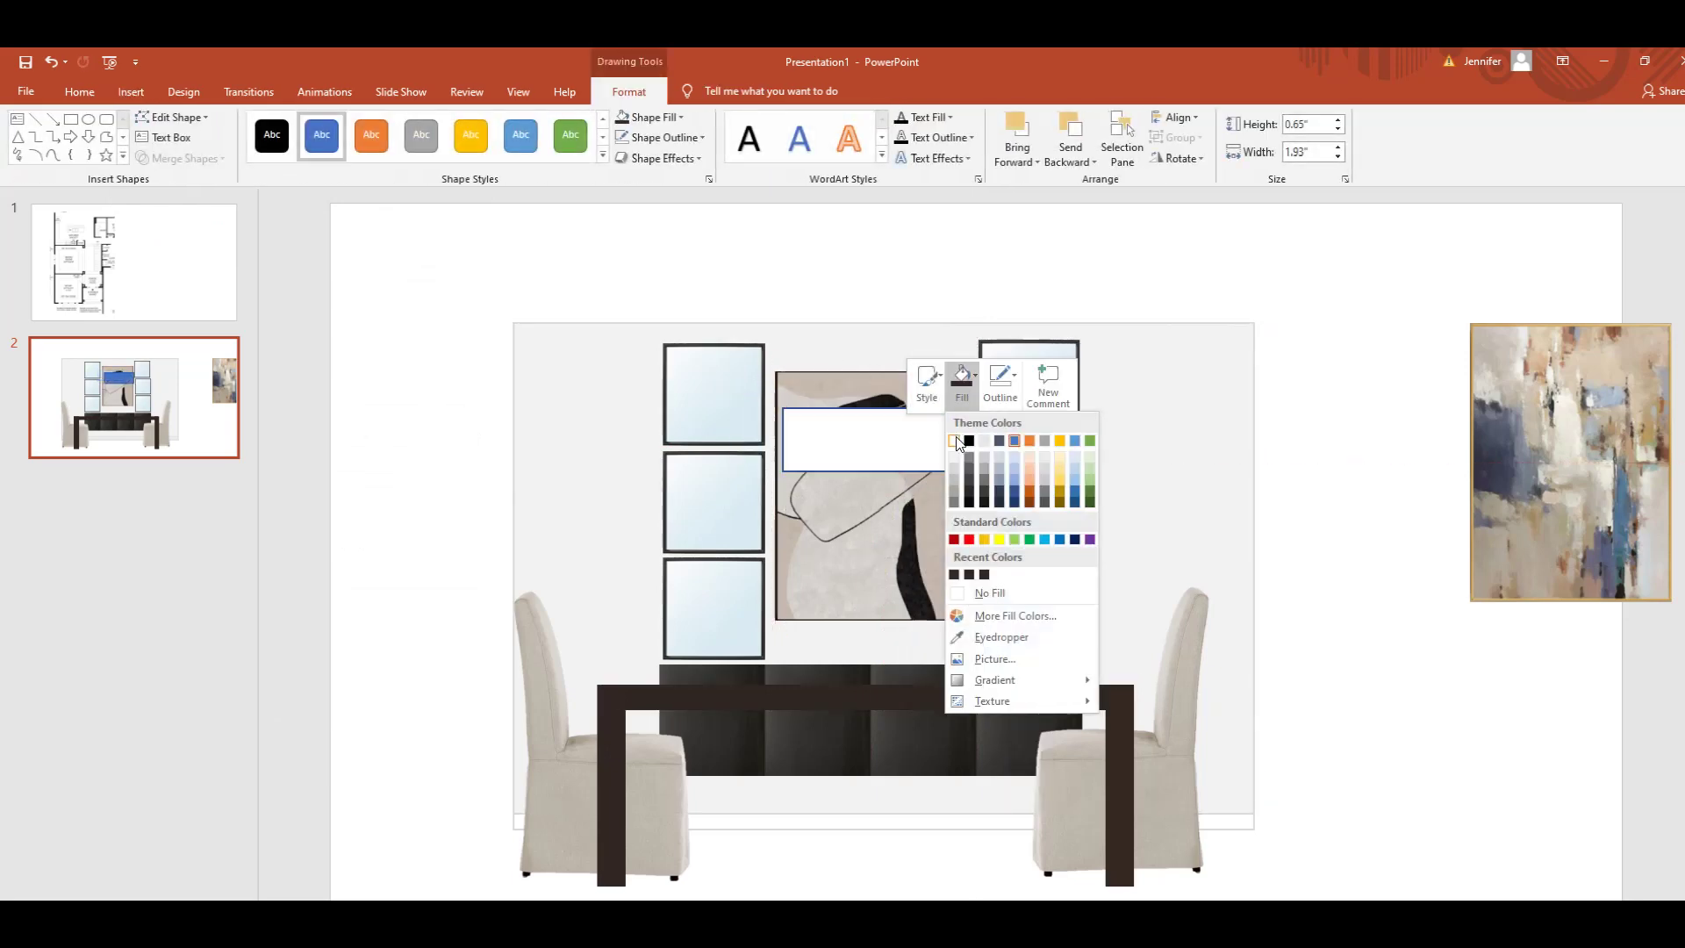
click(1000, 379)
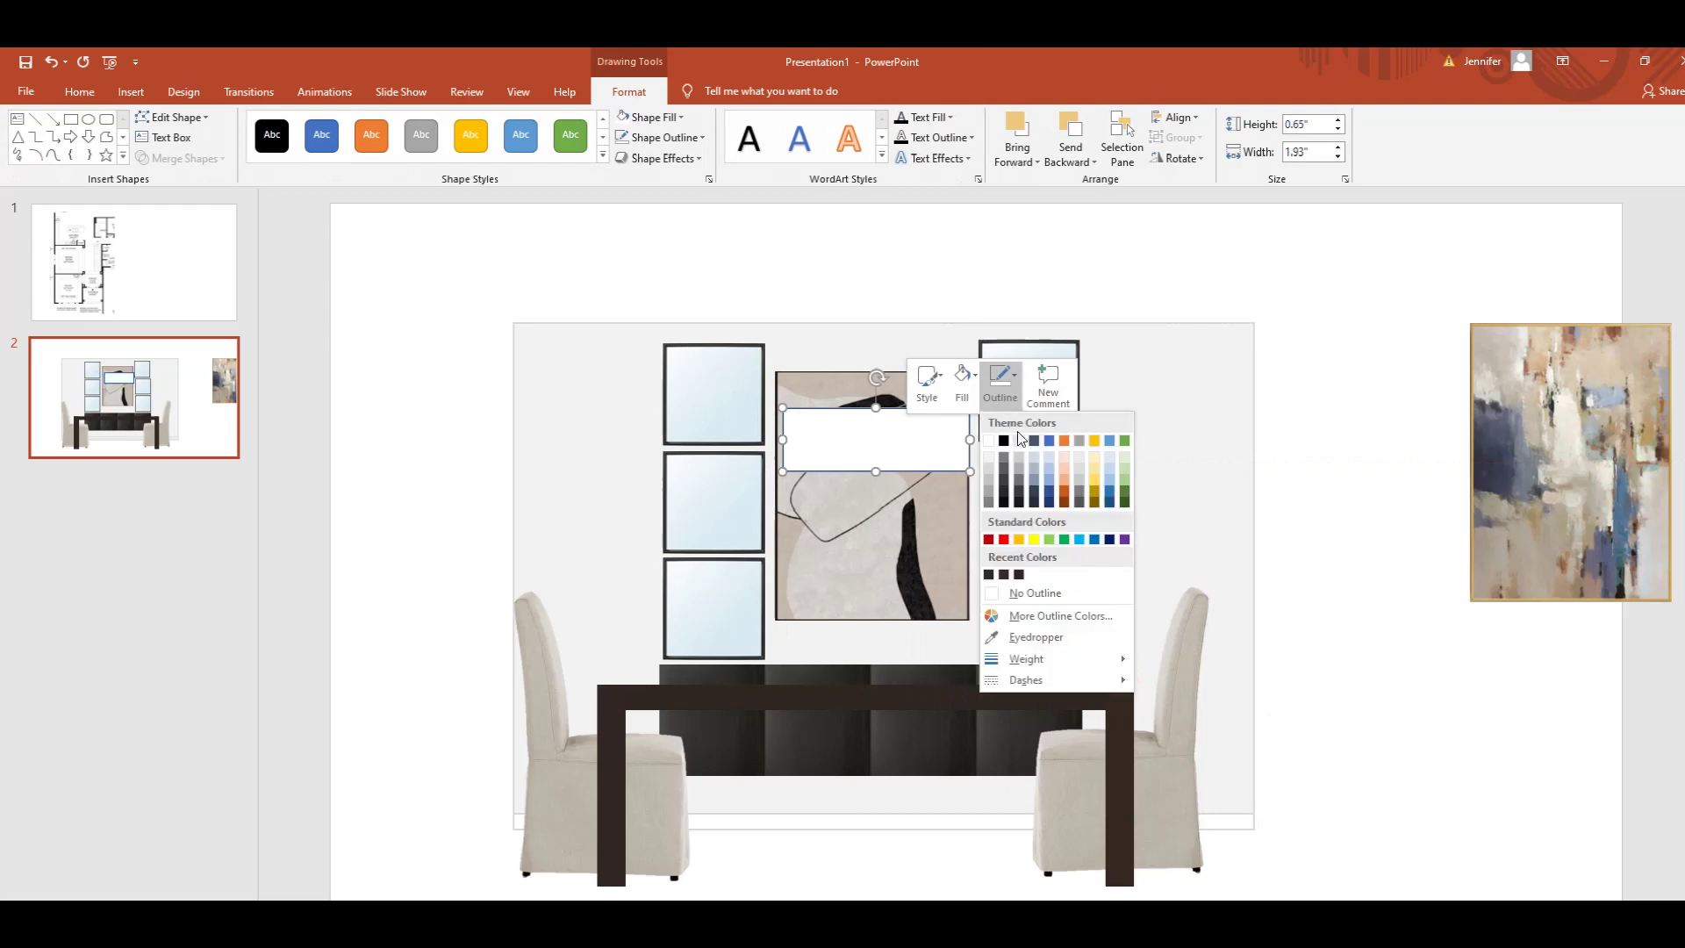
click(989, 479)
- Move the white rectangle to the slide's lower right, below the abstract painting
click(549, 447)
mouse_move(865, 433)
mouse_down()
mouse_move(866, 358)
mouse_move(857, 455)
mouse_up()
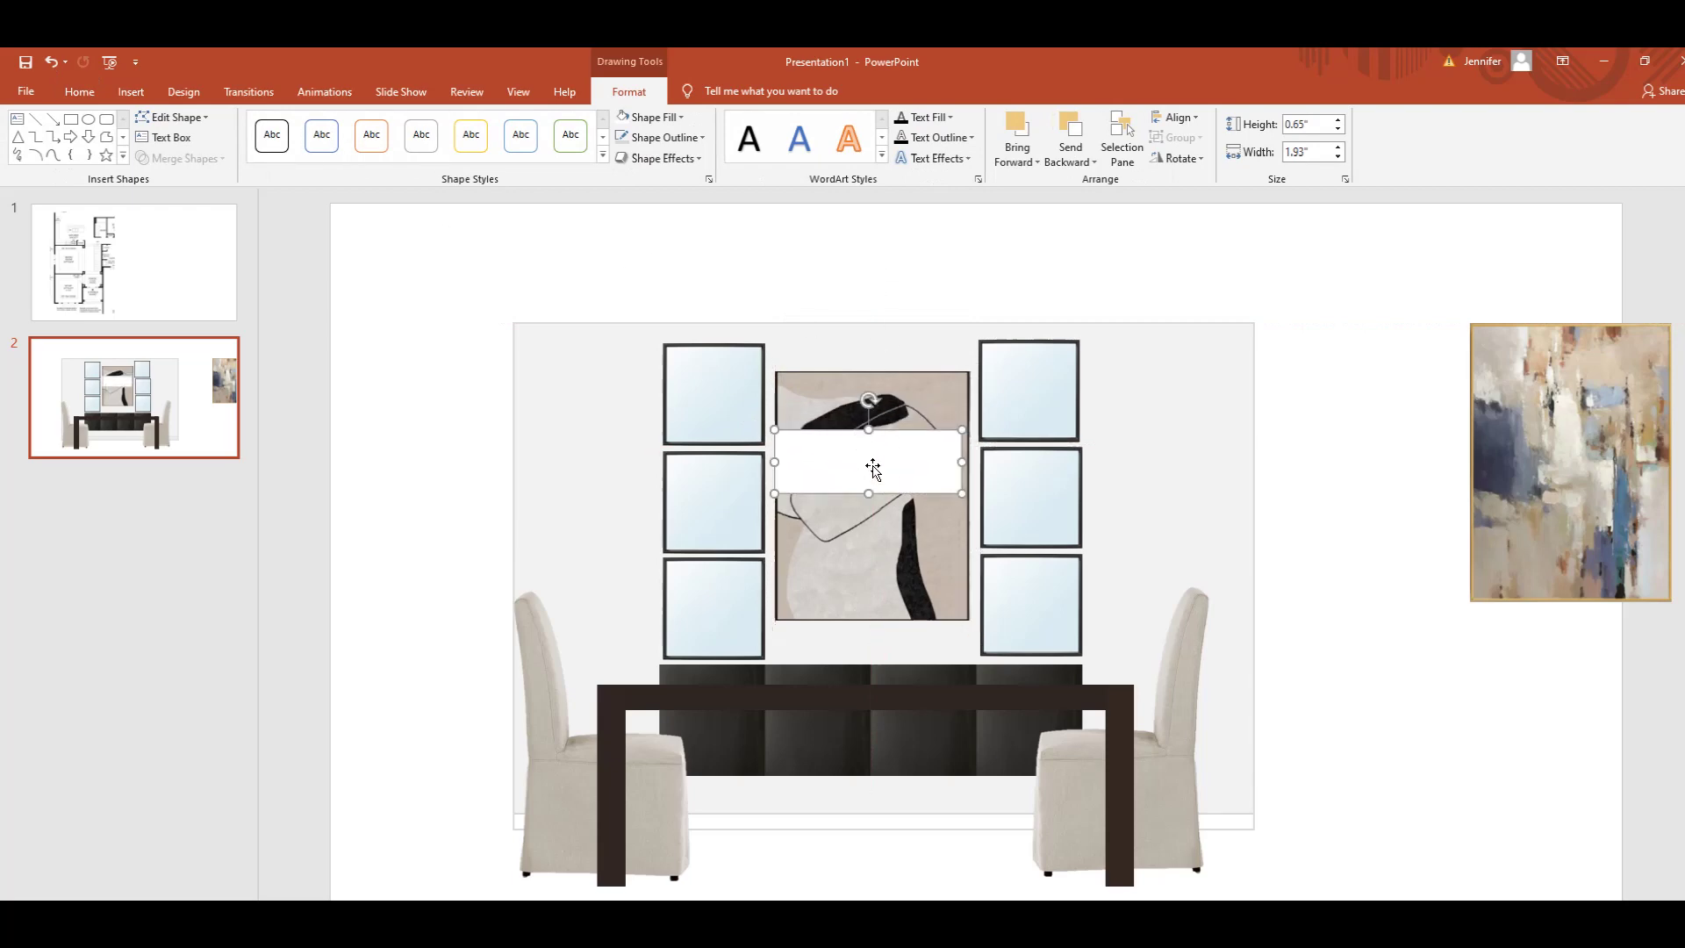
drag(874, 469, 1424, 755)
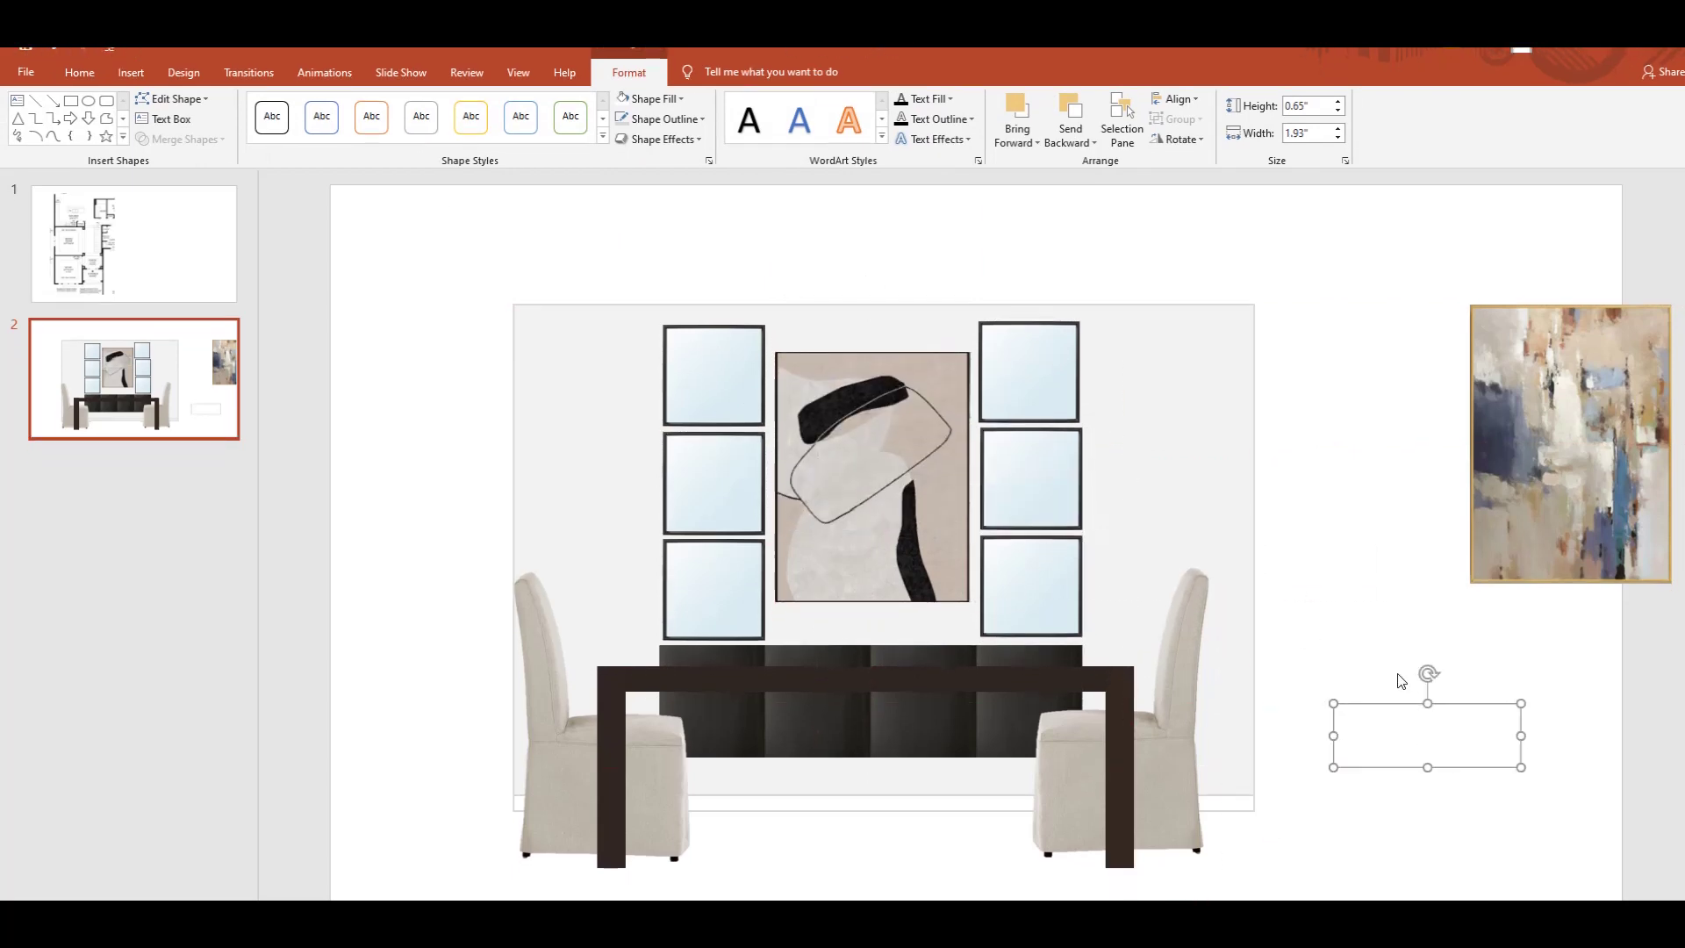
click(1400, 636)
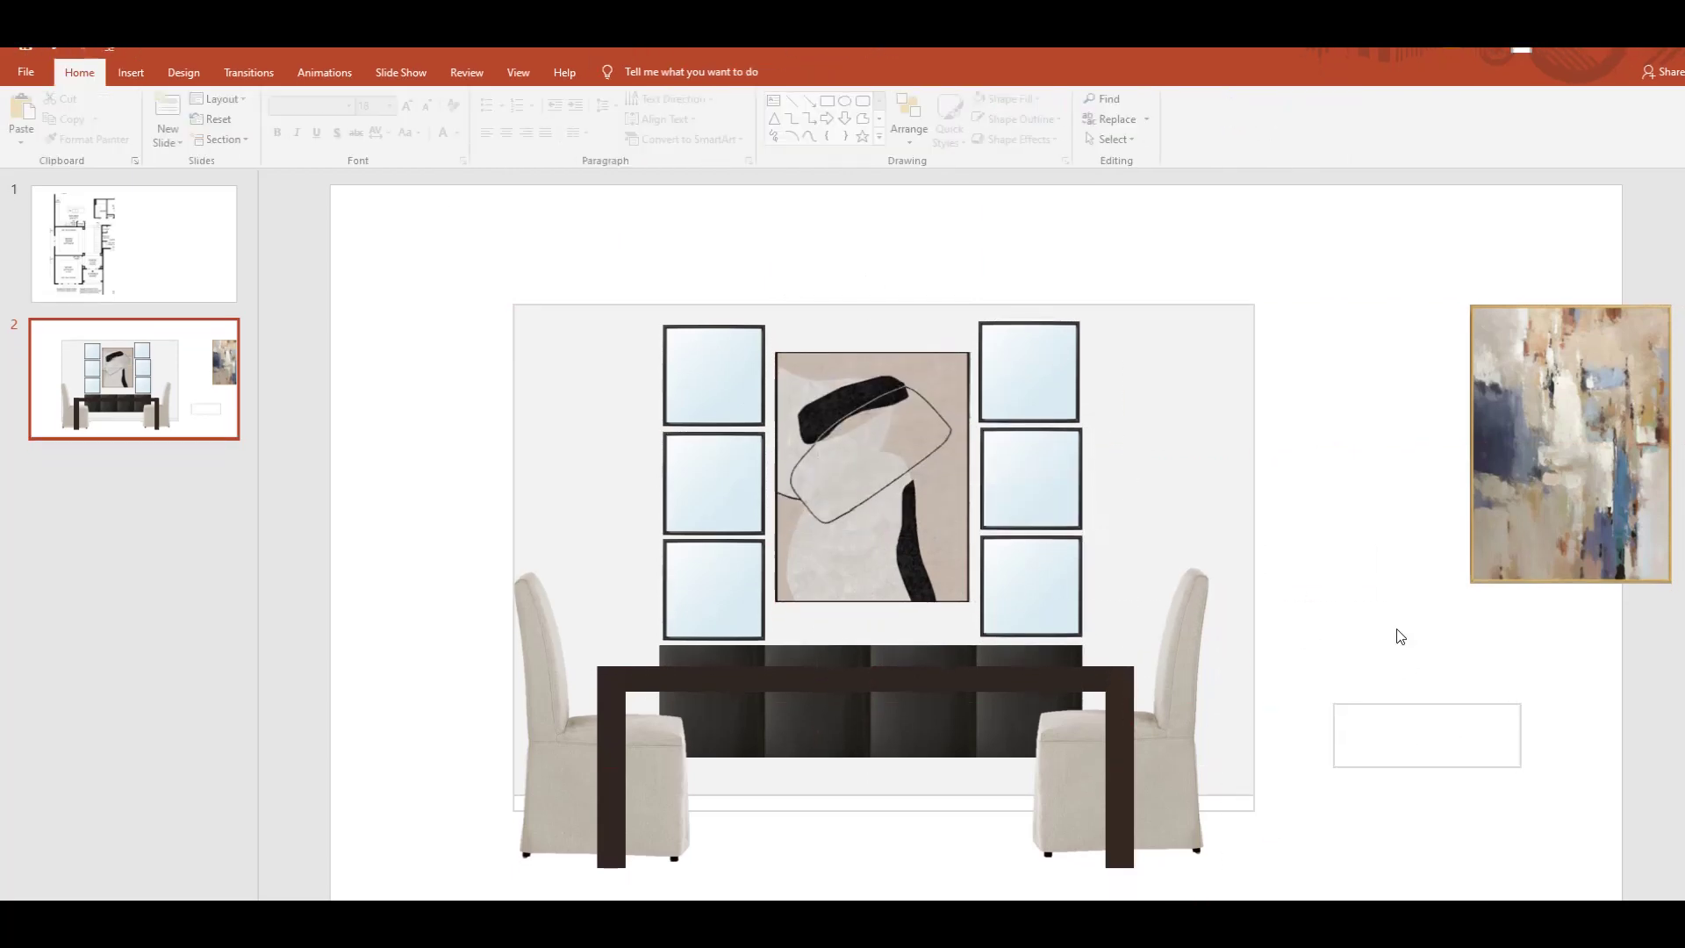
click(1451, 709)
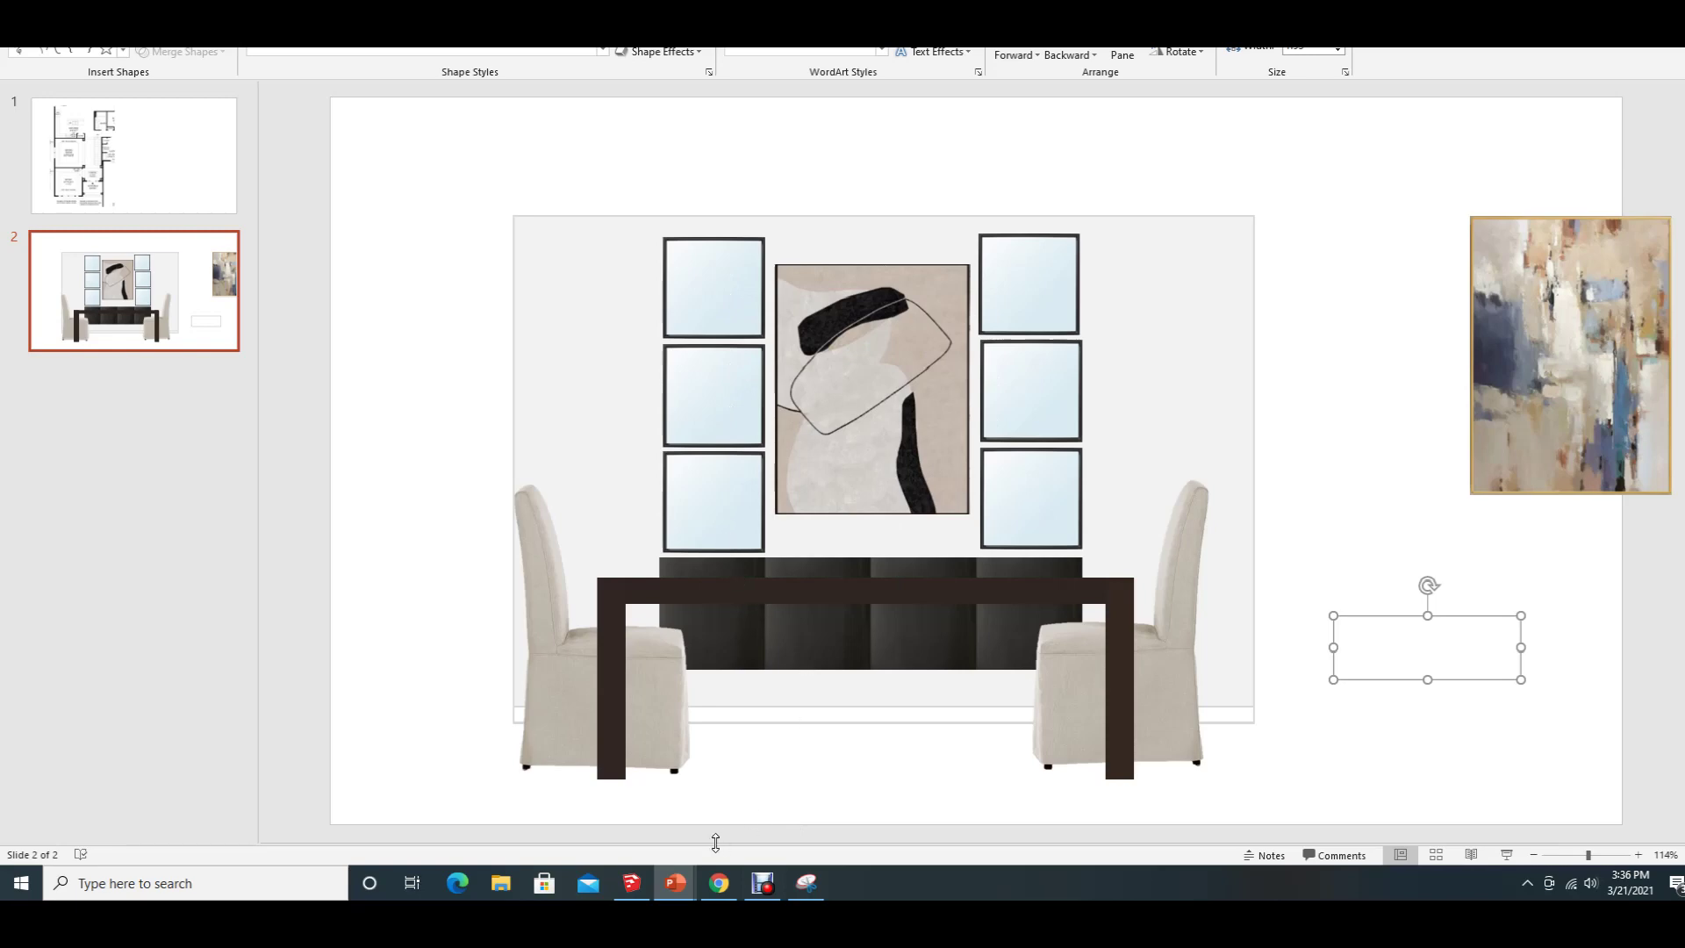
mouse_move(688, 895)
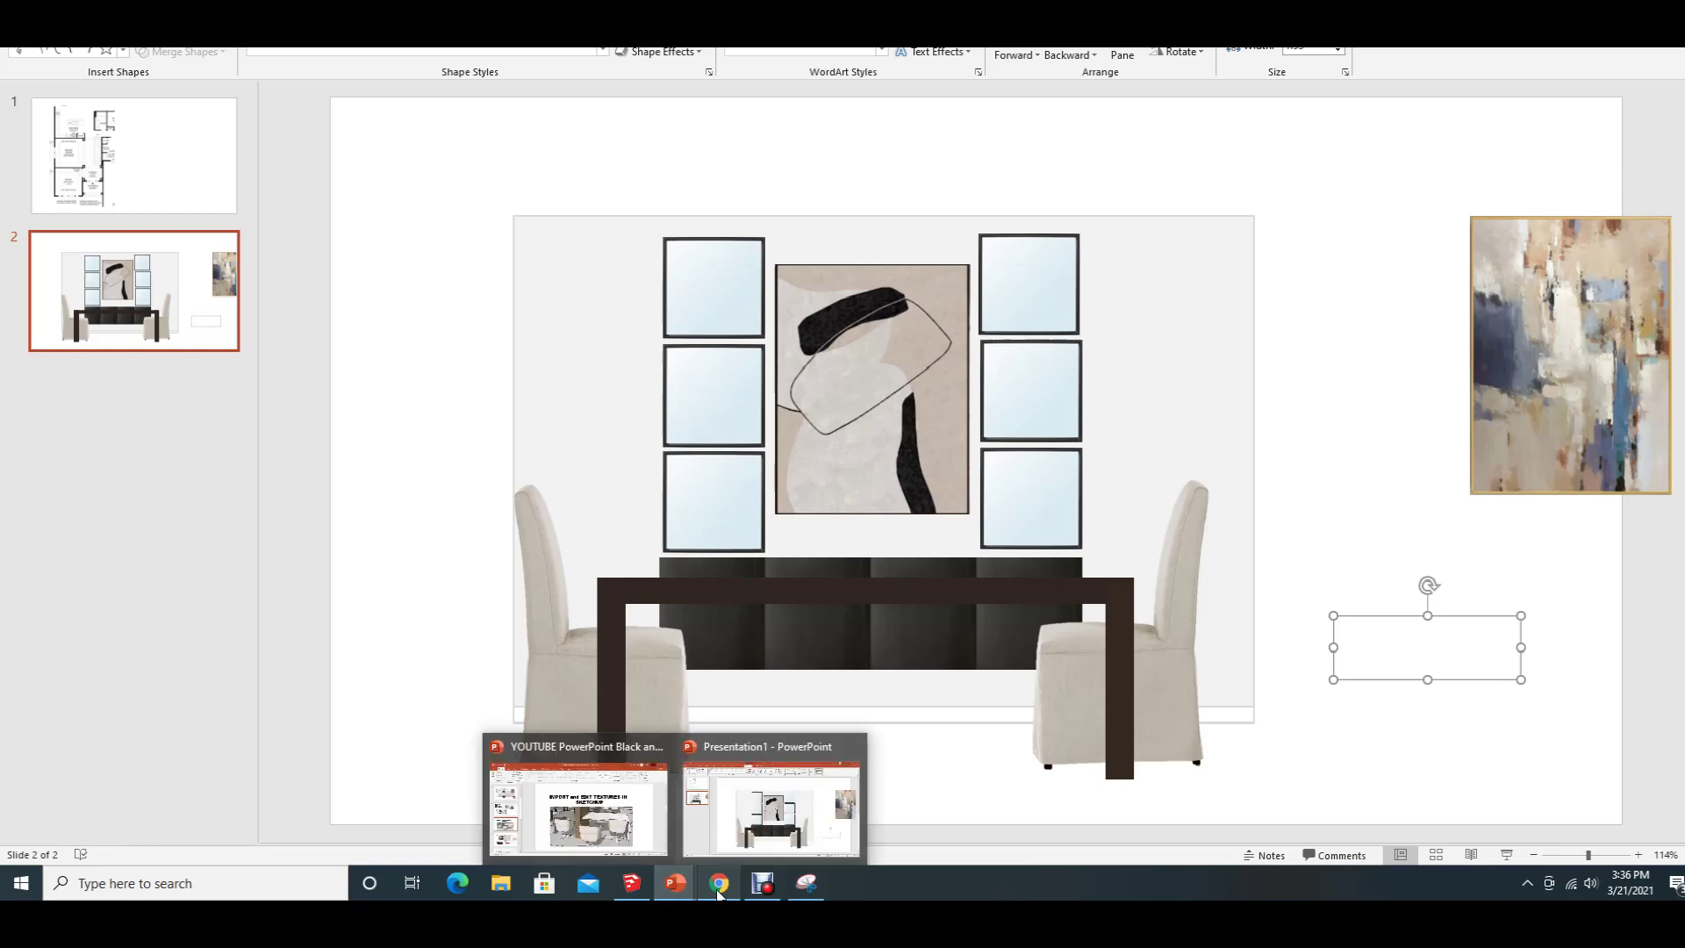
click(719, 883)
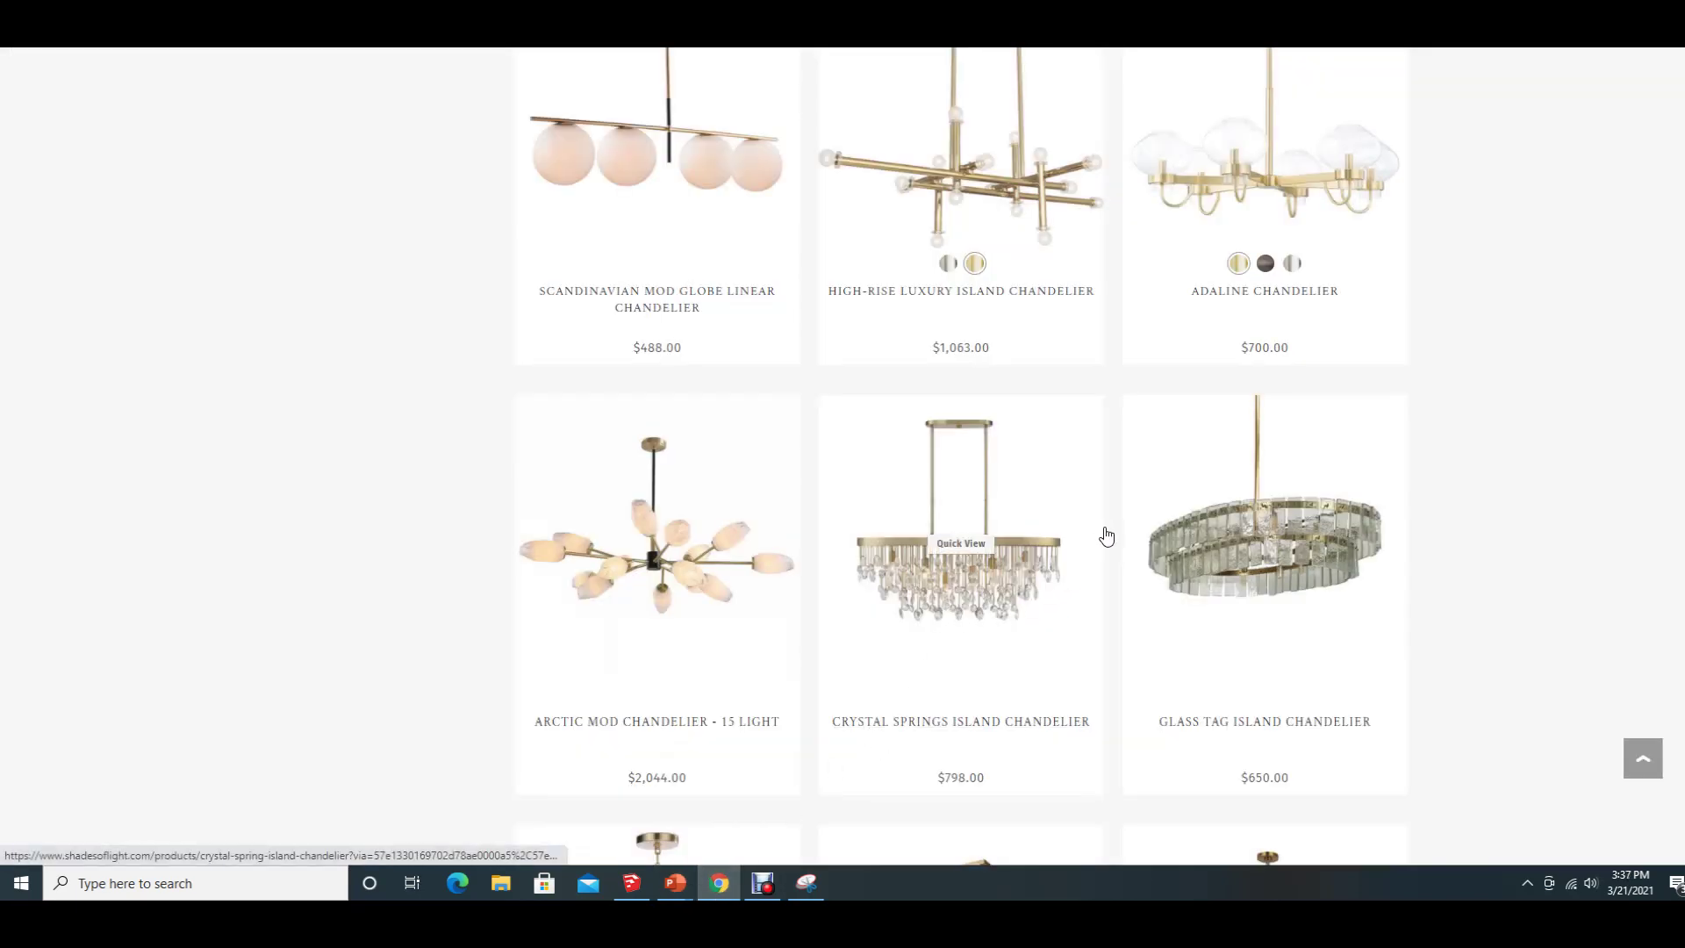
- Open the $650 Glass Tag Island Chandelier page, show its full-length photo, and start a Snipping Tool capture
click(1238, 535)
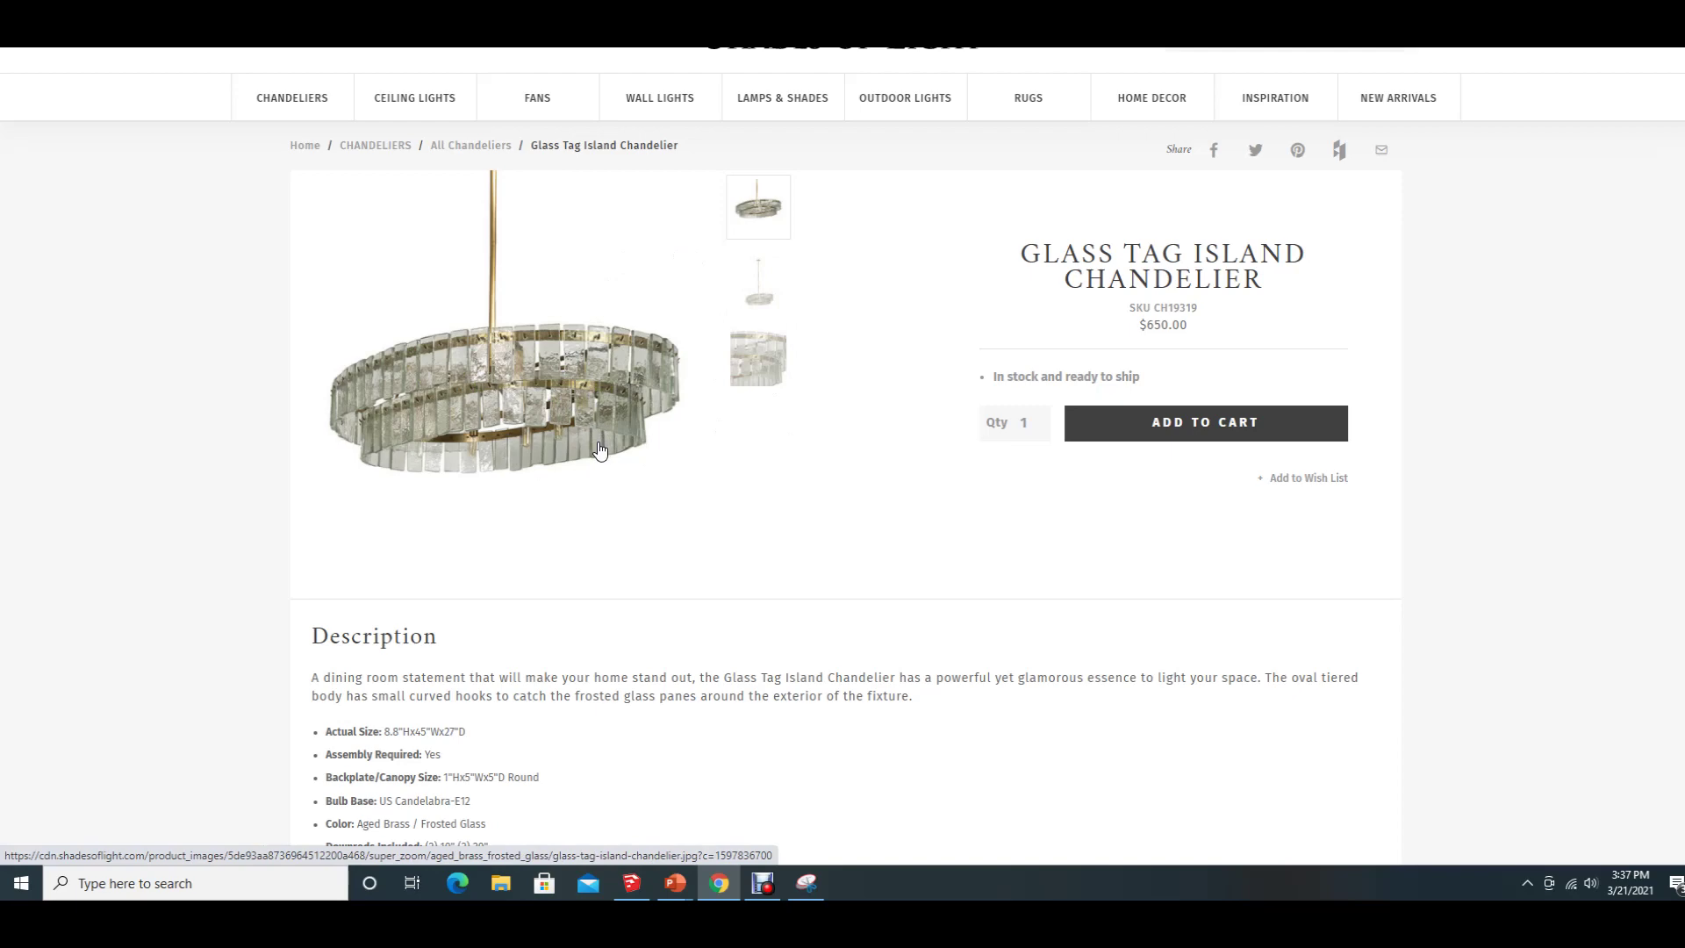
scroll(791, 624, down, 2)
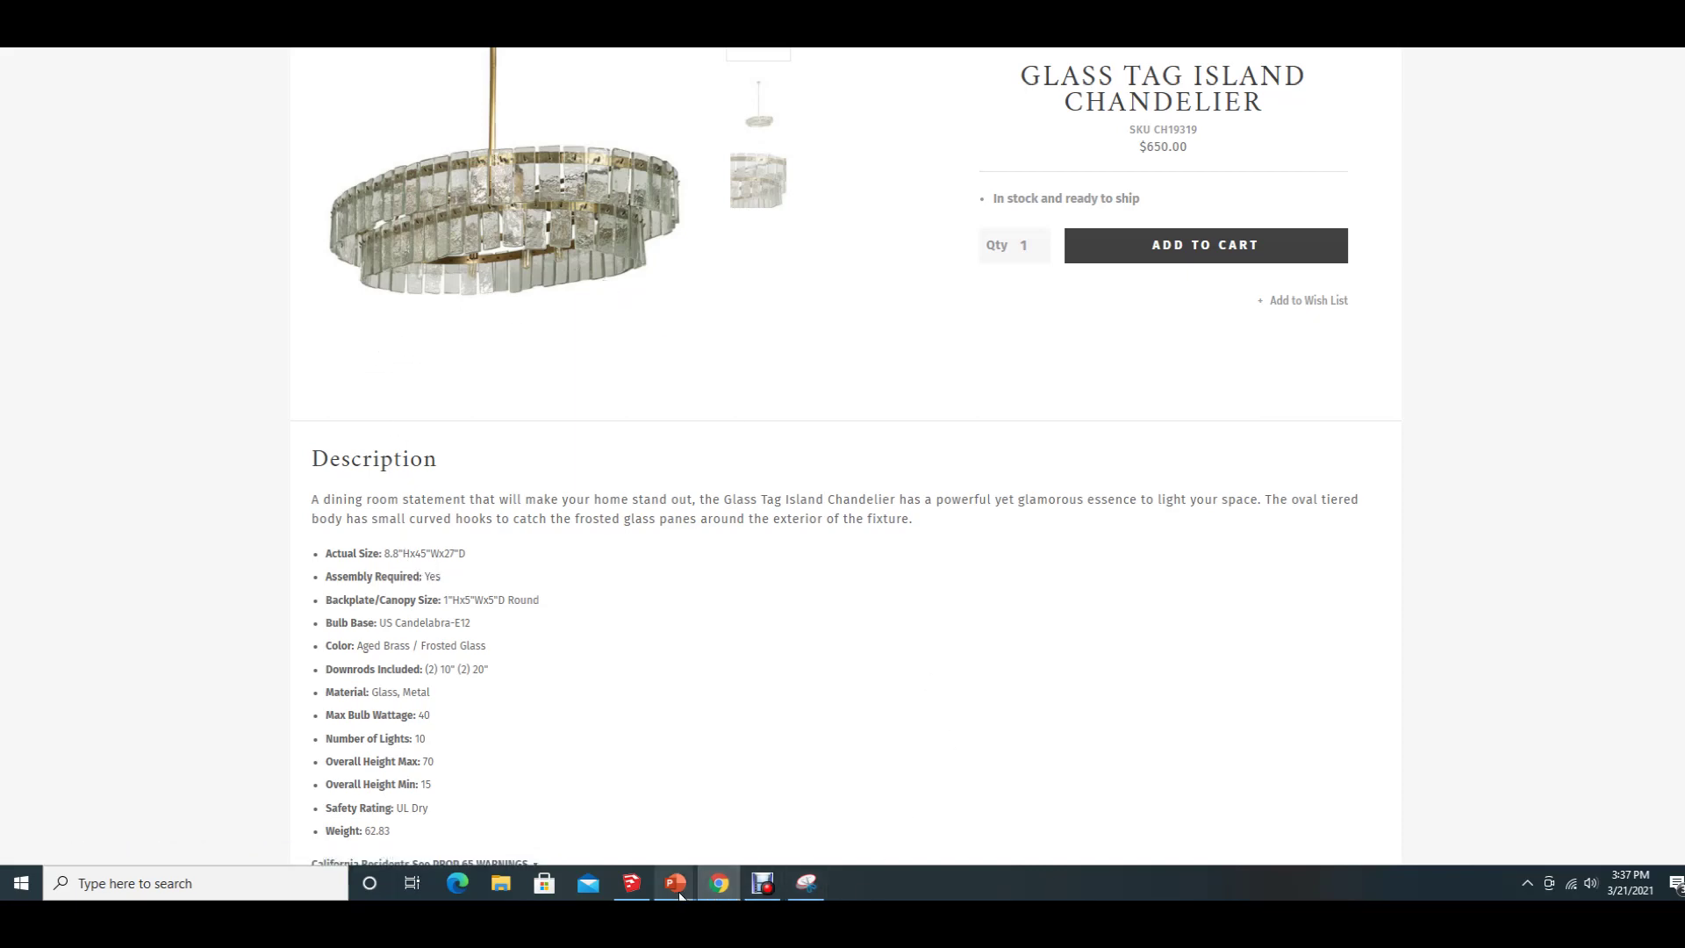
mouse_move(681, 893)
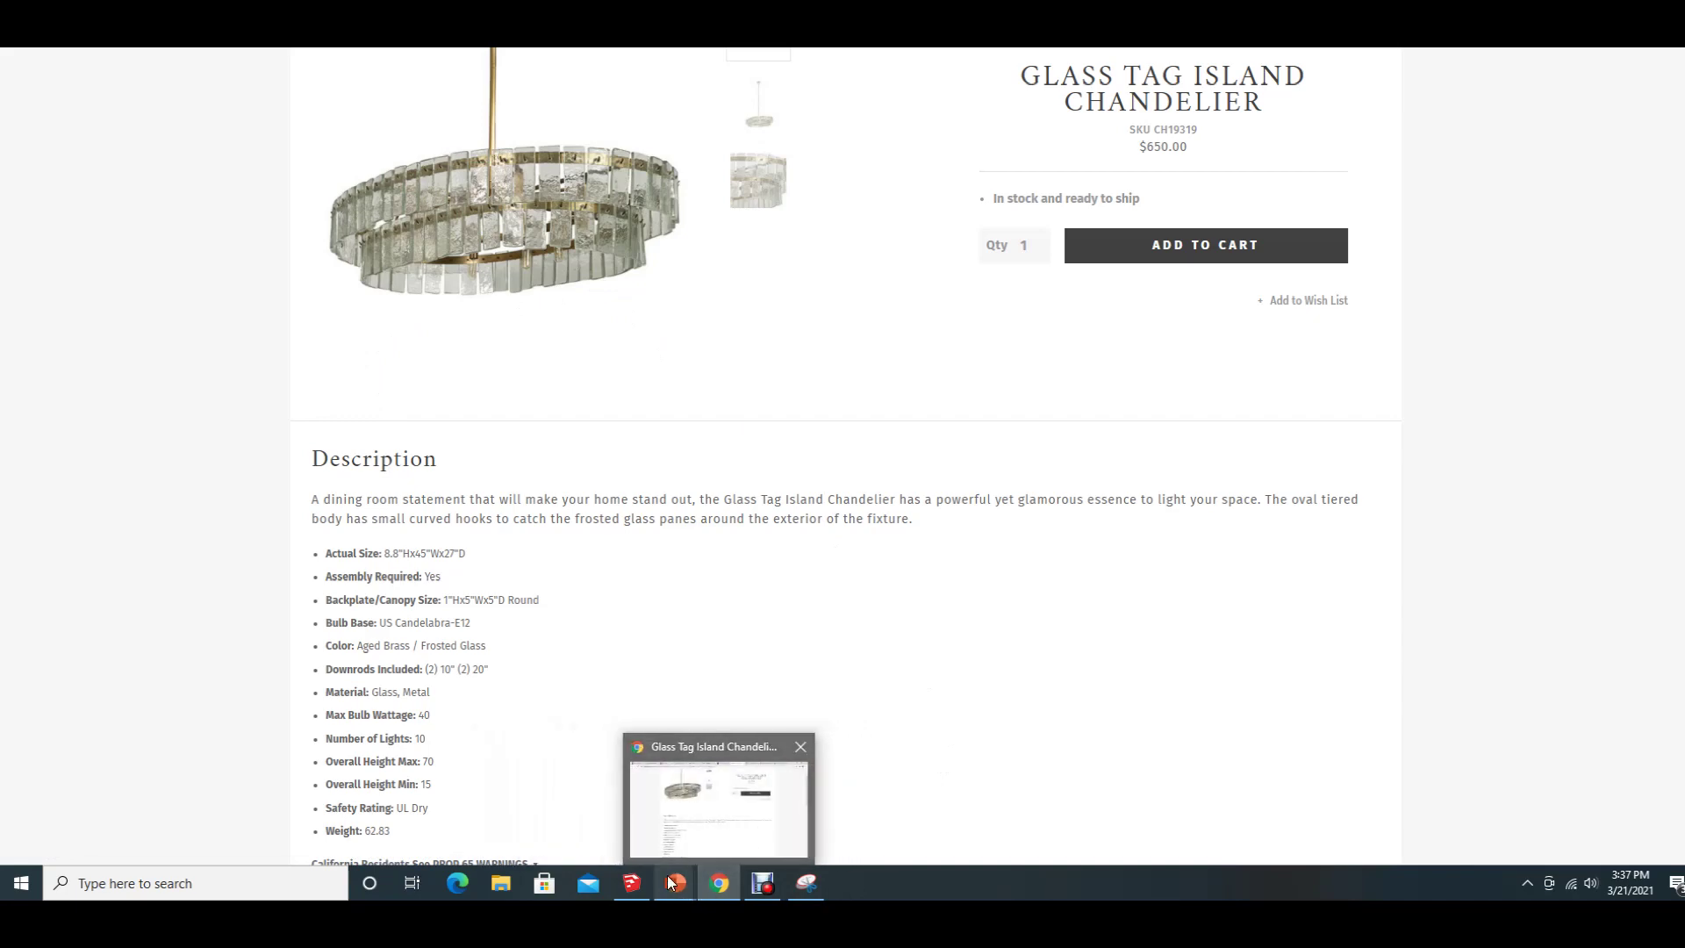
click(822, 757)
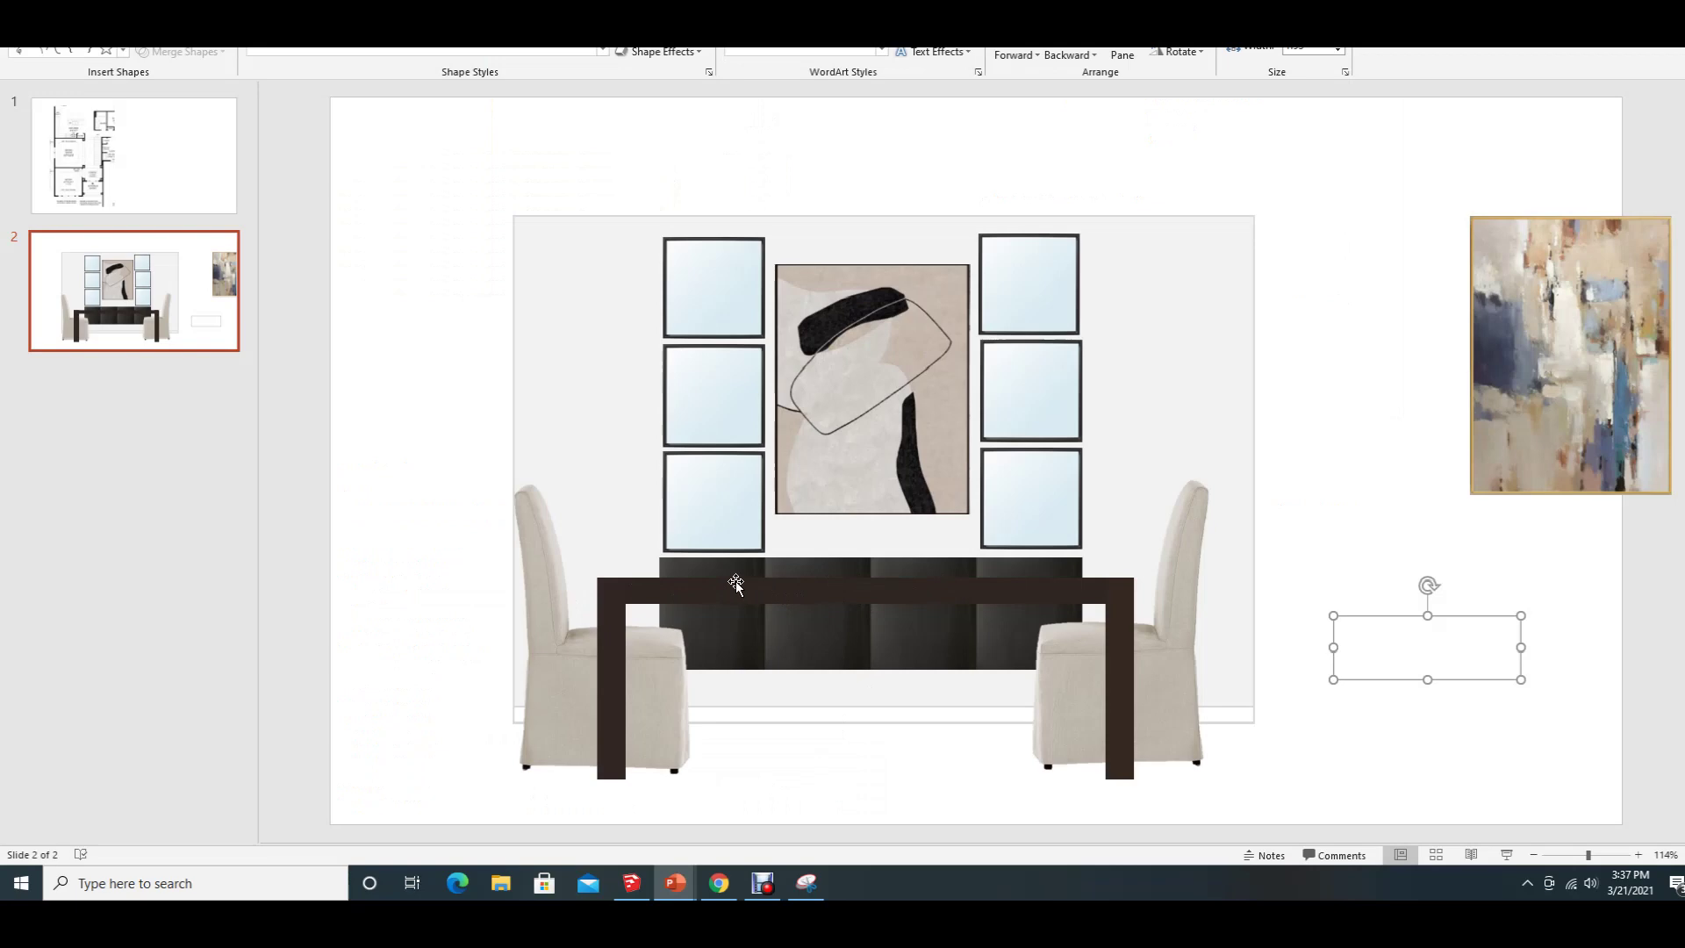
click(719, 883)
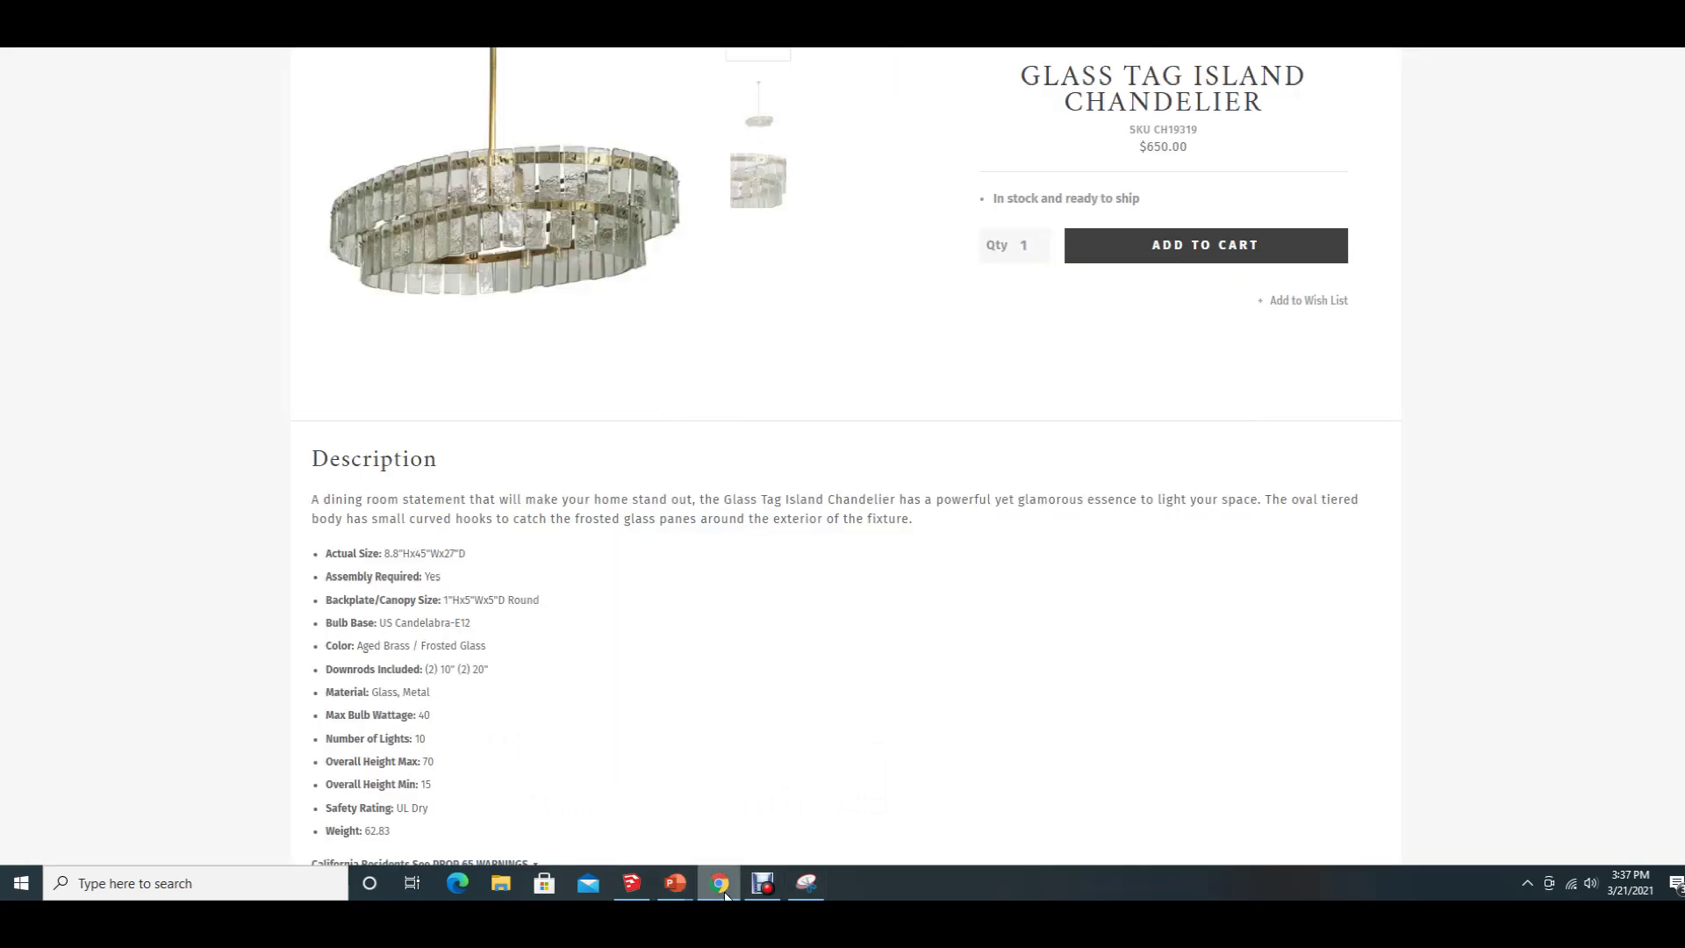
scroll(704, 303, up, 2)
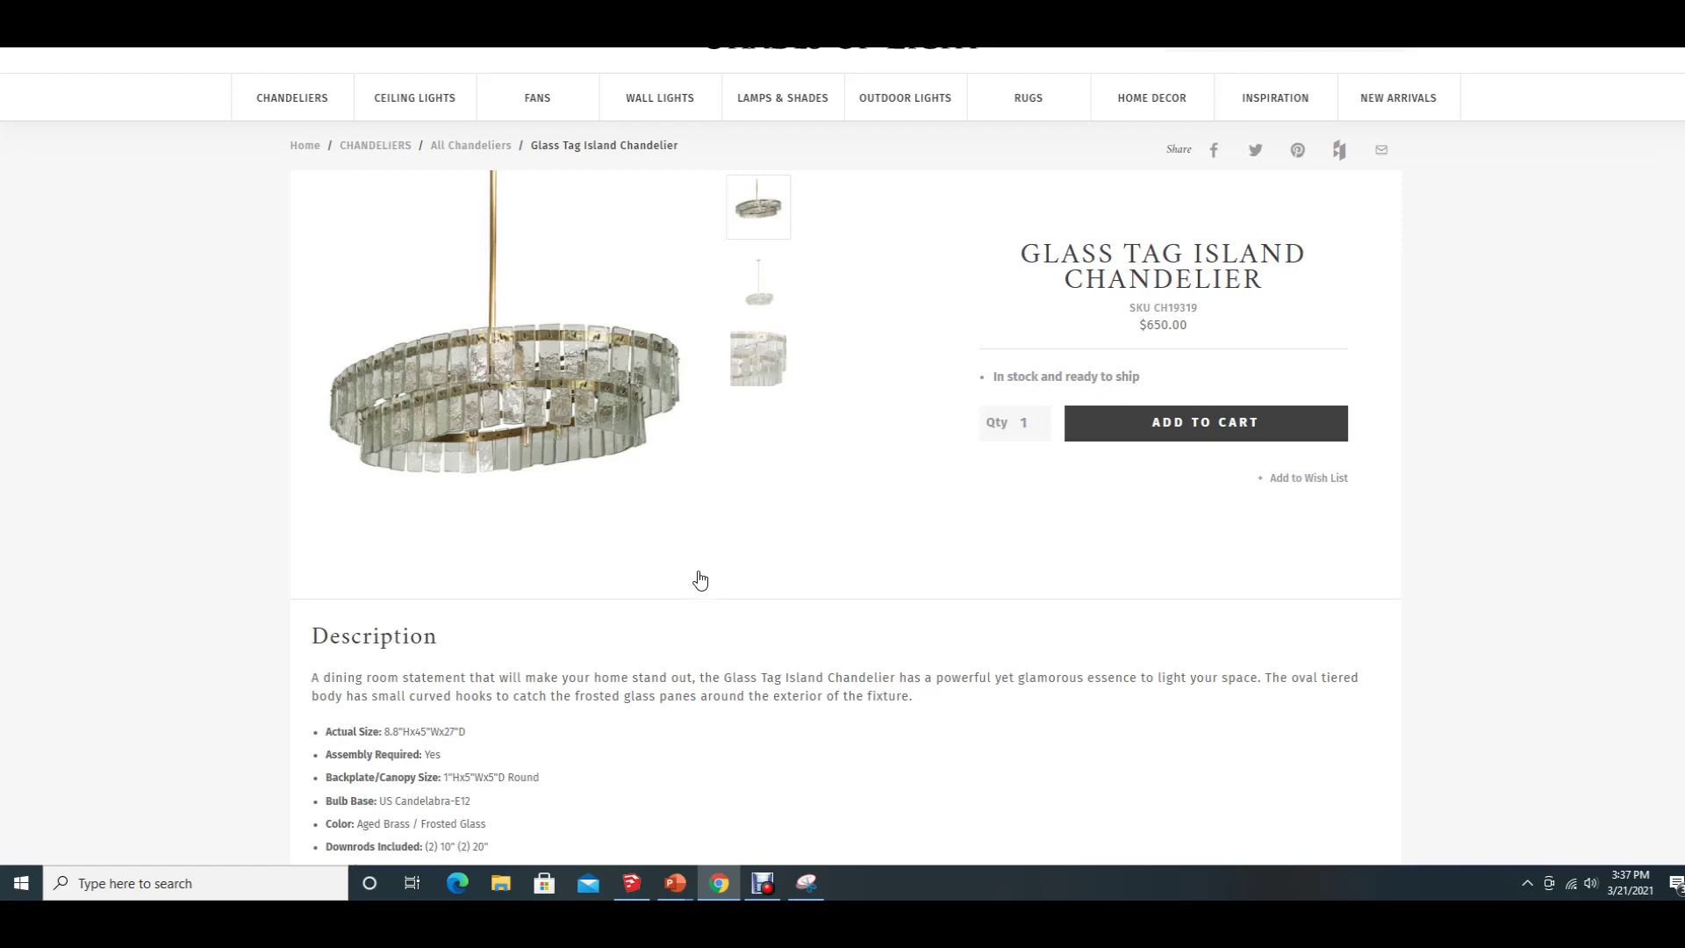
click(764, 314)
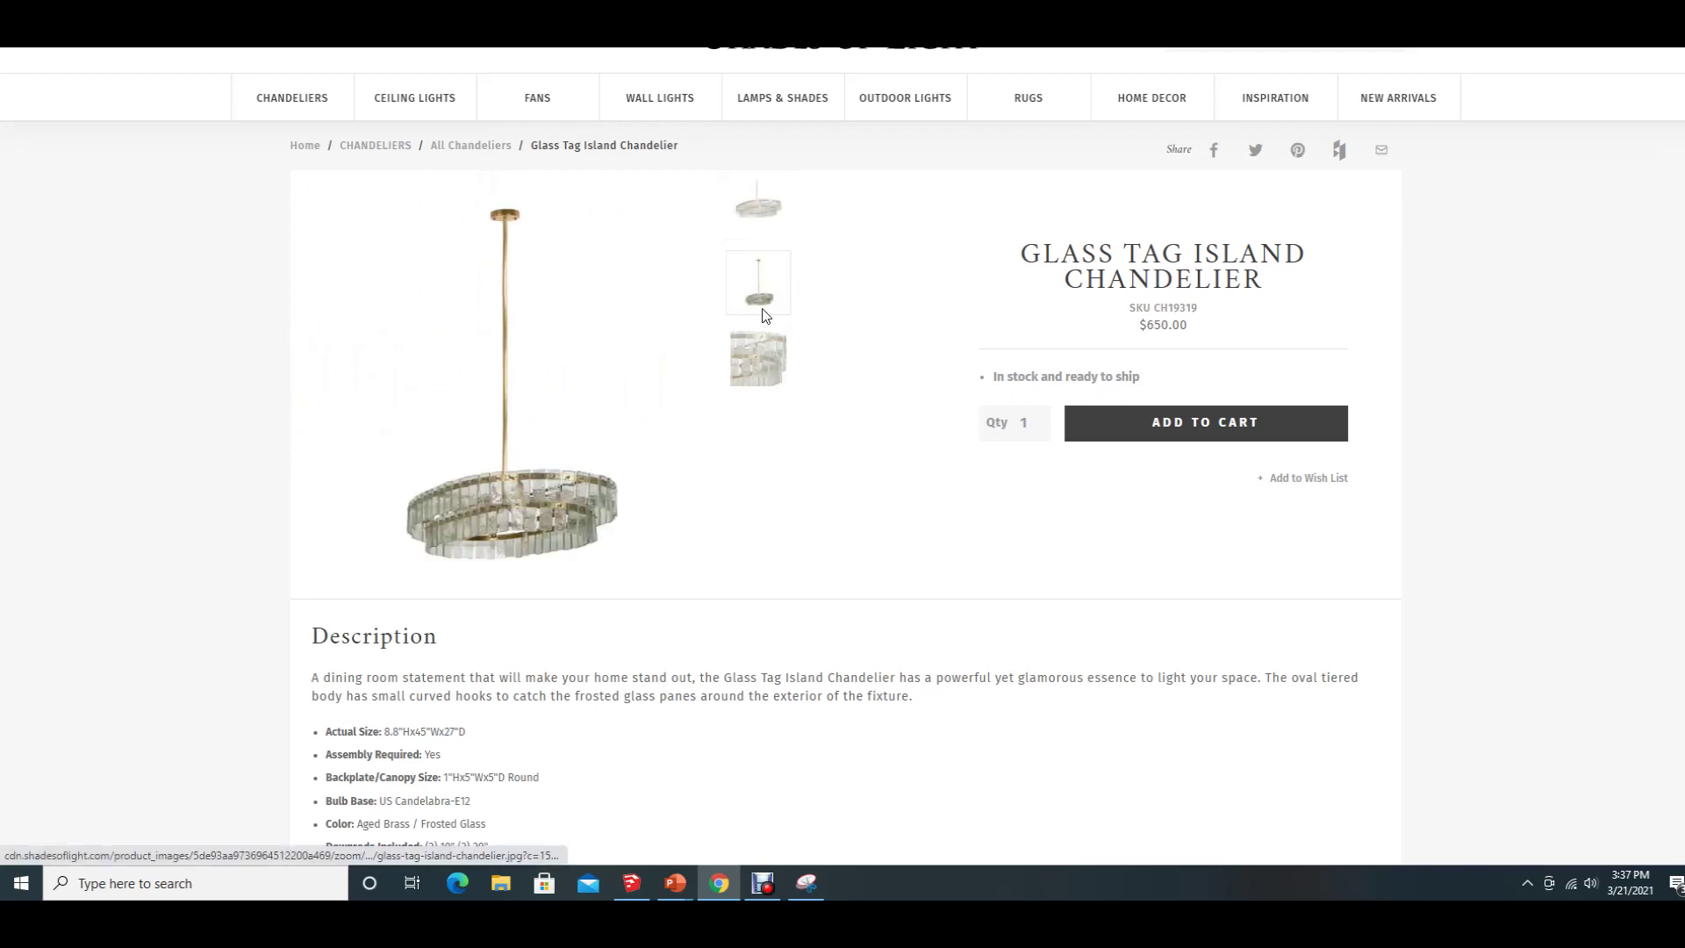
click(823, 881)
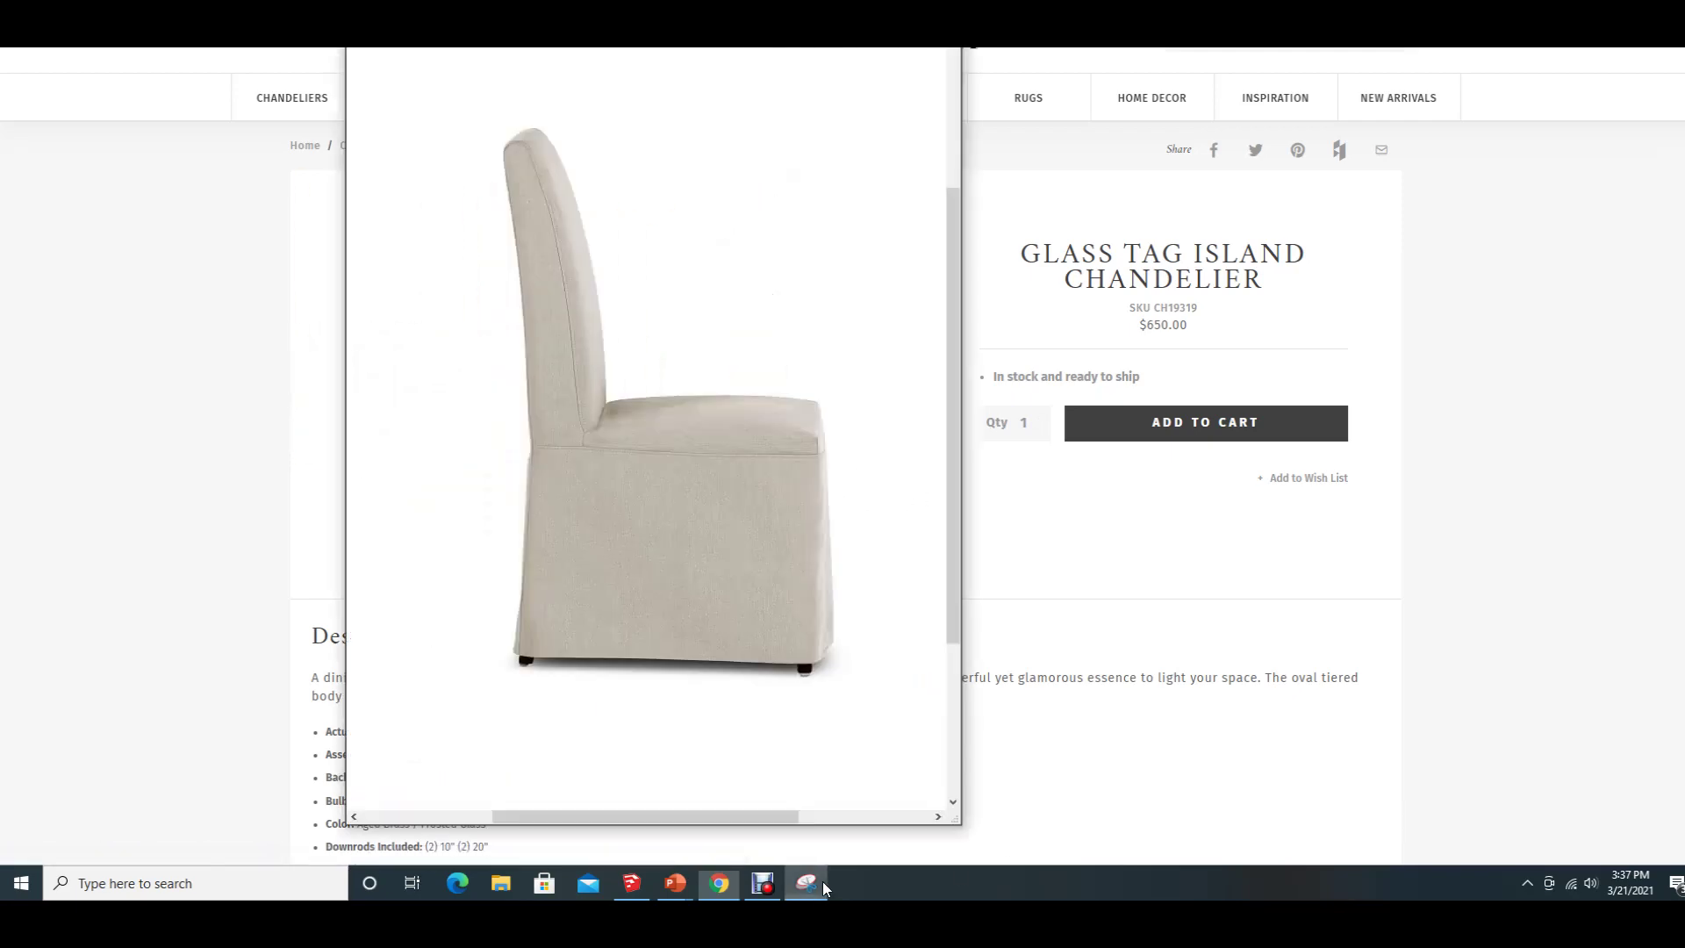
click(376, 126)
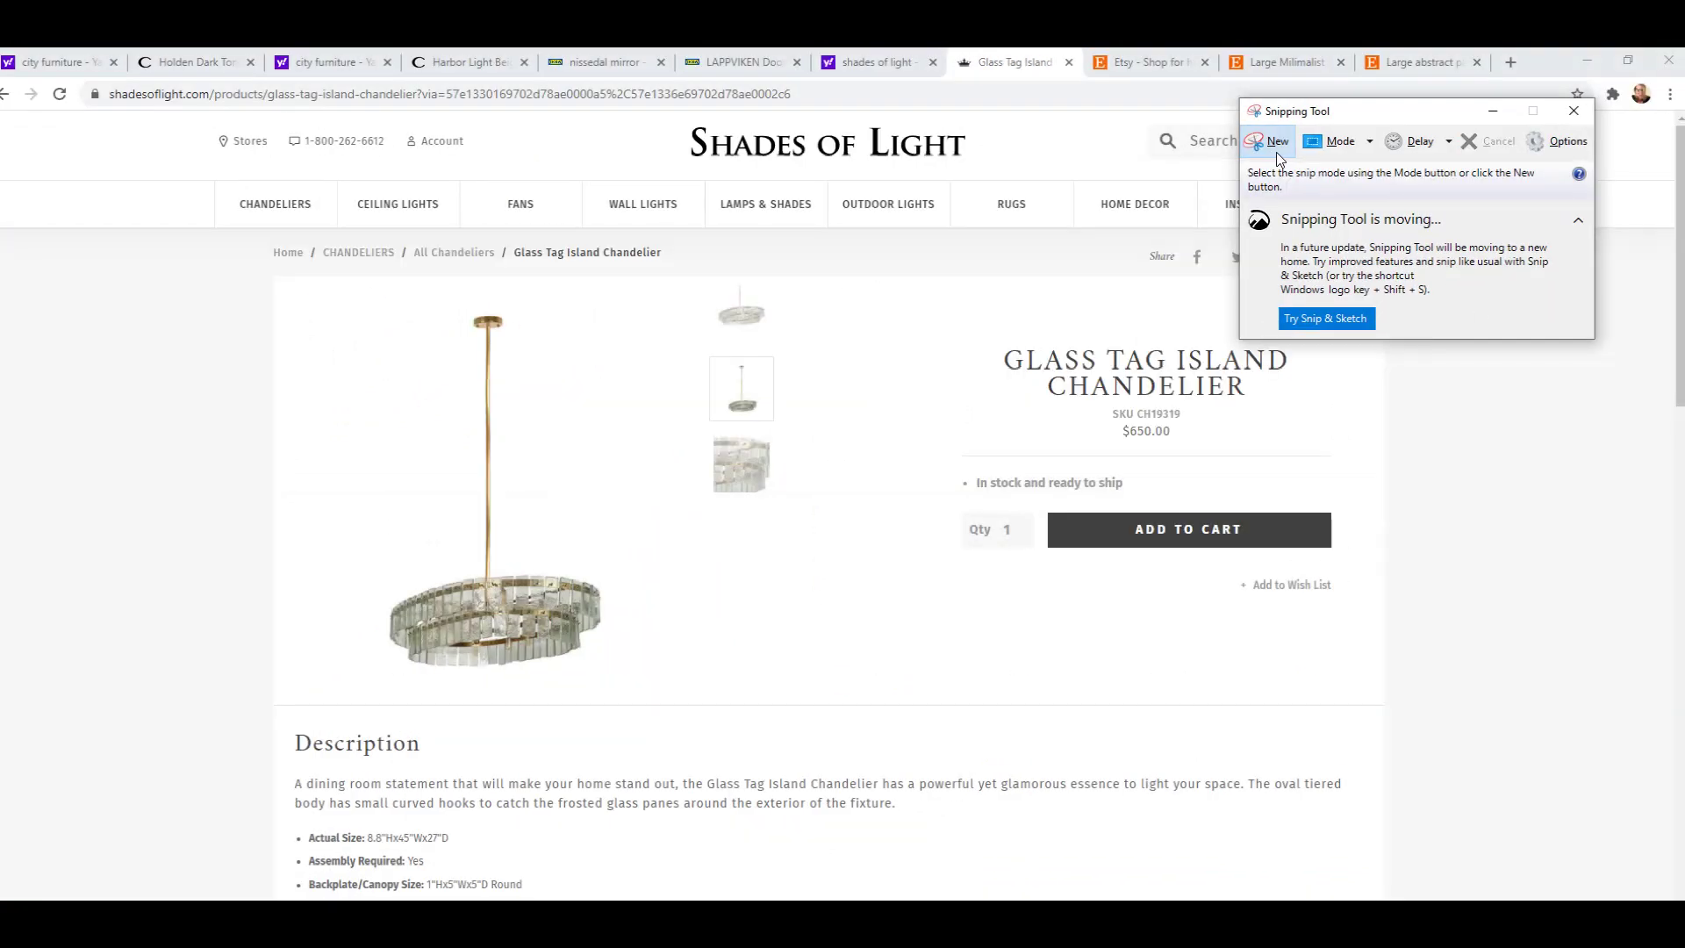
- Snip the full-length Glass Tag chandelier photo, copy it, and switch back to Presentation1
click(1276, 151)
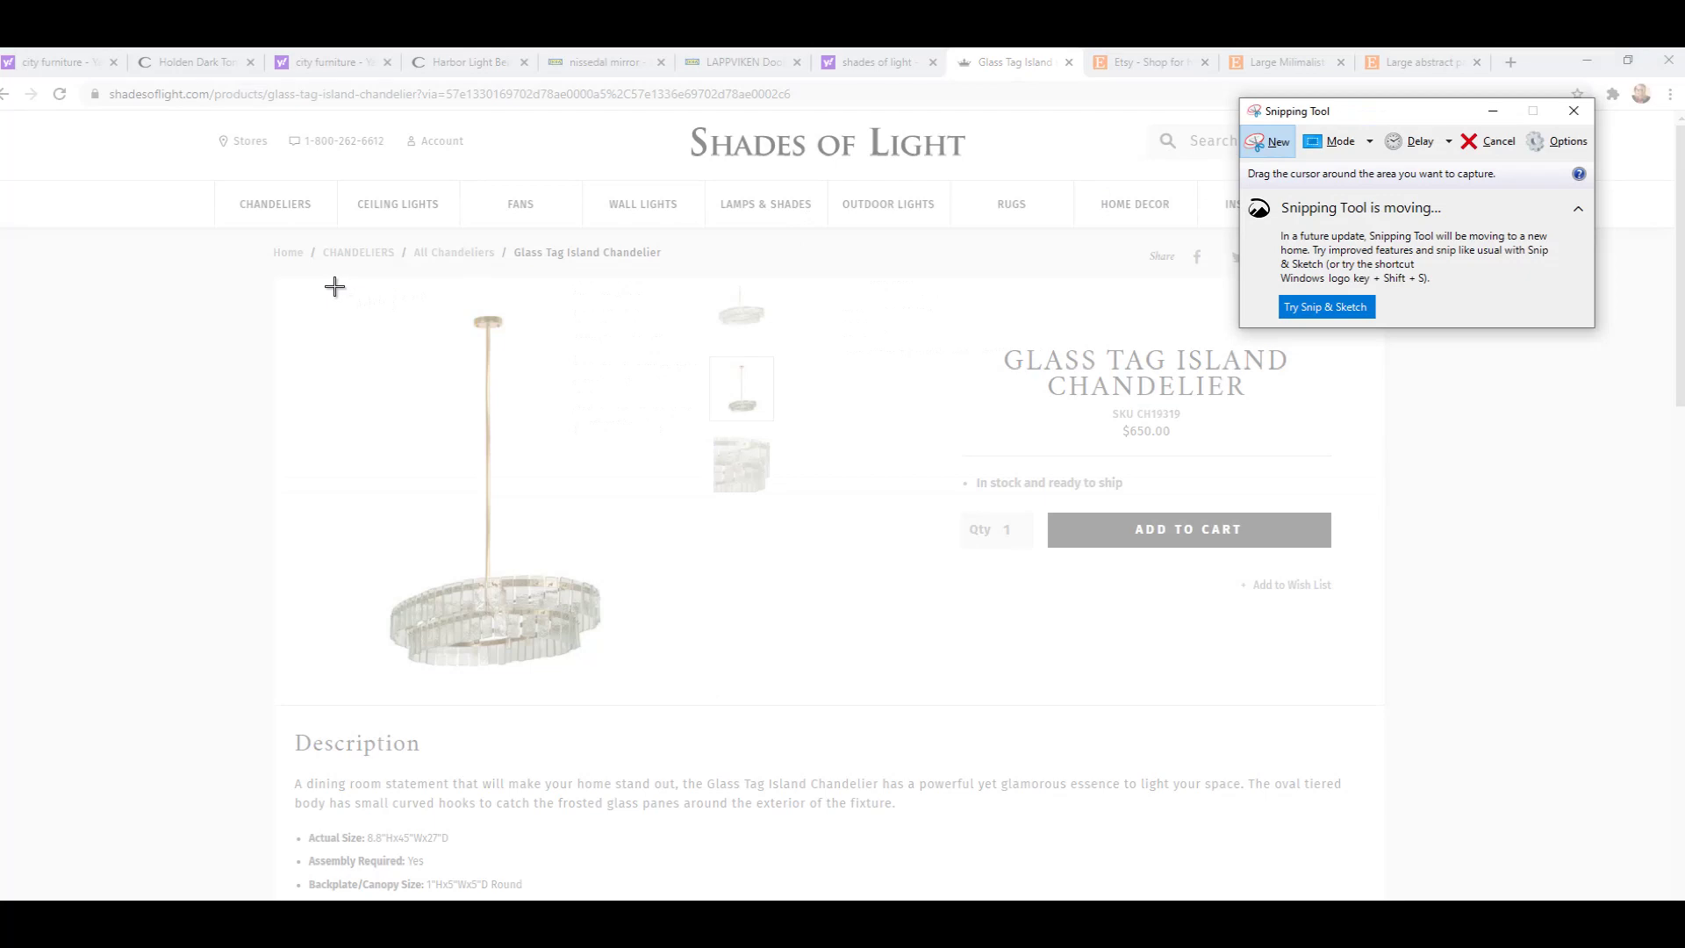
drag(335, 286, 629, 679)
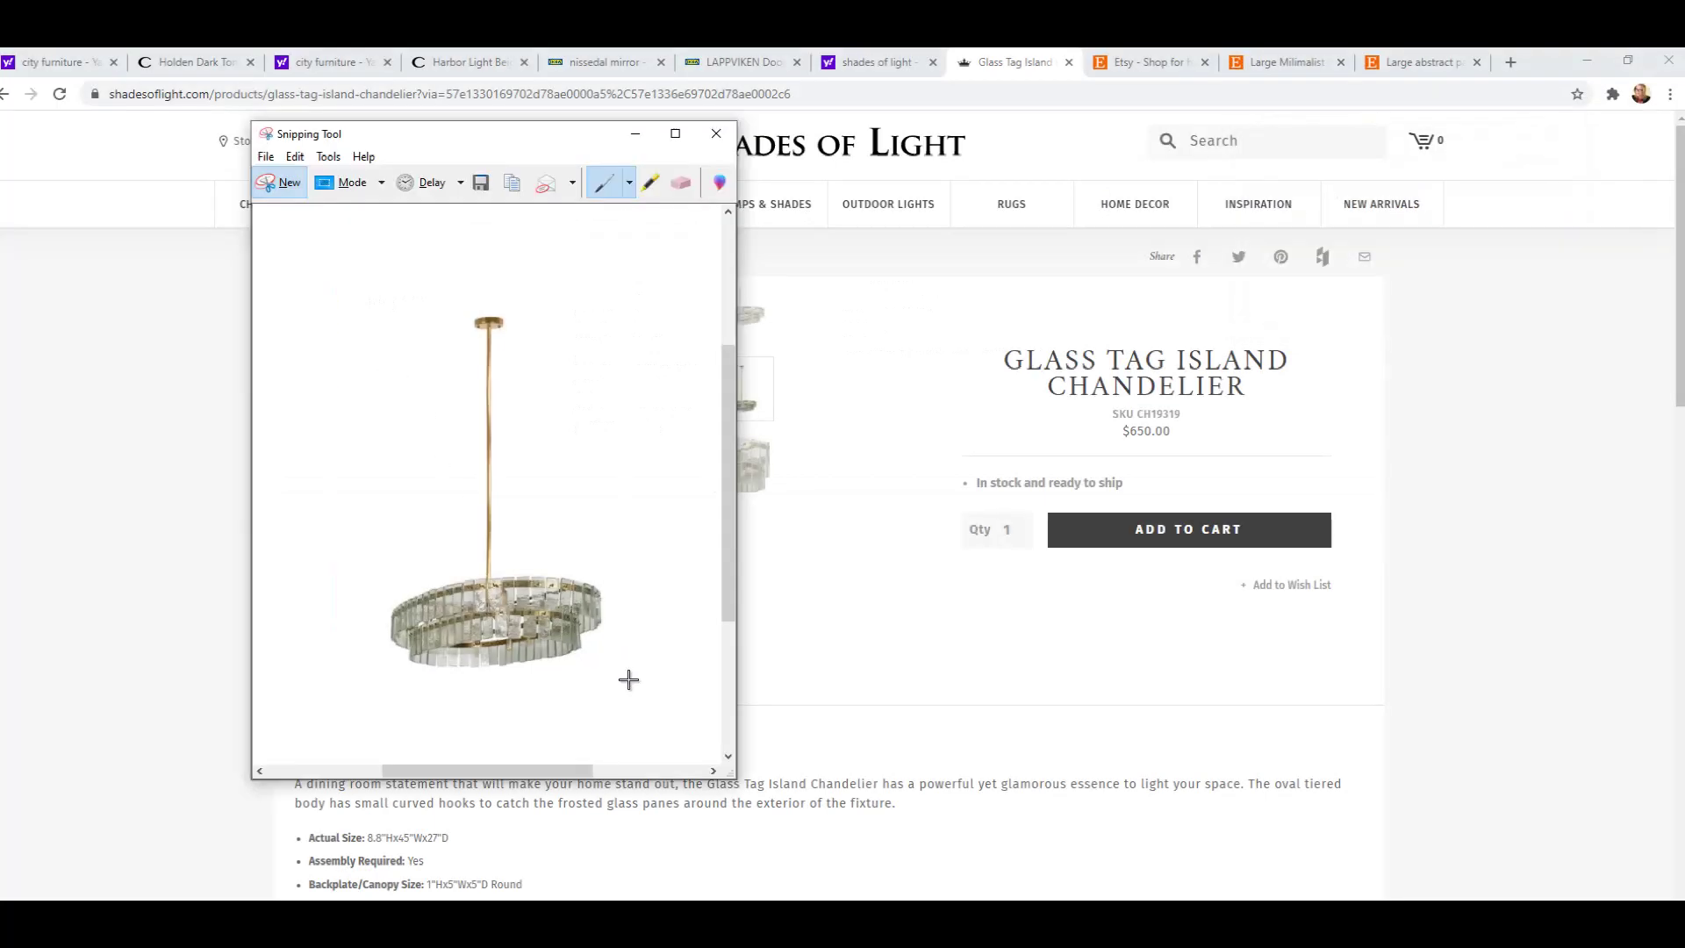
right_click(530, 549)
click(562, 575)
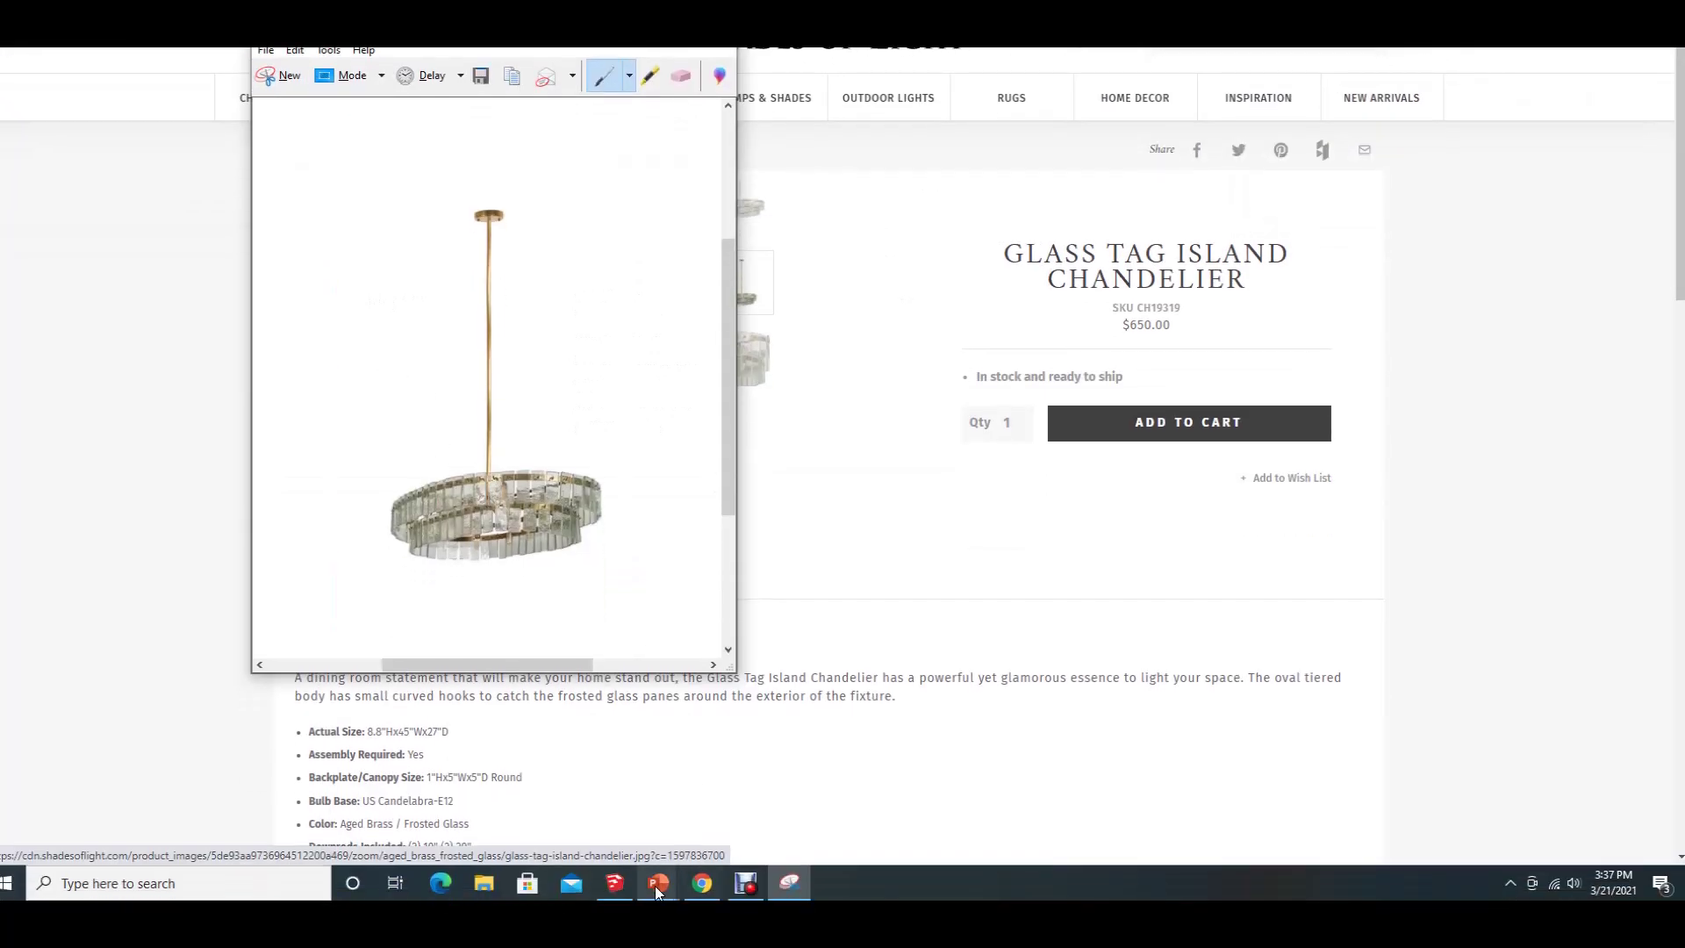
mouse_move(654, 886)
click(746, 825)
- Paste the Glass Tag chandelier onto slide 2, remove its background, and move it over the centre artwork
right_click(425, 374)
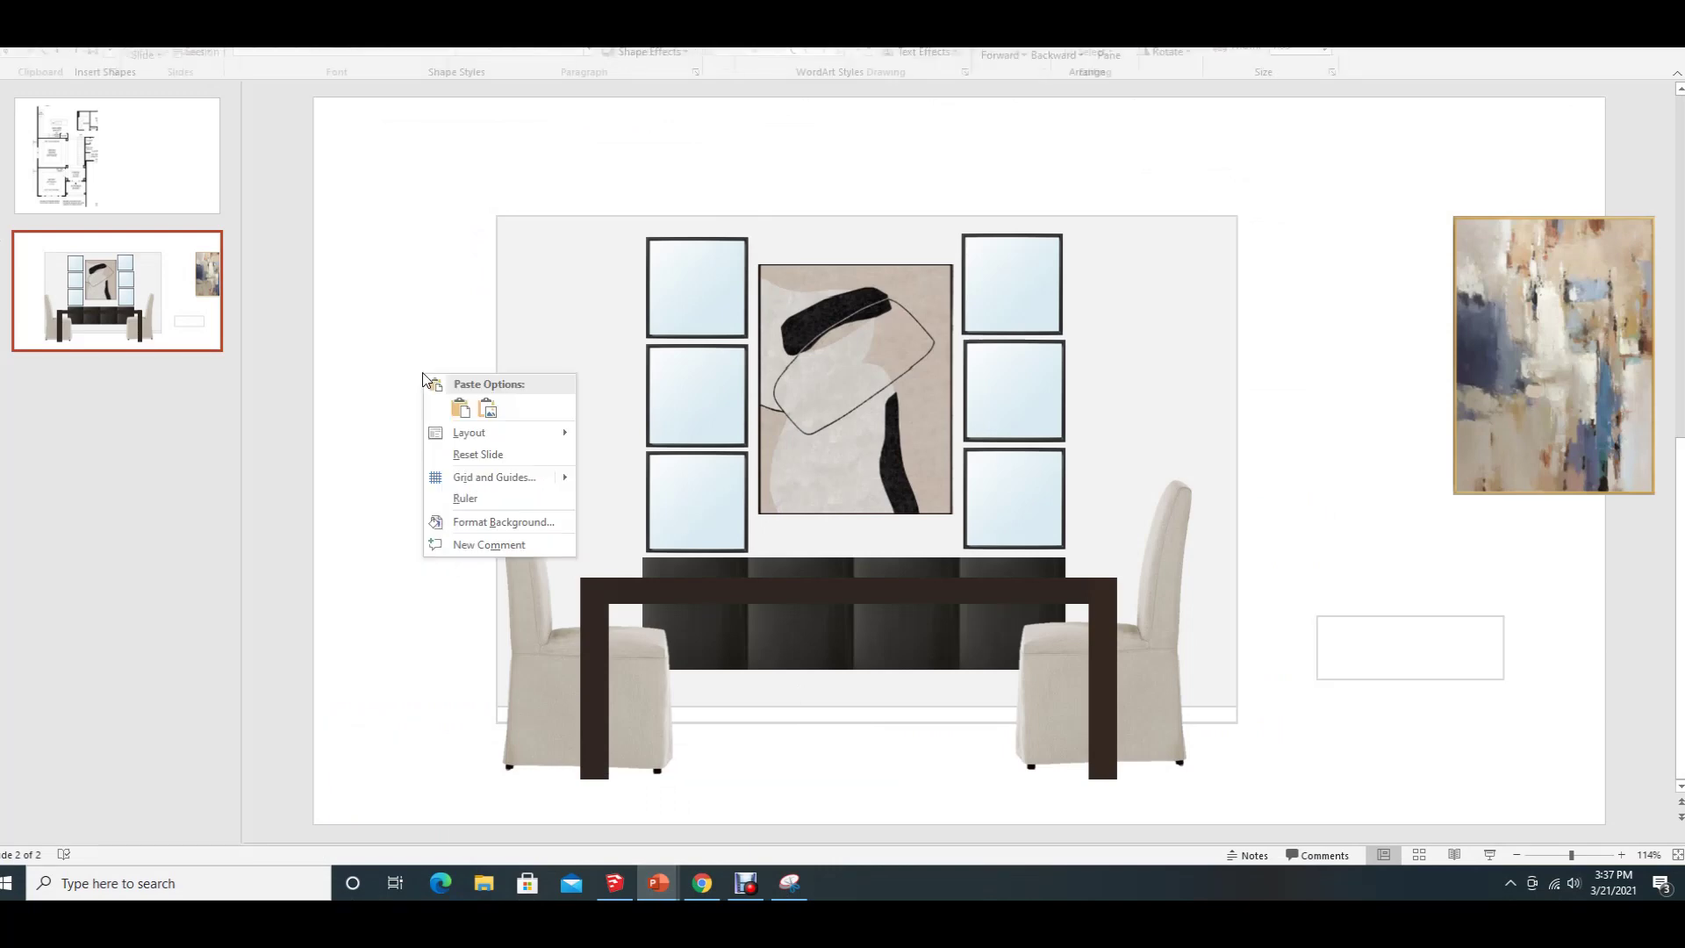
click(456, 405)
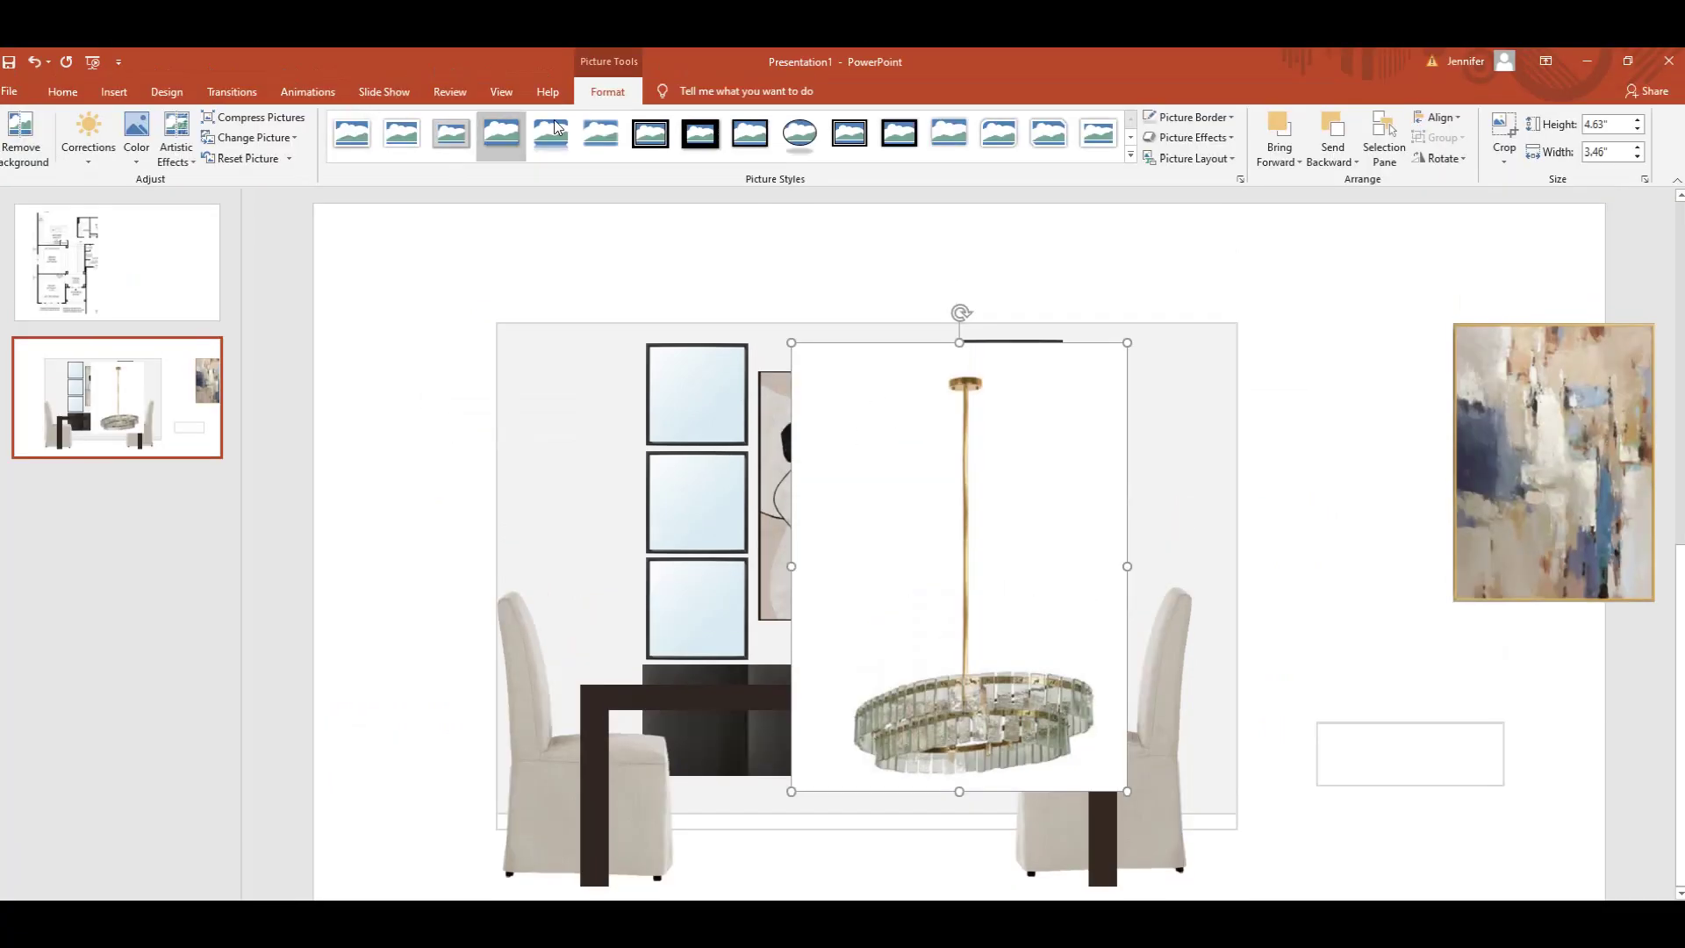
click(39, 150)
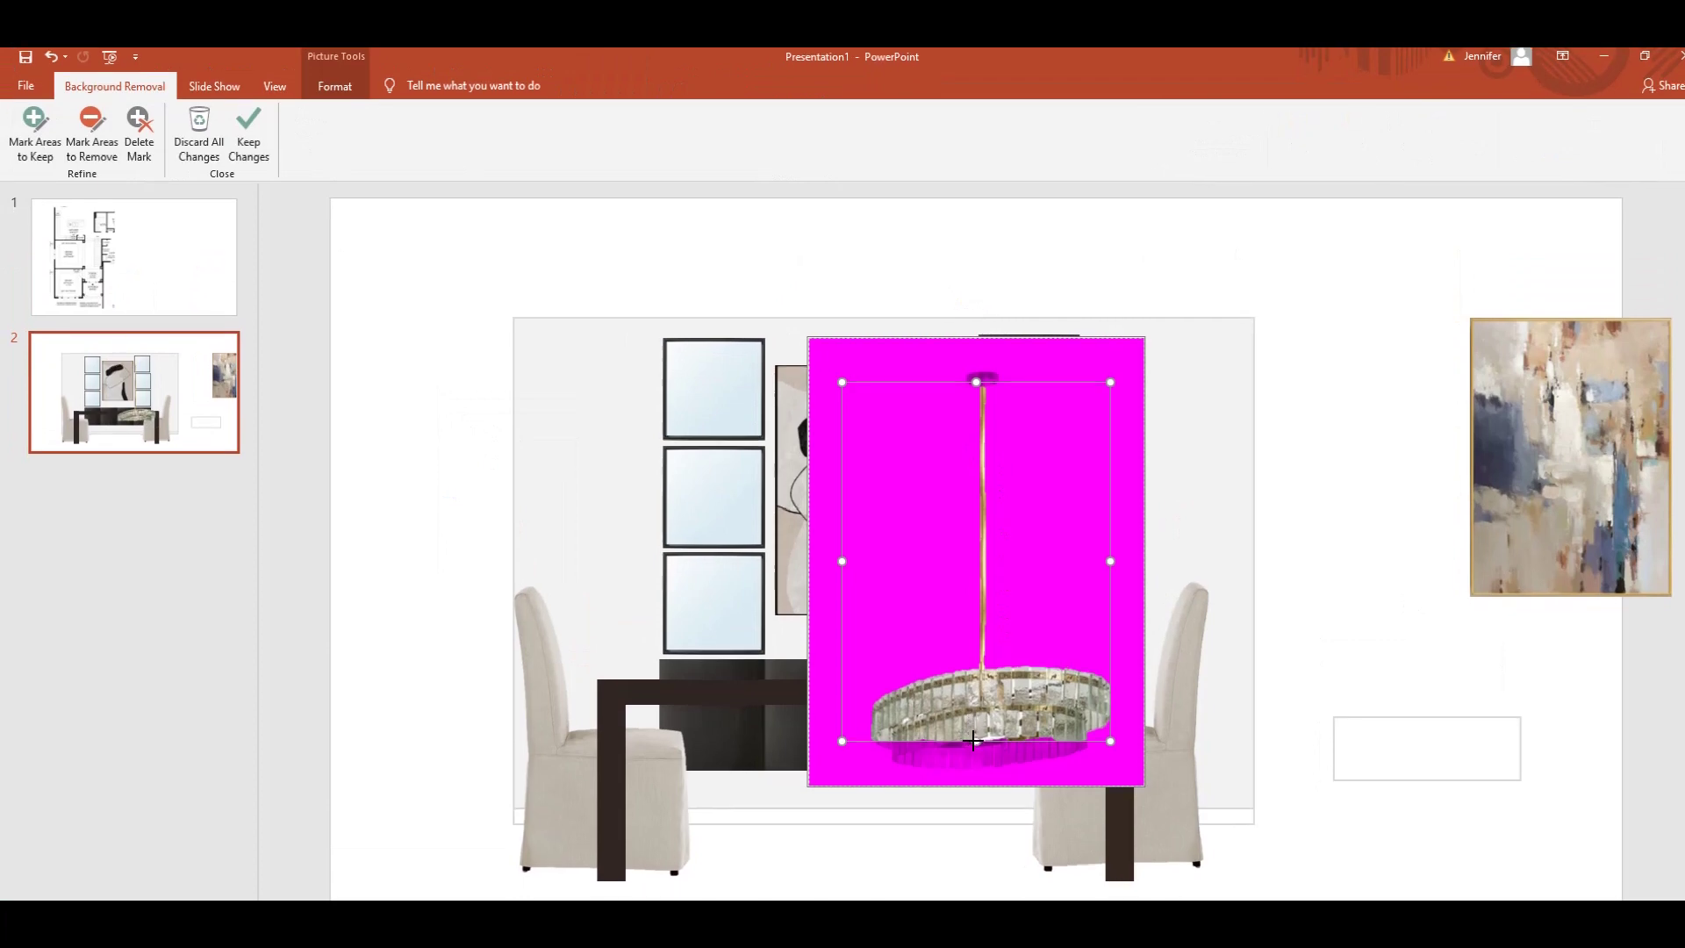
mouse_move(977, 746)
mouse_down()
mouse_move(976, 779)
mouse_move(976, 741)
mouse_up()
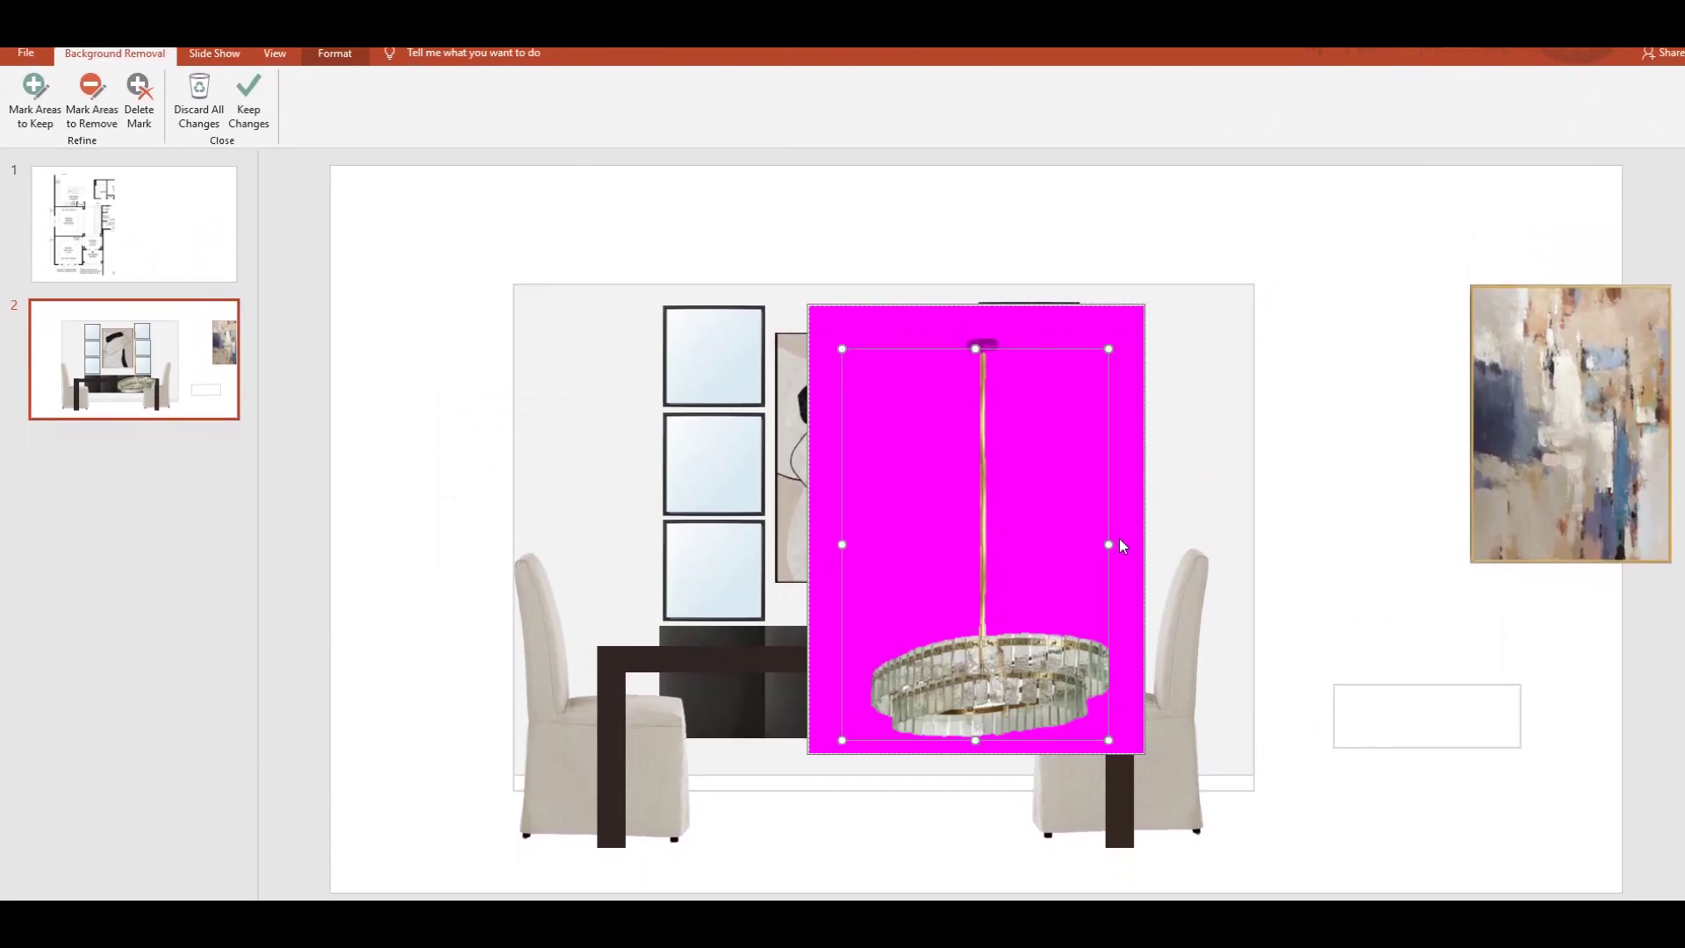
drag(1111, 544, 1123, 544)
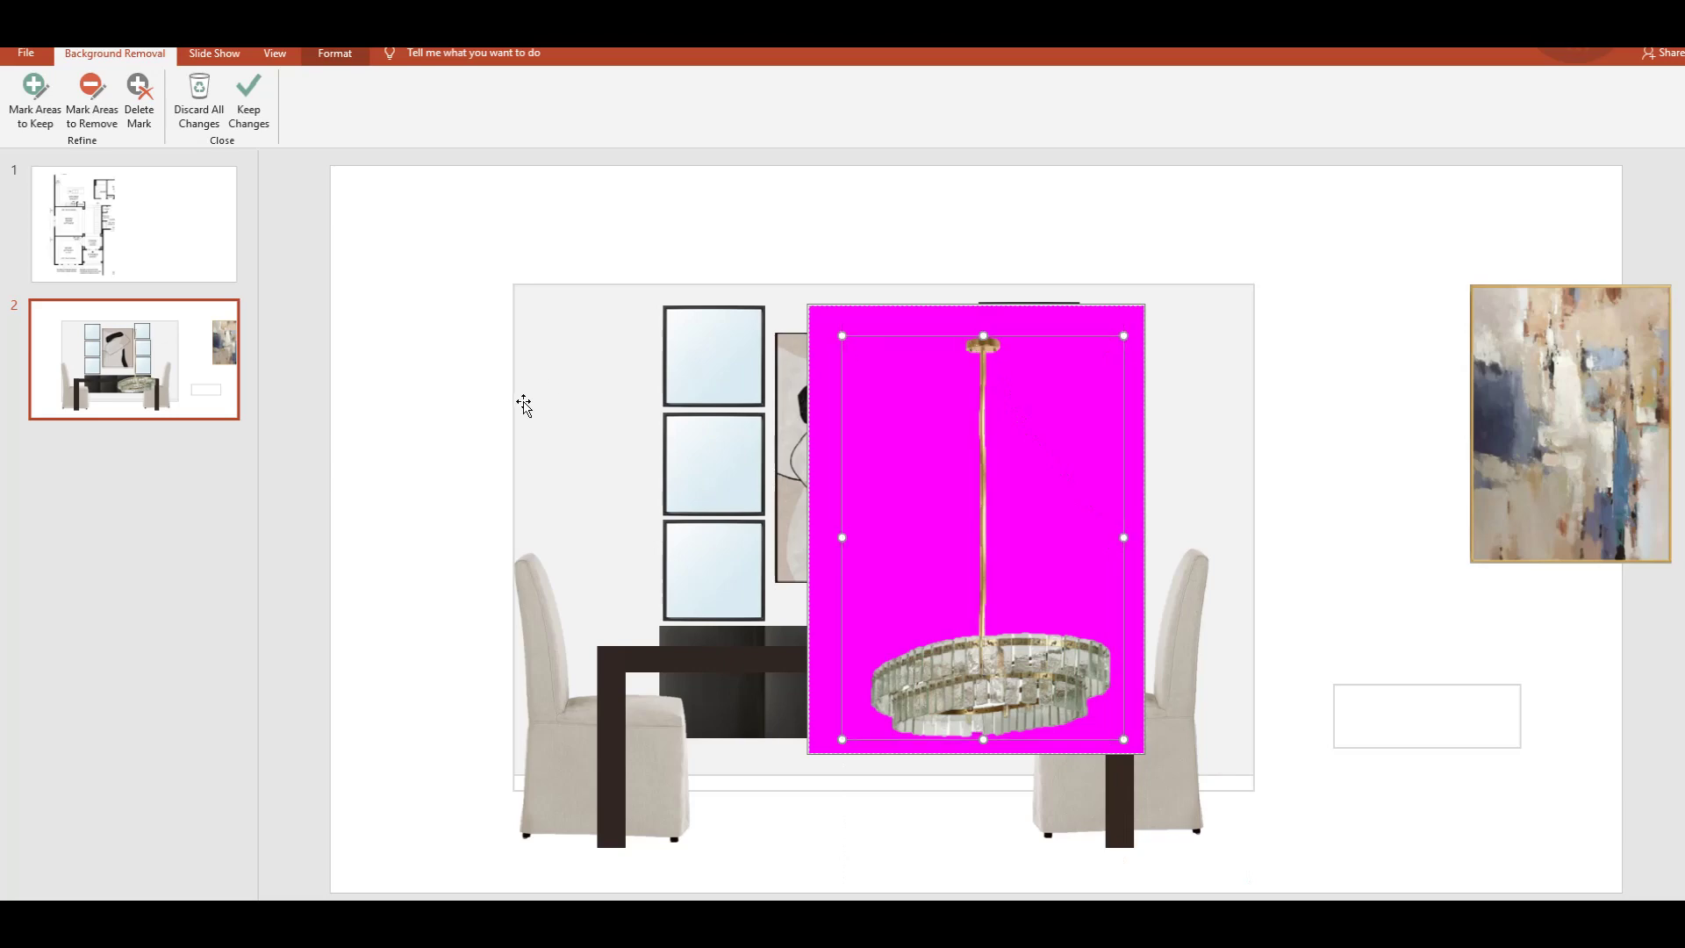
click(452, 410)
drag(1015, 691, 861, 510)
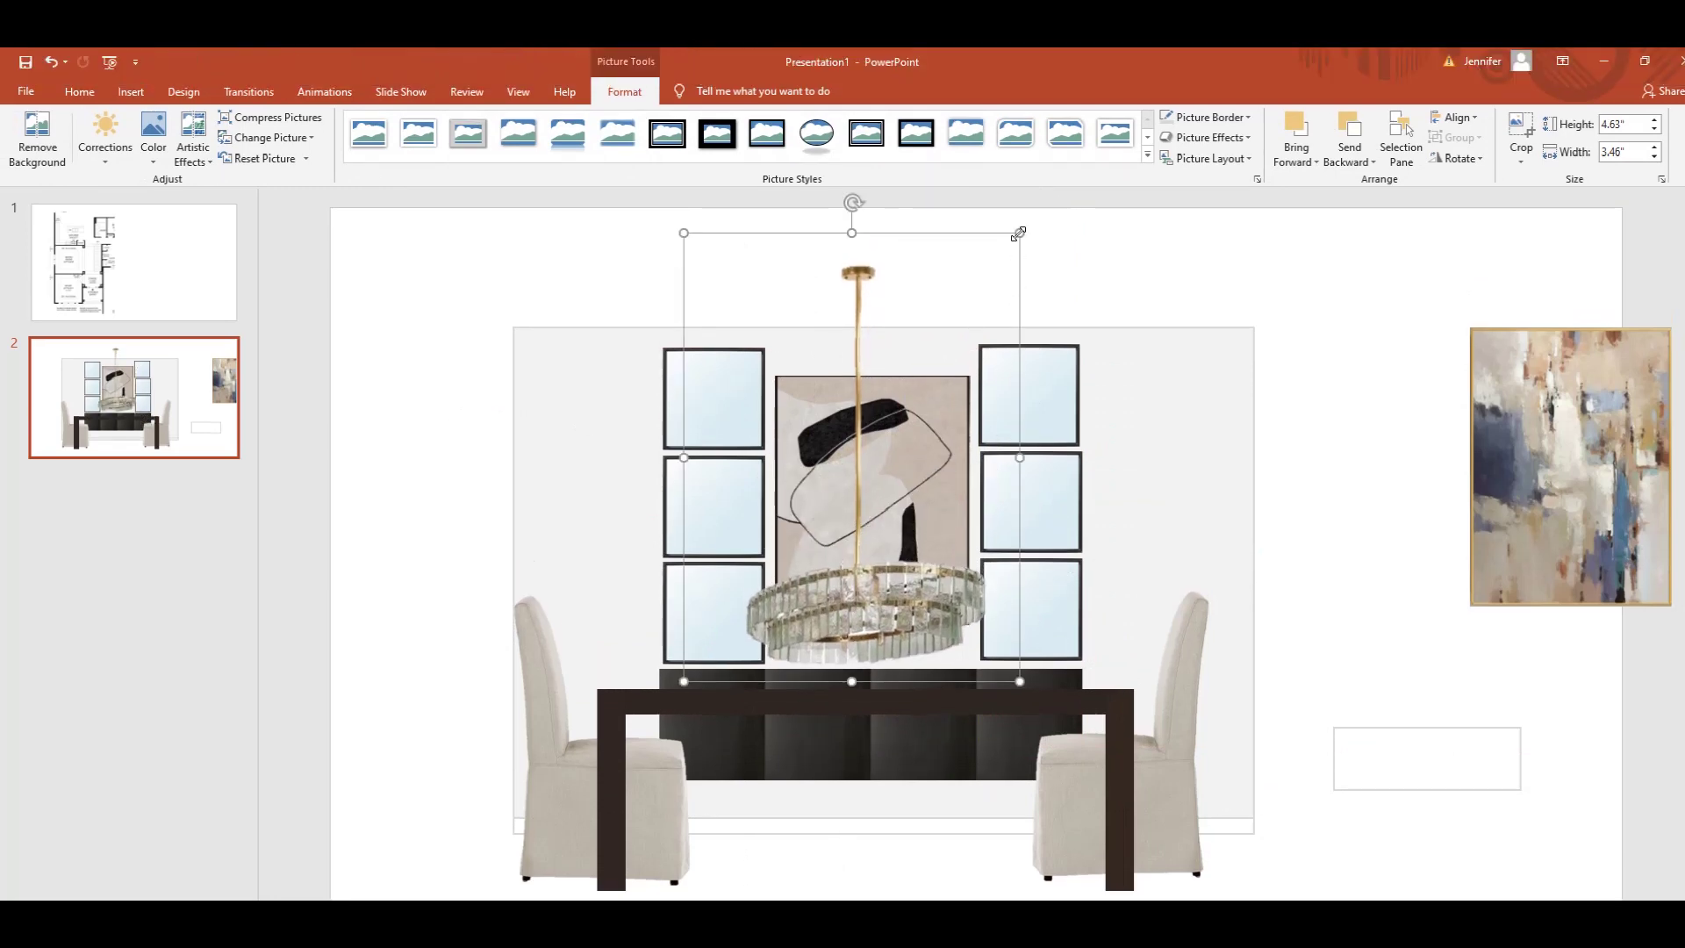
- Resize the chandelier and position it lower over the centre artwork
drag(1018, 234, 969, 299)
drag(861, 479, 812, 501)
drag(873, 301, 936, 276)
drag(772, 505, 880, 366)
click(1316, 406)
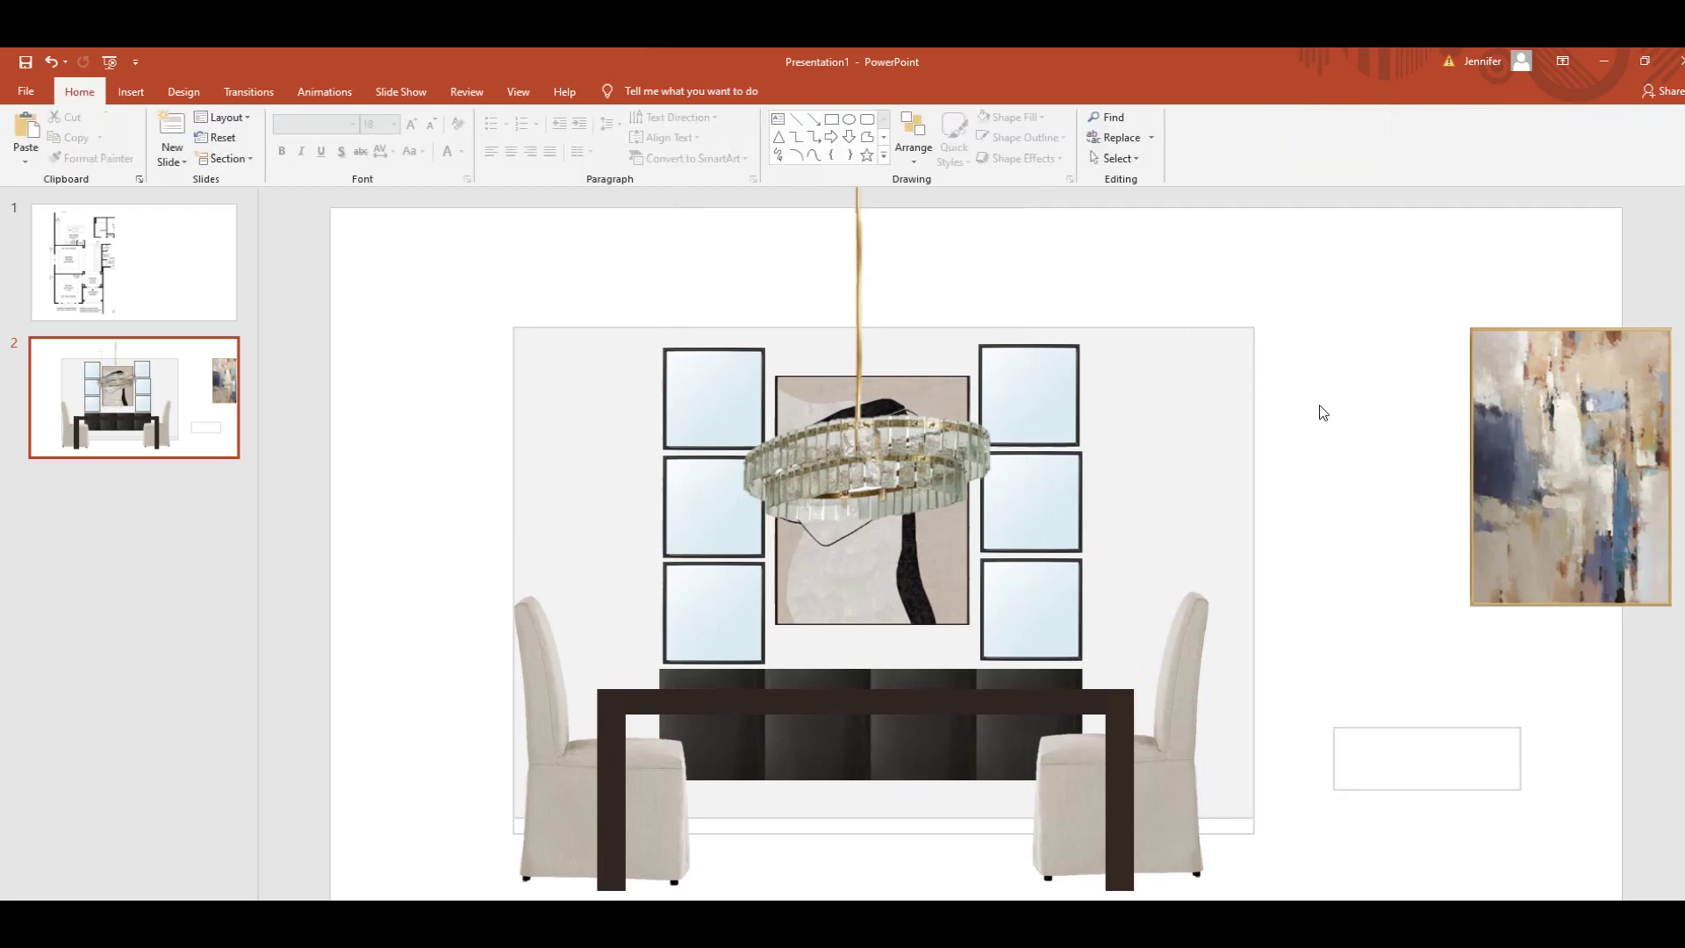
click(925, 457)
click(925, 457)
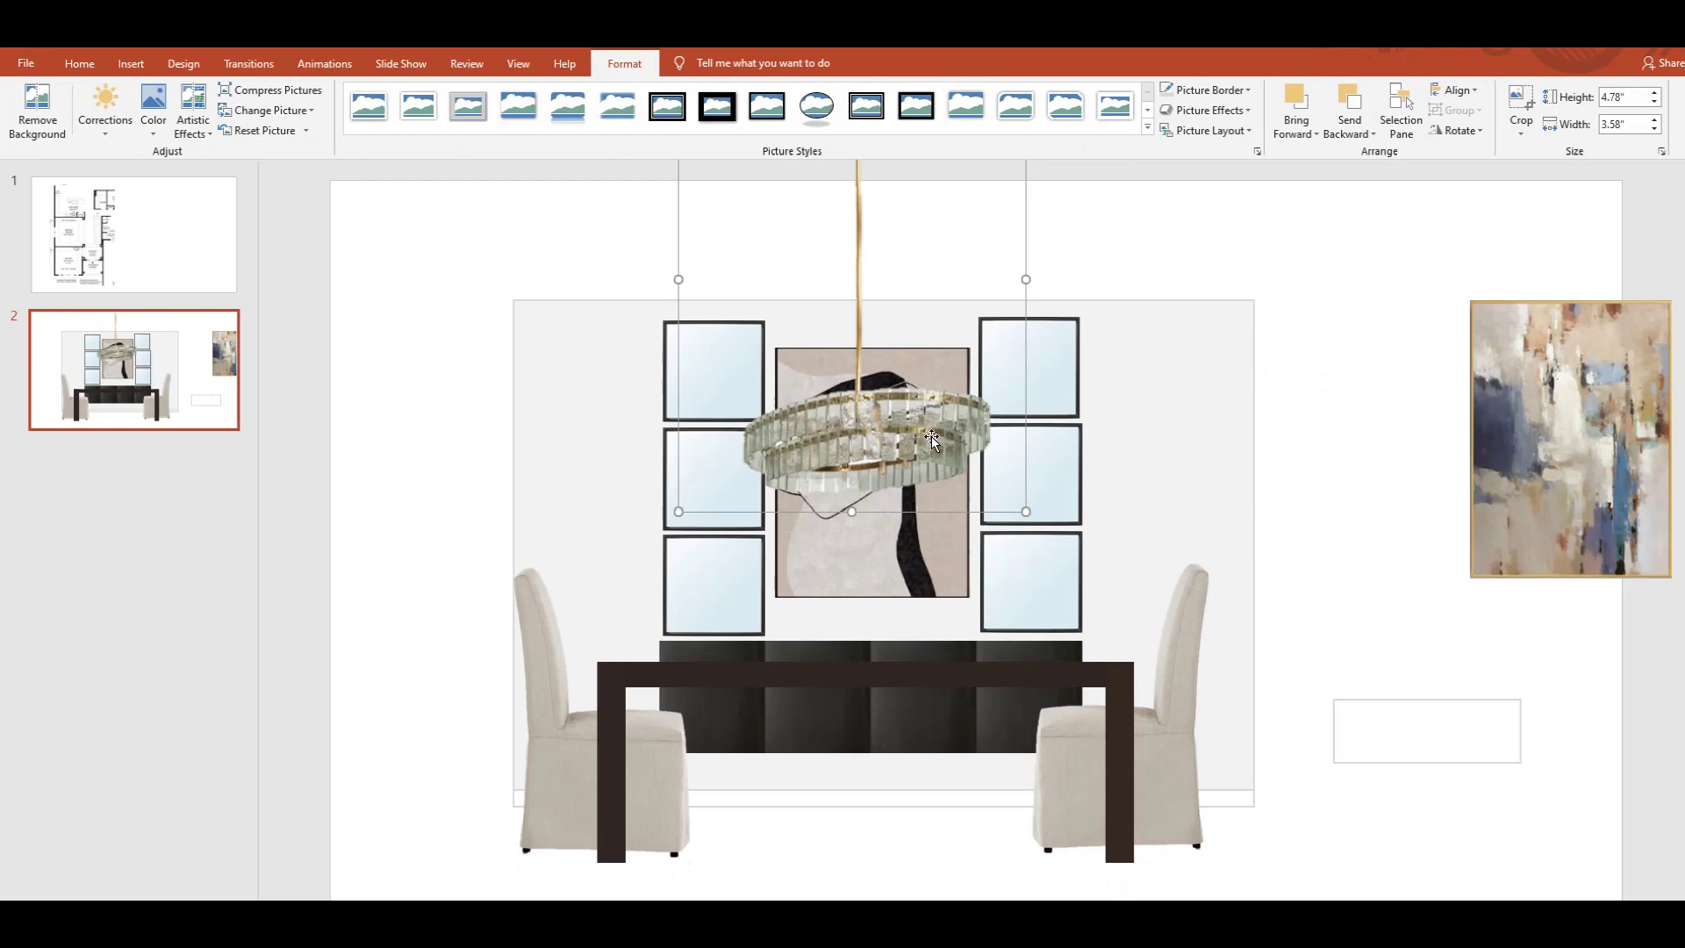
drag(888, 417, 552, 538)
- Crop the chandelier's top edge down to the ring, leaving a 1.28" by 3.58" picture
right_click(553, 538)
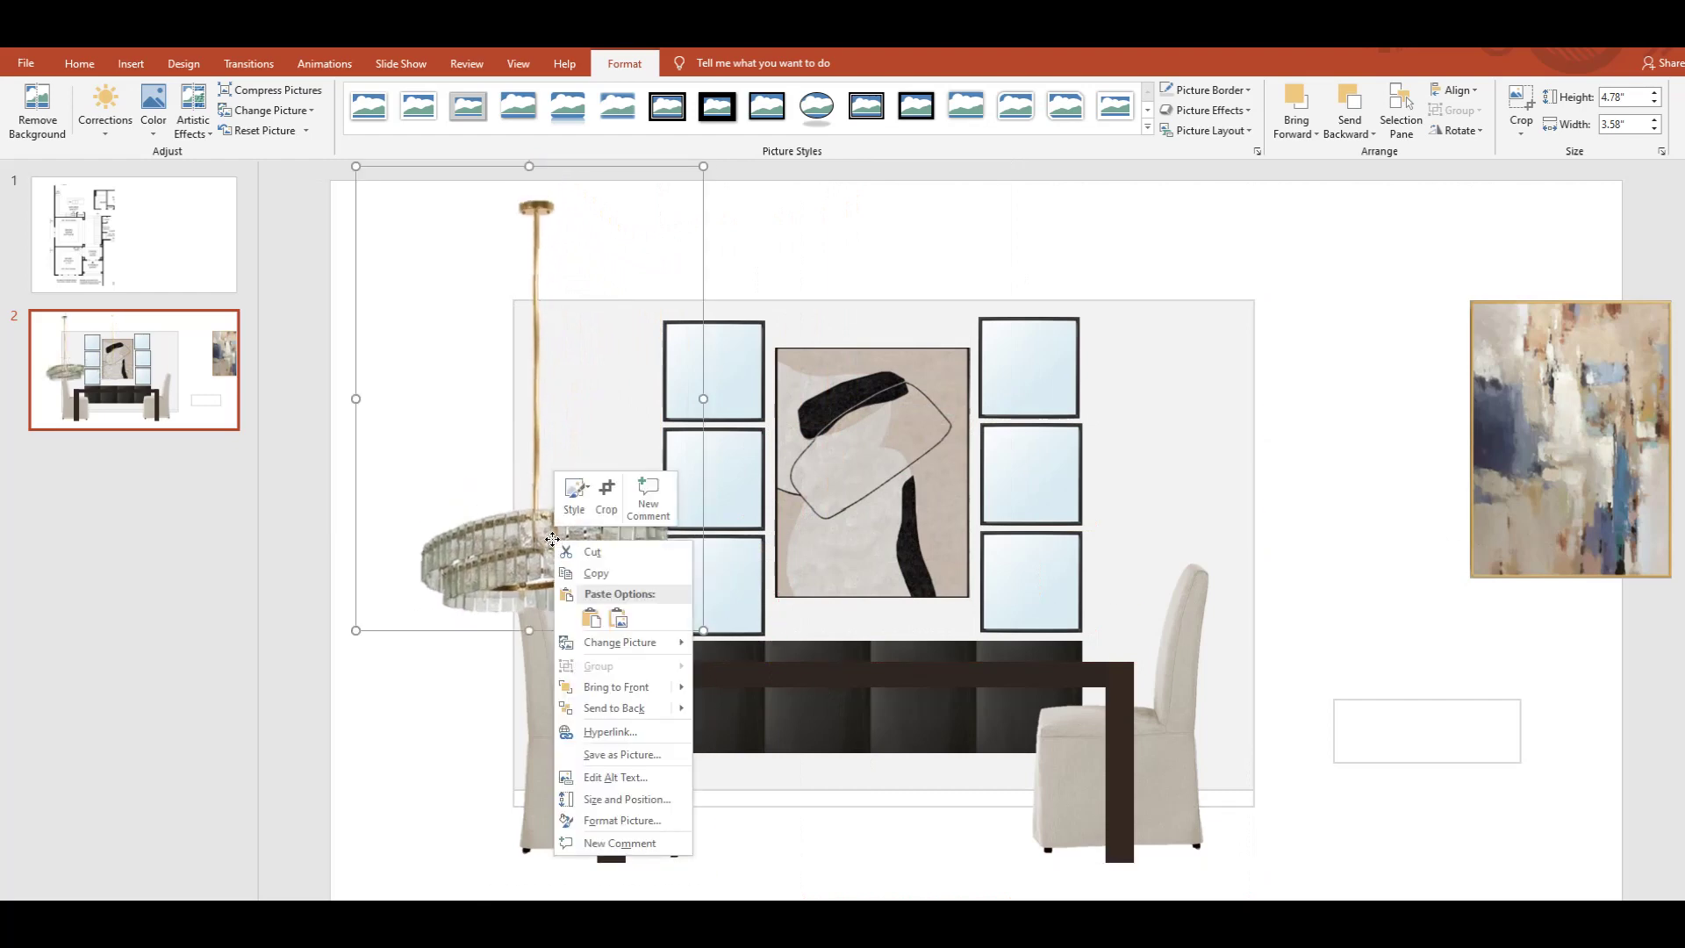
click(606, 499)
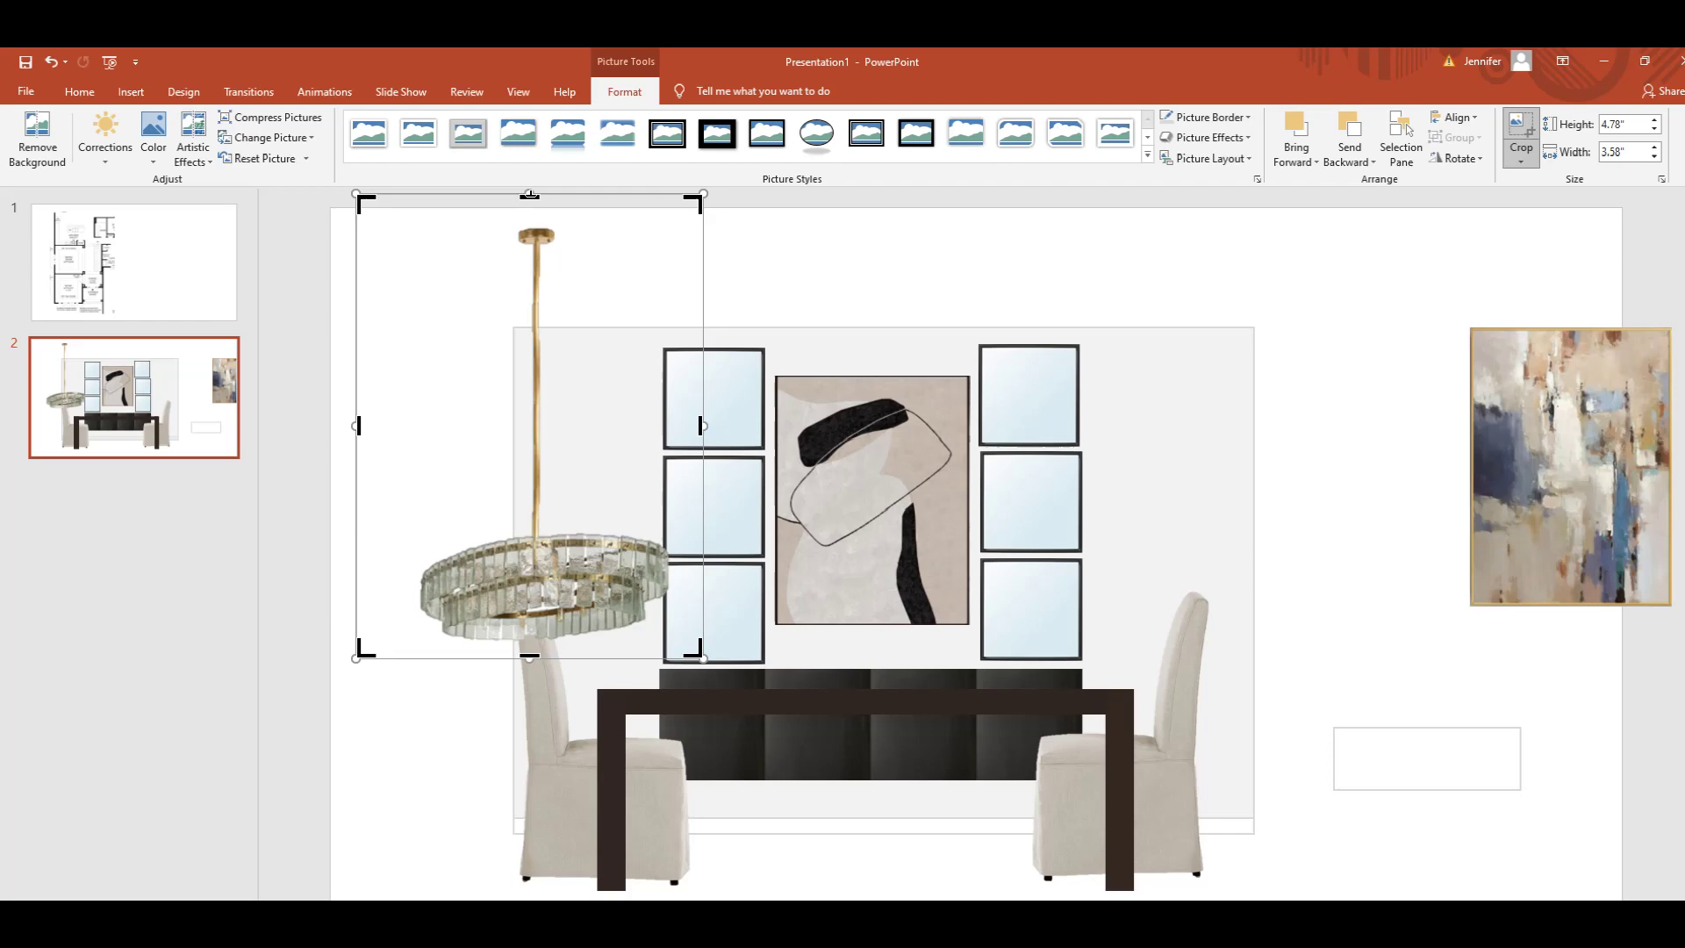
mouse_move(529, 195)
mouse_down()
mouse_move(515, 357)
mouse_move(531, 536)
mouse_up()
click(910, 271)
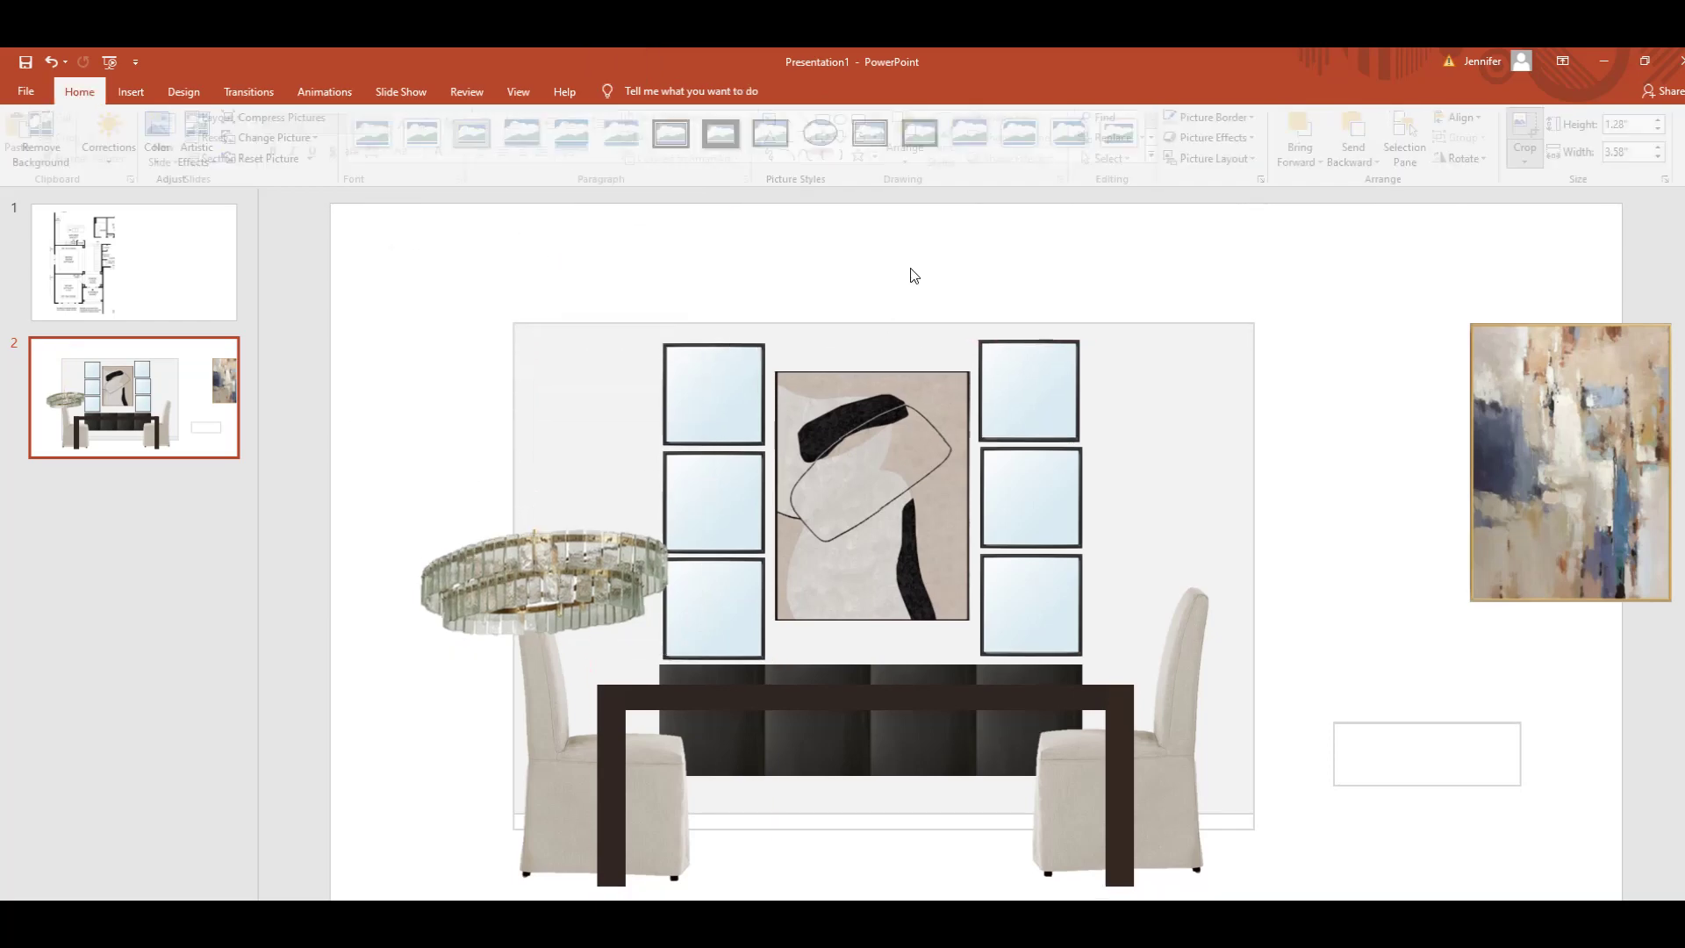
click(592, 560)
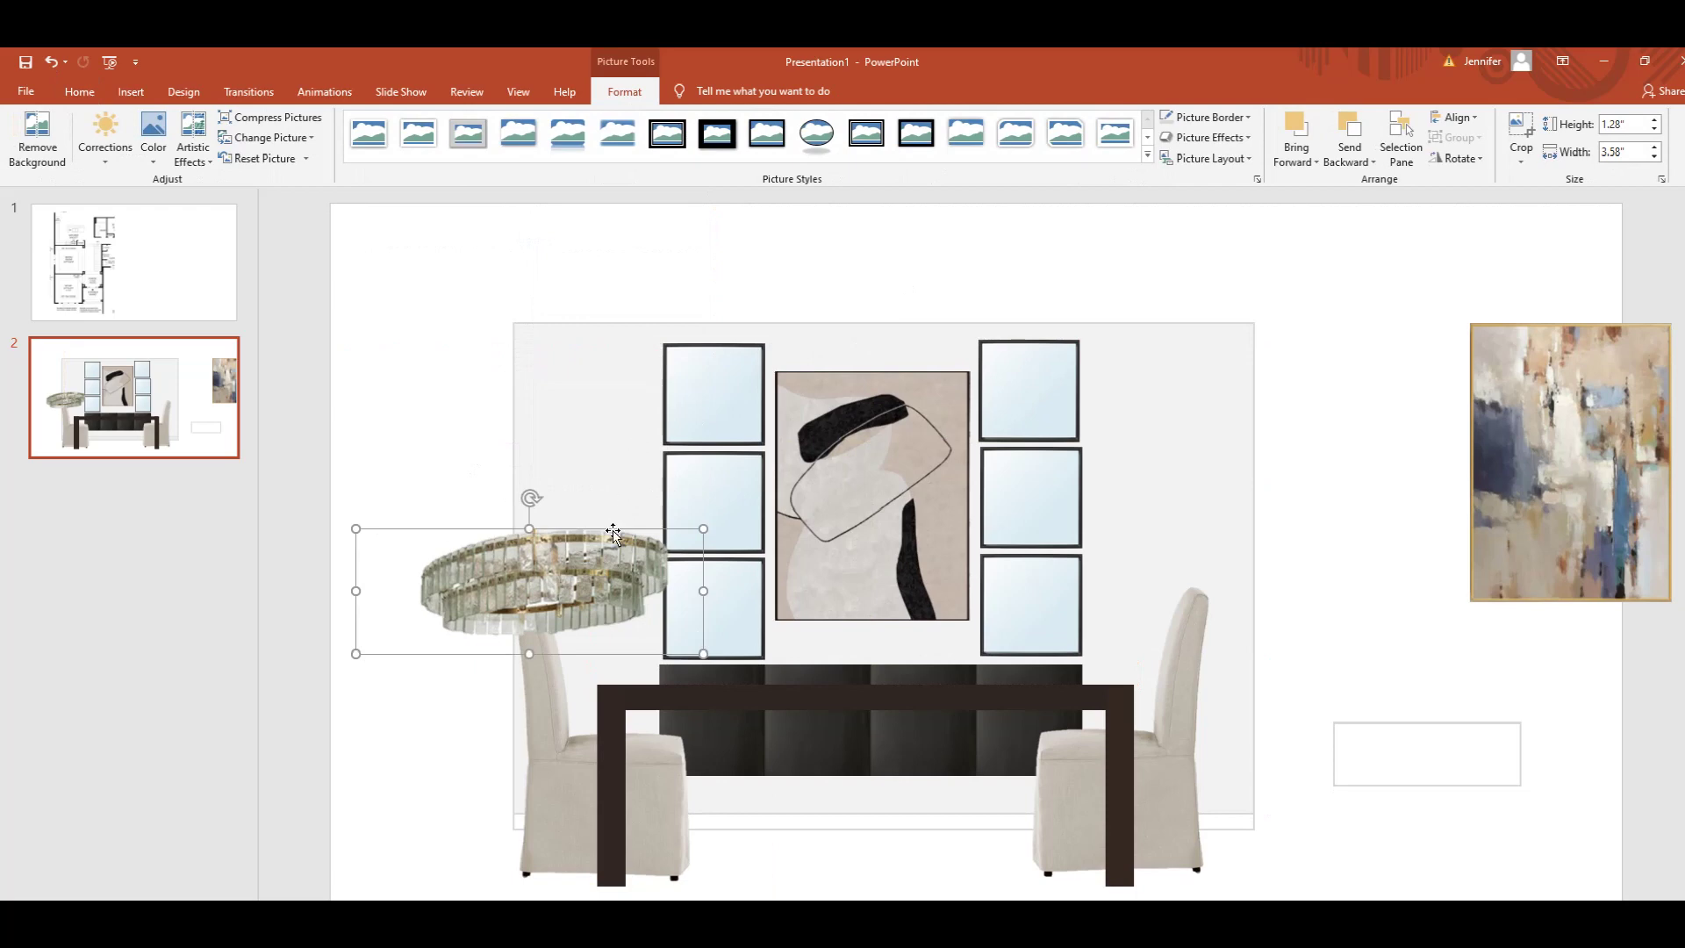
right_click(575, 591)
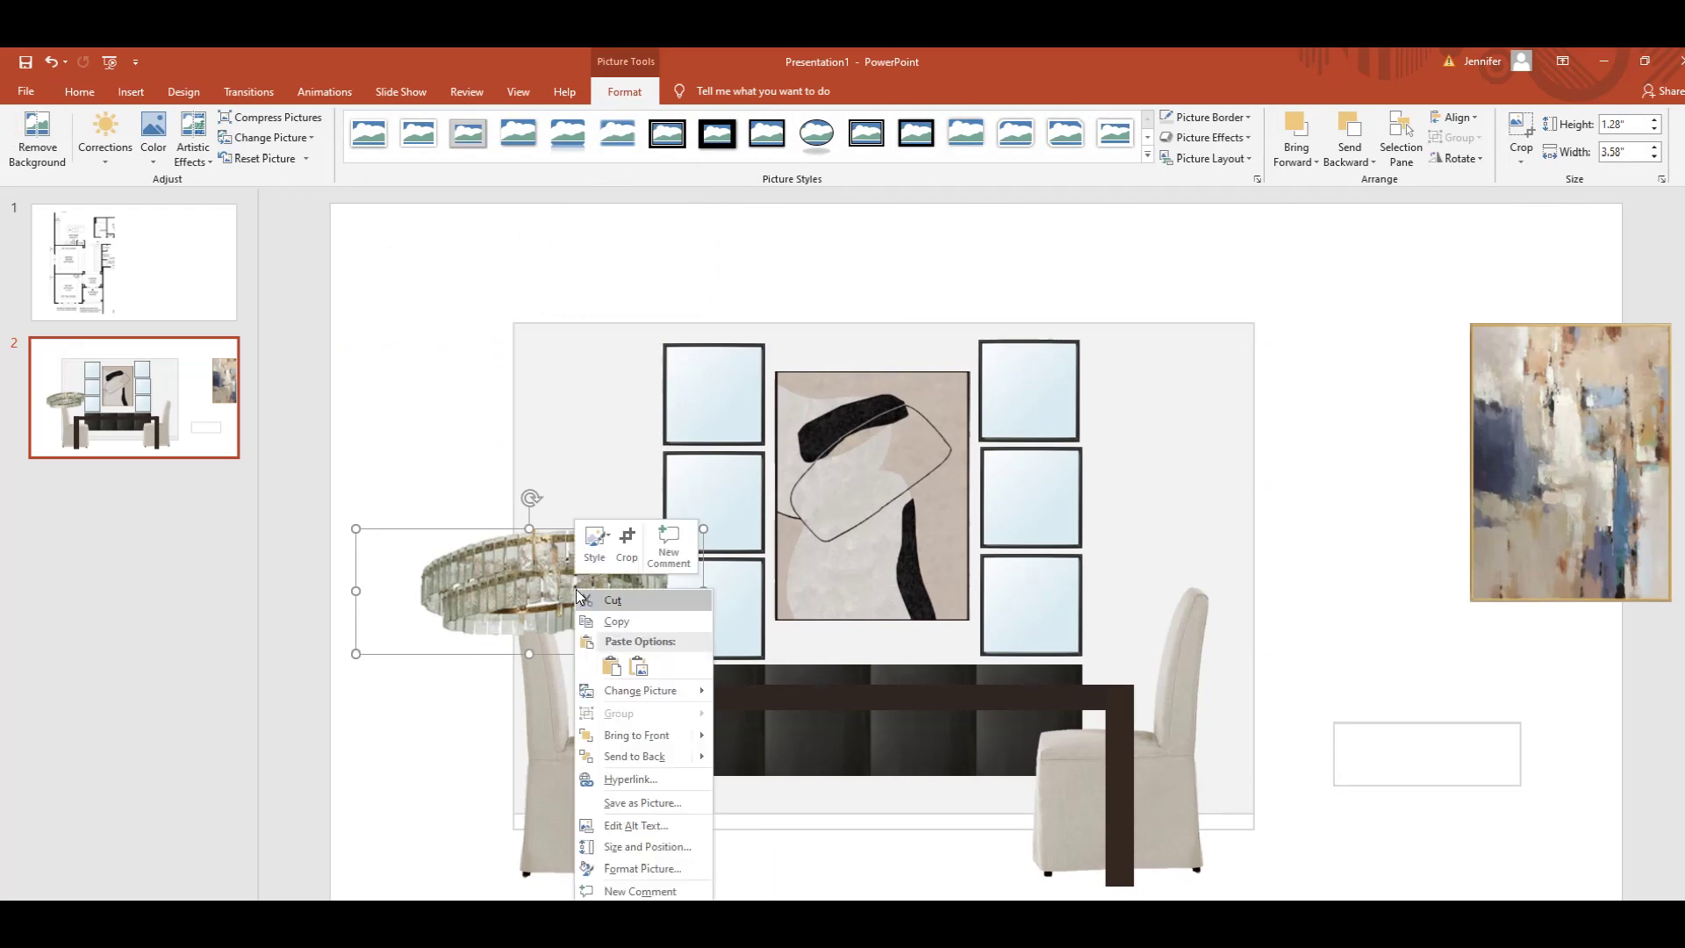
key(Escape)
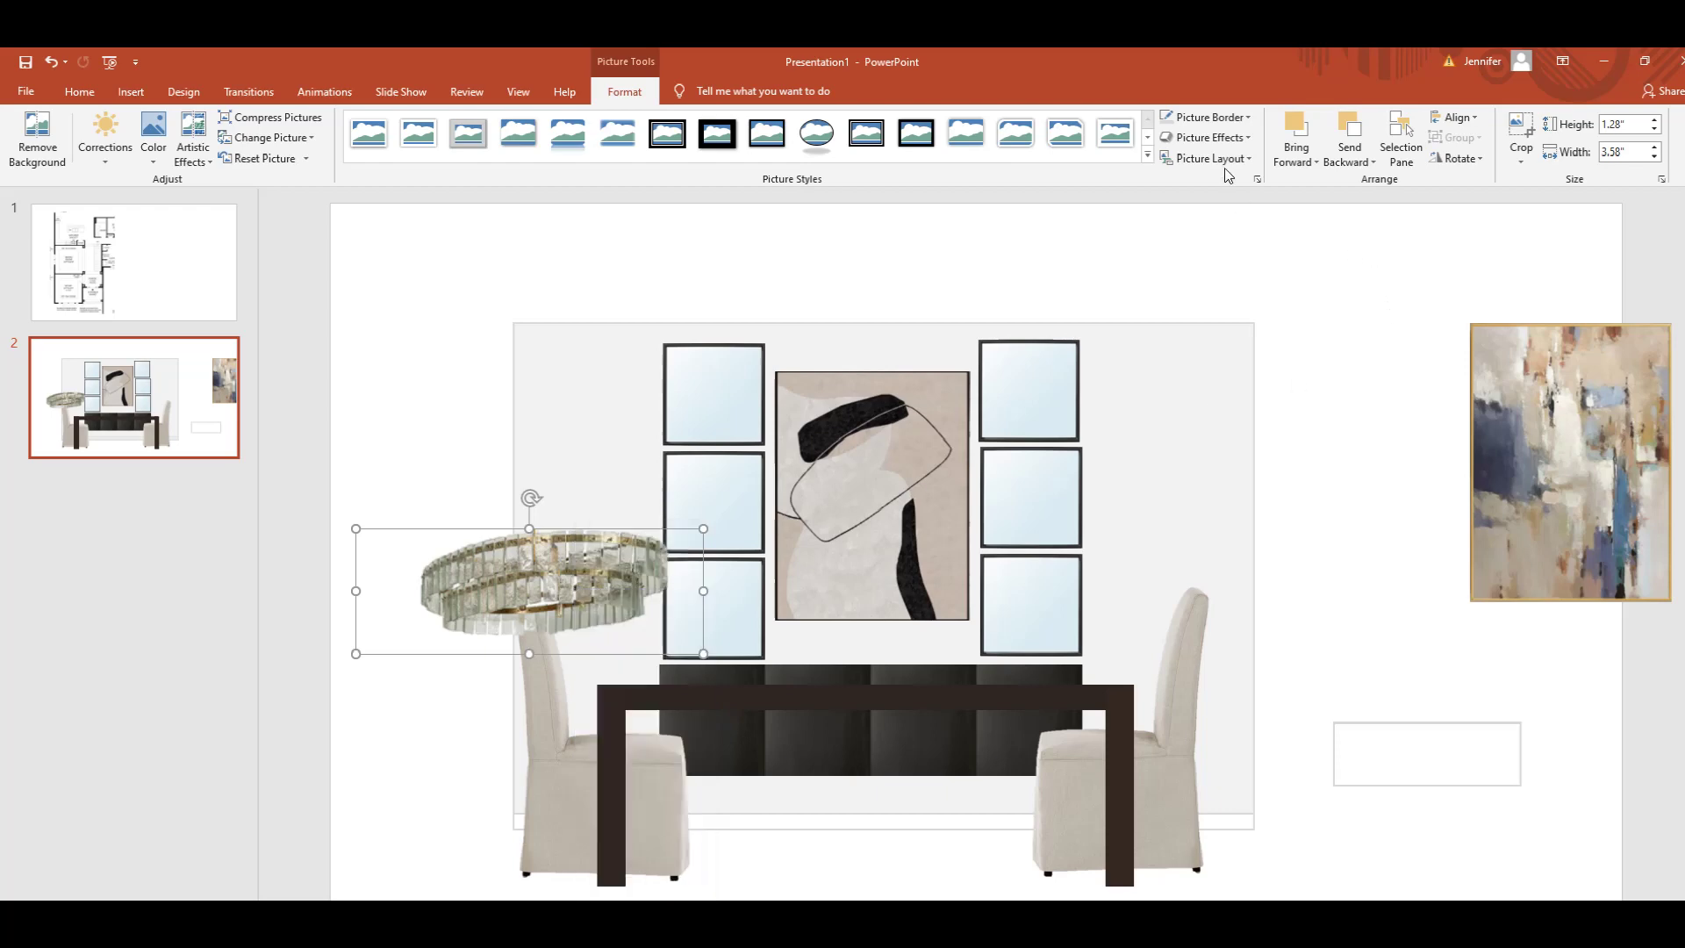
- Set the chandelier's rotation to 5° in Format Picture
click(1471, 160)
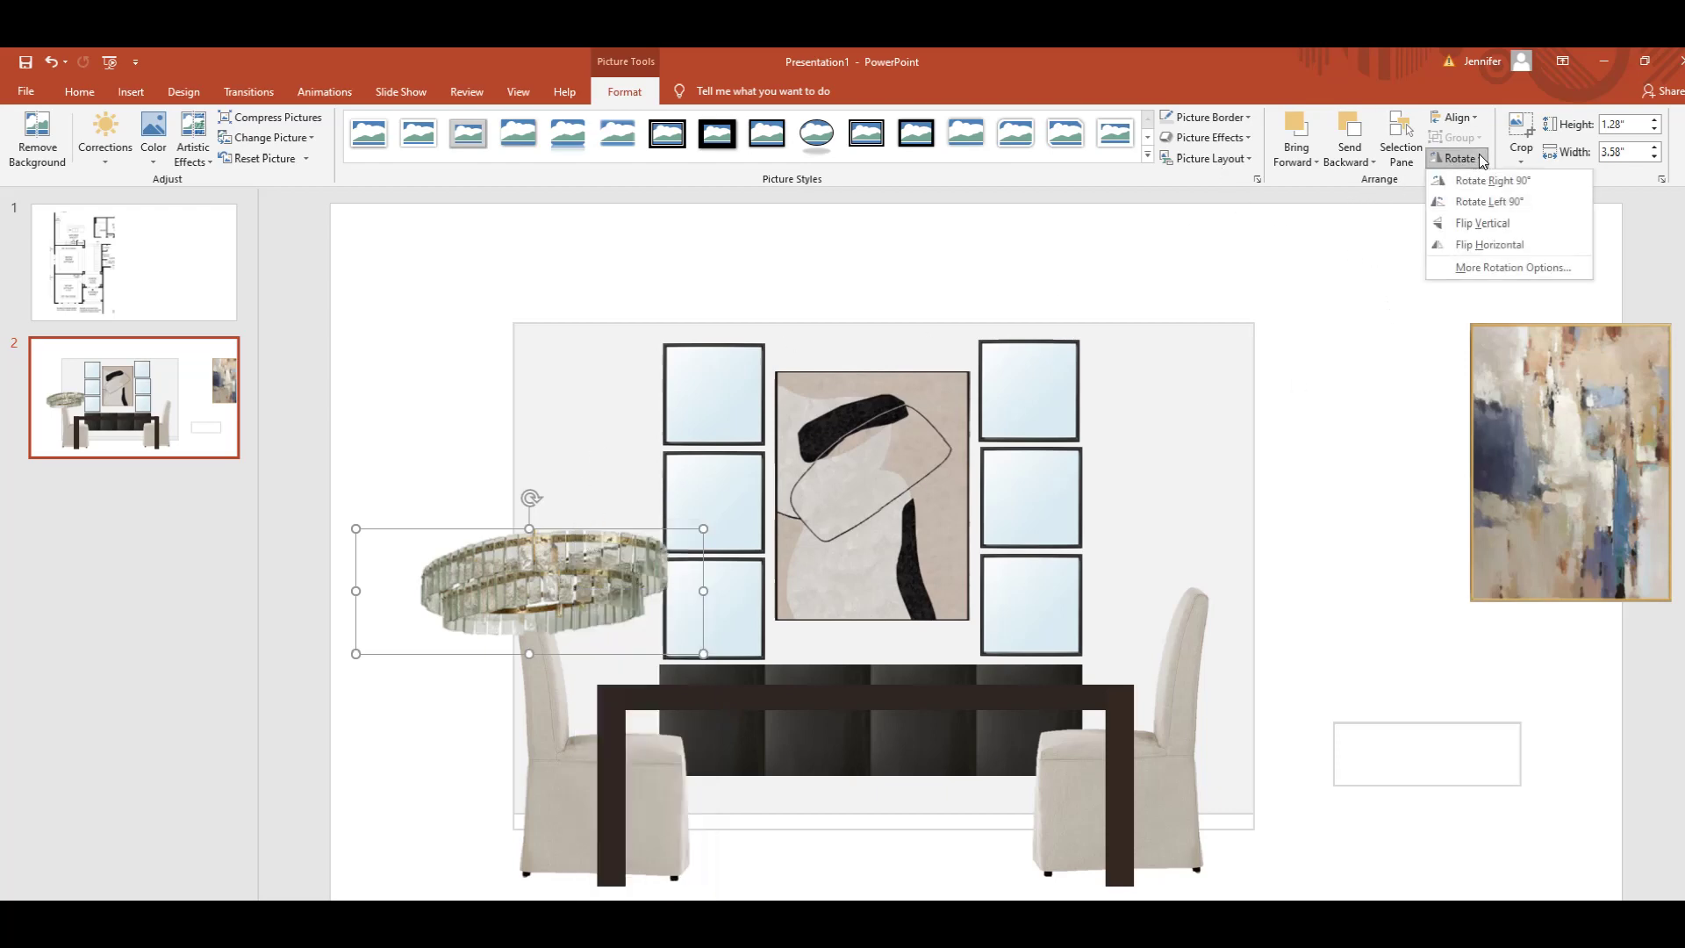
click(1494, 268)
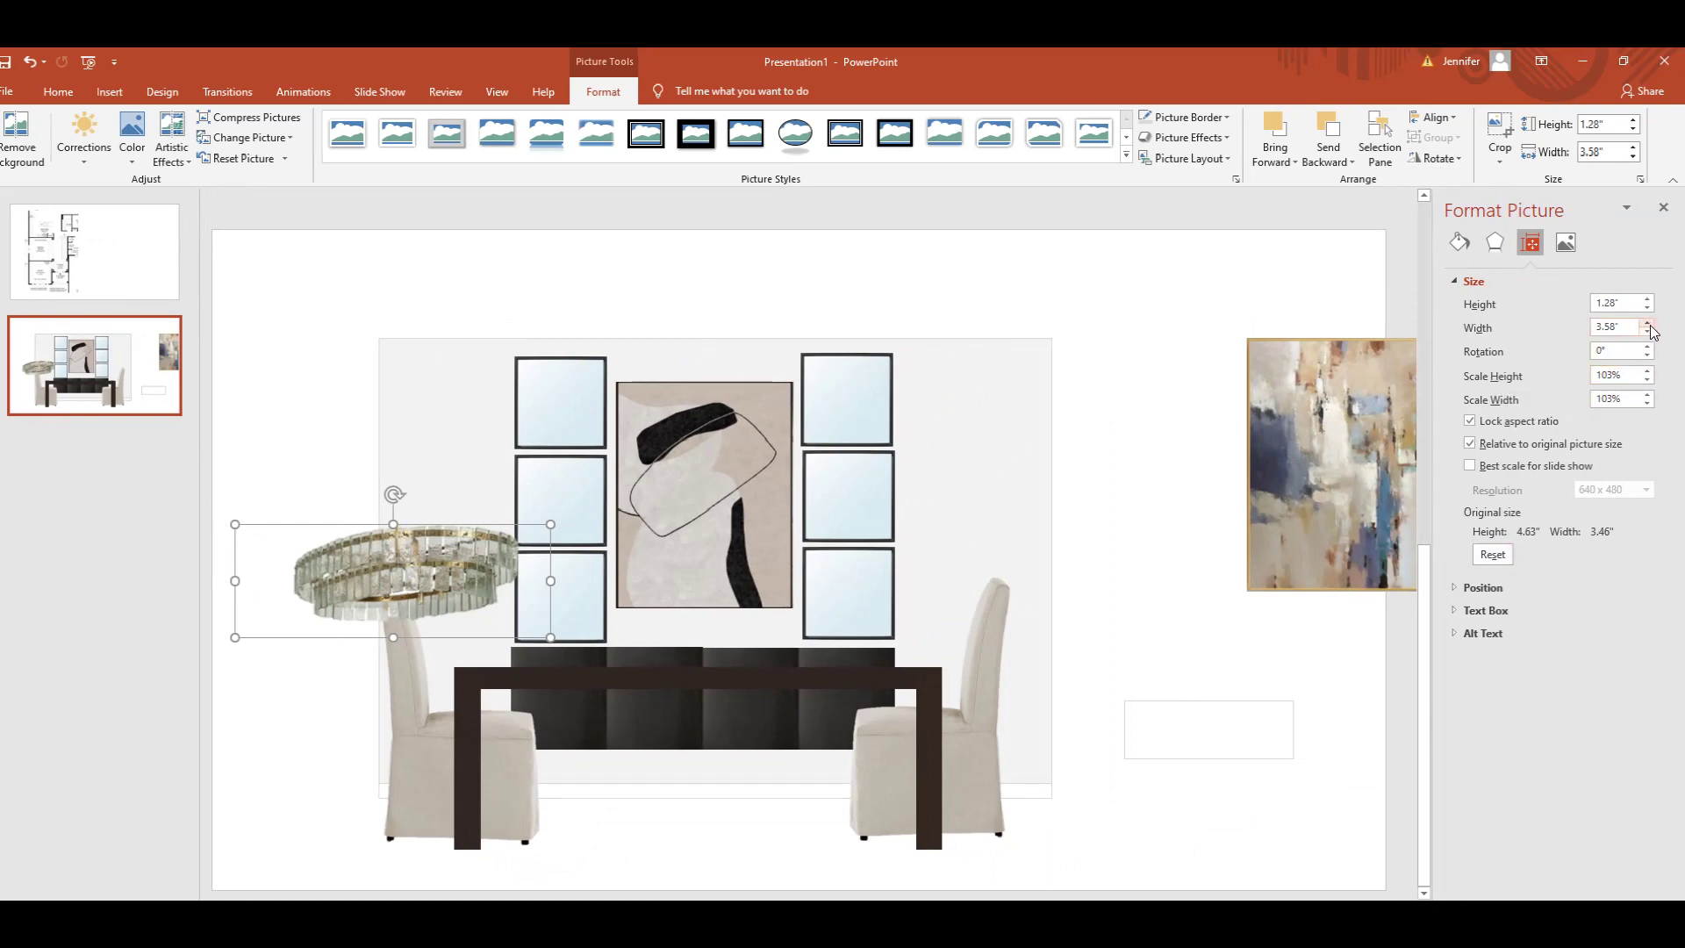
click(1647, 348)
click(1647, 348)
click(1647, 348)
click(1647, 347)
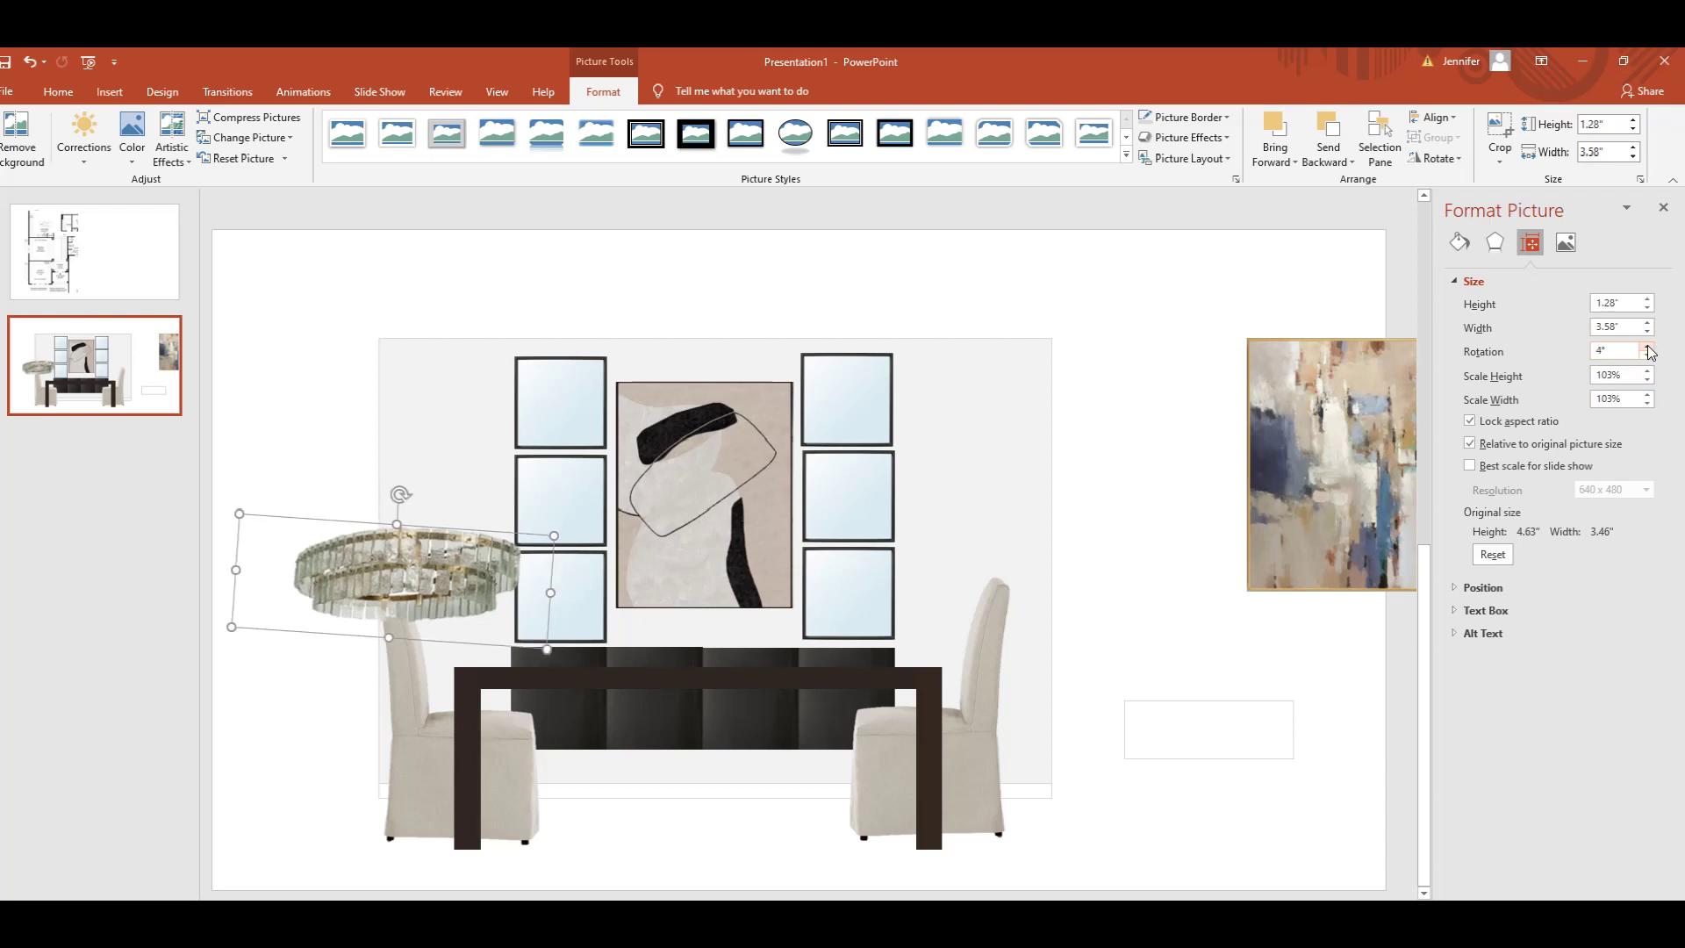
click(1647, 348)
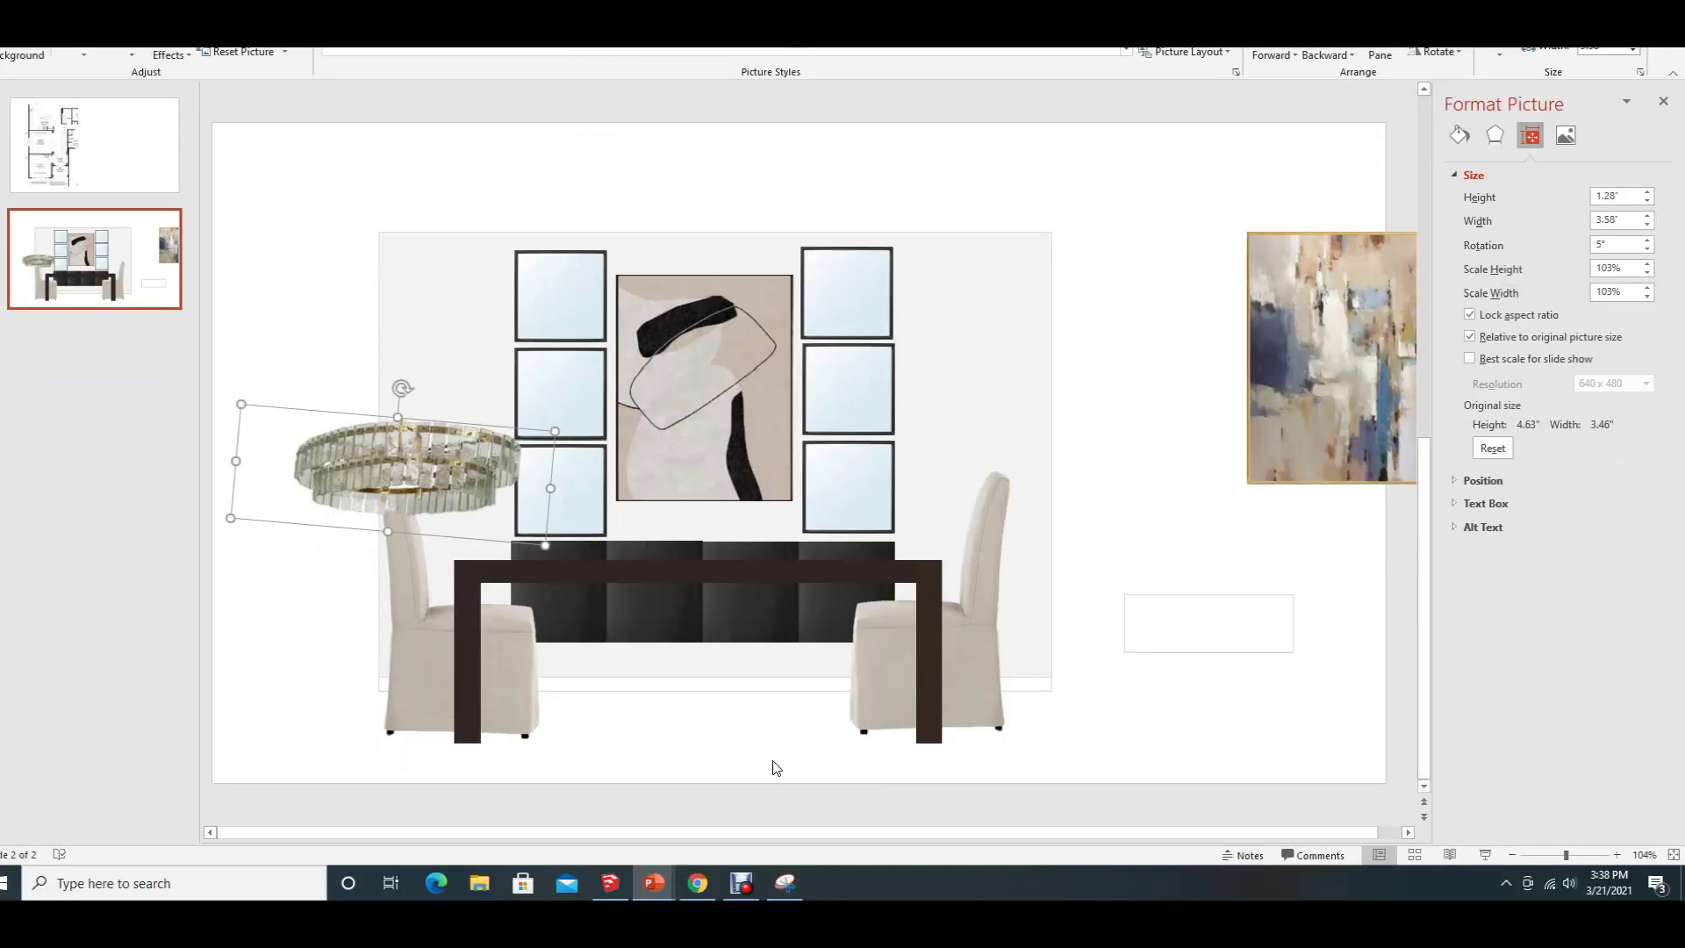
- Drag the tilted chandelier onto the centre artwork between the mirror columns
click(772, 768)
click(420, 459)
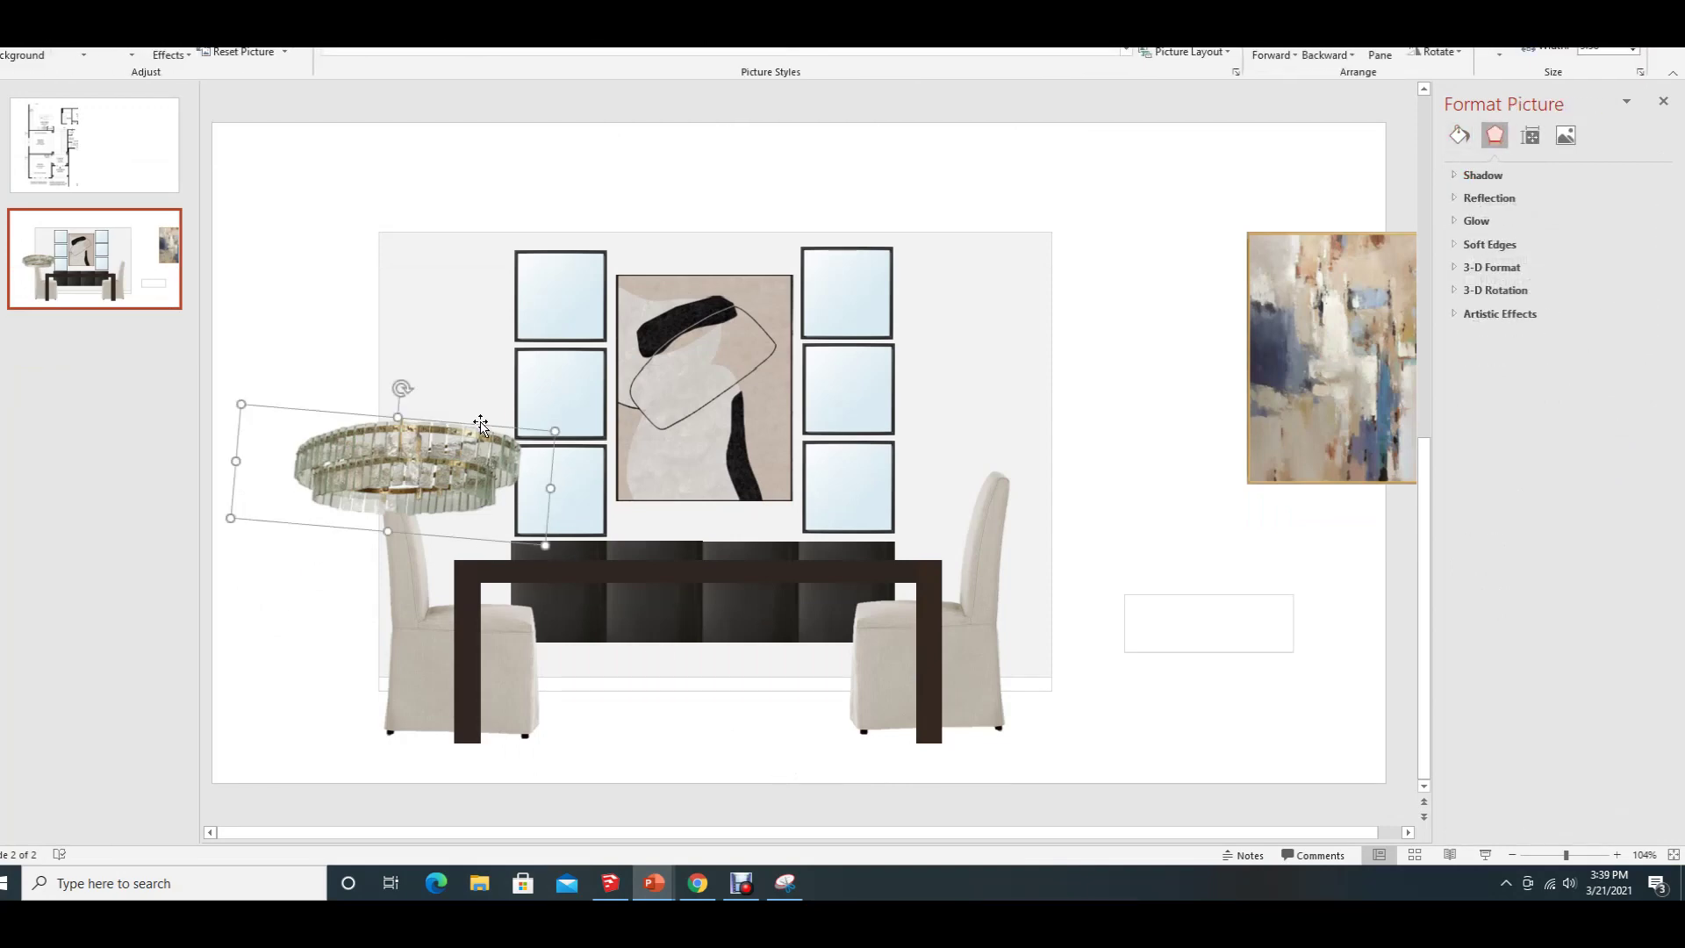
click(328, 317)
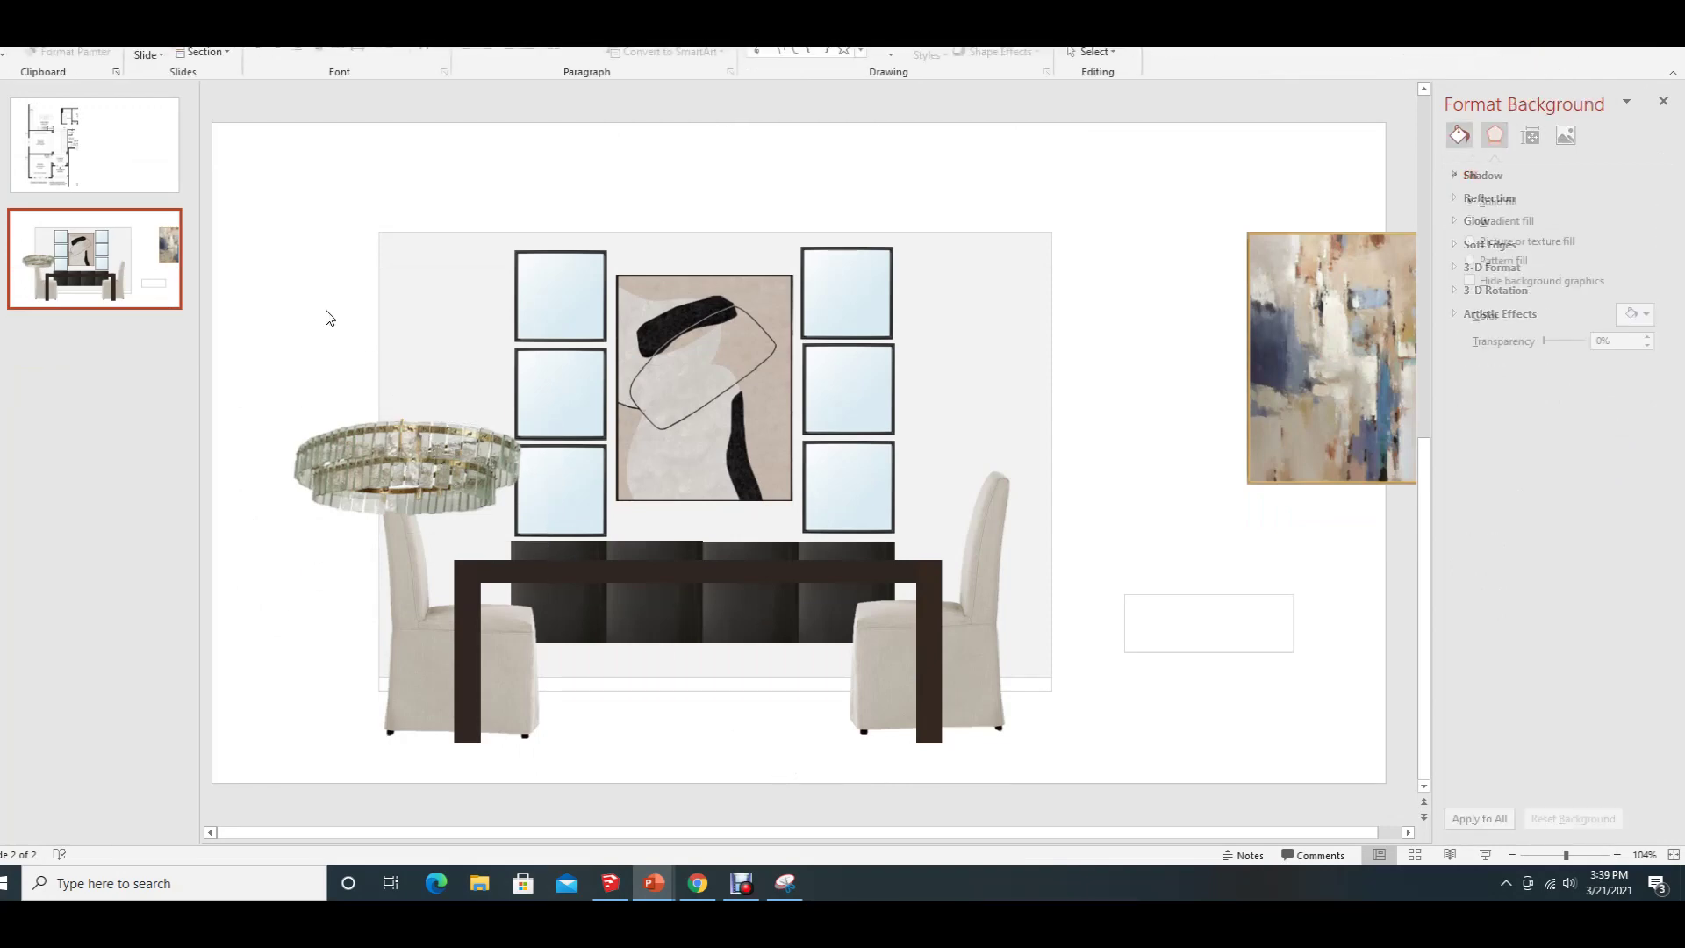
click(407, 466)
drag(406, 466, 694, 359)
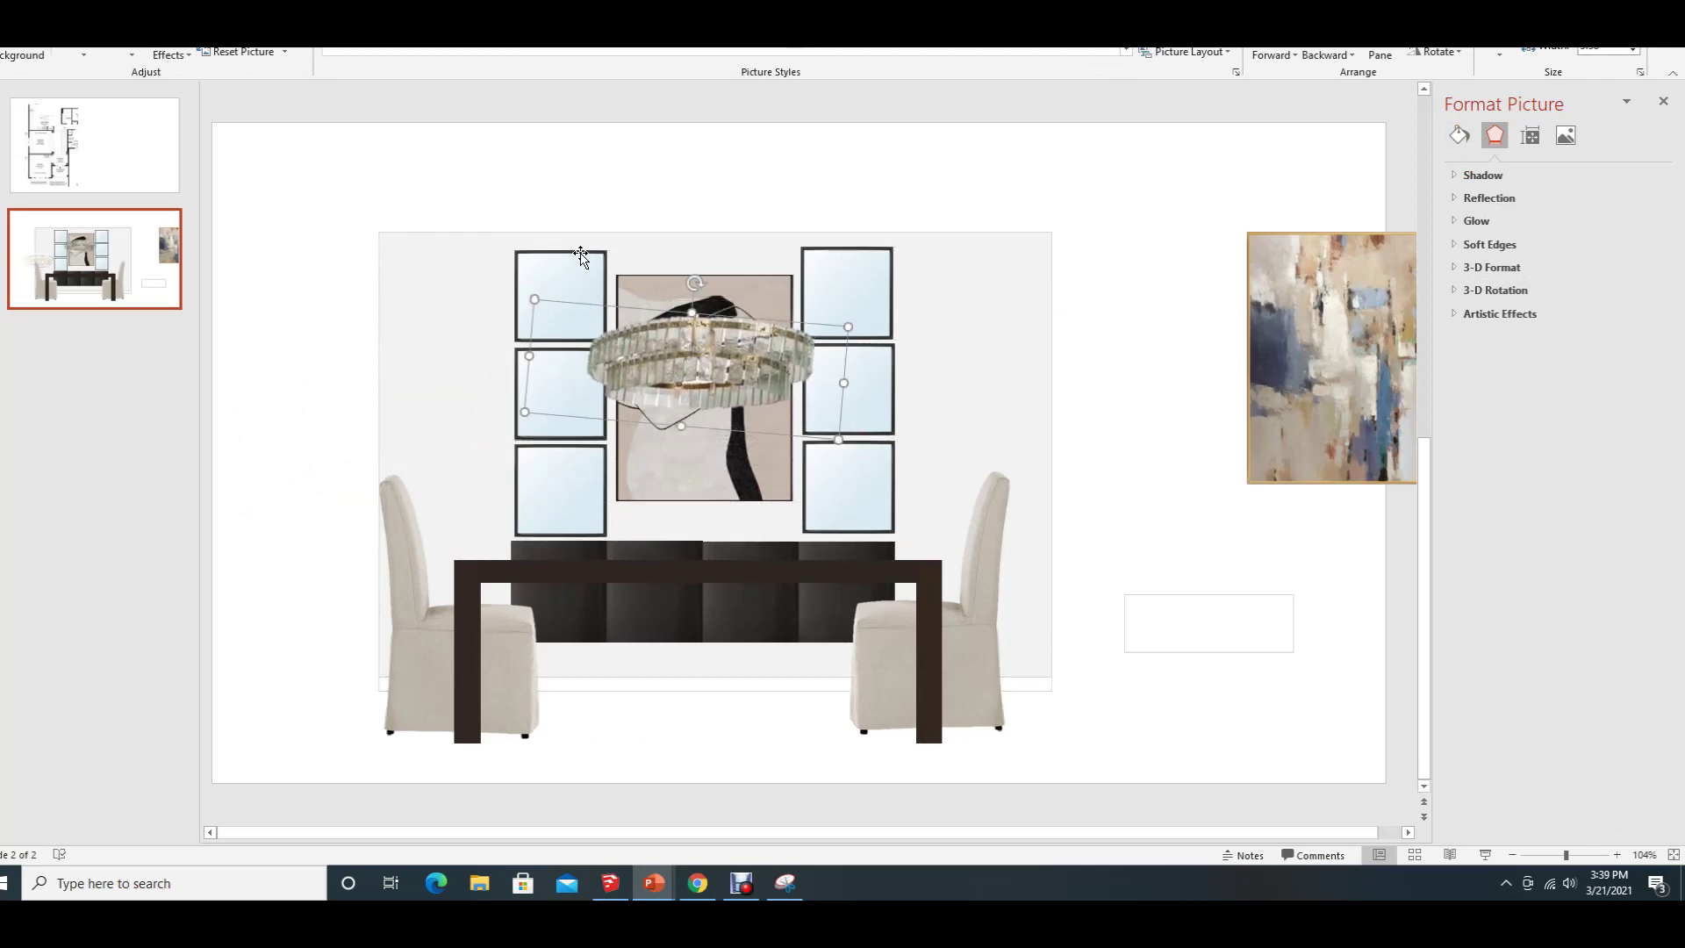
- Draw a vertical line from the chandelier ring up to the slide's top edge
click(356, 186)
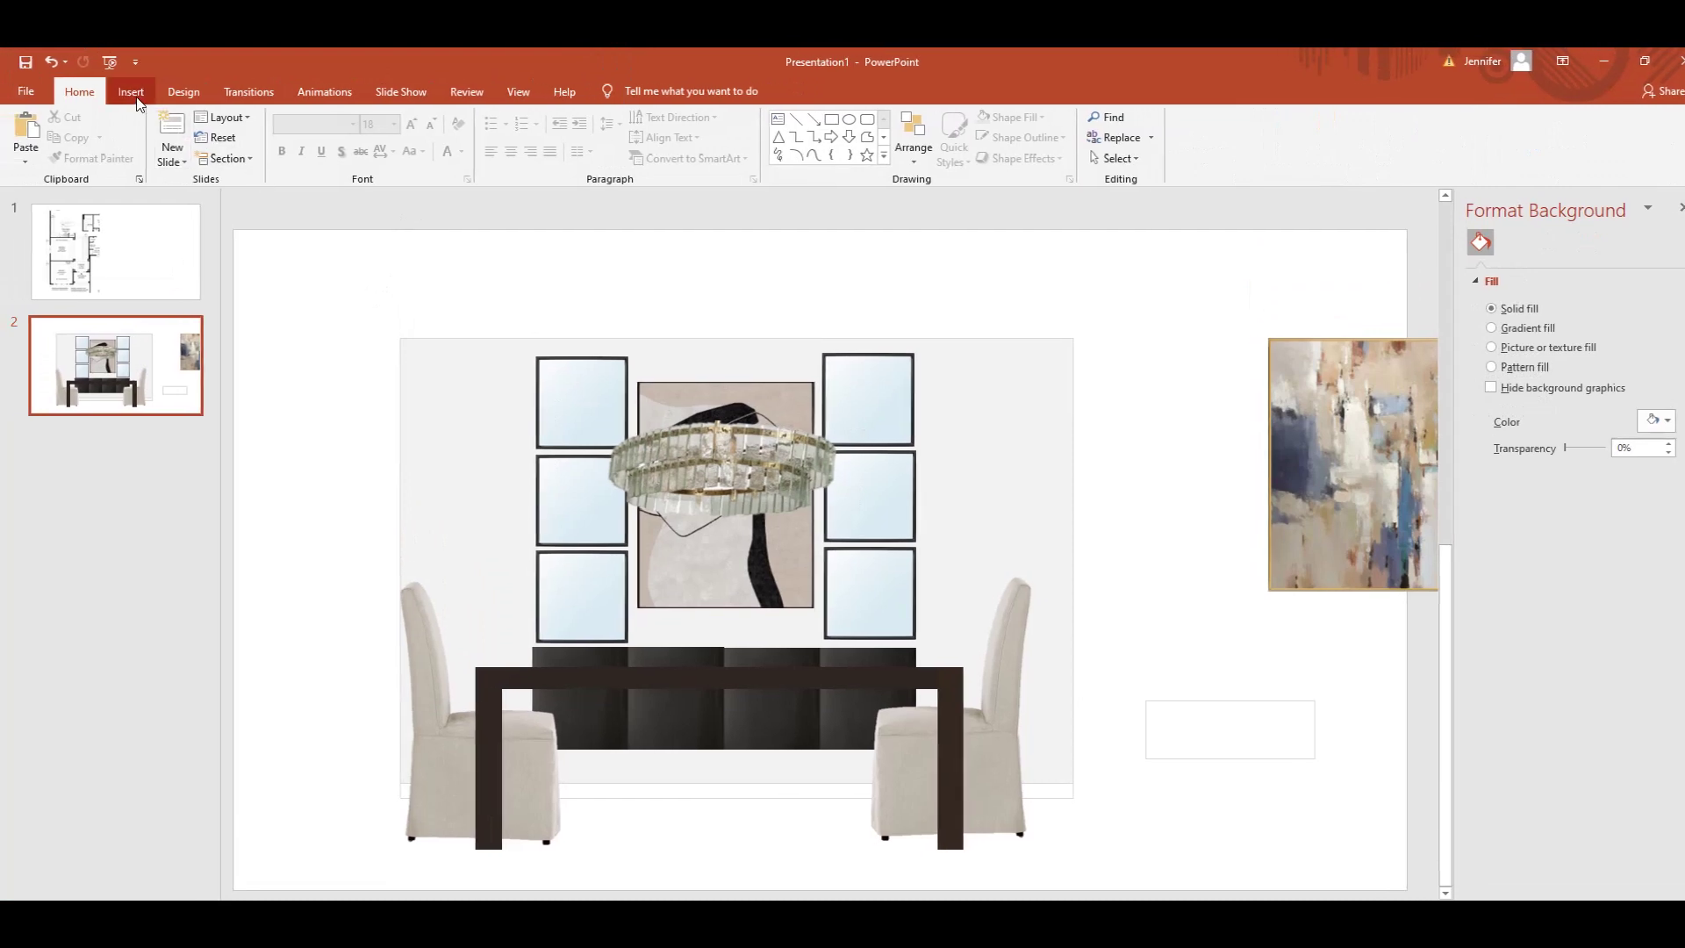
click(136, 99)
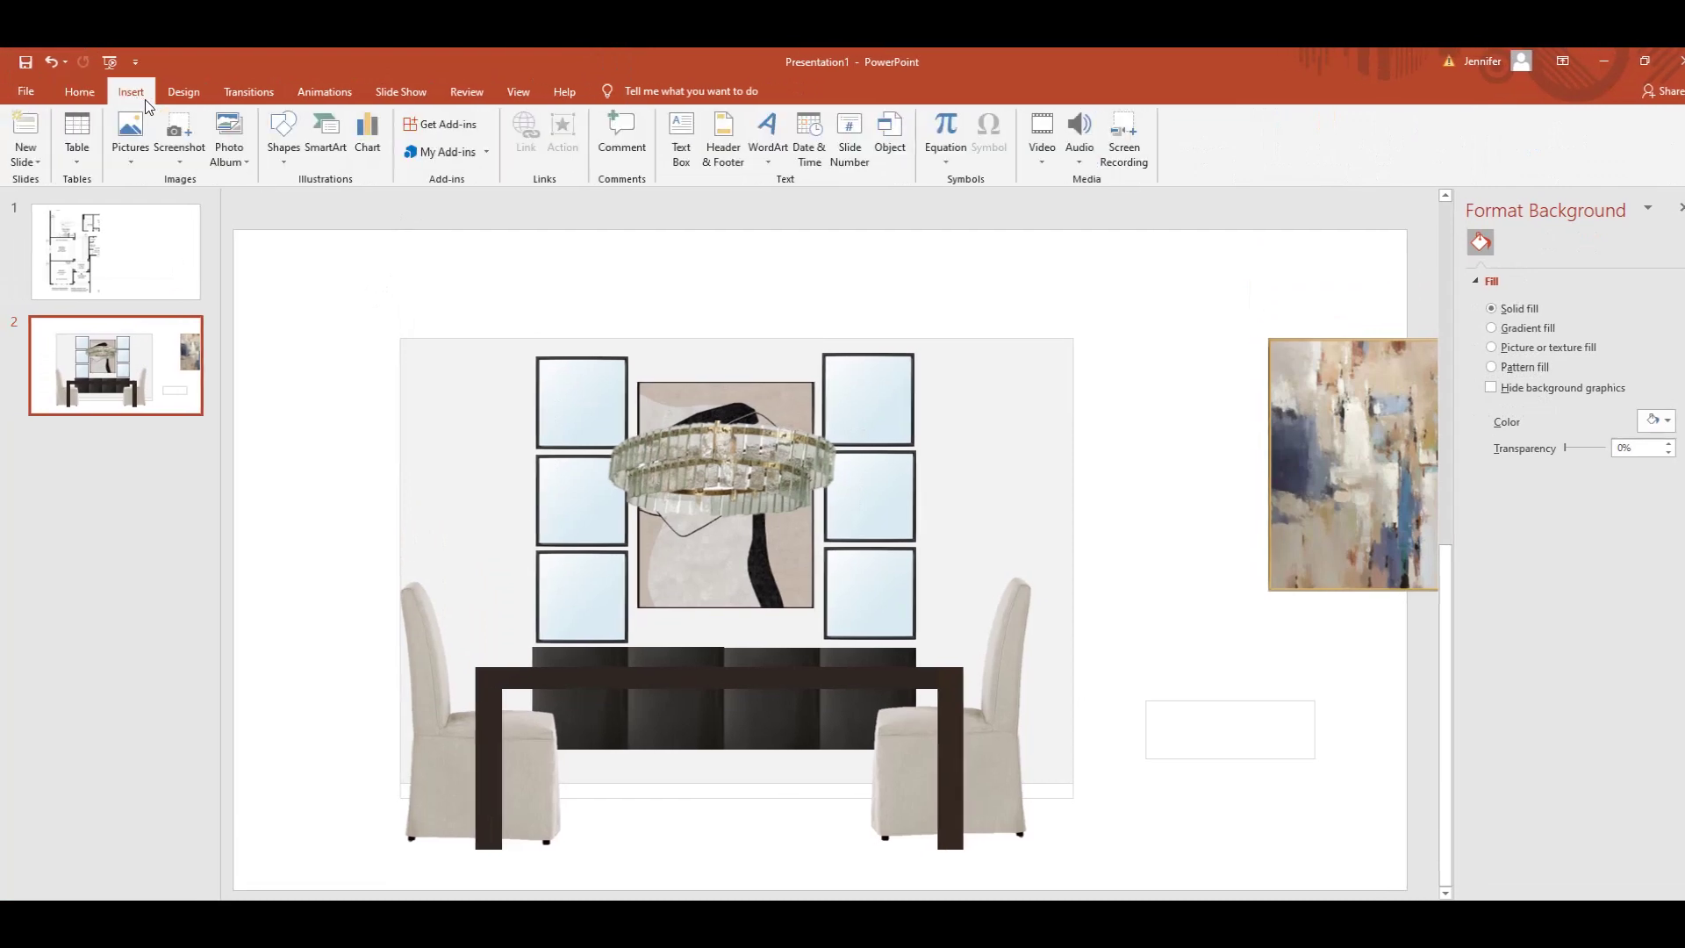
click(283, 139)
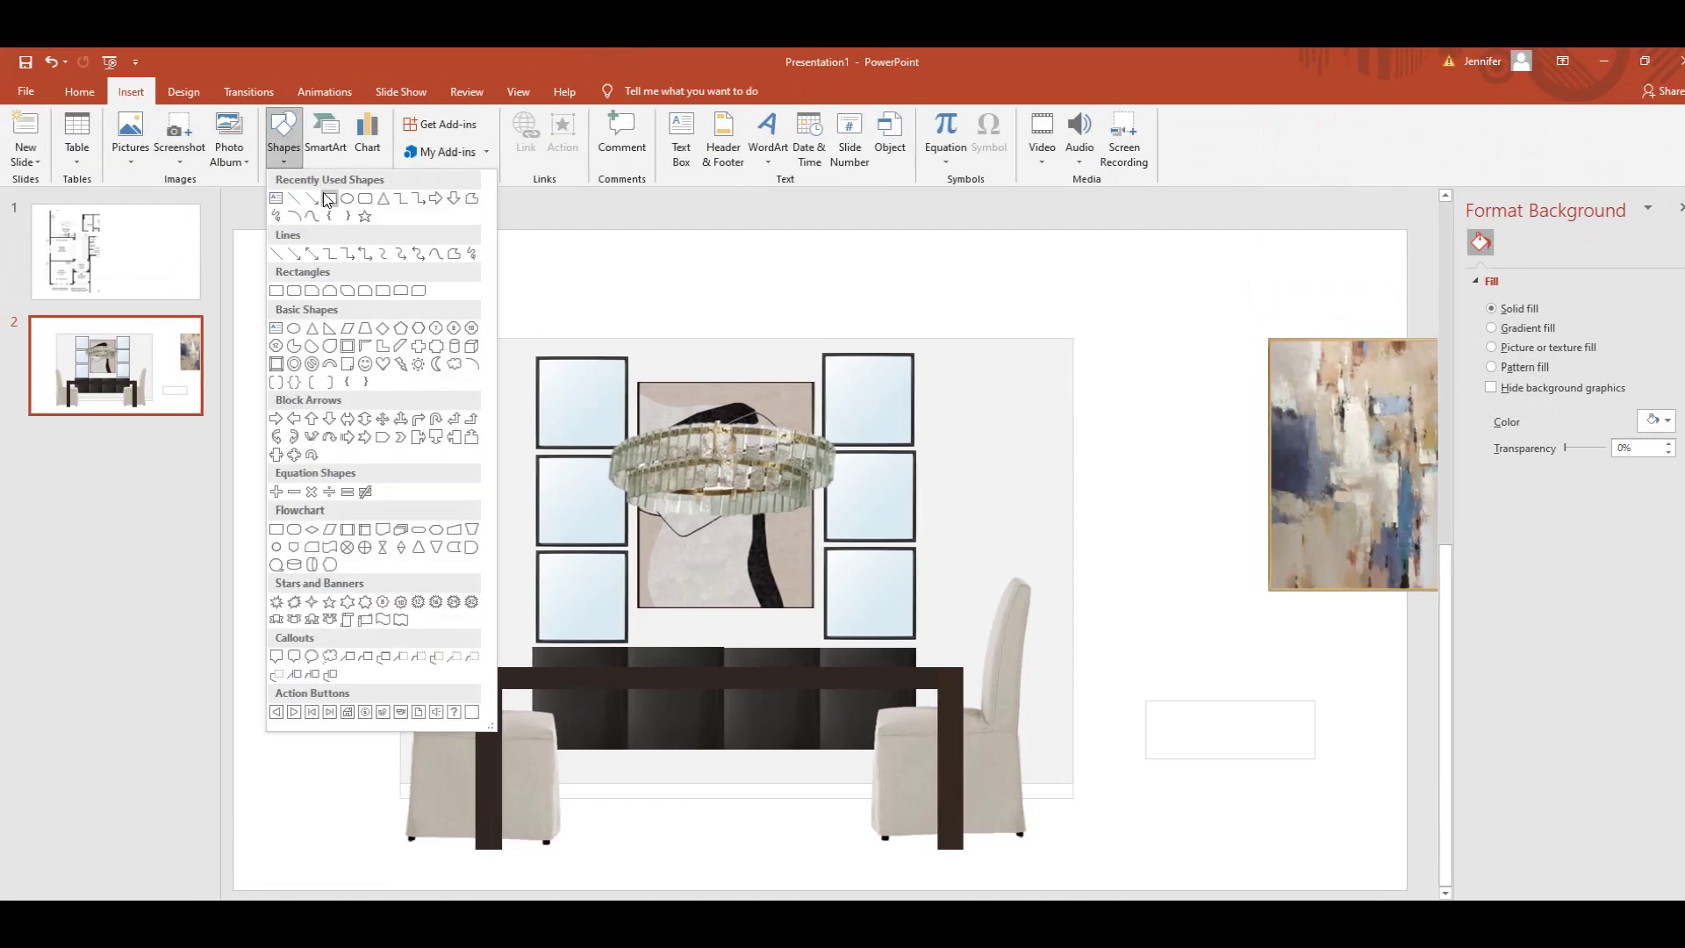
click(291, 198)
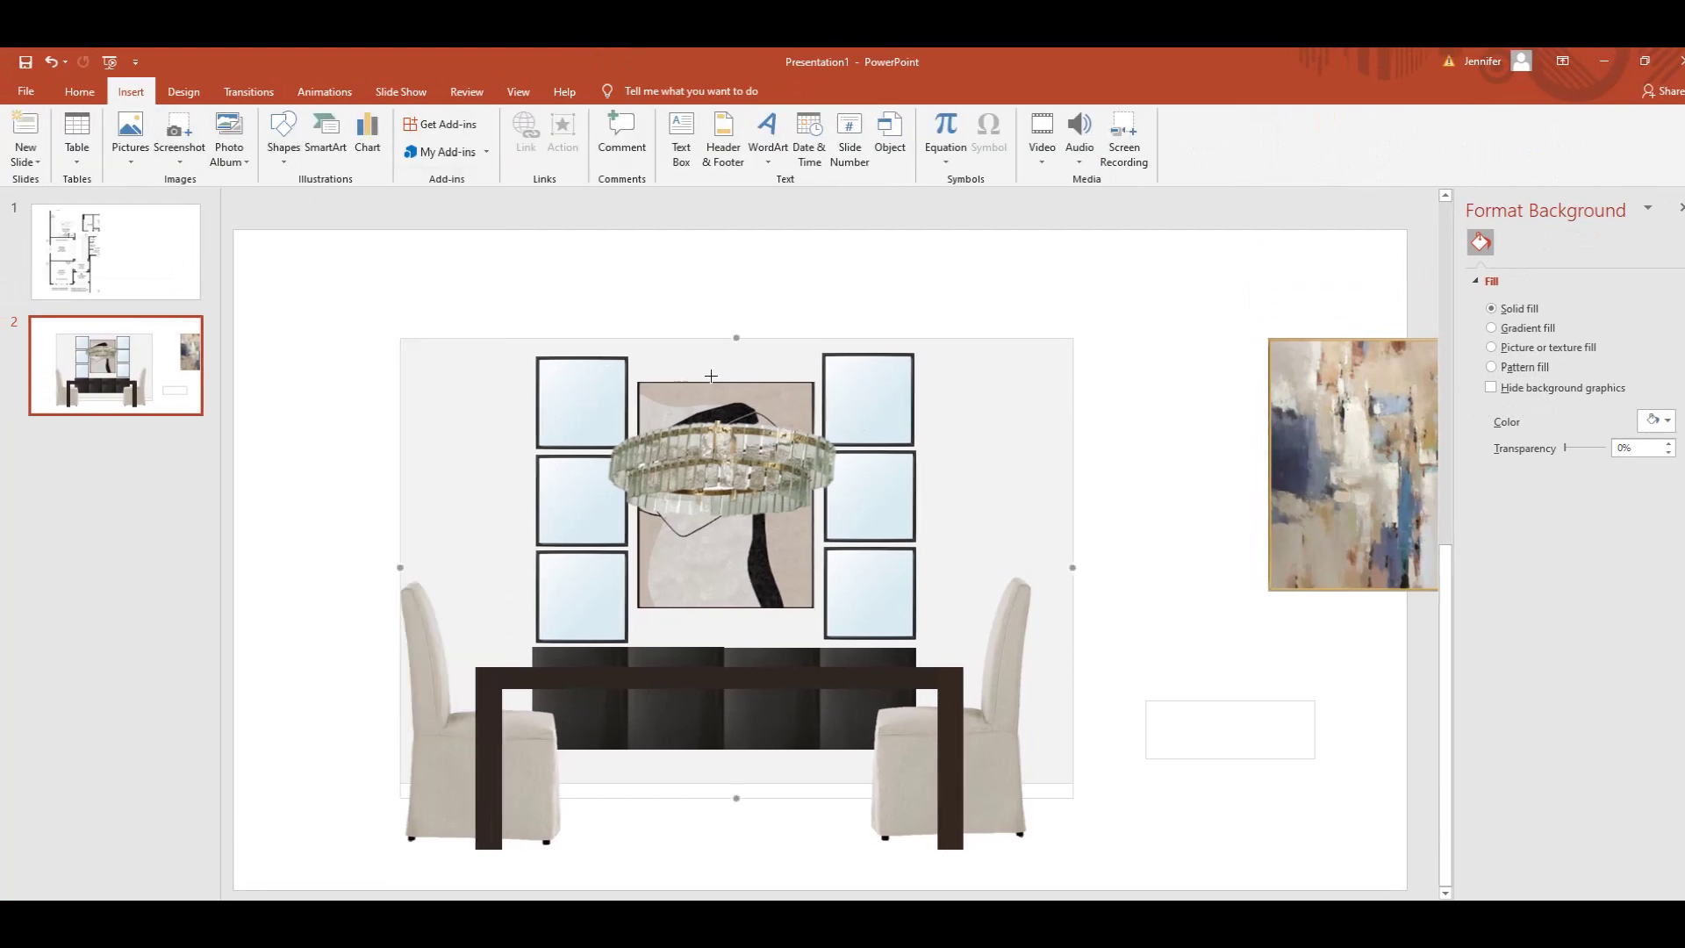
drag(719, 415, 717, 237)
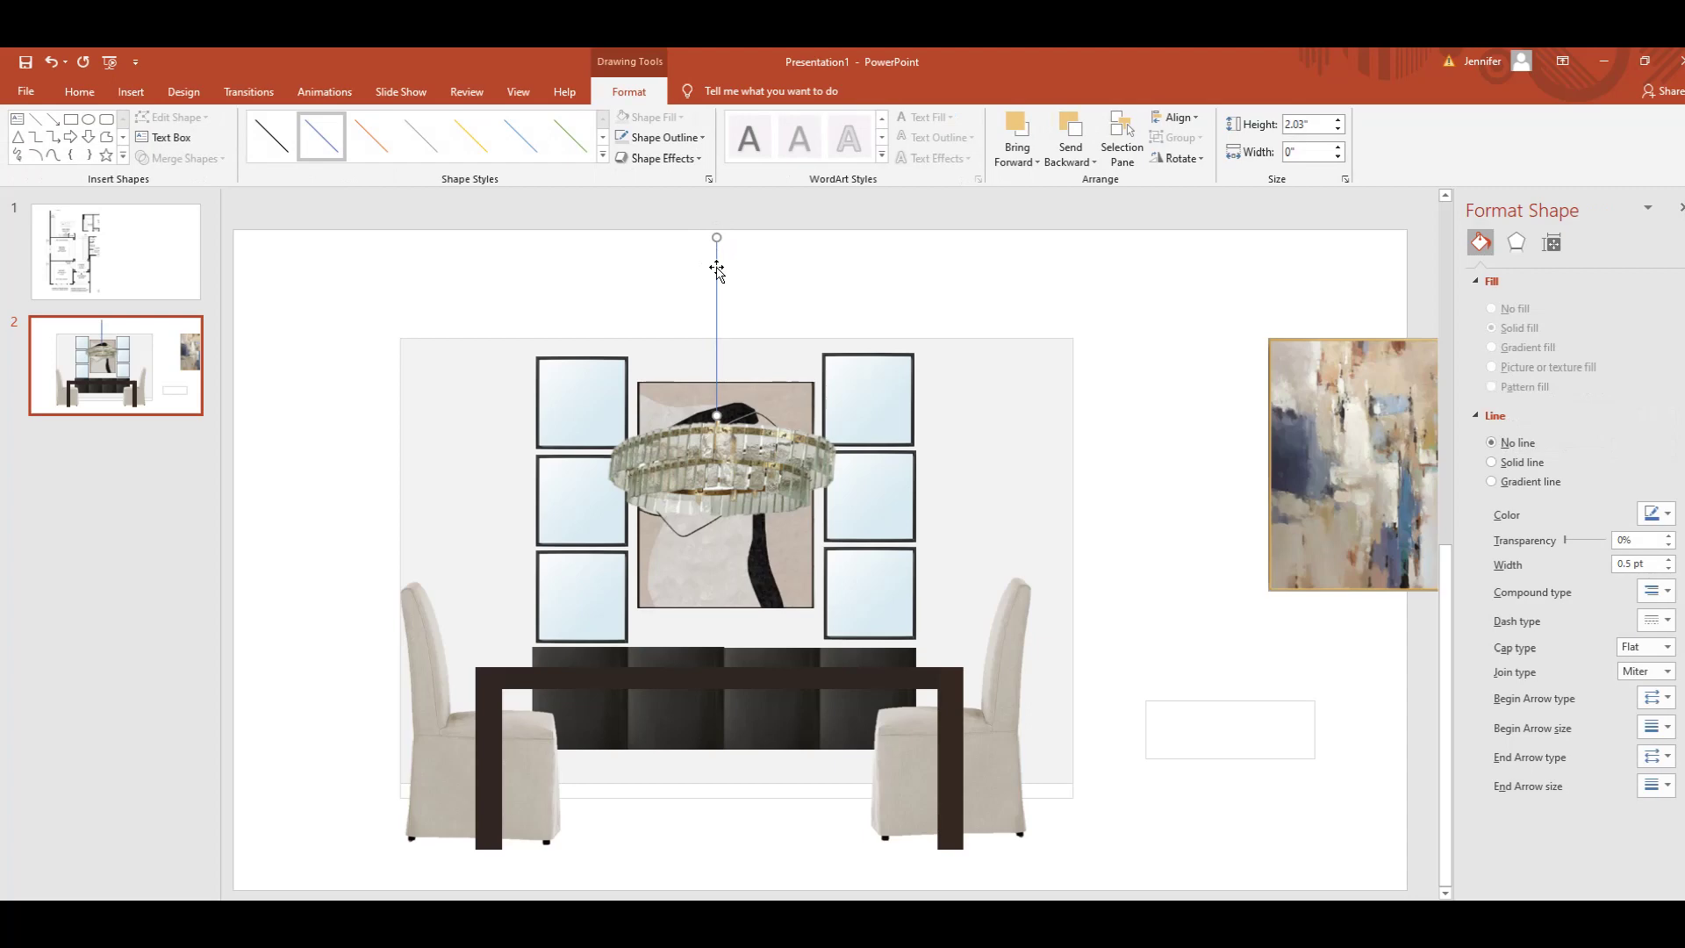
- Give the hanging line a 3 pt weight and a gold outline colour
right_click(717, 271)
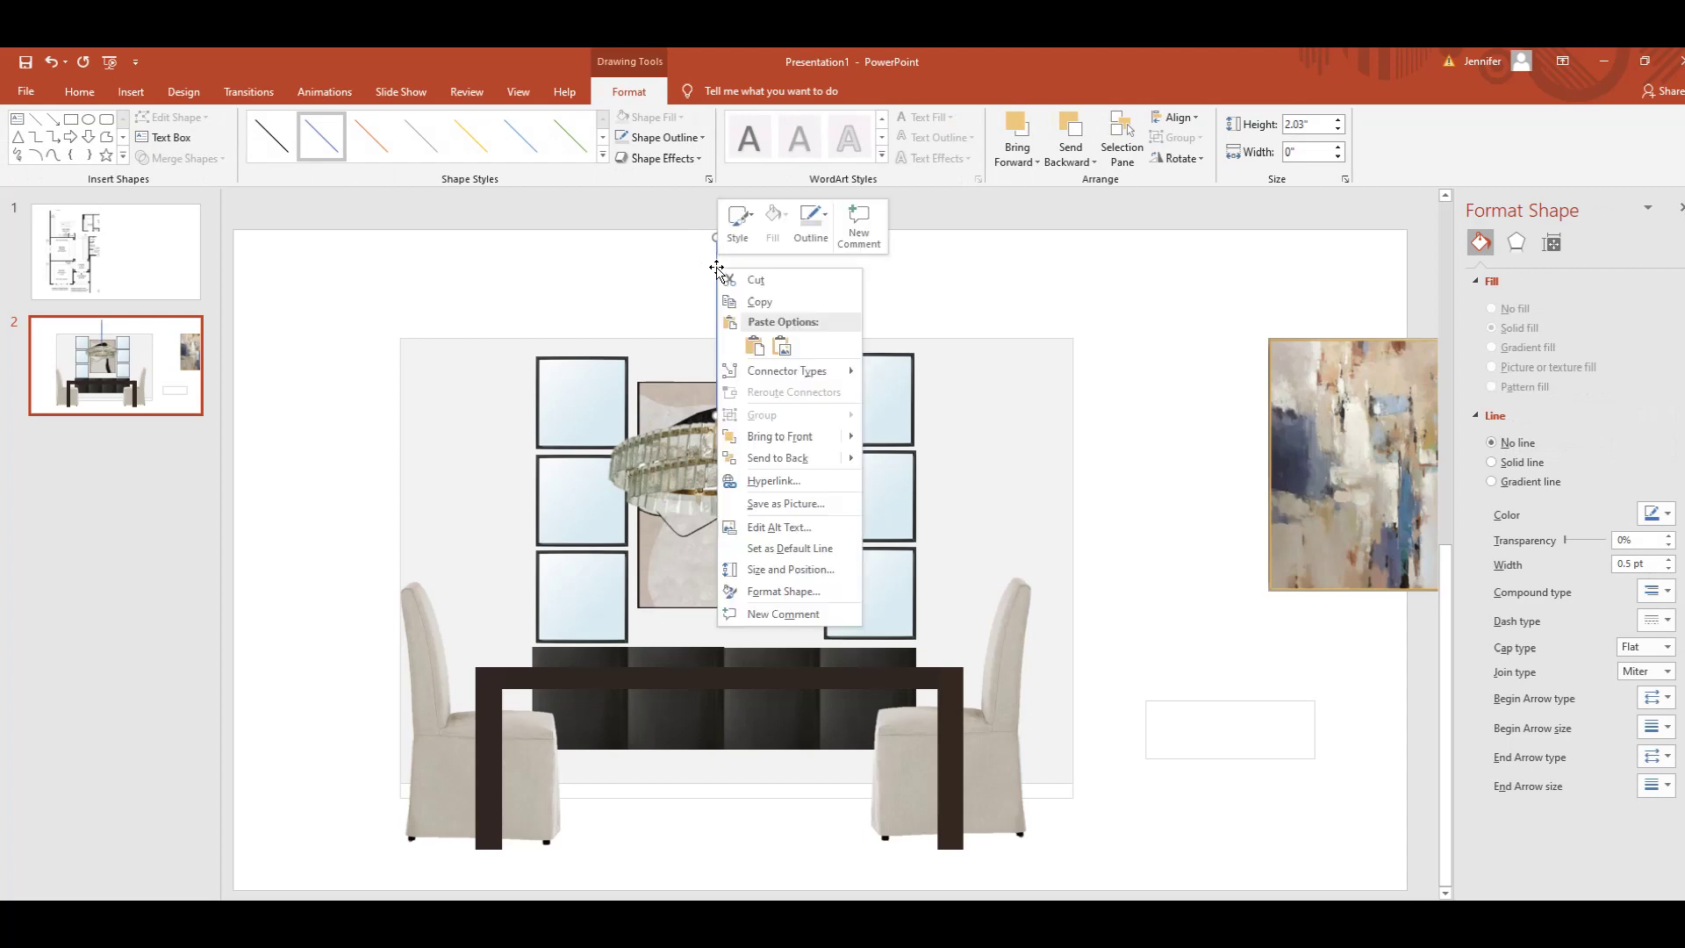
click(805, 239)
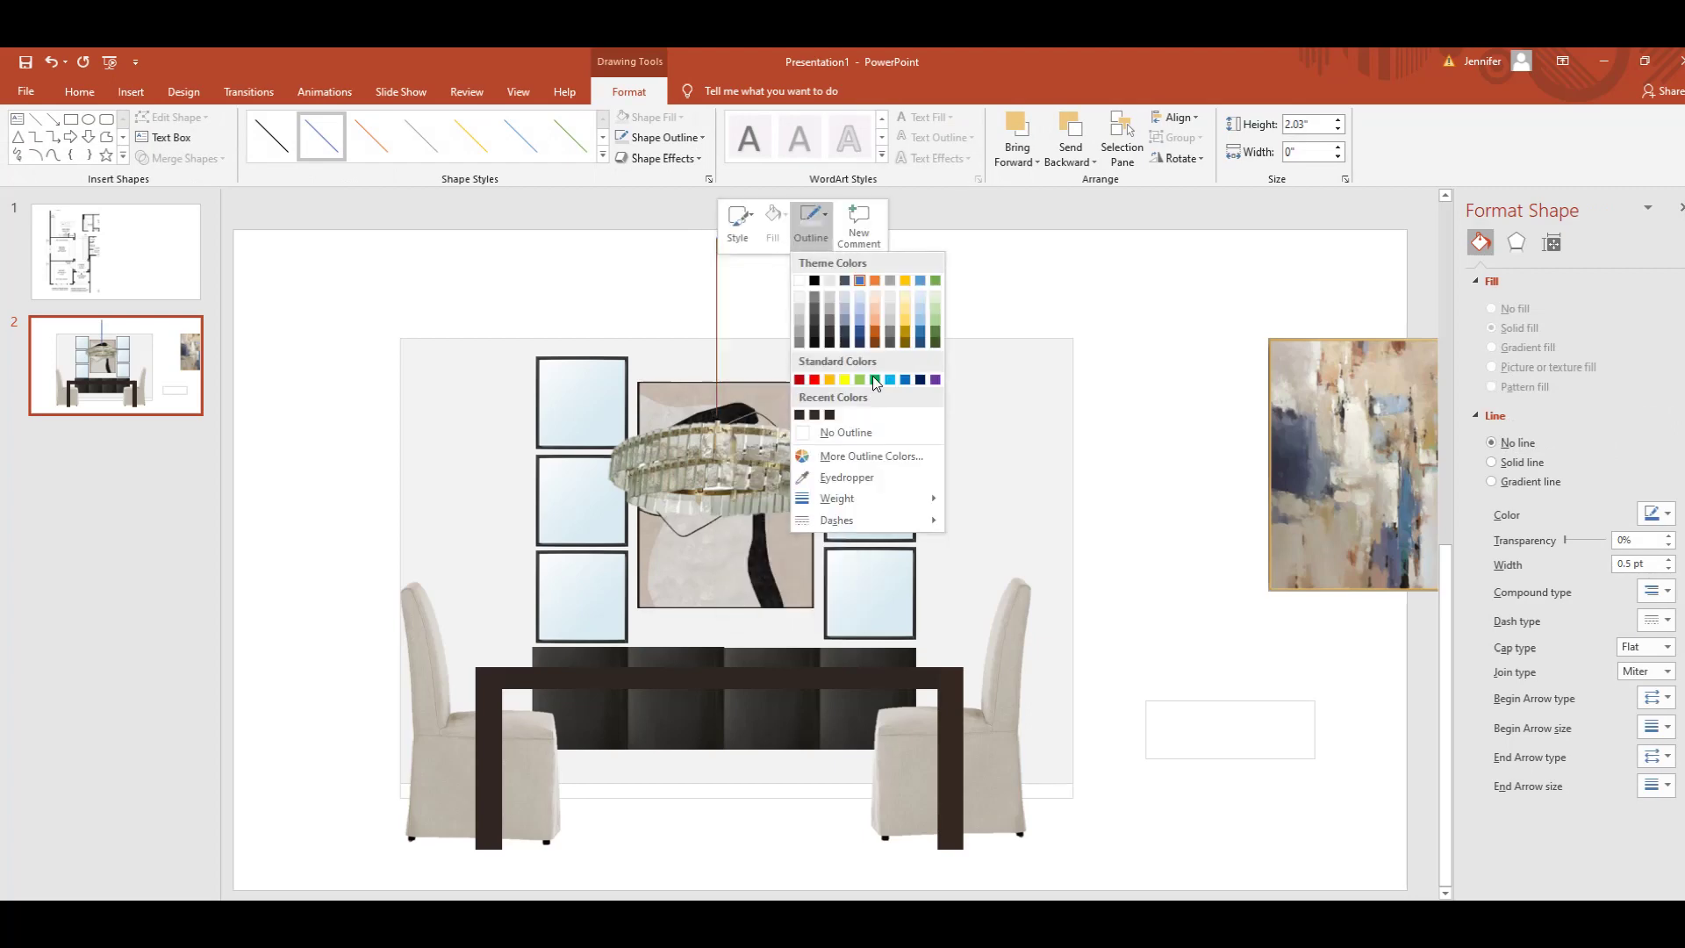
mouse_move(857, 503)
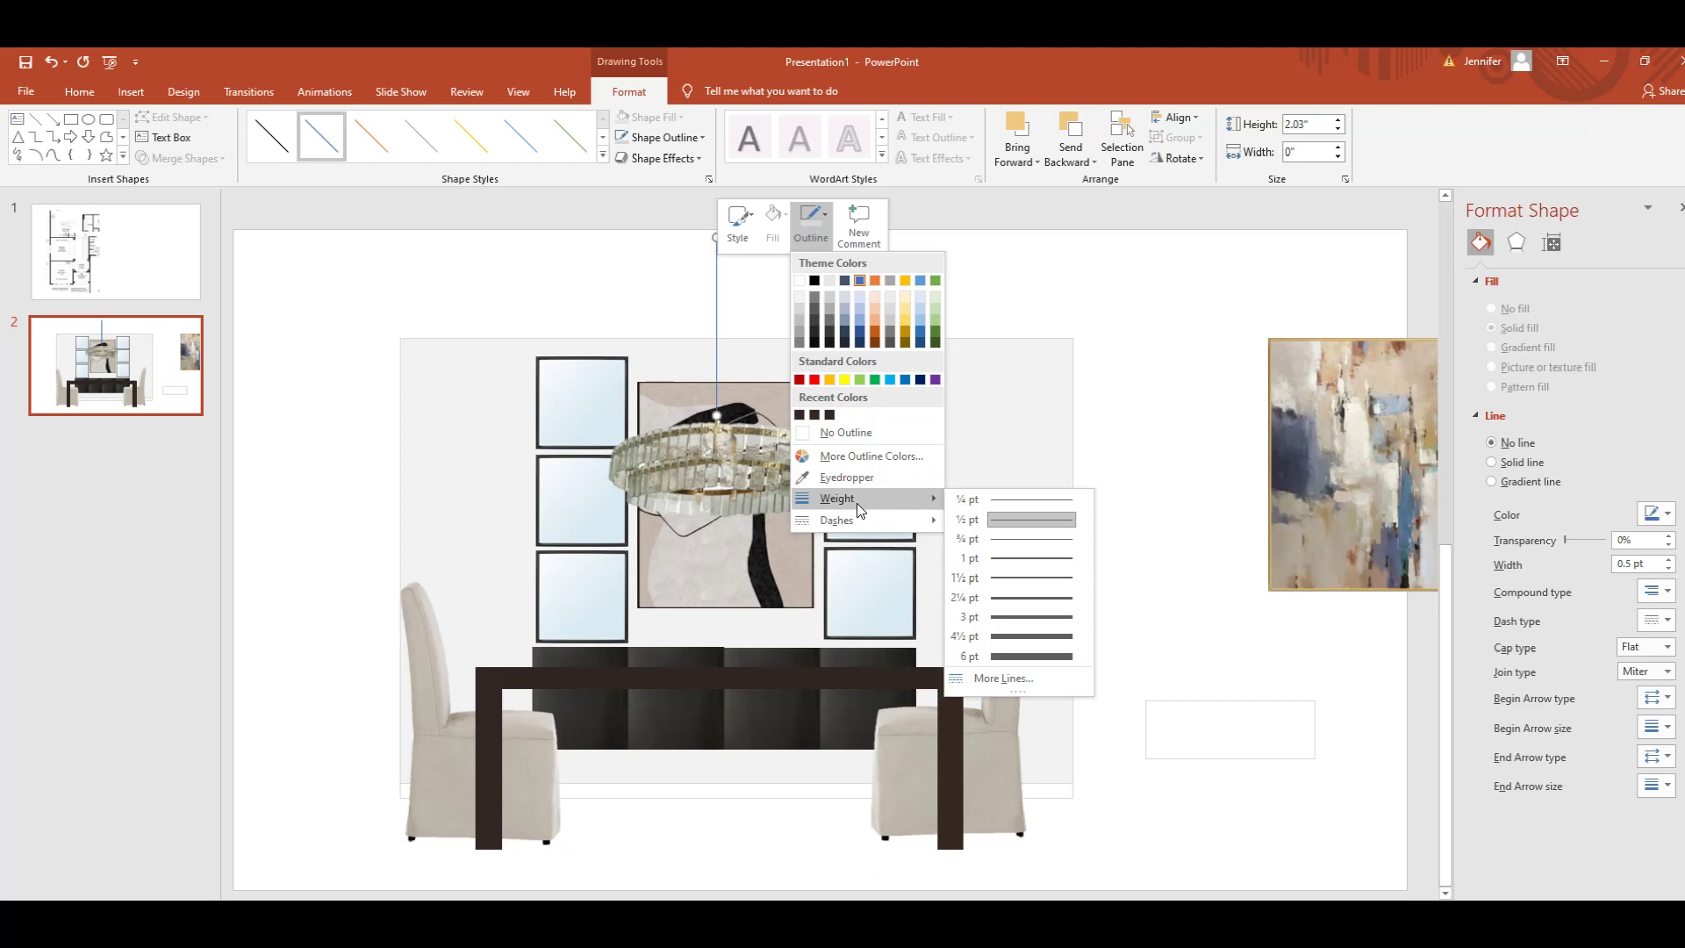
click(997, 617)
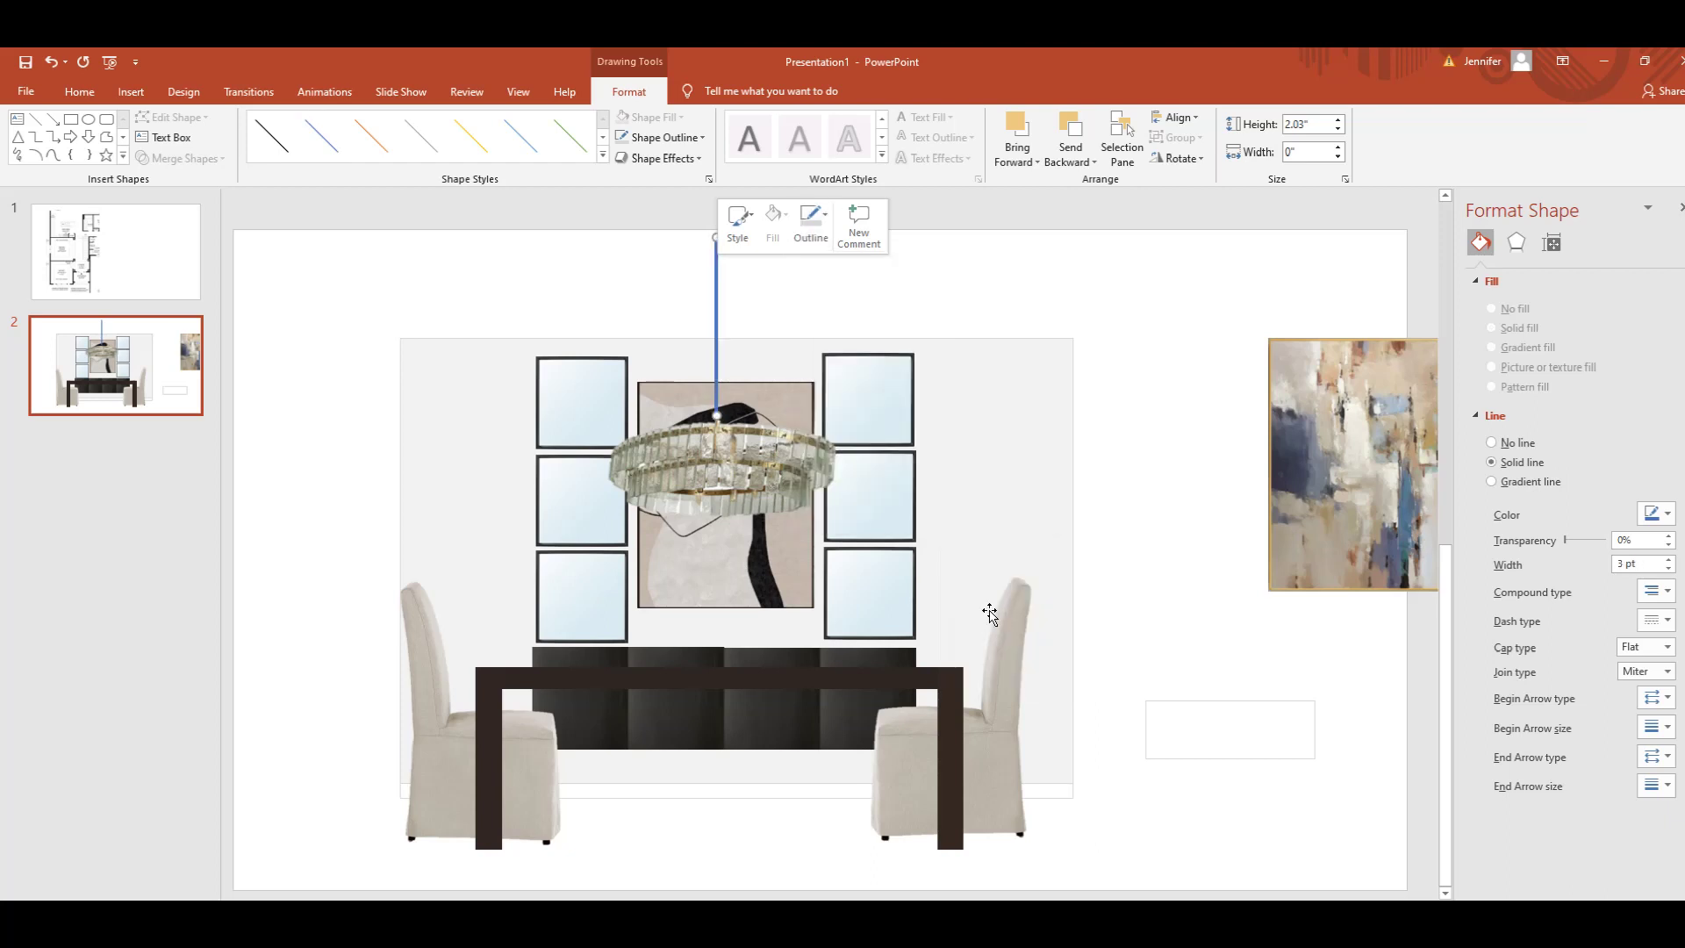
right_click(714, 322)
click(823, 289)
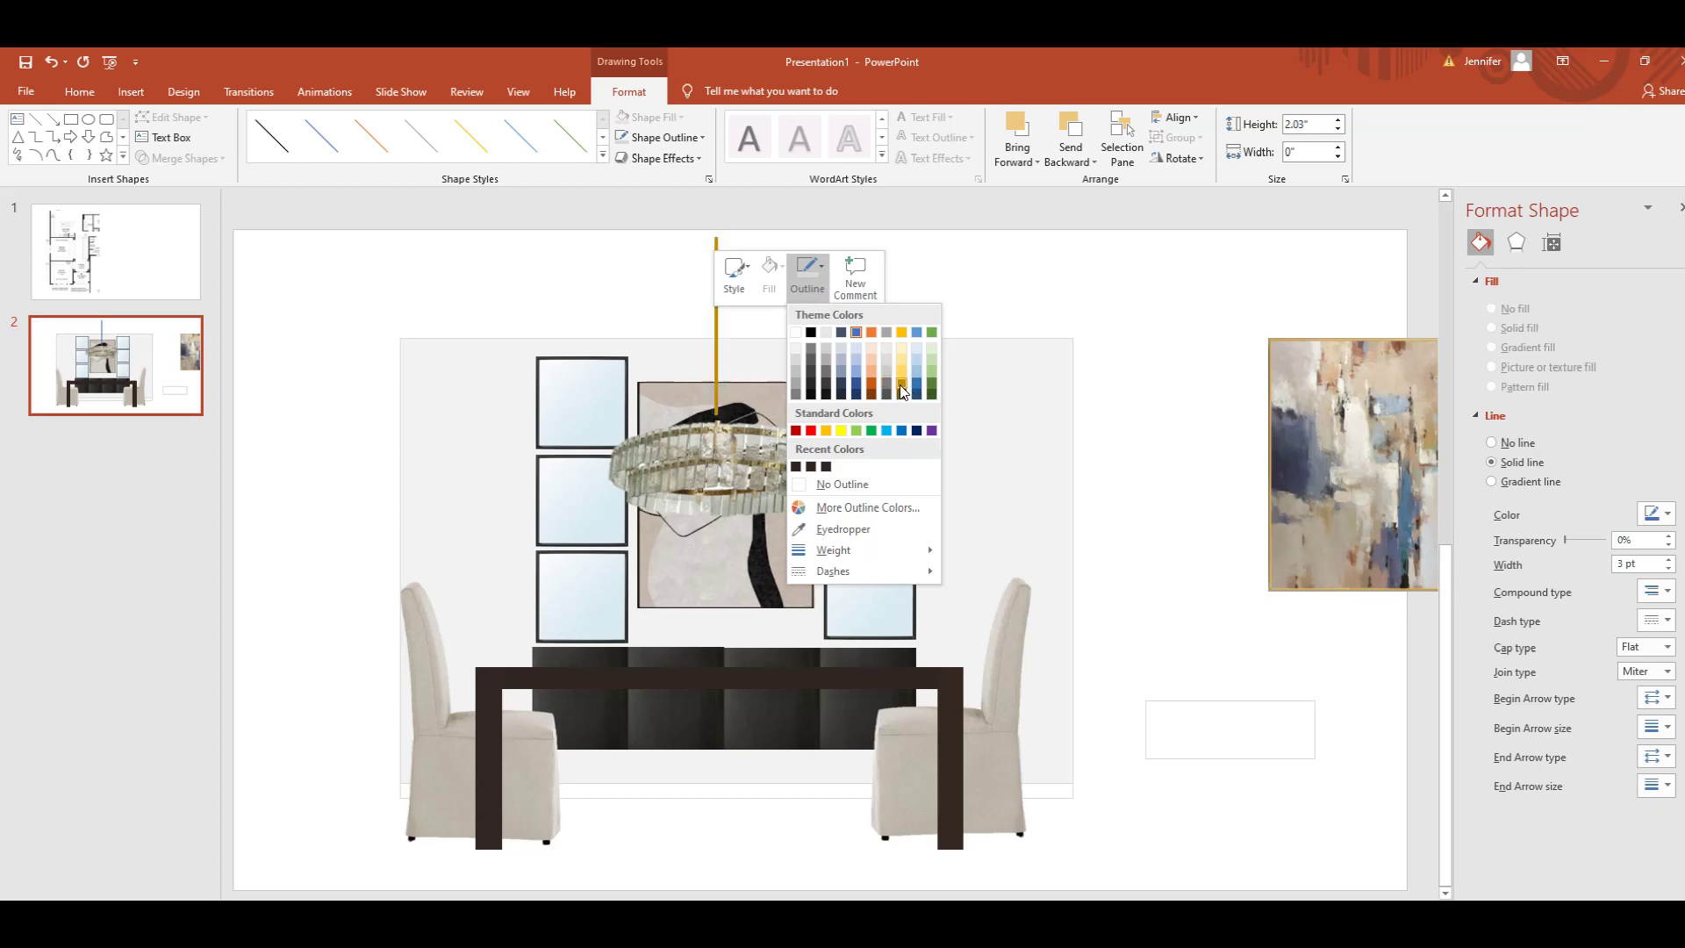
click(904, 393)
click(1114, 414)
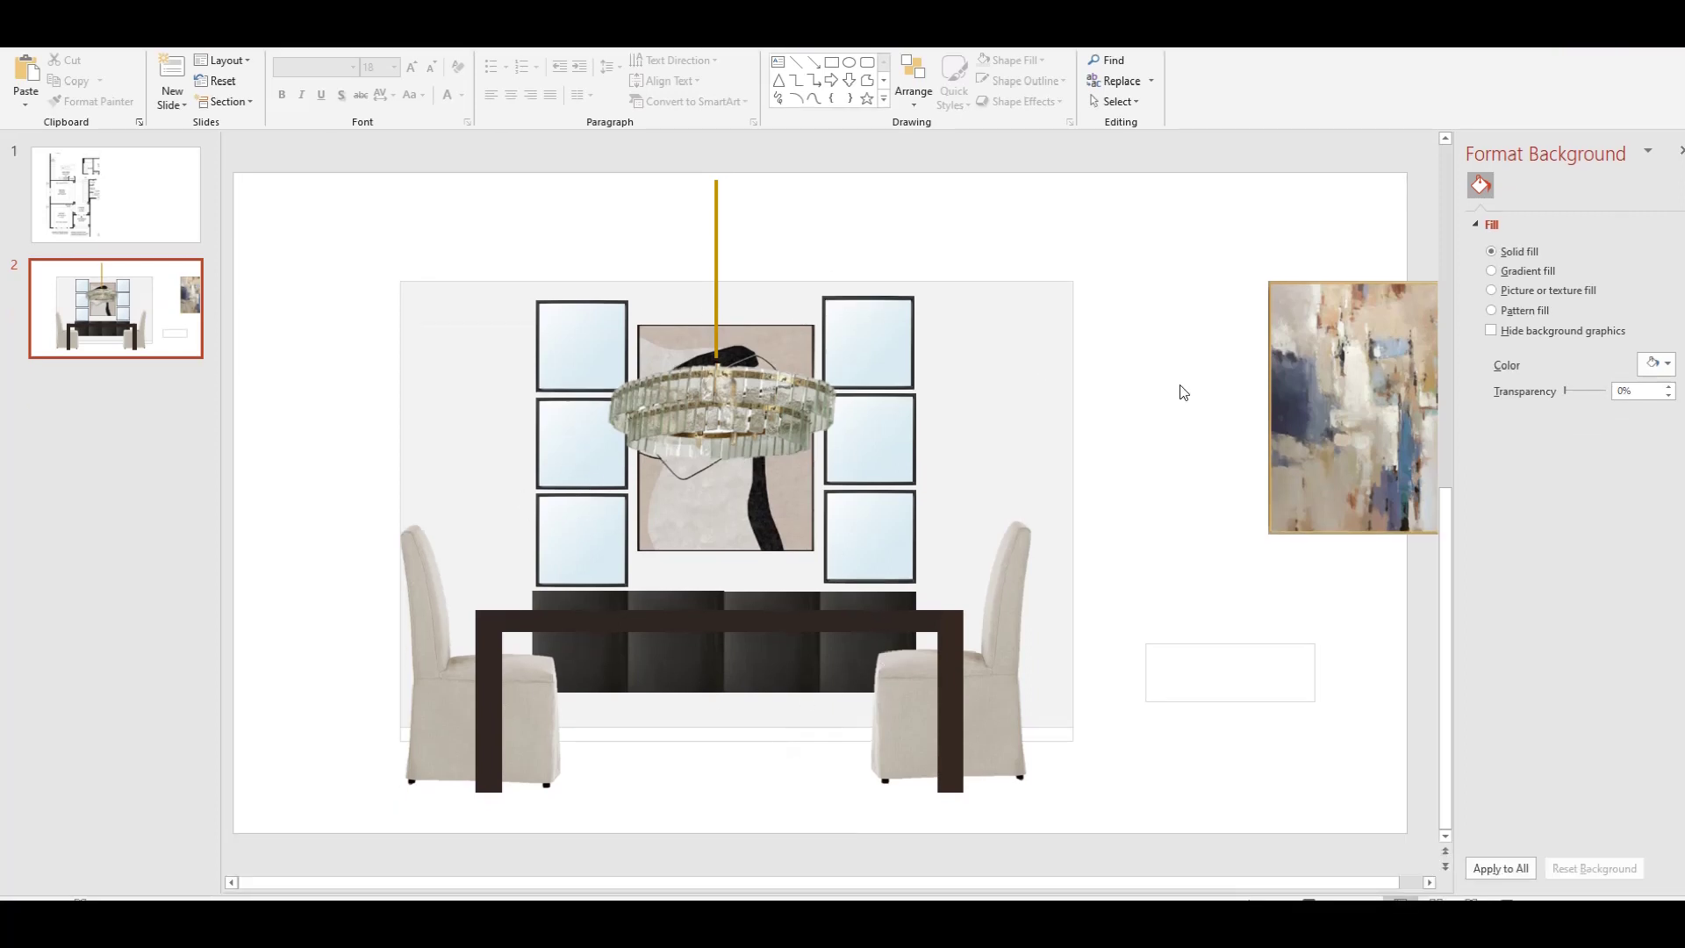
click(716, 252)
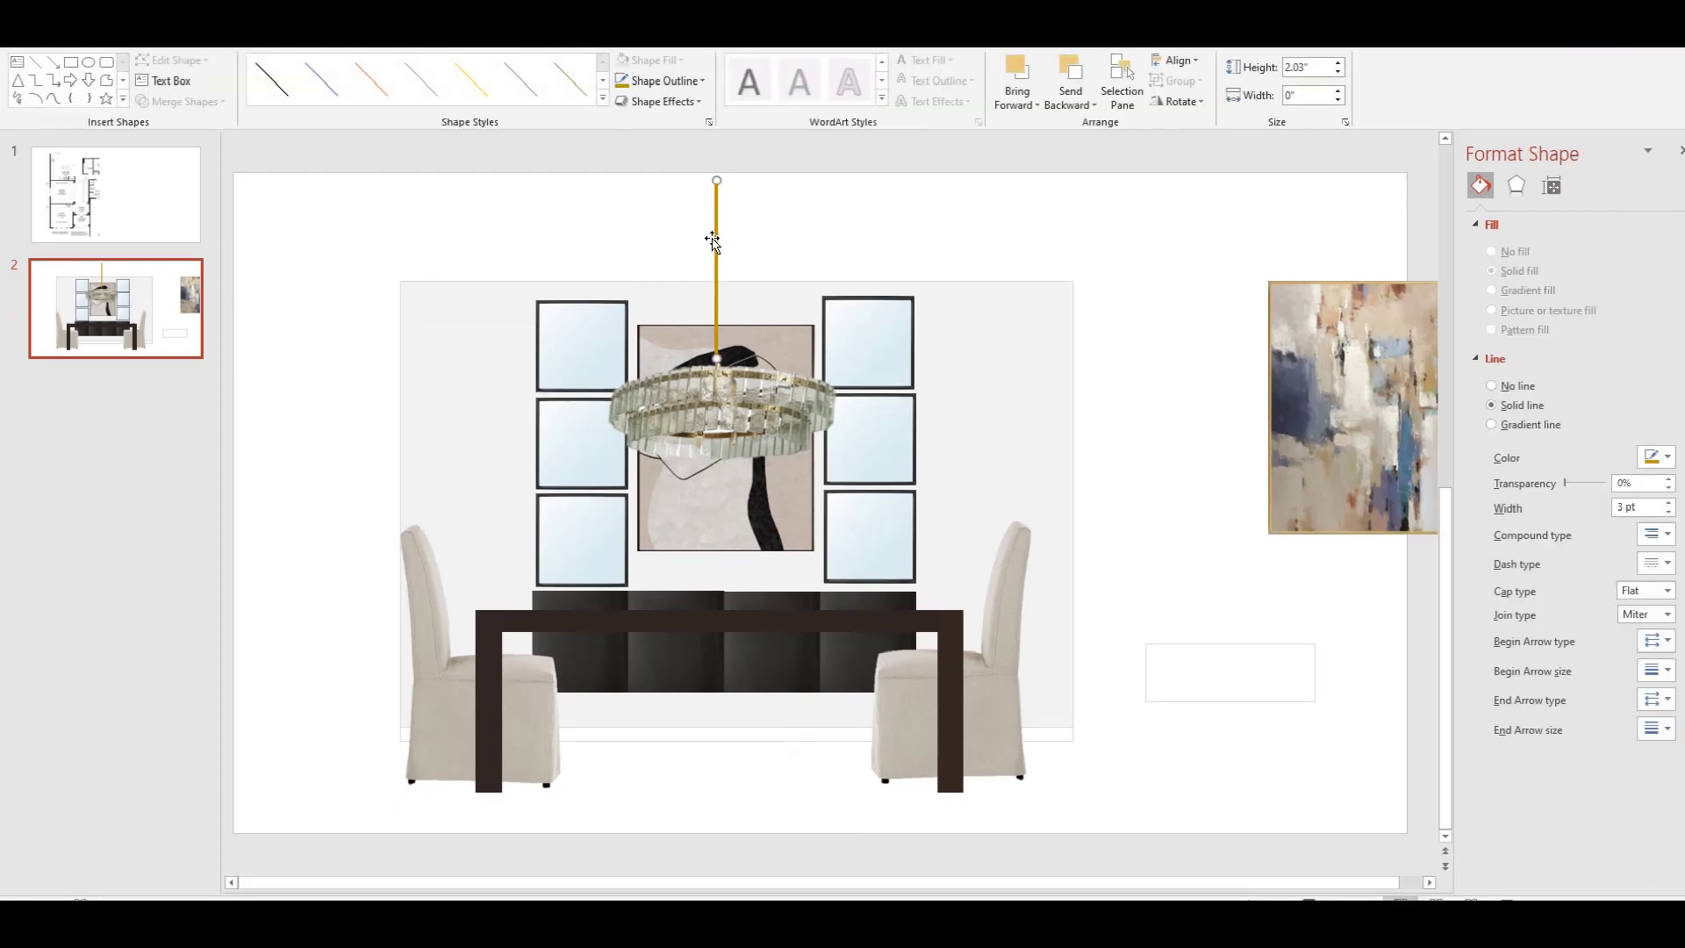
- Drag the black-and-beige painting from between the mirror columns to behind the right-hand painting
mouse_move(1357, 419)
mouse_down()
mouse_move(953, 418)
mouse_move(731, 459)
mouse_move(732, 441)
mouse_up()
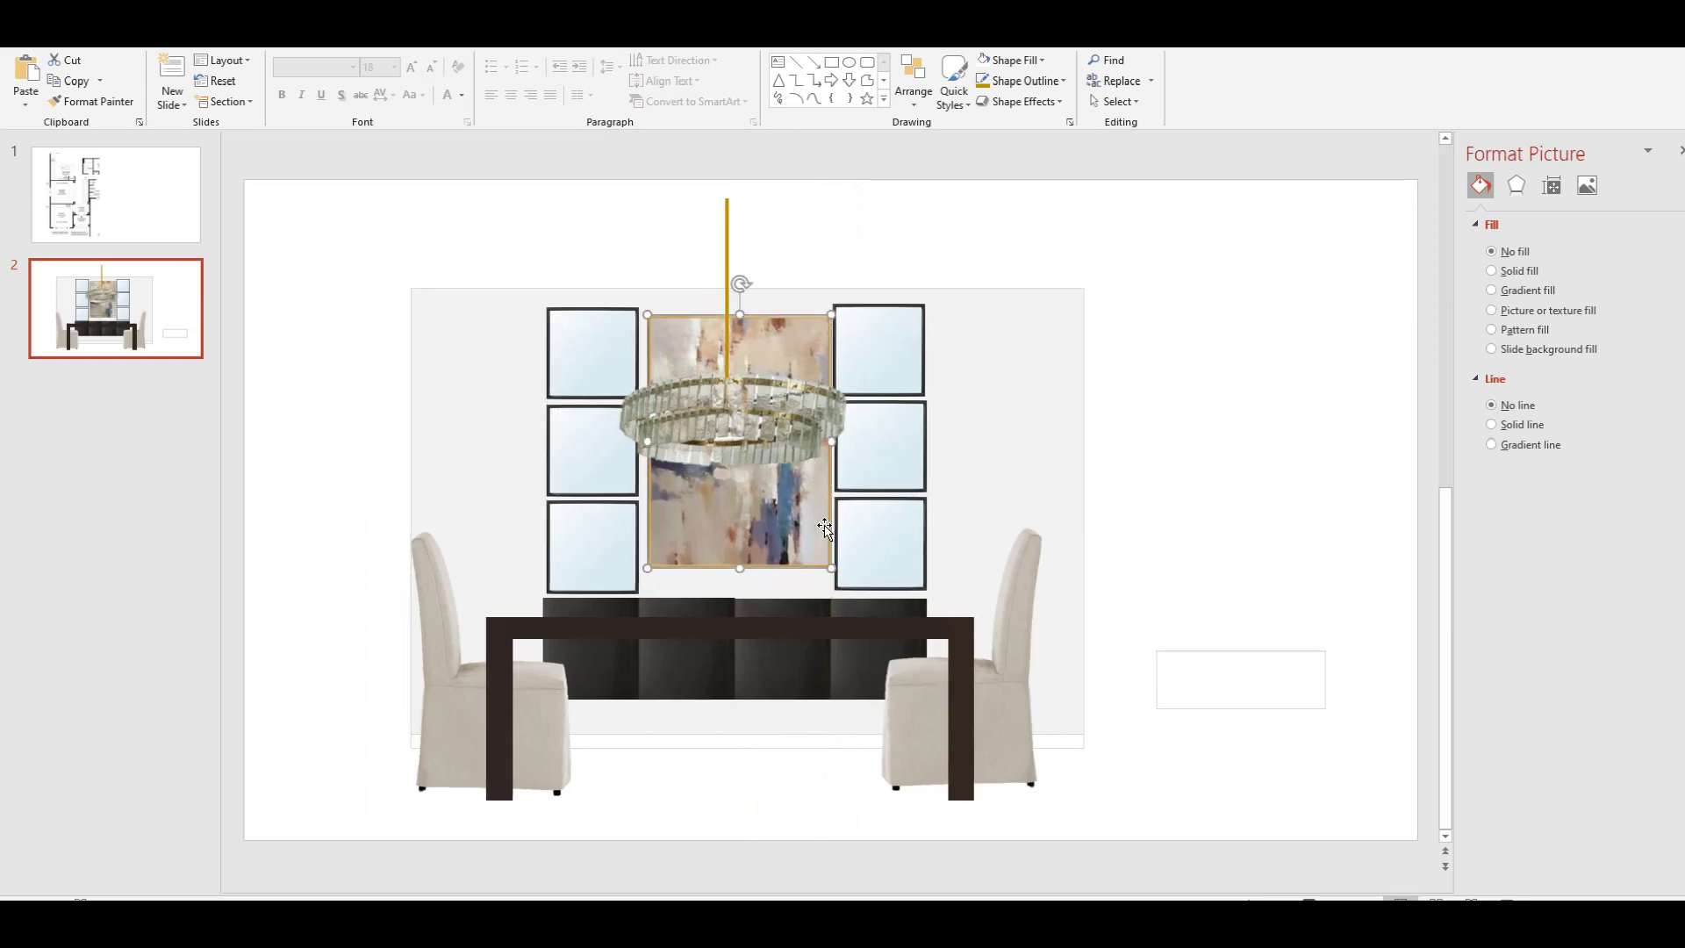
drag(757, 513, 1261, 474)
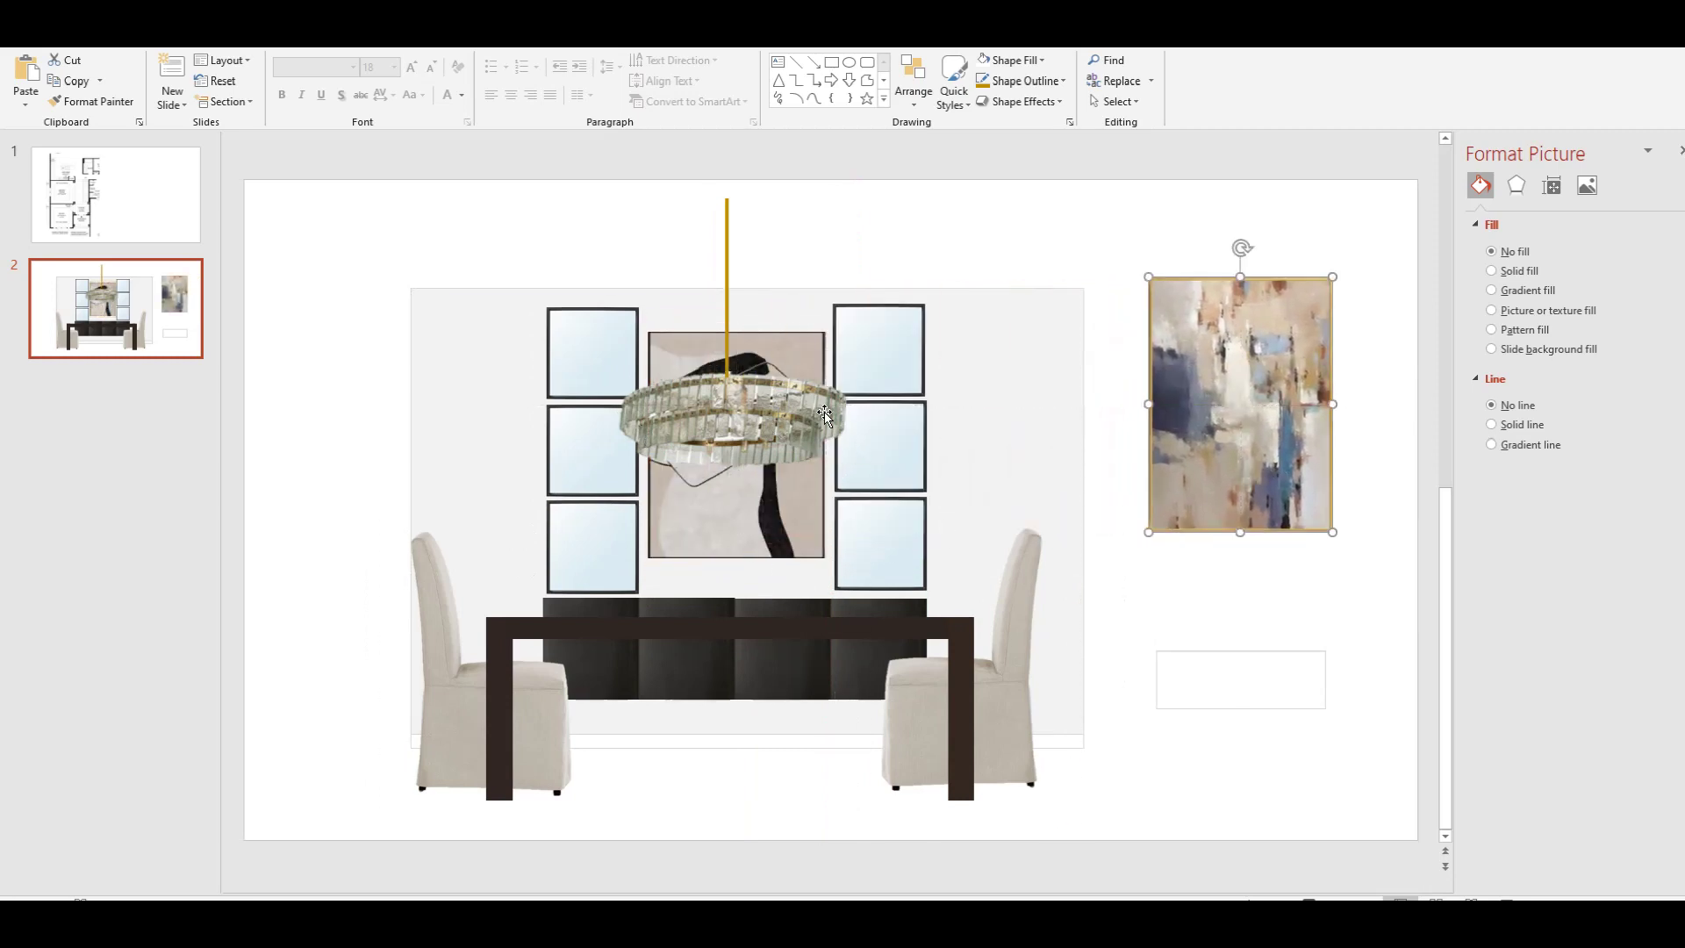
mouse_move(793, 508)
mouse_down()
mouse_move(927, 479)
mouse_move(1288, 477)
mouse_up()
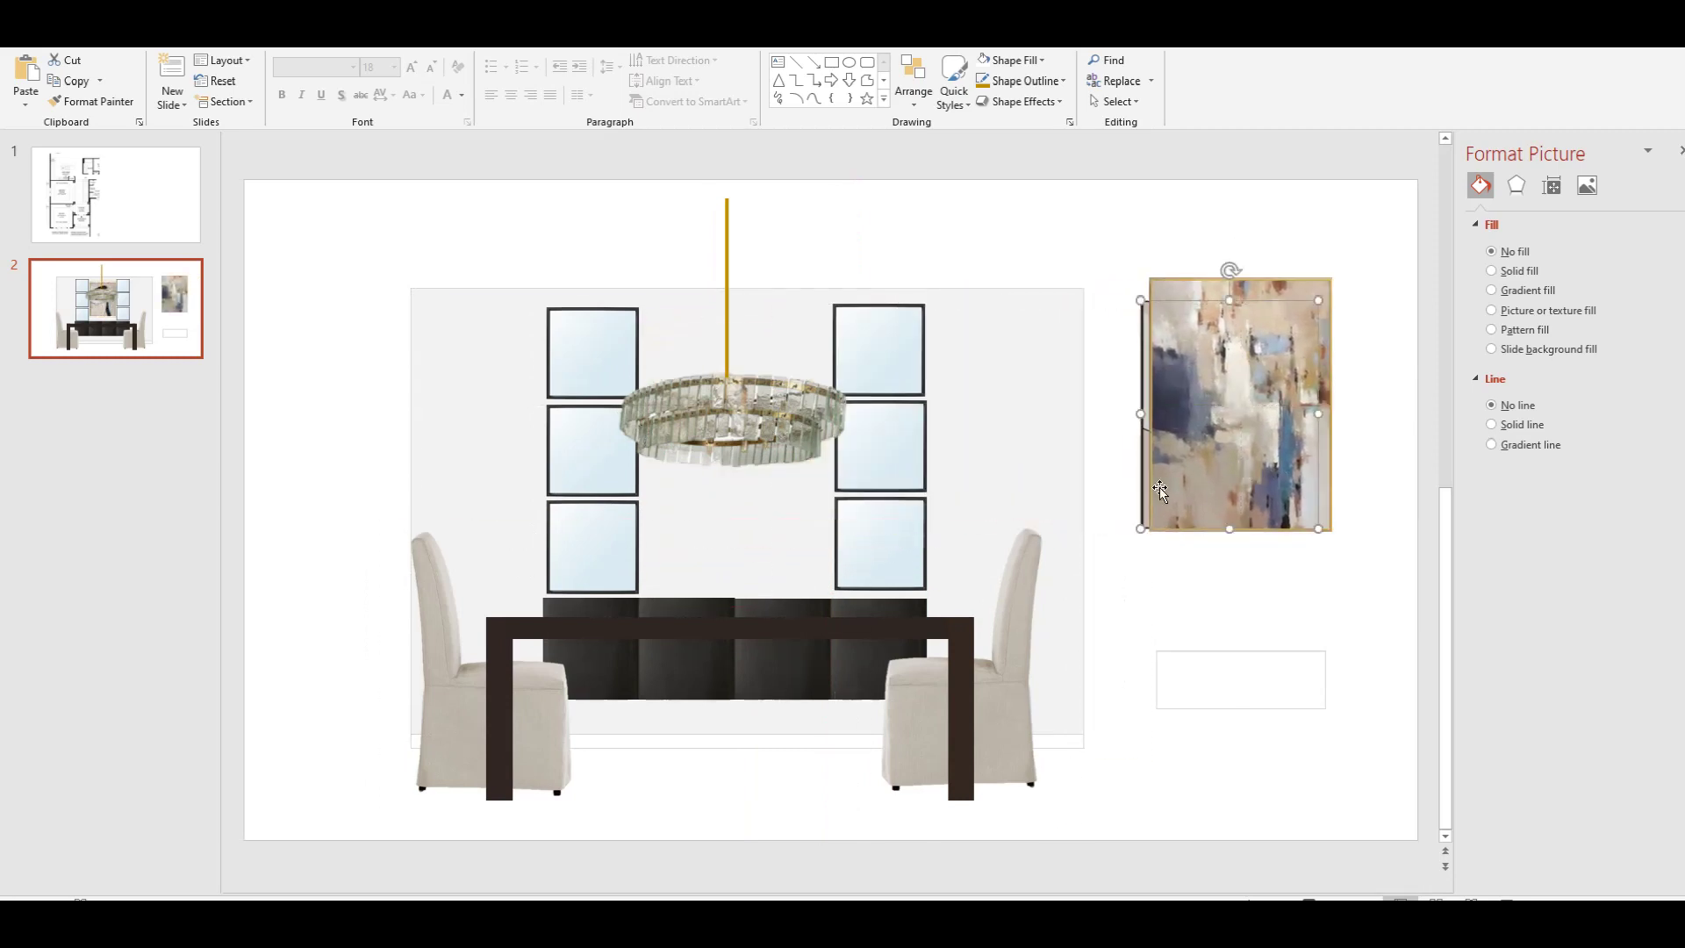
- Duplicate the right three-frame column twice and place both copies in the centre gap
click(860, 558)
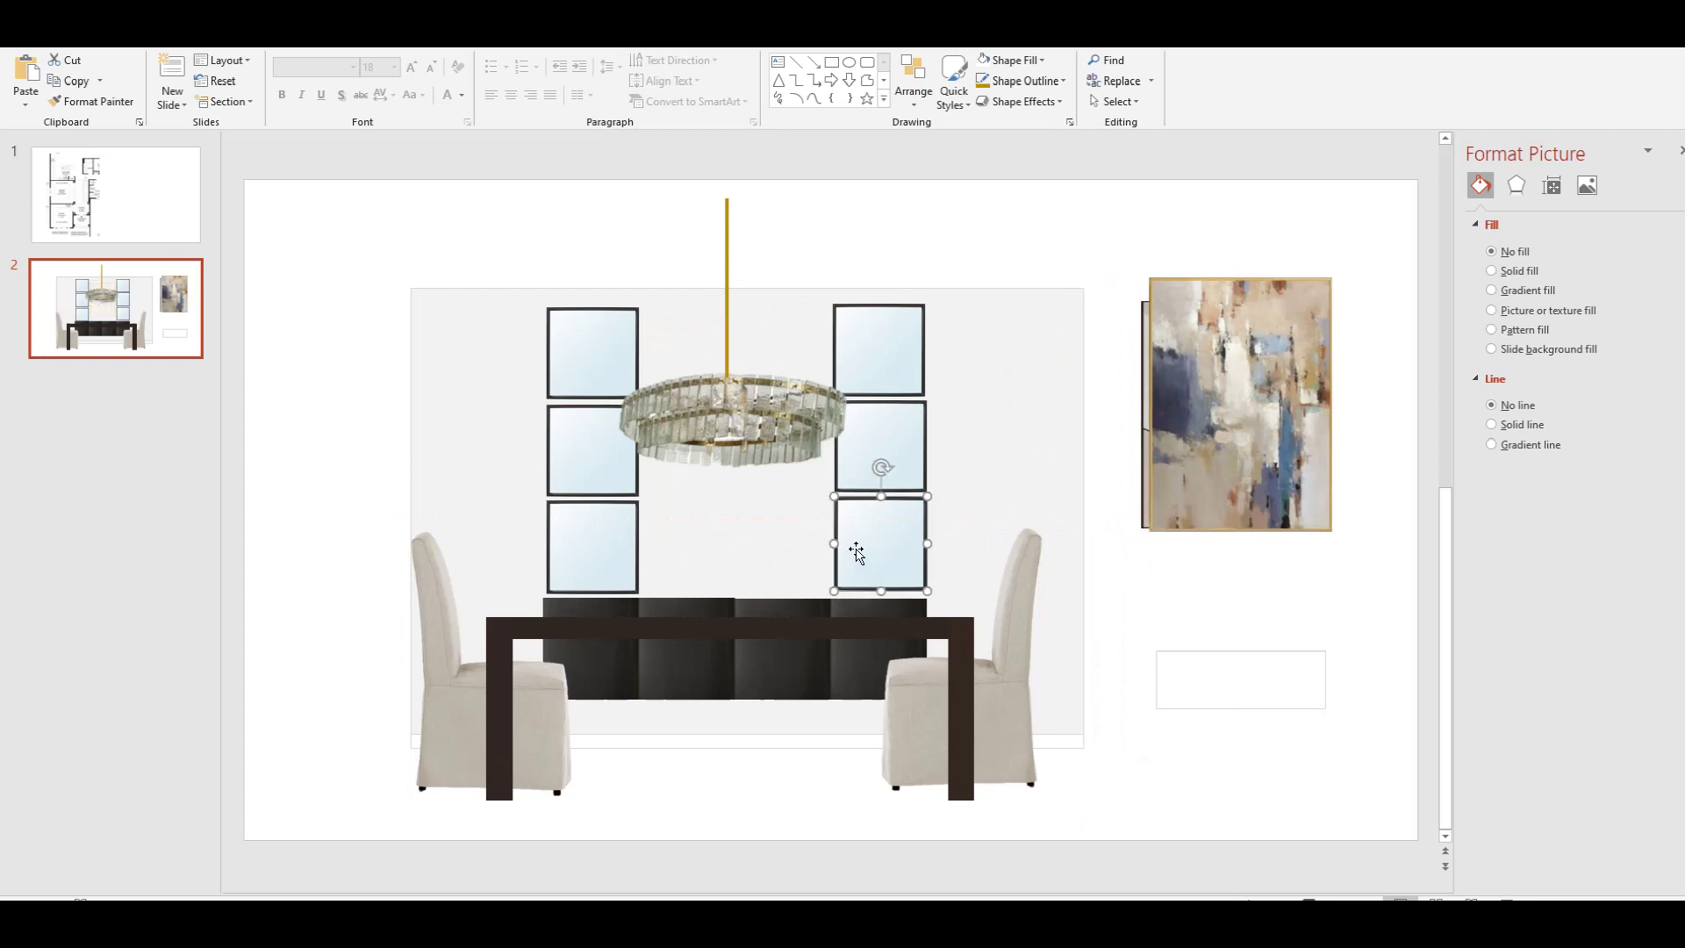
shift+click(899, 439)
shift+click(906, 358)
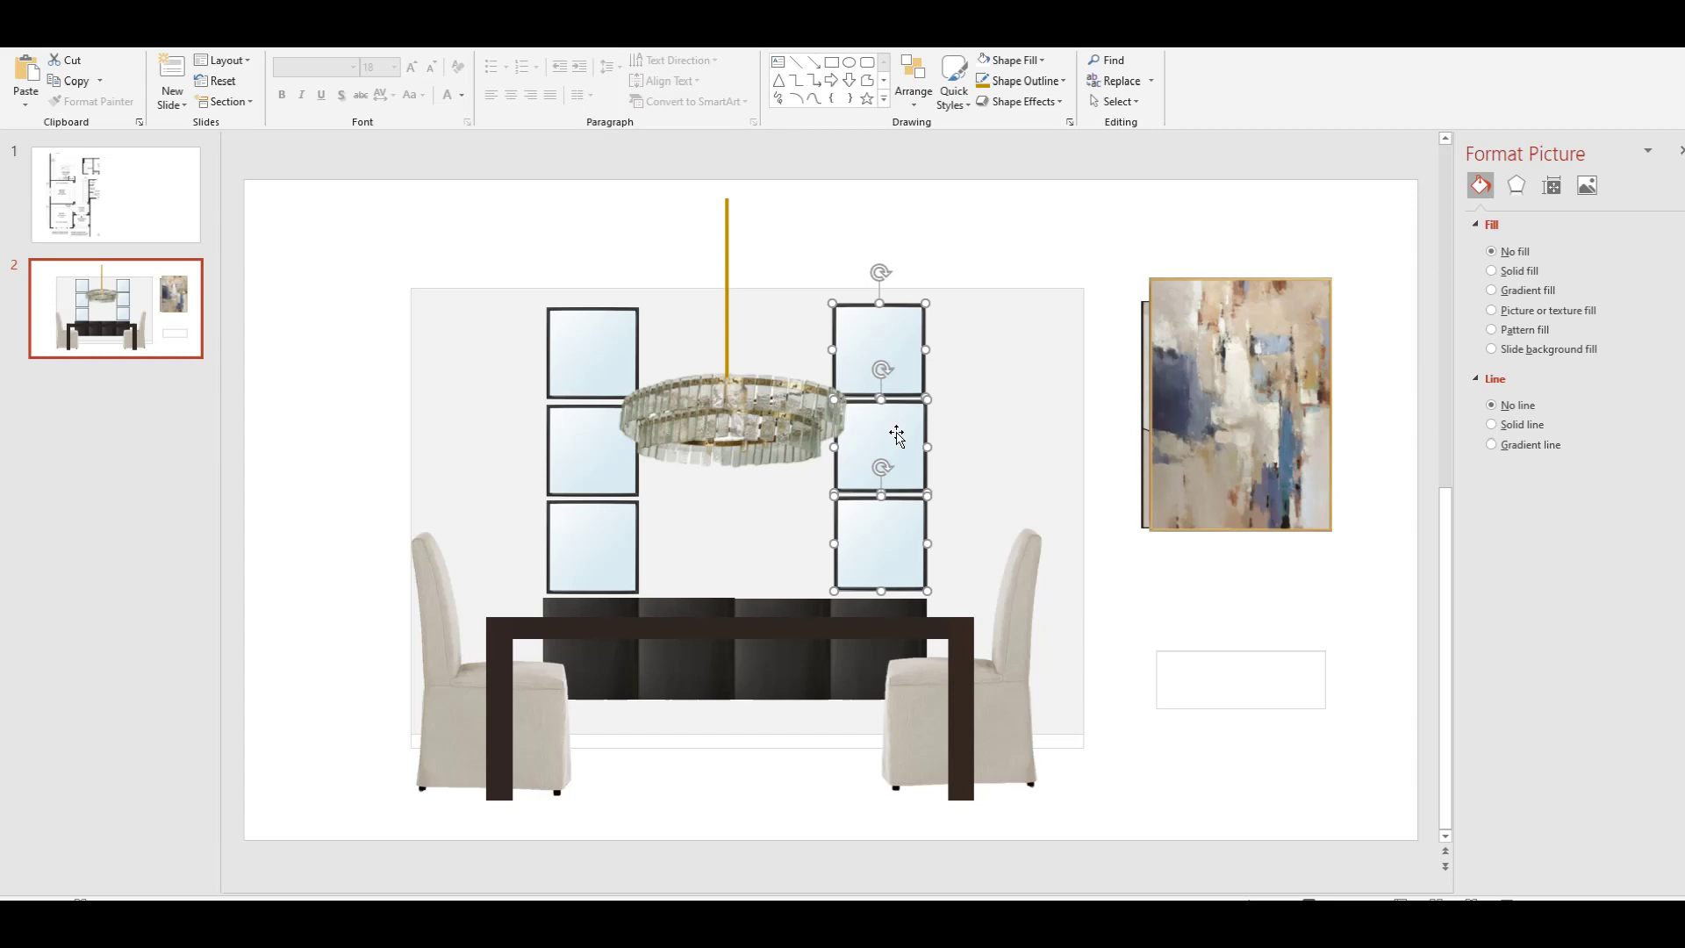
key(ctrl+v)
drag(896, 435, 775, 433)
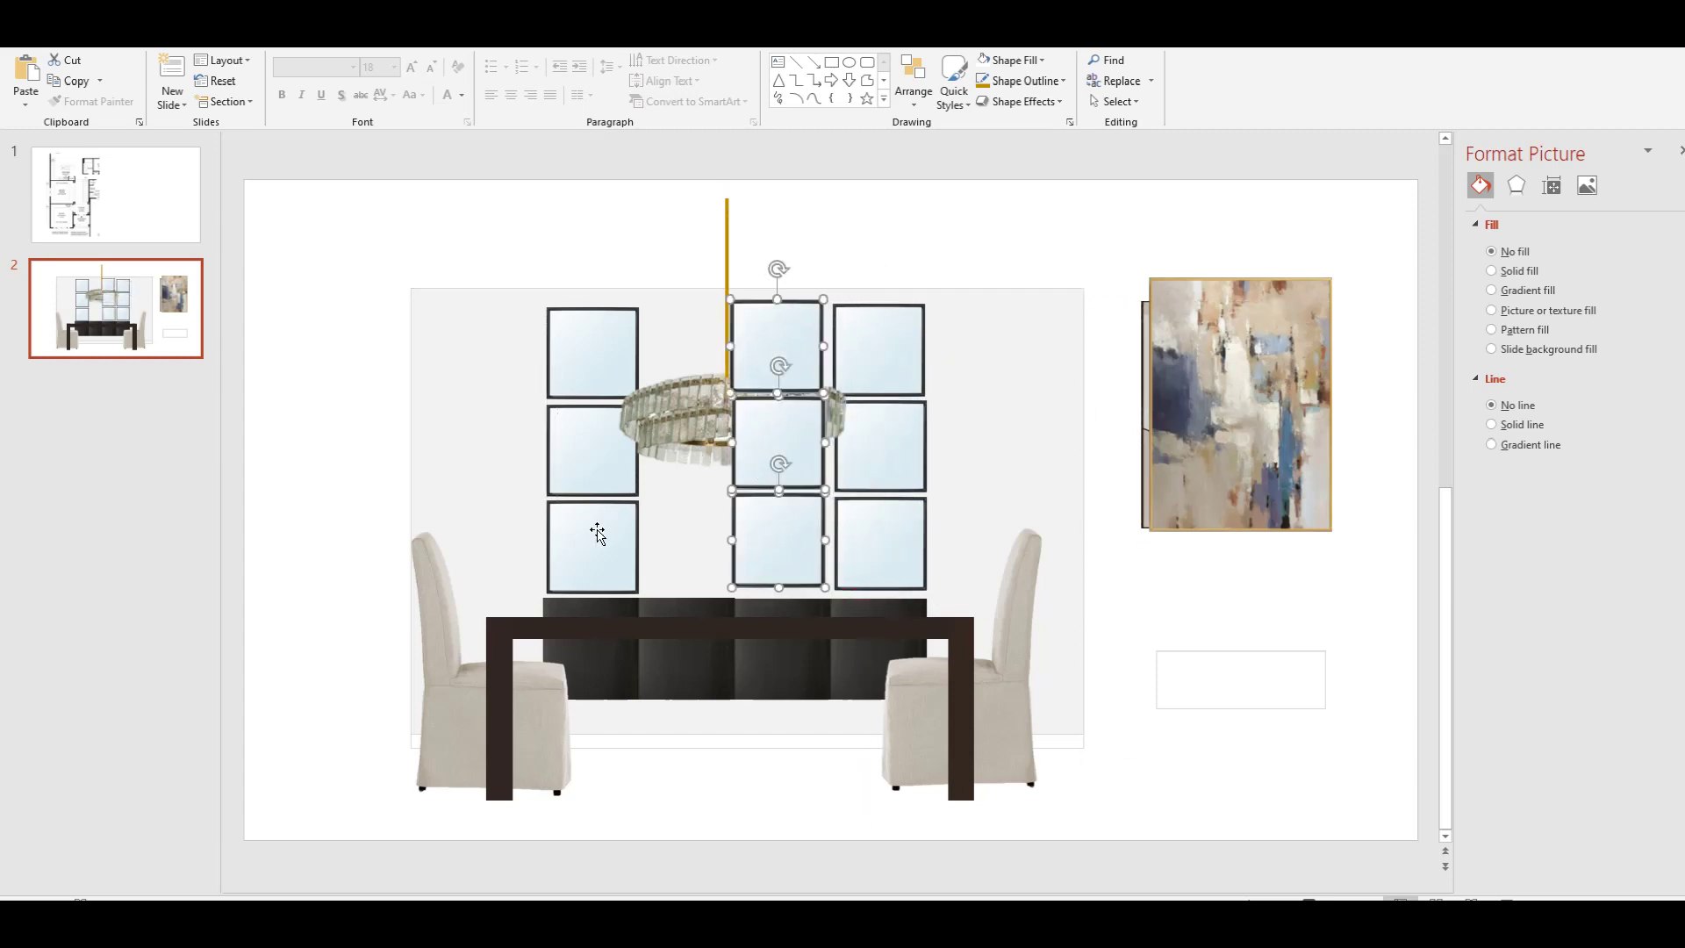
key(ctrl+v)
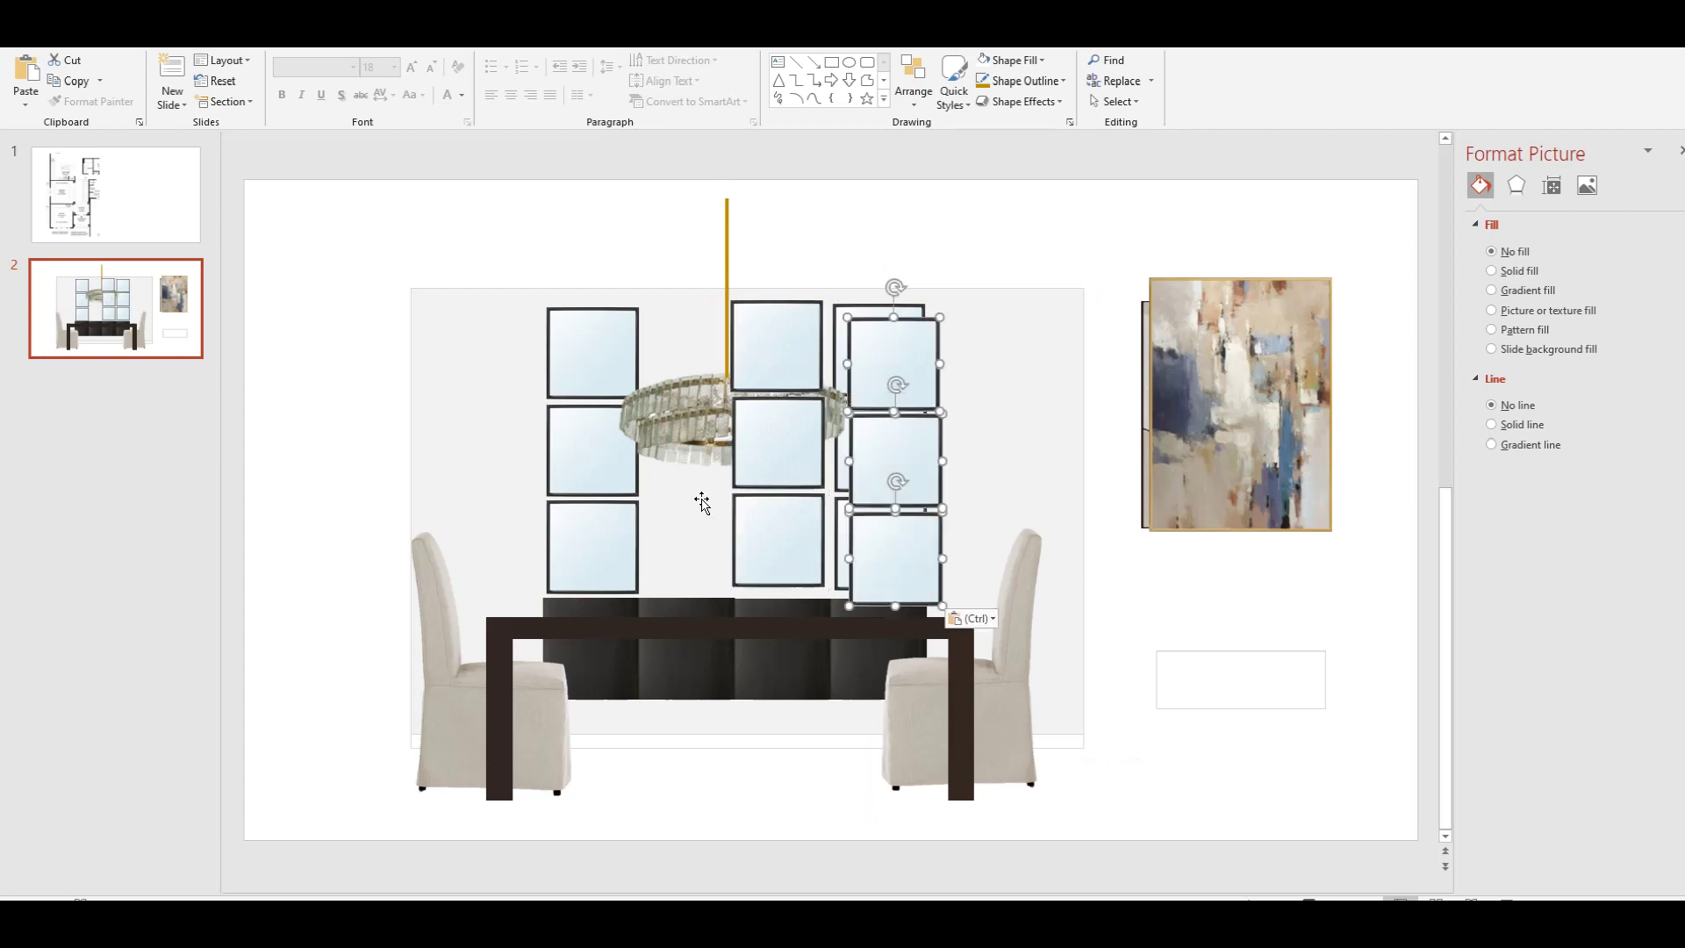
drag(918, 469, 695, 451)
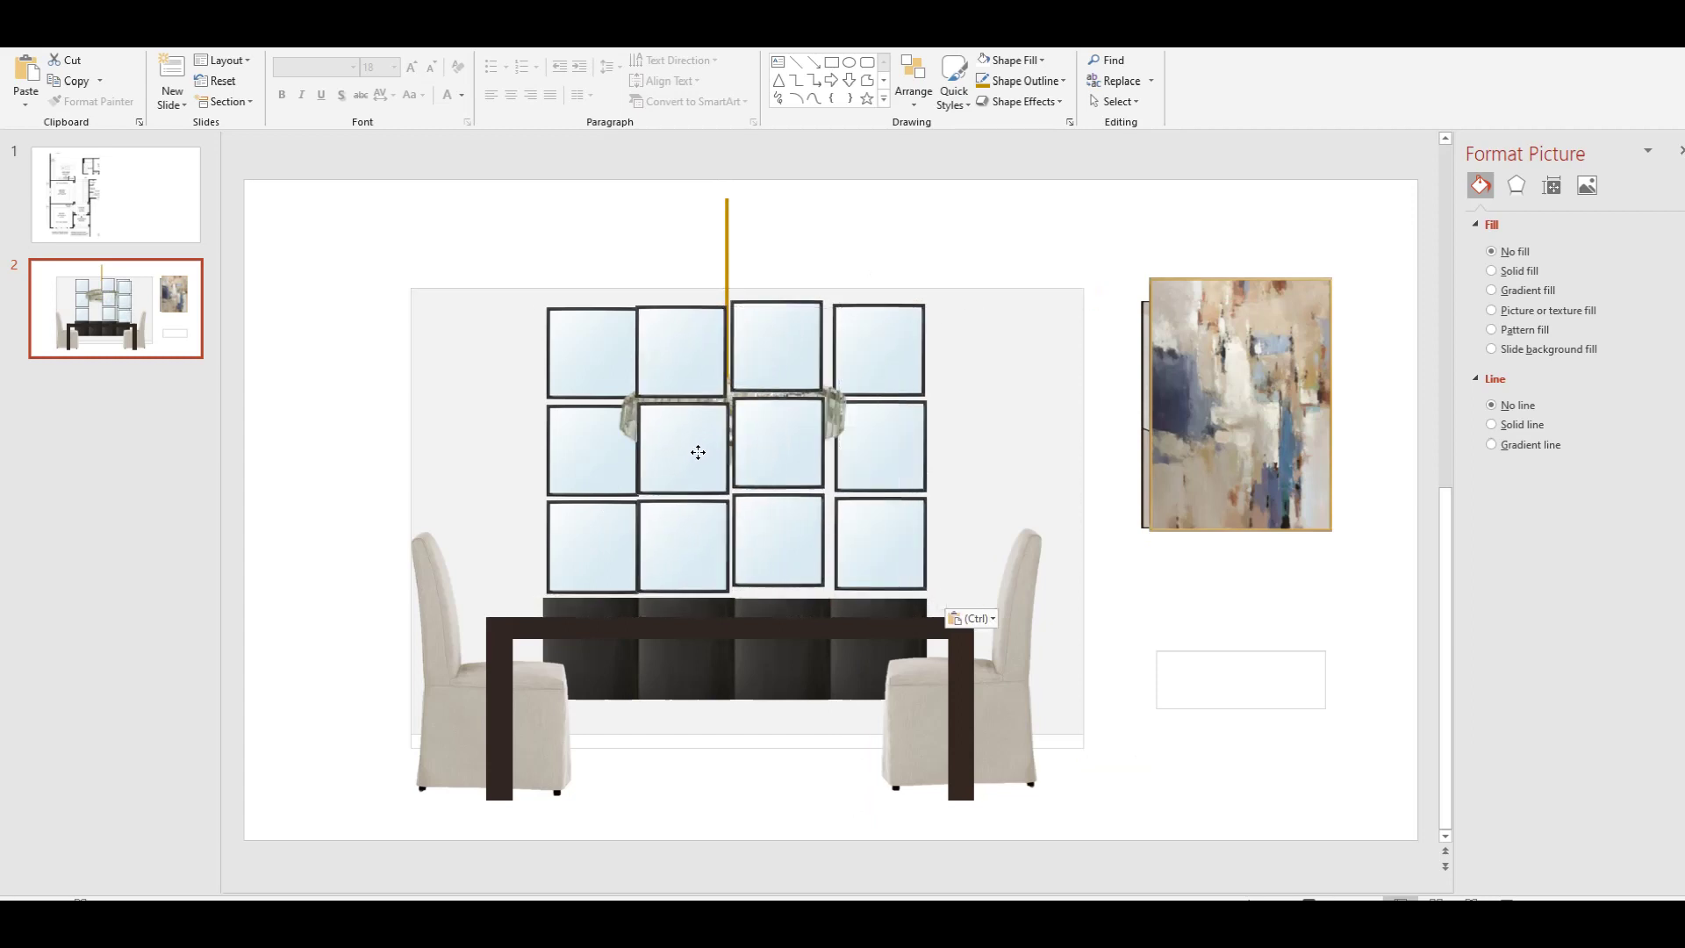
- Move the chandelier up and out of the mirror grid toward the top right
click(594, 490)
click(586, 537)
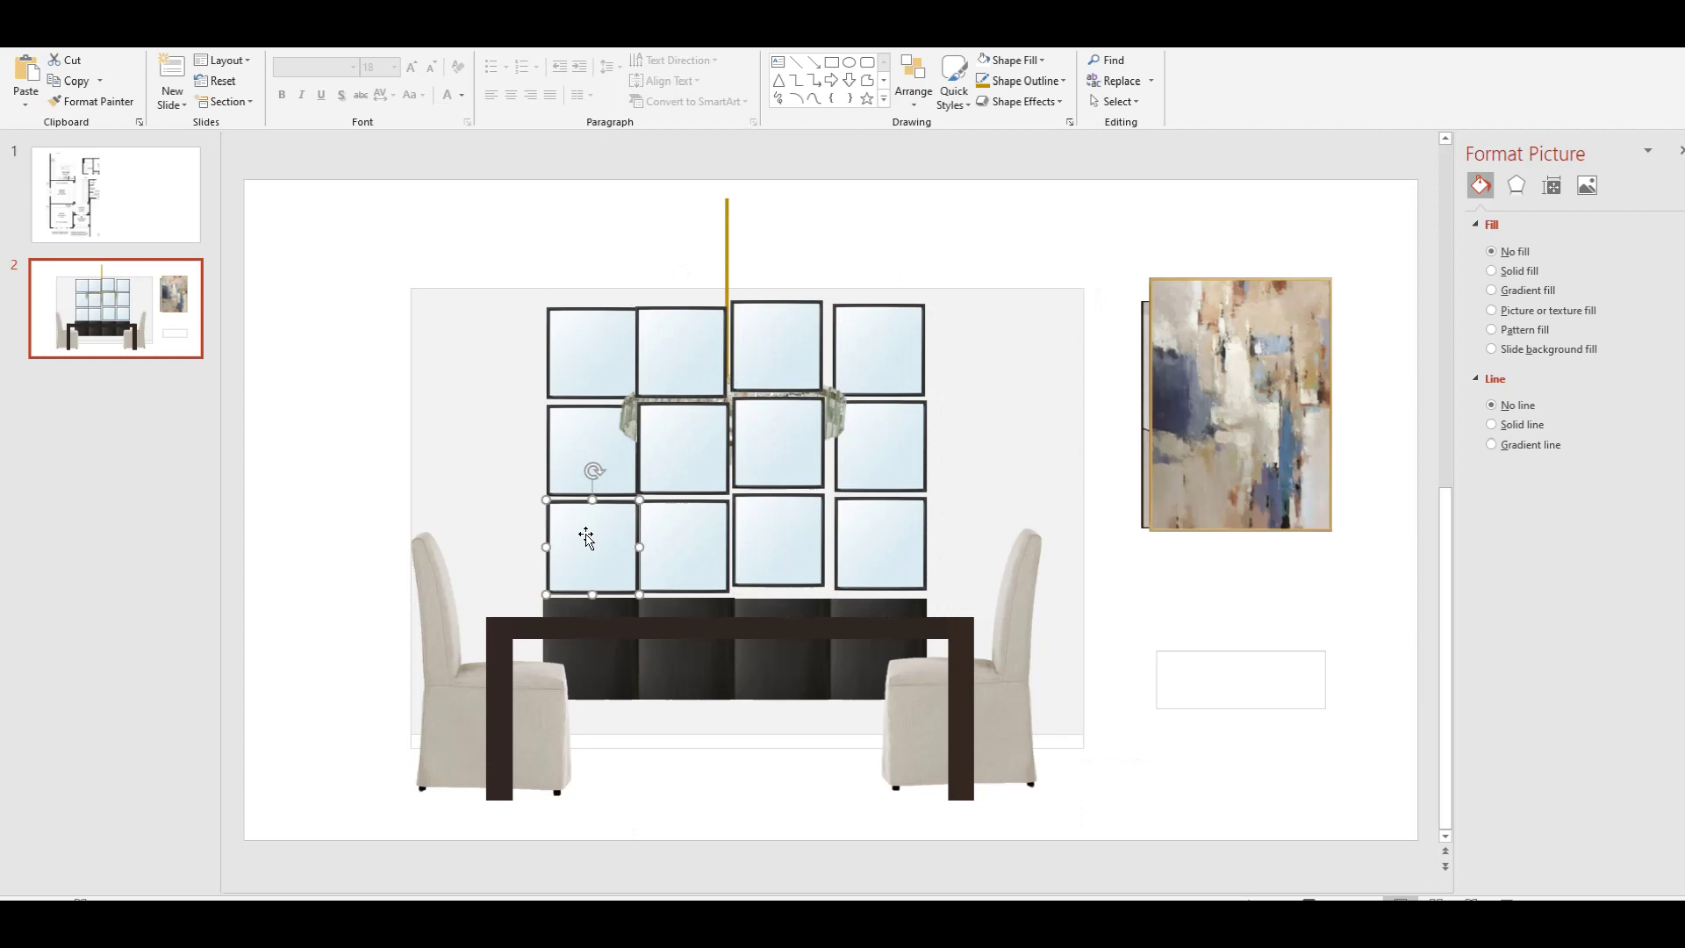
shift+click(585, 427)
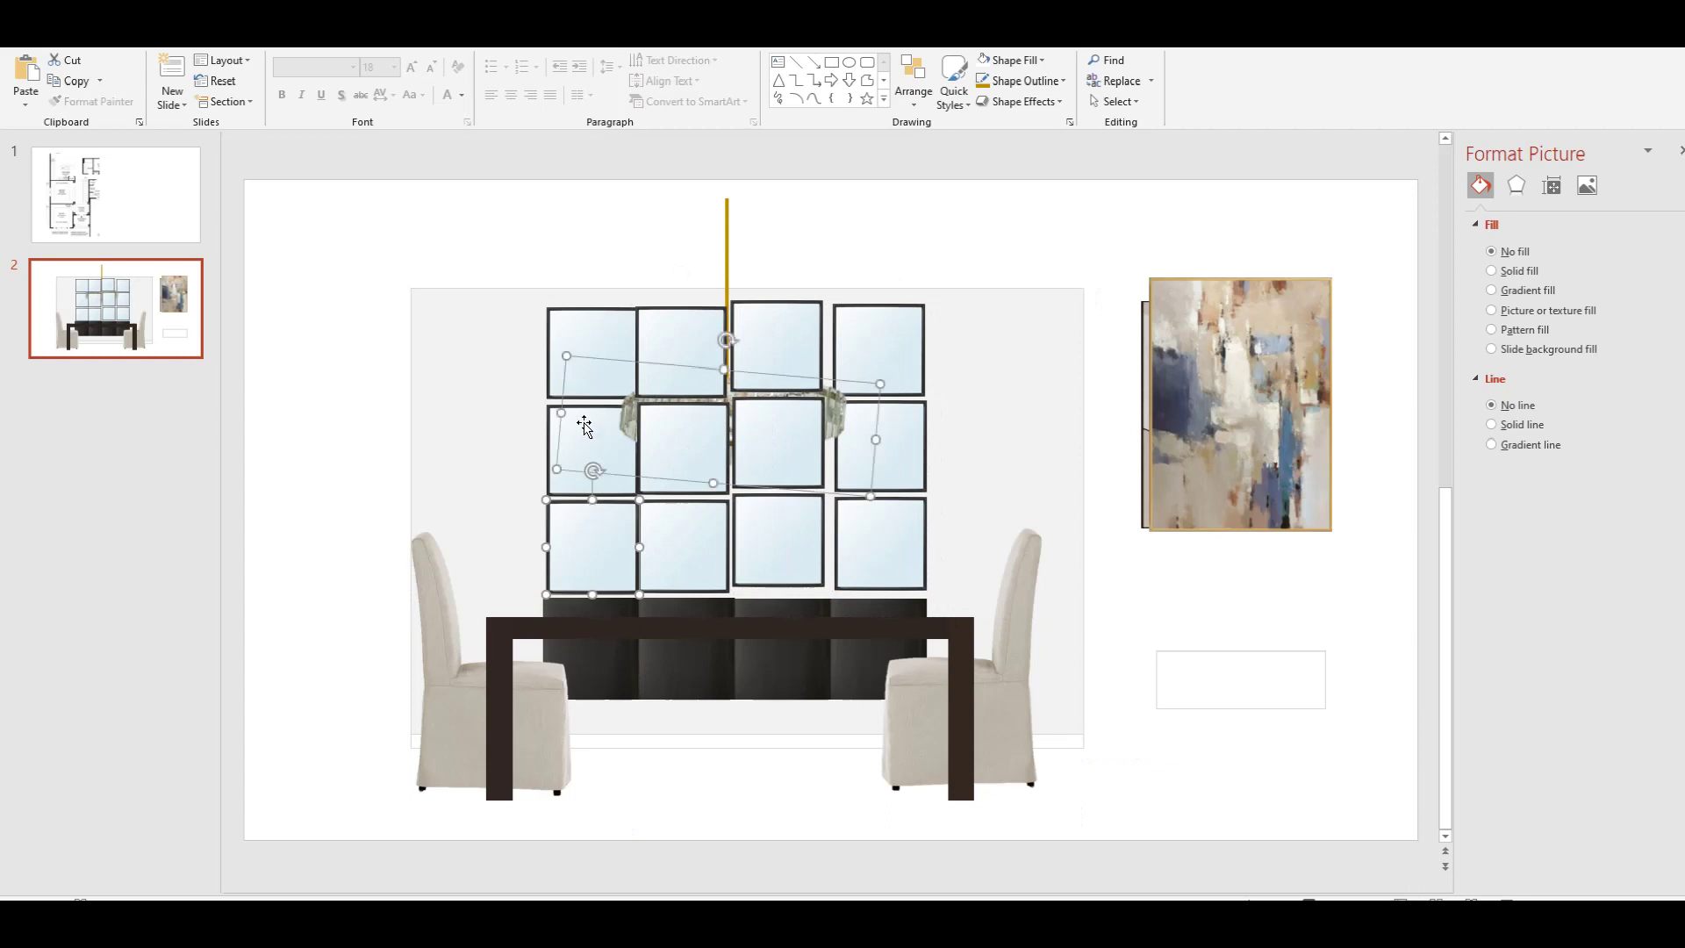
click(490, 519)
click(575, 529)
click(597, 523)
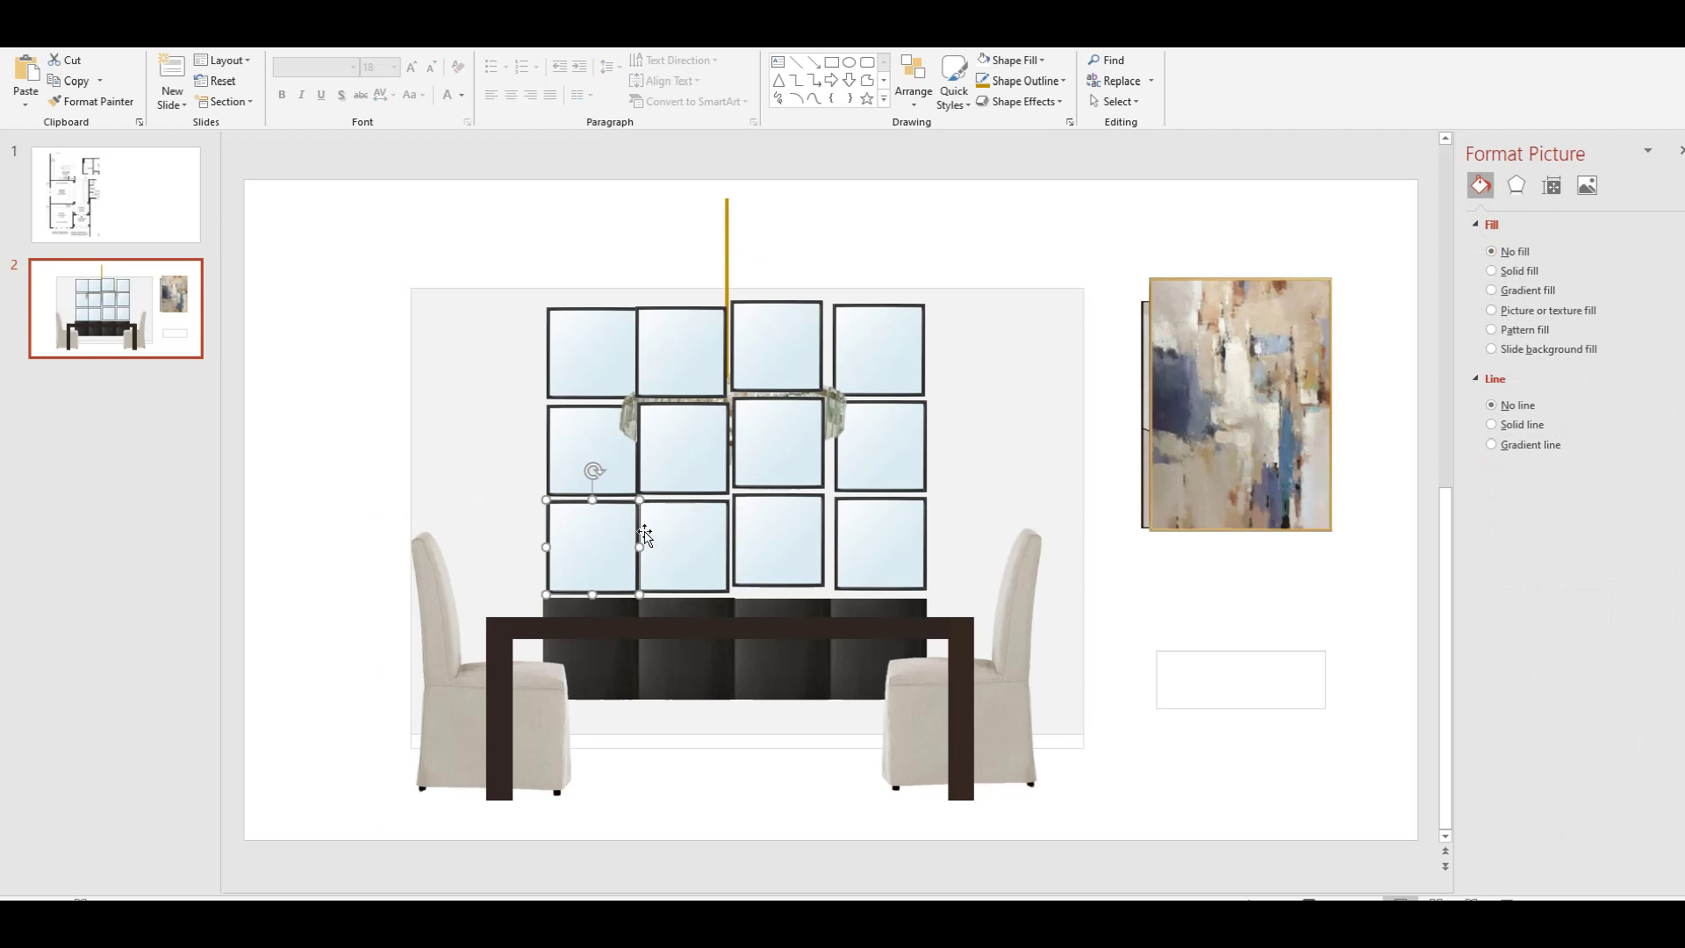
shift+click(567, 477)
shift+click(562, 354)
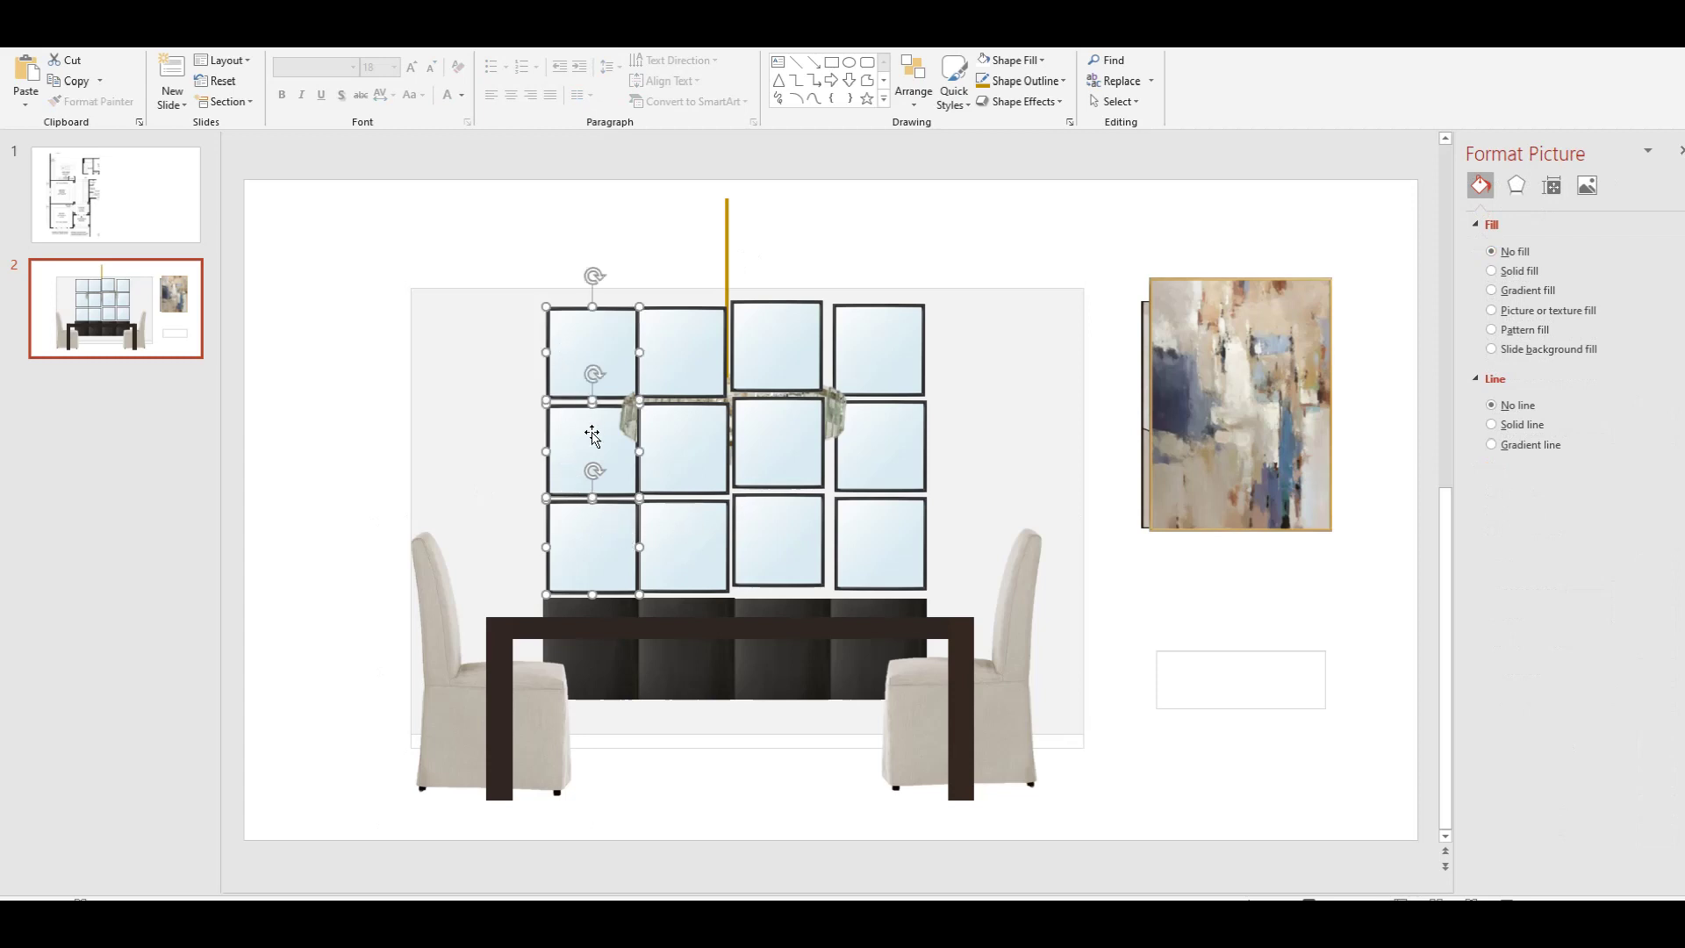
drag(592, 433, 920, 276)
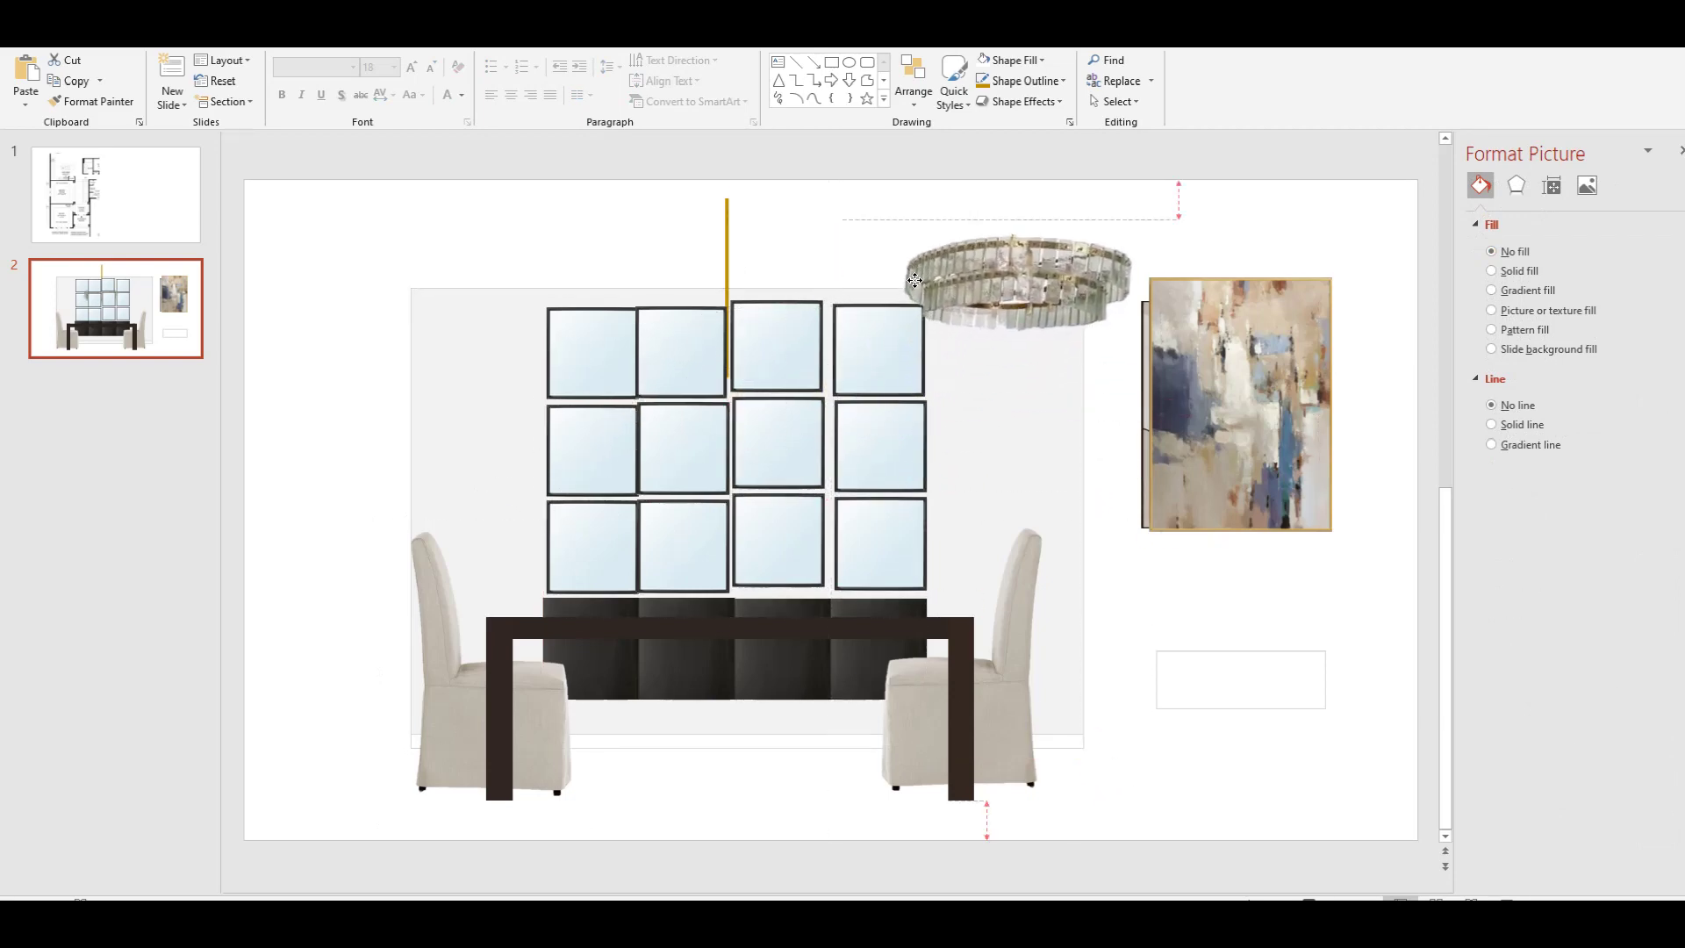
- Shift the left and second frame columns slightly to even out the grid spacing
click(575, 524)
shift+click(588, 474)
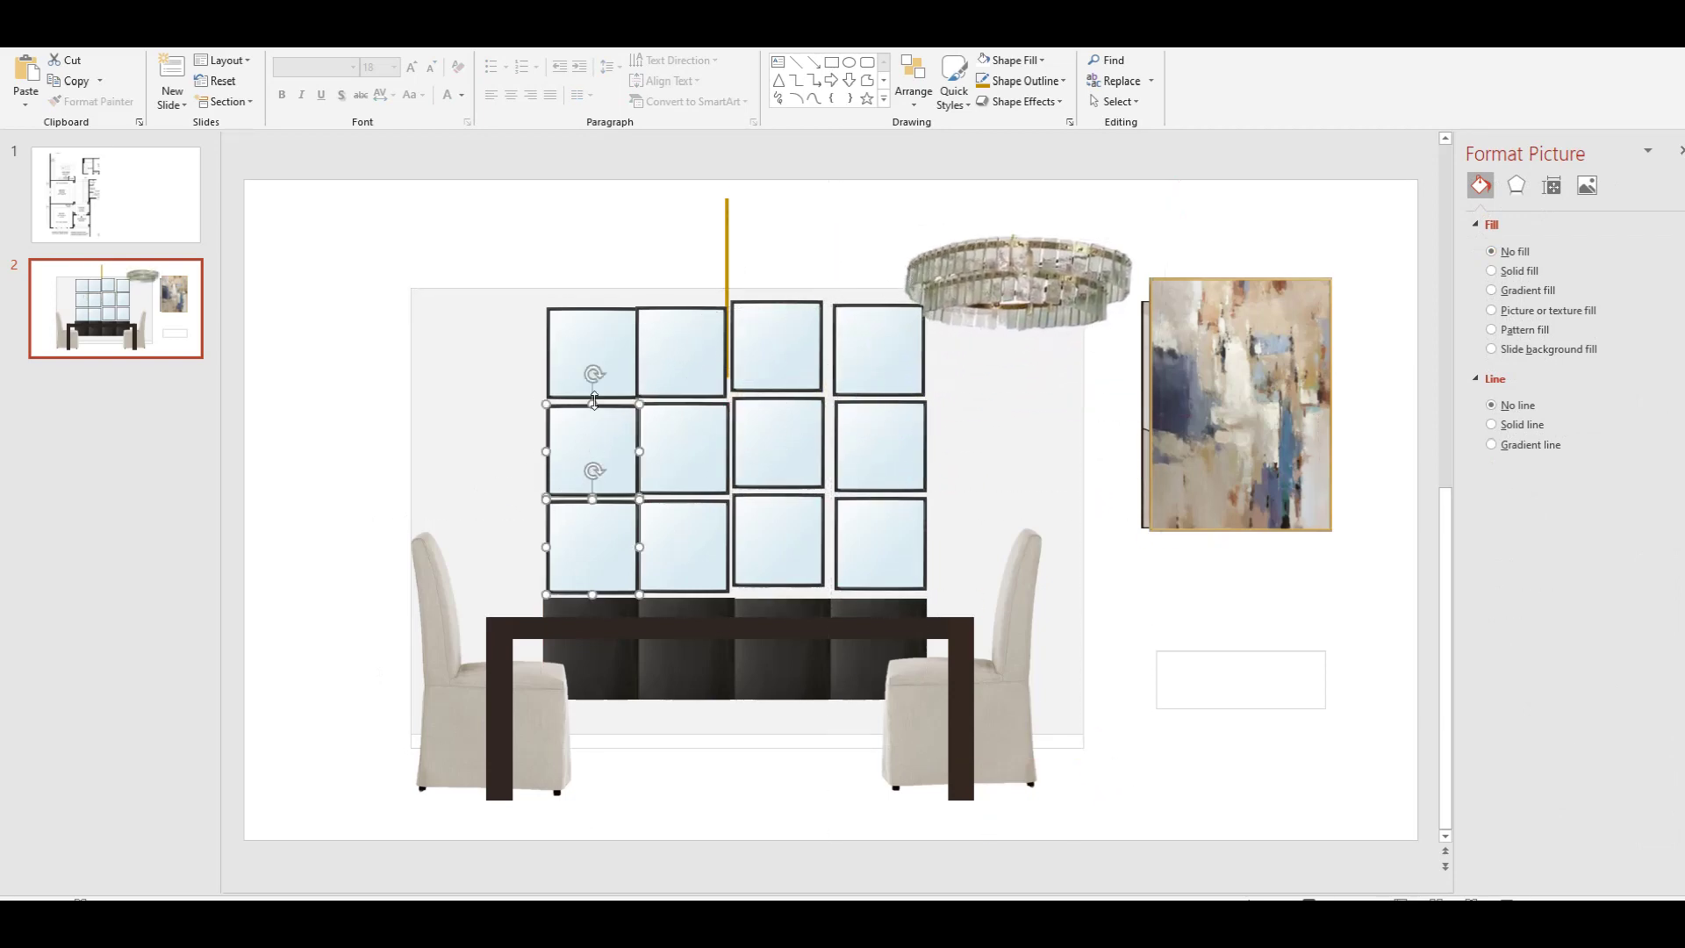
shift+click(593, 369)
drag(602, 443, 585, 441)
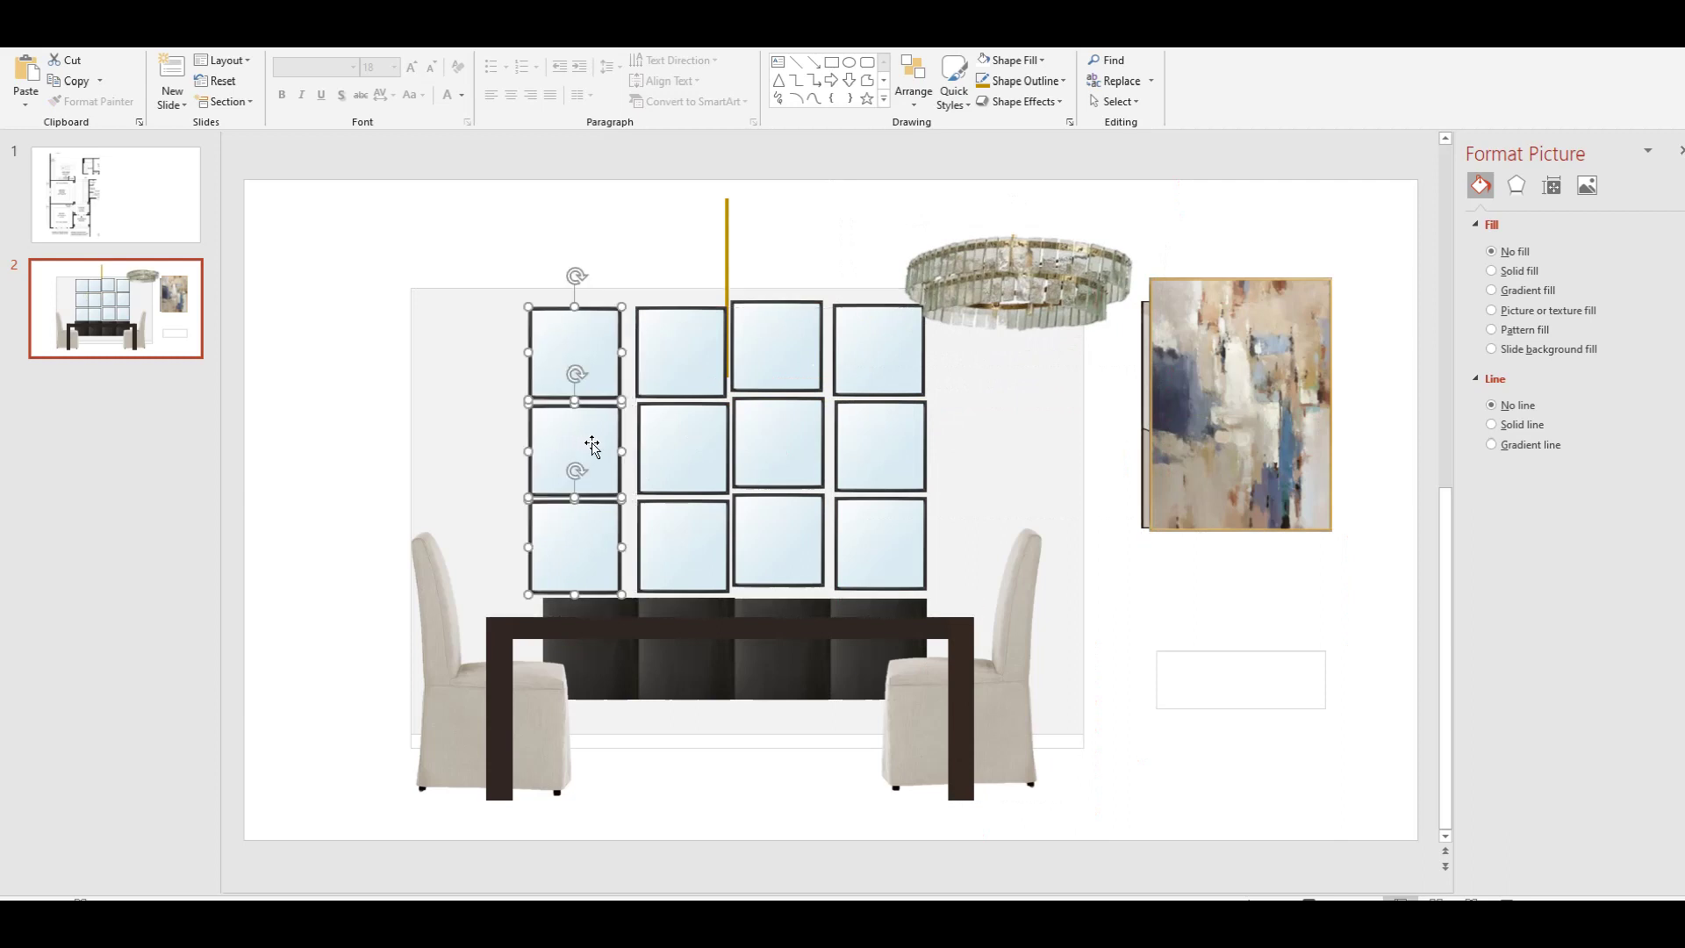
click(683, 525)
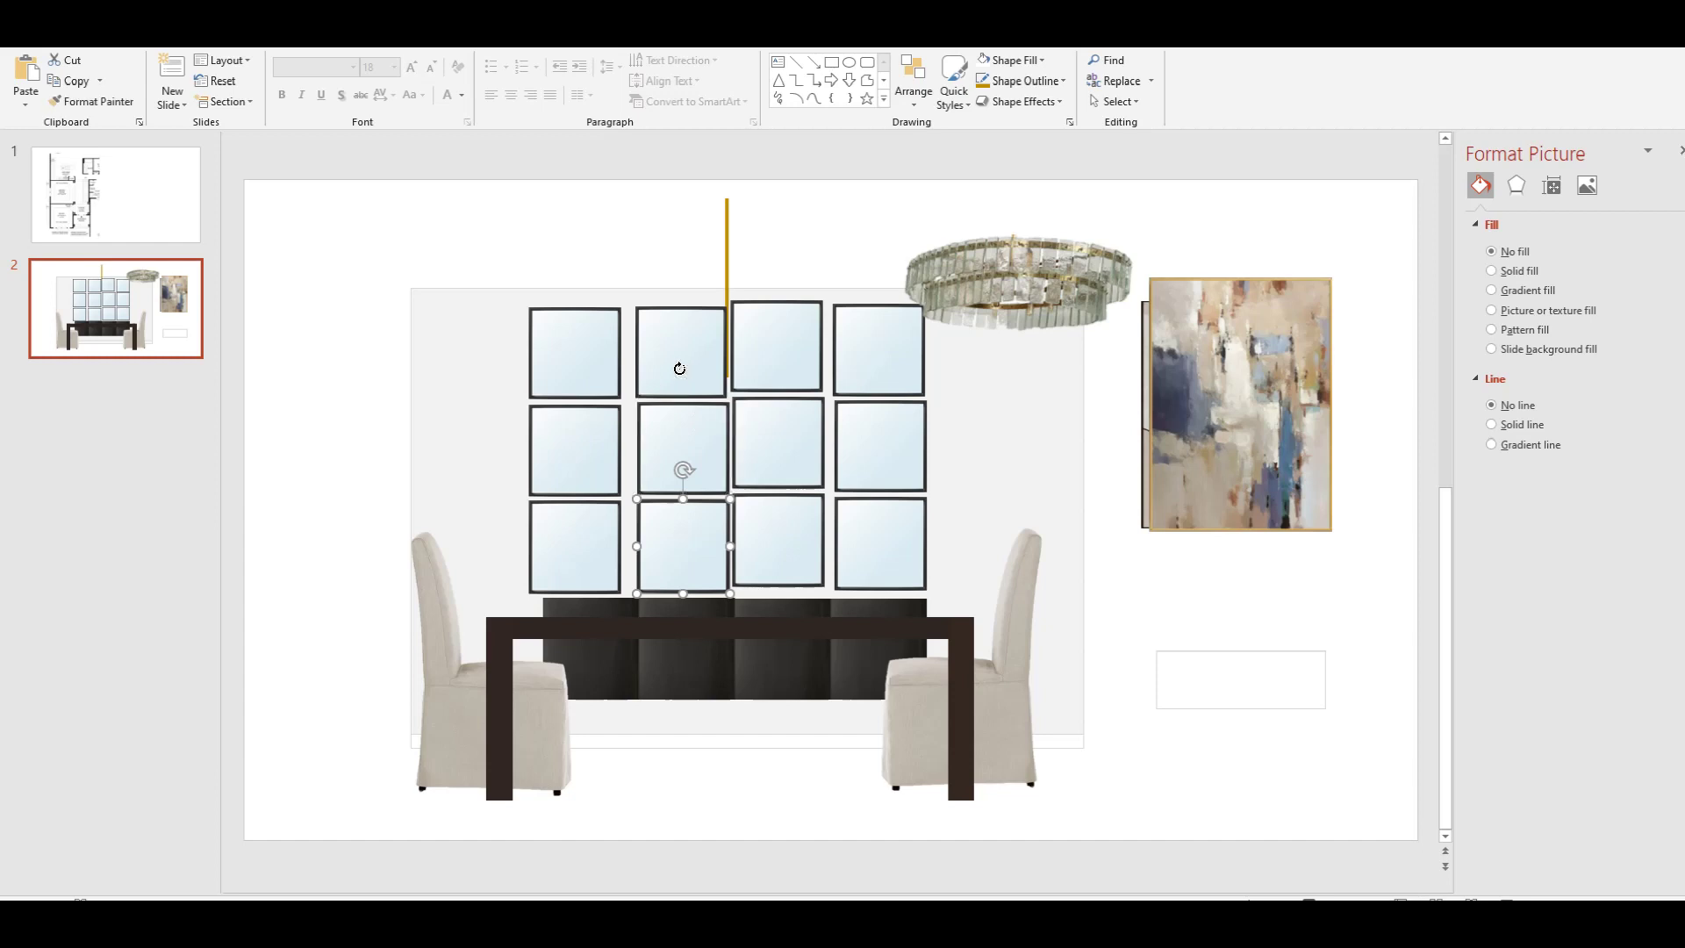
shift+click(680, 360)
shift+click(674, 436)
drag(684, 444, 690, 457)
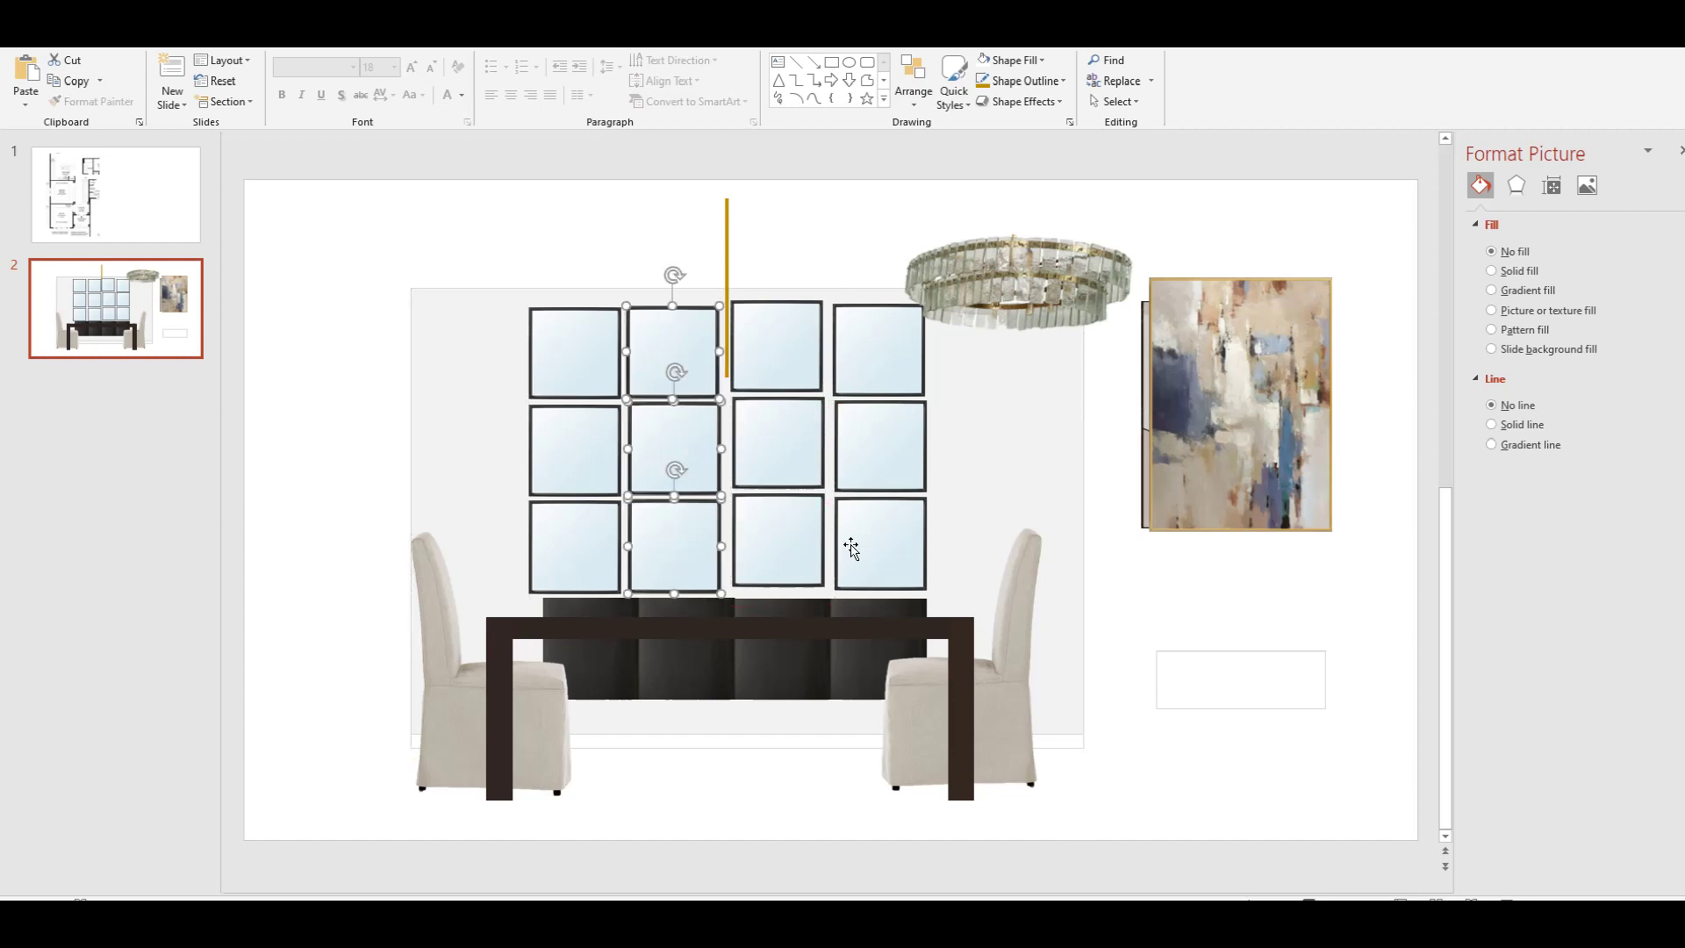
- Align the second and third columns with their neighbours, then set the chandelier at the grid's upper right
click(890, 566)
click(800, 549)
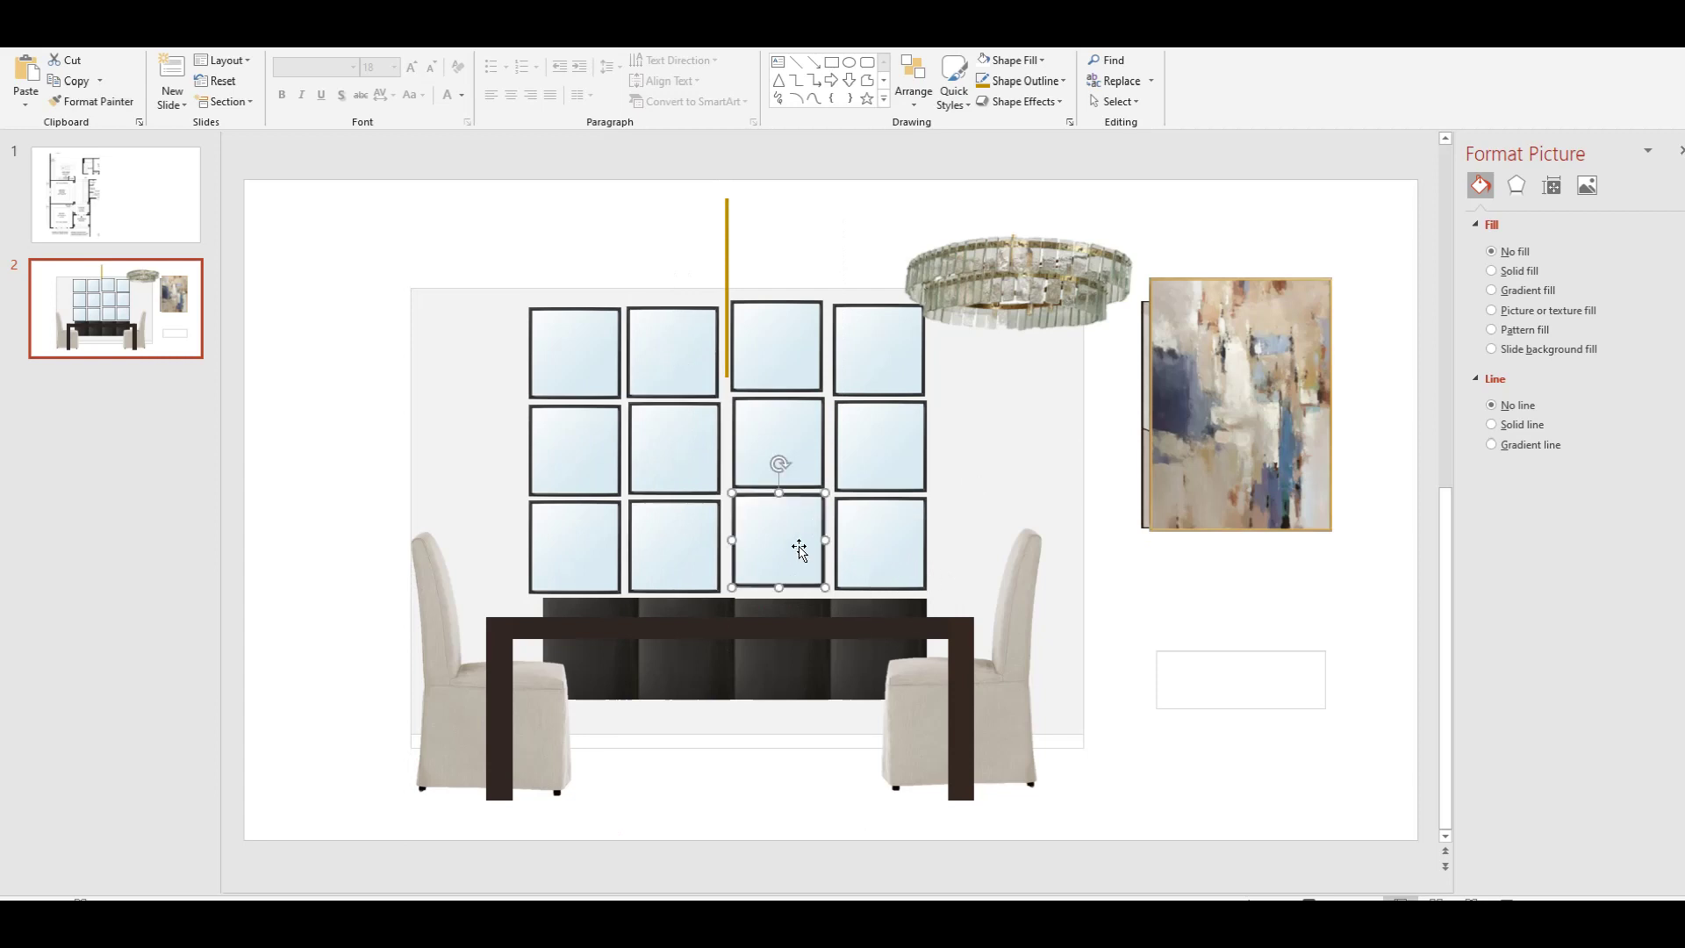
double_click(782, 452)
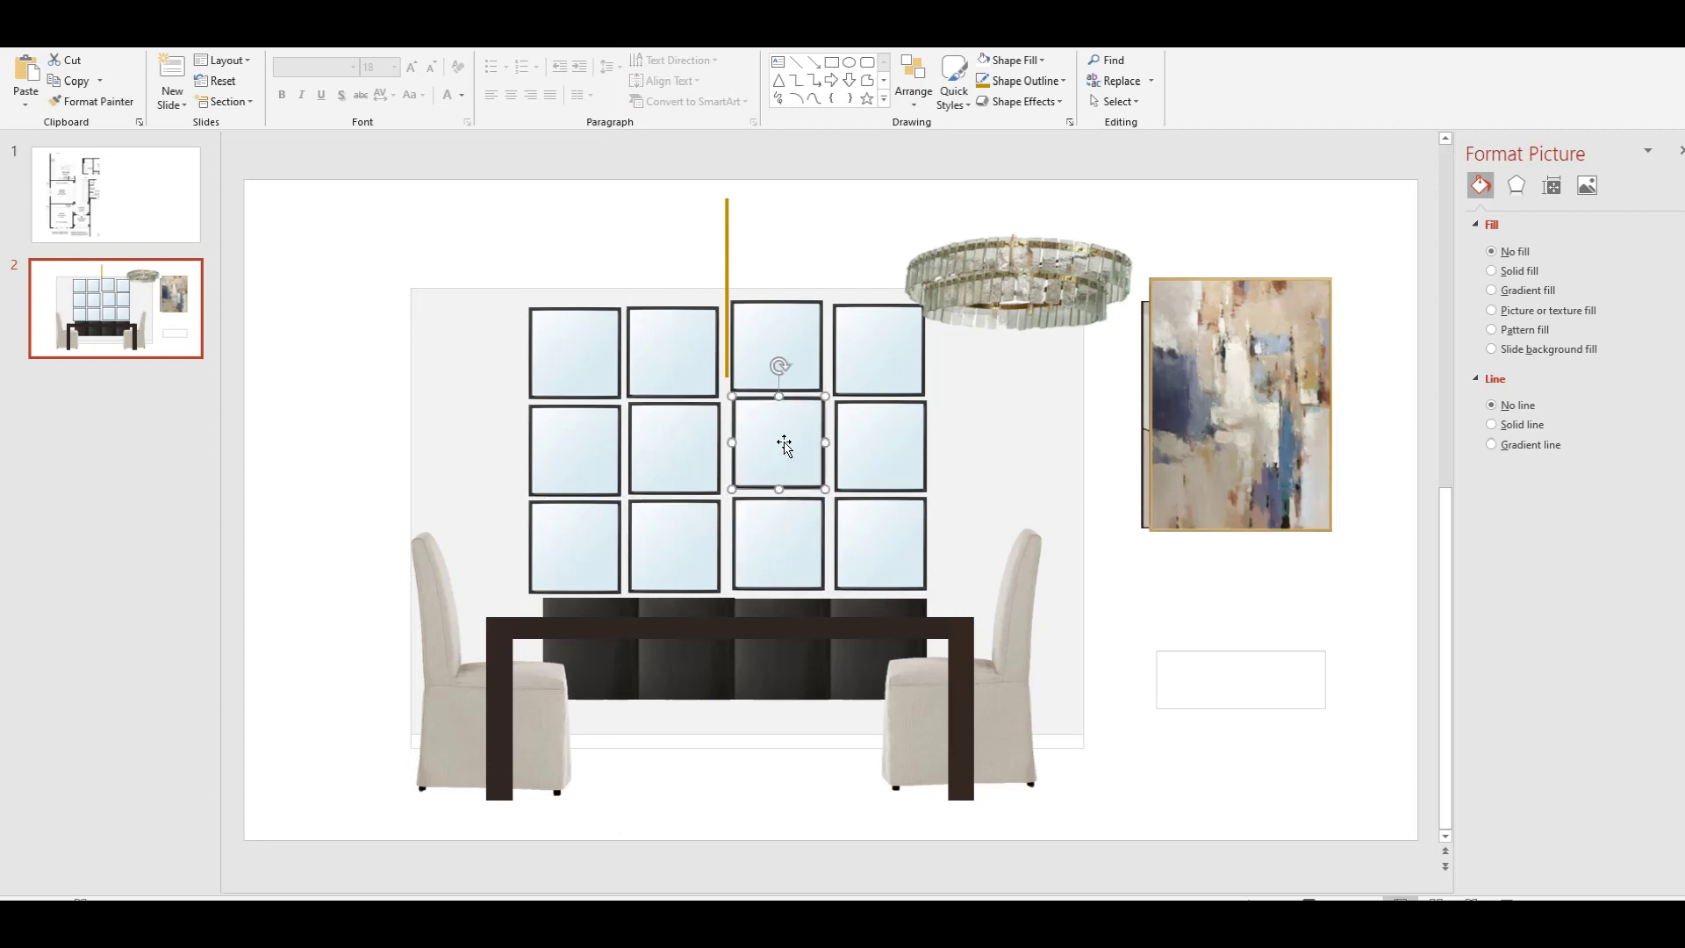
click(773, 343)
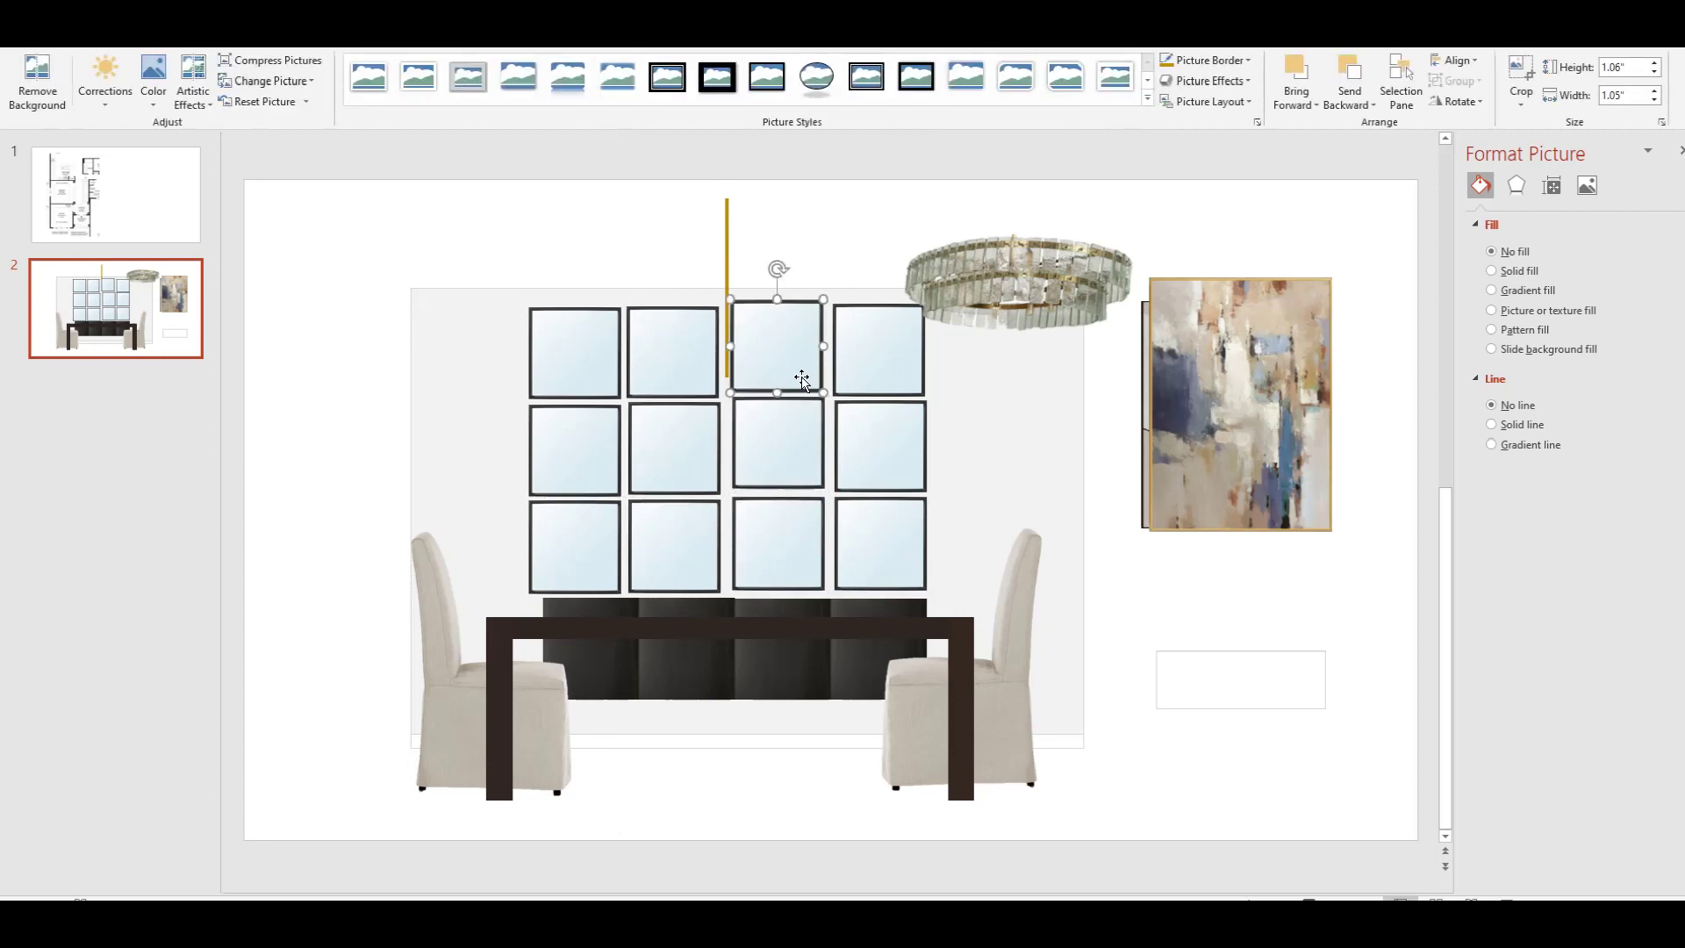
drag(794, 374, 796, 364)
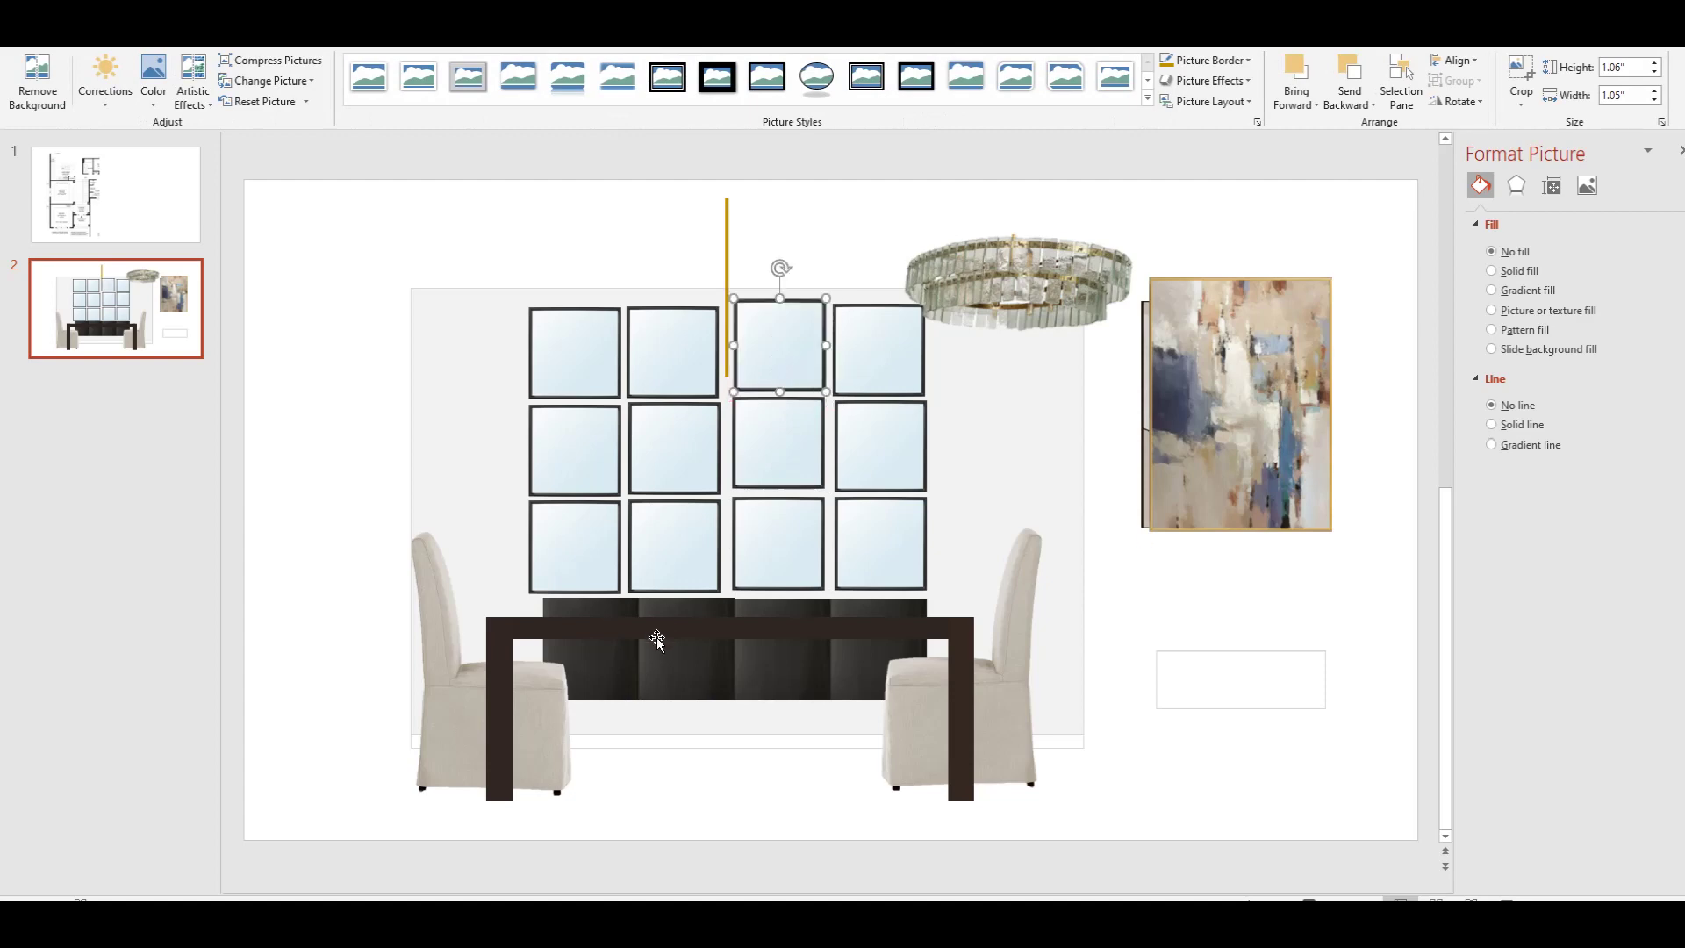
click(704, 547)
shift+click(667, 475)
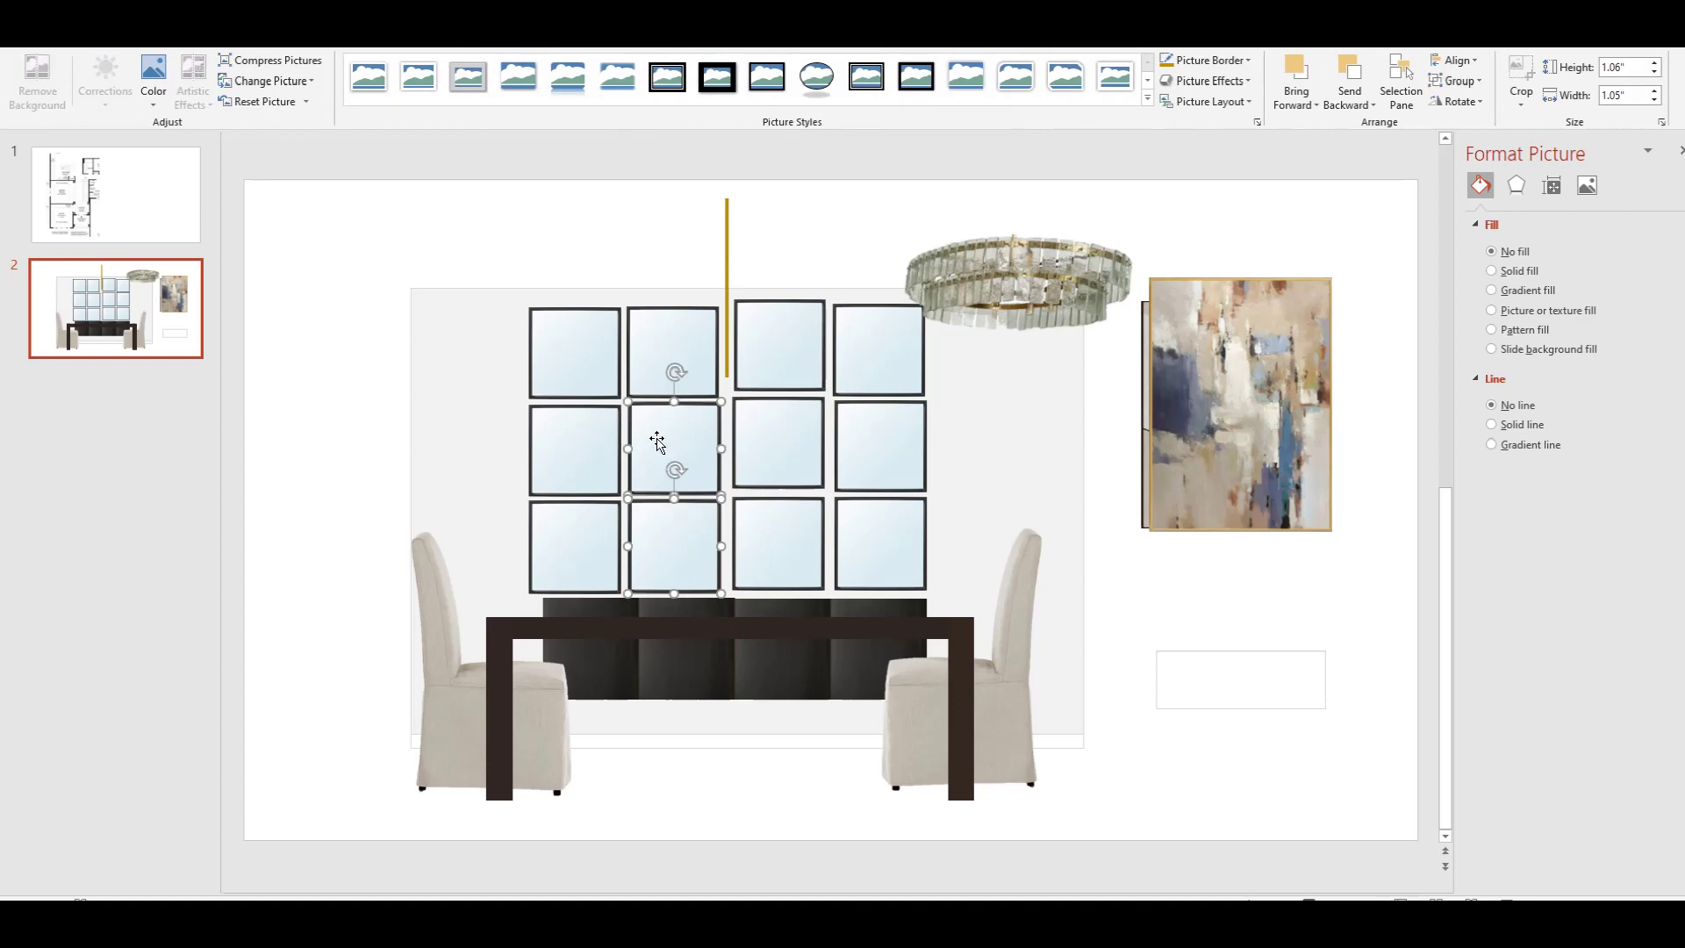
shift+click(654, 344)
drag(689, 435, 692, 432)
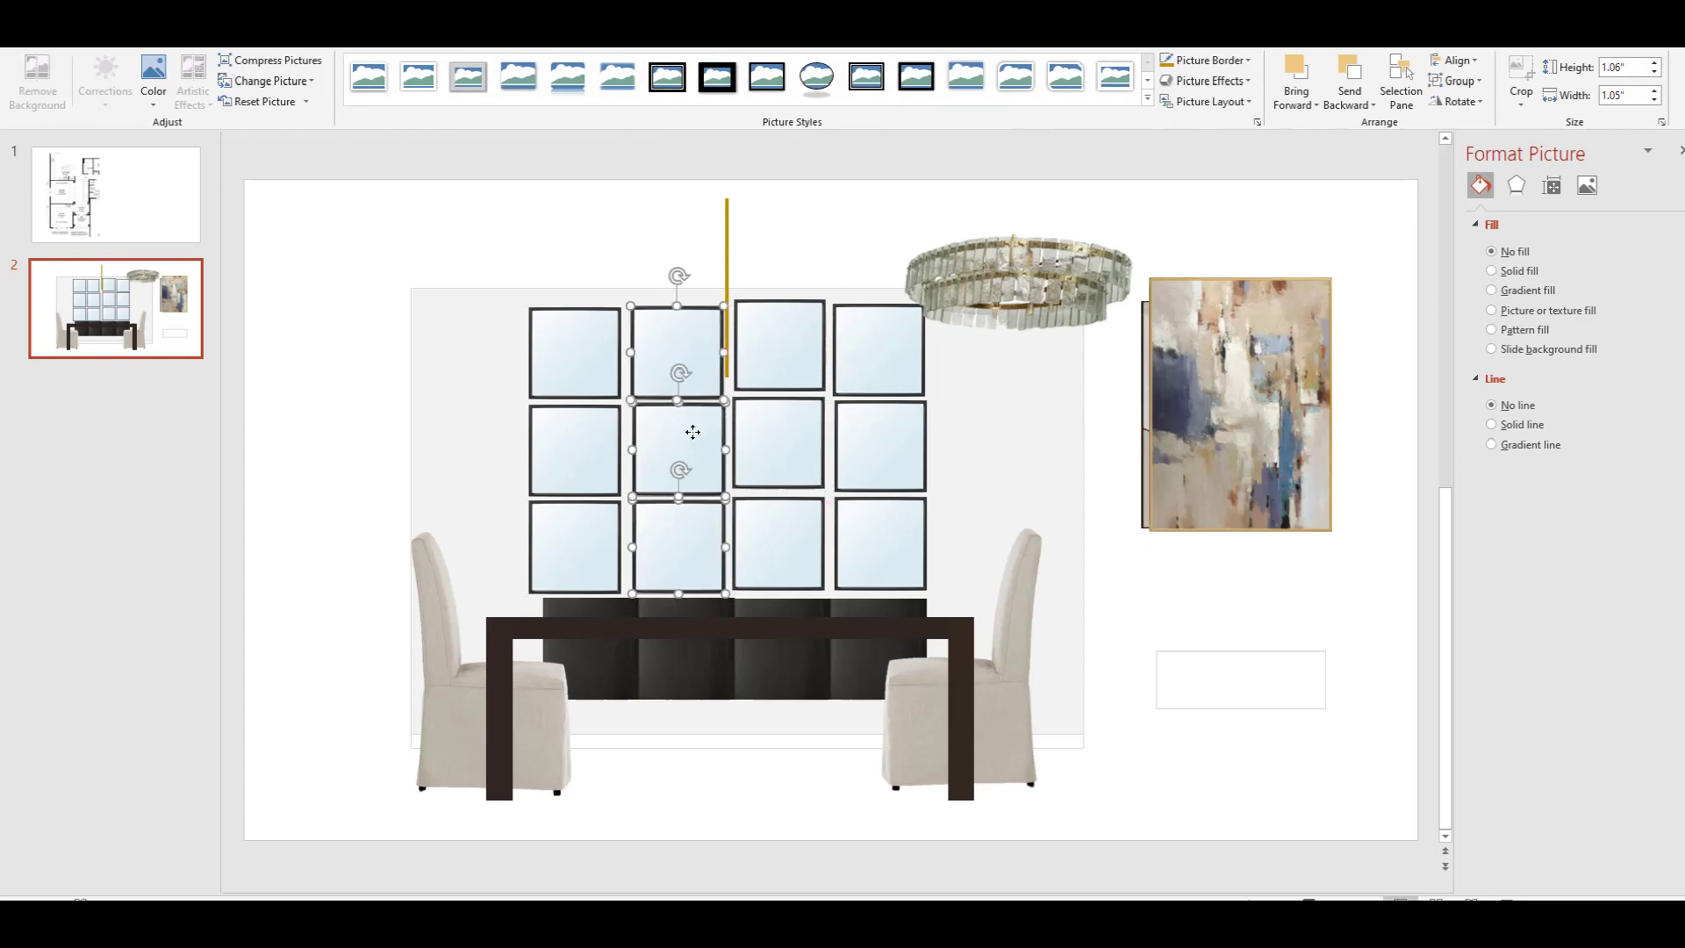
click(781, 458)
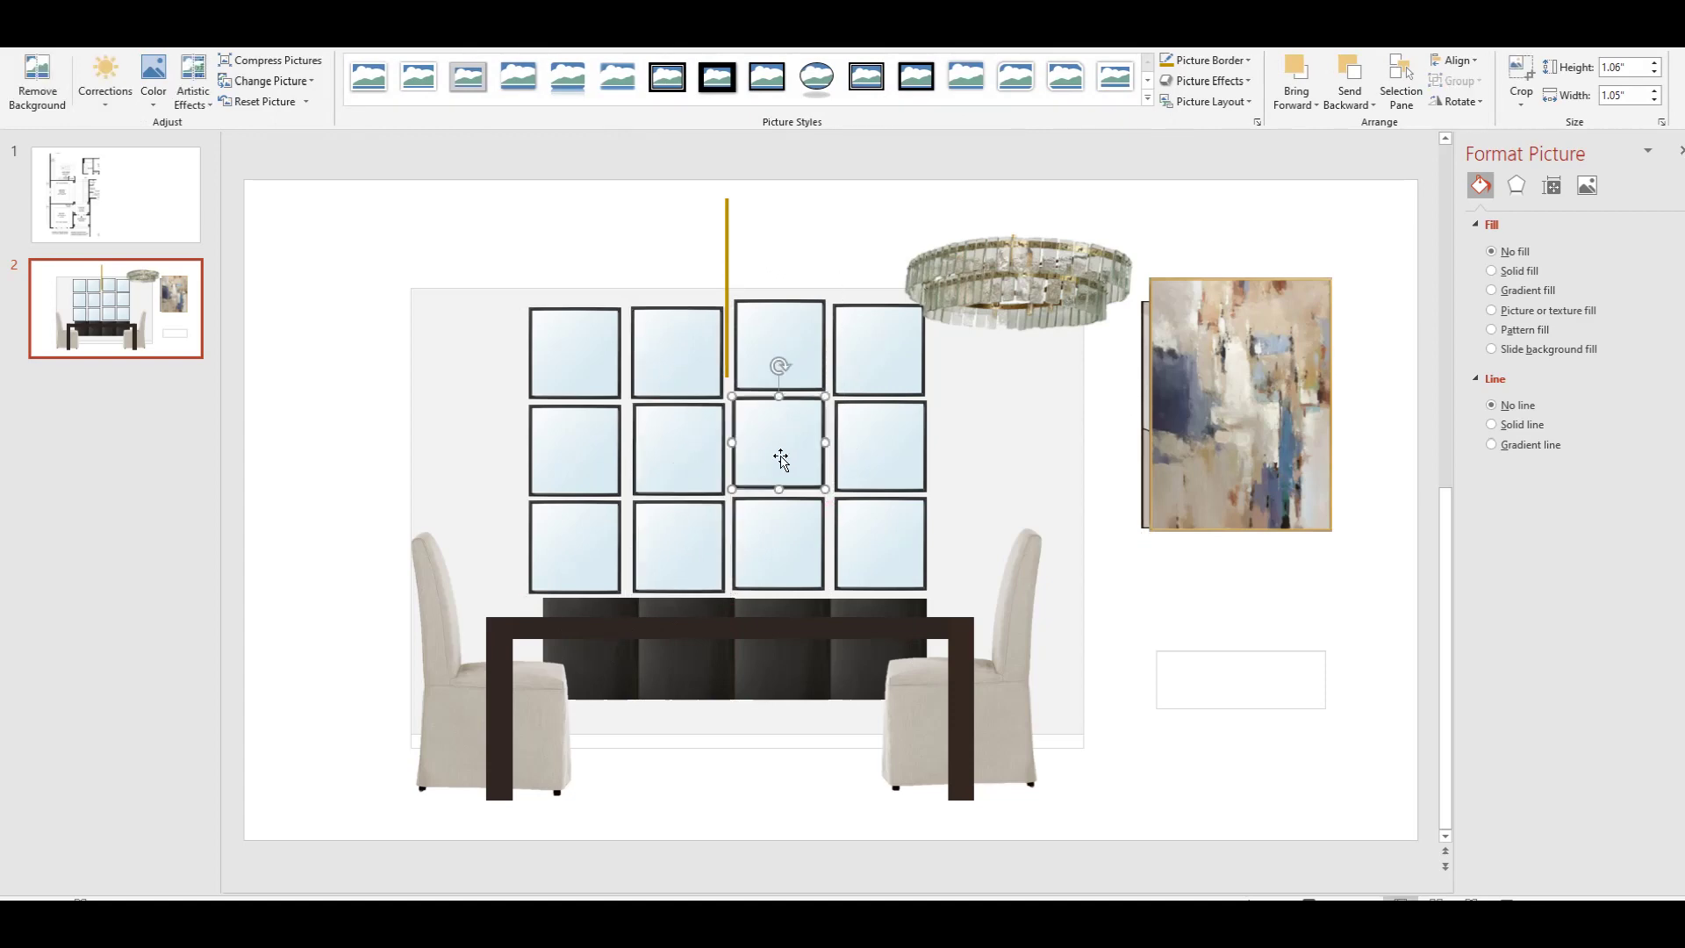
shift+click(788, 358)
shift+click(776, 549)
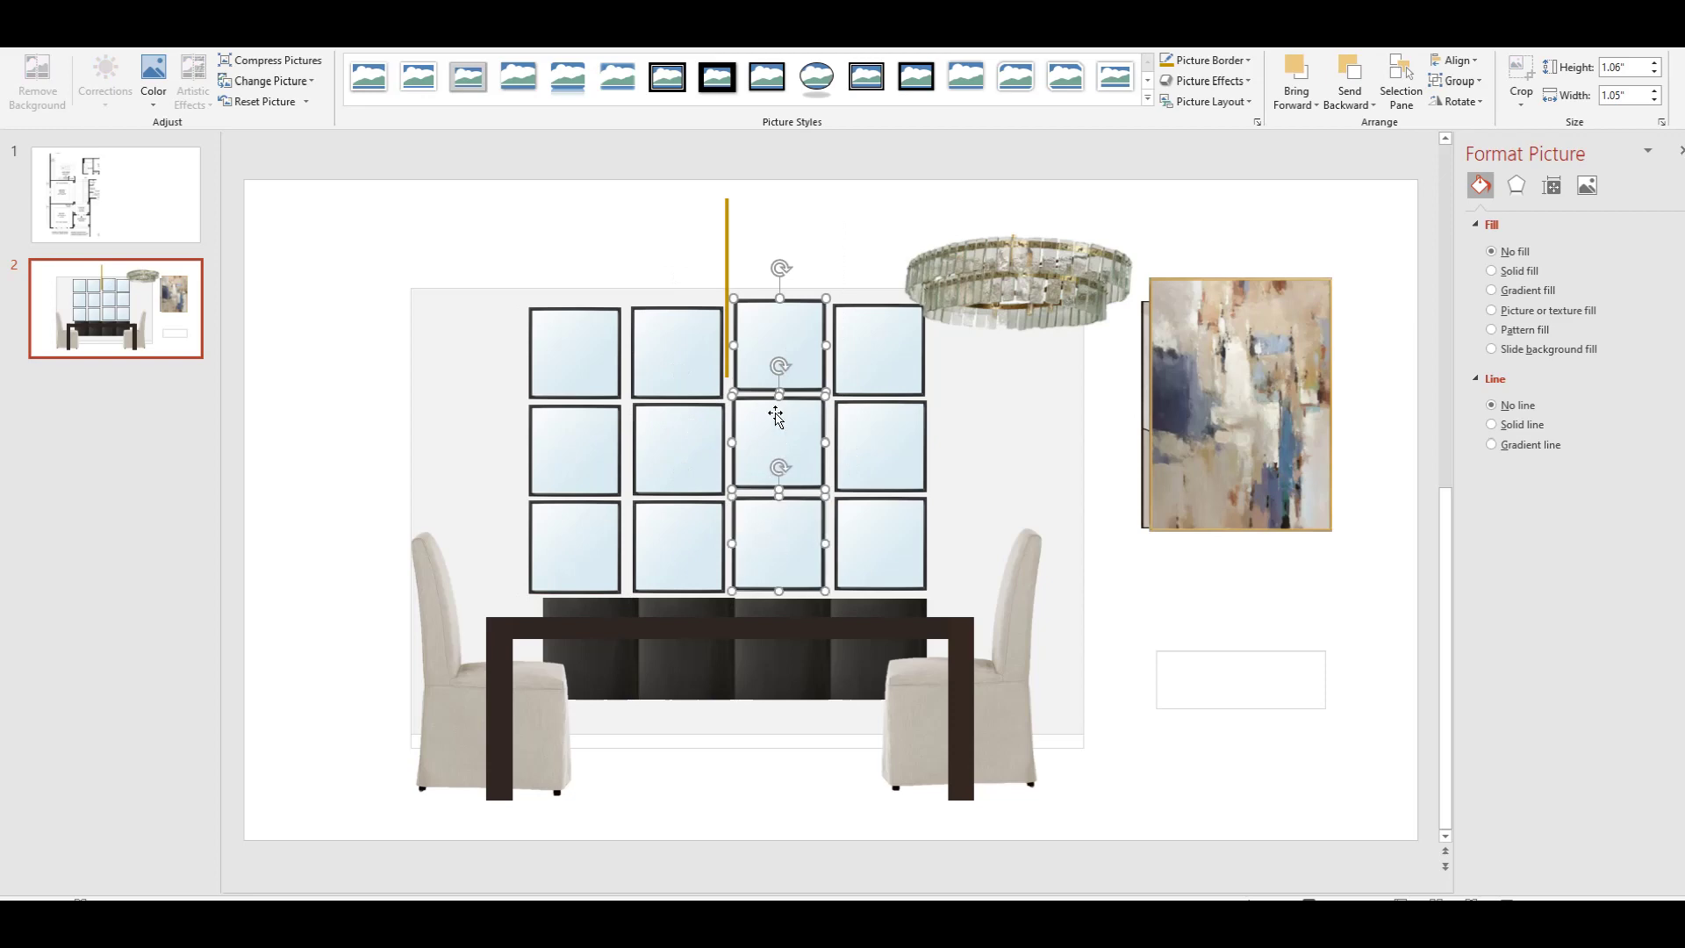
drag(776, 418, 776, 426)
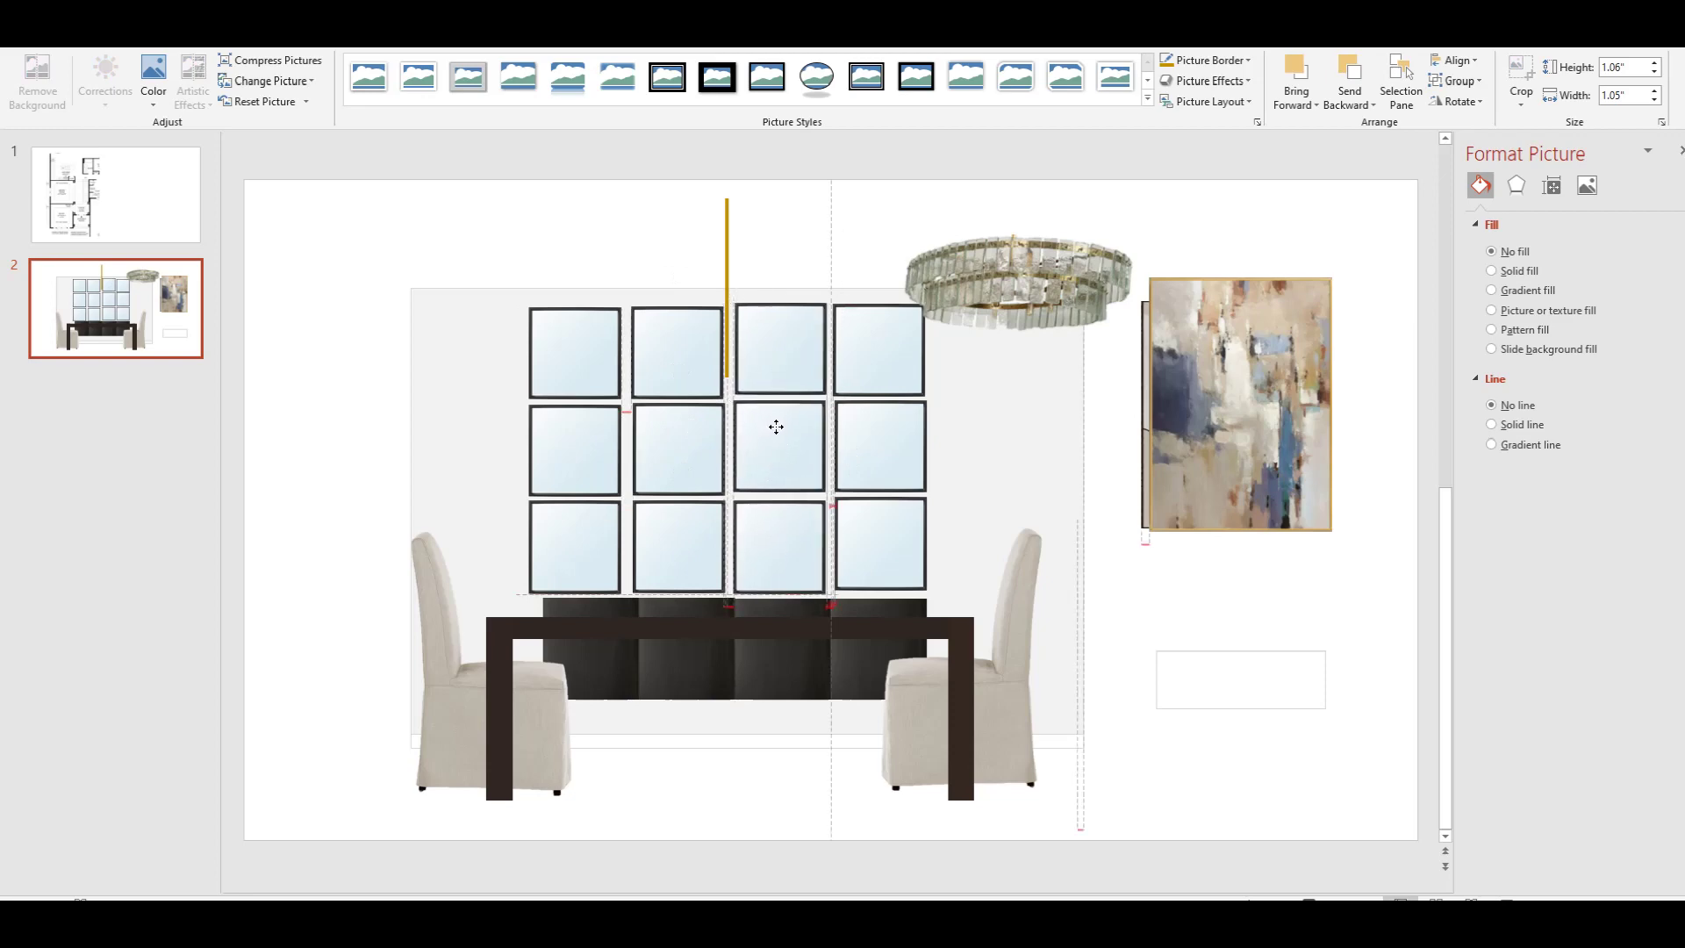
click(1113, 640)
drag(985, 338, 1018, 360)
- Bring the chandelier to the front and centre it over the mirror grid
right_click(1018, 360)
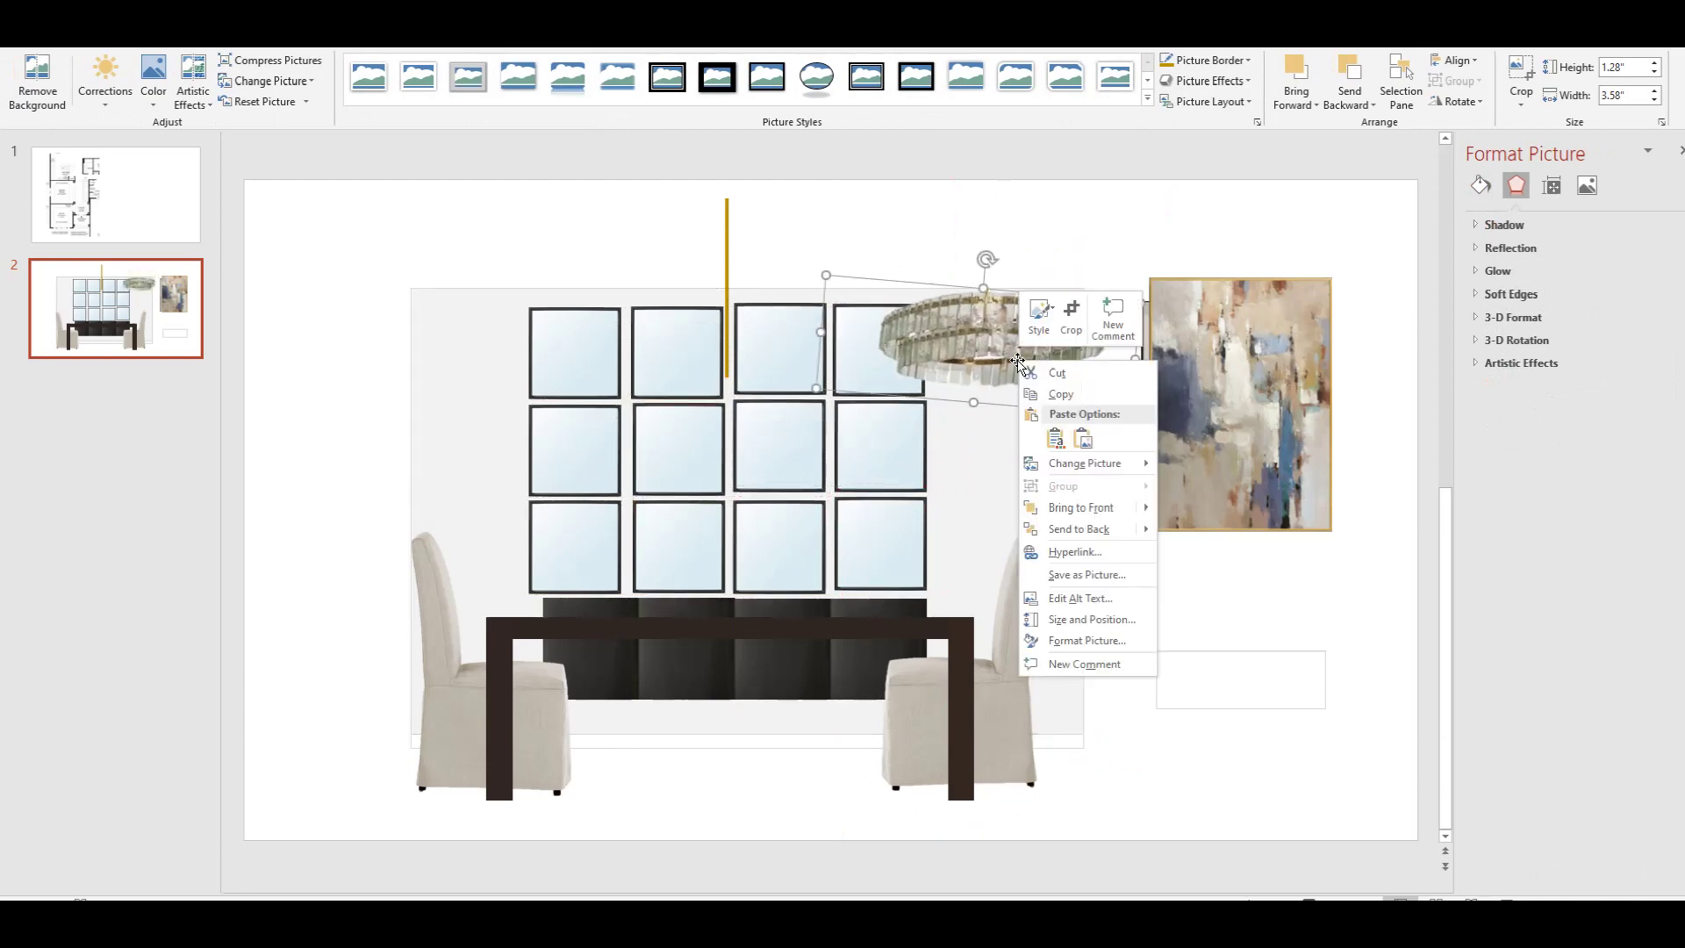
click(1085, 507)
drag(1018, 341, 750, 412)
- Reposition the abstract painting and black-and-beige picture, and duplicate the abstract painting beside itself
mouse_move(1246, 434)
mouse_down()
mouse_move(1208, 471)
mouse_move(1265, 653)
mouse_move(1210, 497)
mouse_up()
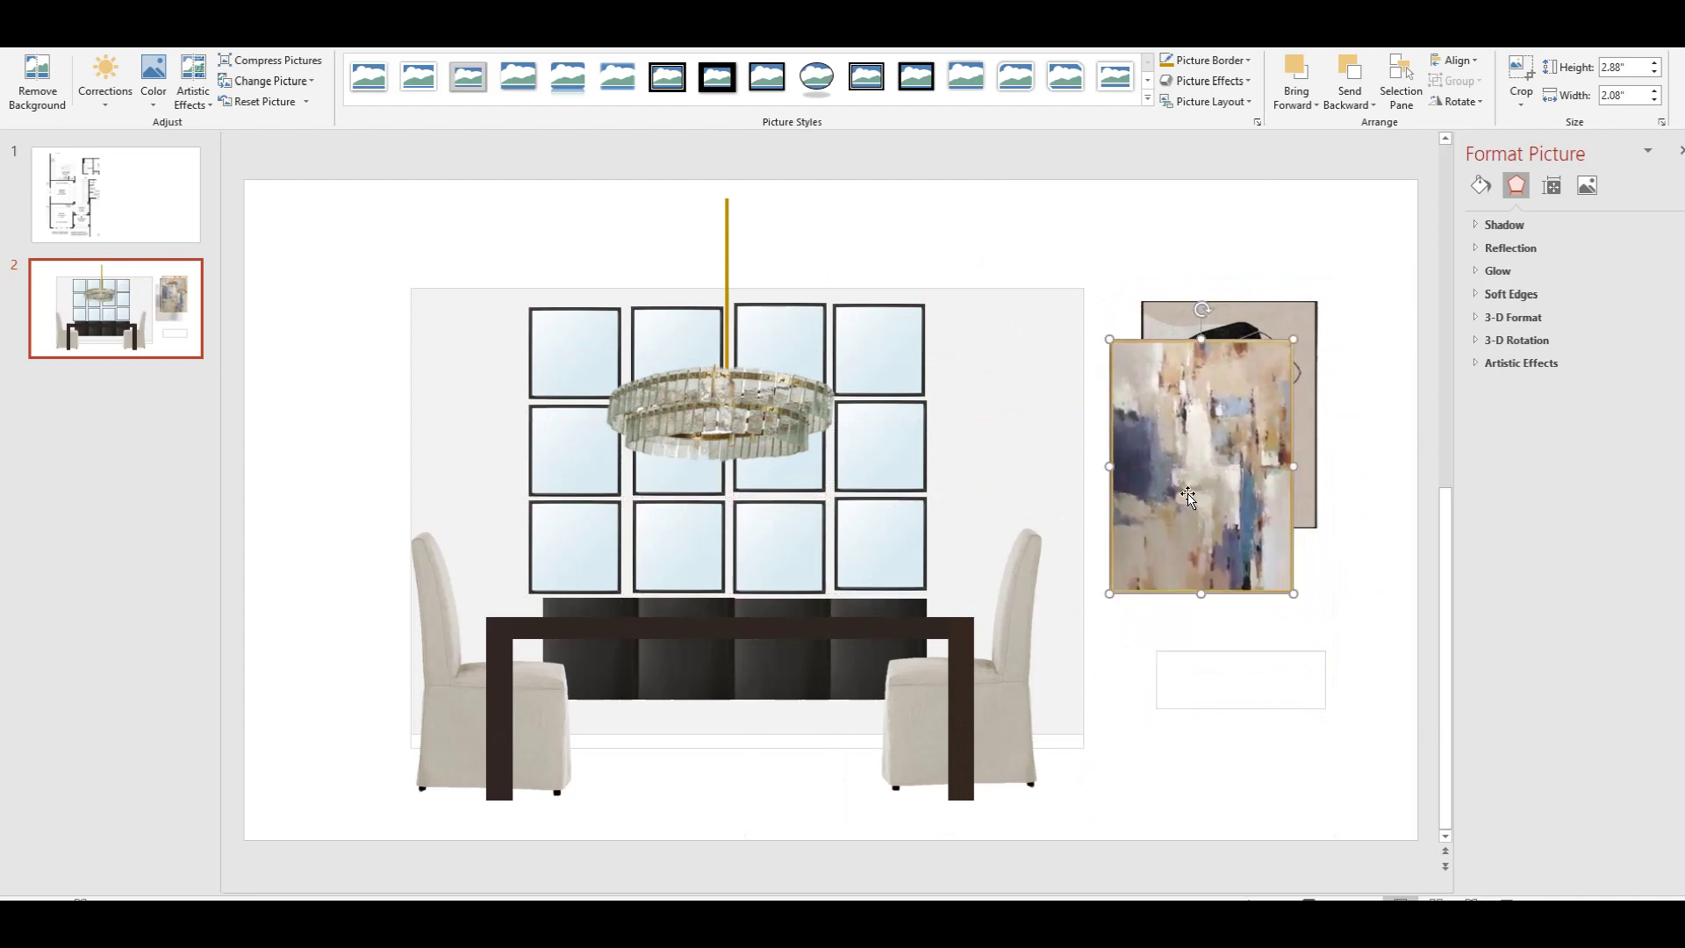
mouse_move(1252, 473)
mouse_down()
mouse_move(1167, 382)
mouse_move(1116, 373)
mouse_up()
mouse_move(1248, 419)
mouse_down()
mouse_move(1378, 689)
mouse_move(1378, 740)
mouse_up()
click(1081, 421)
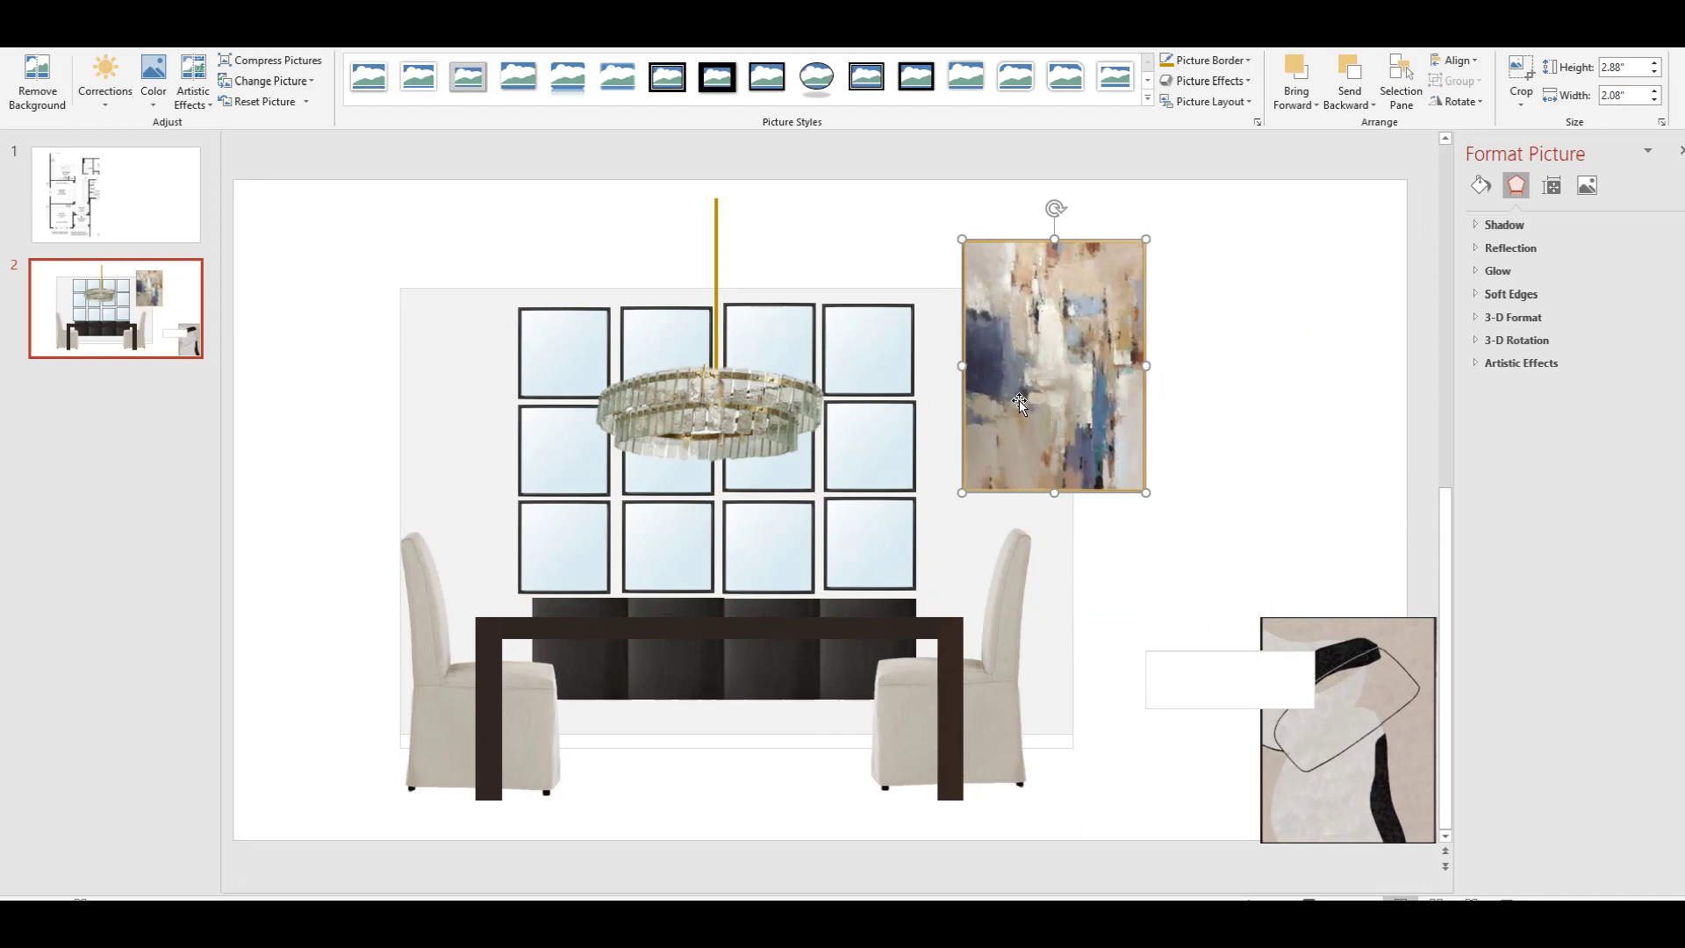
drag(1019, 400, 1241, 396)
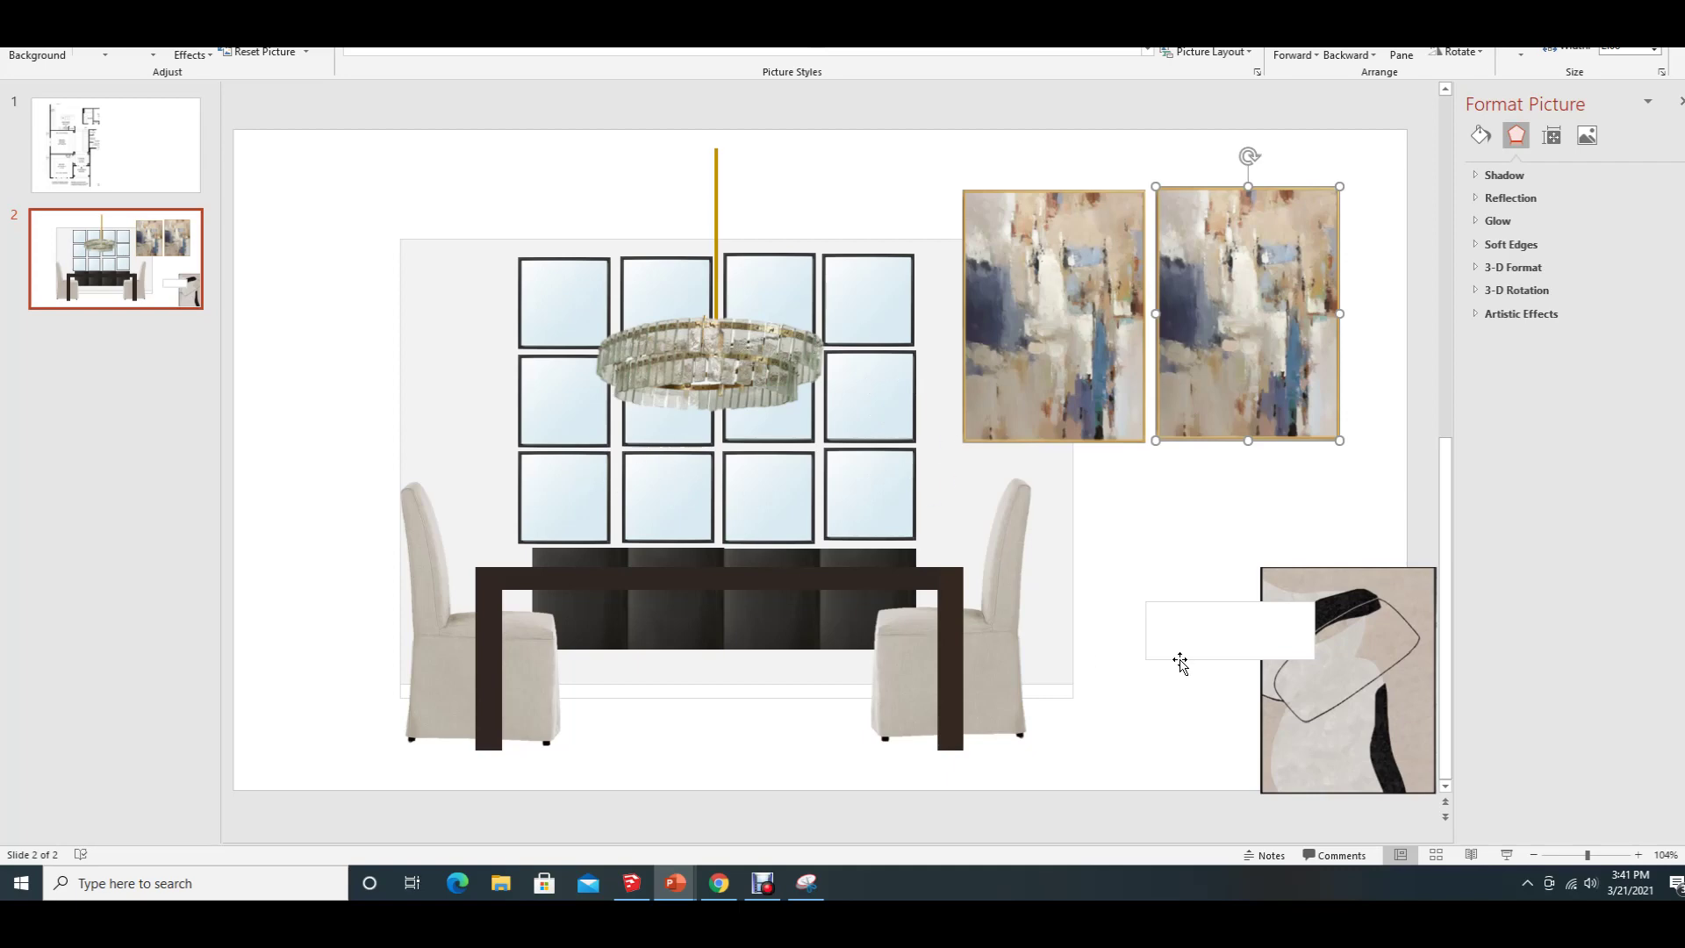
- Overlap the copied painting onto the black-and-beige picture and pull that picture back onto the slide
mouse_move(1064, 375)
mouse_down()
mouse_move(1196, 508)
mouse_move(1206, 585)
mouse_up()
click(1297, 647)
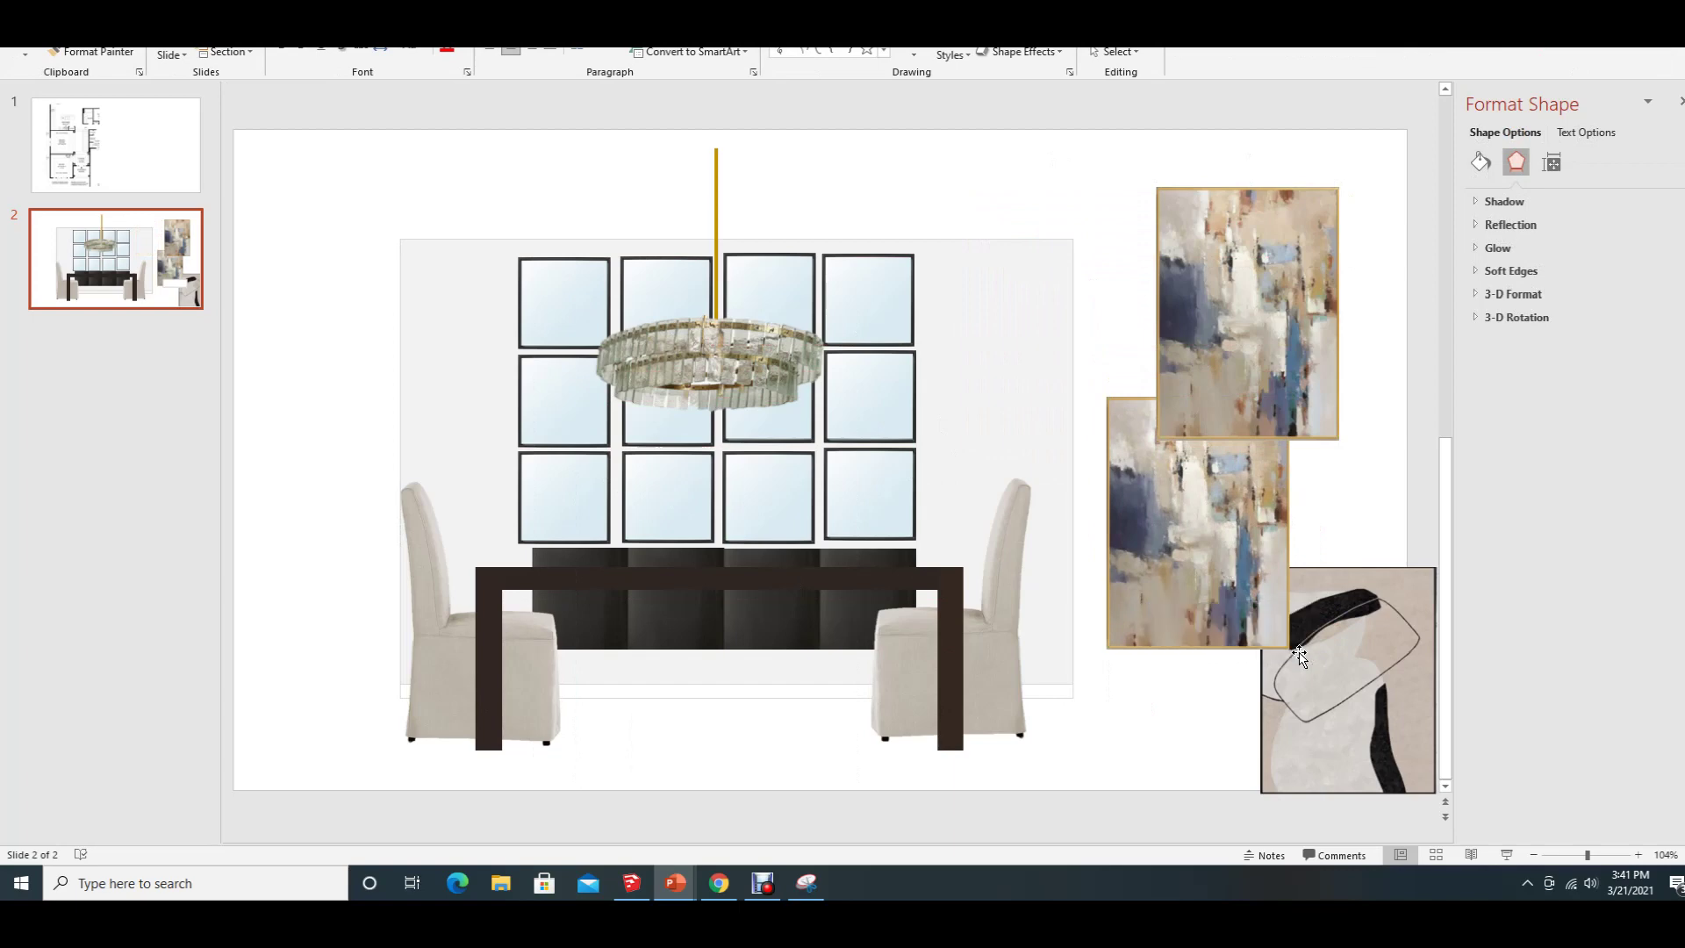
click(1309, 474)
drag(1273, 367, 1266, 319)
click(1402, 648)
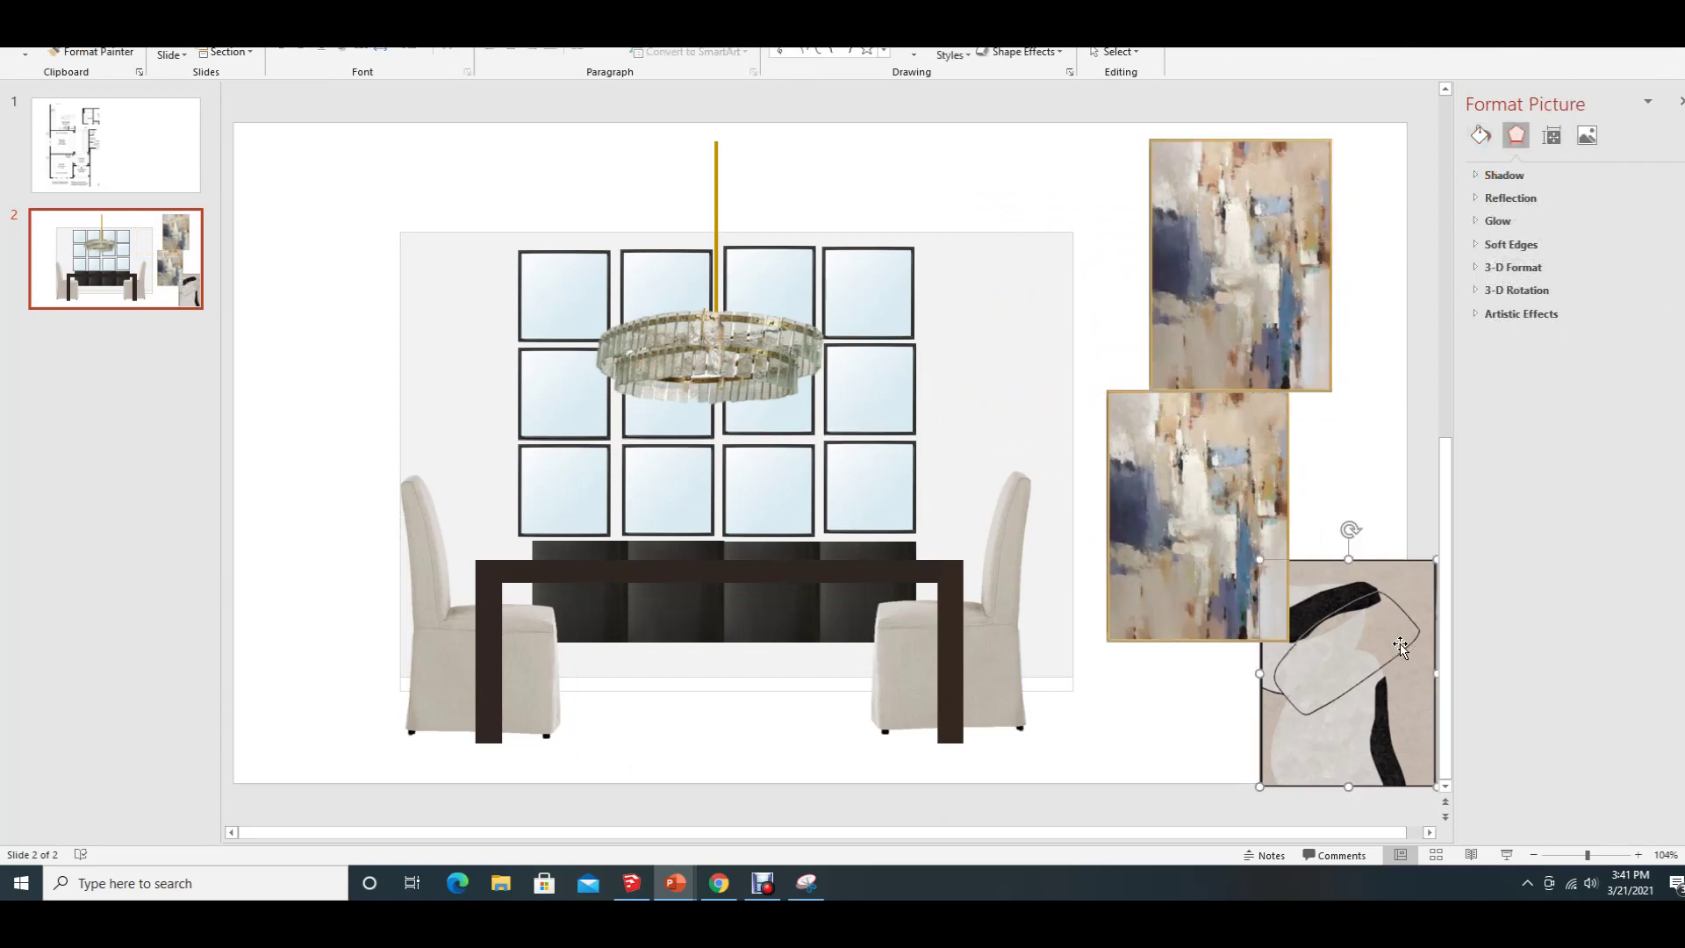
drag(1402, 647, 1355, 567)
- Shift the lower painting down-left over the line-art print and the top painting down-left
click(1198, 559)
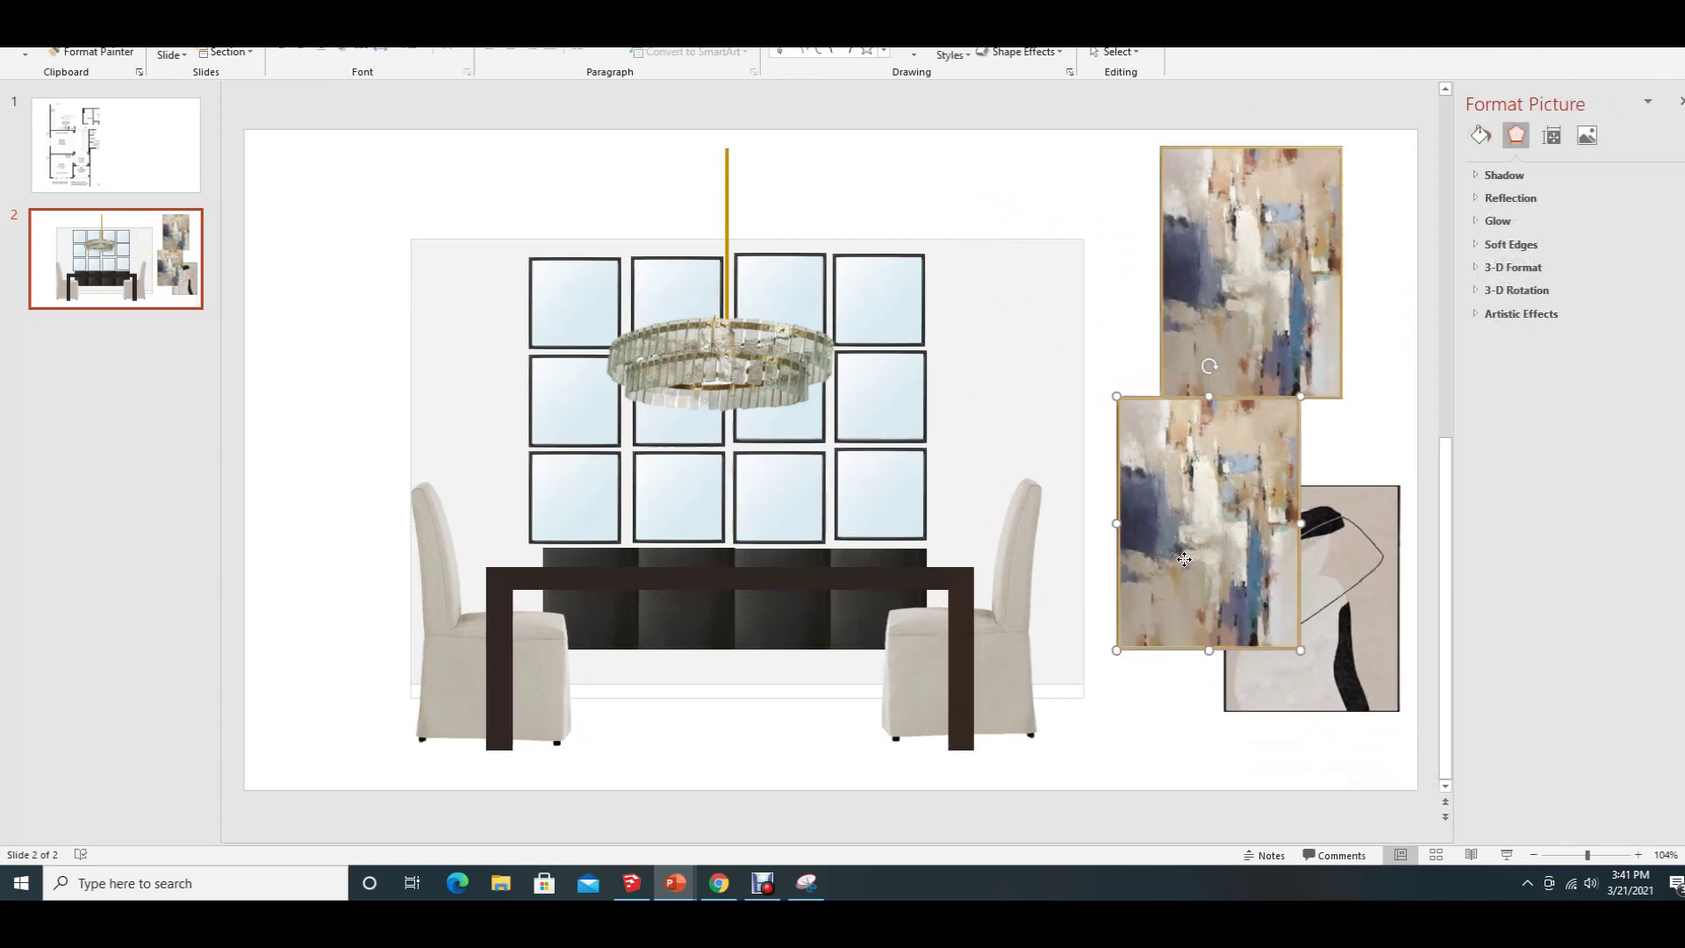
drag(1184, 560, 1166, 636)
click(1308, 553)
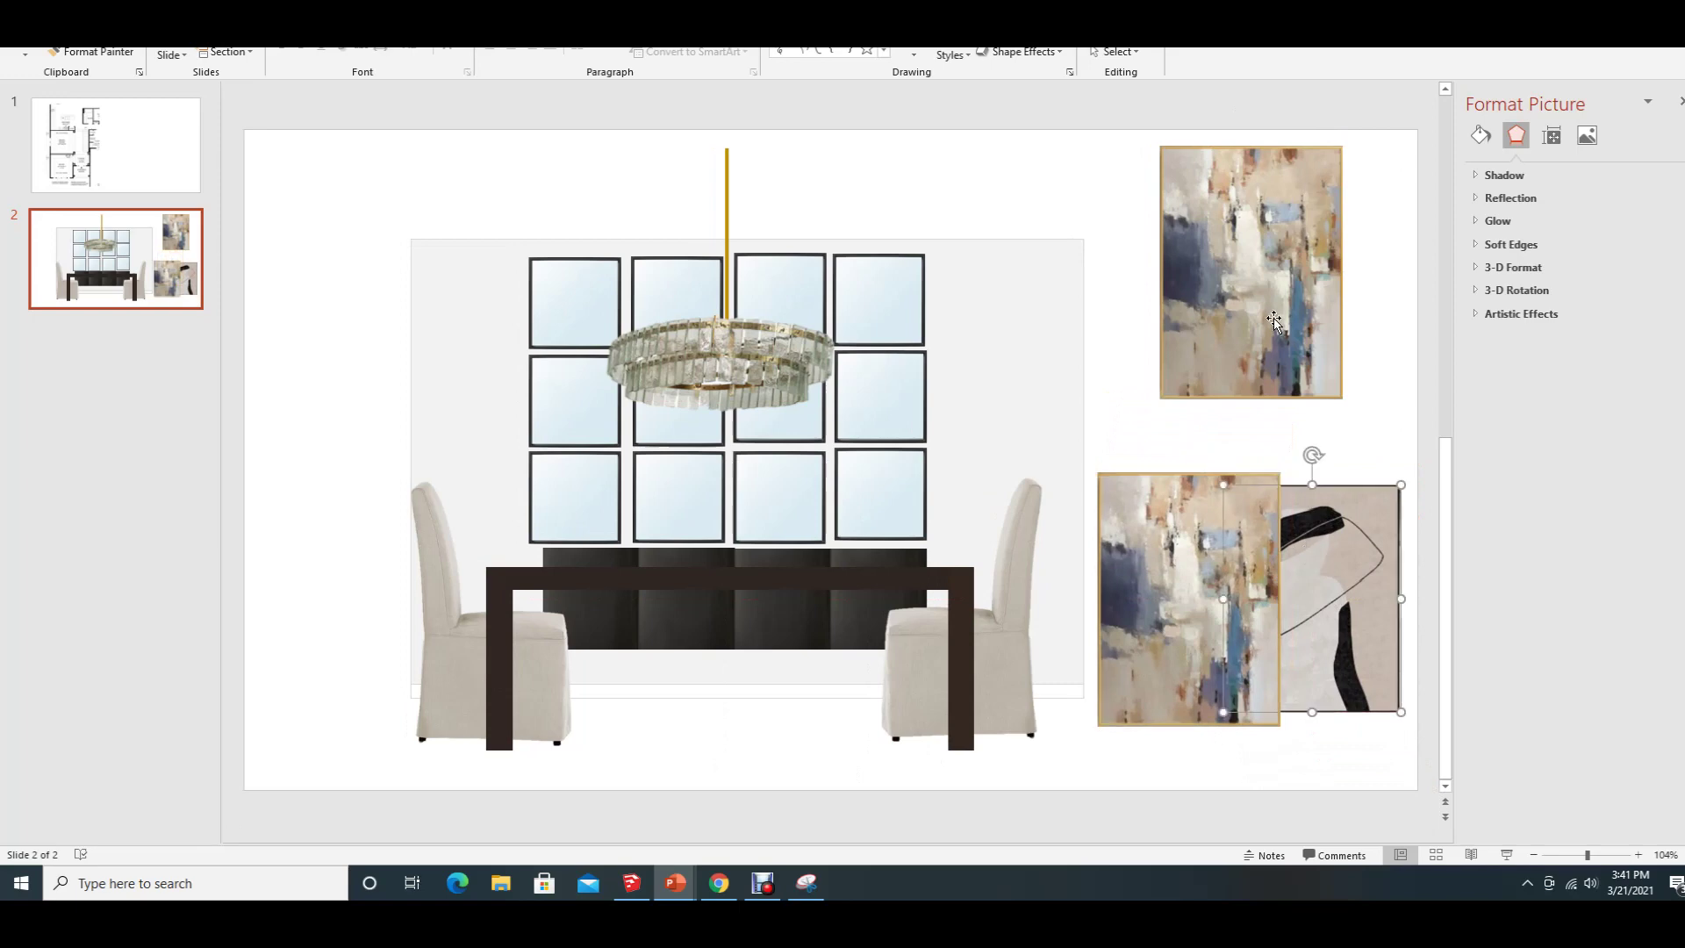
mouse_move(1275, 321)
mouse_down()
mouse_move(1250, 393)
mouse_move(1237, 362)
mouse_up()
click(1336, 406)
click(1353, 564)
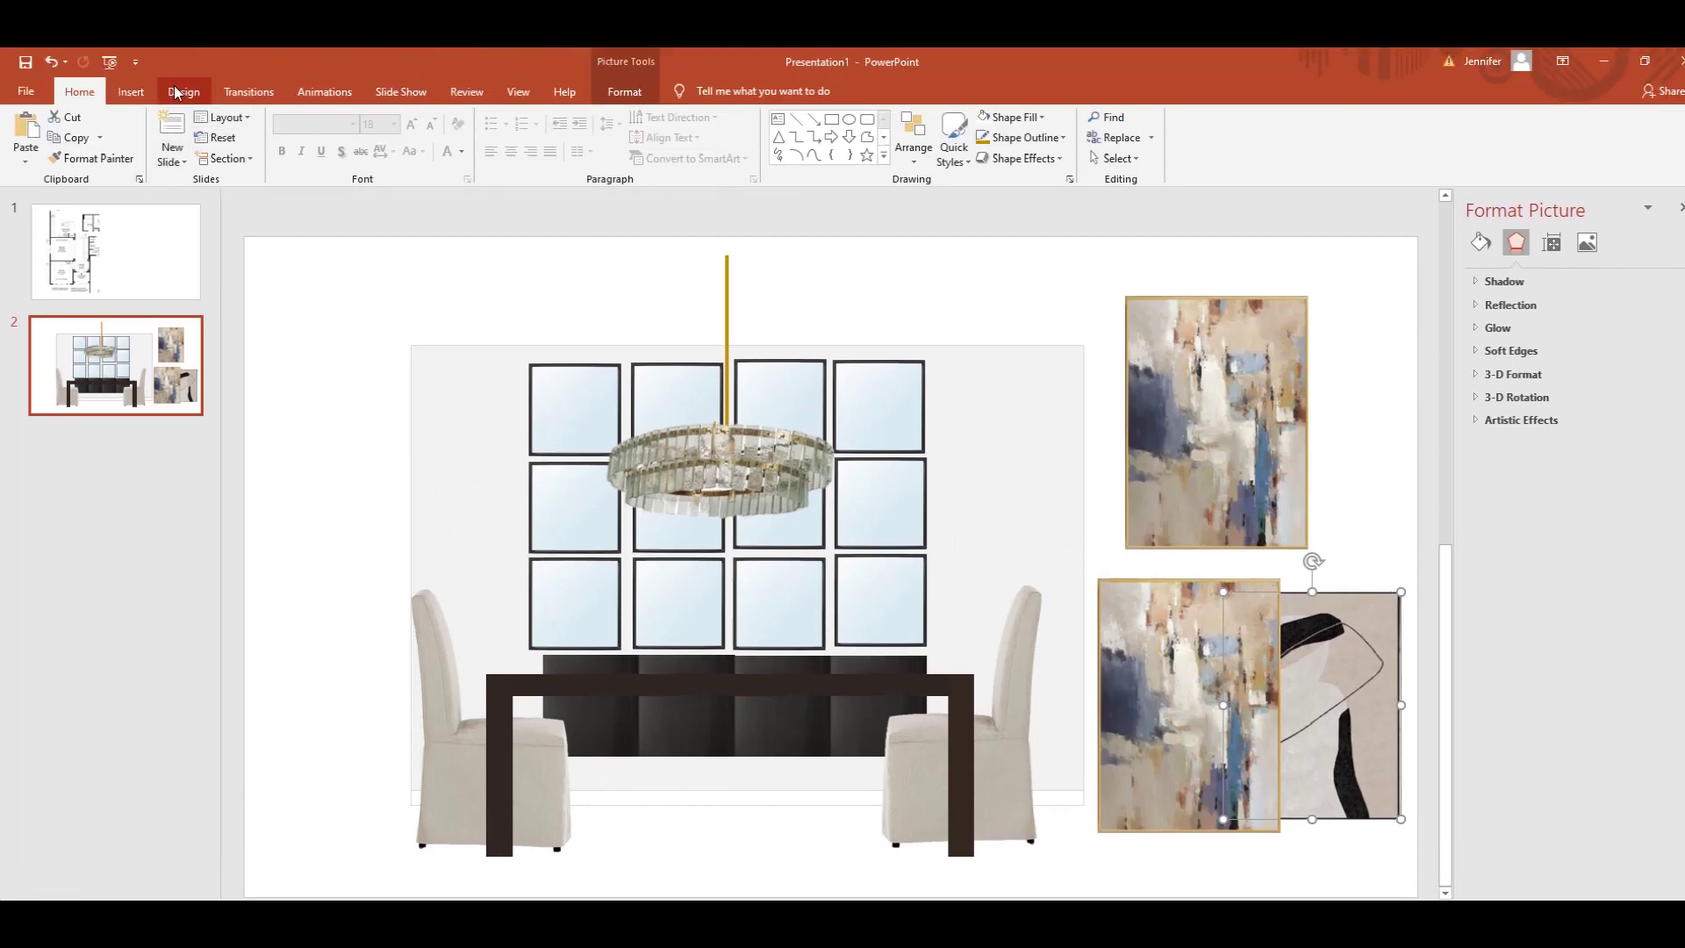
click(132, 92)
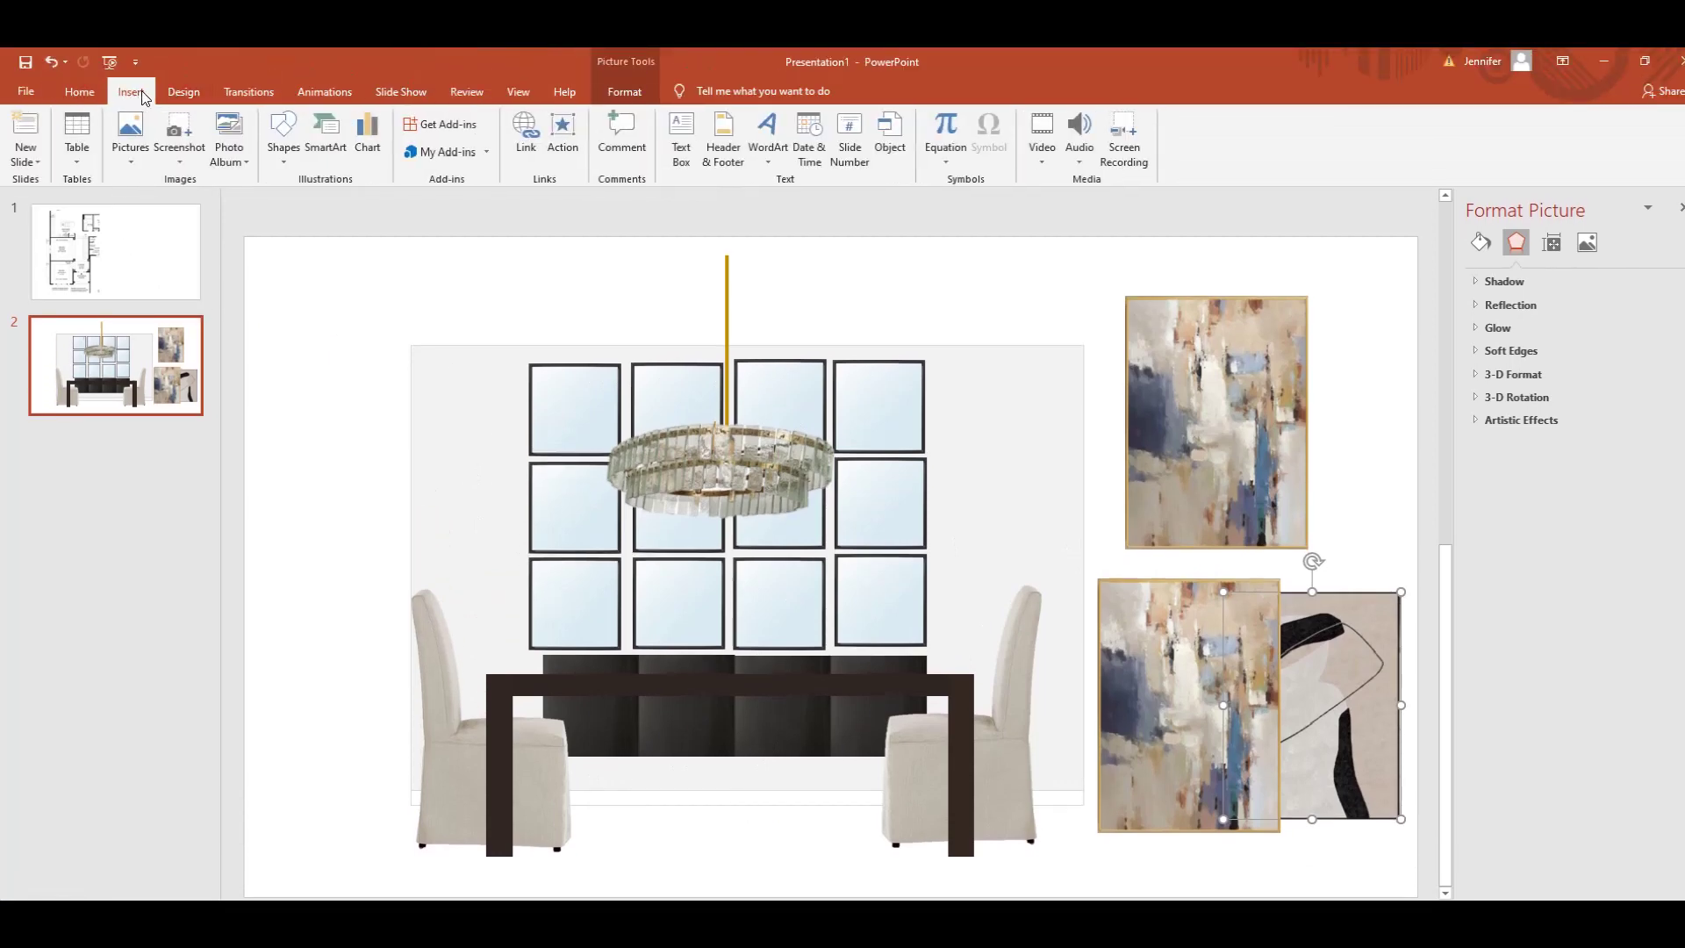
- Add a top-left text box reading 'DINING ROOM' in bold 40-pt Arial Narrow
click(678, 139)
mouse_move(322, 266)
mouse_down()
mouse_move(395, 293)
mouse_move(672, 328)
mouse_up()
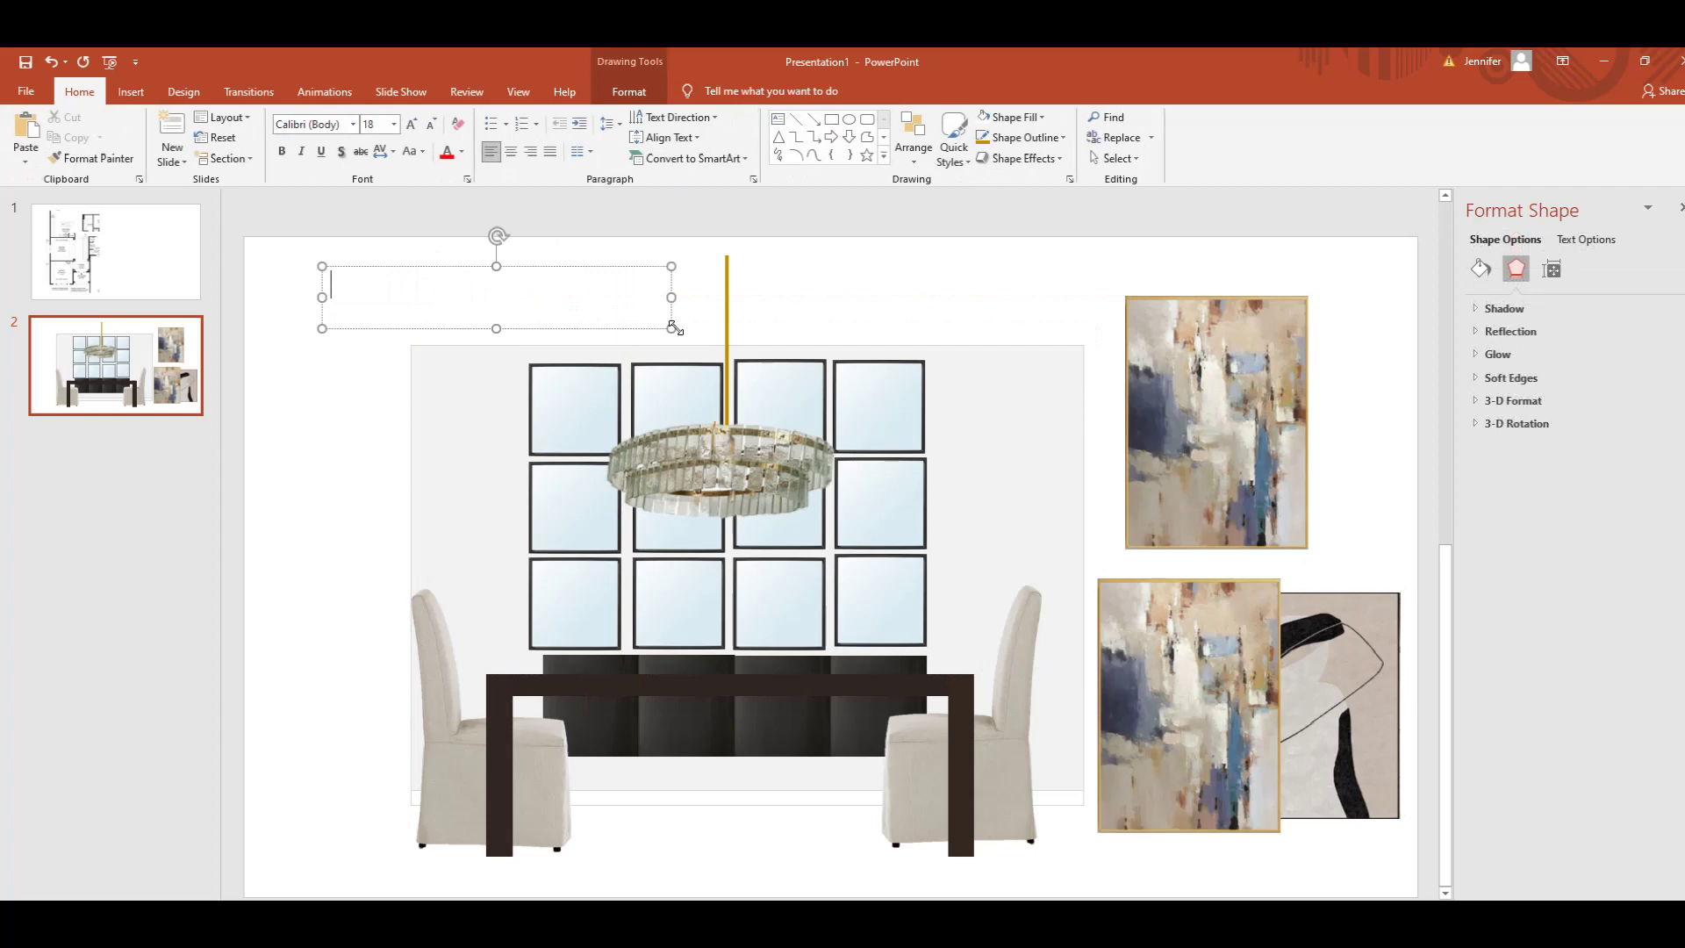
text(DINING ROOM)
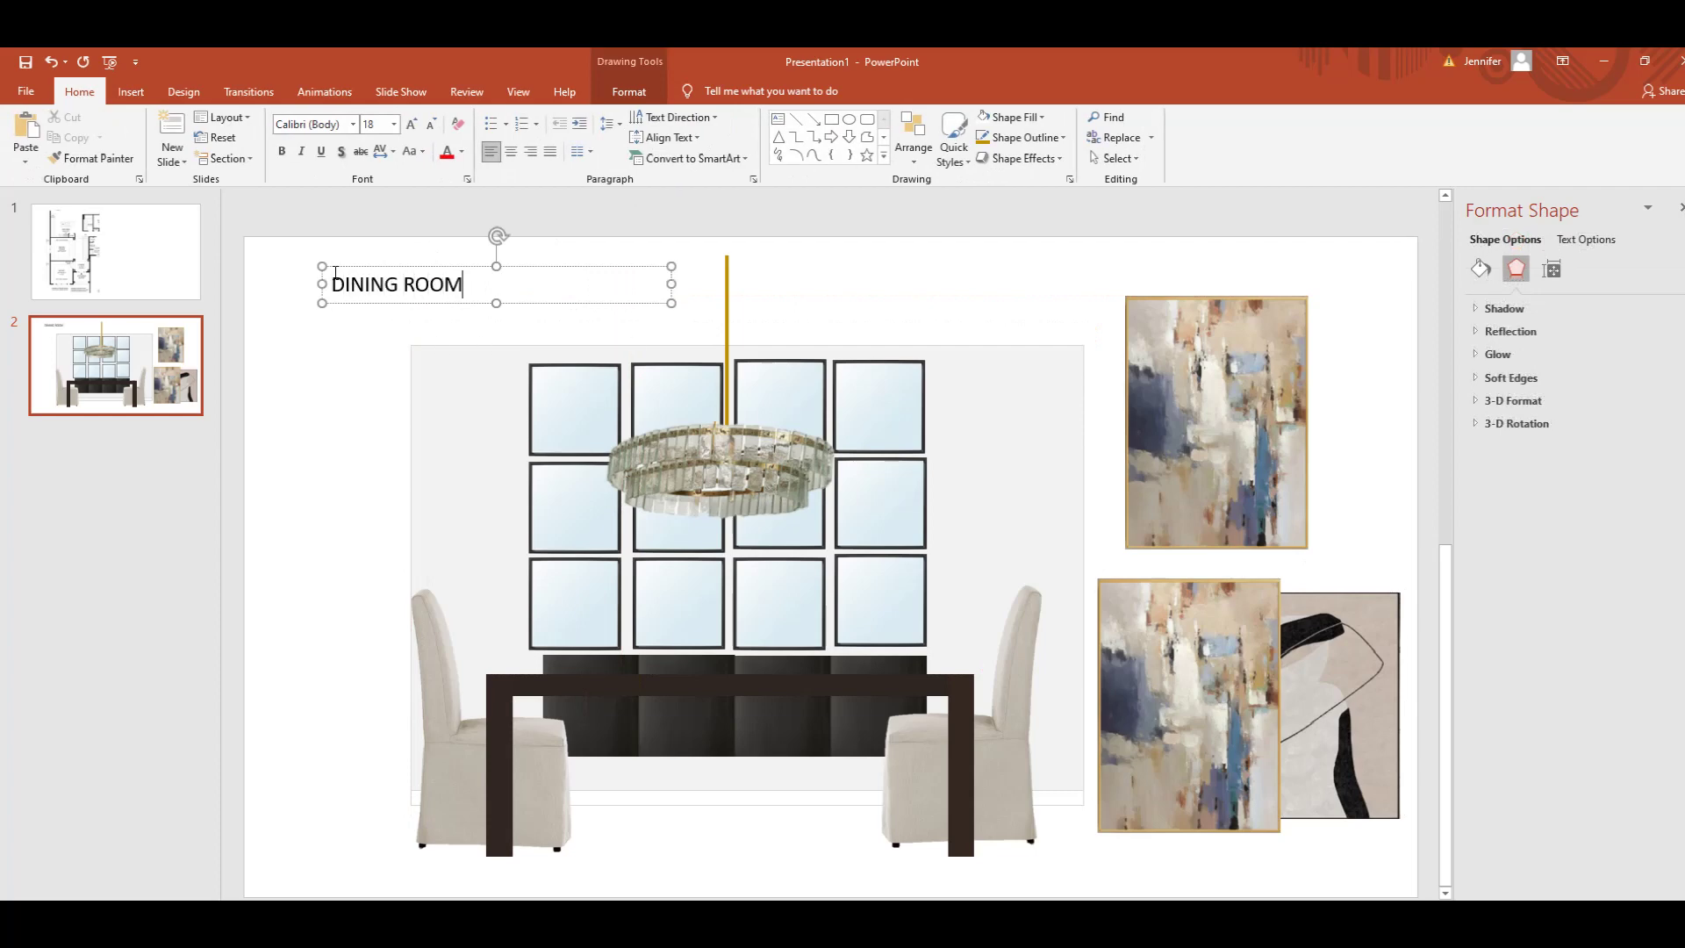
drag(335, 284, 480, 283)
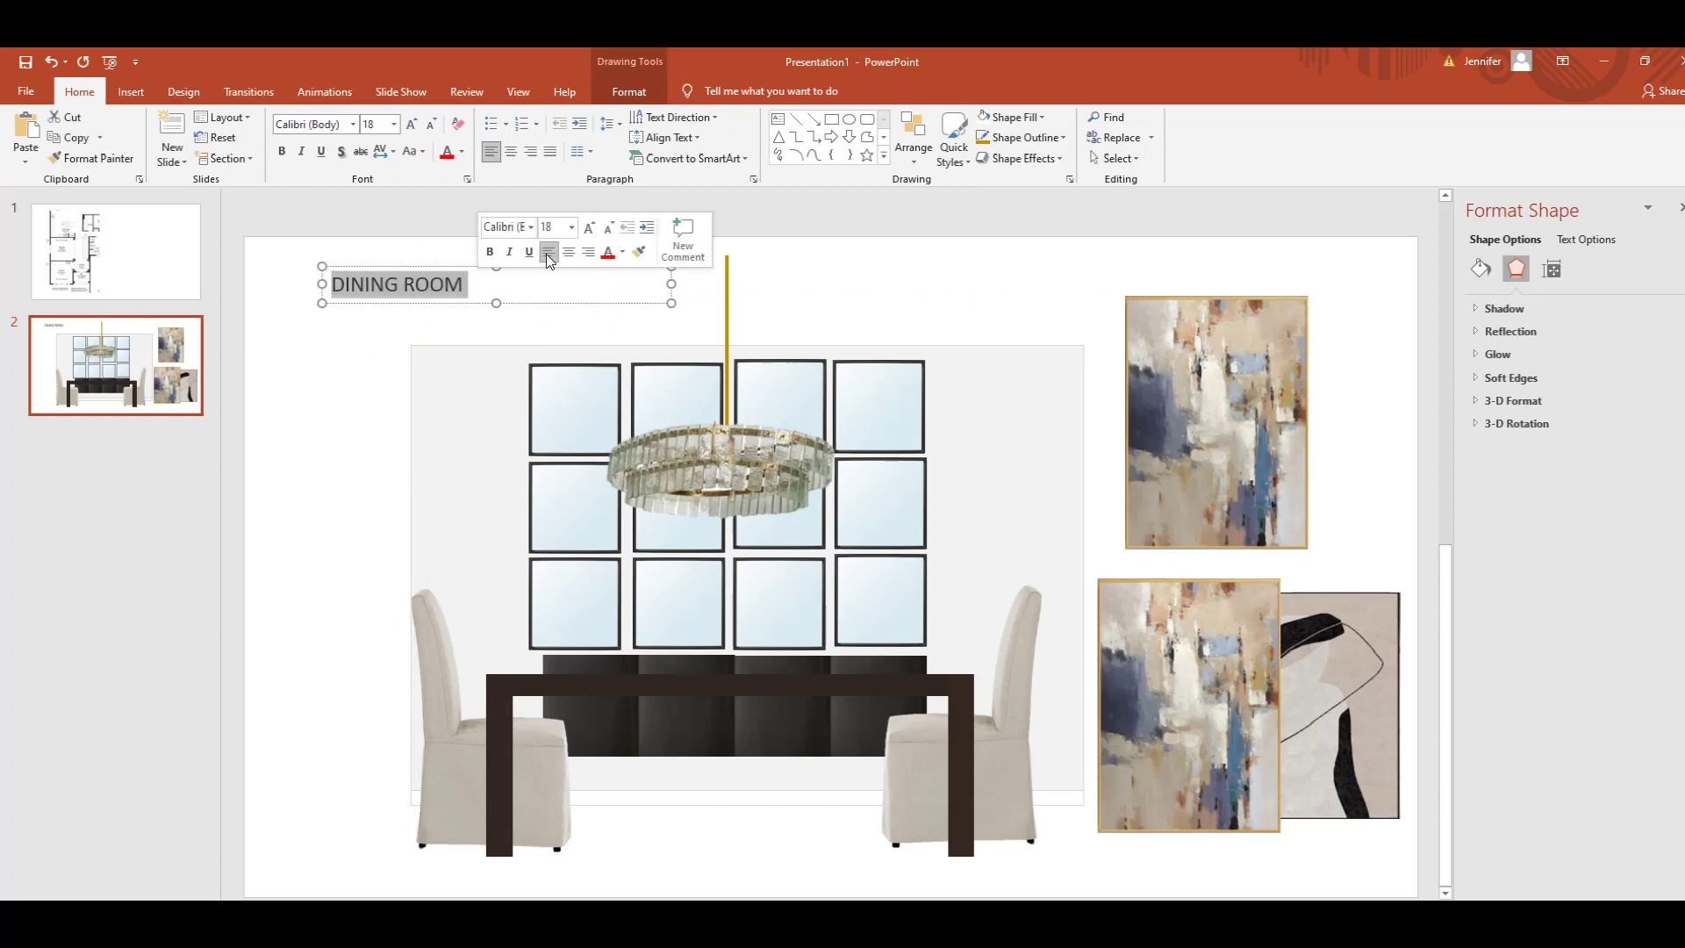
click(571, 230)
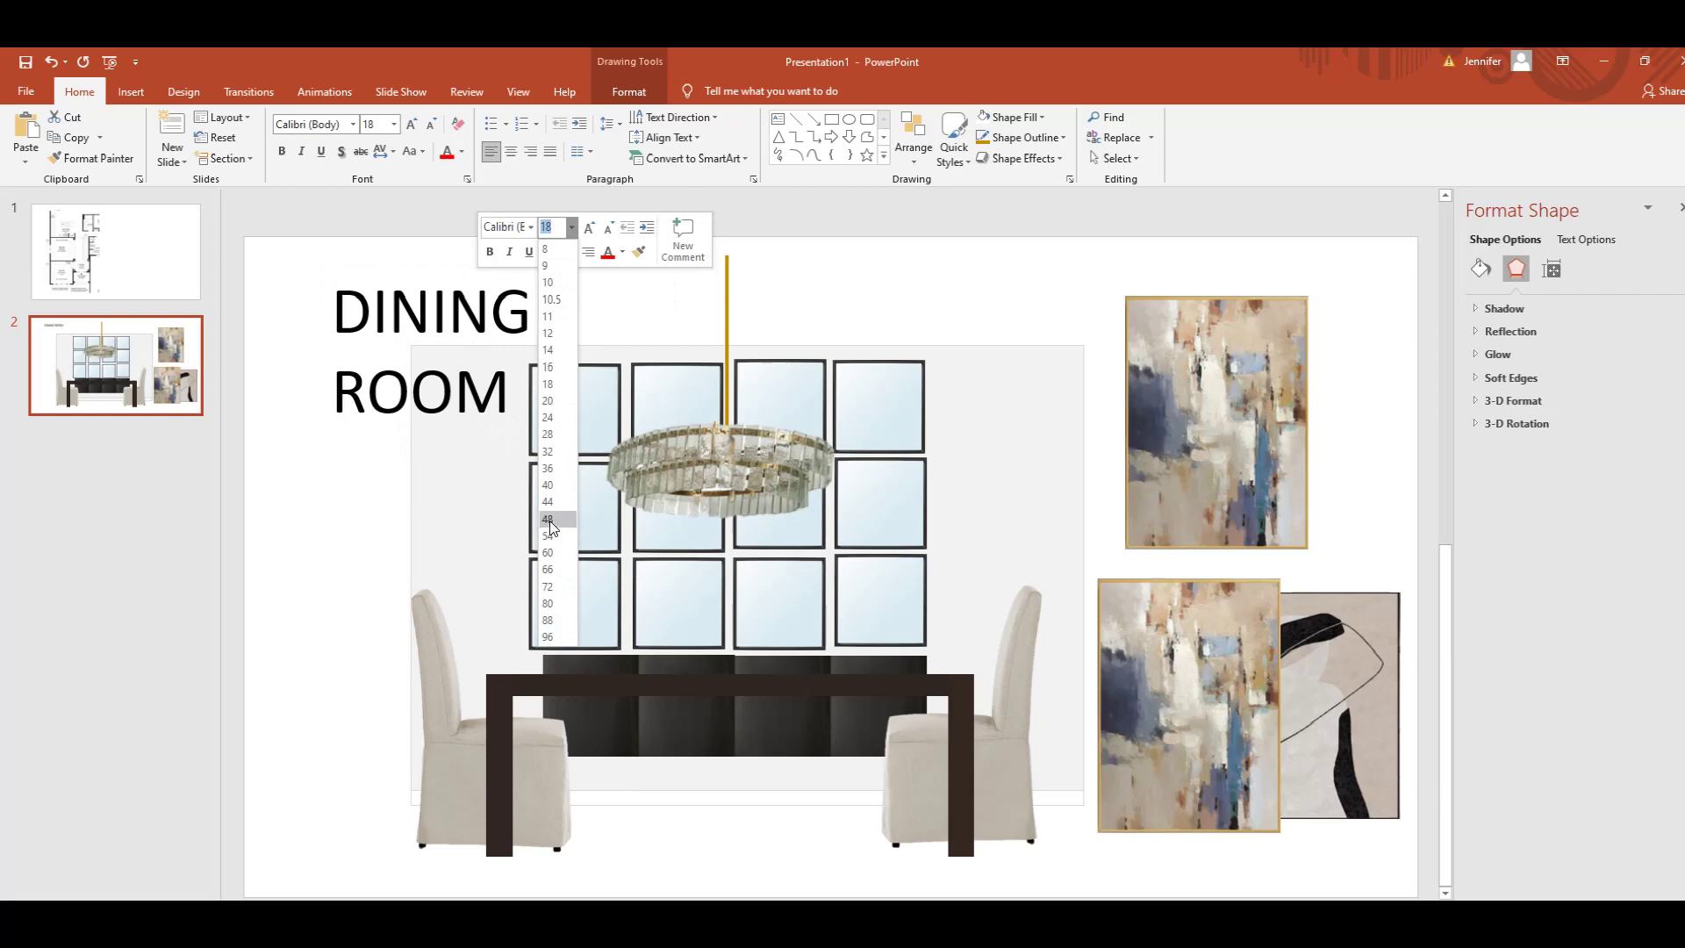
click(548, 485)
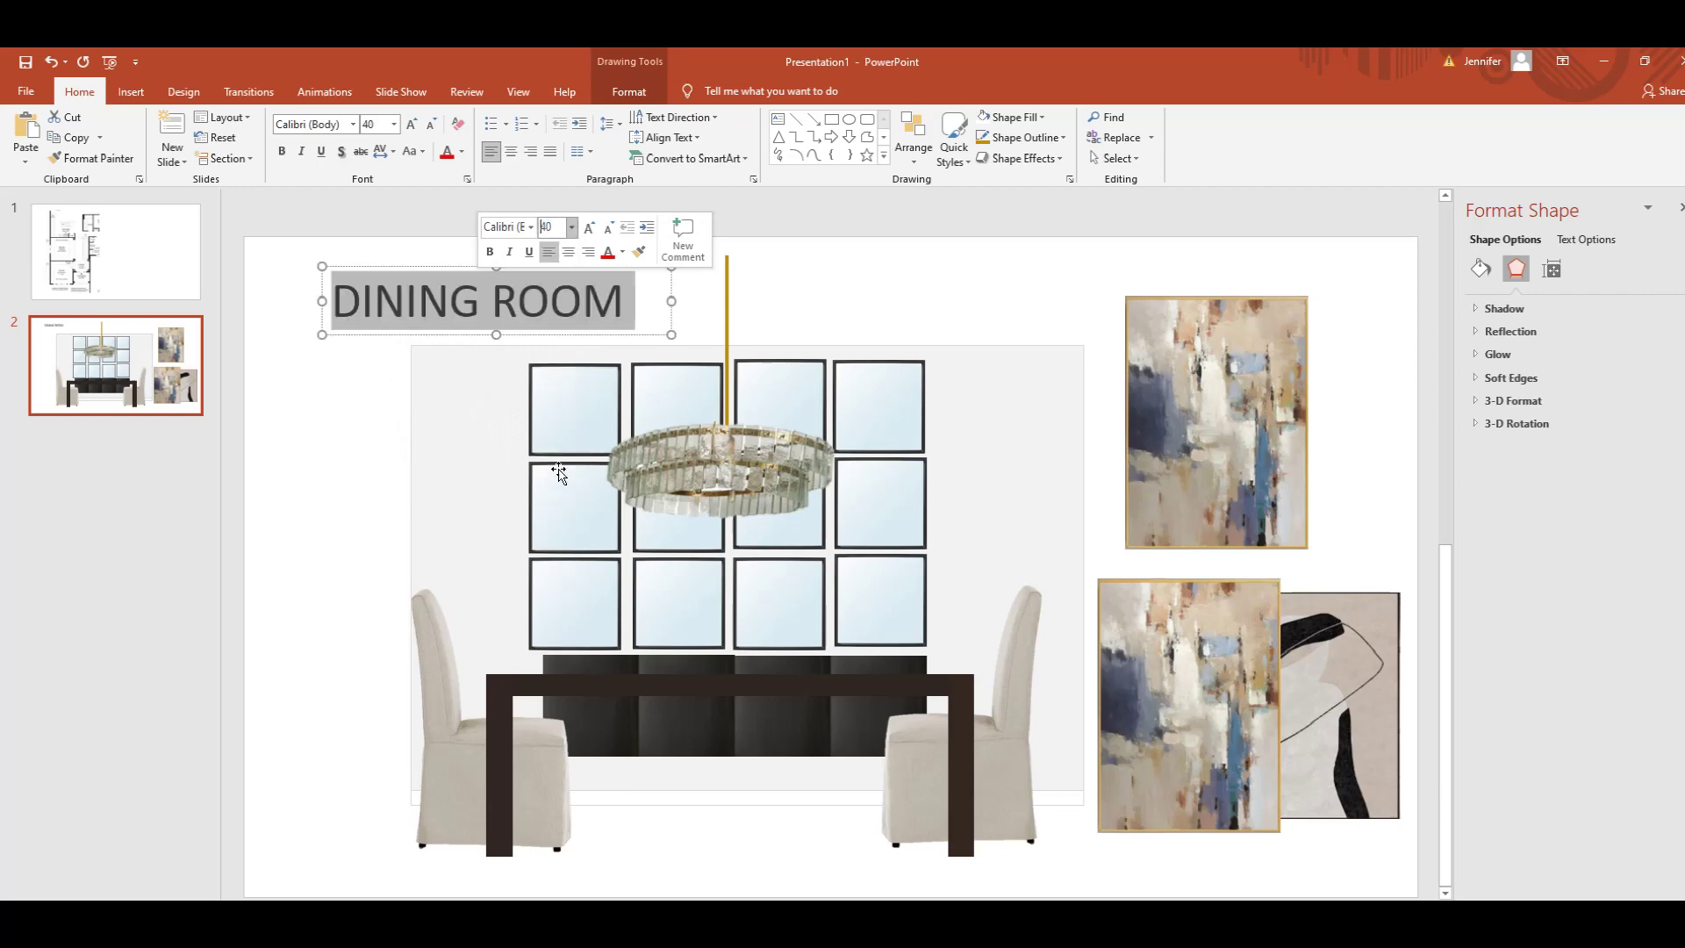
click(488, 251)
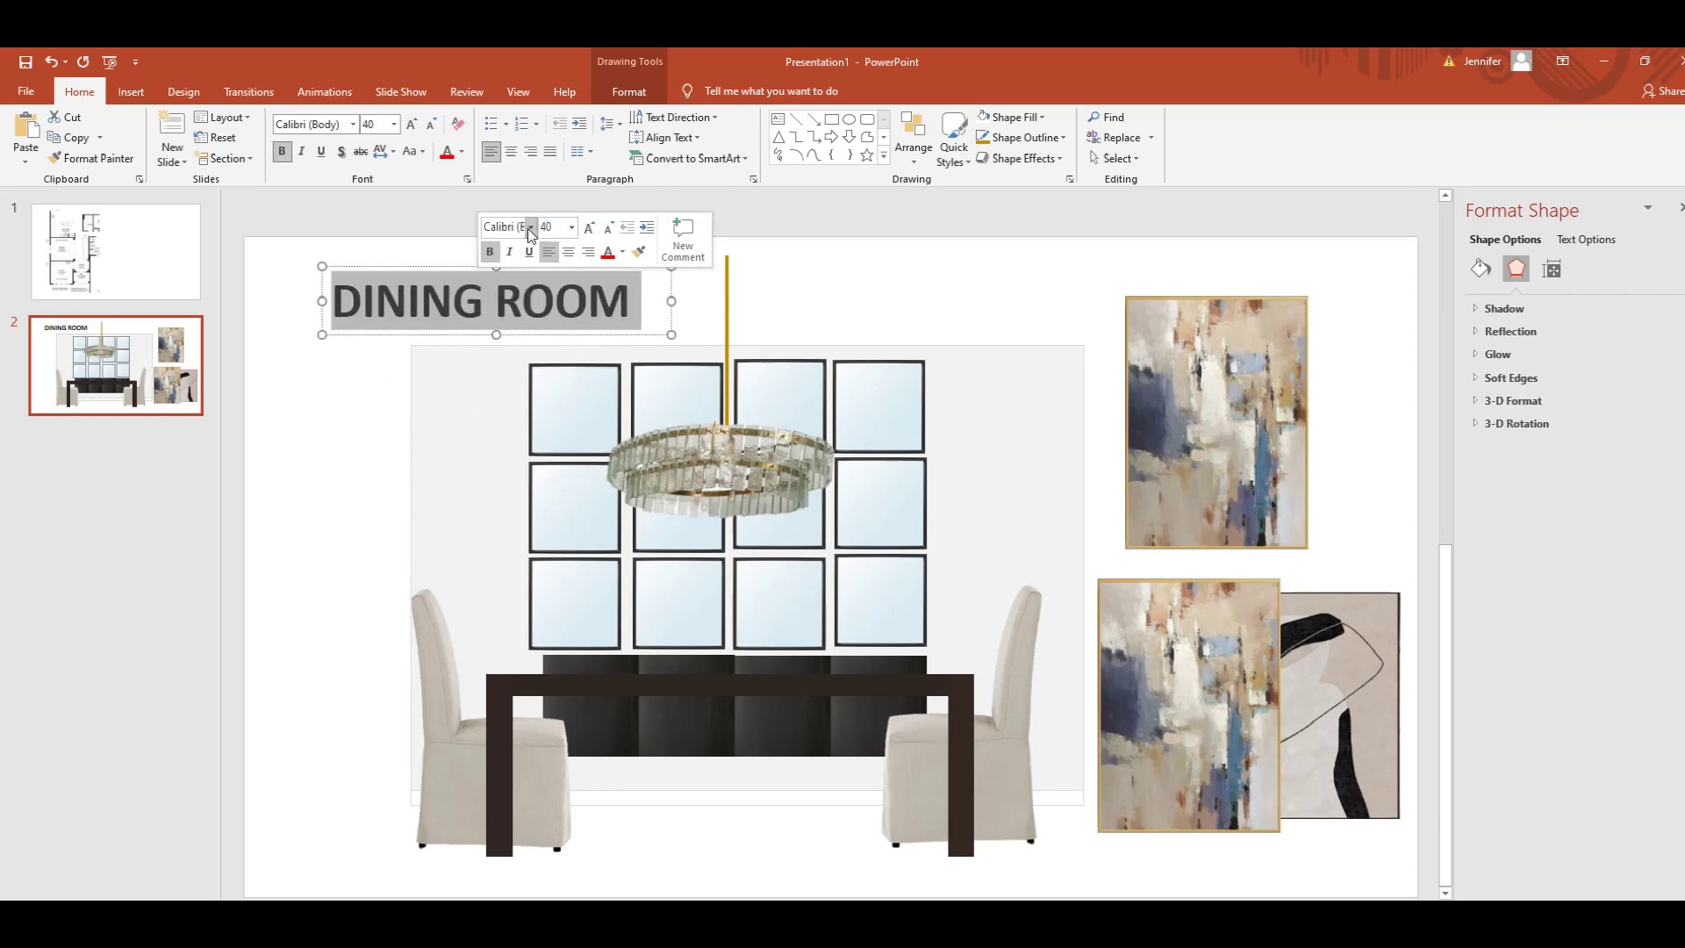
click(529, 228)
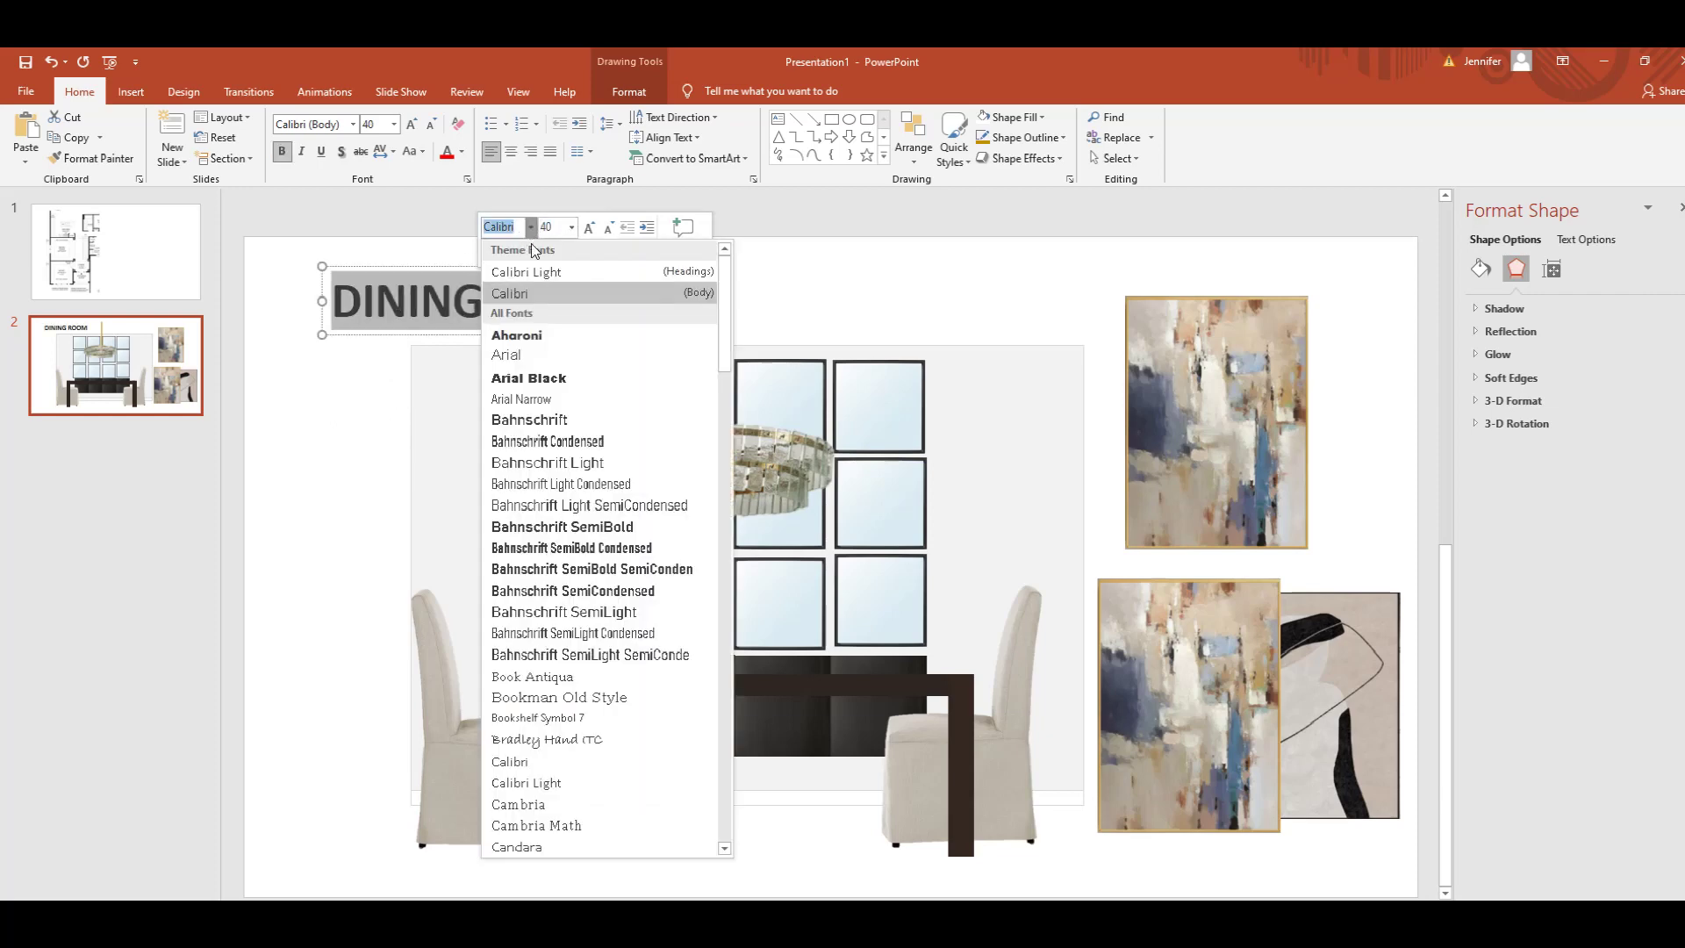
click(566, 400)
click(312, 488)
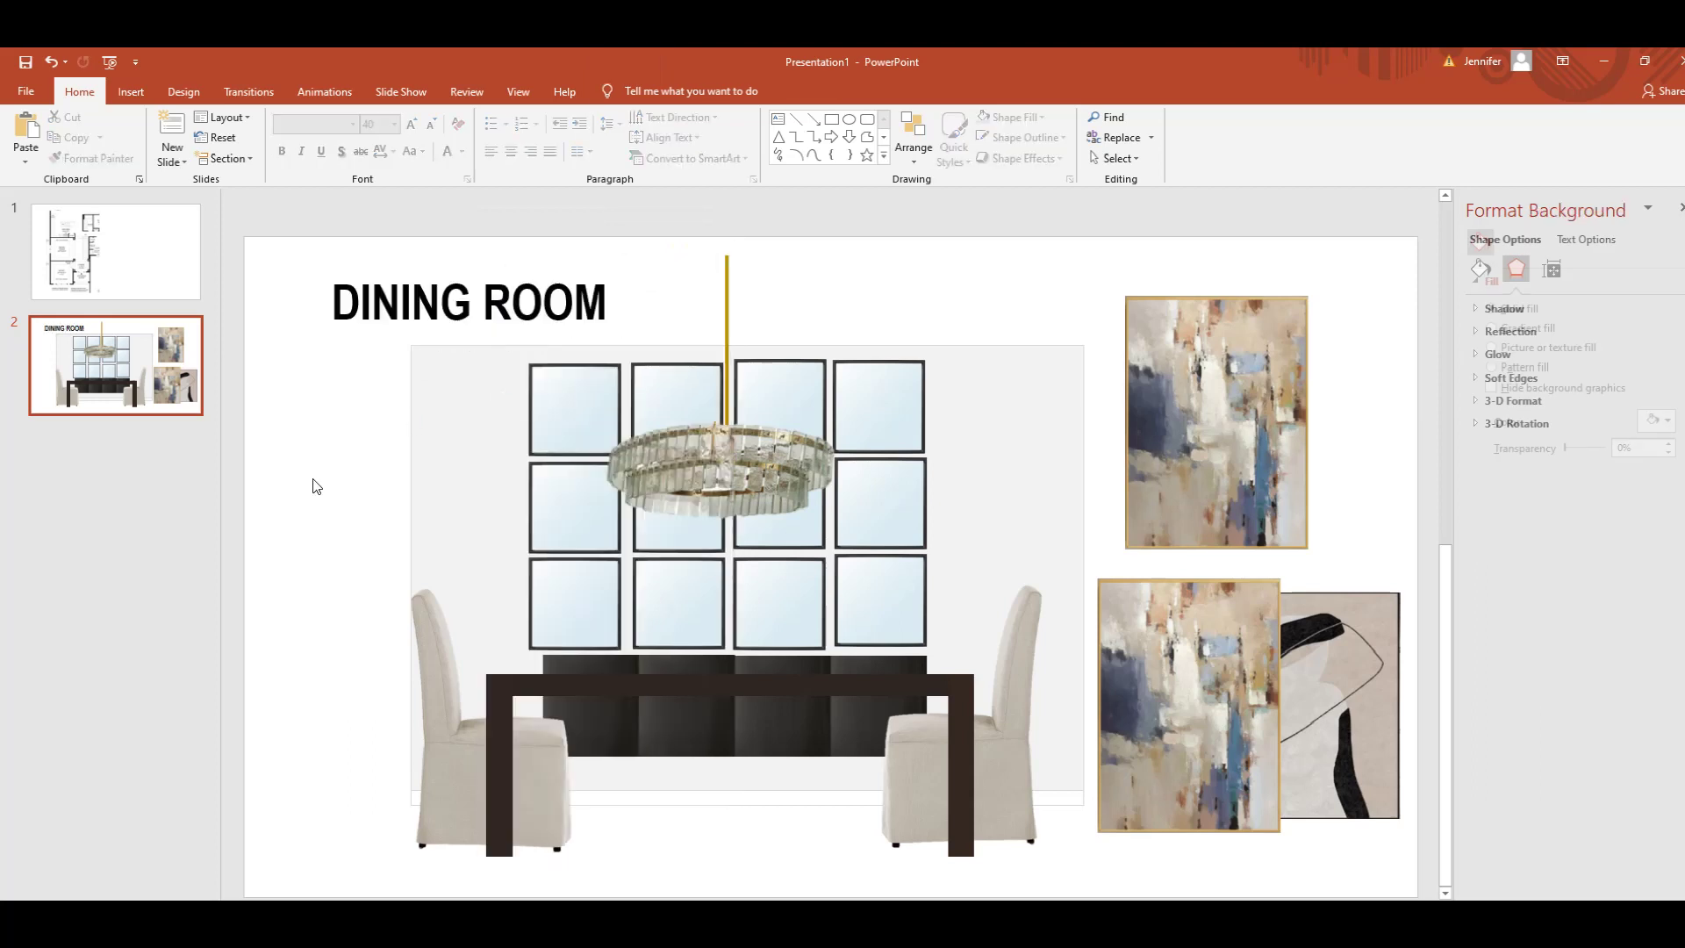
- Select the title text and browse the font colour picker without changing the colour
click(452, 316)
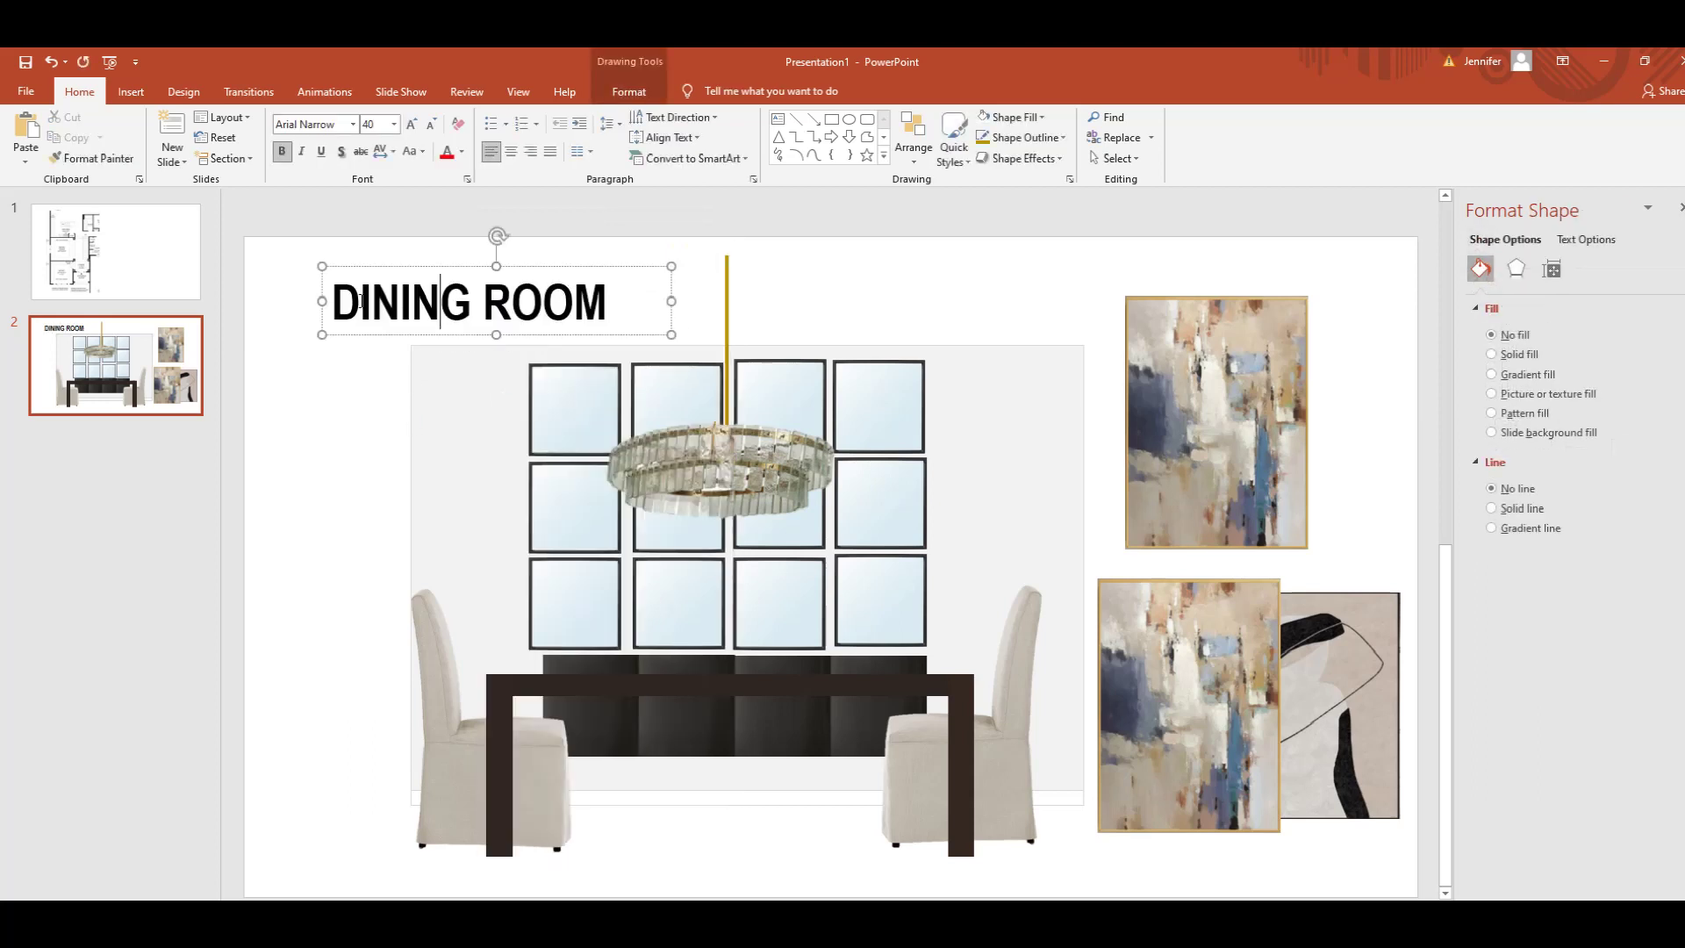
drag(349, 302, 619, 297)
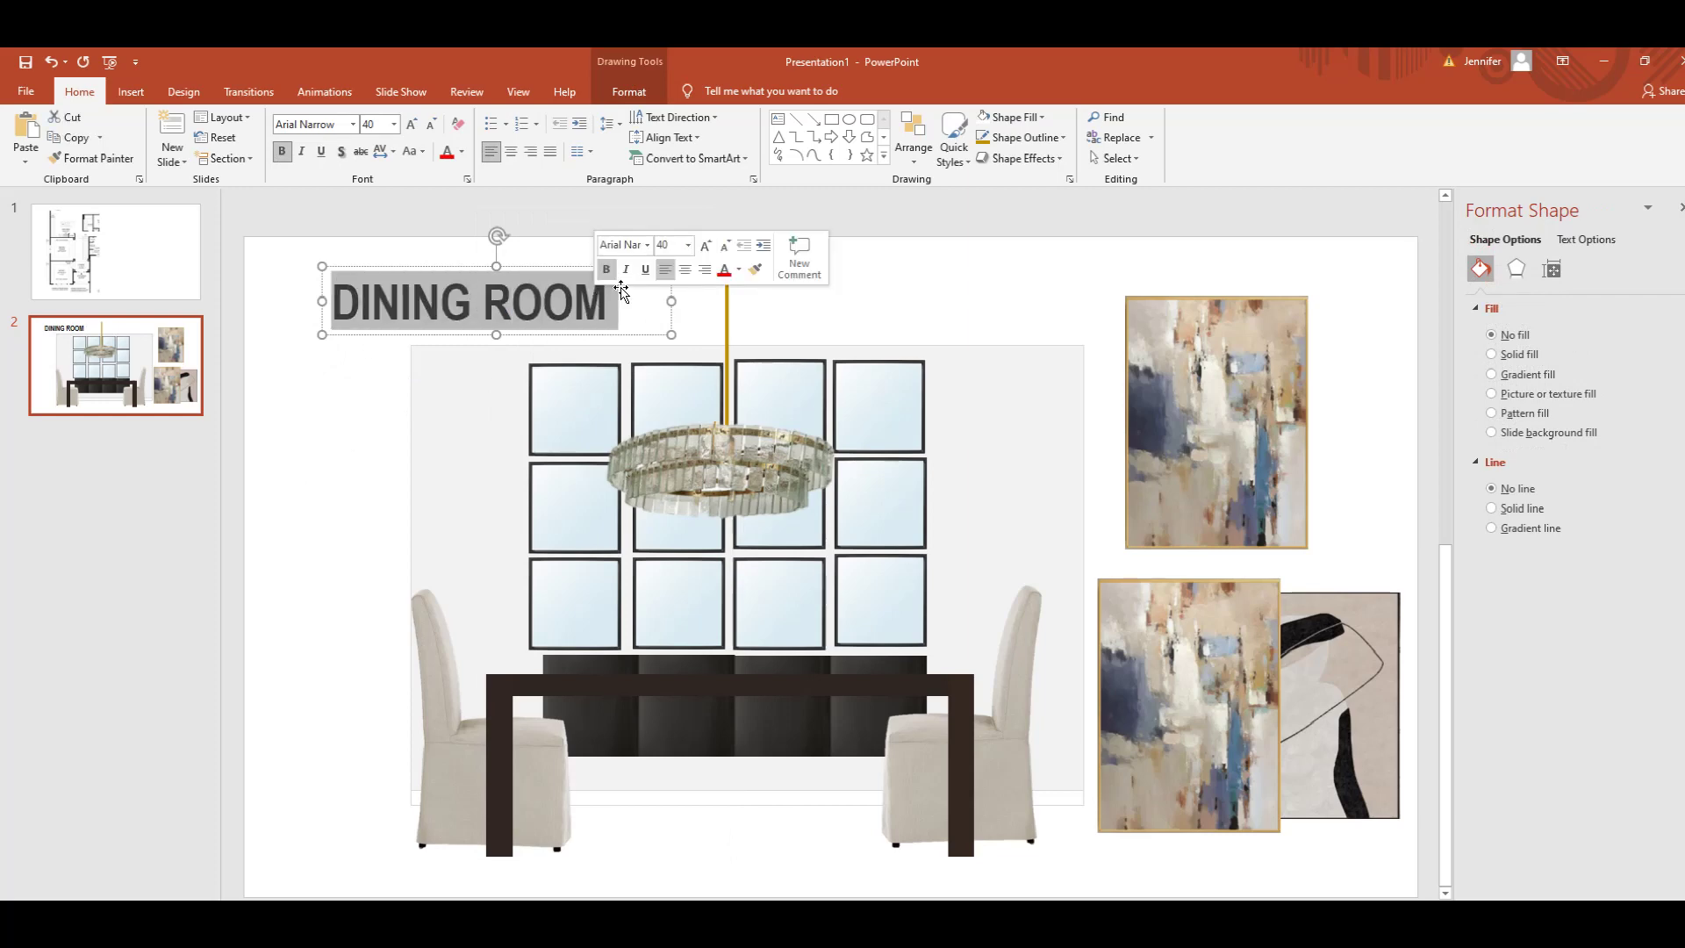
click(740, 270)
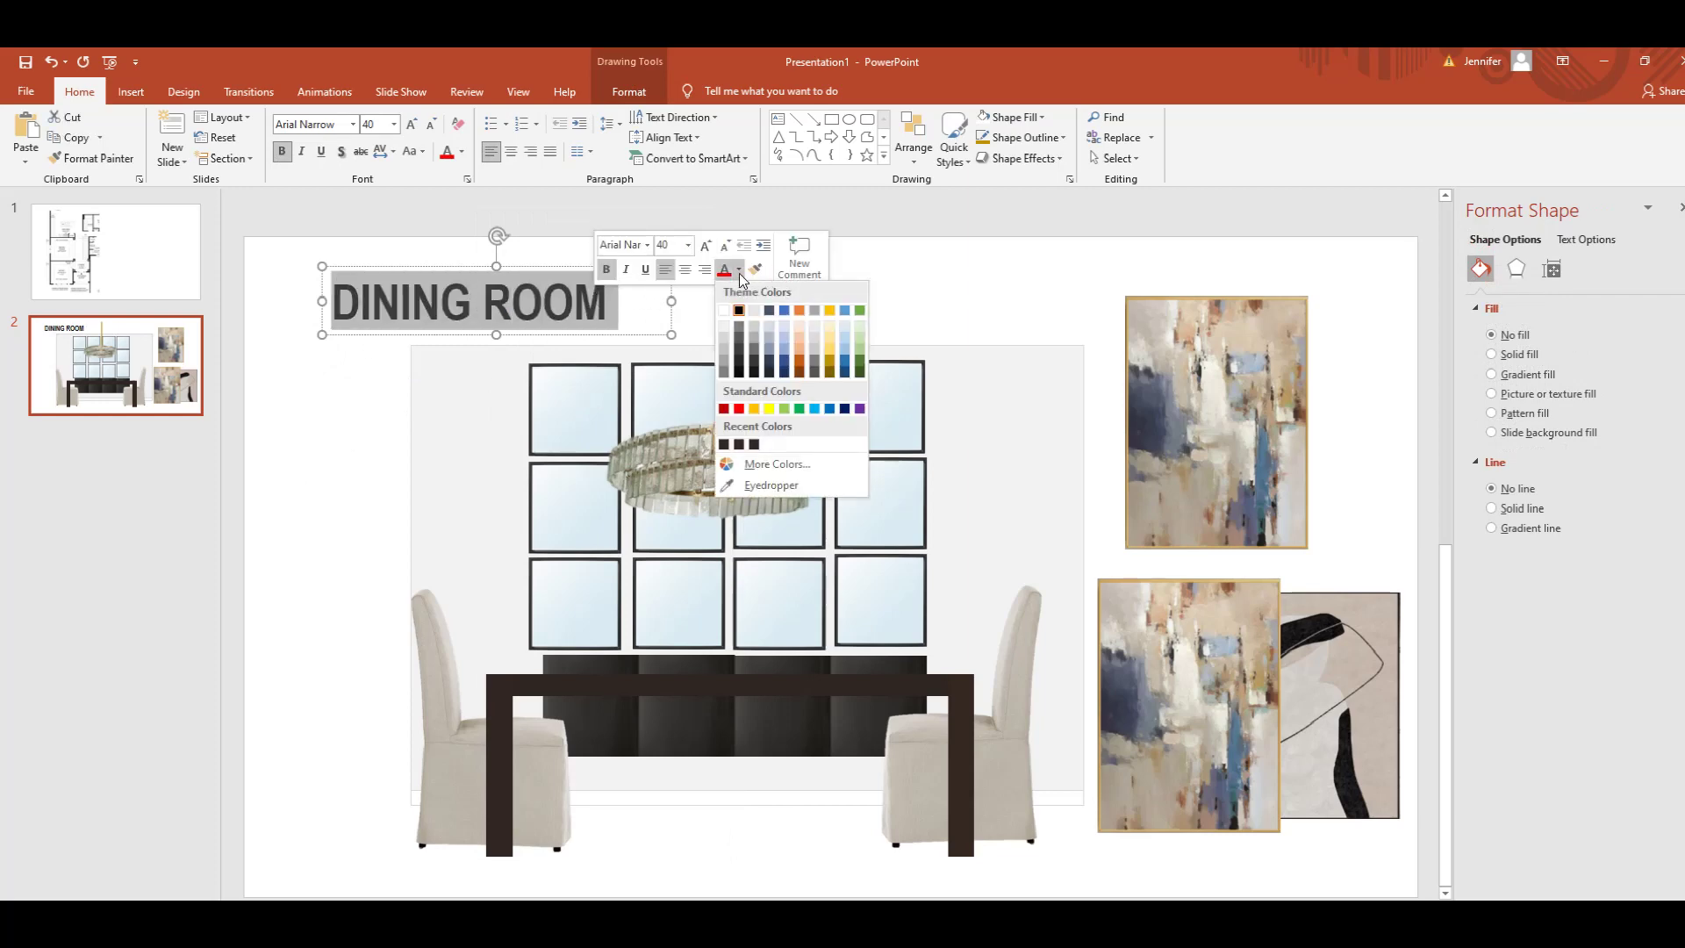
click(778, 463)
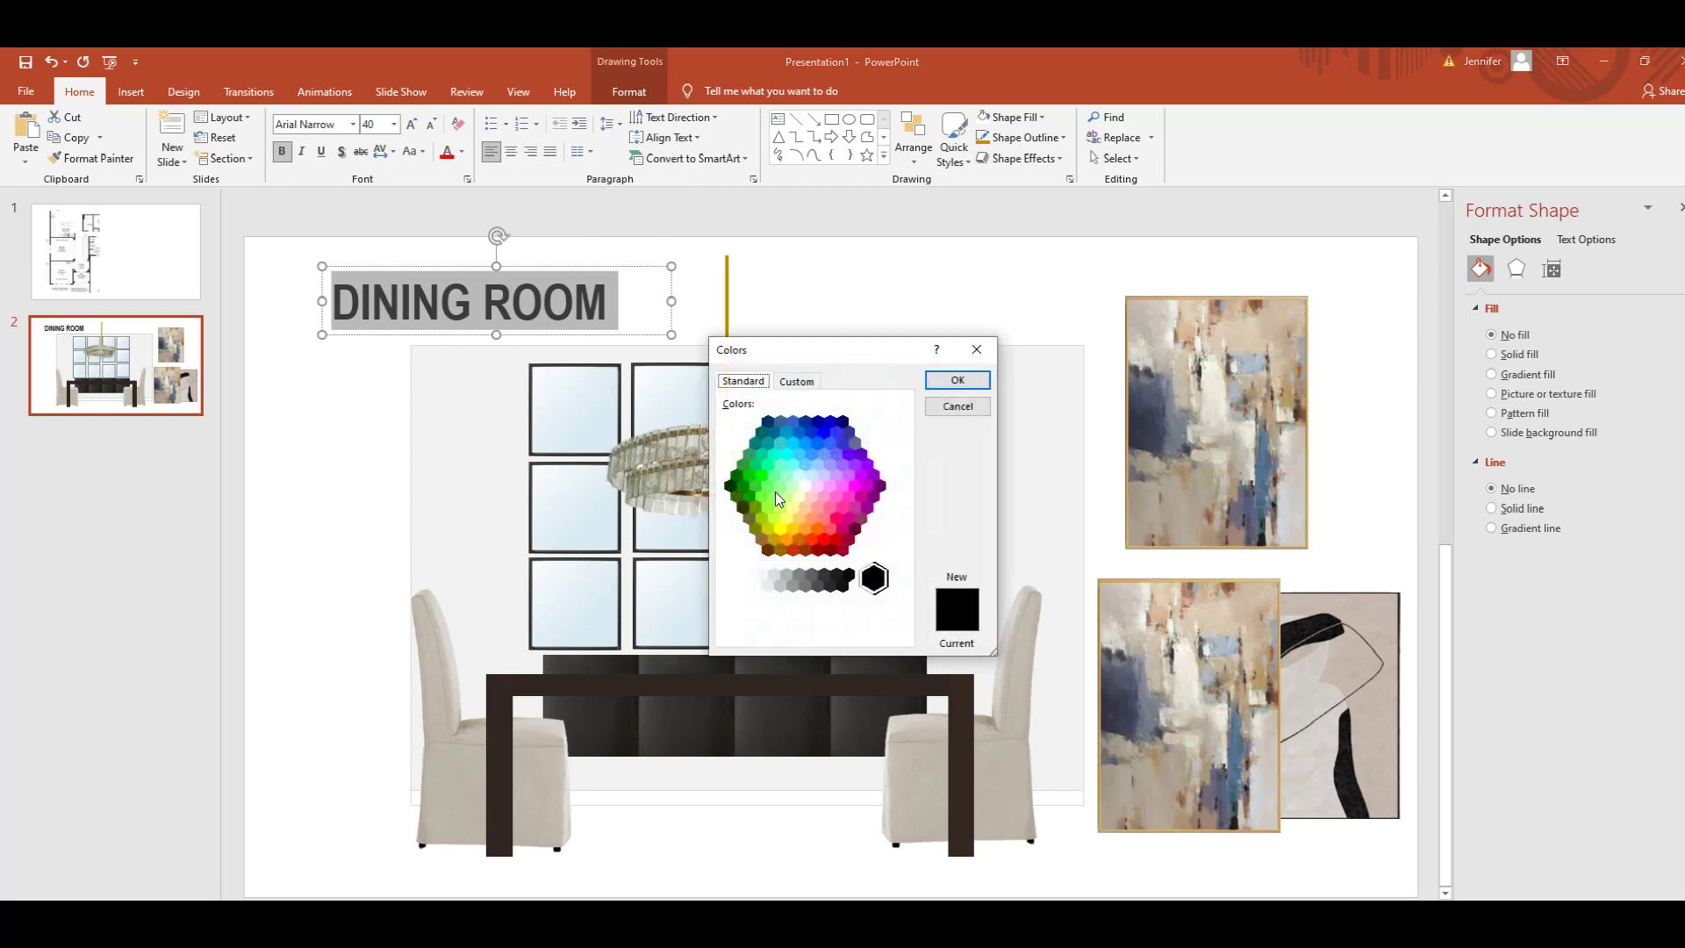
click(796, 383)
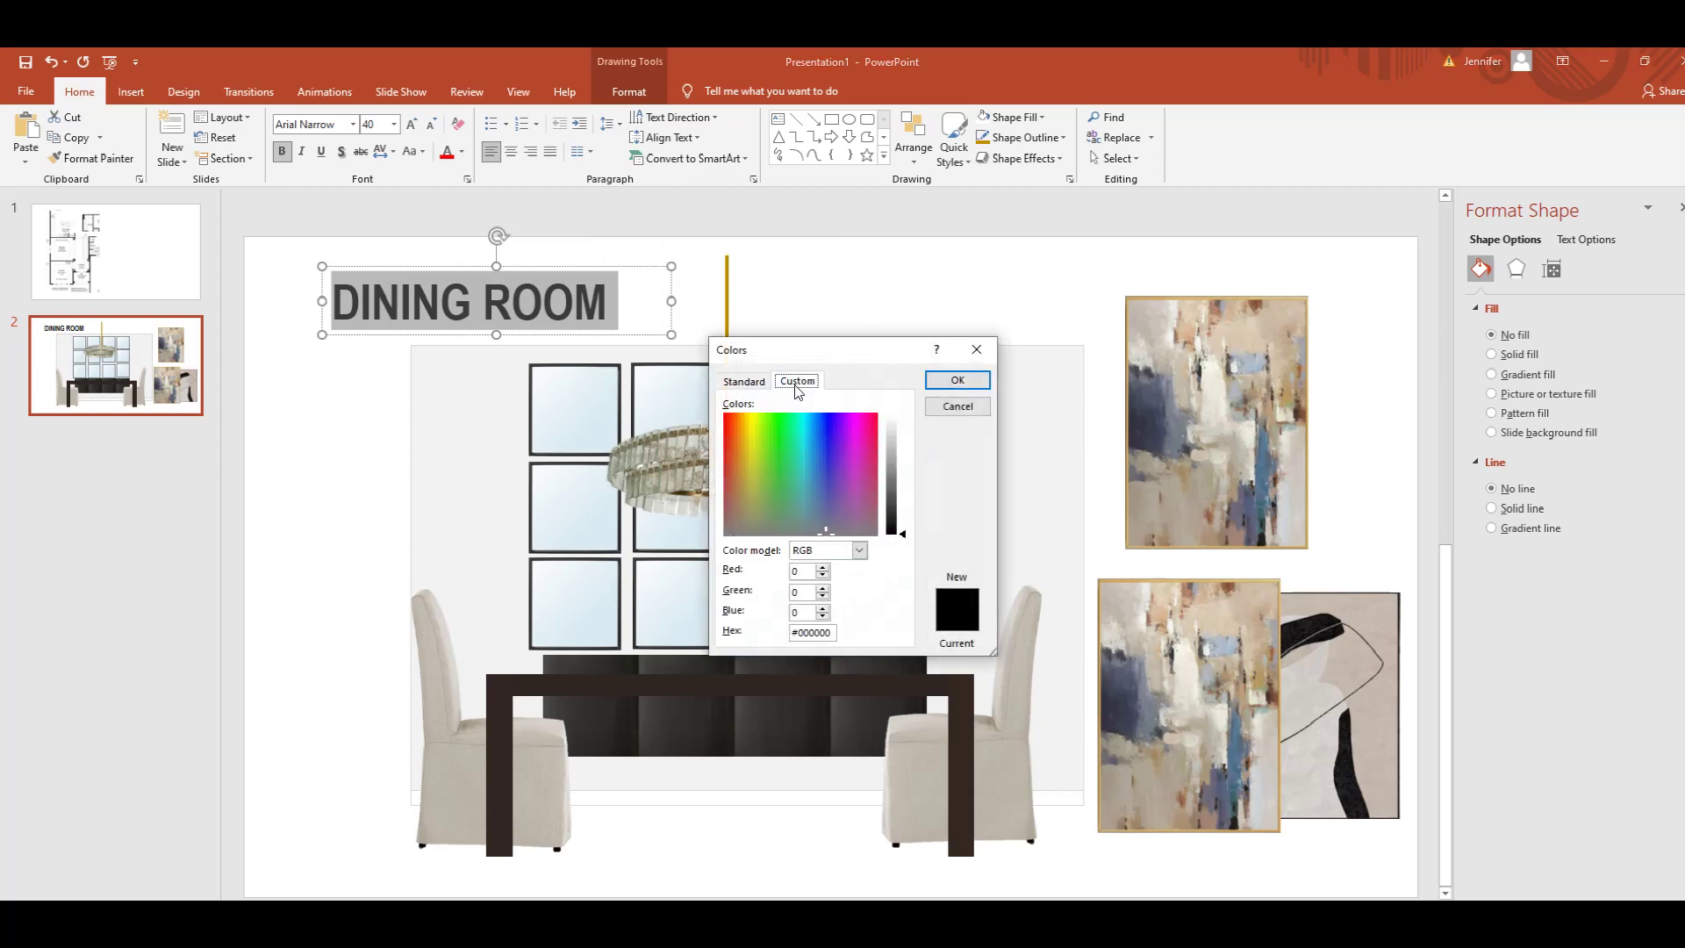
click(977, 349)
- Reselect the whole DINING ROOM title and set its font colour to grey
click(636, 302)
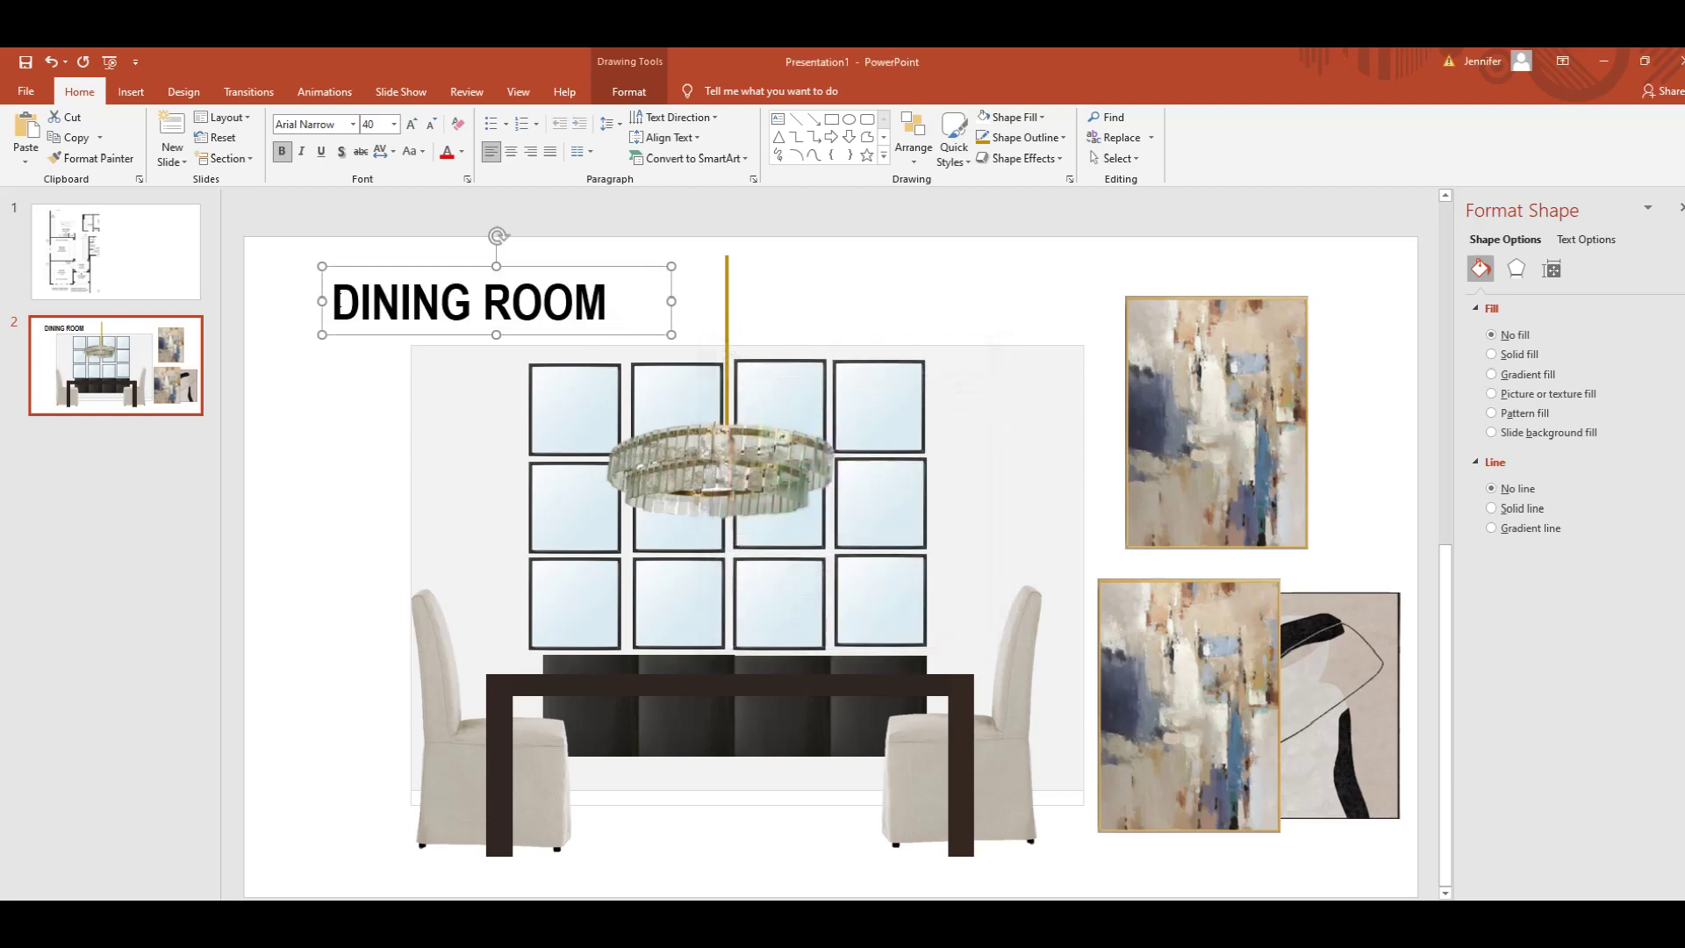
triple_click(608, 309)
right_click(608, 309)
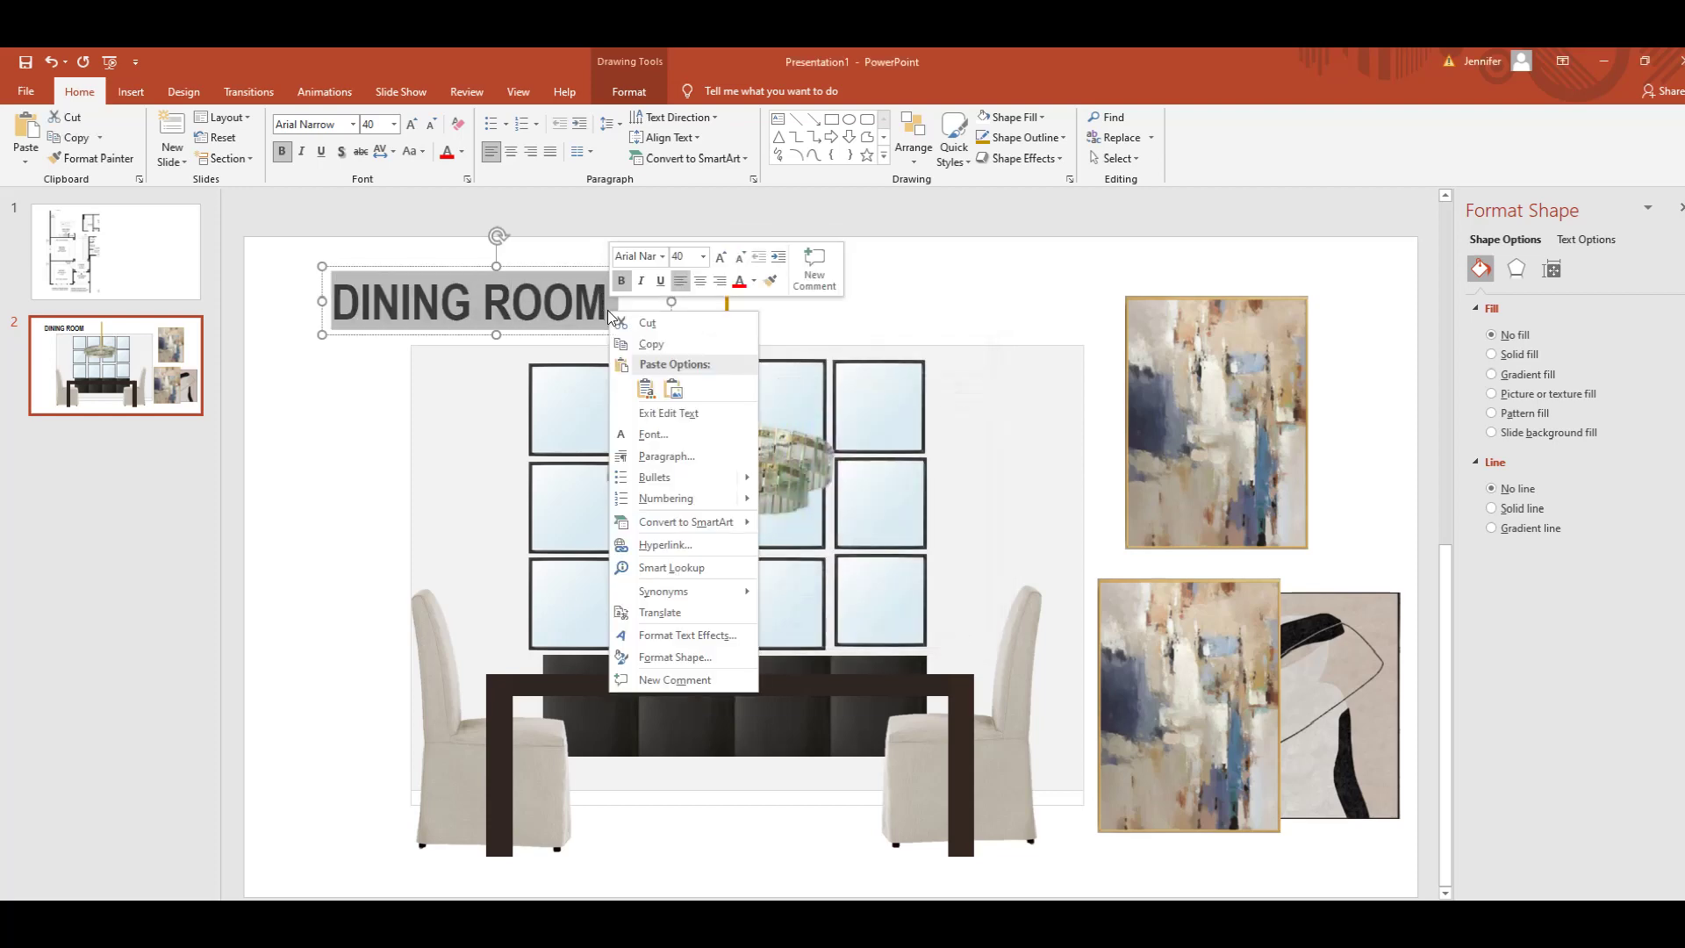
click(740, 282)
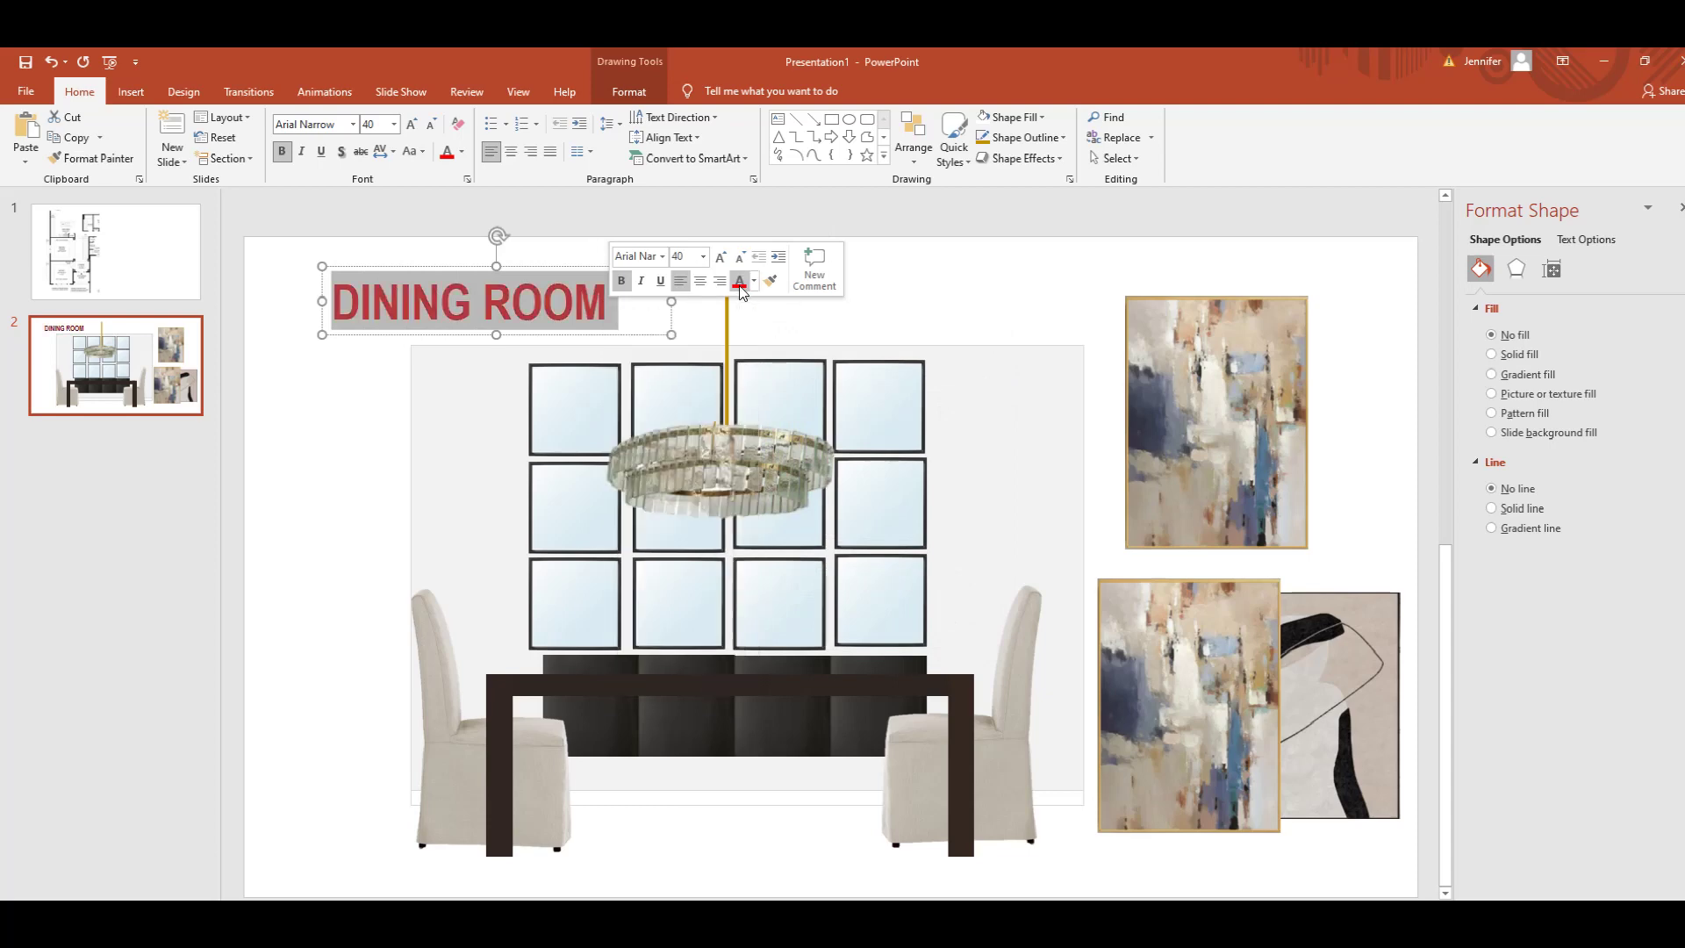
click(752, 282)
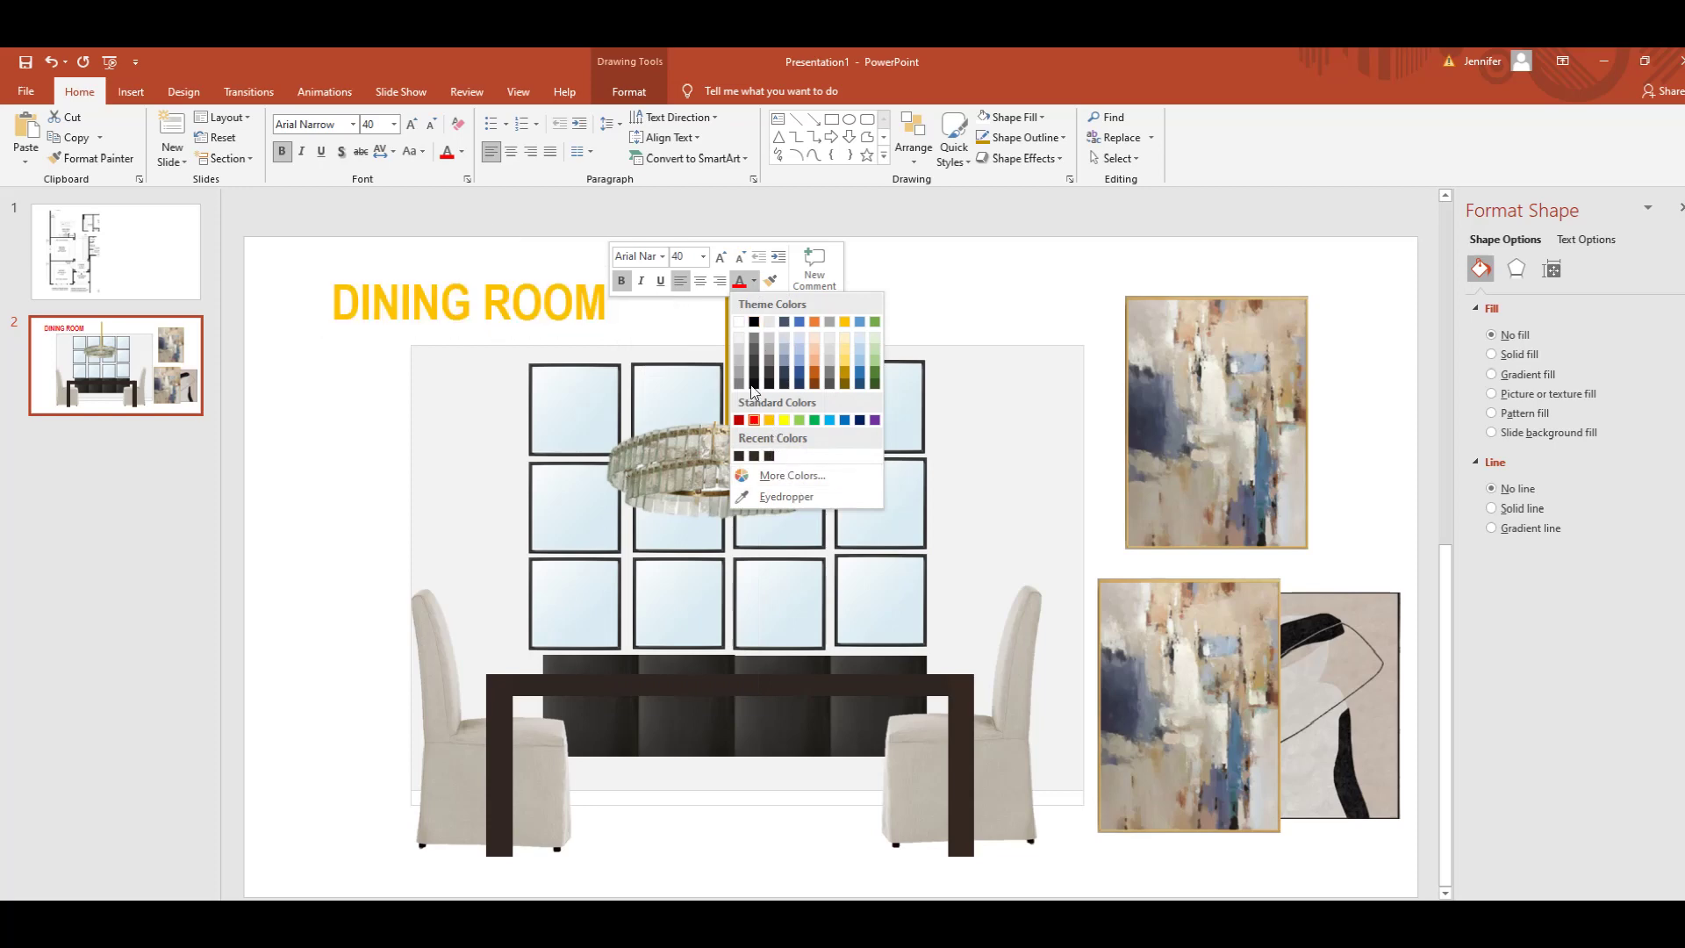
click(734, 360)
click(380, 470)
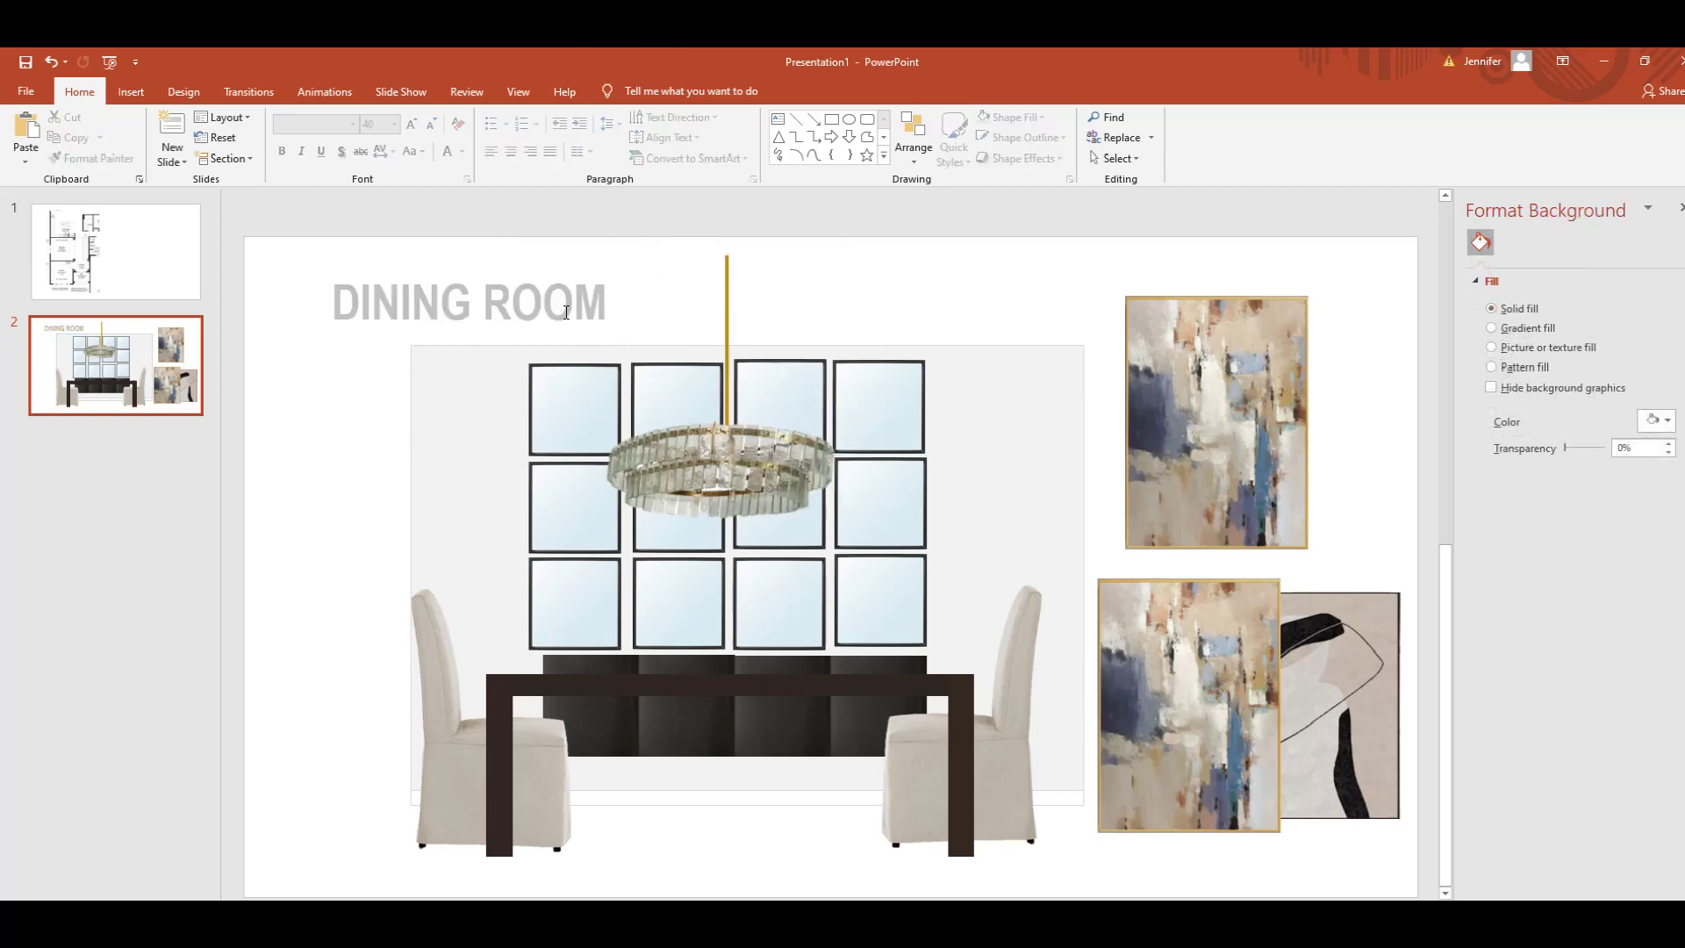
- Move the lower abstract painting to the right edge and align the upper painting directly above it
click(1017, 384)
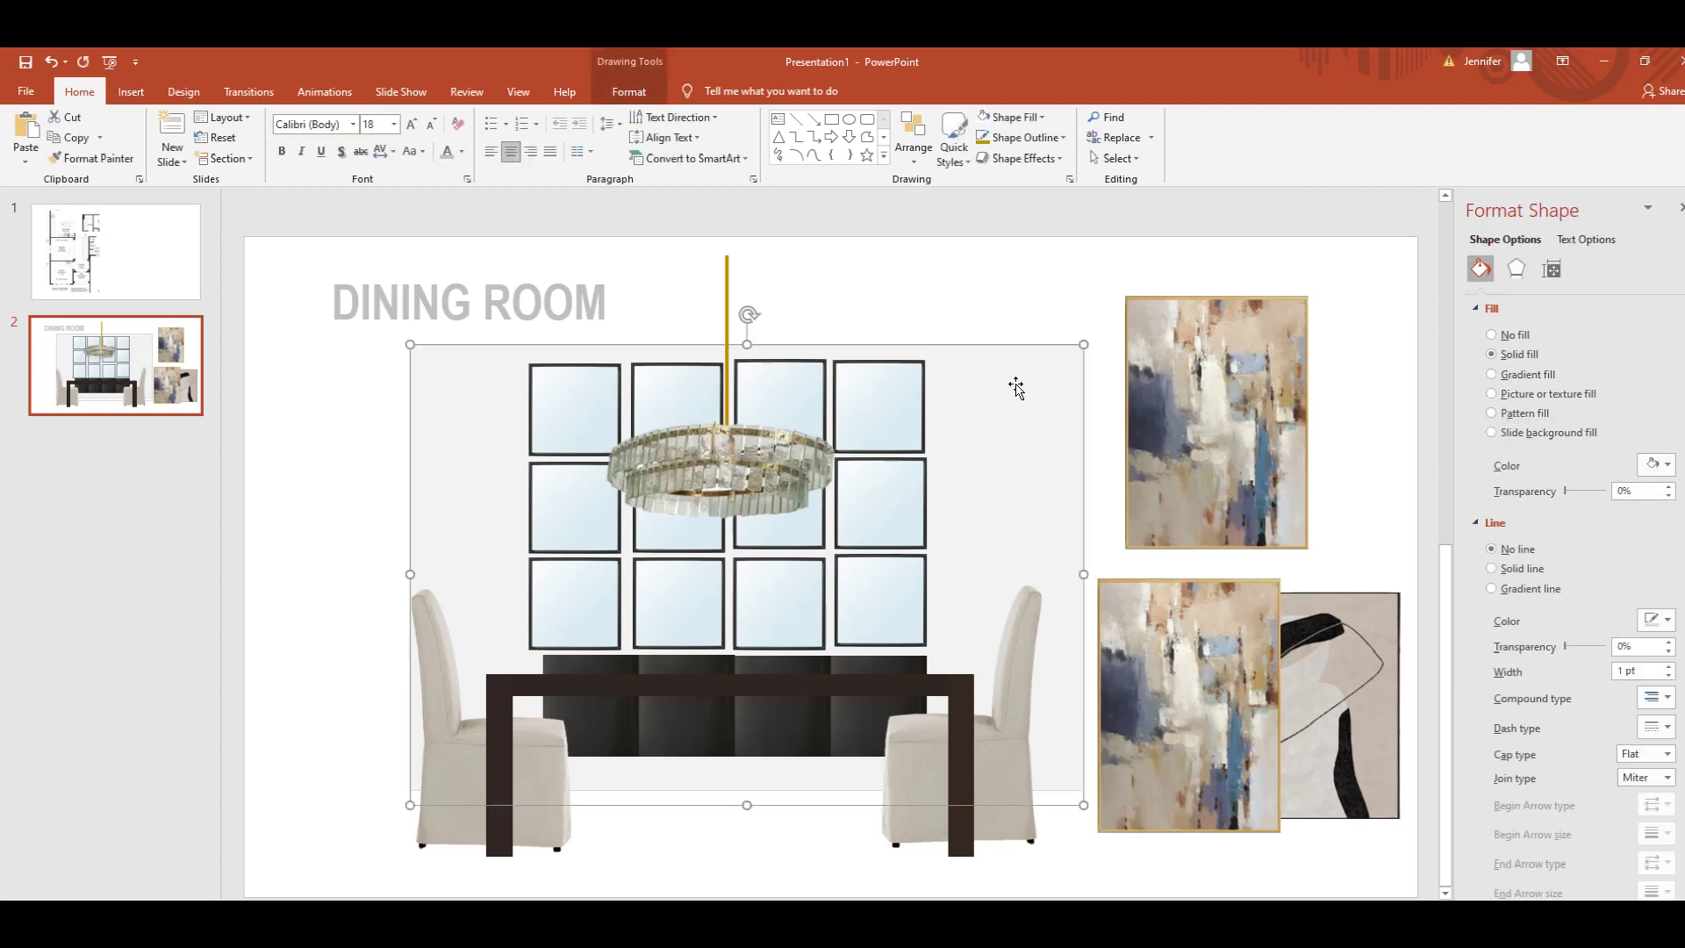
click(987, 295)
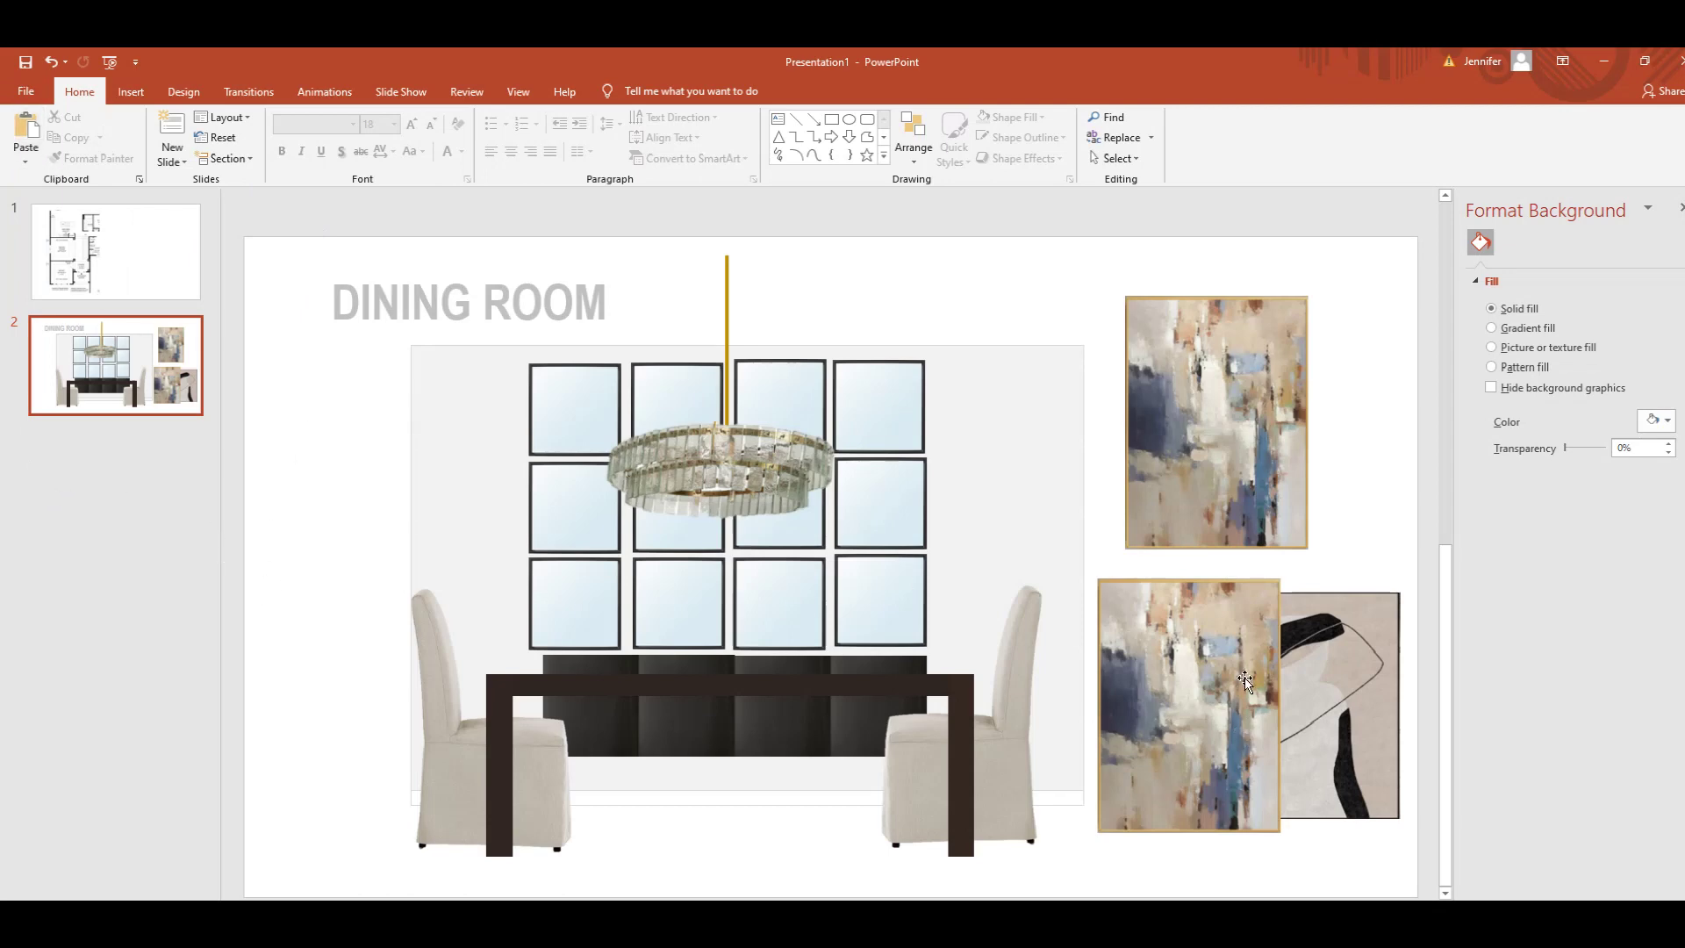
click(1274, 683)
mouse_move(1236, 725)
mouse_down()
mouse_move(1322, 690)
mouse_move(1346, 710)
mouse_up()
double_click(1220, 488)
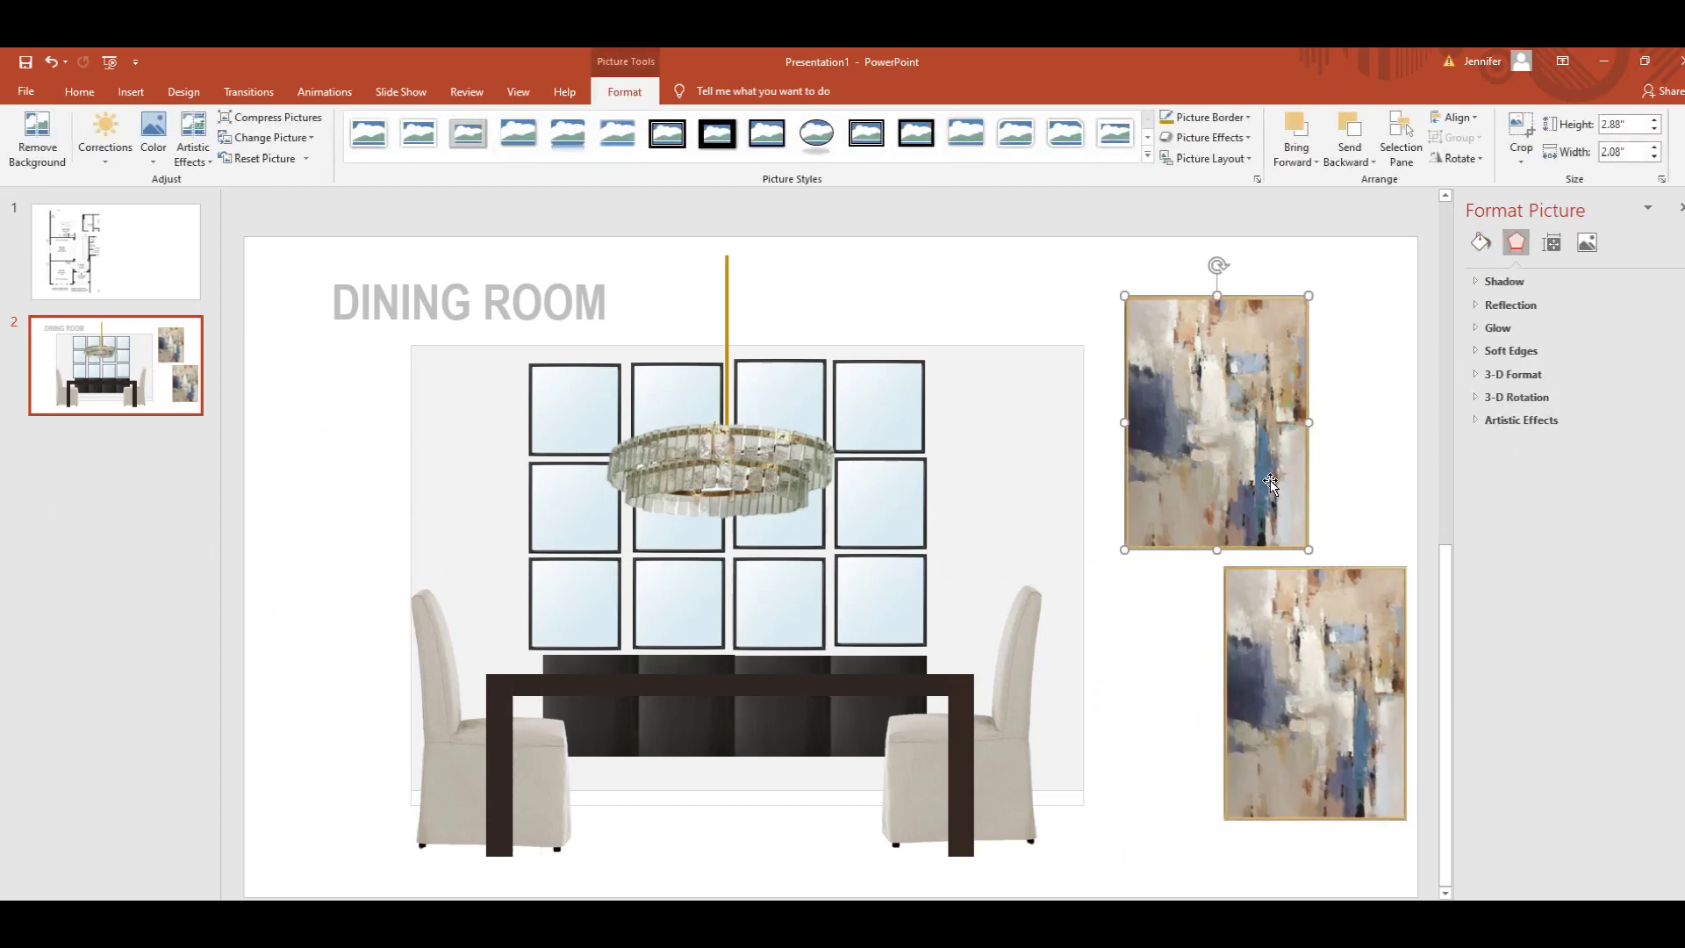
mouse_move(1220, 473)
mouse_down()
mouse_move(1251, 443)
mouse_move(1318, 474)
mouse_up()
click(1185, 668)
click(1293, 651)
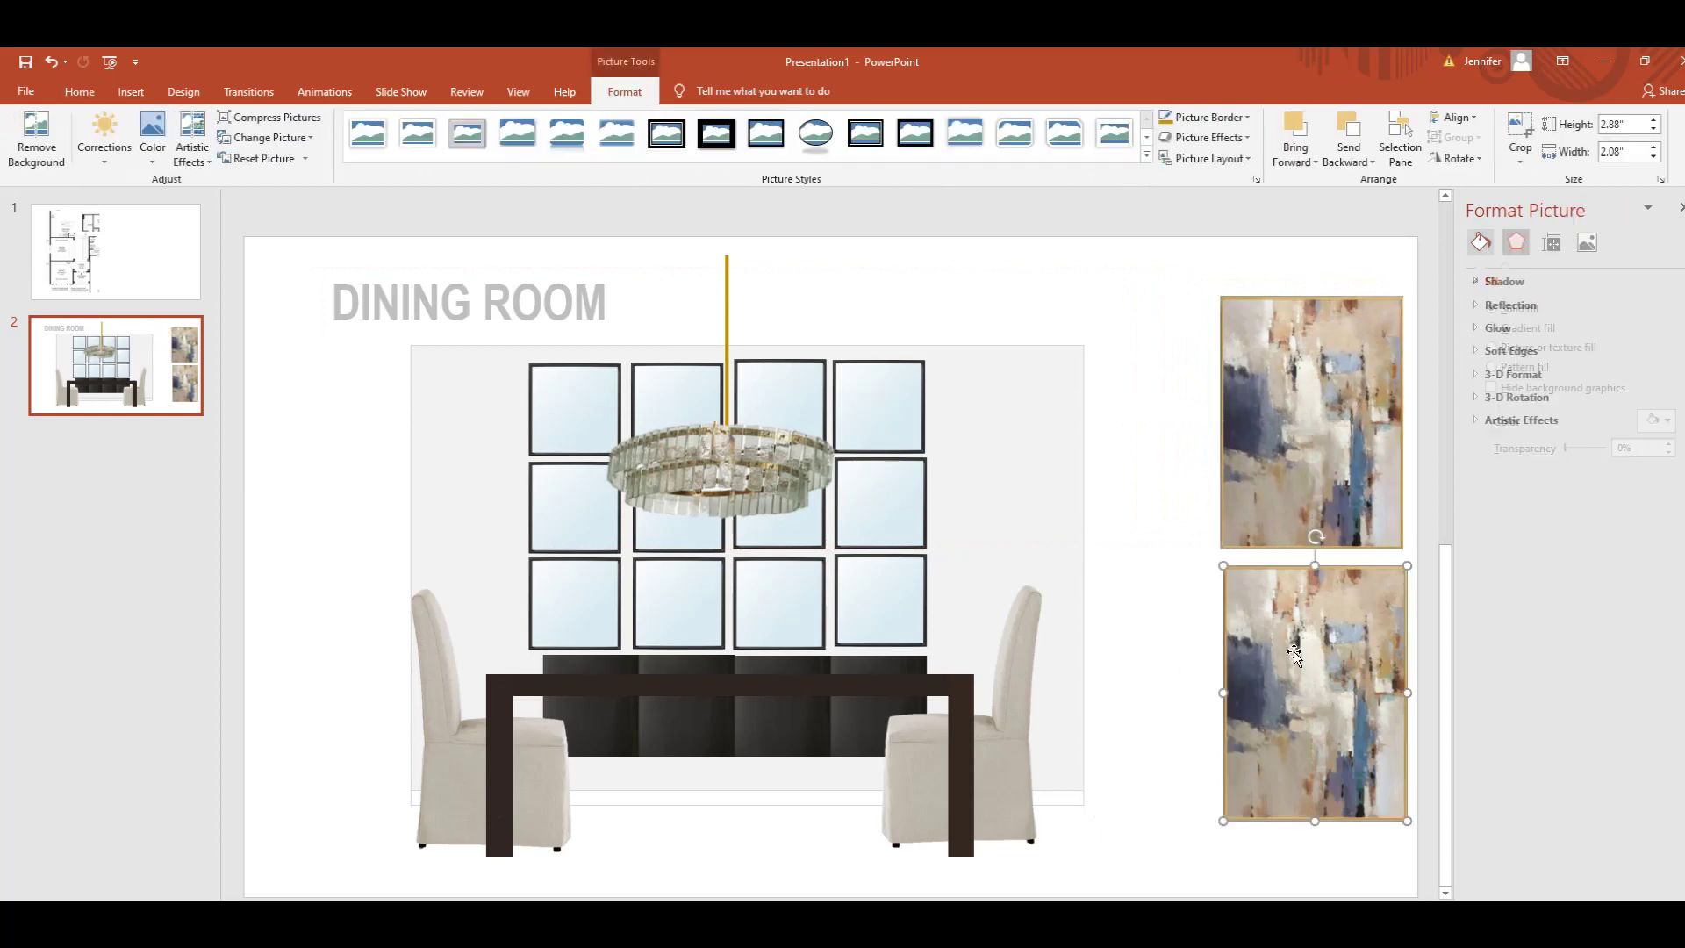